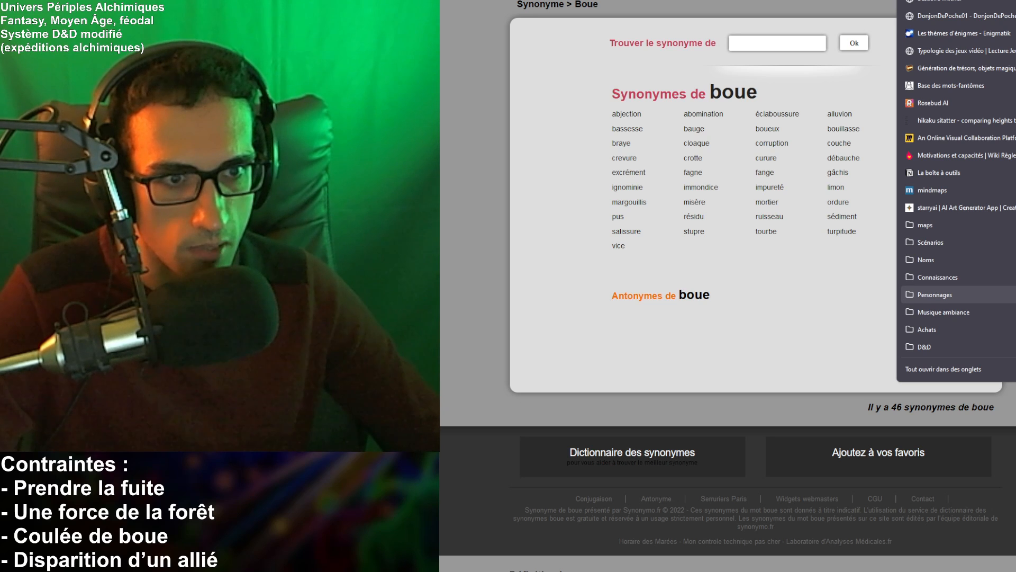
- Review the Crolkrode patroller's character sheet and switch to the Hero Forge figure editor
key("Escape")
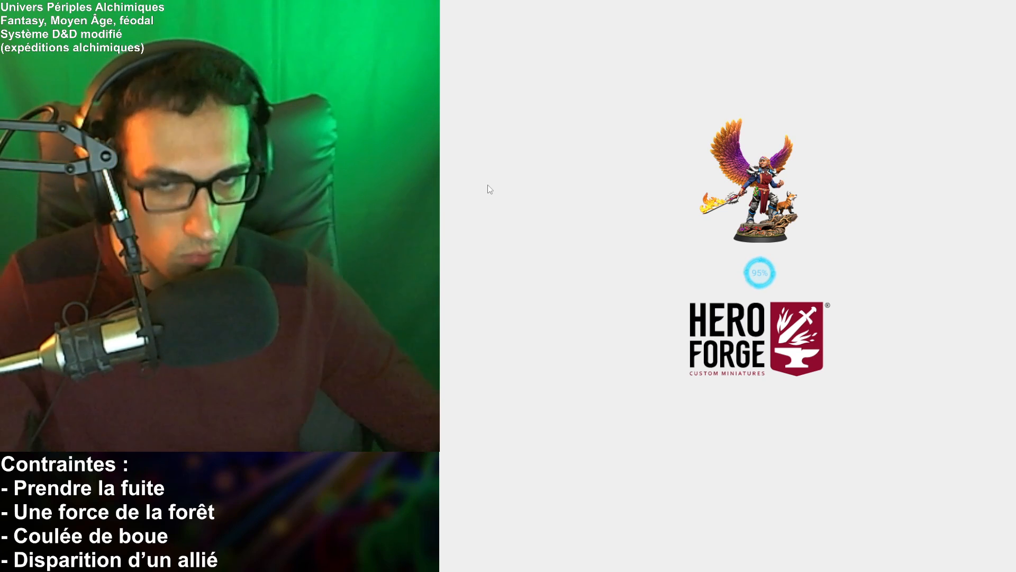
key("ctrl+Tab")
key("ctrl+Tab")
key("ctrl+Tab")
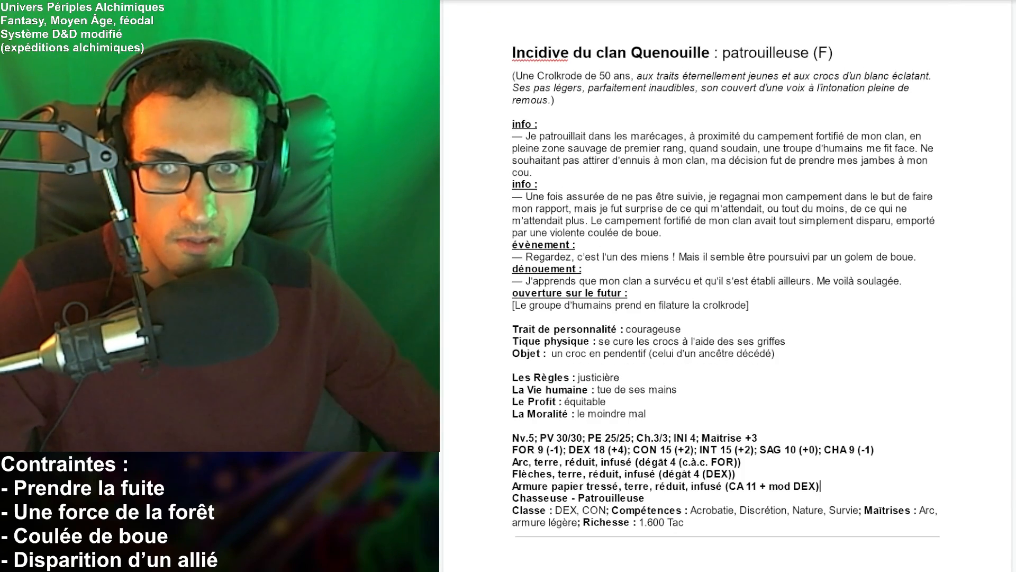
key("ctrl+Tab")
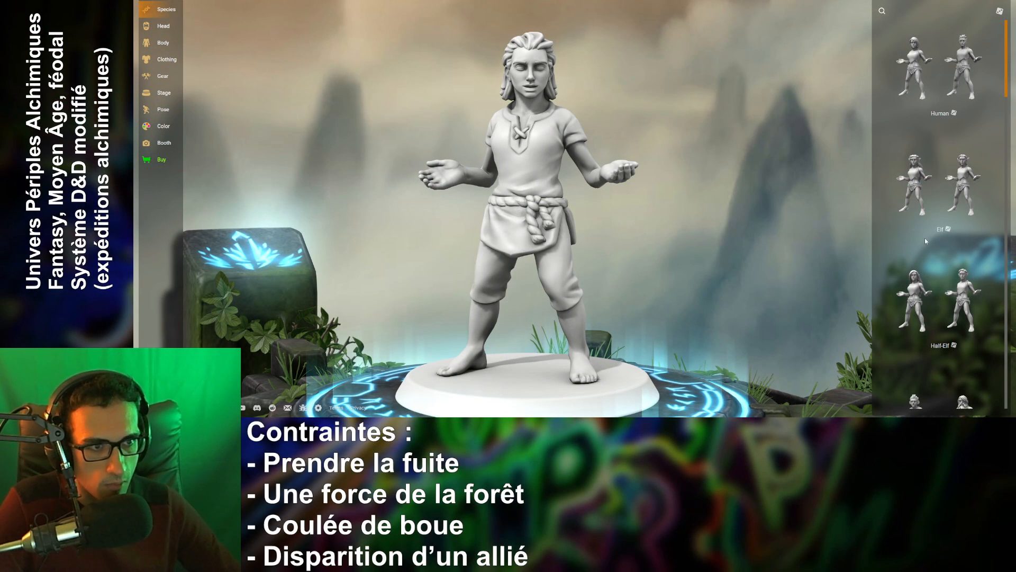
- Examine the full species list, from Human through the animal-like and monstrous races, for a base suited to the Crolkrode
scroll(908, 239, "down", 5)
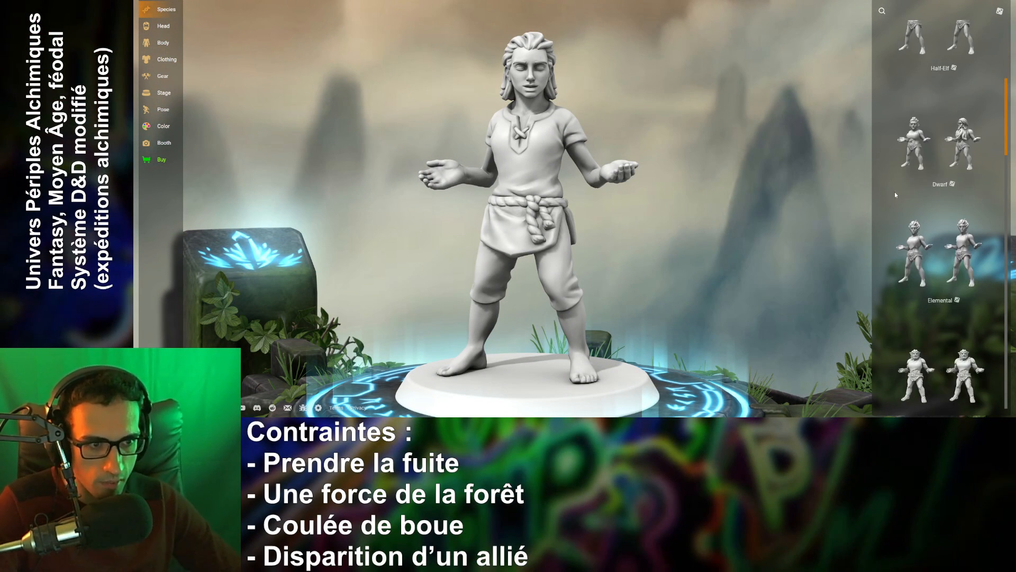
scroll(897, 196, "down", 5)
scroll(911, 201, "down", 5)
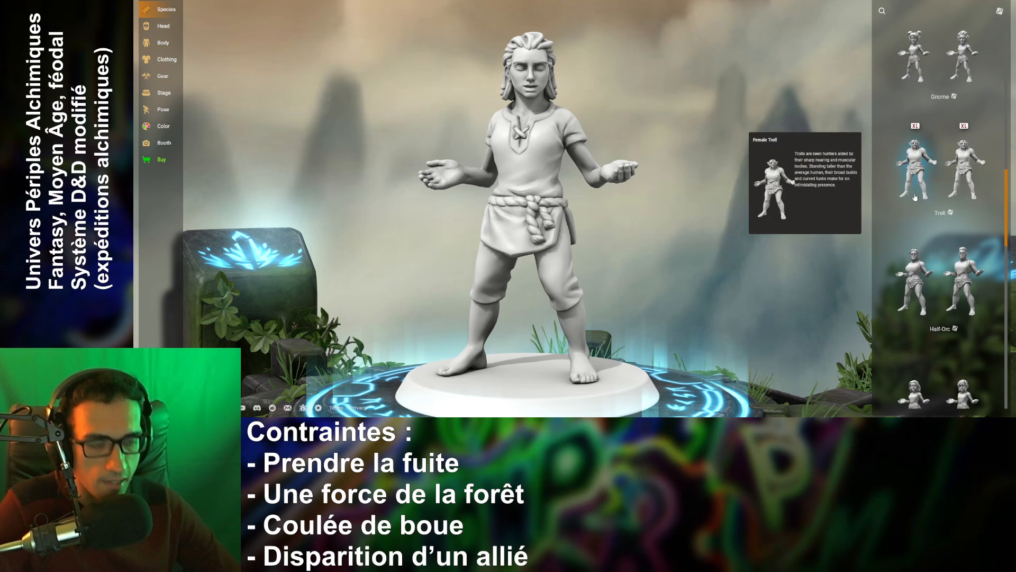
scroll(895, 262, "down", 3)
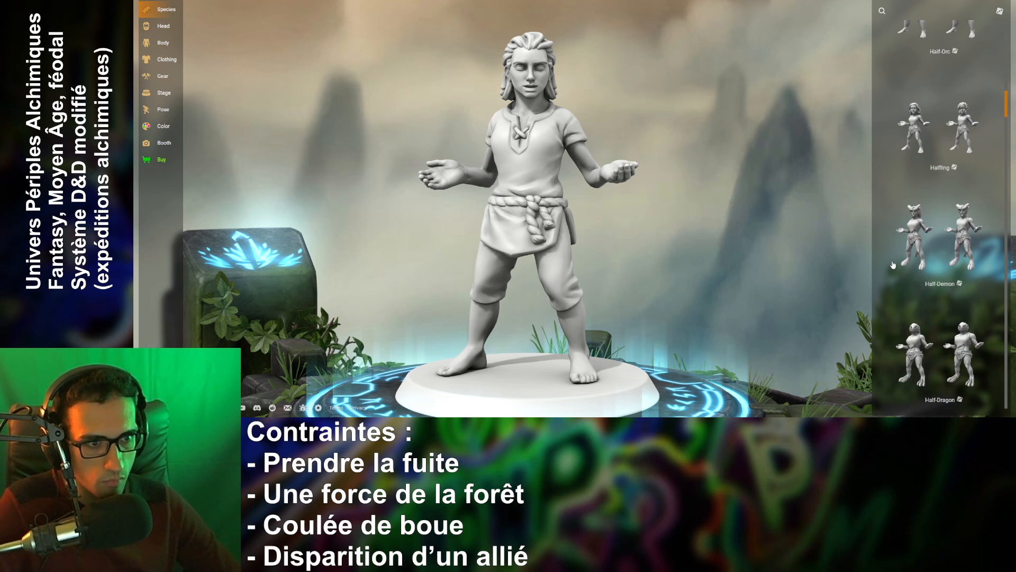
scroll(884, 258, "down", 3)
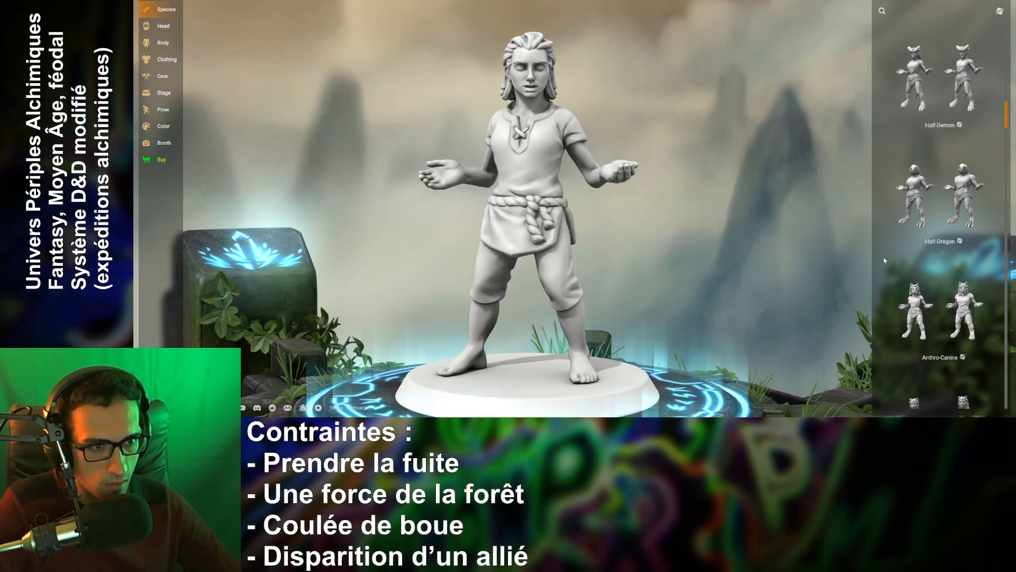
scroll(884, 260, "down", 2)
scroll(884, 257, "down", 5)
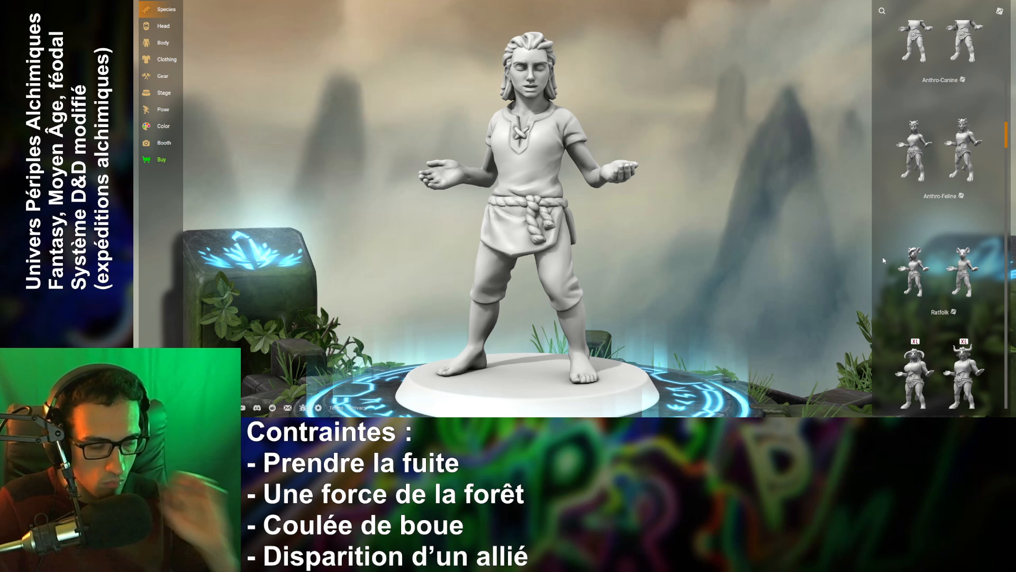
scroll(883, 260, "down", 9)
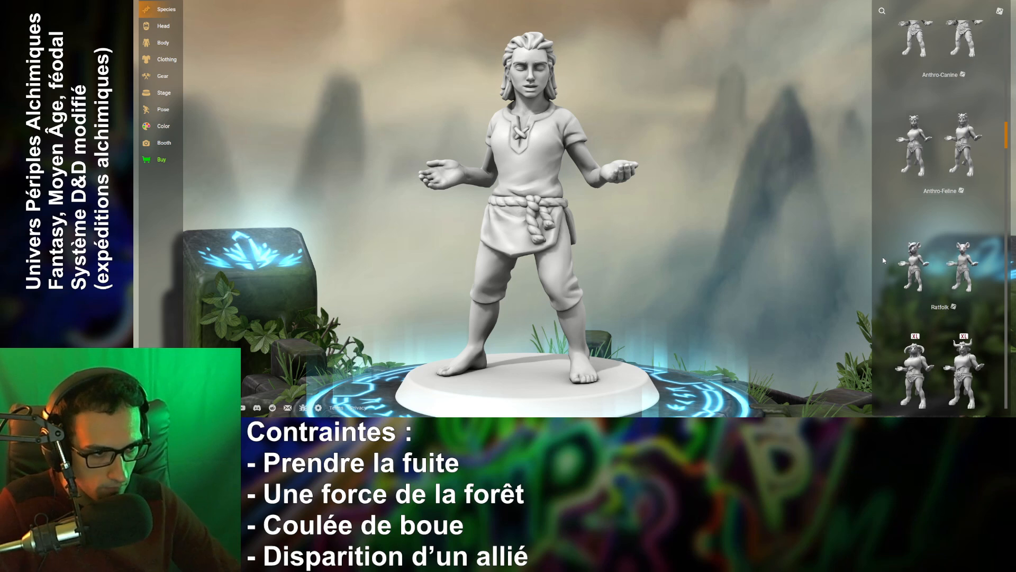
scroll(883, 260, "down", 9)
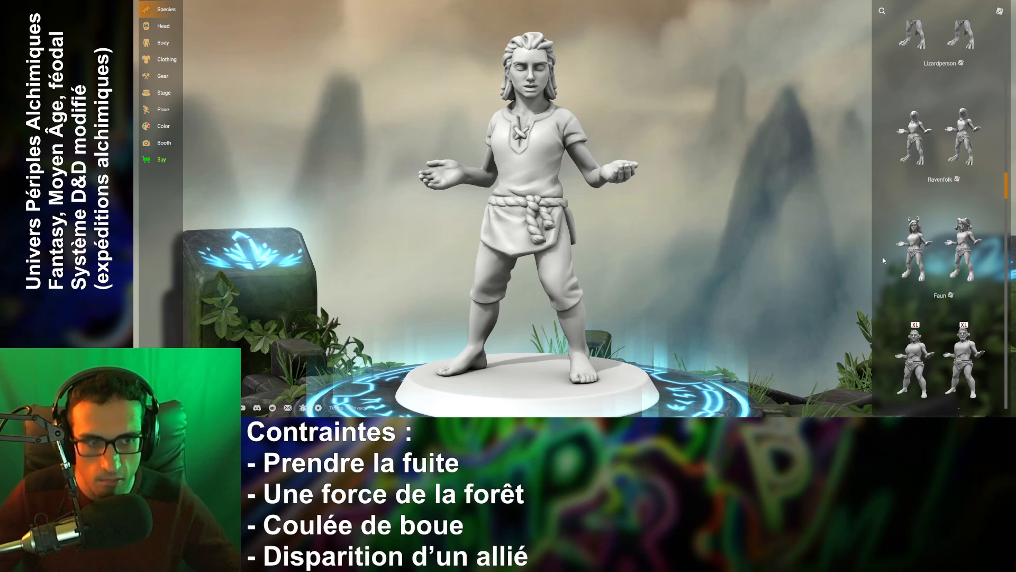
scroll(887, 256, "down", 2)
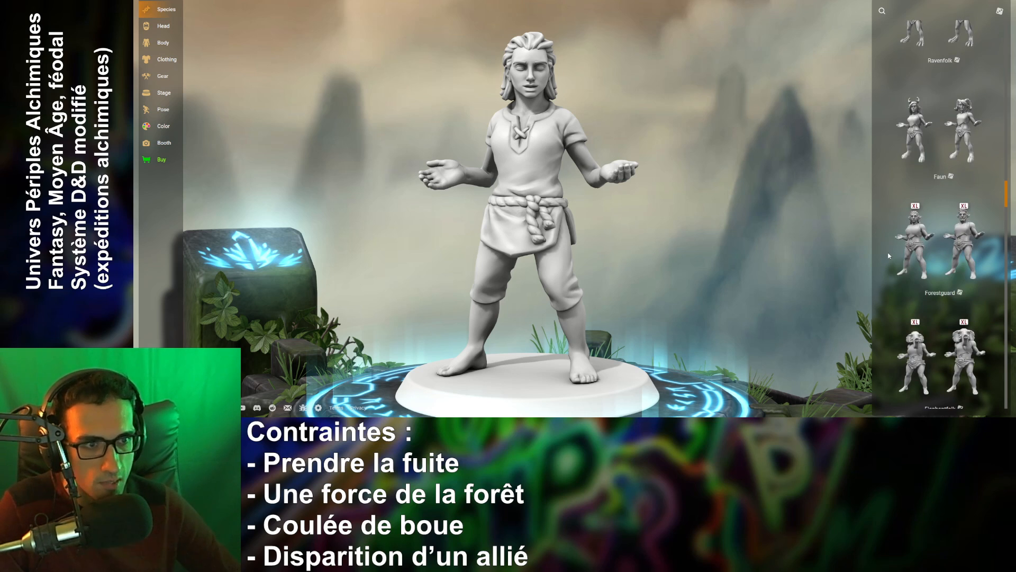
scroll(890, 257, "down", 1)
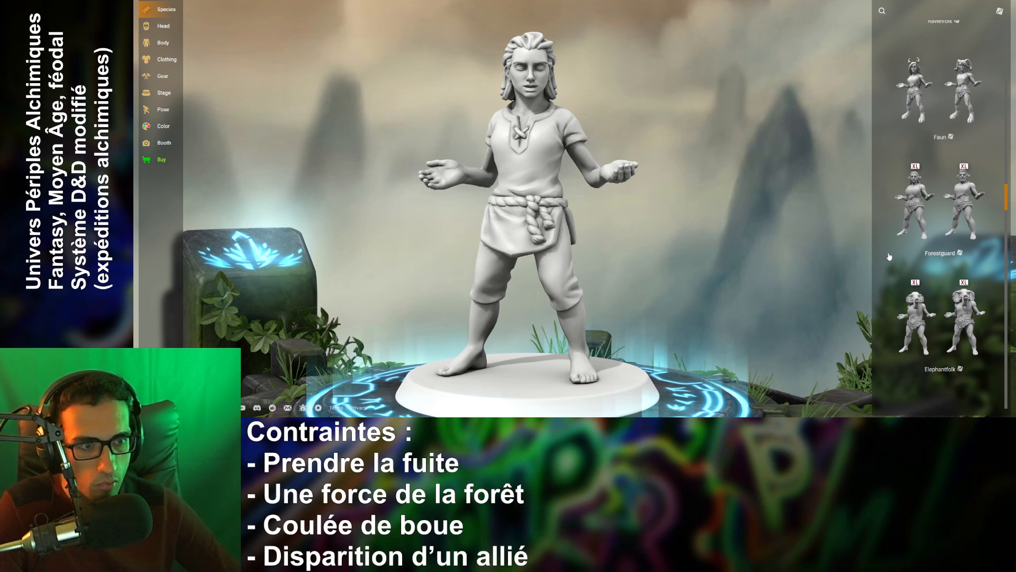
mouse_move(910, 304)
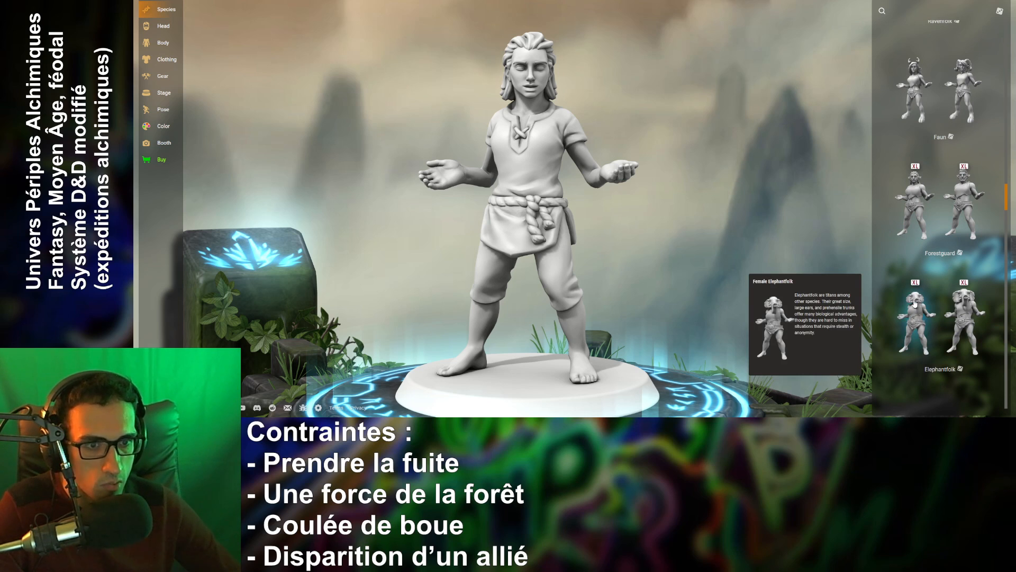
scroll(892, 291, "down", 5)
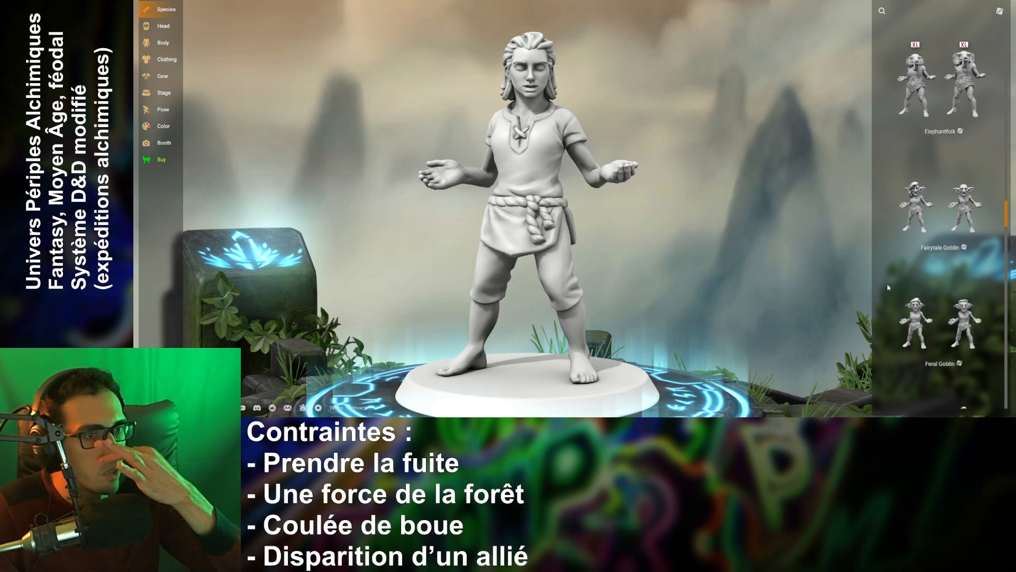
scroll(889, 287, "down", 2)
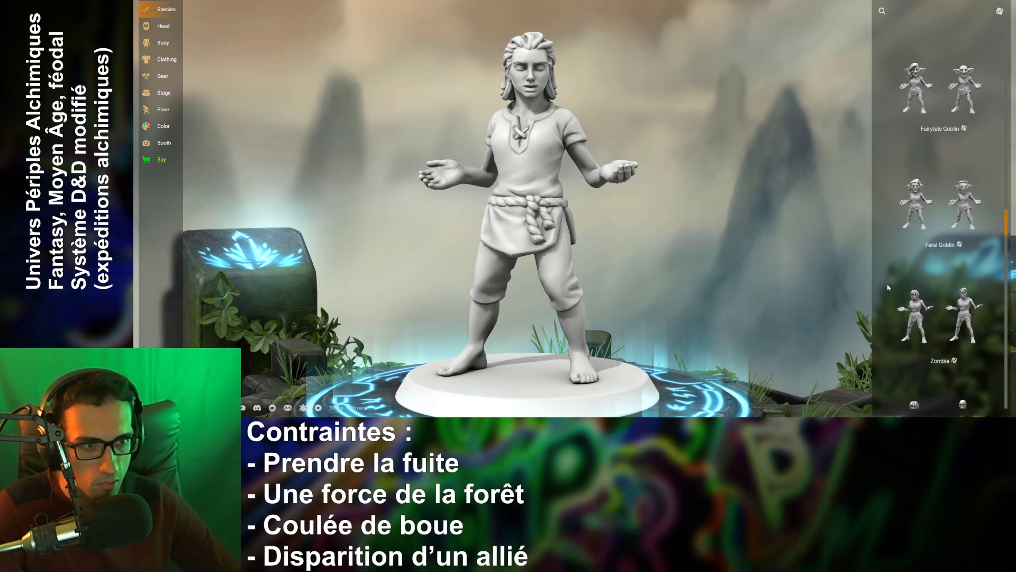
scroll(887, 285, "down", 2)
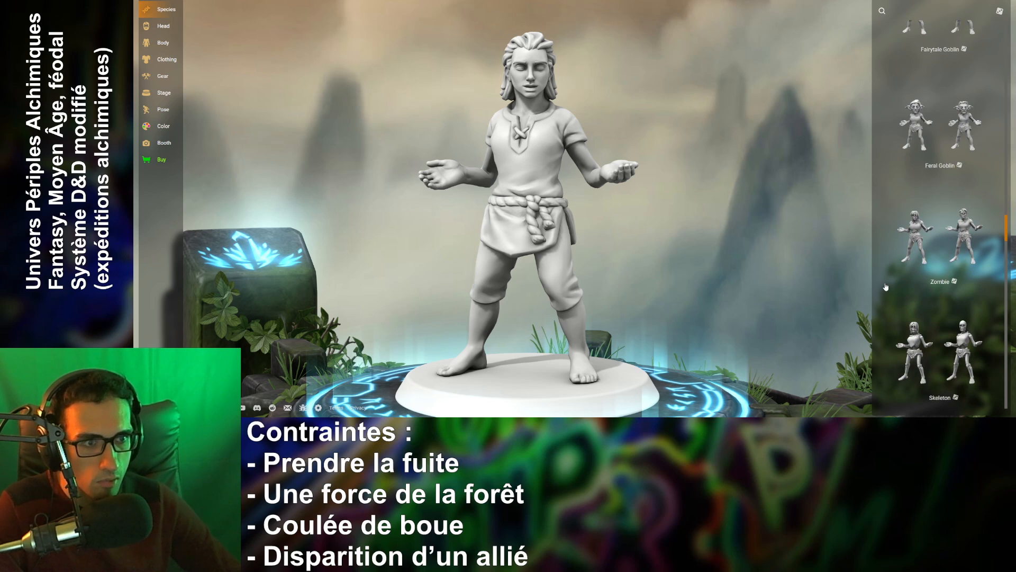
scroll(886, 286, "down", 6)
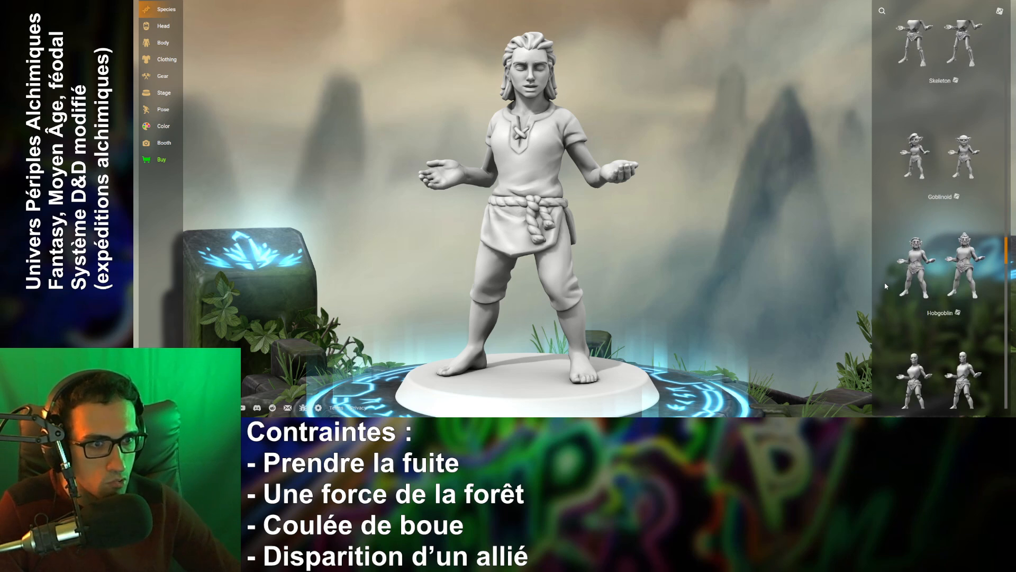
scroll(886, 286, "down", 2)
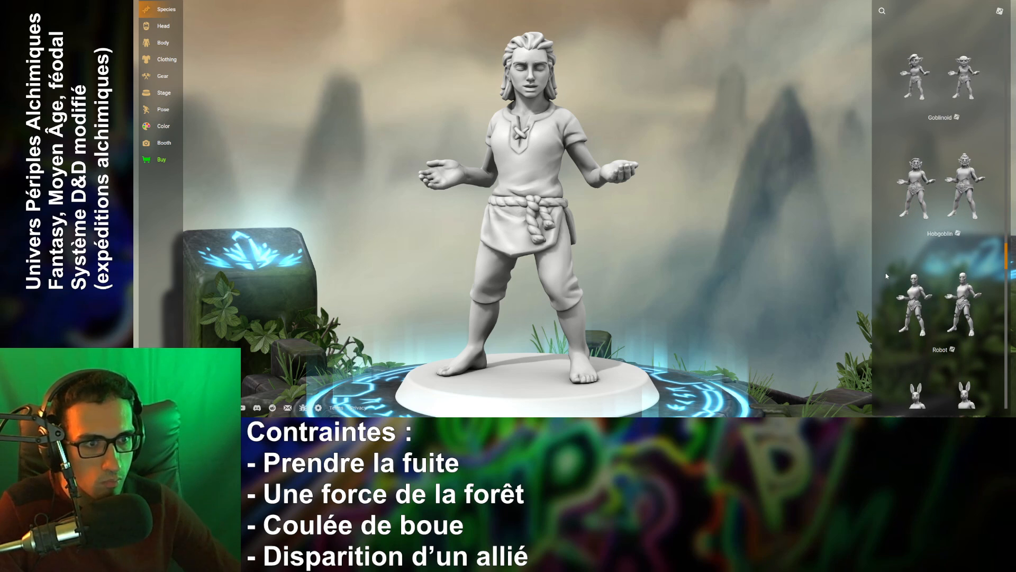
scroll(885, 272, "down", 6)
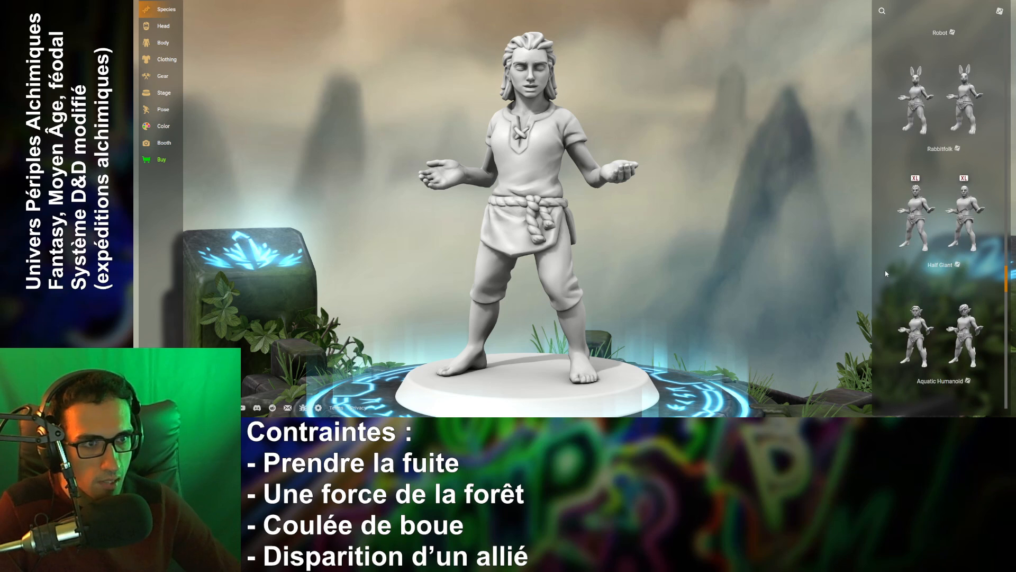
scroll(885, 270, "down", 2)
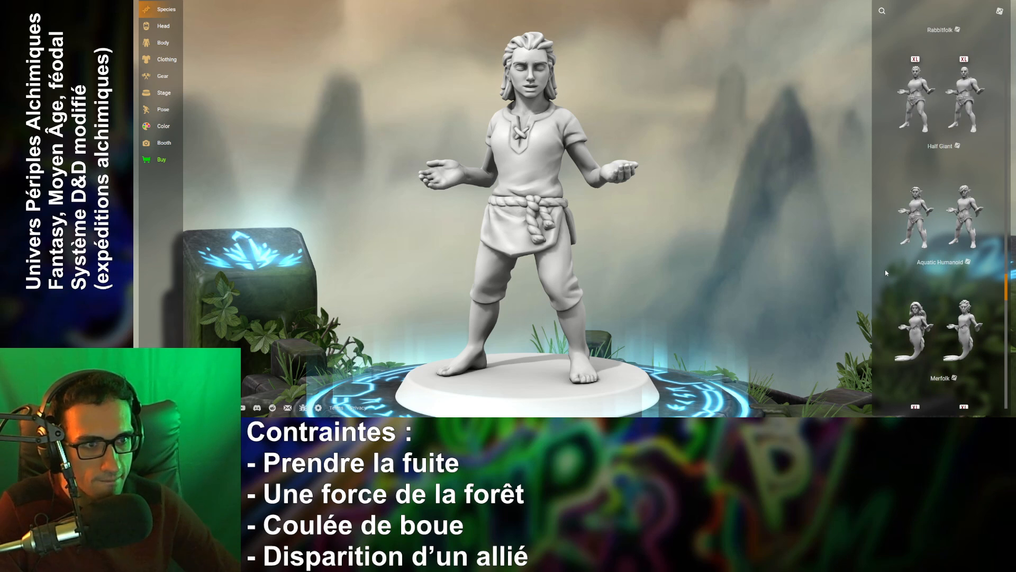
scroll(886, 273, "down", 3)
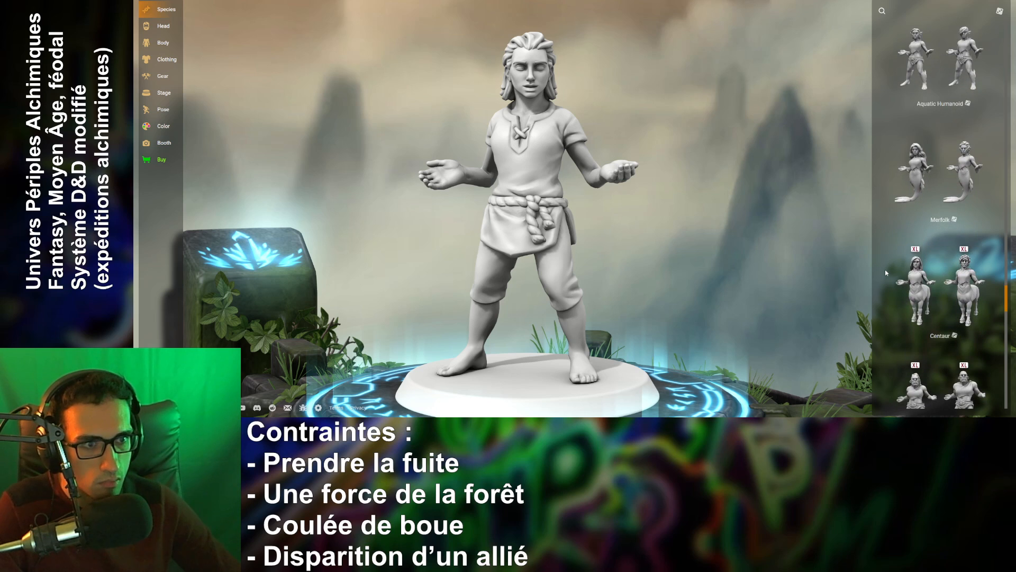
scroll(885, 269, "down", 9)
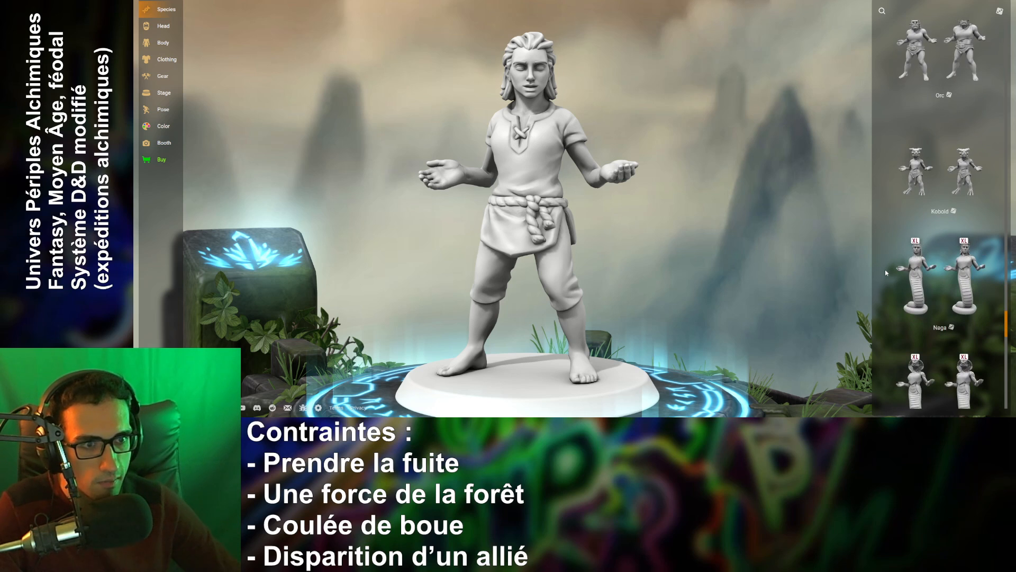
scroll(885, 269, "down", 6)
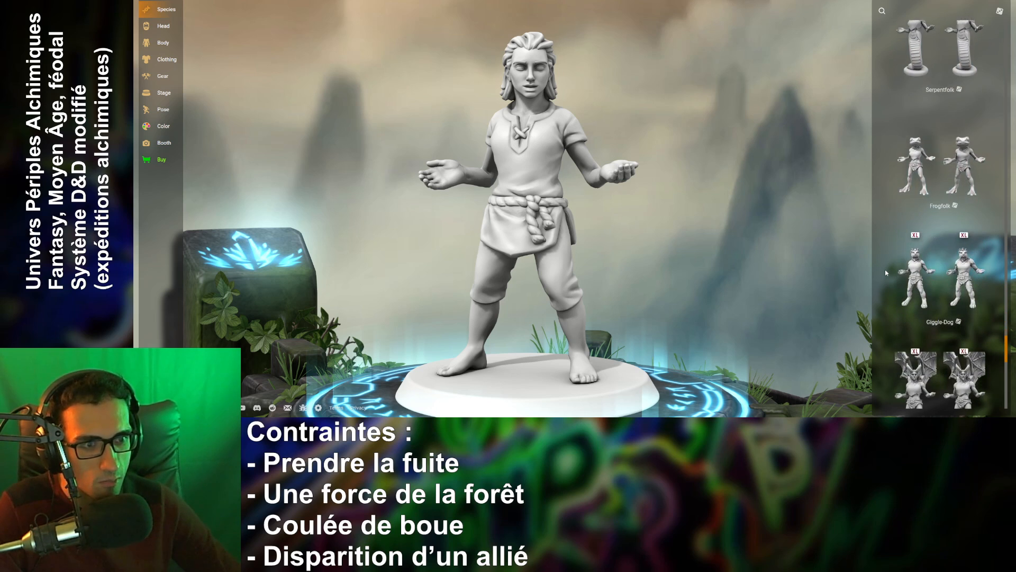
scroll(885, 269, "down", 4)
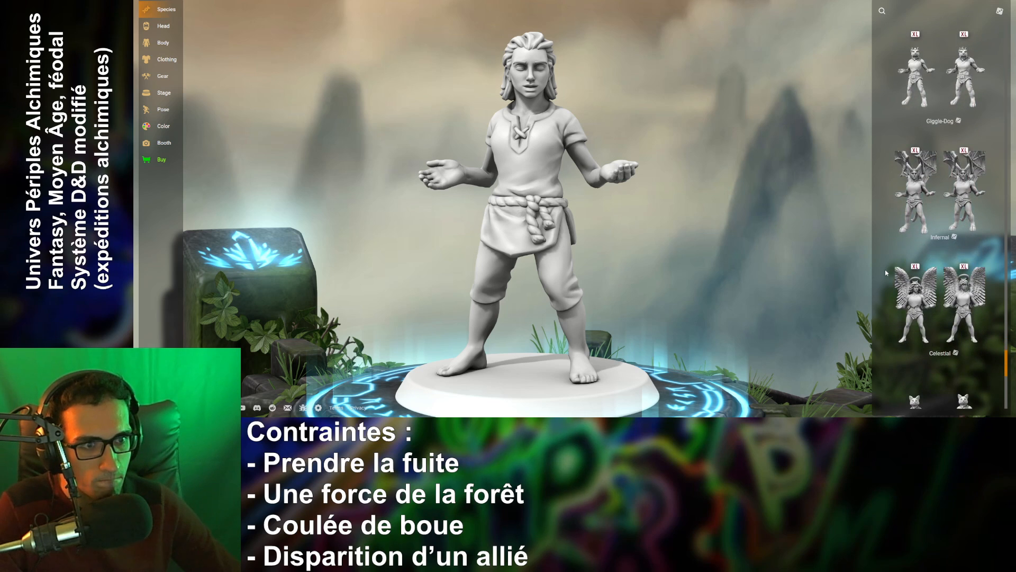
scroll(885, 269, "down", 6)
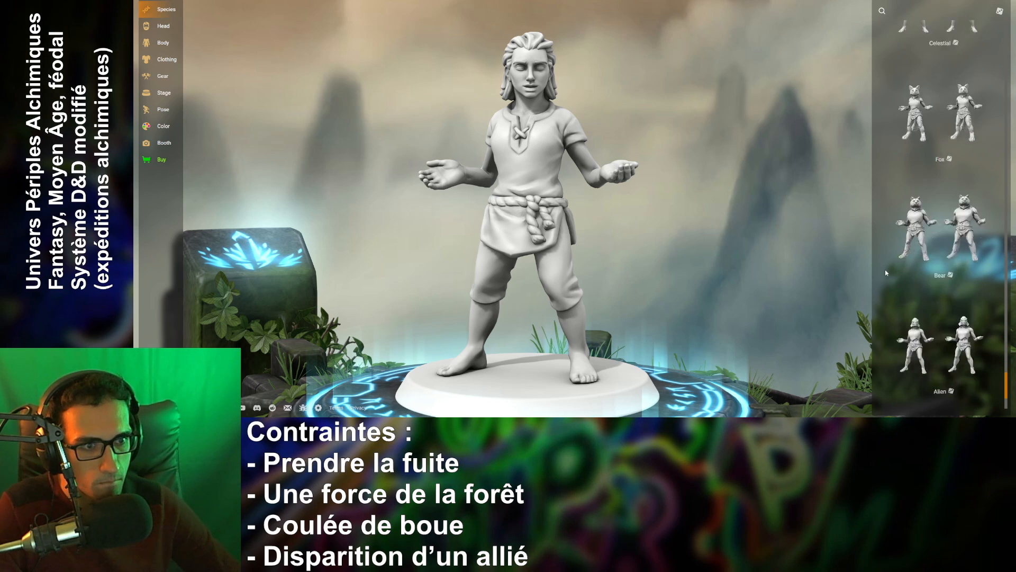
scroll(885, 269, "down", 3)
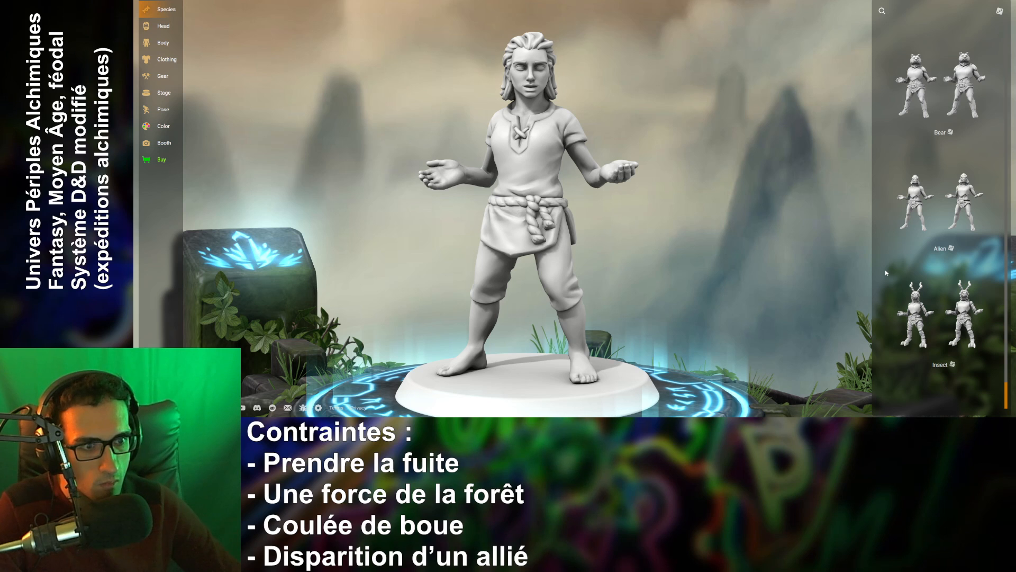
- Set the figure's species to female Human
scroll(885, 269, "up", 20)
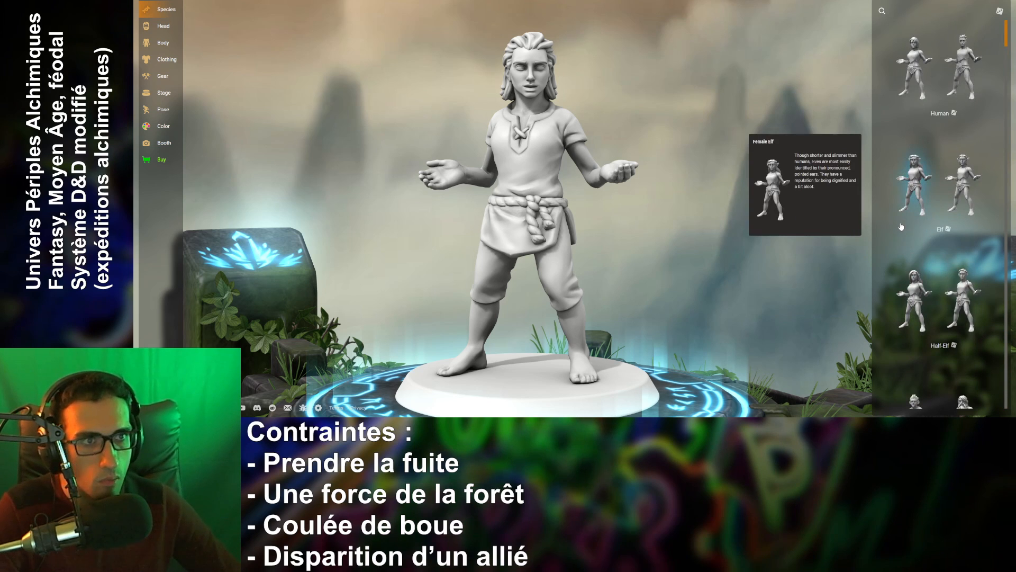
left_click(909, 89)
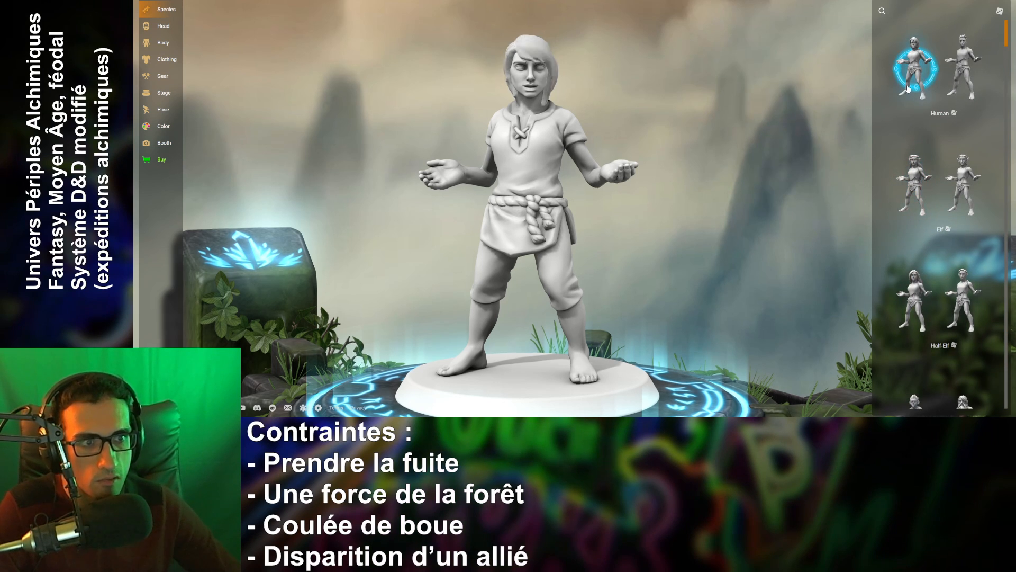
- Try a scaly reptile face on the figure's head and adjust its softness
left_click(165, 26)
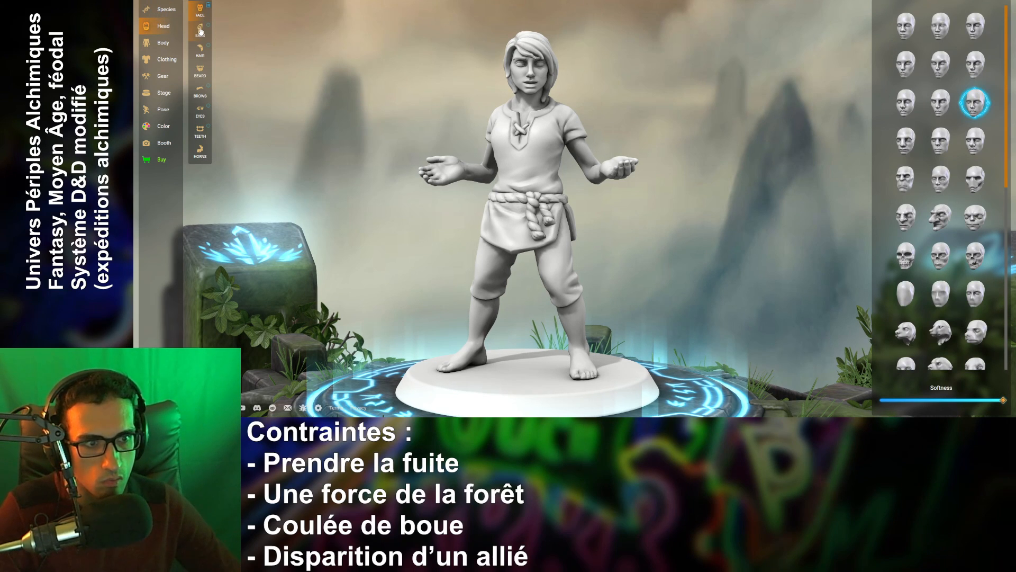
scroll(877, 296, "down", 5)
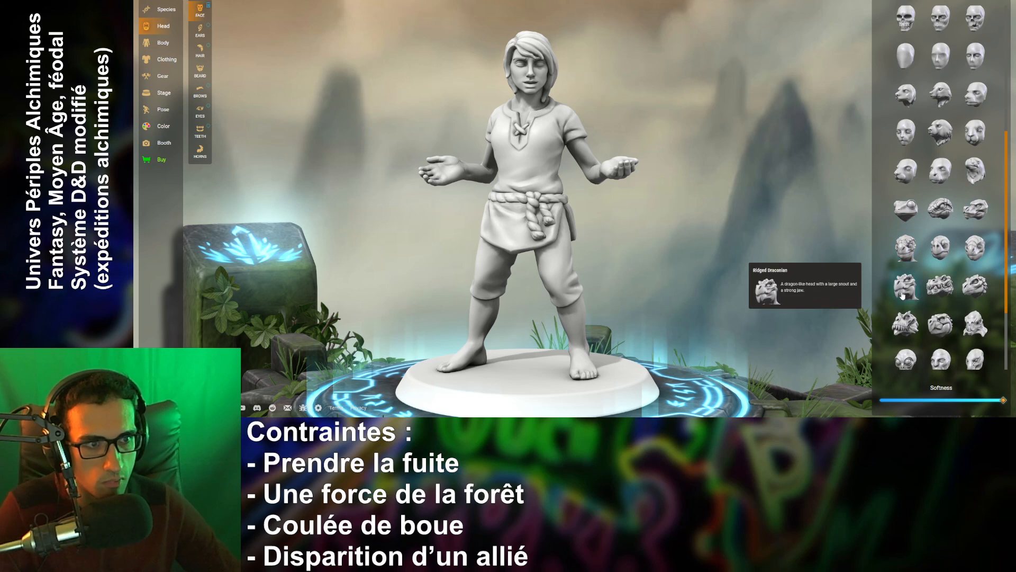
left_click(942, 220)
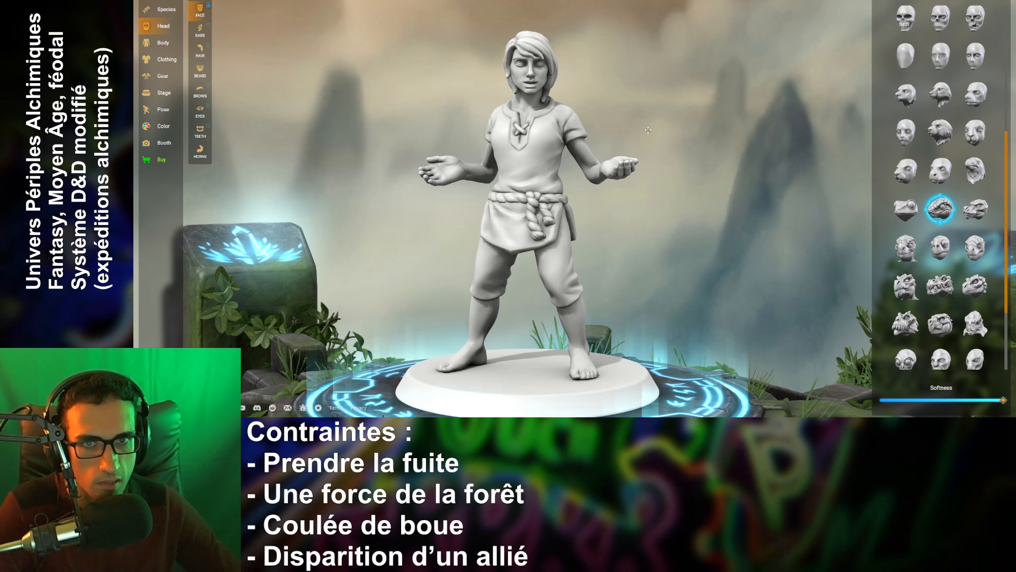
left_click_drag(656, 117, 640, 161)
scroll(696, 82, "up", 5)
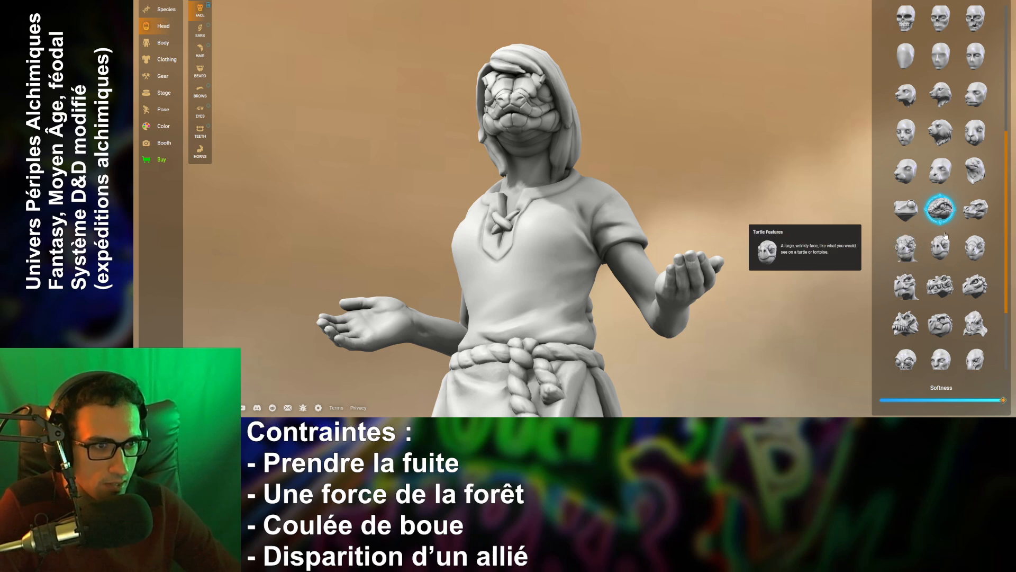
left_click_drag(602, 153, 662, 177)
scroll(627, 165, "up", 2)
mouse_move(1004, 401)
left_mouse_down()
mouse_move(908, 401)
mouse_move(871, 413)
mouse_move(994, 401)
left_mouse_up()
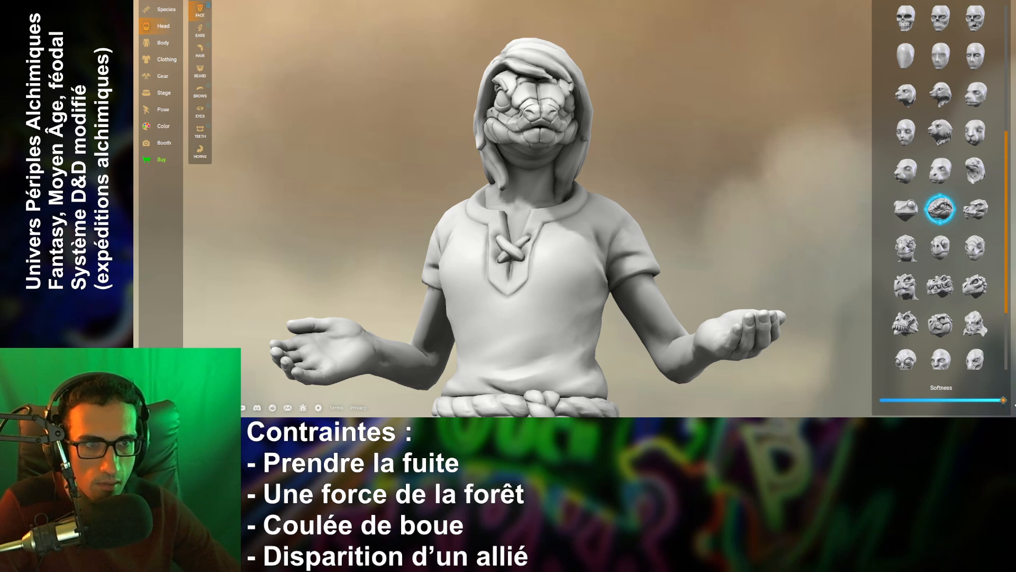
- Give the figure the Turtle Features face and set its Softness to 0.94
left_click(908, 244)
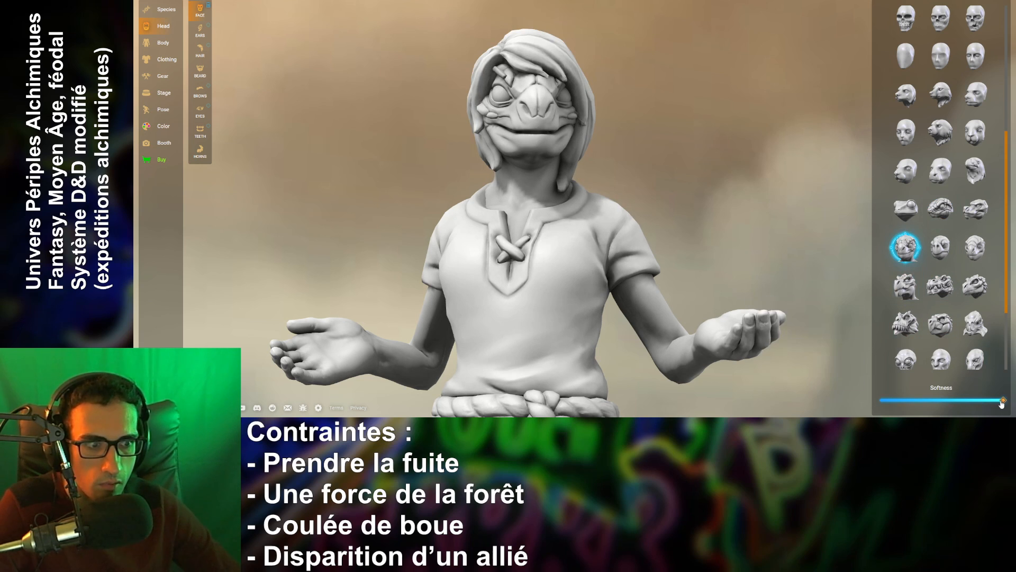
mouse_move(1000, 404)
left_mouse_down()
mouse_move(834, 406)
mouse_move(1013, 409)
left_mouse_up()
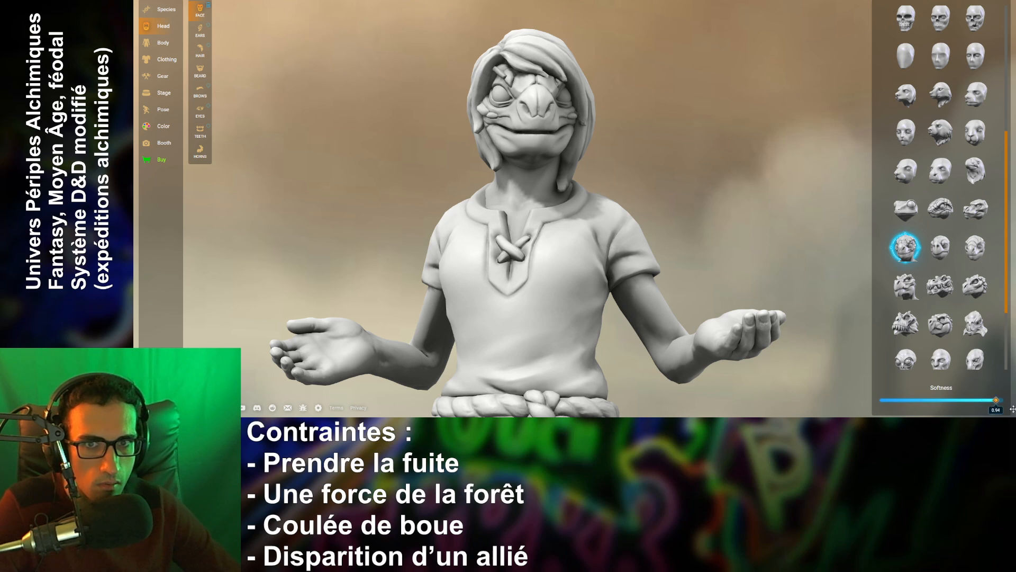
- Try the two turtle-like faces beside Reptilian Features on the figure, each with Softness at 1
left_click(945, 255)
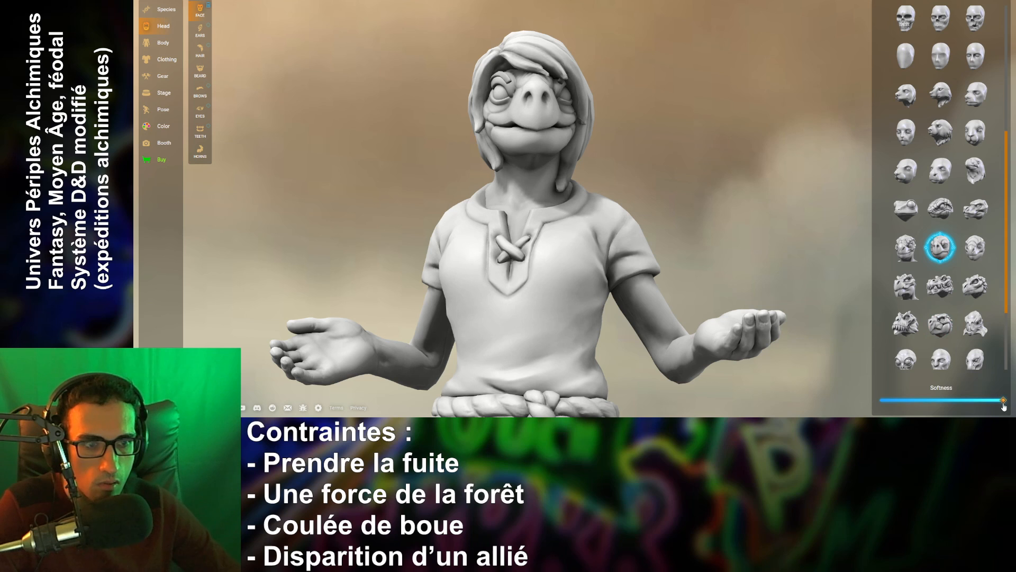
left_click_drag(980, 404, 1003, 405)
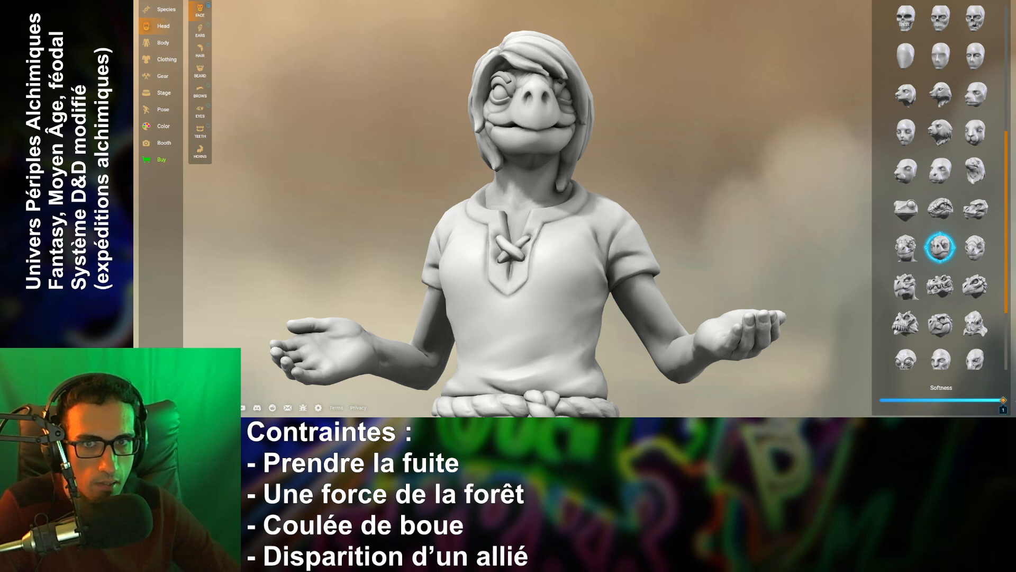
left_click(979, 253)
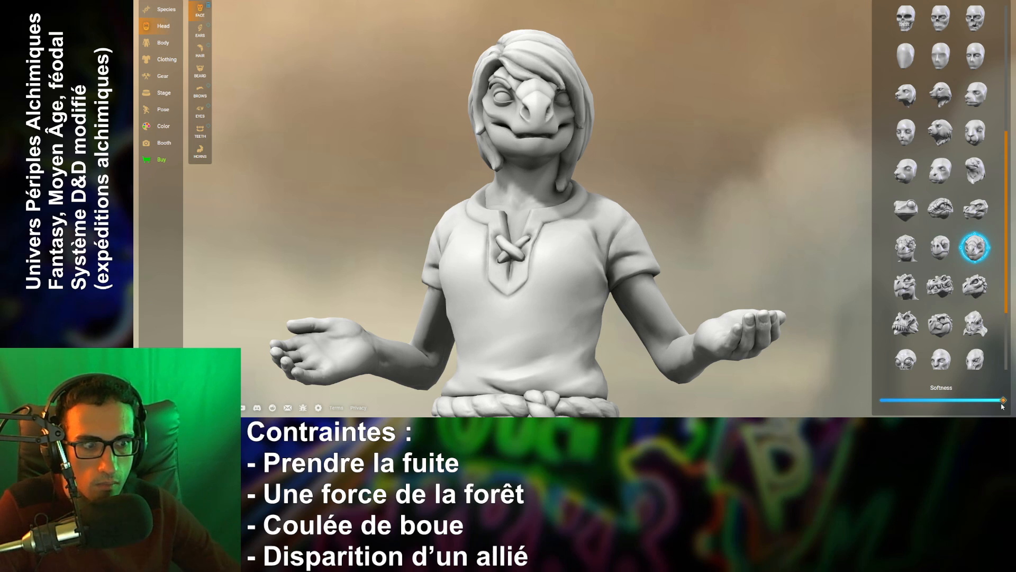
mouse_move(1002, 405)
left_mouse_down()
mouse_move(880, 408)
mouse_move(1003, 405)
left_mouse_up()
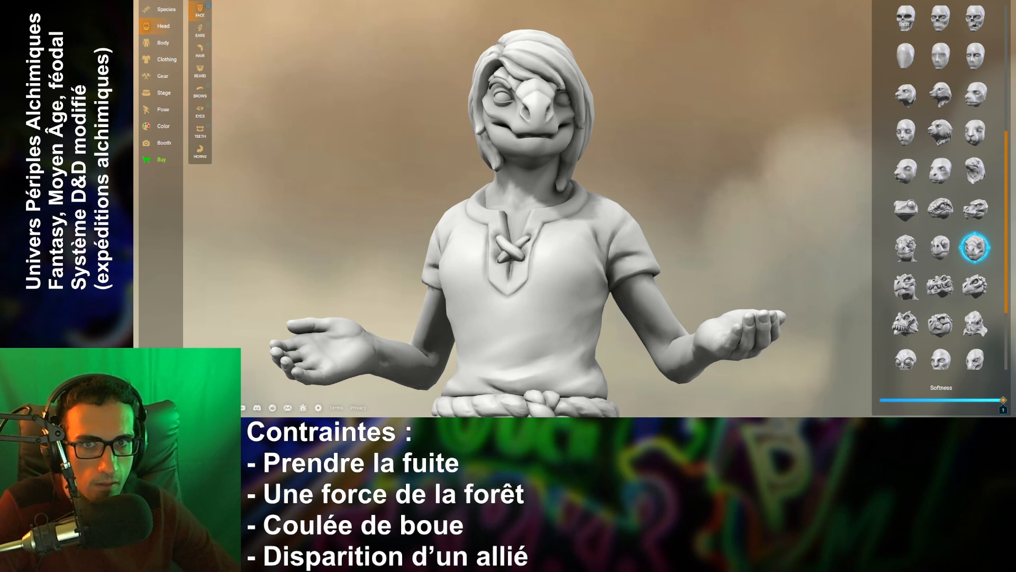
- Try the thick-snouted reptile face and several draconian faces on the figure, ending with Snapping Draconian at full Softness
left_click(977, 215)
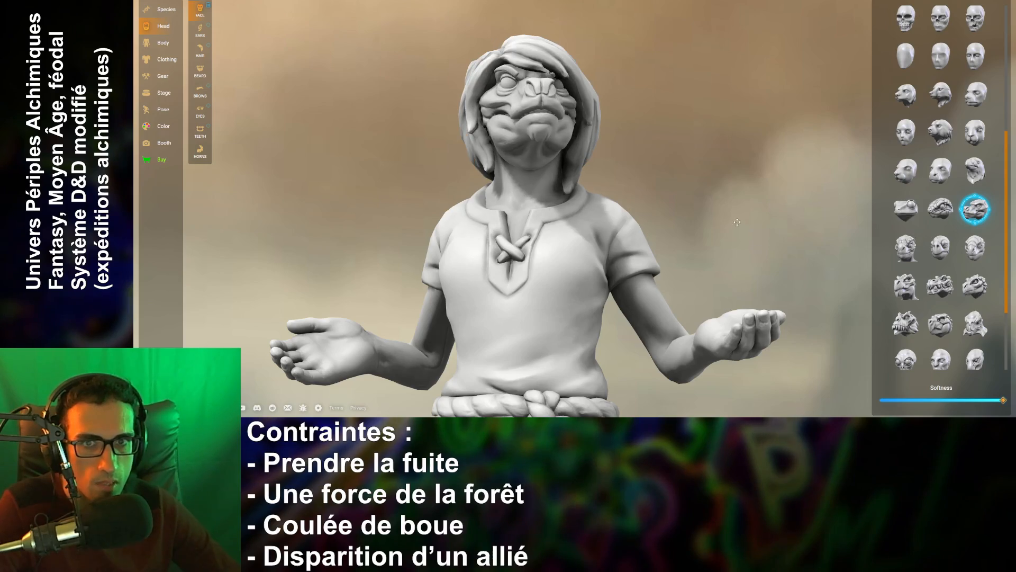
left_click_drag(608, 165, 647, 183)
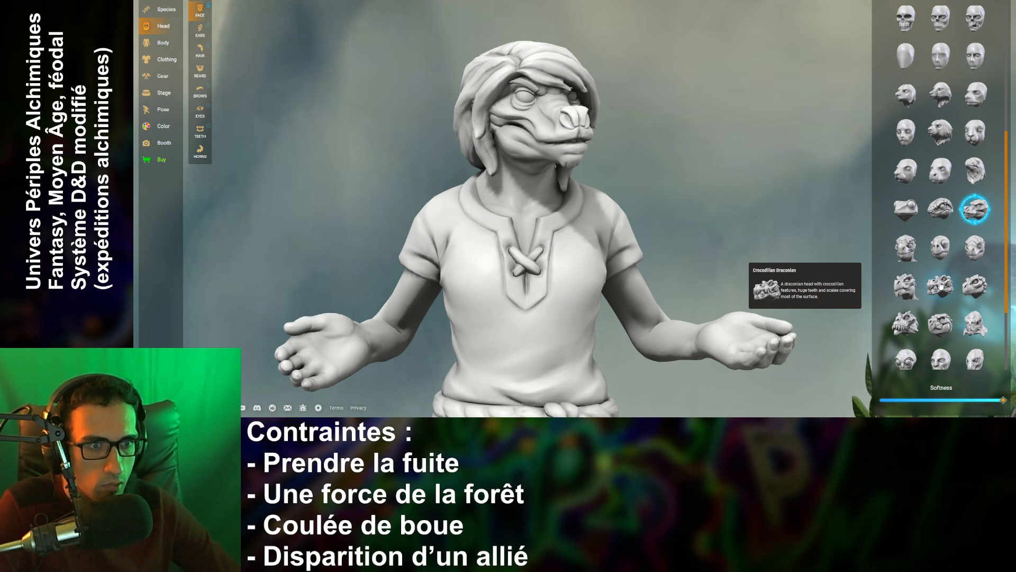
left_click(912, 288)
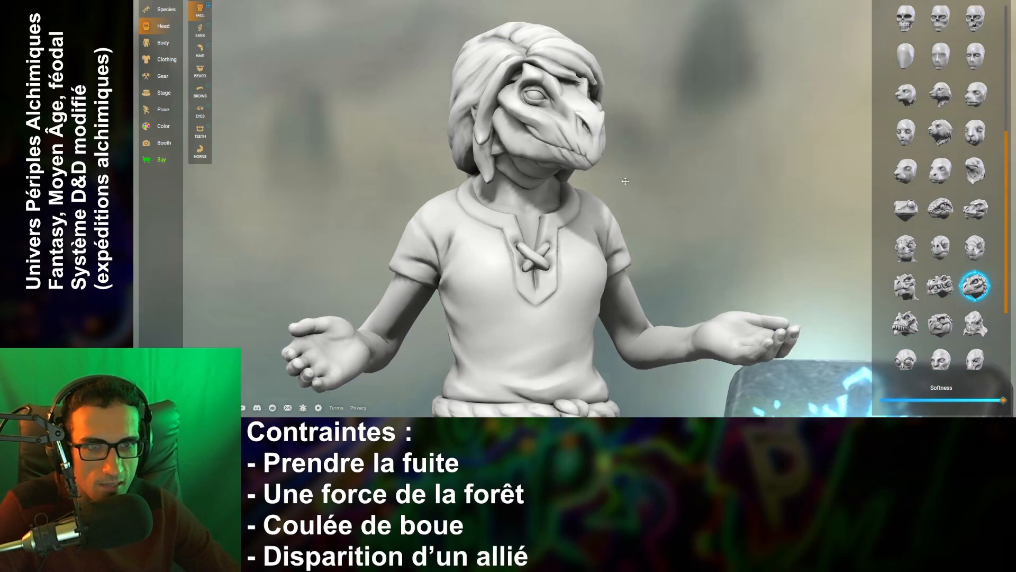
mouse_move(906, 325)
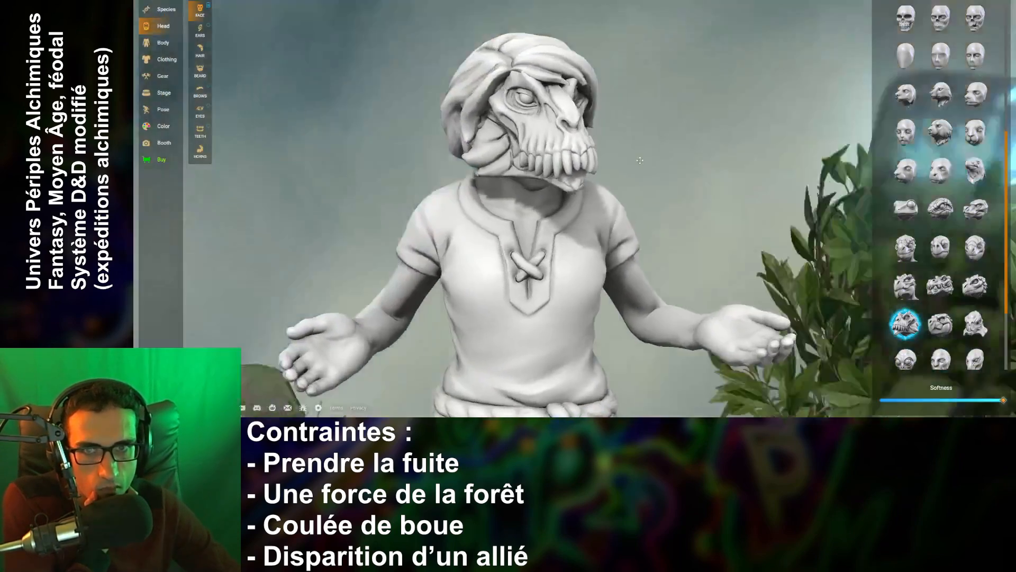
left_click(942, 328)
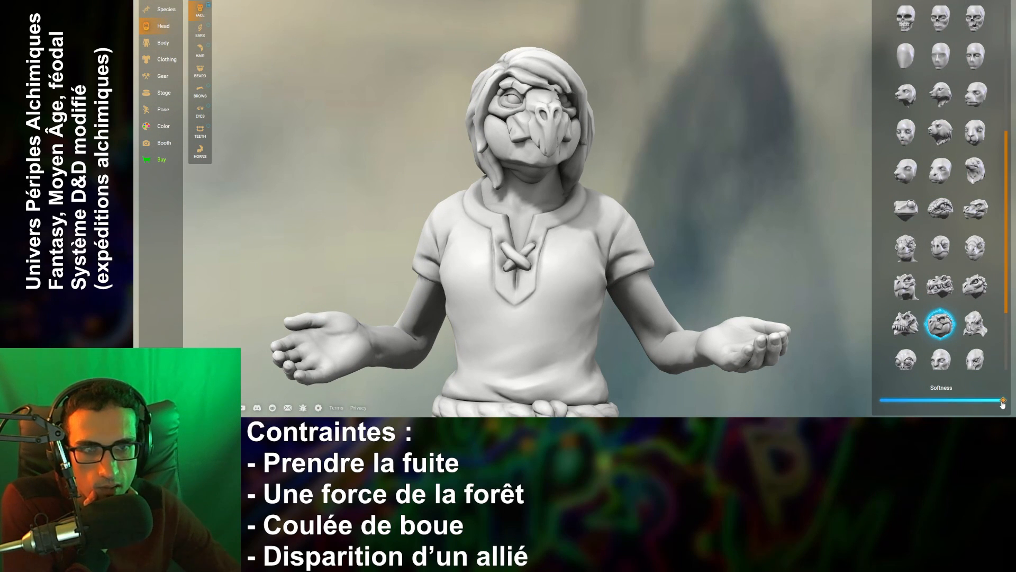
mouse_move(1003, 403)
left_mouse_down()
mouse_move(882, 401)
mouse_move(1012, 394)
left_mouse_up()
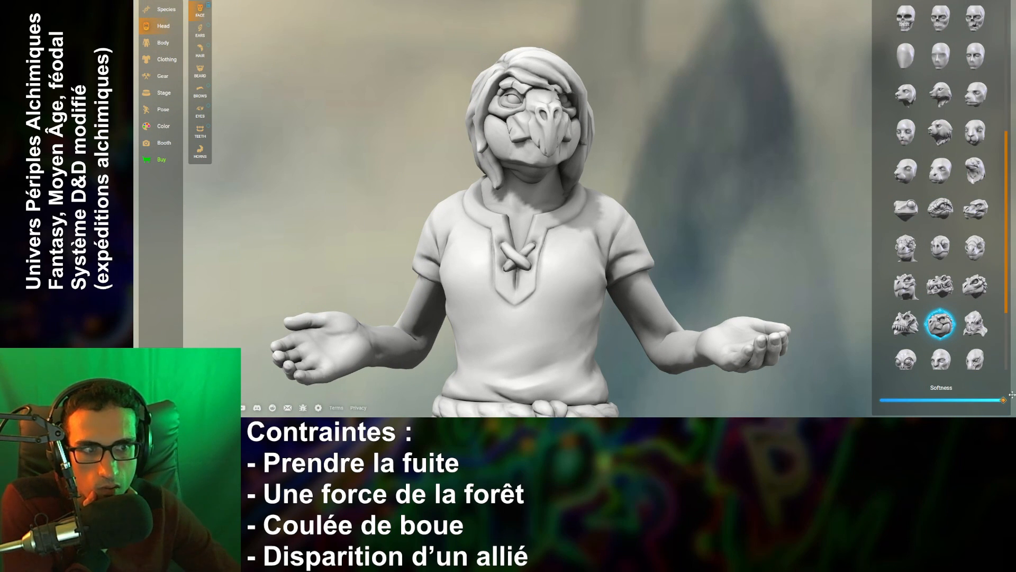
- Try the Spiked Tooth Alien Features face with Softness at its minimum and inspect the head from several angles
left_click(980, 329)
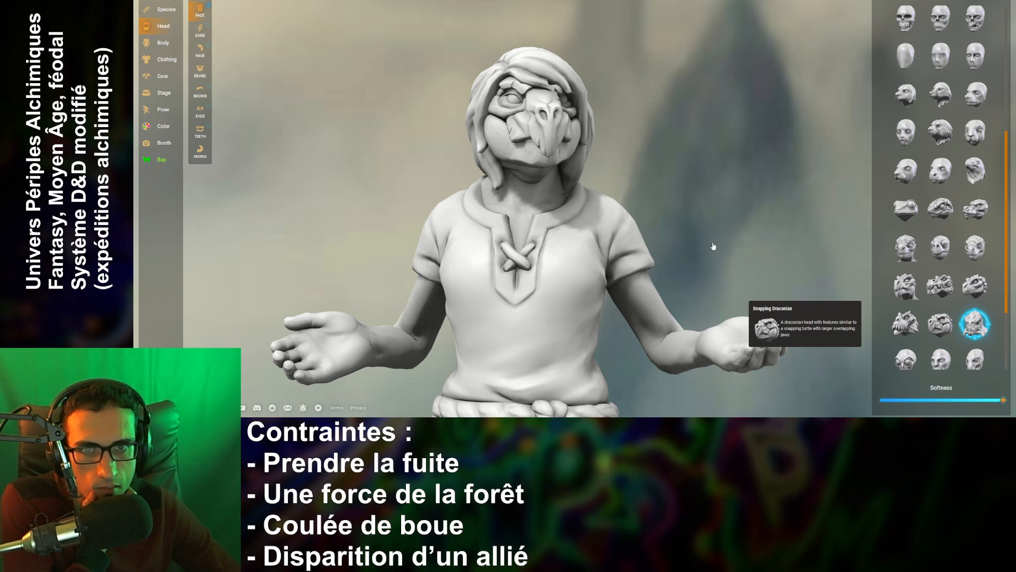
left_click_drag(572, 175, 541, 178)
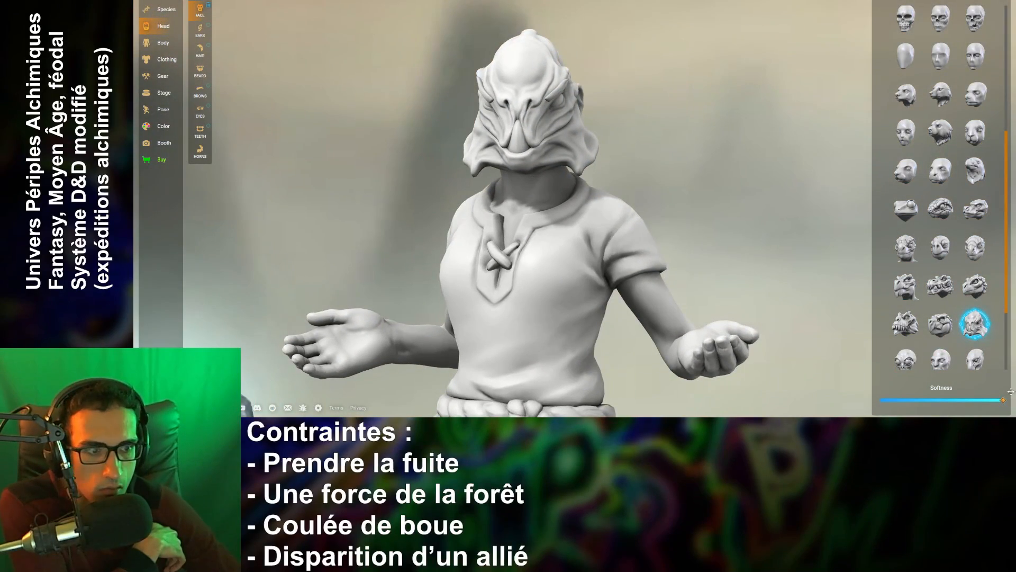
left_click_drag(1005, 401, 880, 401)
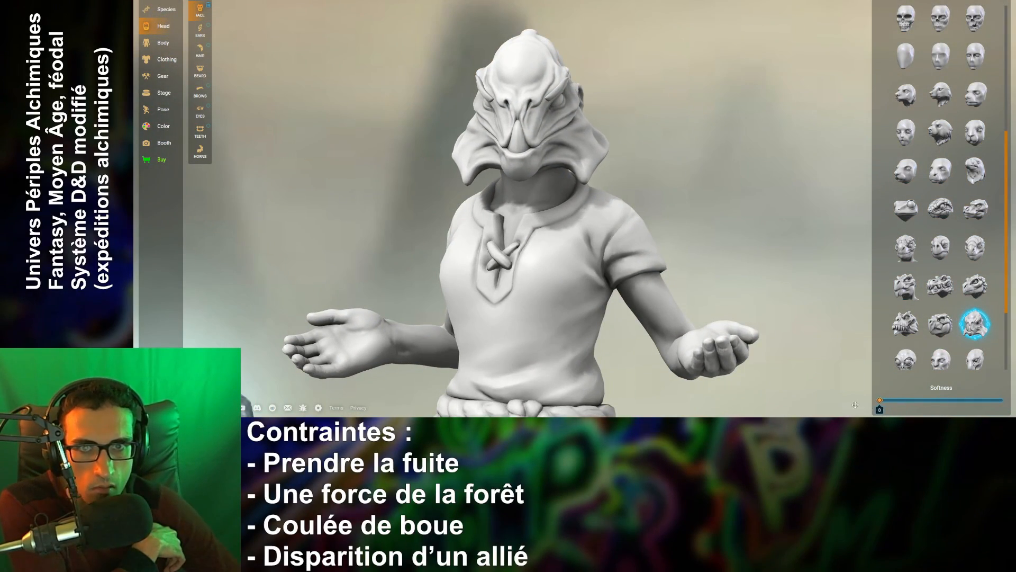
left_click_drag(605, 287, 852, 367)
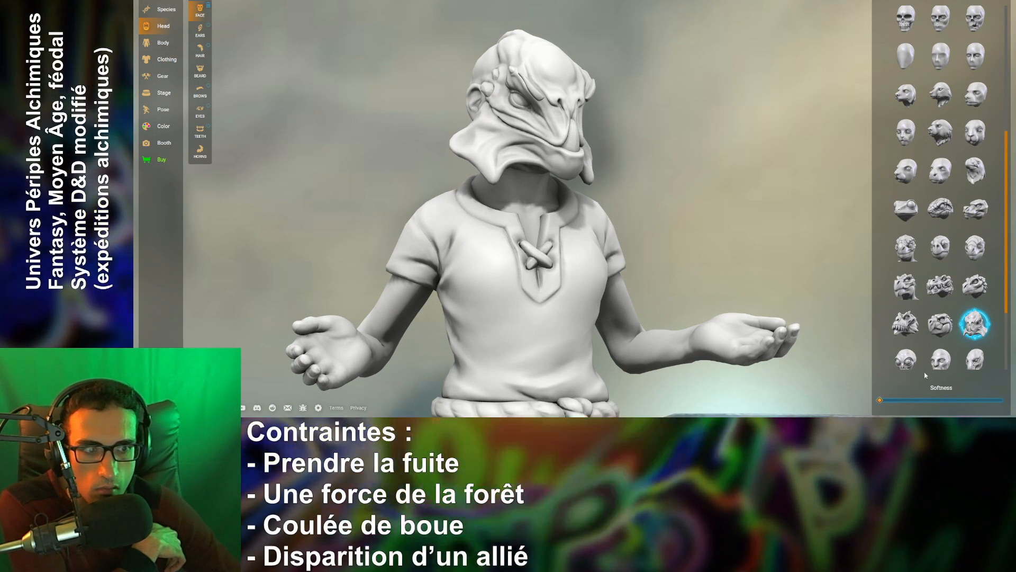
scroll(977, 341, "down", 2)
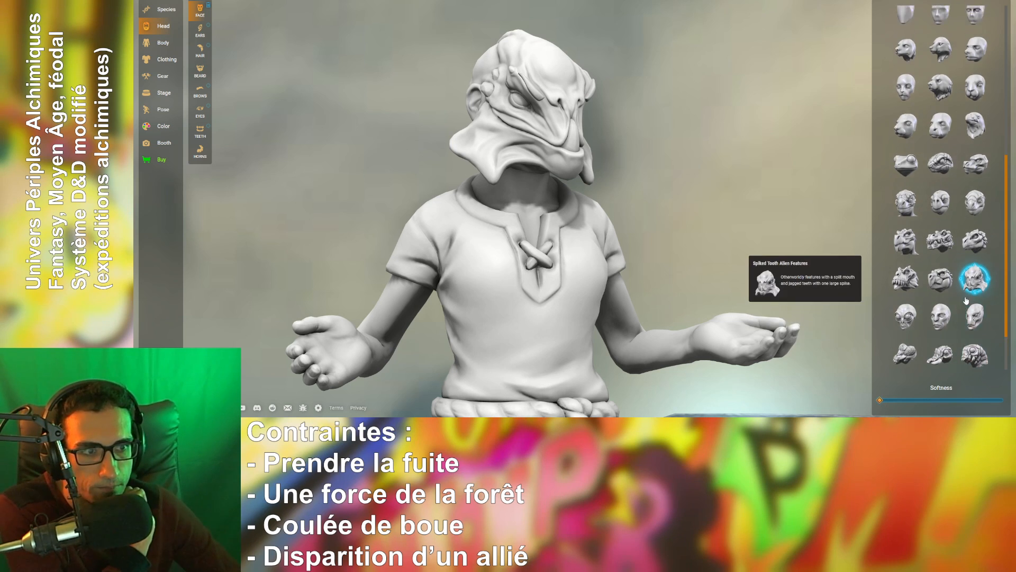
scroll(966, 302, "up", 2)
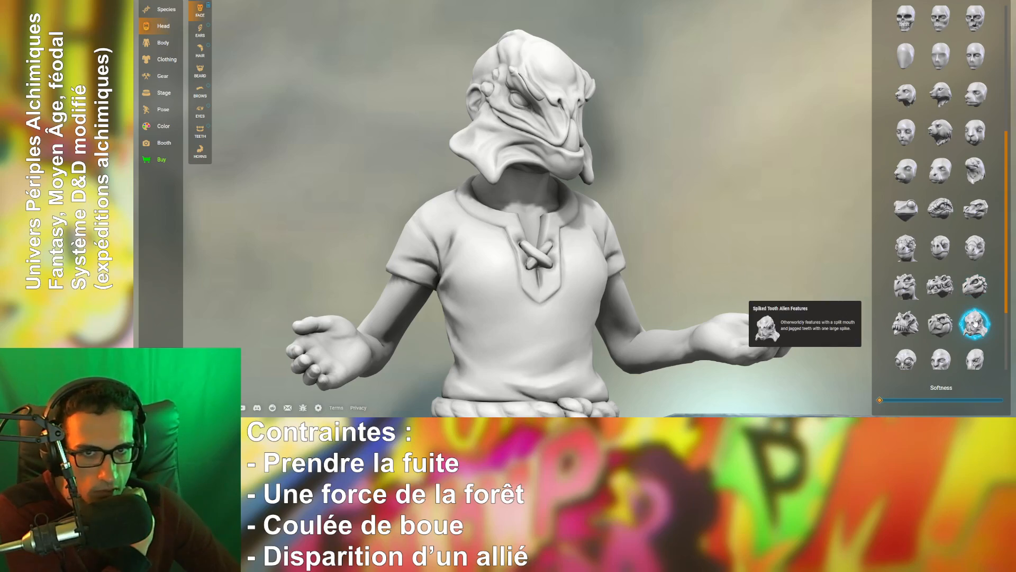
left_click_drag(728, 218, 672, 226)
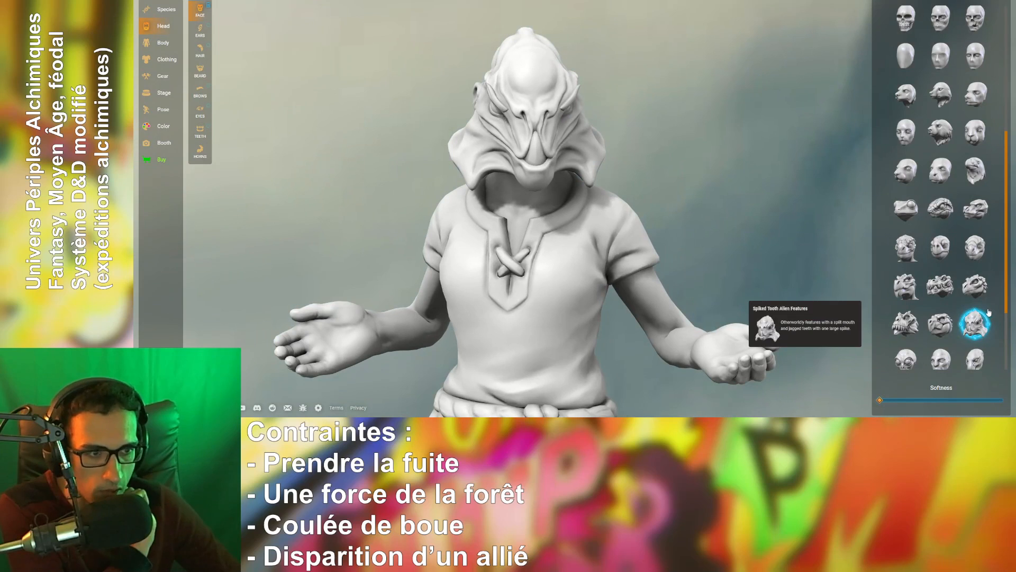
- Compare the Snapping Draconian, beaked draconian, turtle-like, scaly-snouted and Reptilian Features faces on the figure at minimum Softness
left_click(949, 328)
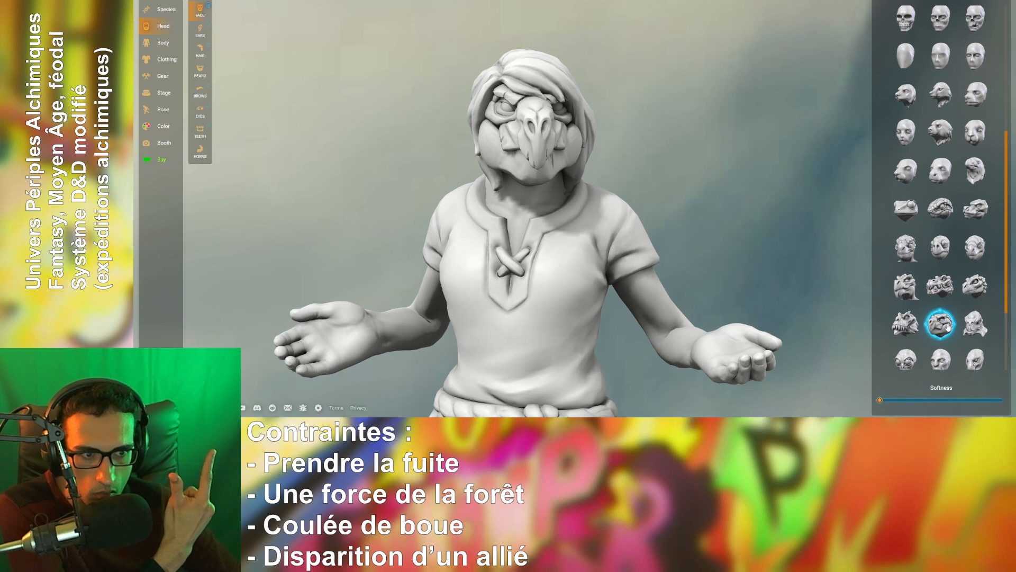
left_click(978, 288)
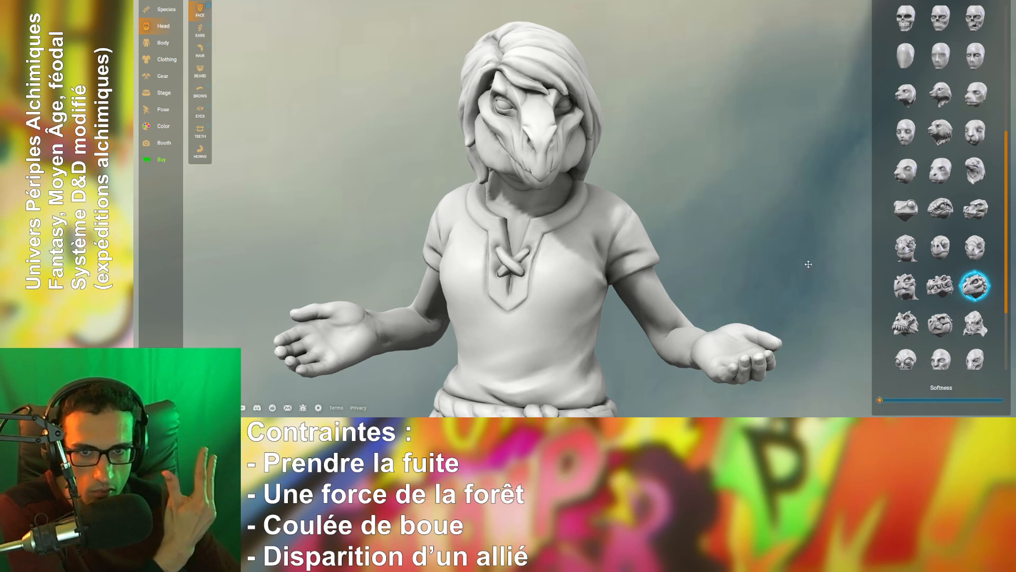
left_click_drag(720, 236, 784, 253)
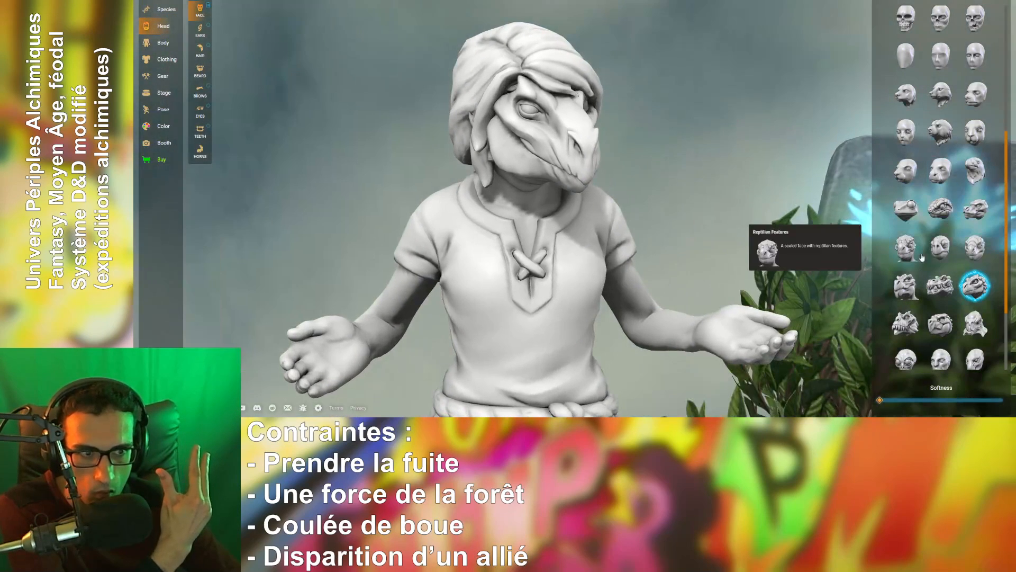
left_click(977, 249)
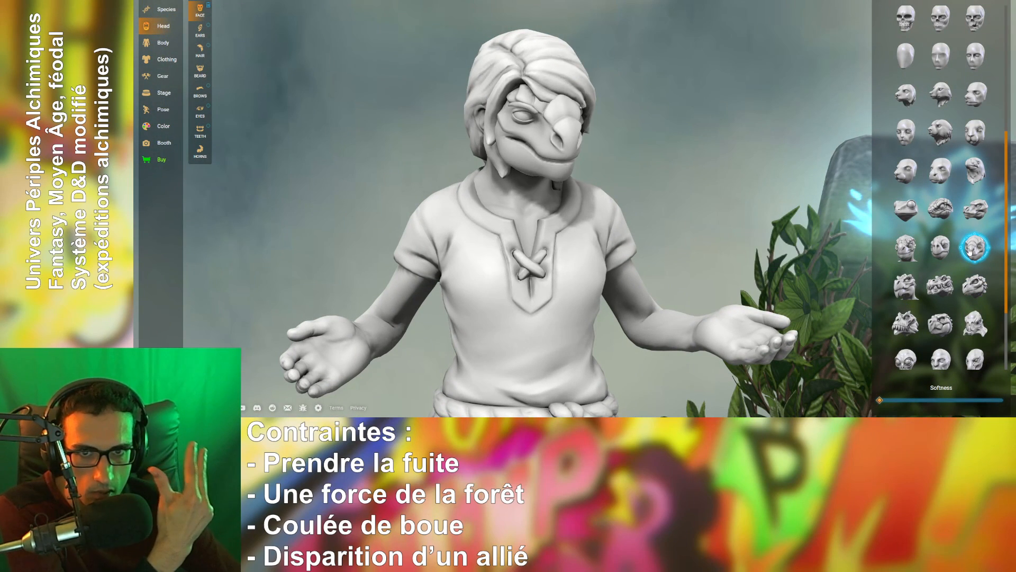
left_click(942, 253)
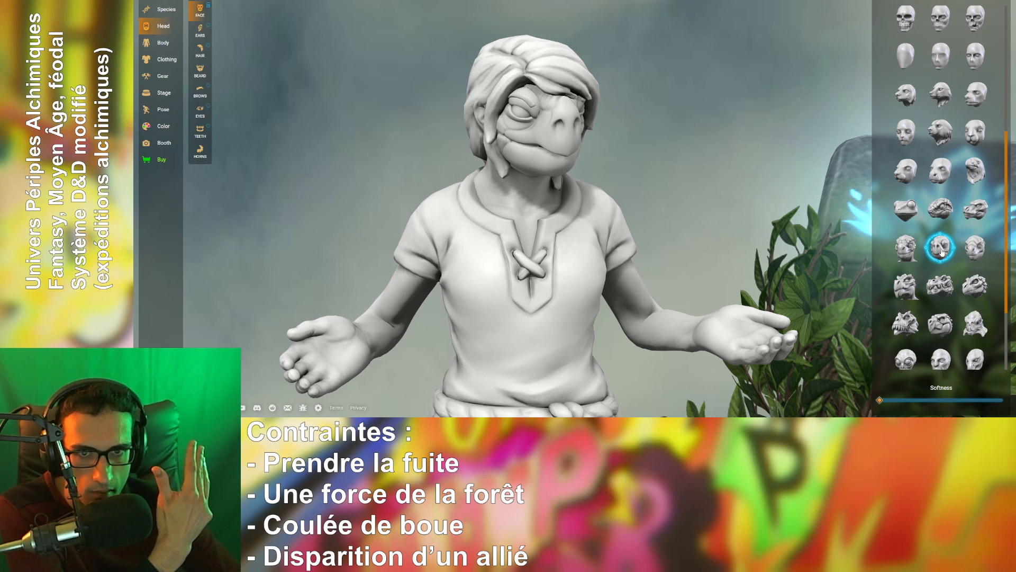
left_click(914, 257)
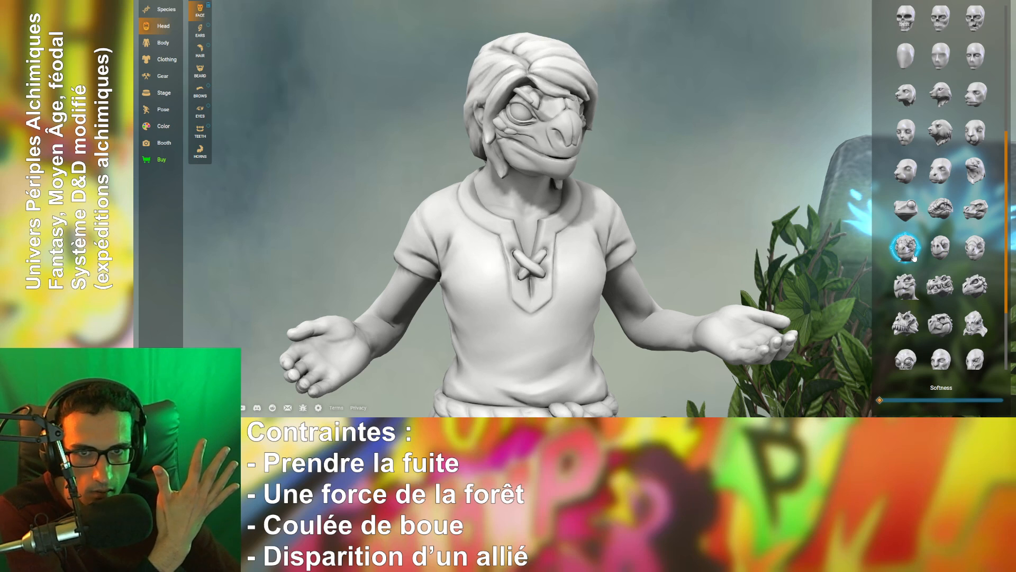
left_click(946, 210)
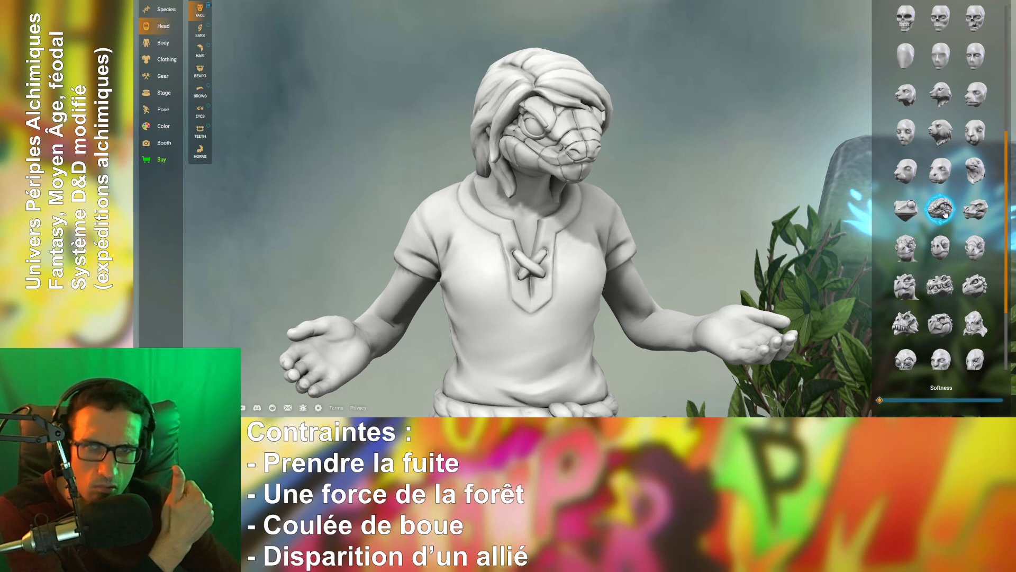
left_click(906, 251)
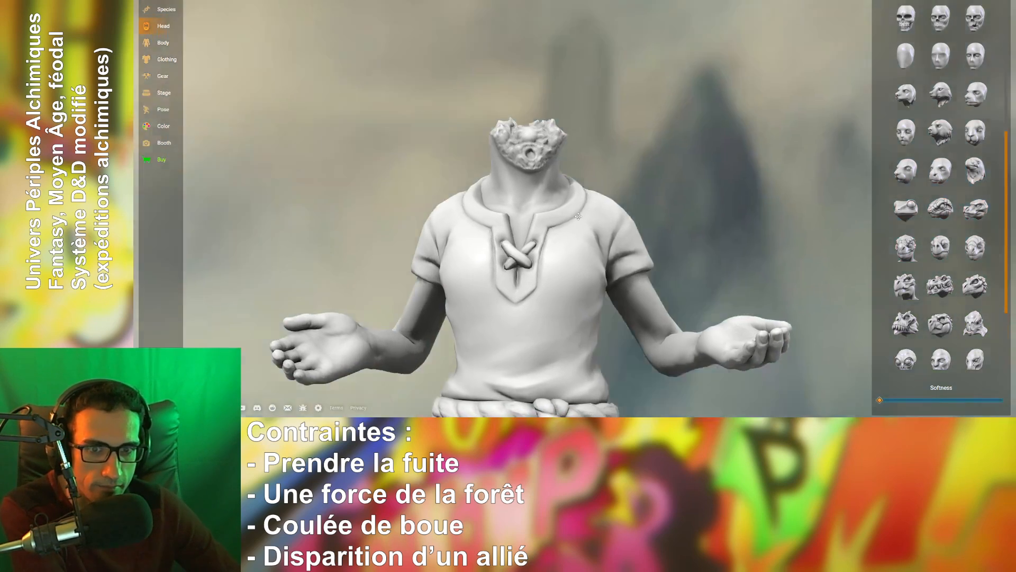
left_click_drag(631, 227, 590, 219)
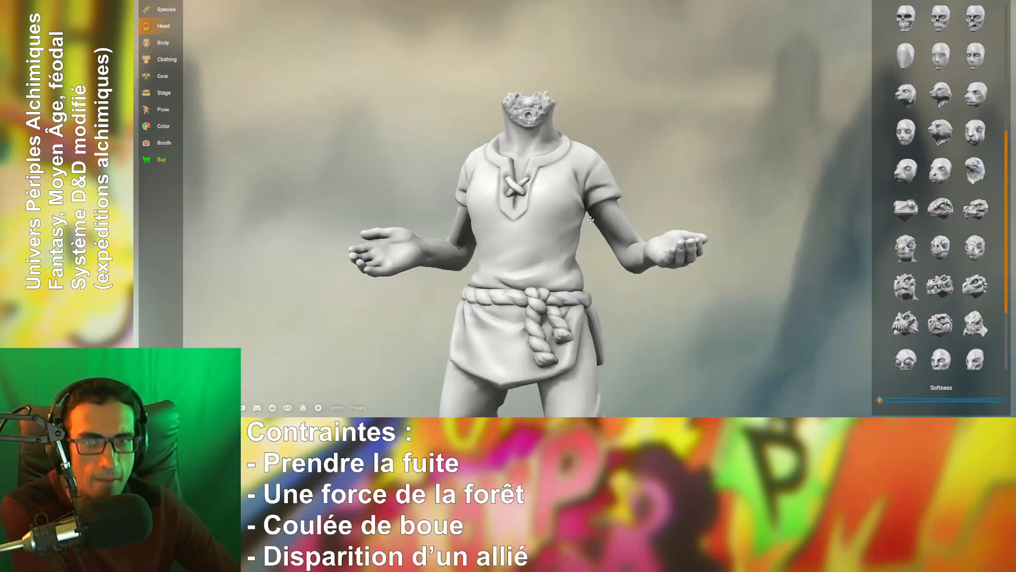
scroll(591, 219, "down", 5)
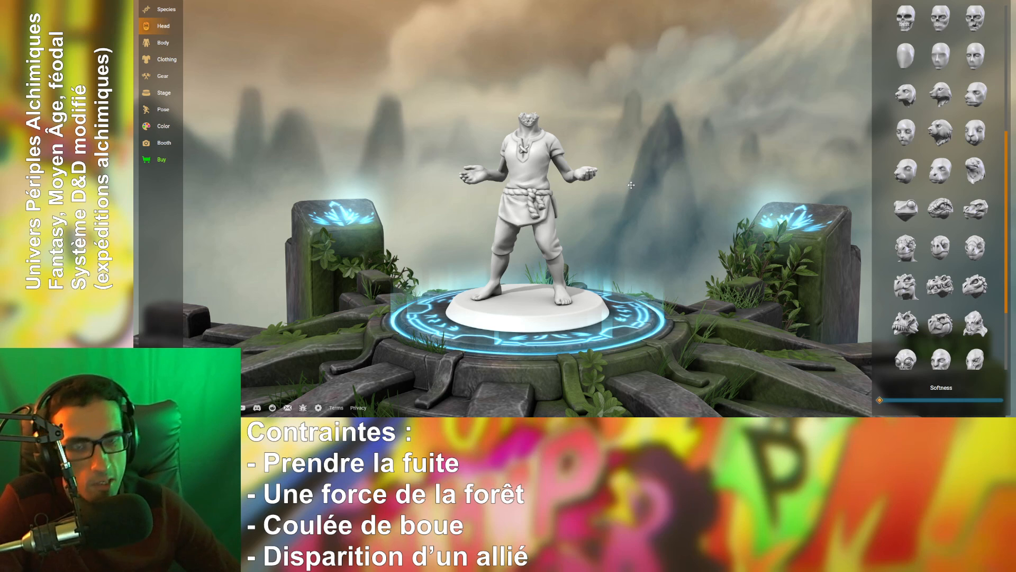
scroll(549, 121, "up", 5)
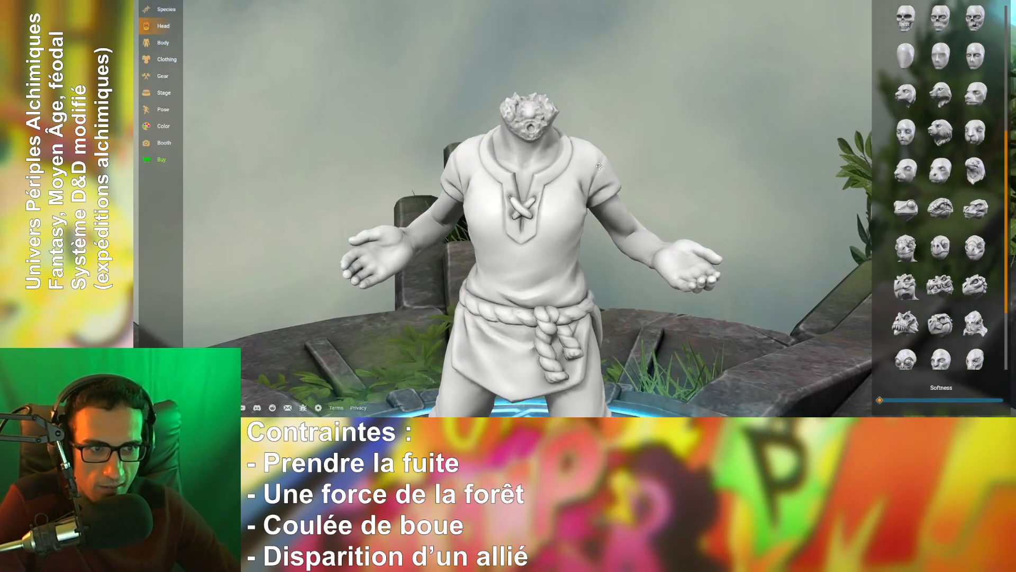
left_click_drag(600, 167, 582, 147)
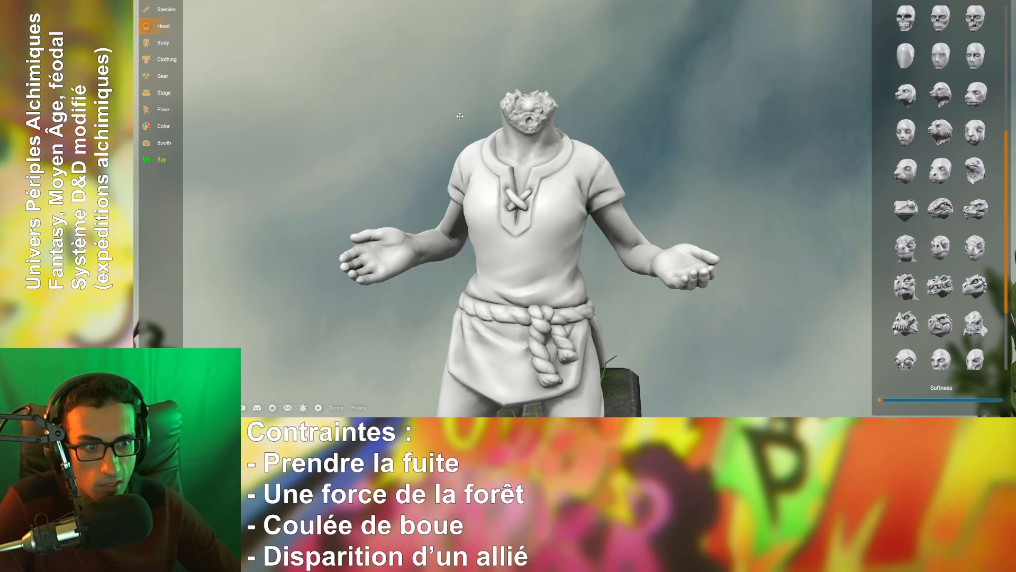
scroll(613, 124, "up", 5)
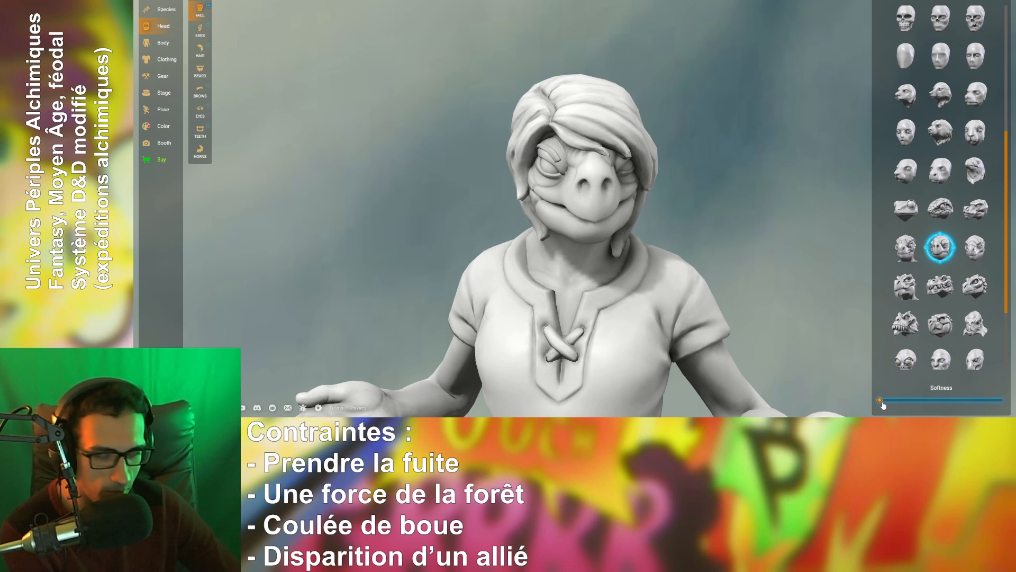
- Give the figure the smooth turtle-like face beside Reptilian Features, set Softness to about halfway, and check the head from several angles
left_click_drag(881, 400, 1004, 401)
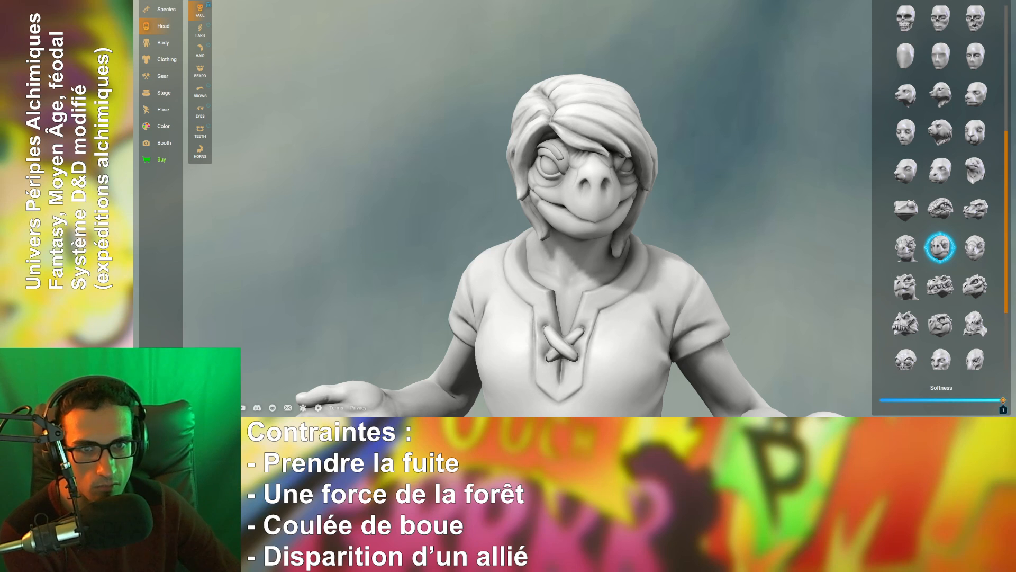
left_click(883, 402)
left_click_drag(883, 404, 945, 402)
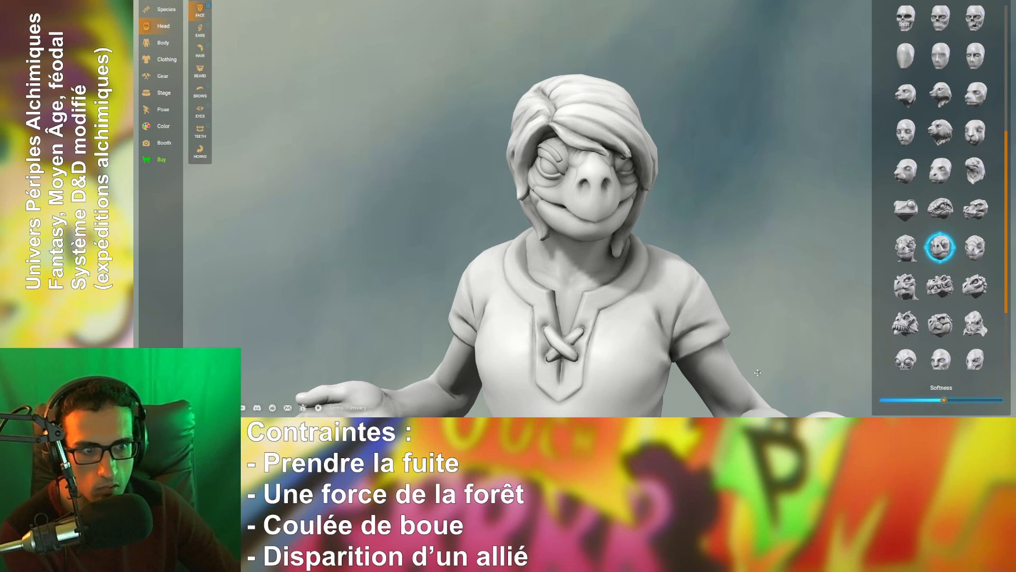
left_click_drag(758, 373, 823, 304)
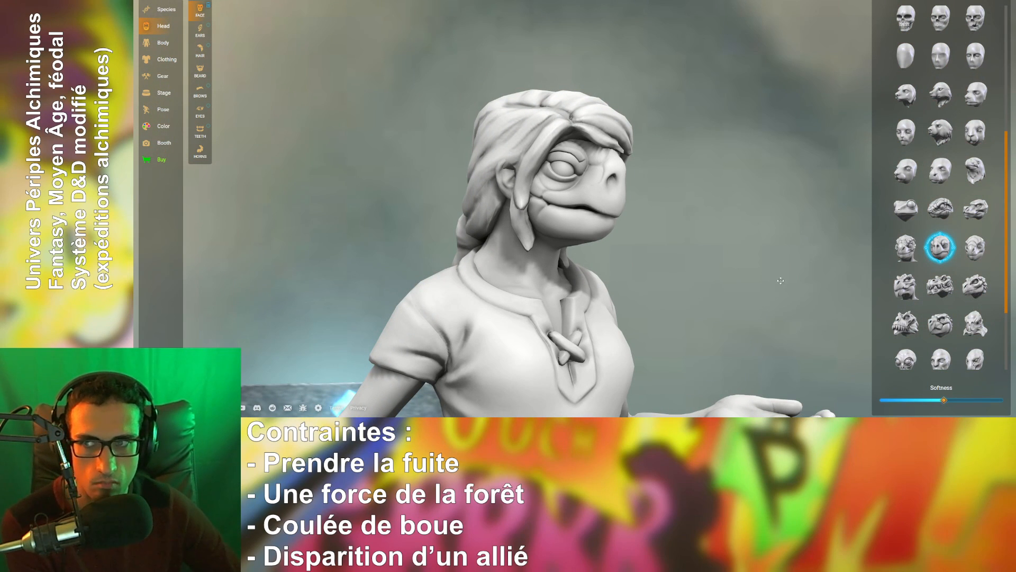
left_click_drag(656, 216, 604, 205)
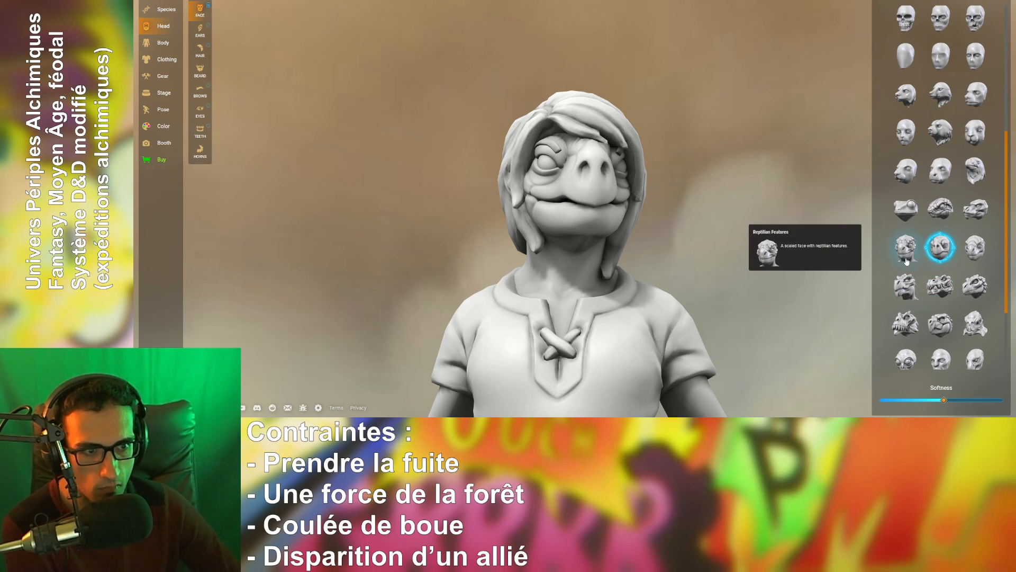
left_click_drag(809, 237, 776, 239)
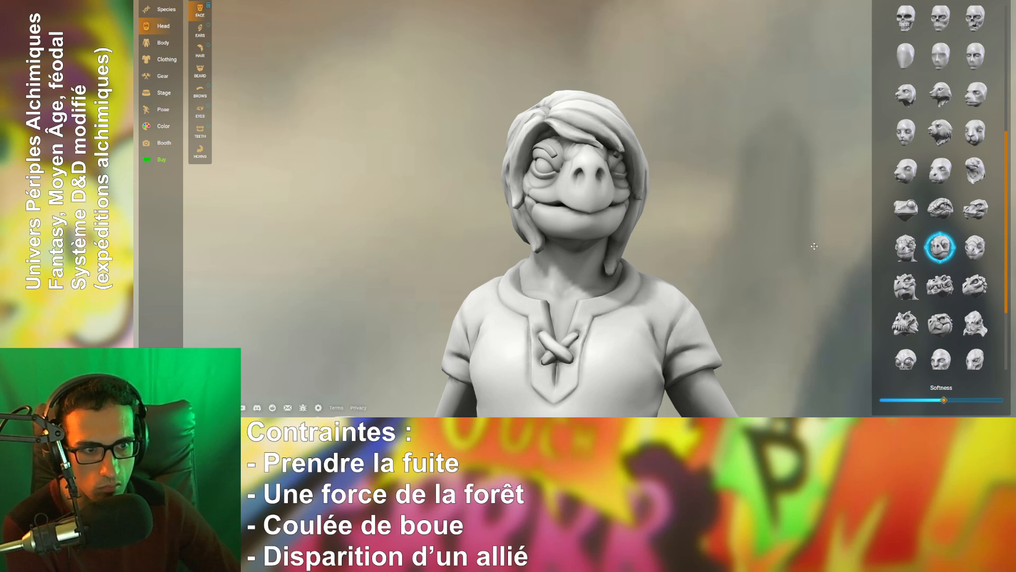
- Reduce the smooth turtle-like face's Softness to its minimum and inspect the head from several angles
left_click_drag(807, 247, 798, 247)
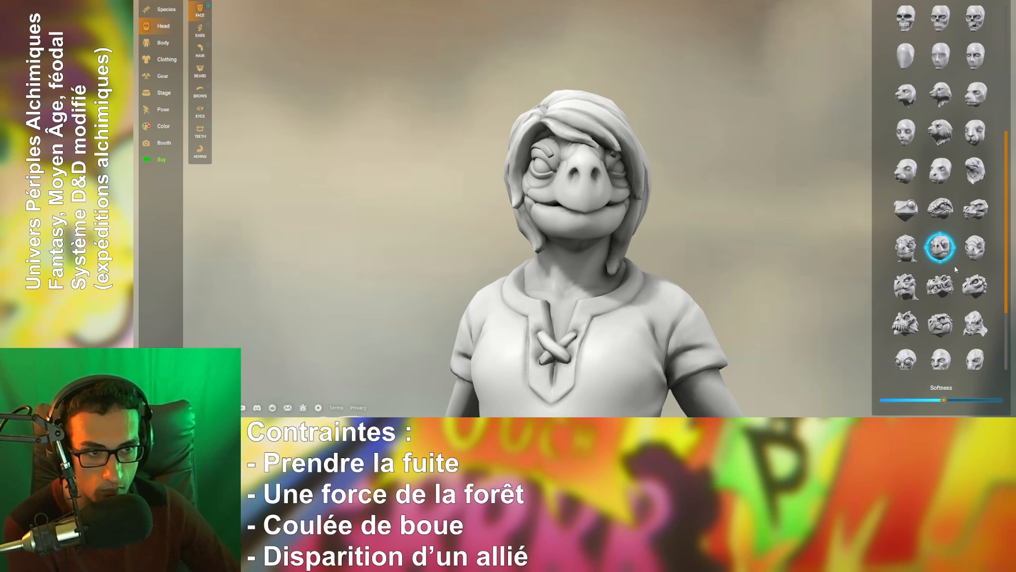
left_click_drag(779, 243, 691, 212)
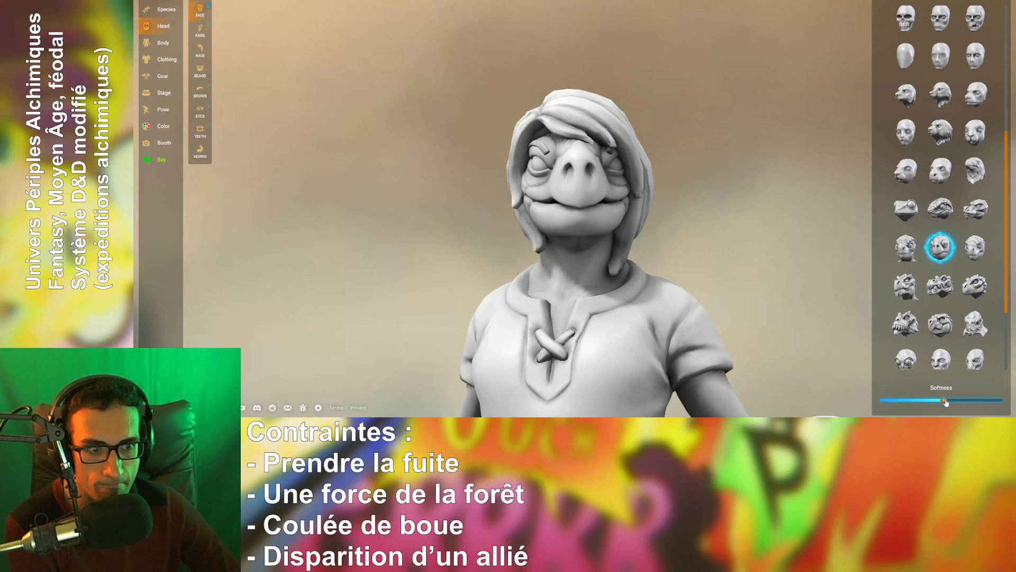
left_click_drag(946, 402, 730, 390)
left_click_drag(659, 272, 693, 287)
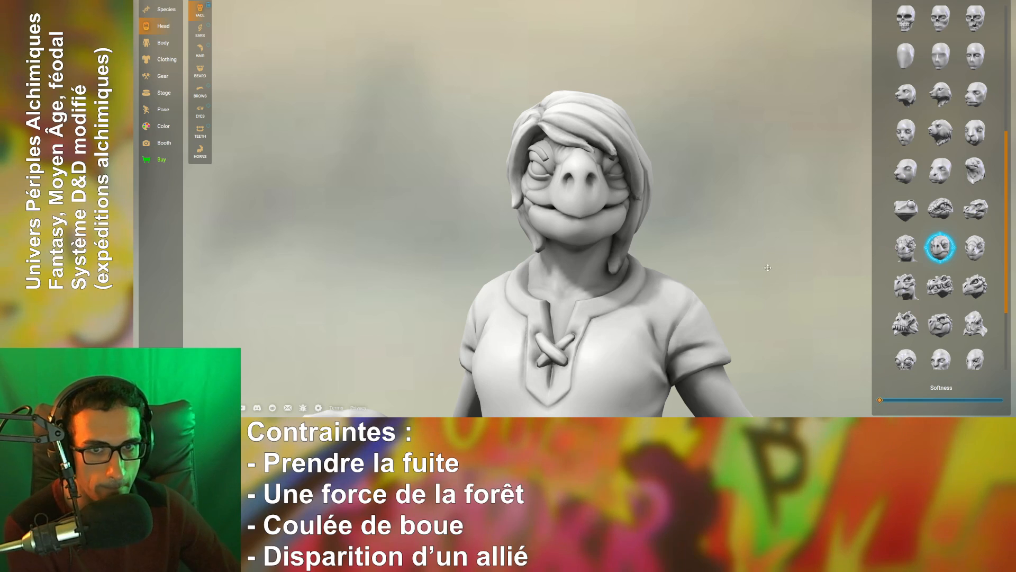
left_click_drag(701, 249, 557, 137)
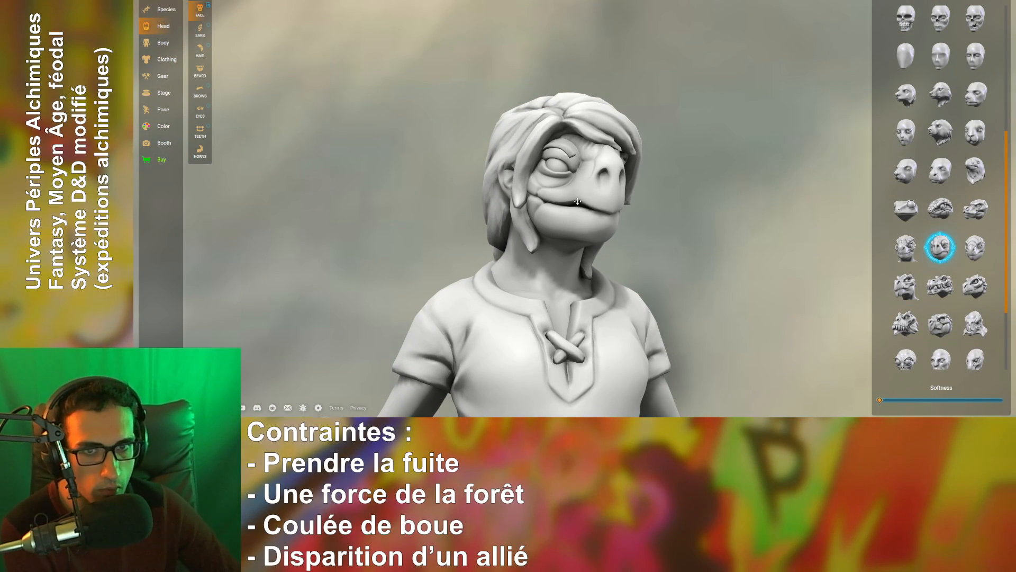
left_click_drag(653, 232, 609, 167)
left_click_drag(674, 254, 624, 249)
left_click_drag(631, 207, 692, 204)
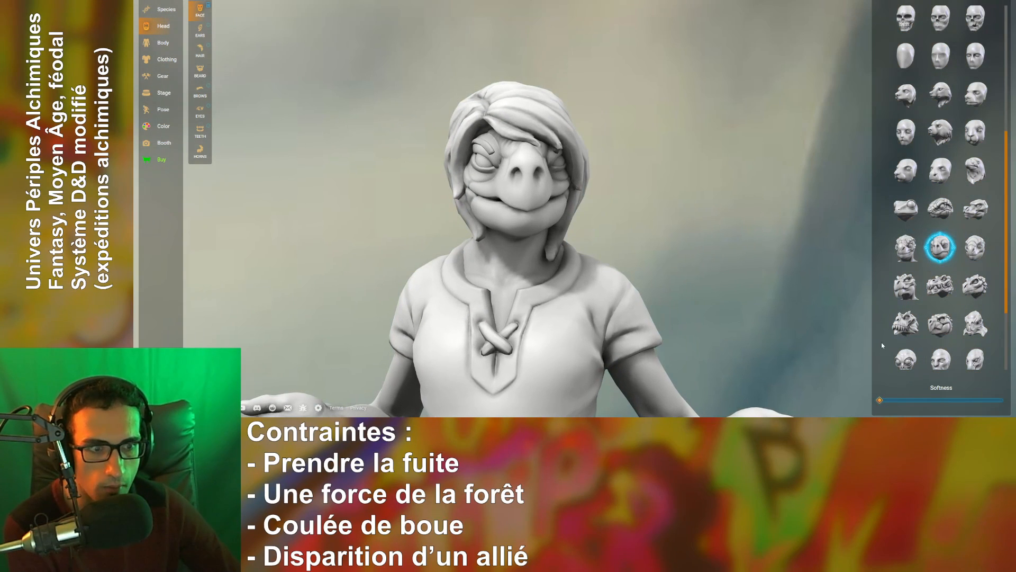
- Compare the turtle-like face at minimum Softness and set its Softness to full
mouse_move(887, 400)
left_mouse_down()
mouse_move(1011, 407)
mouse_move(876, 401)
left_mouse_up()
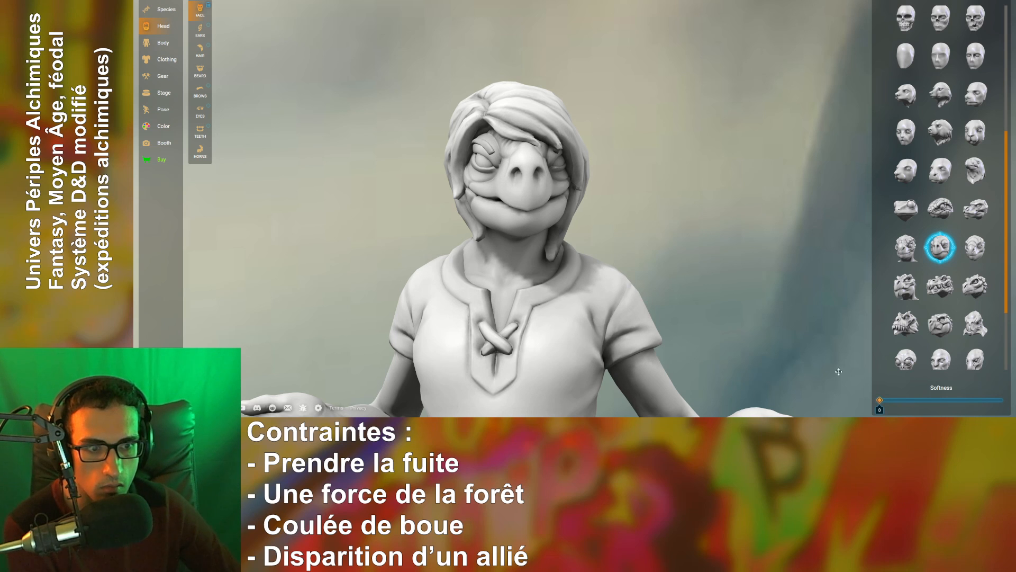
left_click_drag(880, 399, 1003, 400)
left_click_drag(562, 179, 596, 192)
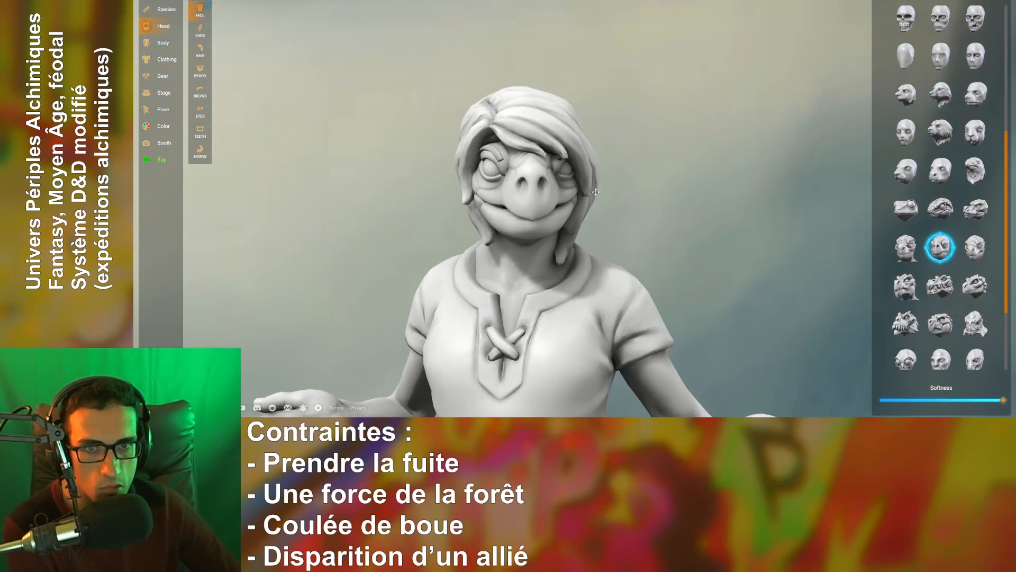
- Compare Reptilian Features, the scaly beaked face on its row and Snapping Draconian at full Softness from several angles
left_click(975, 247)
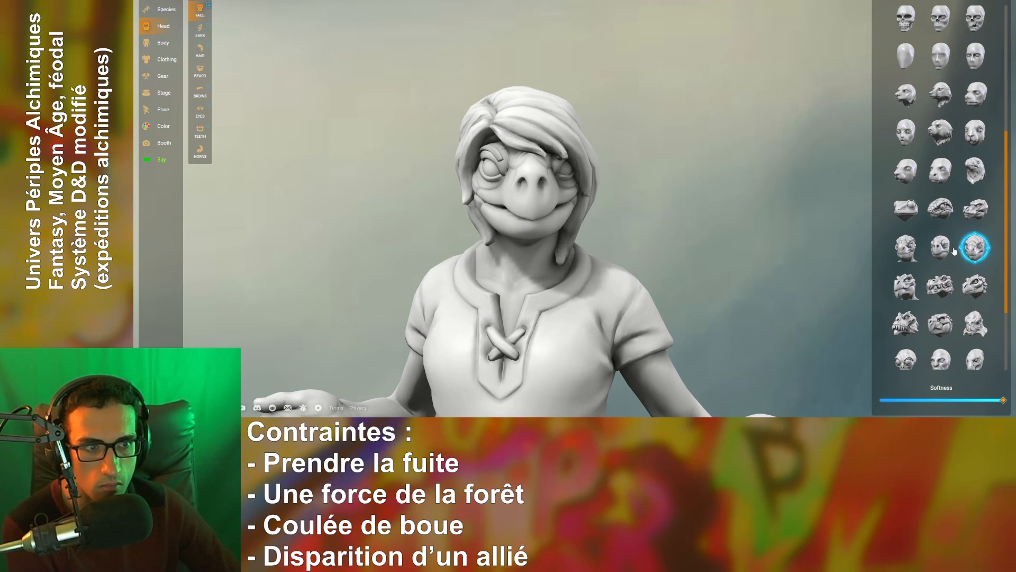
left_click_drag(773, 249, 727, 245)
left_click(906, 256)
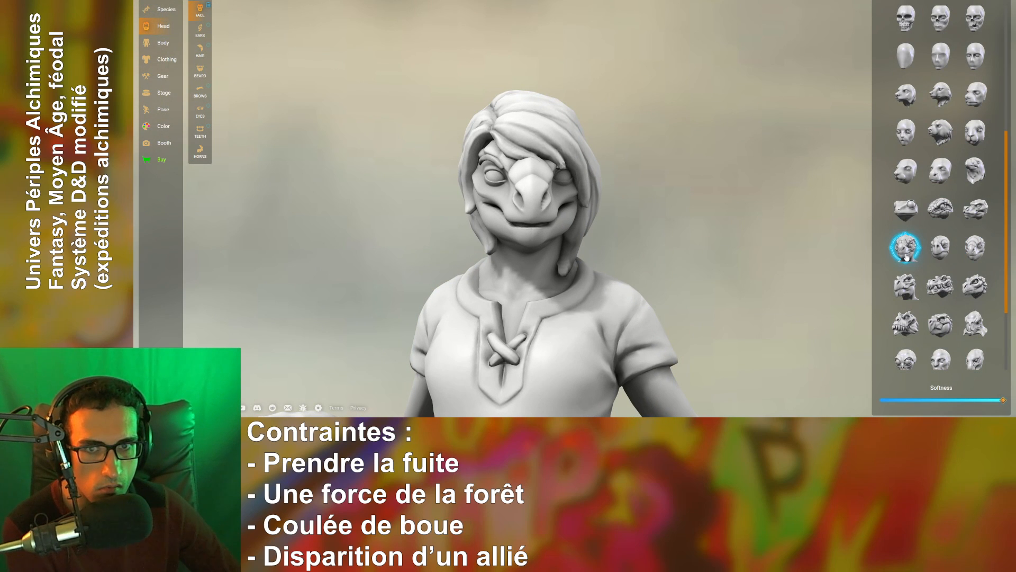
left_click(906, 249)
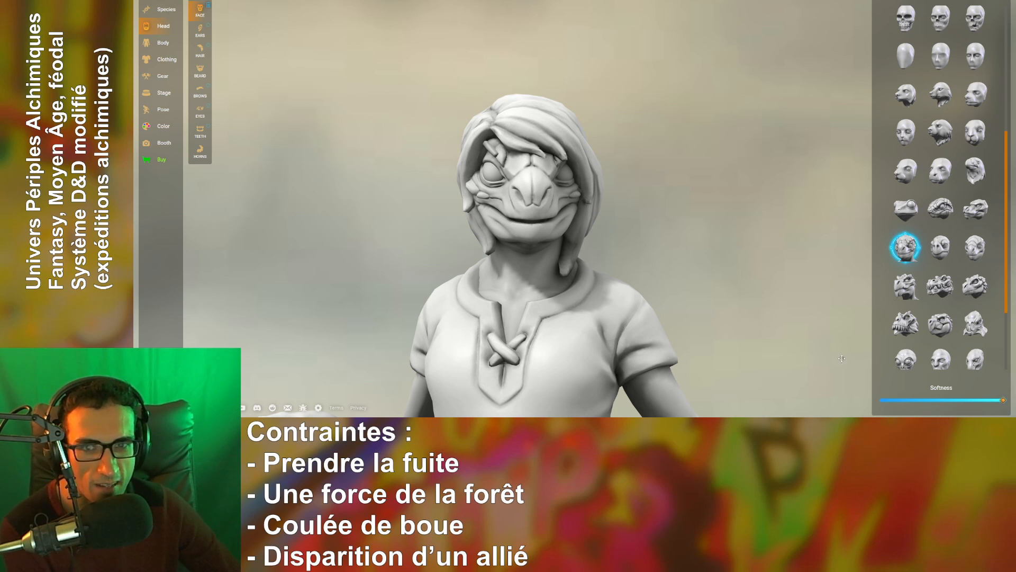
left_click_drag(386, 234, 371, 287)
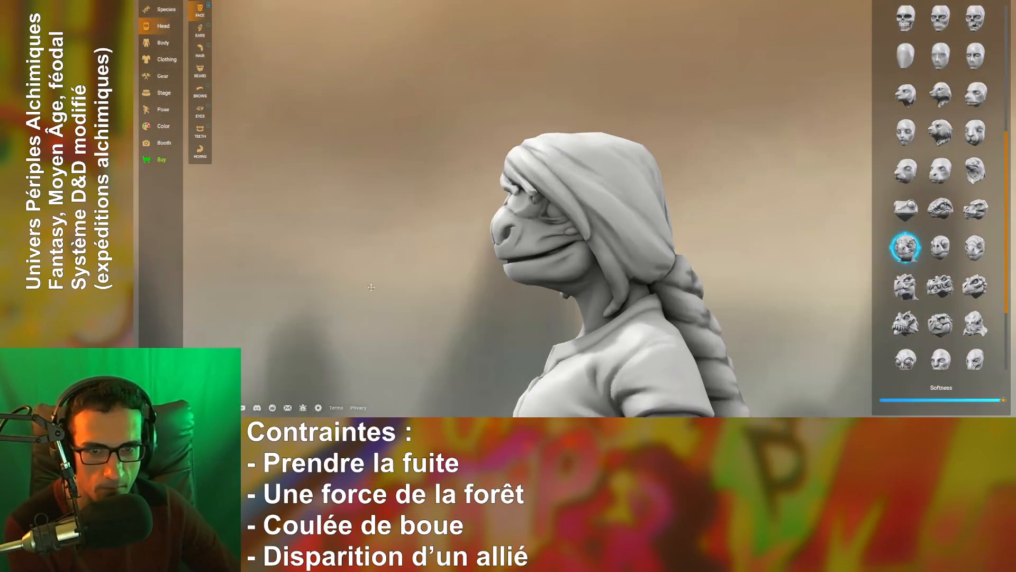
left_click_drag(520, 256, 643, 284)
mouse_move(570, 266)
left_mouse_down()
mouse_move(529, 248)
mouse_move(543, 274)
mouse_move(607, 250)
mouse_move(665, 267)
mouse_move(467, 260)
mouse_move(578, 263)
left_mouse_up()
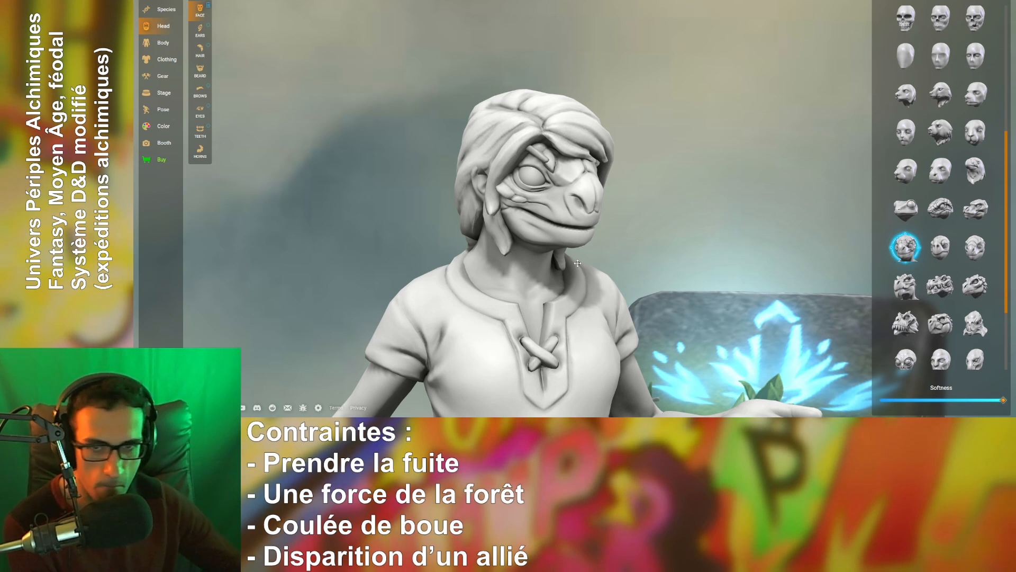
left_click_drag(735, 282, 647, 251)
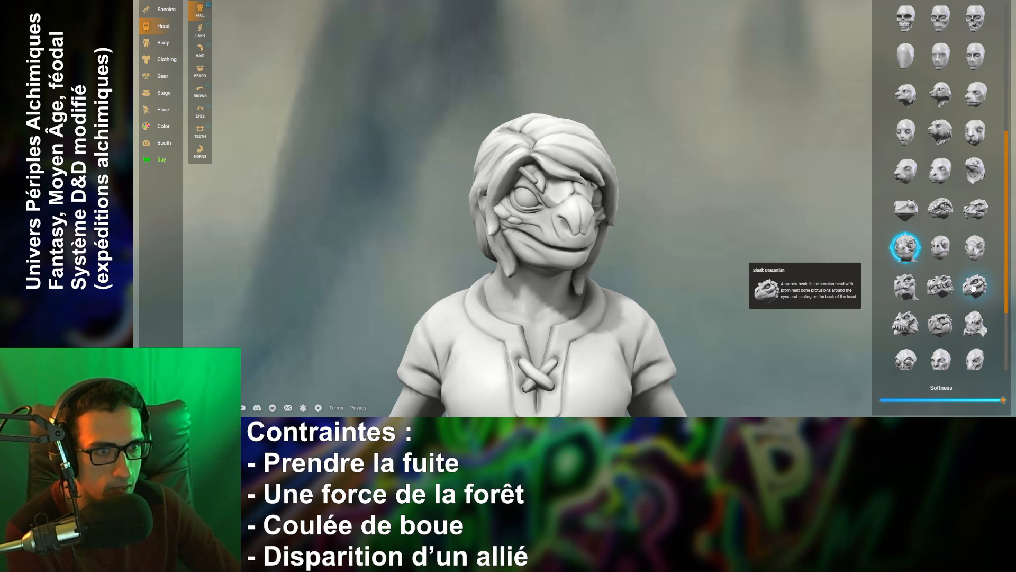
left_click(931, 327)
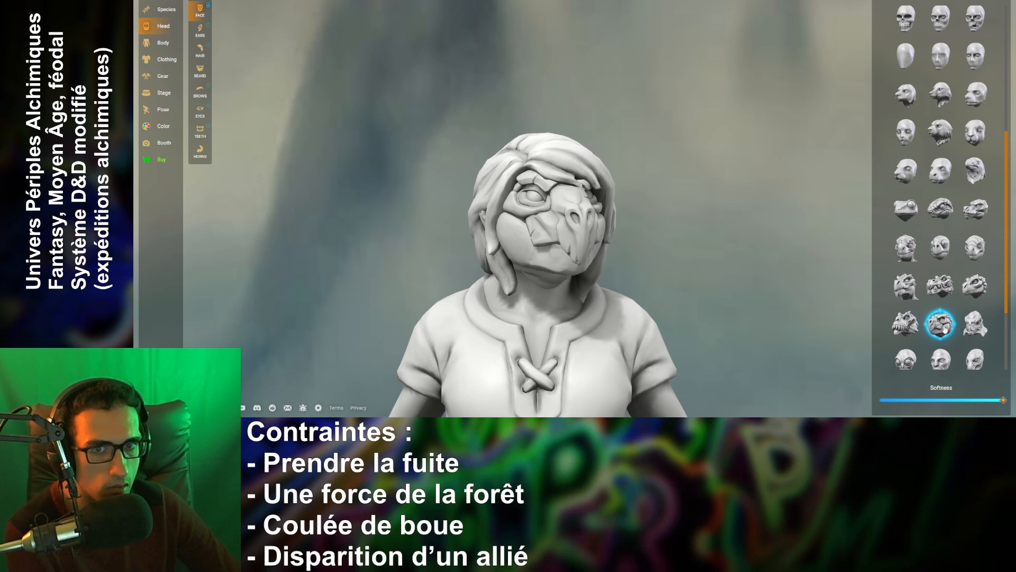
left_click_drag(608, 280, 743, 281)
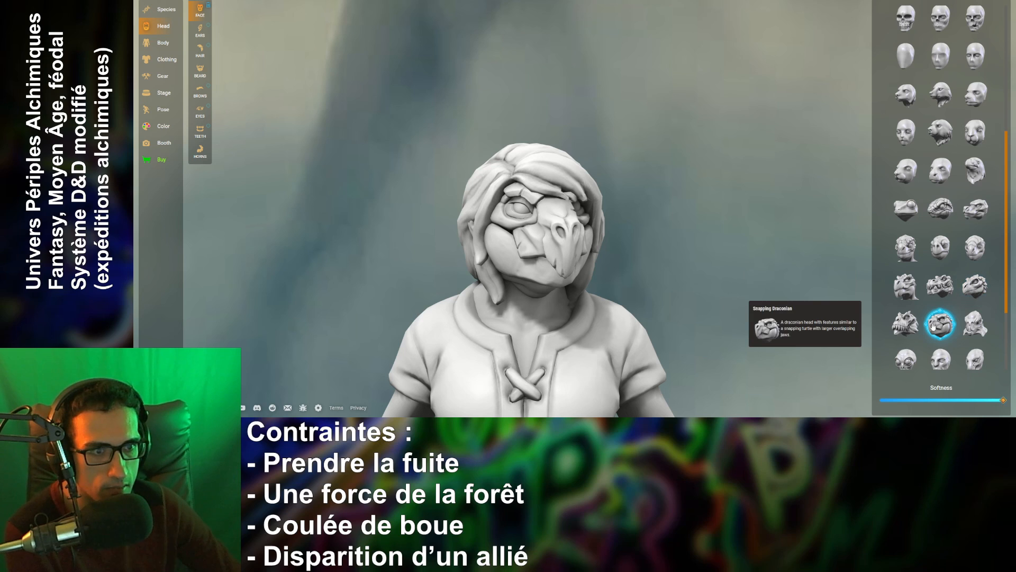
- Switch to the Roll20 virtual tabletop, roll the d6, and return to Hero Forge
left_click(328, 2)
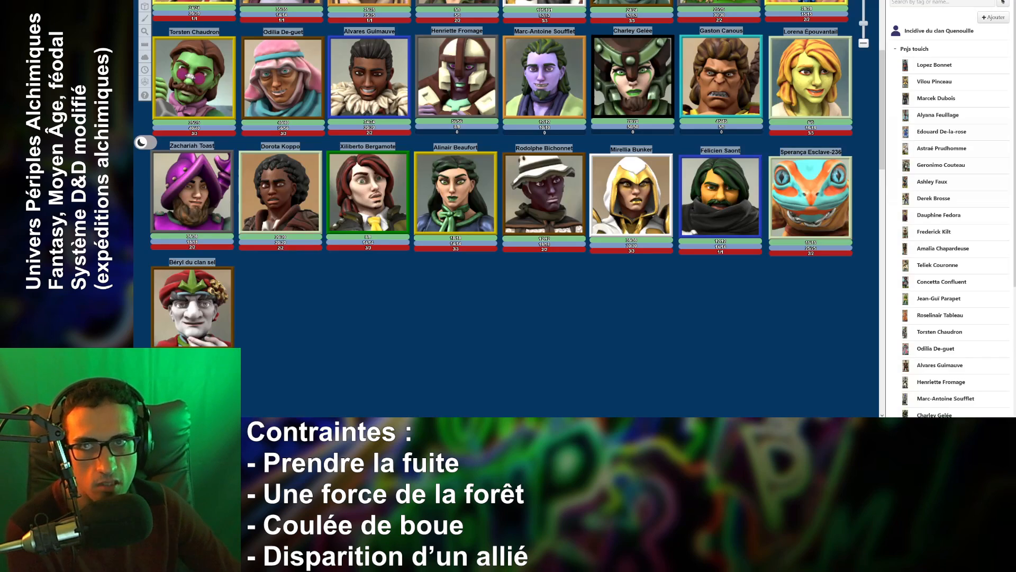
mouse_move(145, 81)
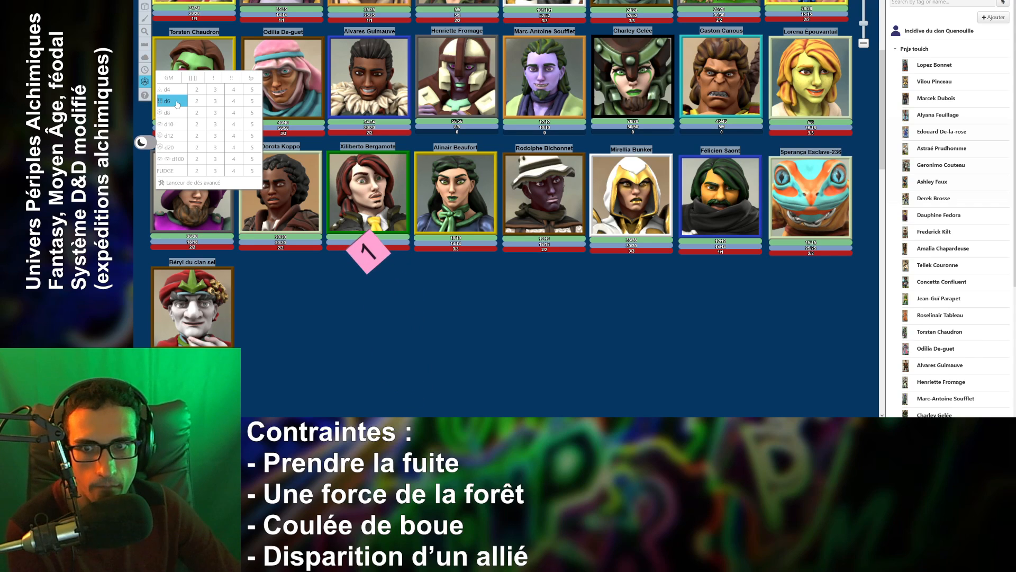
left_click(216, 101)
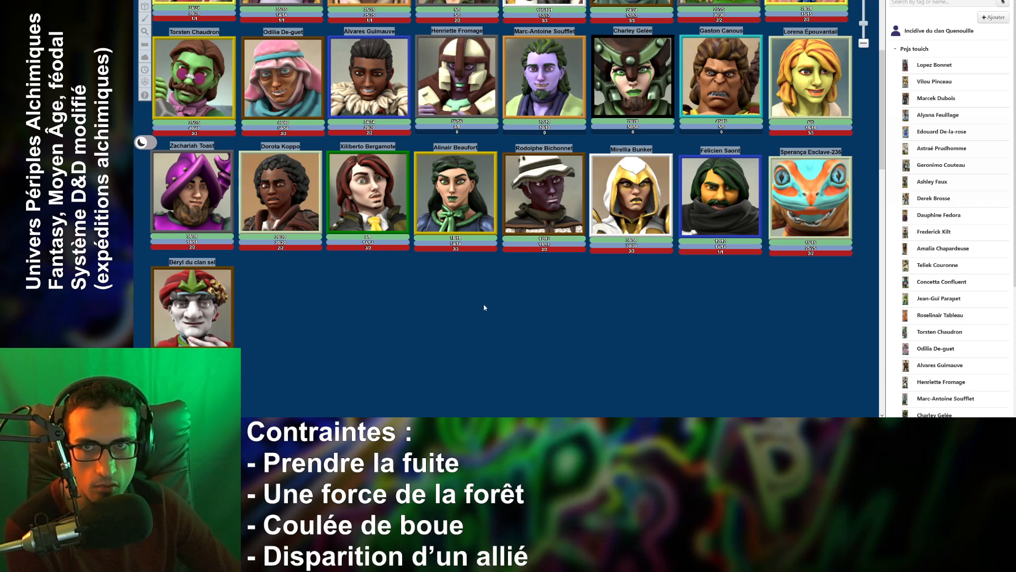
left_click(413, 2)
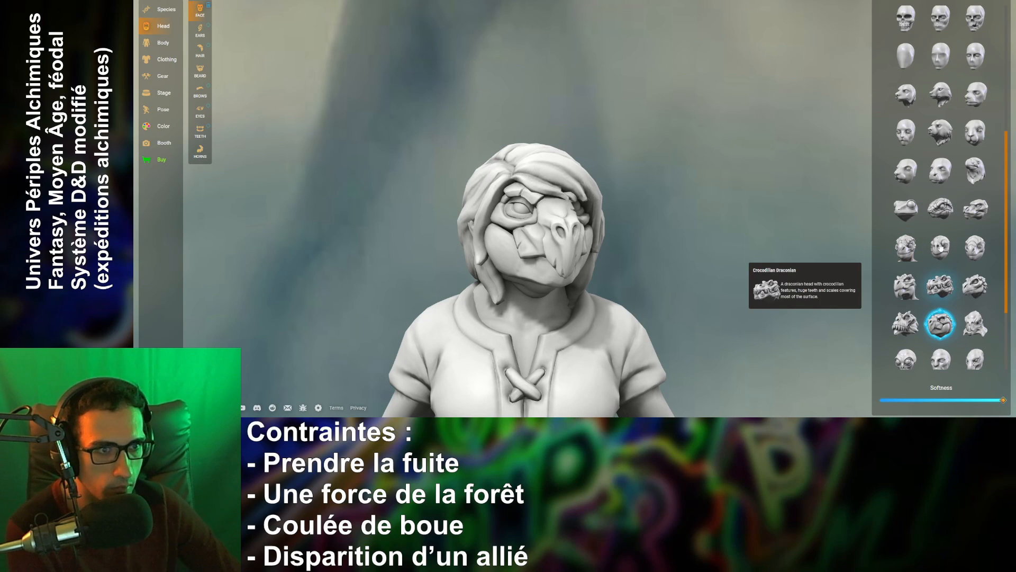
- Give the figure the scaly beaked reptile face in place of Snapping Draconian, keep Softness at 1, and inspect the head up close
left_click(912, 251)
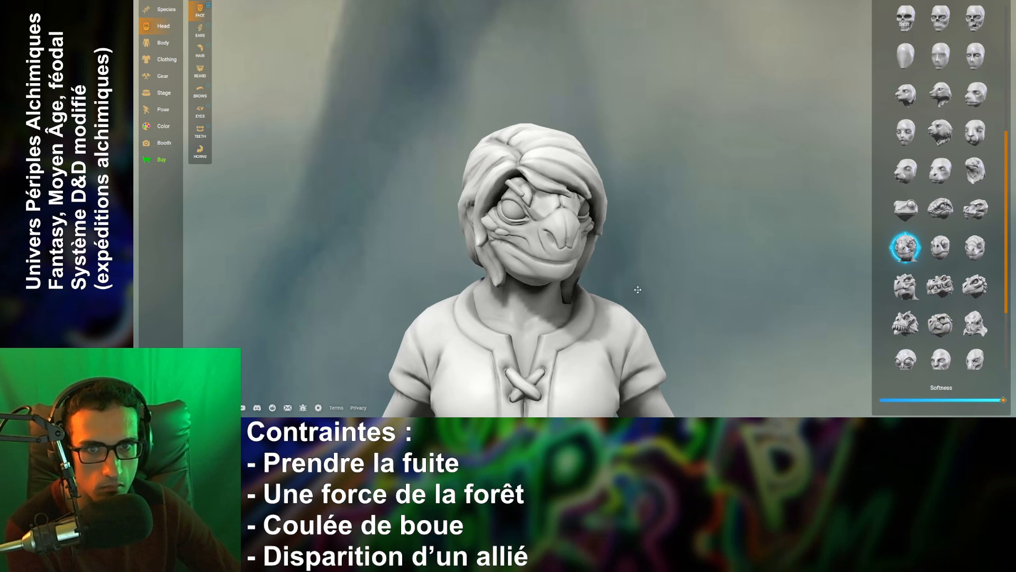
left_click_drag(637, 288, 618, 275)
scroll(618, 275, "up", 2)
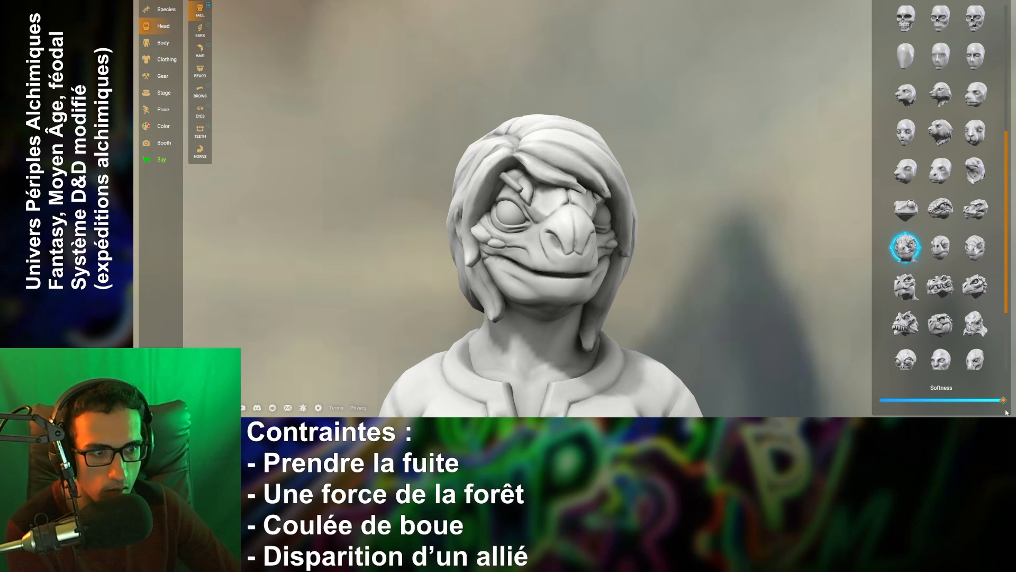
mouse_move(1004, 403)
left_mouse_down()
mouse_move(847, 410)
mouse_move(1003, 400)
left_mouse_up()
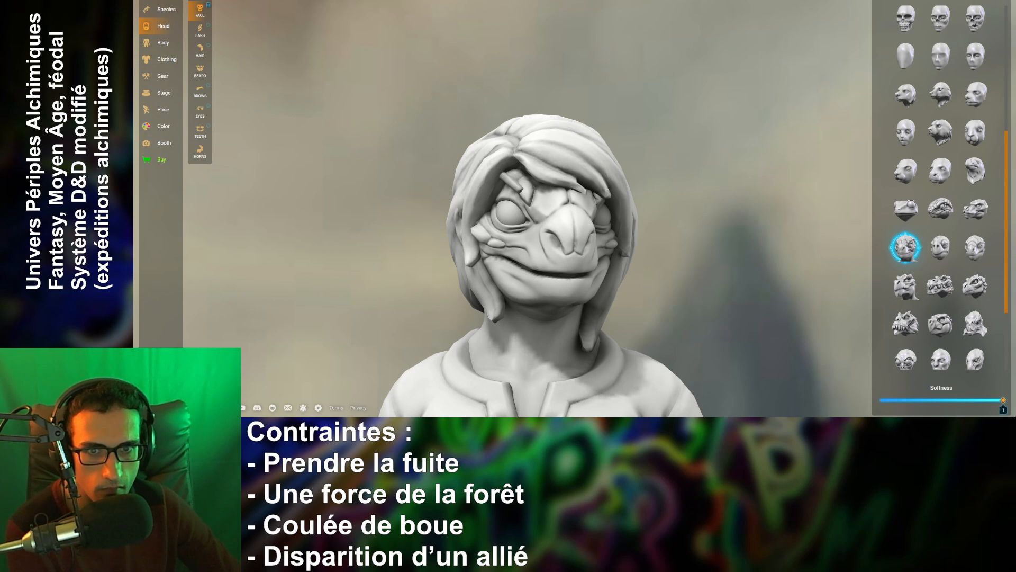
mouse_move(704, 352)
left_mouse_down()
mouse_move(599, 347)
mouse_move(692, 340)
left_mouse_up()
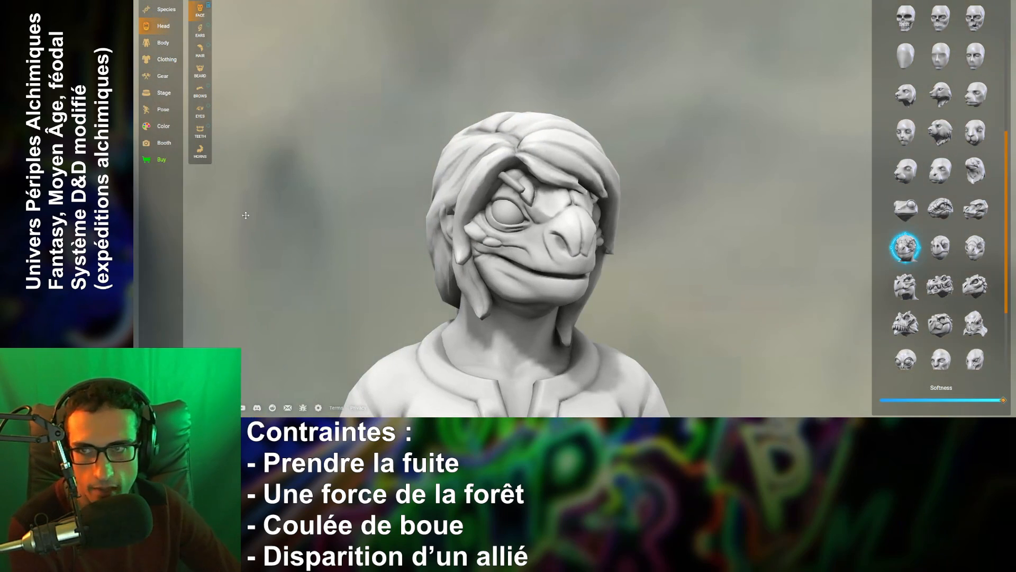
- Look at the ear options, try the straight-fringed bowl cut on the figure, and remove it to leave the head bald
left_click(199, 31)
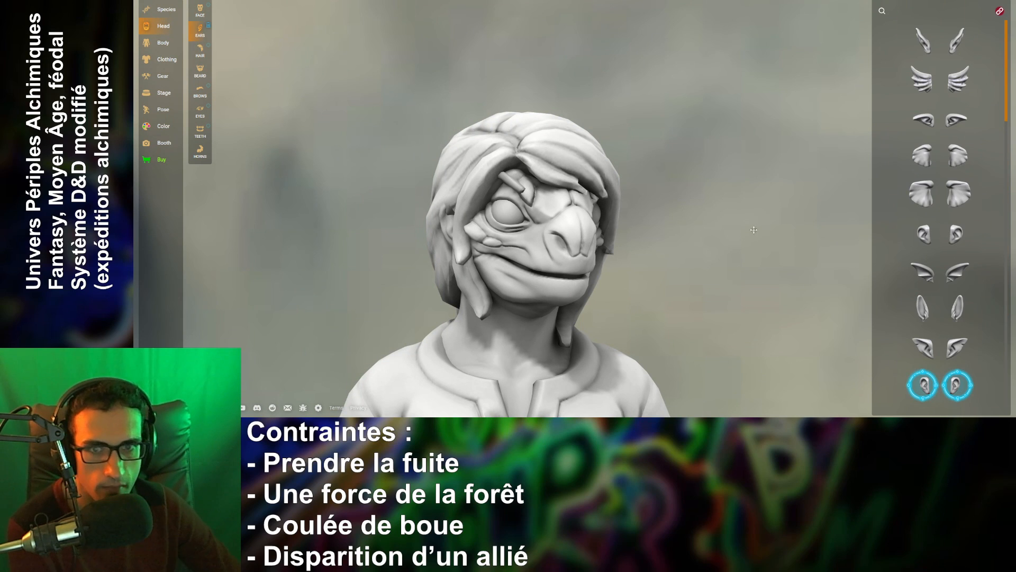
mouse_move(749, 304)
left_mouse_down()
mouse_move(871, 301)
mouse_move(732, 309)
left_mouse_up()
left_click(201, 58)
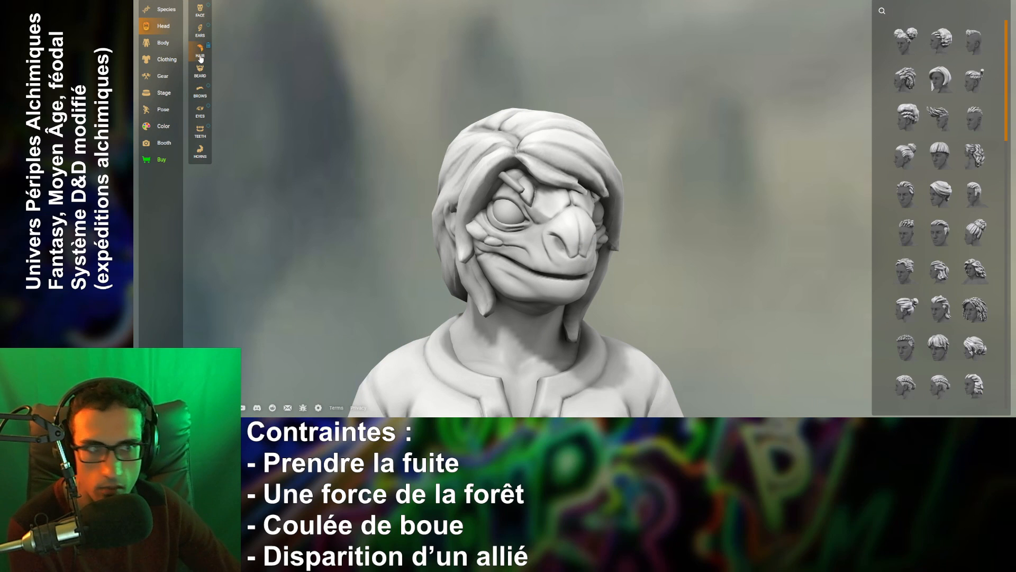
left_click(940, 162)
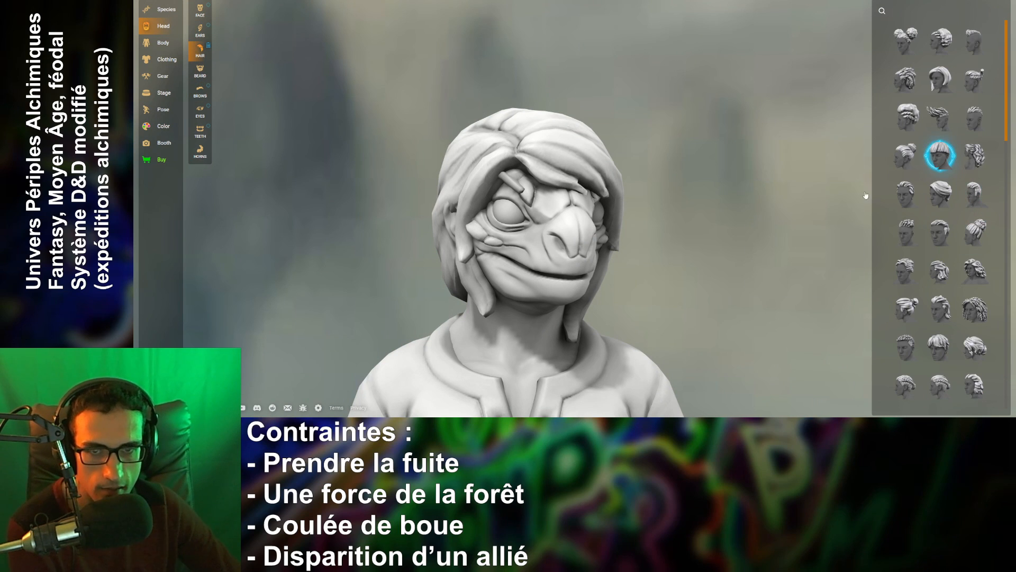
left_click_drag(730, 311, 704, 293)
scroll(704, 293, "down", 3)
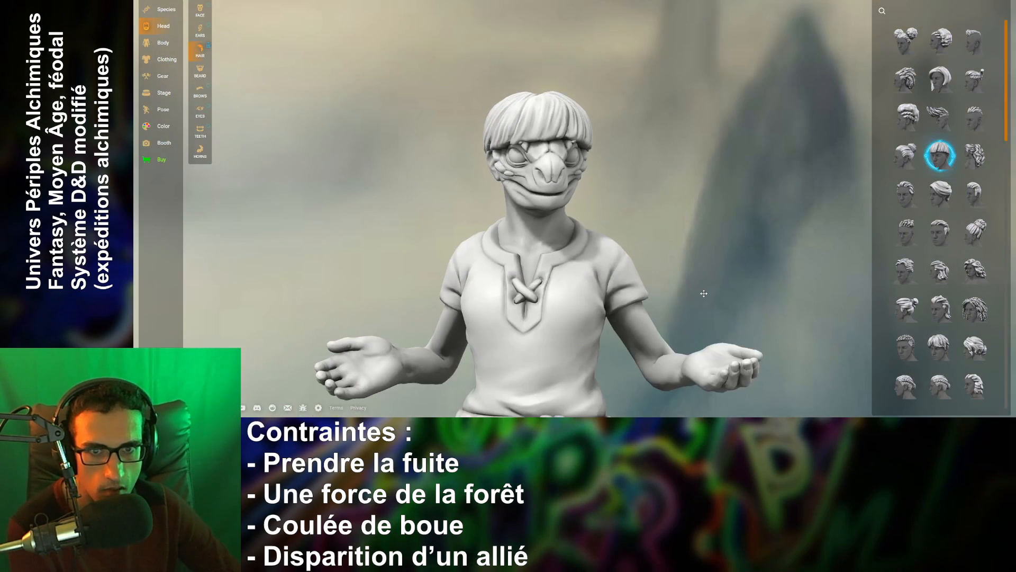
left_click_drag(688, 259, 744, 252)
left_click(942, 159)
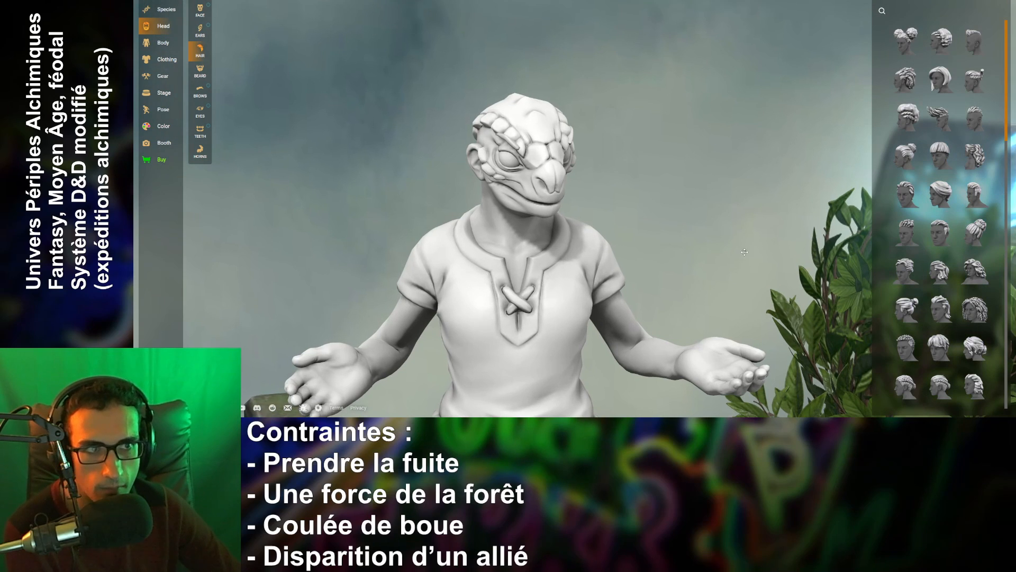
- Compare the Large Hyena Mohawk with the fuller long mohawk beside it, from the side and front
scroll(940, 235, "down", 10)
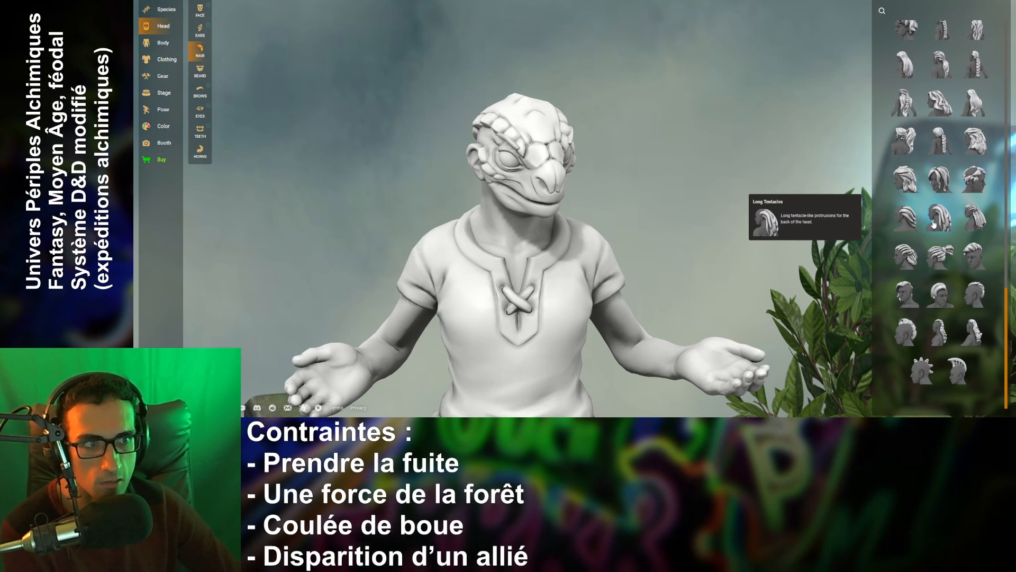
left_click(957, 369)
left_click_drag(717, 229, 556, 234)
left_click(977, 336)
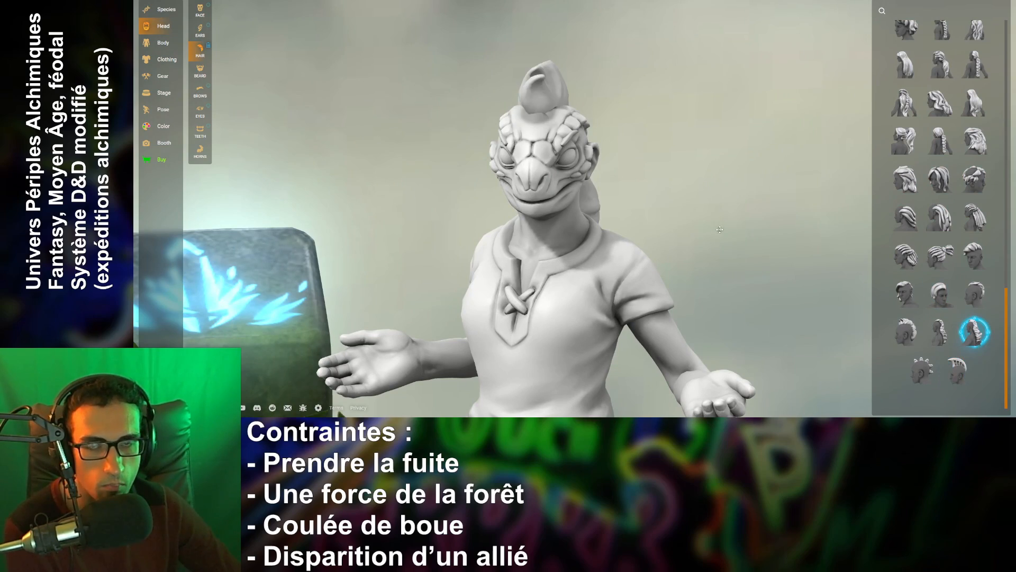
left_click_drag(752, 211, 1015, 212)
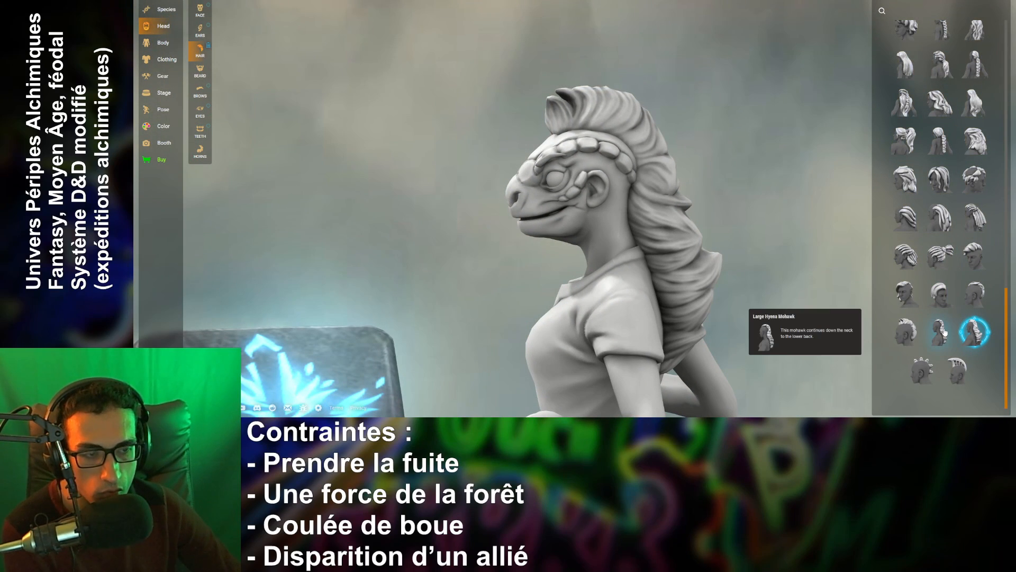
left_click_drag(683, 301, 1009, 355)
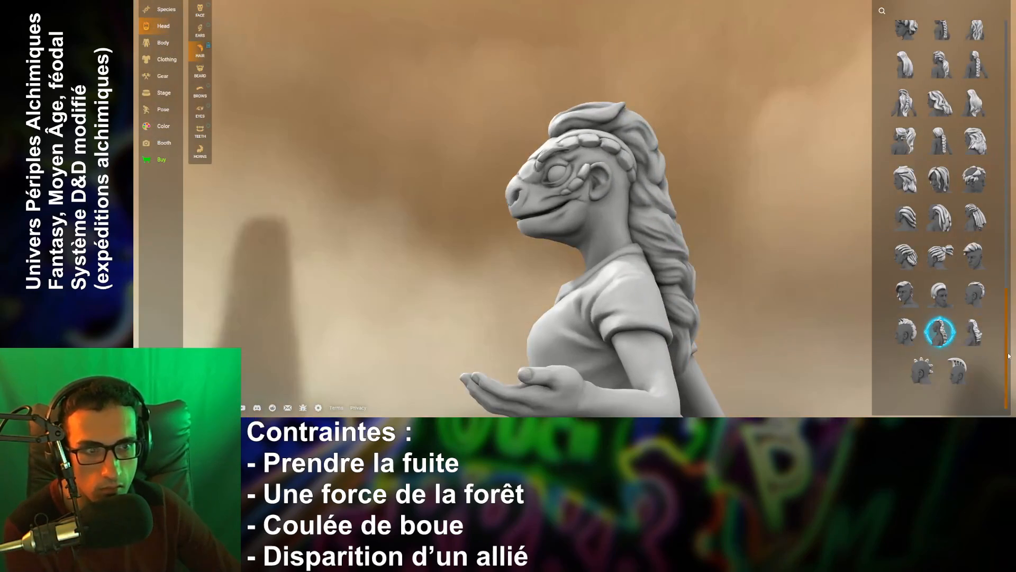
left_click(974, 339)
left_click_drag(753, 245, 900, 268)
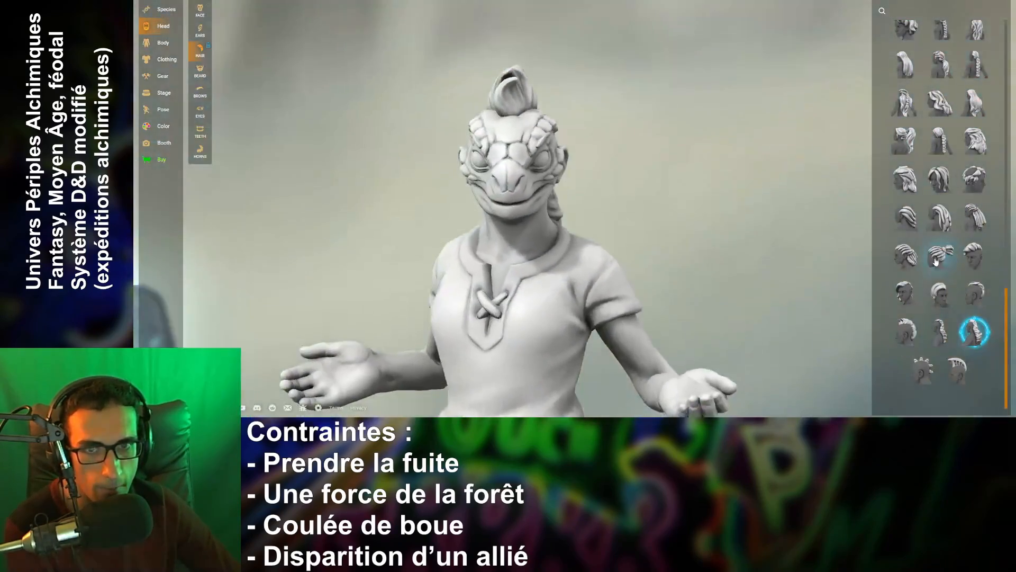
- Give the figure the short mohawk that ends at the nape and inspect the head in profile
left_click_drag(741, 228, 614, 240)
left_click_drag(712, 272, 643, 274)
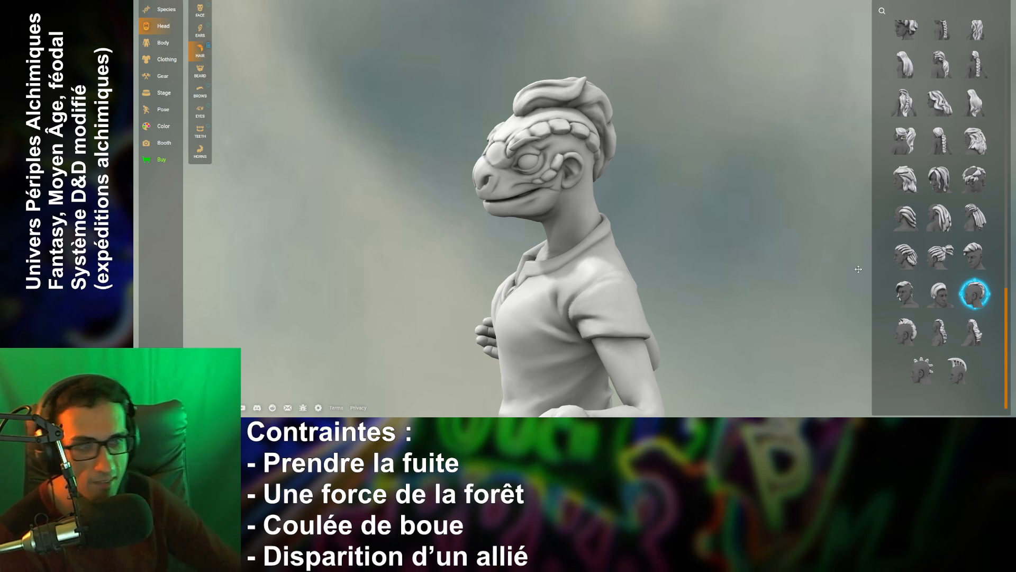
left_click_drag(592, 209, 554, 204)
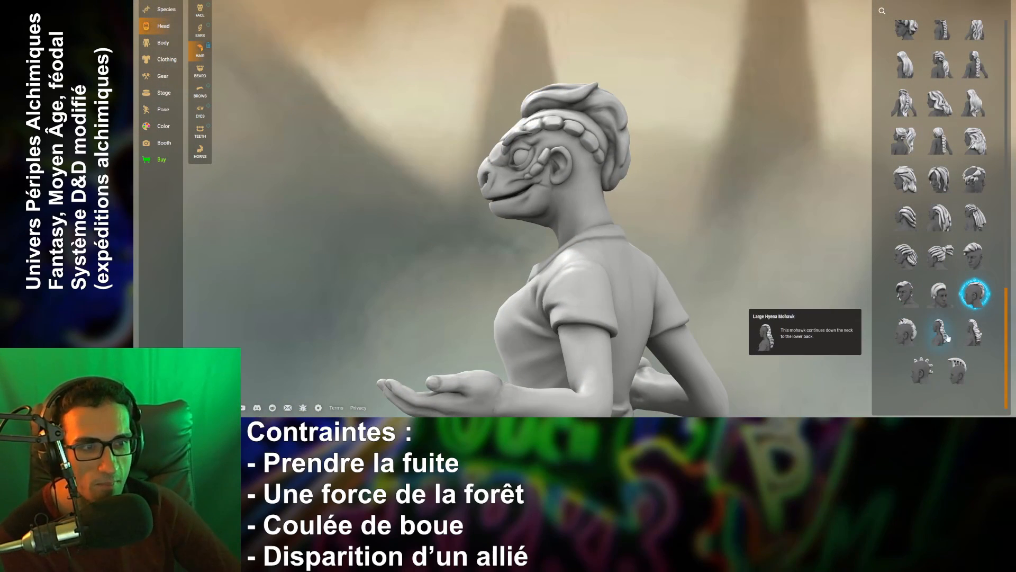
- Try the rounded mohawk crest on the figure, then the tall fanned mohawk, viewing the head from the front and side
left_click(905, 332)
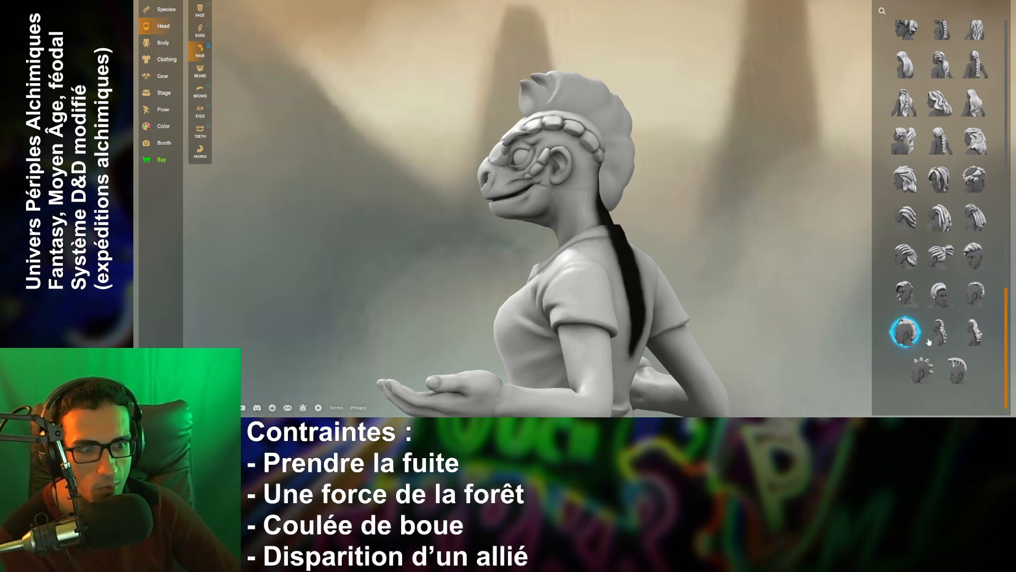
left_click_drag(815, 238, 729, 327)
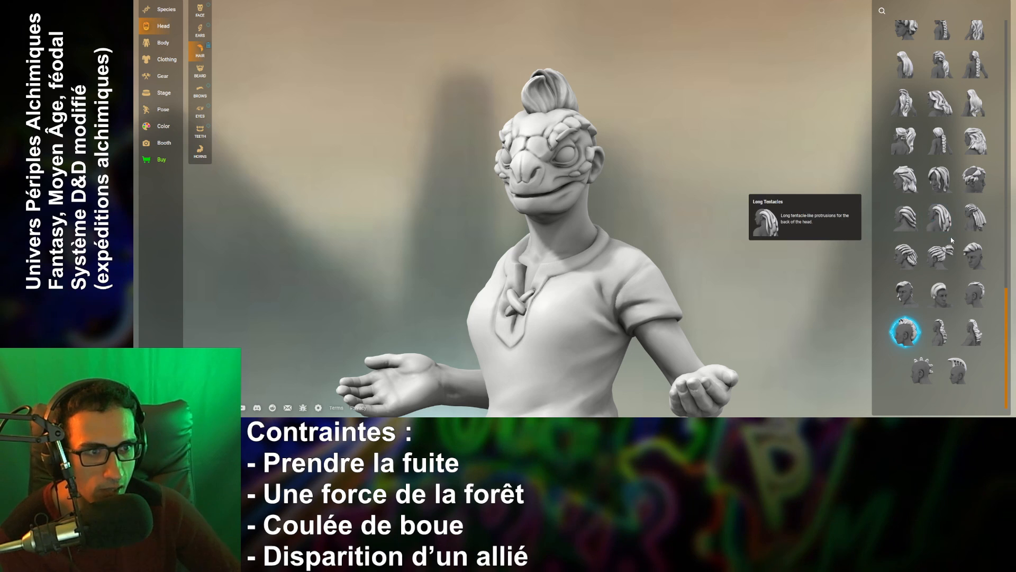
scroll(945, 237, "up", 3)
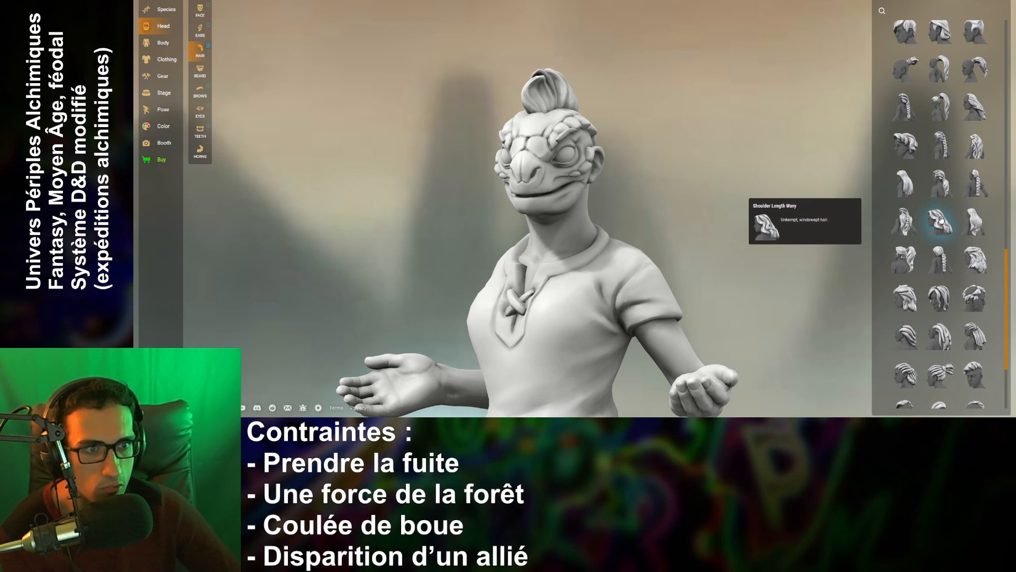
scroll(958, 233, "up", 3)
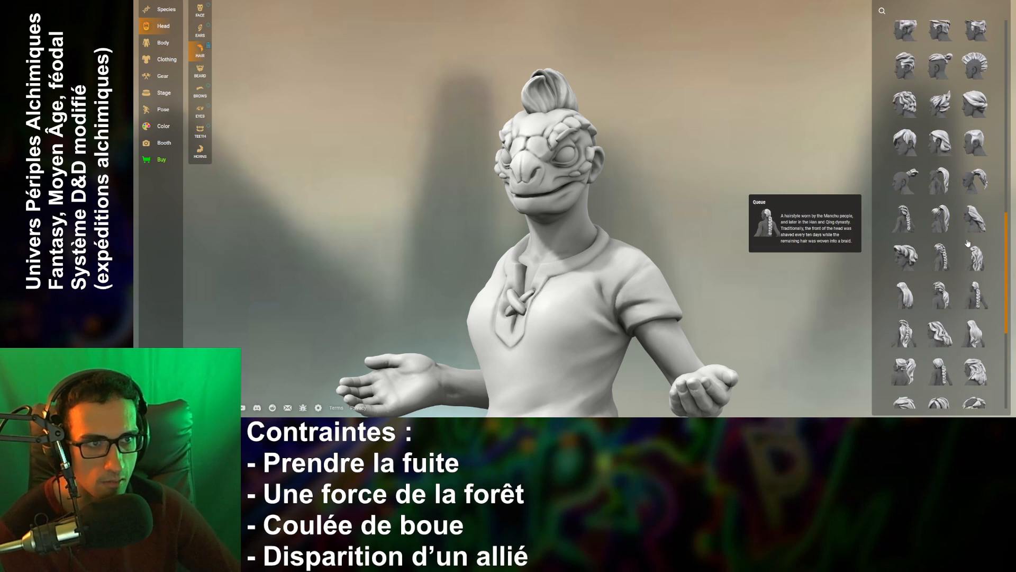
scroll(954, 212, "up", 4)
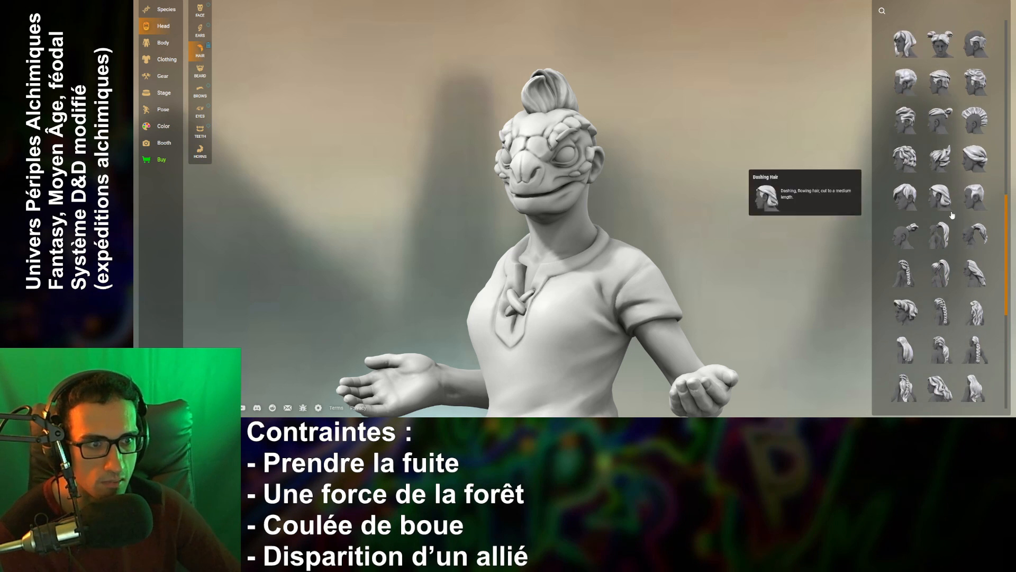
left_click(967, 225)
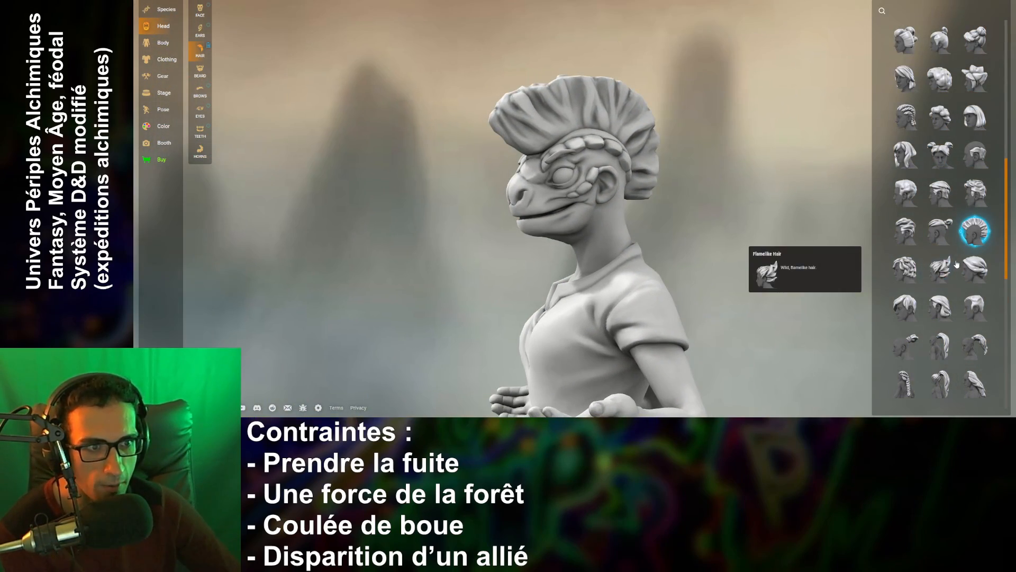
- Try the flowing hairstyle swept up and forward over the forehead, and inspect it from the side and front
scroll(933, 254, "up", 2)
scroll(933, 253, "up", 6)
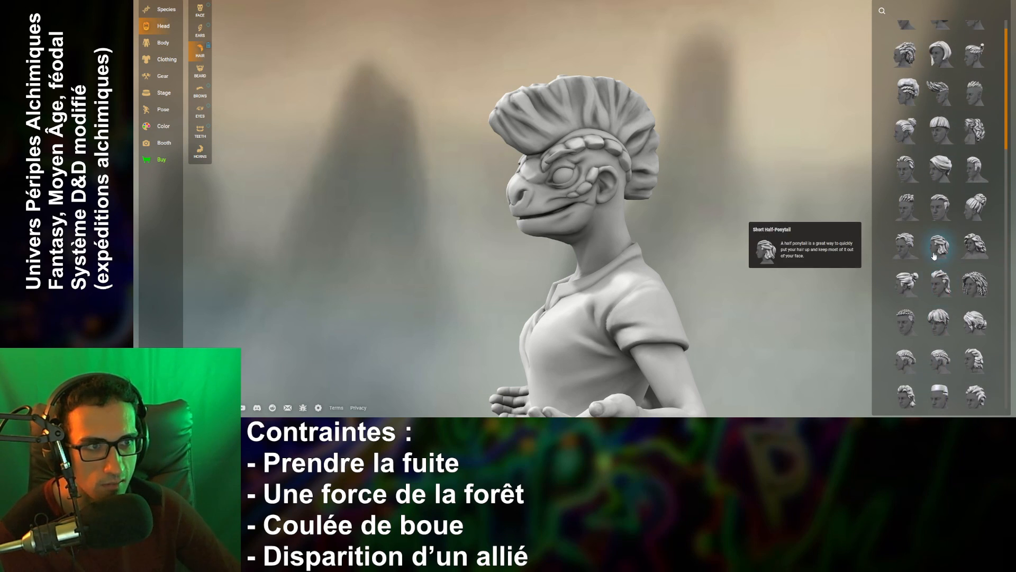
scroll(935, 254, "up", 3)
left_click(936, 123)
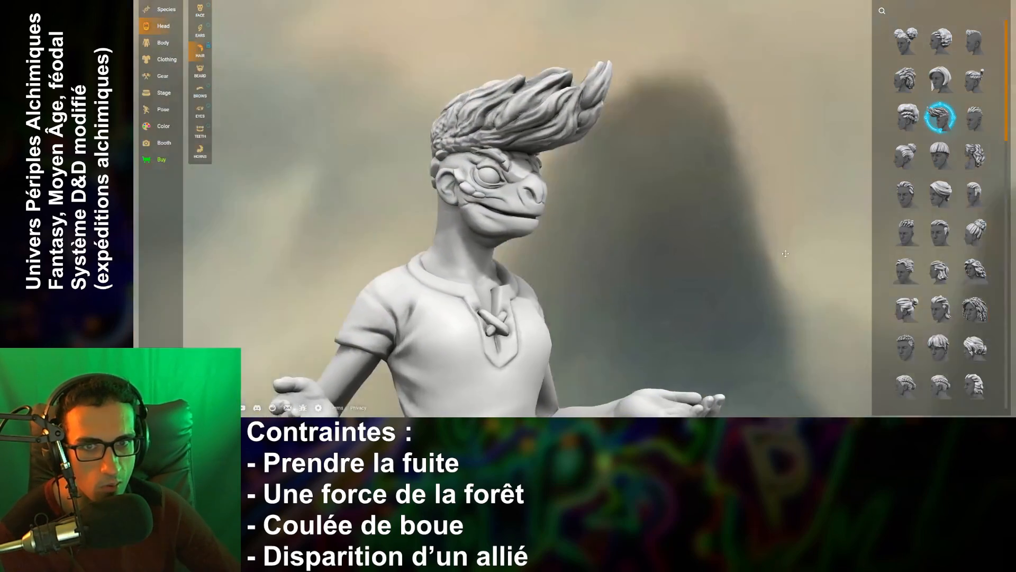
left_click_drag(786, 254, 570, 257)
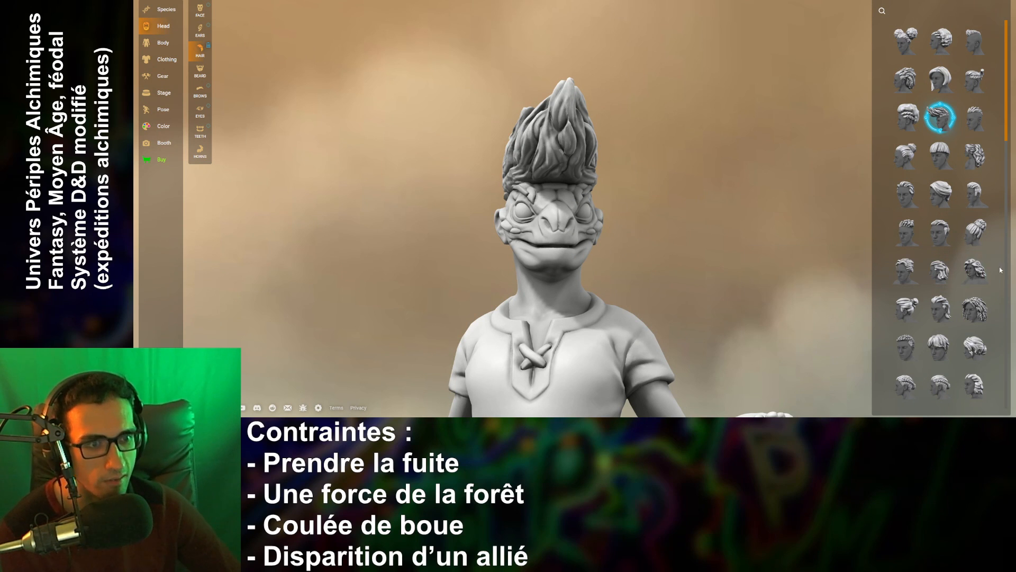
- Give the figure the full, wavy long mohawk after comparing it with the Large Hyena Mohawk, and check it from the side and front
scroll(974, 268, "down", 10)
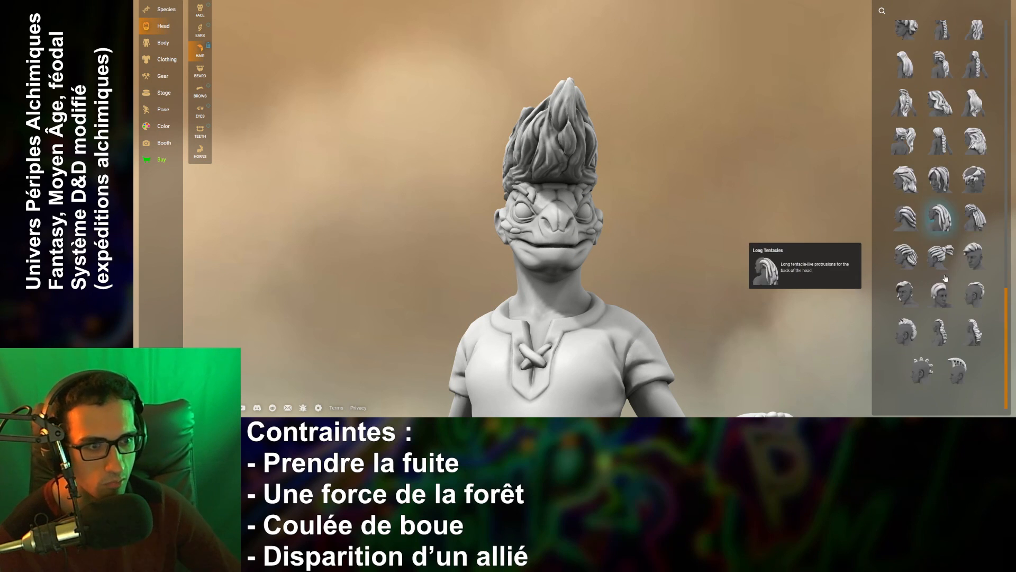
left_click(966, 333)
left_click_drag(751, 276, 655, 290)
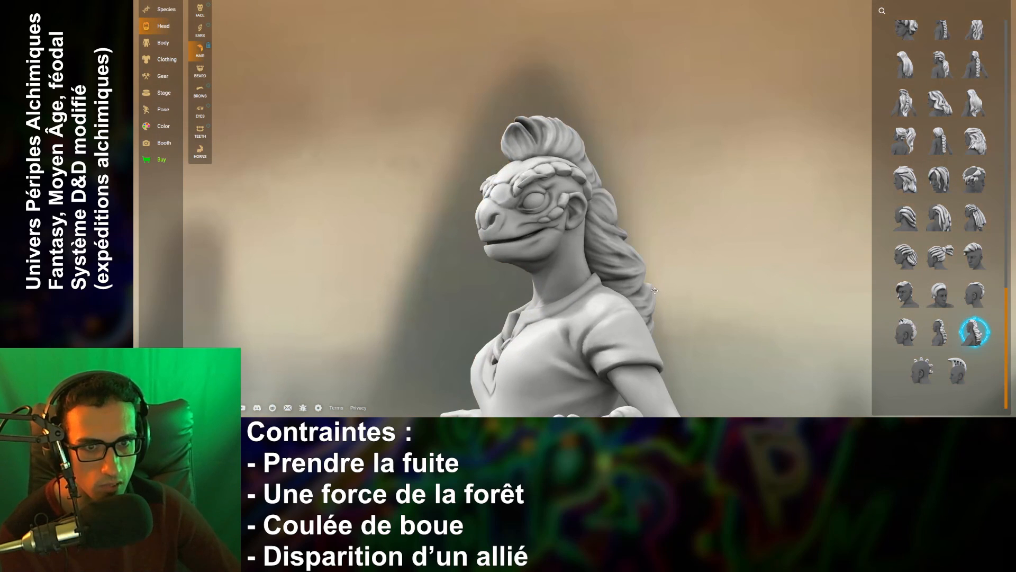
left_click(941, 338)
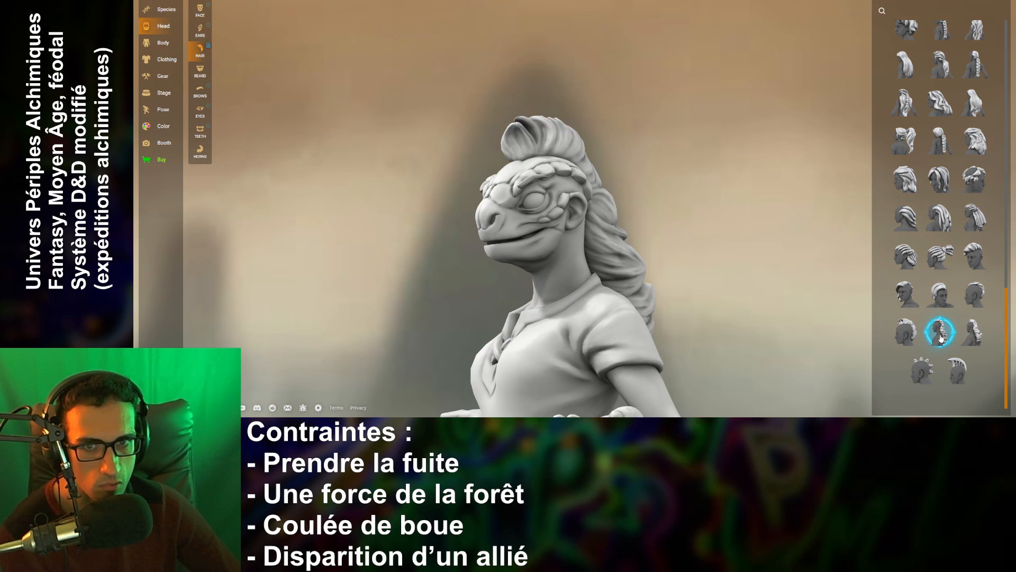
left_click(969, 336)
mouse_move(752, 297)
left_mouse_down()
mouse_move(704, 298)
mouse_move(733, 299)
left_mouse_up()
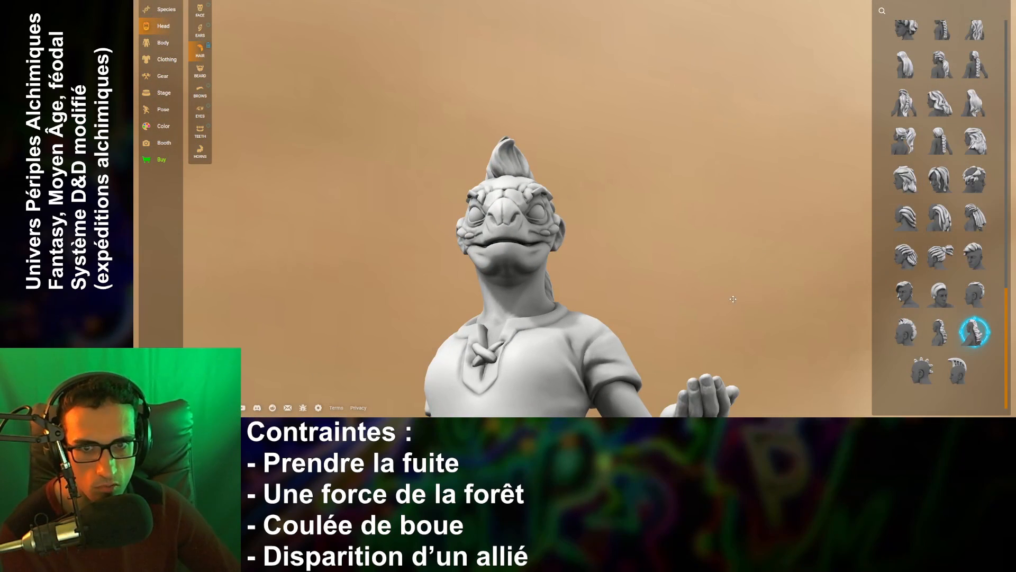
- Try the Knotted Beard on the figure and remove it
left_click(200, 72)
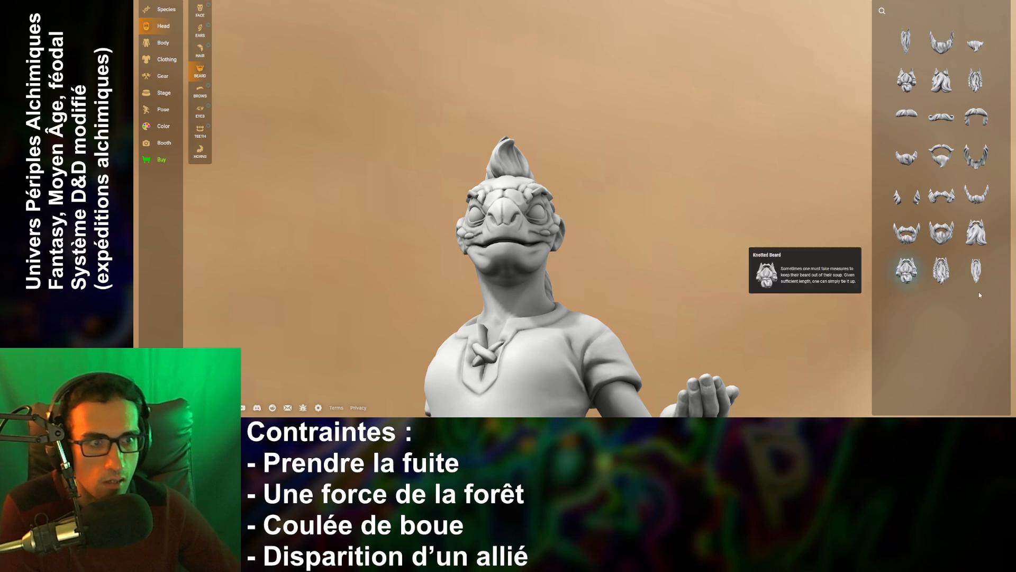
left_click(909, 270)
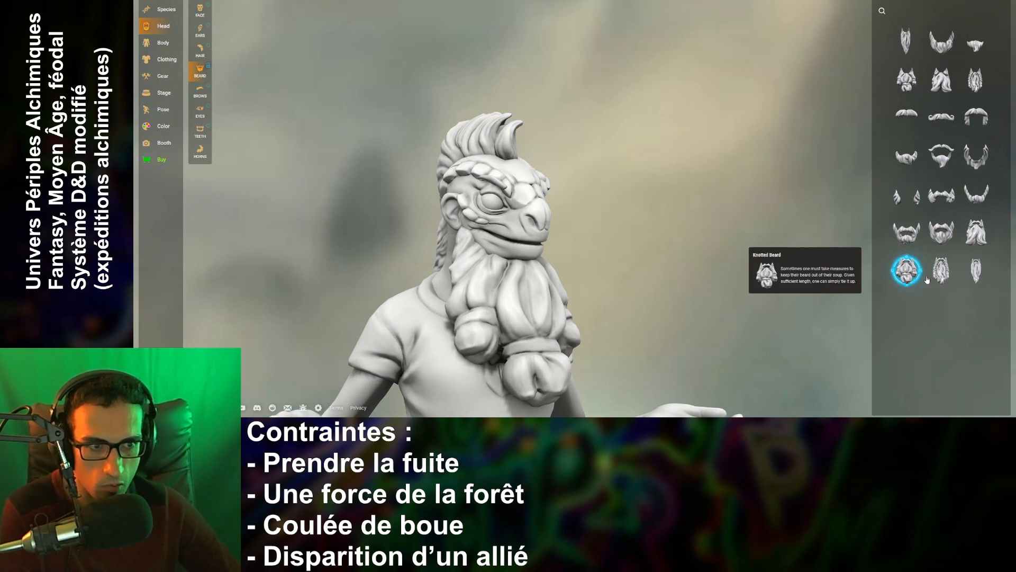
left_click(913, 276)
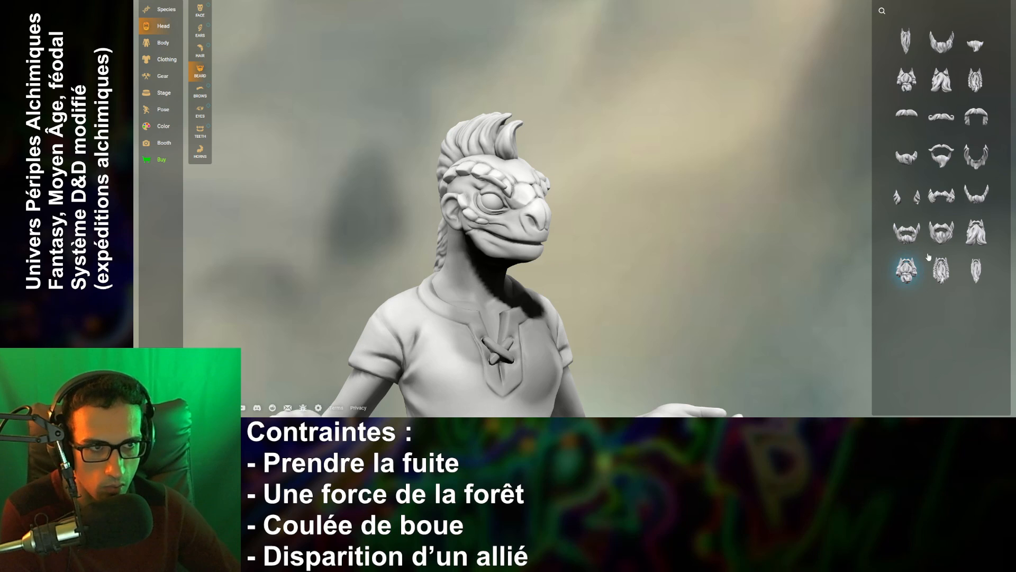
- Try the short full beard and the curled moustache on the face, removing each to leave it without facial hair
left_click(943, 55)
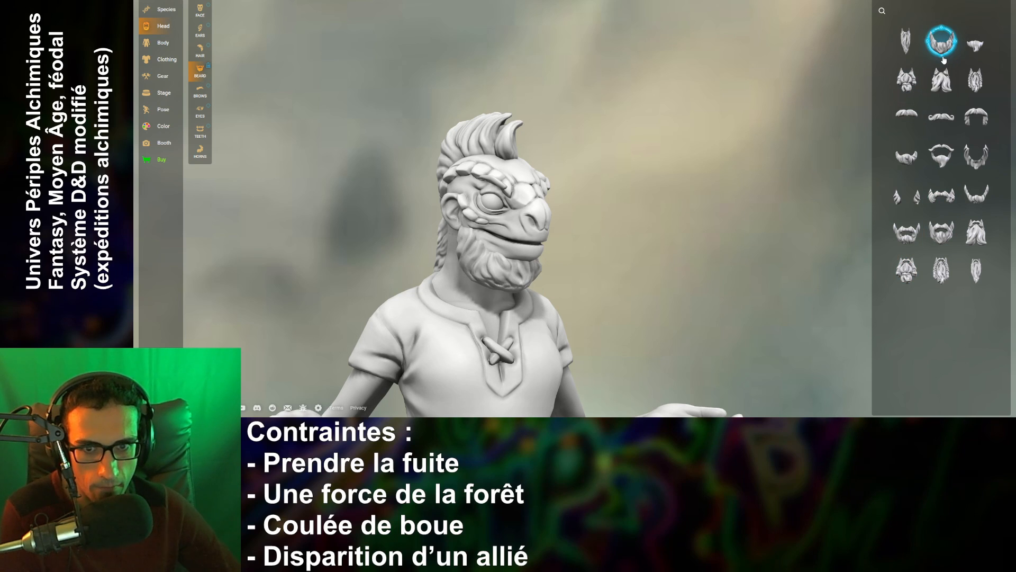
left_click_drag(722, 237, 606, 275)
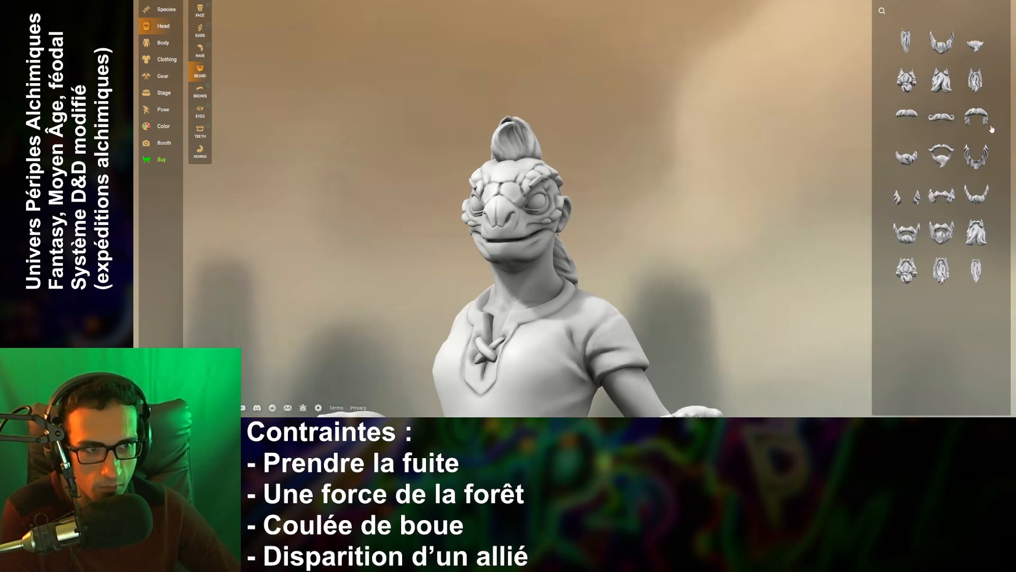
left_click(939, 115)
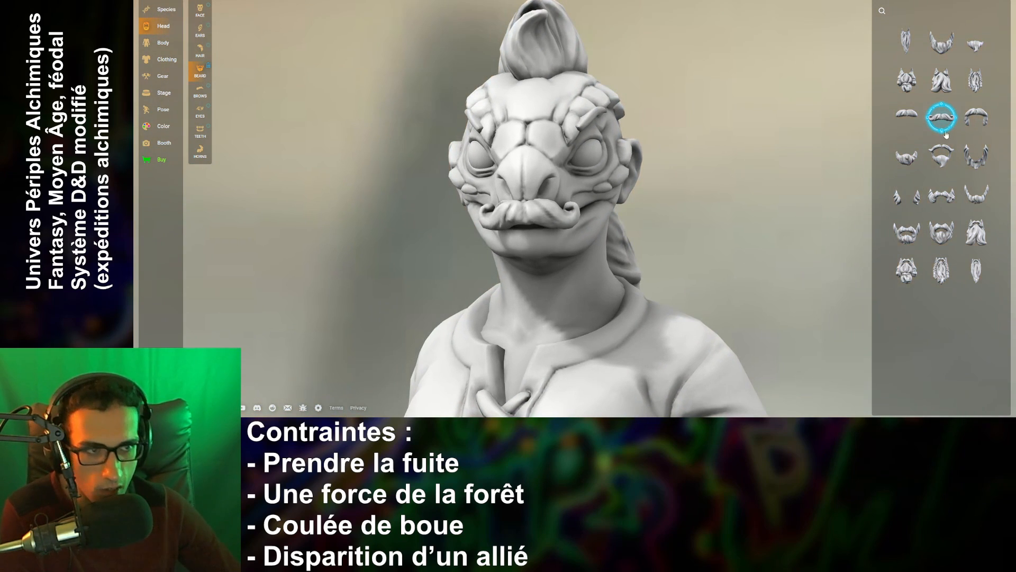
left_click(942, 118)
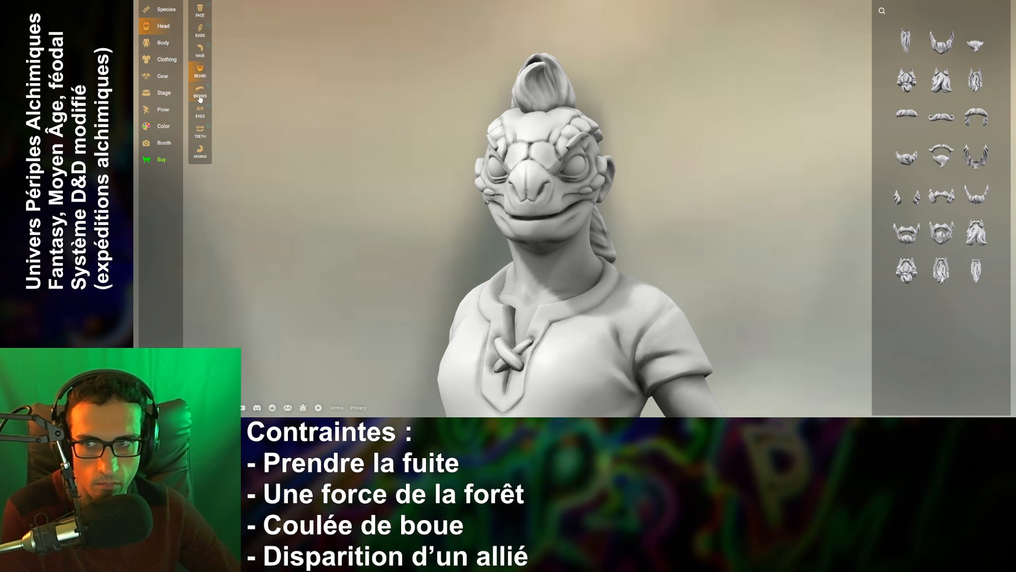
- Try the long pointed eyebrows on the figure and inspect the brow area up close
left_click(200, 98)
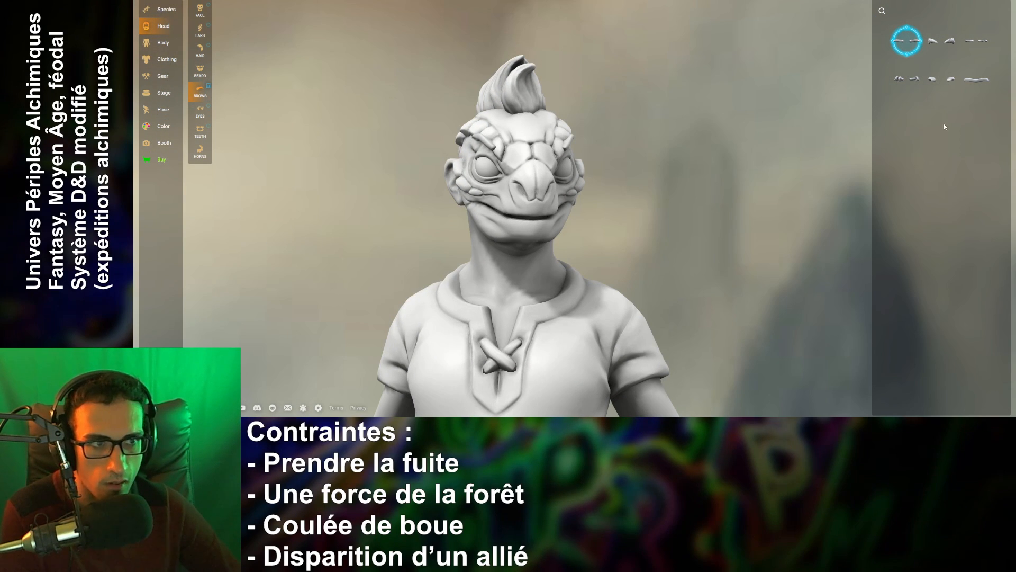
left_click(977, 81)
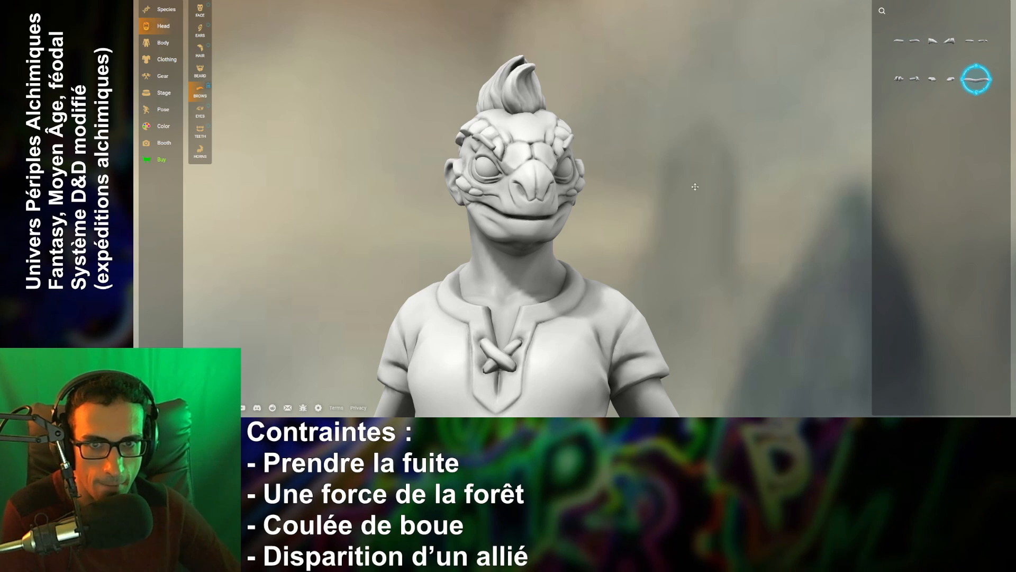
left_click_drag(660, 178, 682, 182)
scroll(683, 182, "up", 3)
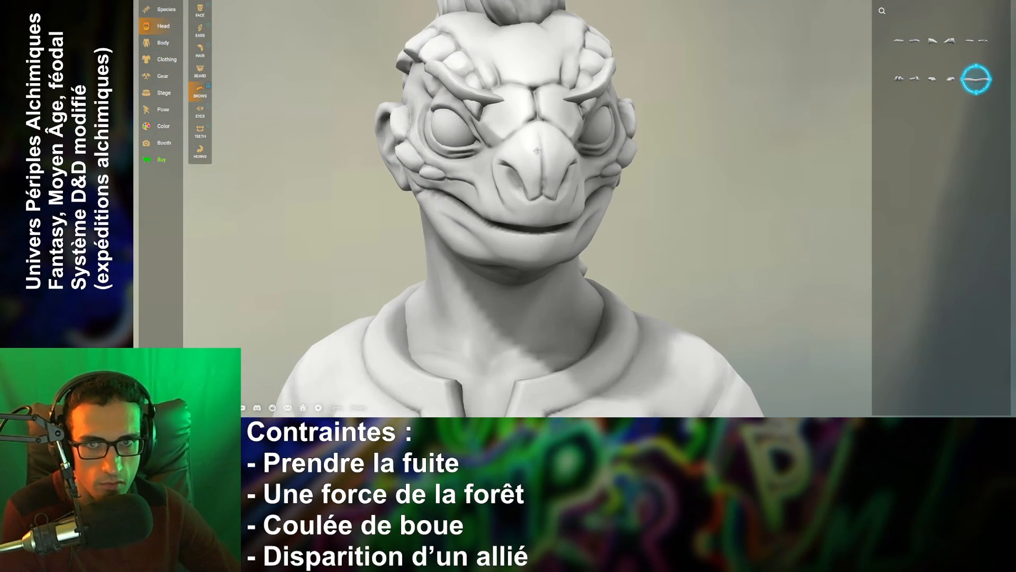
left_click_drag(588, 185, 574, 227)
scroll(589, 277, "up", 3)
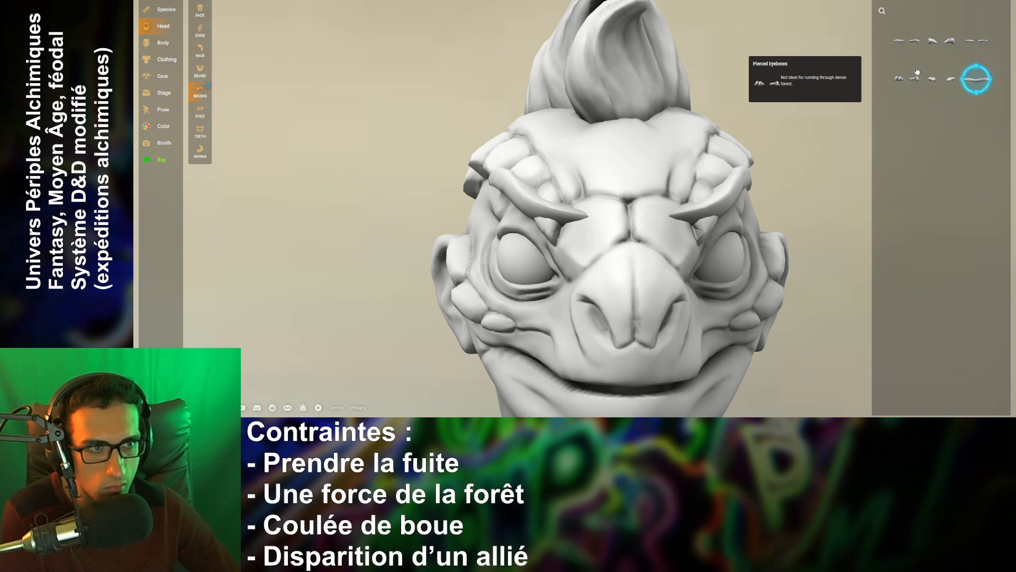
- Give the figure the scale-like brows, comparing the face with and without them
left_click(930, 79)
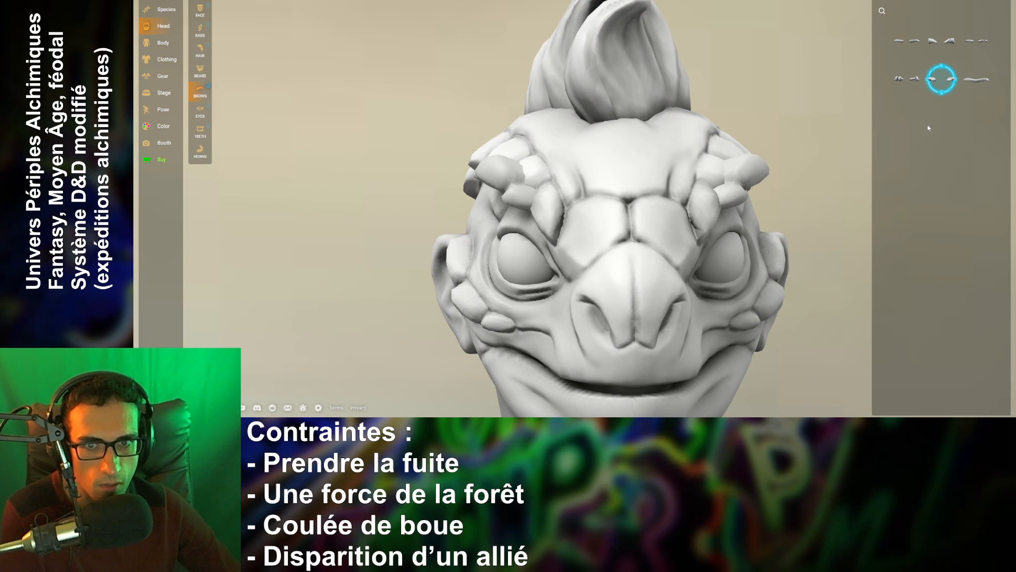
left_click_drag(753, 225, 802, 229)
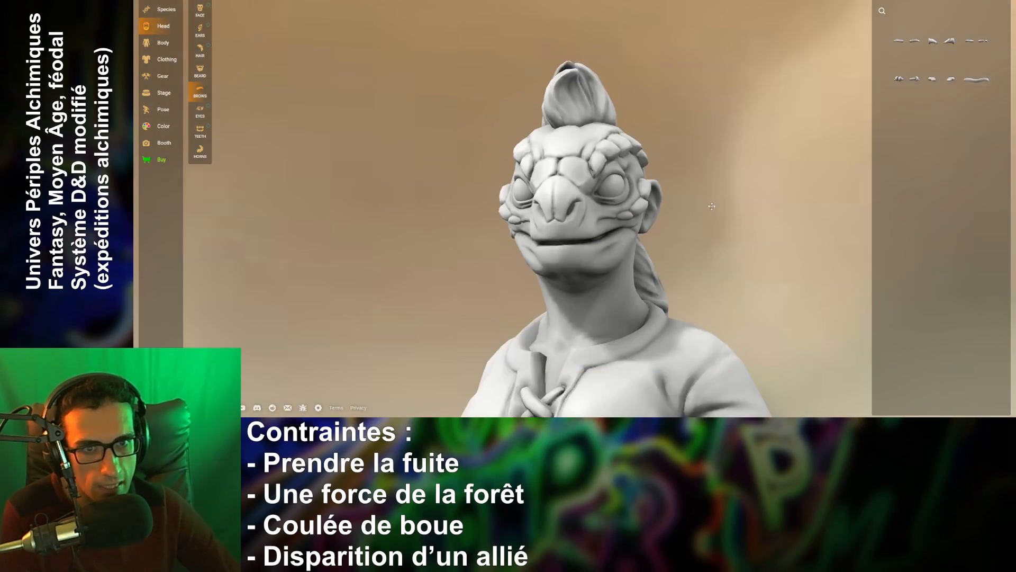
left_click_drag(726, 205, 837, 196)
left_click(939, 81)
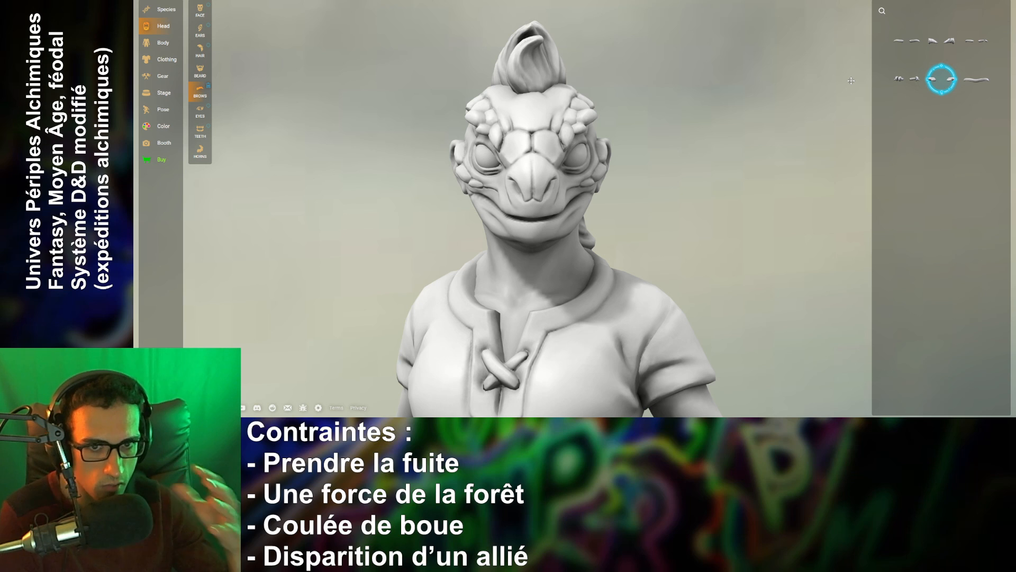
- Examine the scaly brows and long mohawk on the head from both sides, the front and above, and at a distance
left_click_drag(627, 206, 546, 201)
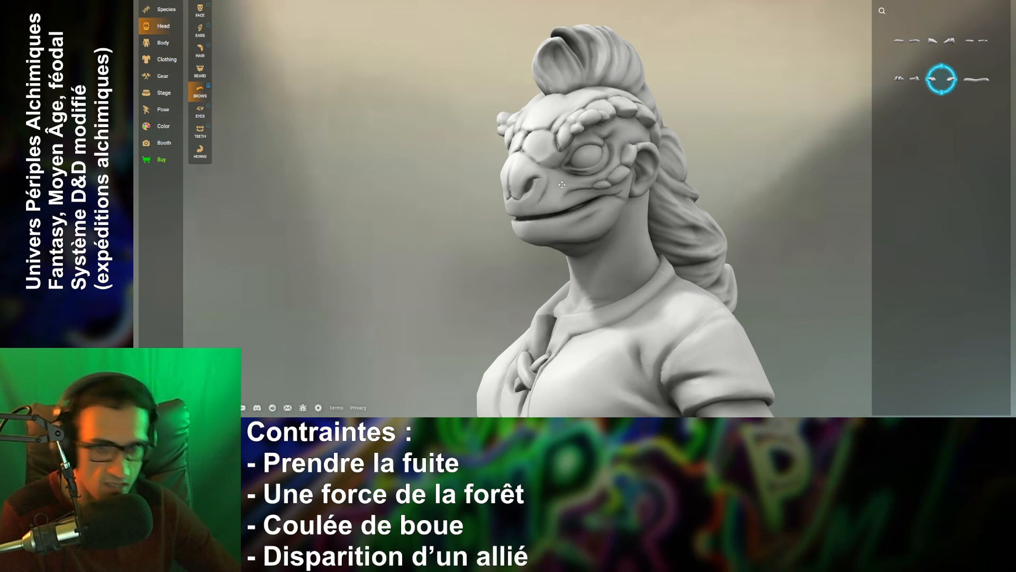
left_click_drag(563, 185, 700, 214)
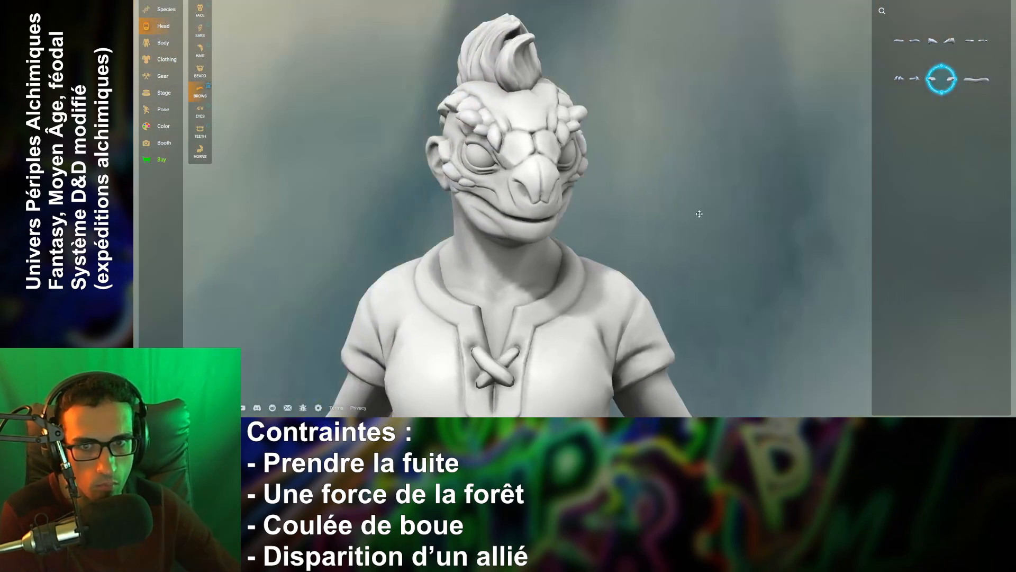
left_click_drag(530, 228, 581, 186)
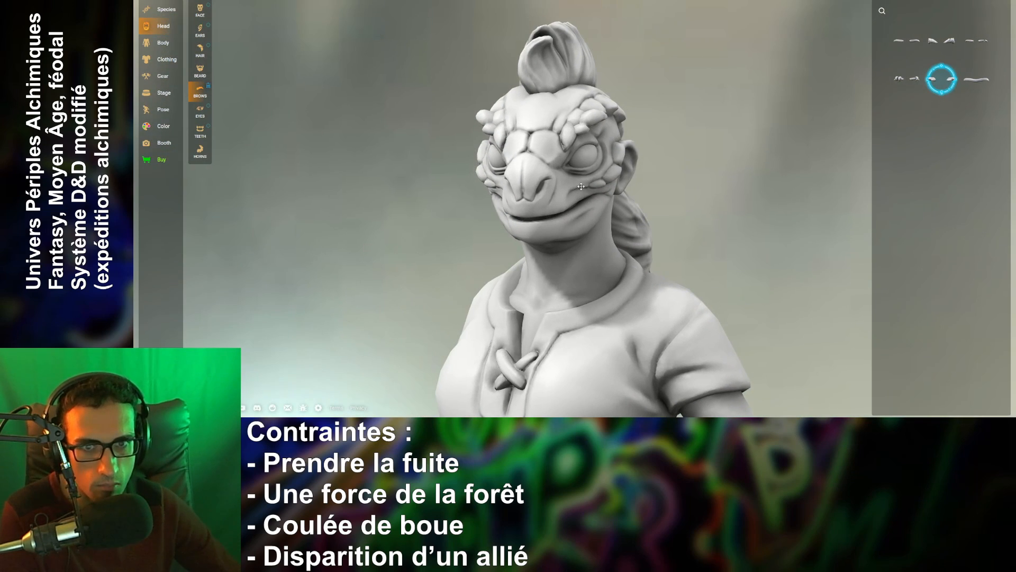
left_click_drag(548, 227, 592, 221)
left_click_drag(499, 200, 472, 191)
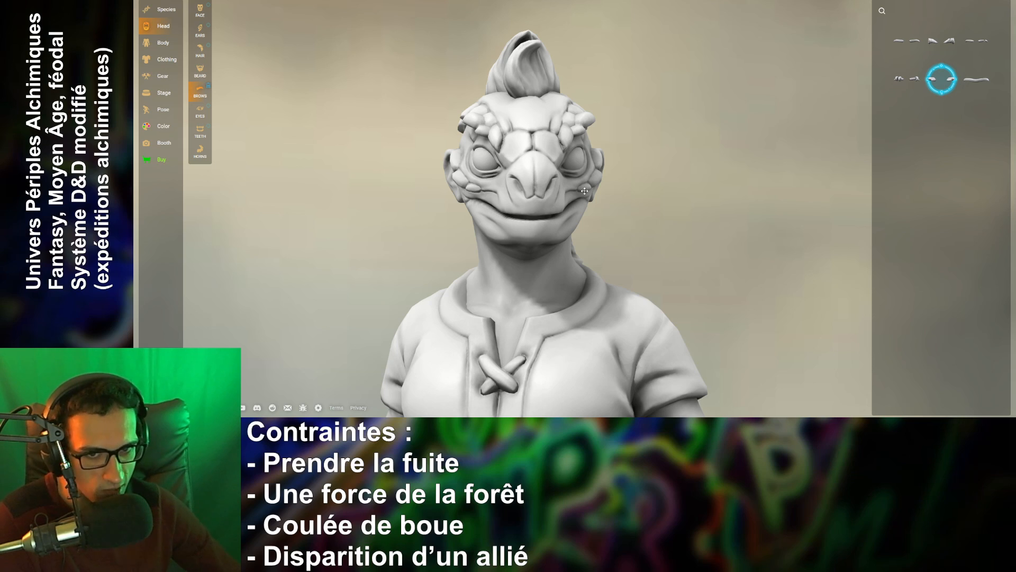
left_click_drag(668, 211, 489, 287)
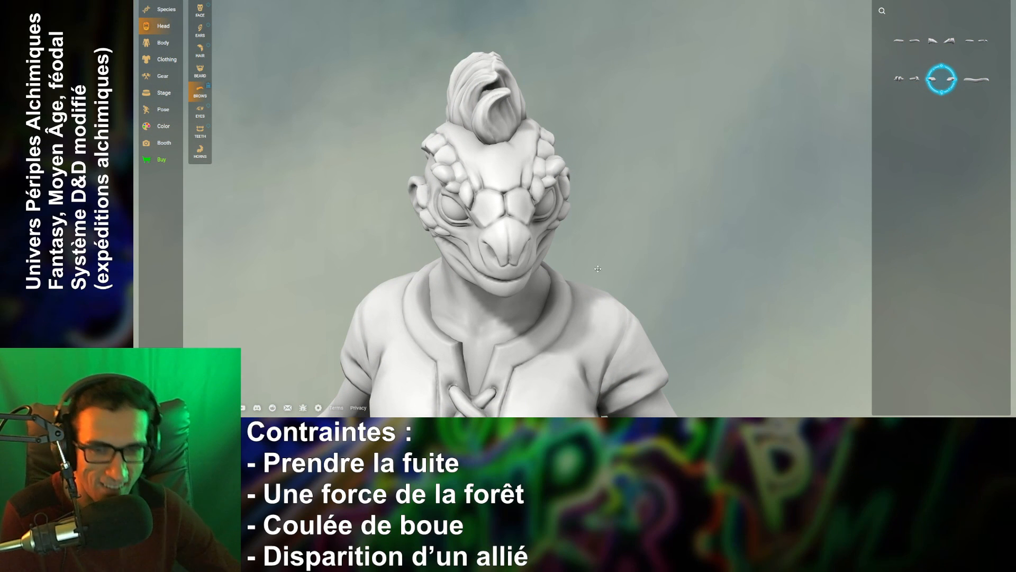
left_click_drag(581, 257, 512, 204)
scroll(620, 267, "down", 5)
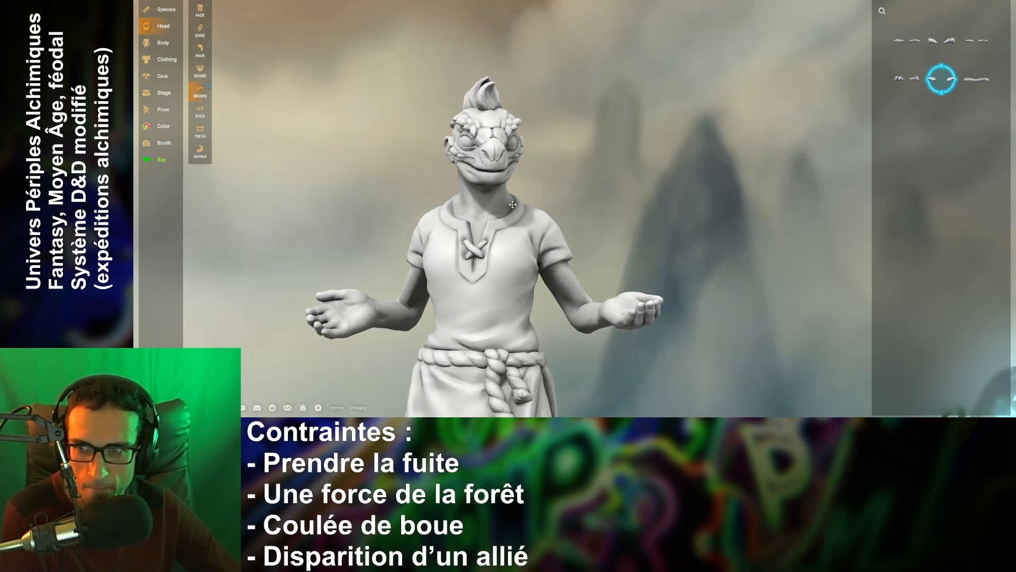
- Try the Goblinoid Fangs as the figure's teeth
left_click(196, 116)
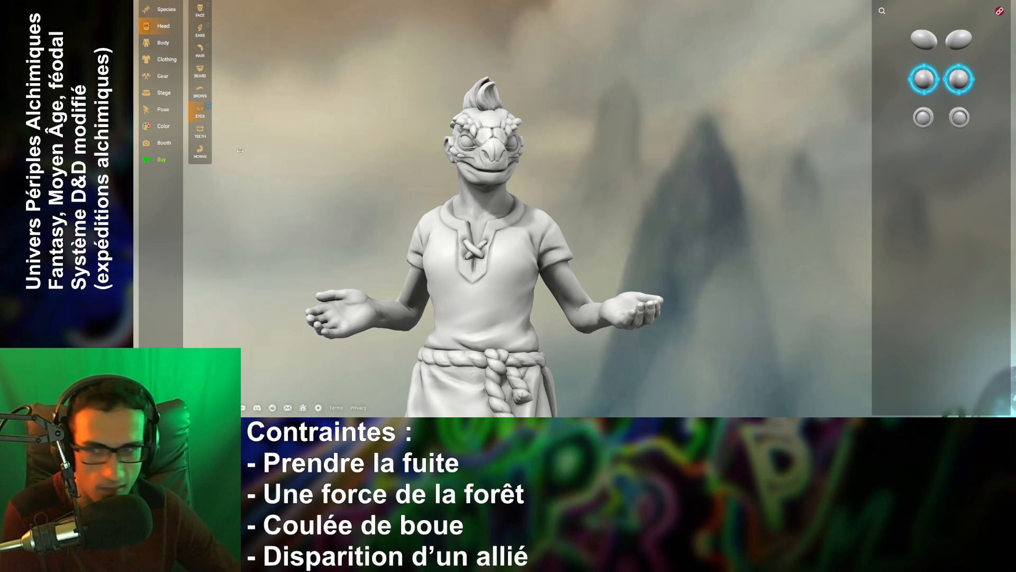
left_click(206, 132)
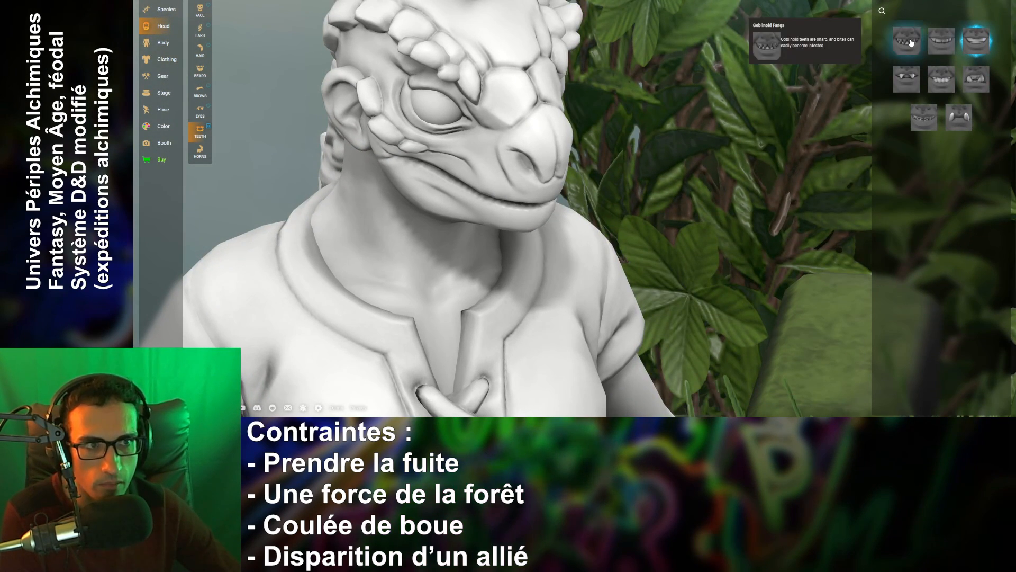
left_click(908, 42)
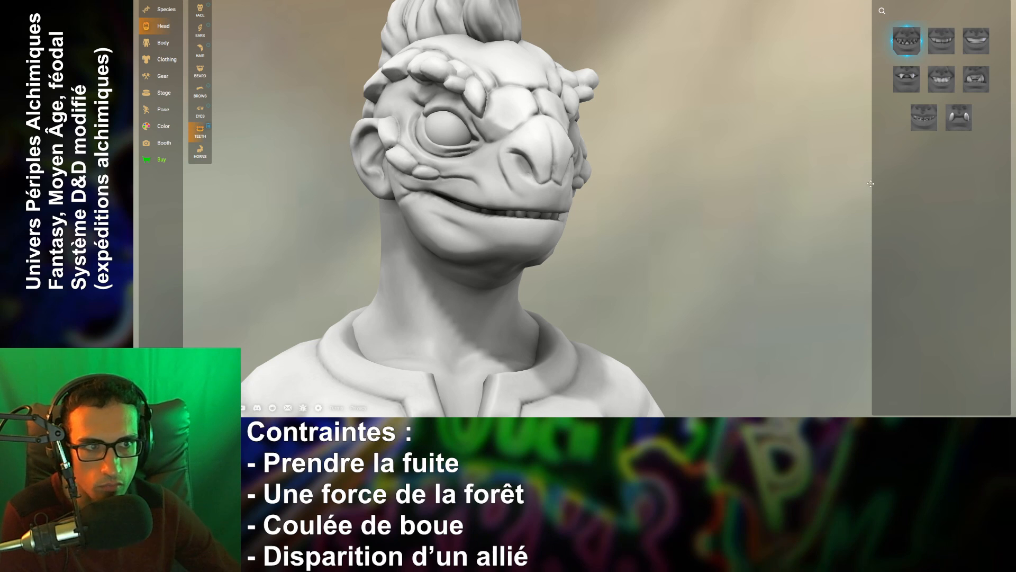
- Open the figure's mouth wide by setting the AAAARRRGGGGHH!!! facial expression to 1, and view the teeth from the front
left_click(159, 140)
left_click(163, 112)
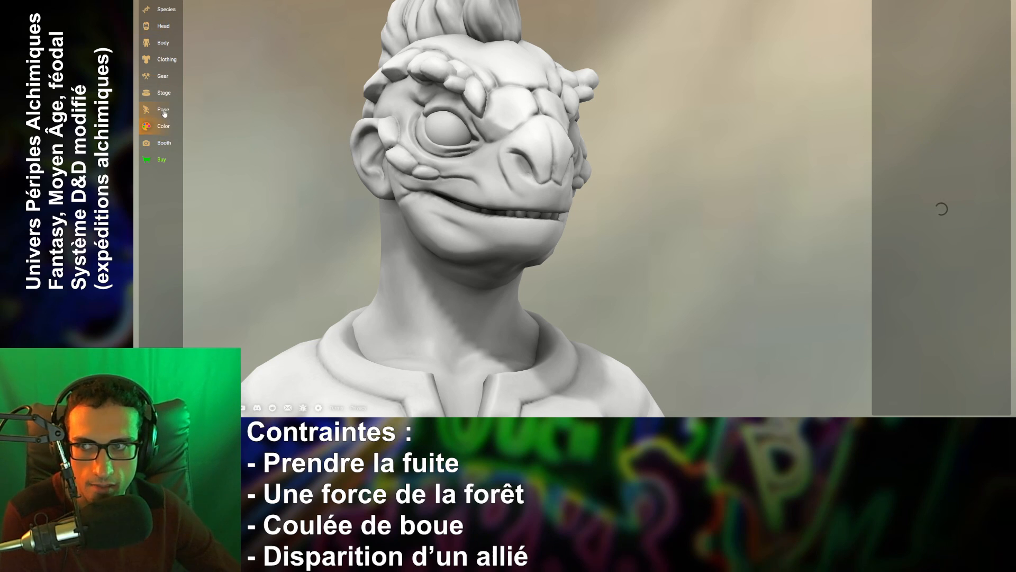
left_click(200, 31)
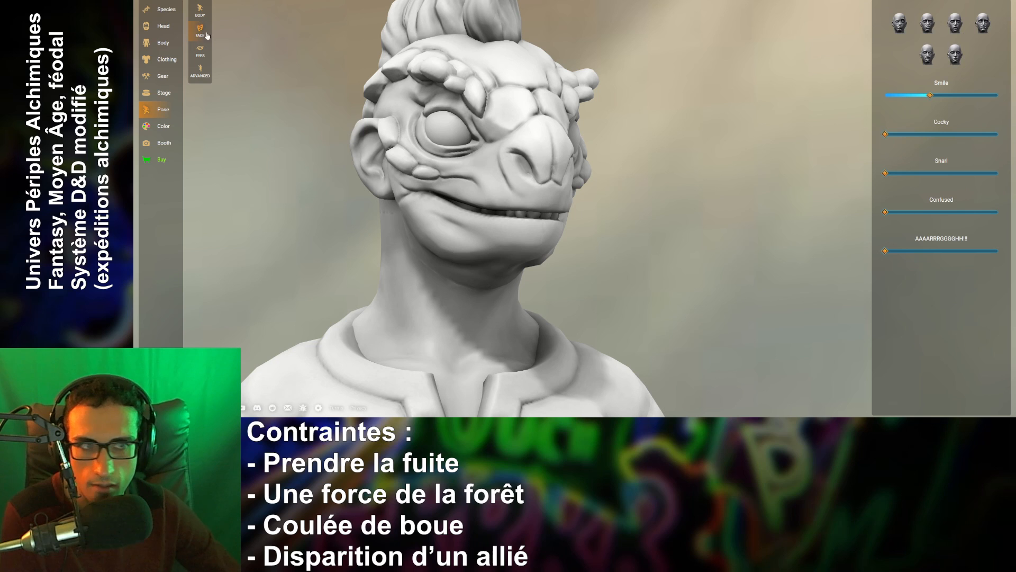
left_click_drag(885, 252, 999, 258)
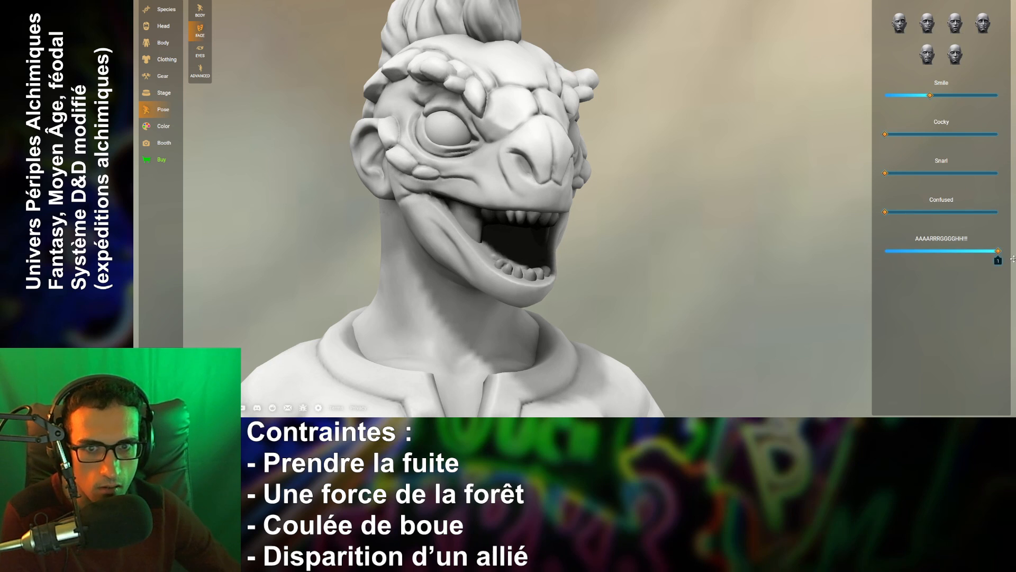
left_click_drag(810, 270, 687, 257)
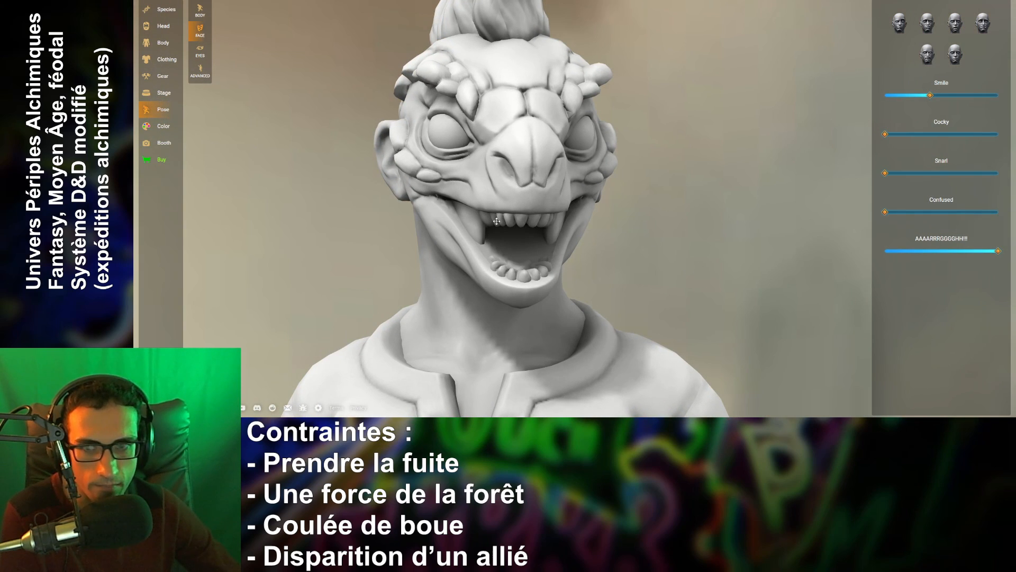
- Try the long-fanged teeth, the large front teeth, the Beast Teeth and the Tusks in the open mouth
left_click(162, 28)
left_click(167, 11)
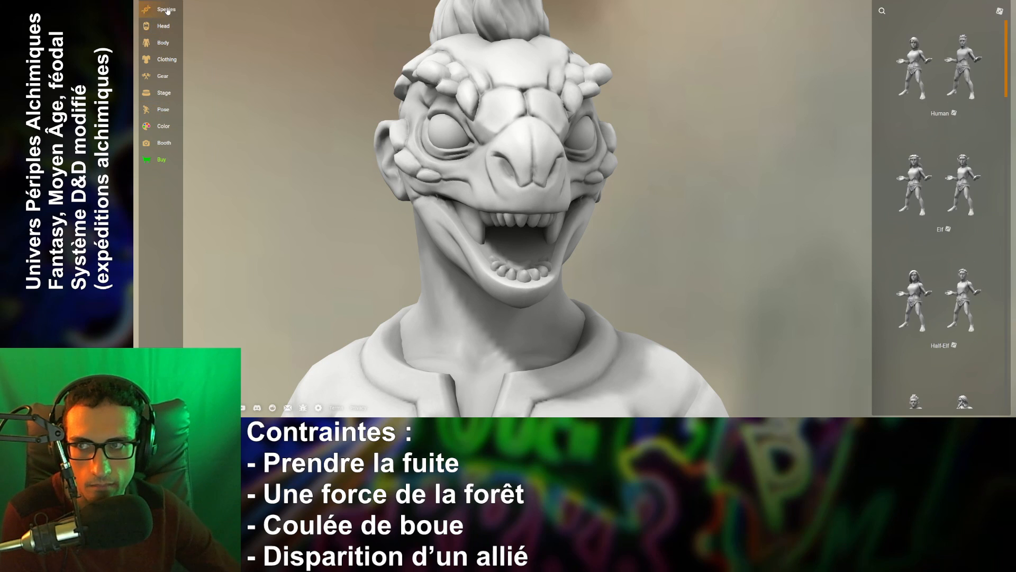
left_click(162, 27)
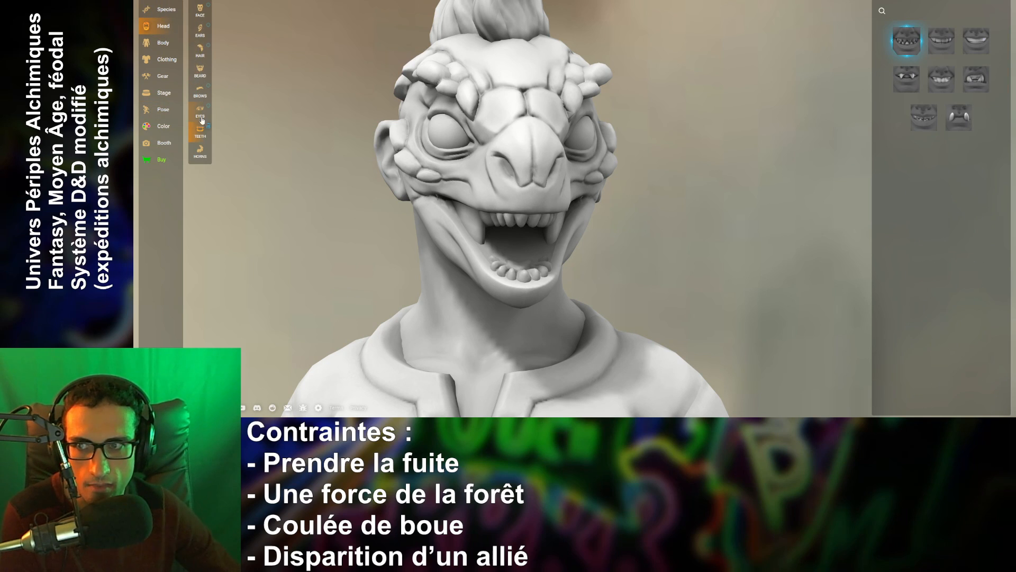
left_click(906, 80)
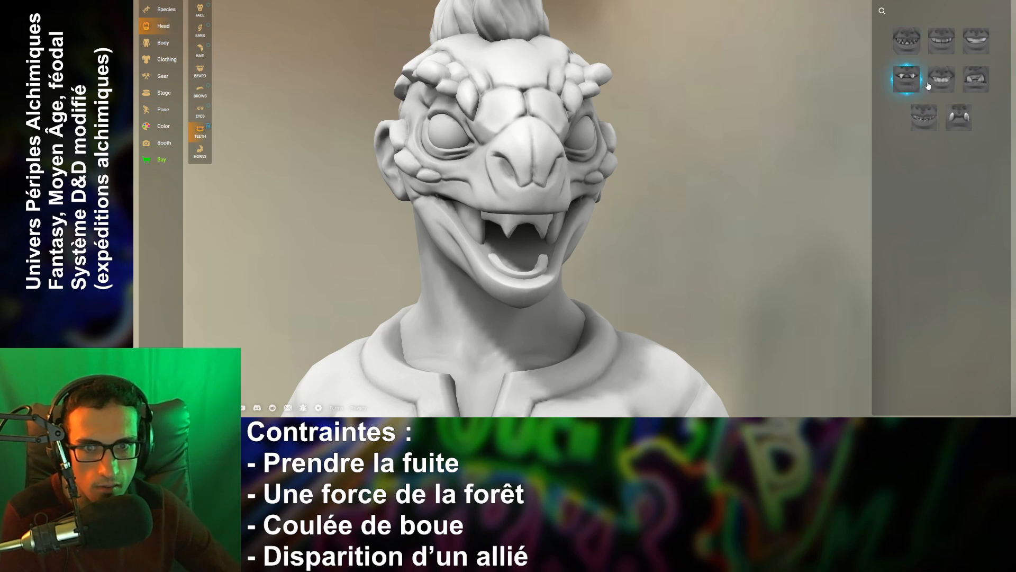
left_click(933, 86)
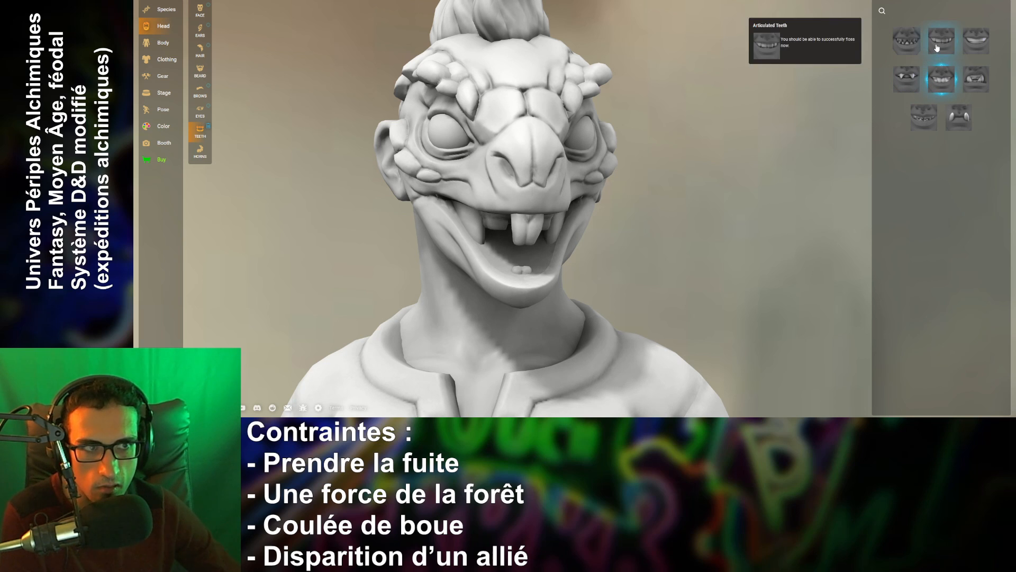
left_click(982, 49)
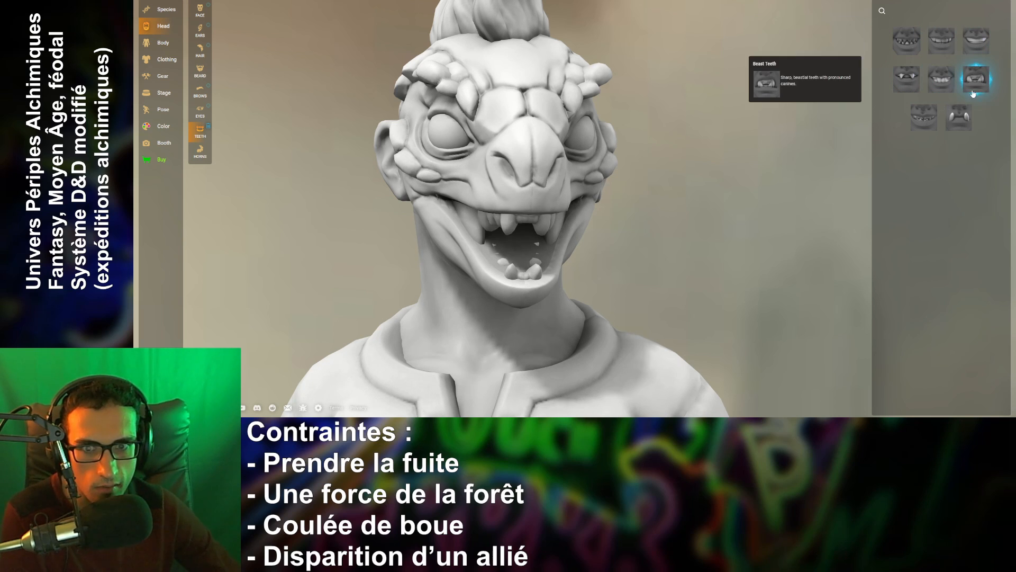
left_click(957, 117)
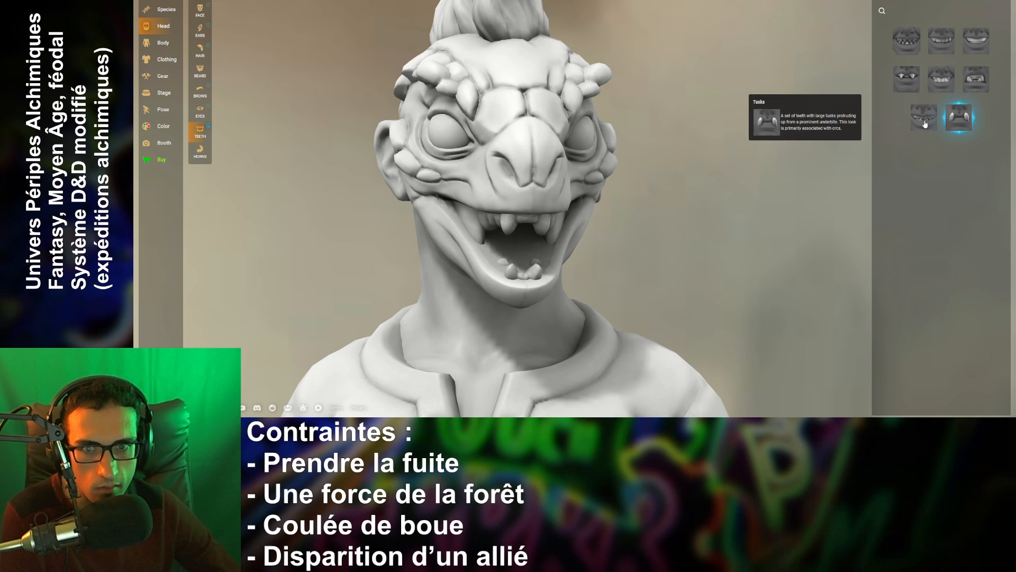
left_click(925, 124)
left_click(958, 118)
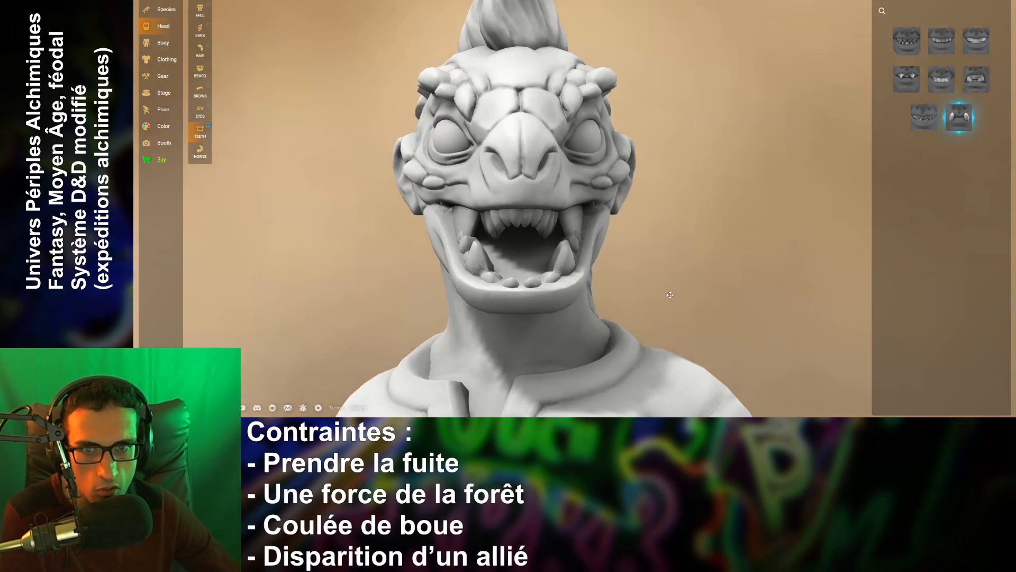
mouse_move(700, 297)
left_mouse_down()
mouse_move(951, 239)
mouse_move(788, 247)
left_mouse_up()
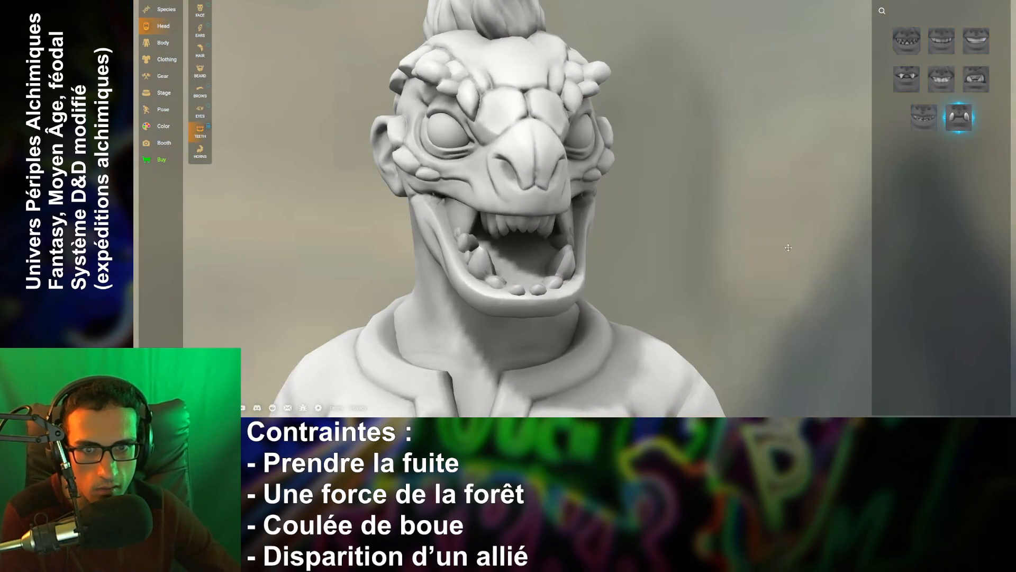
- Give the figure the jagged, uneven pointed teeth, comparing them with the Goblinoid Fangs
left_click(922, 127)
mouse_move(707, 241)
left_mouse_down()
mouse_move(878, 244)
mouse_move(561, 245)
mouse_move(720, 241)
left_mouse_up()
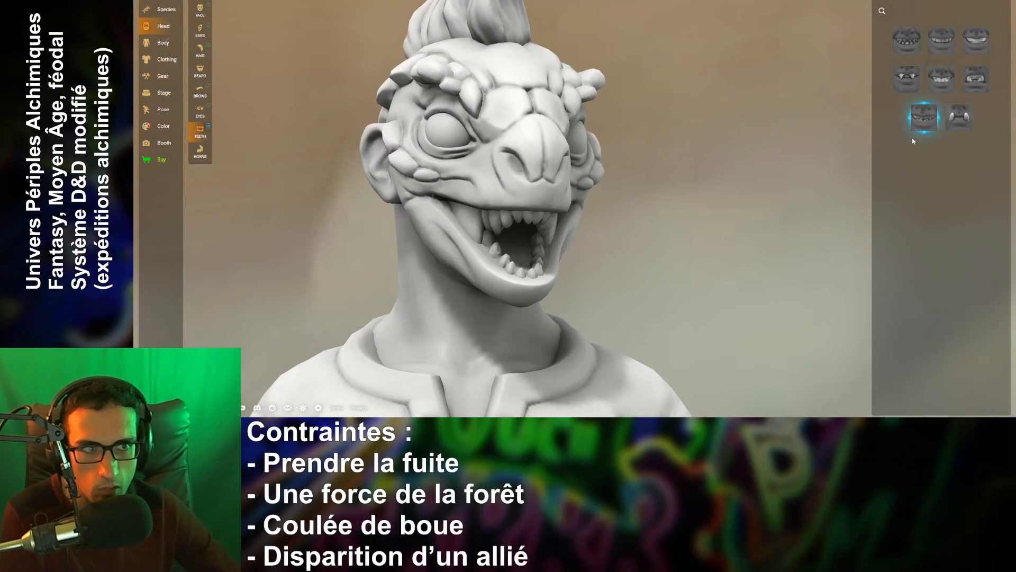
left_click(912, 46)
left_click_drag(809, 123, 810, 211)
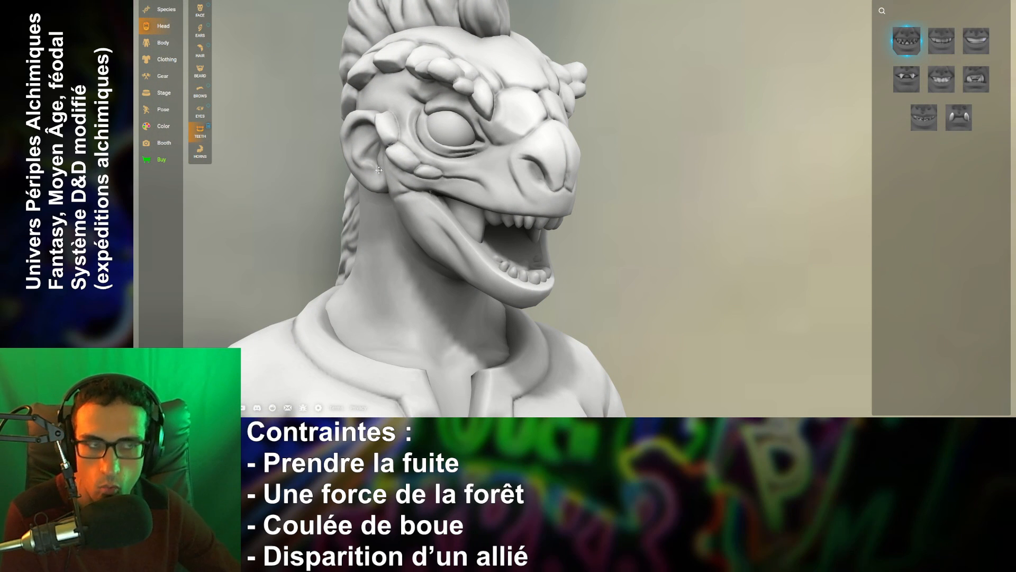
left_click(925, 117)
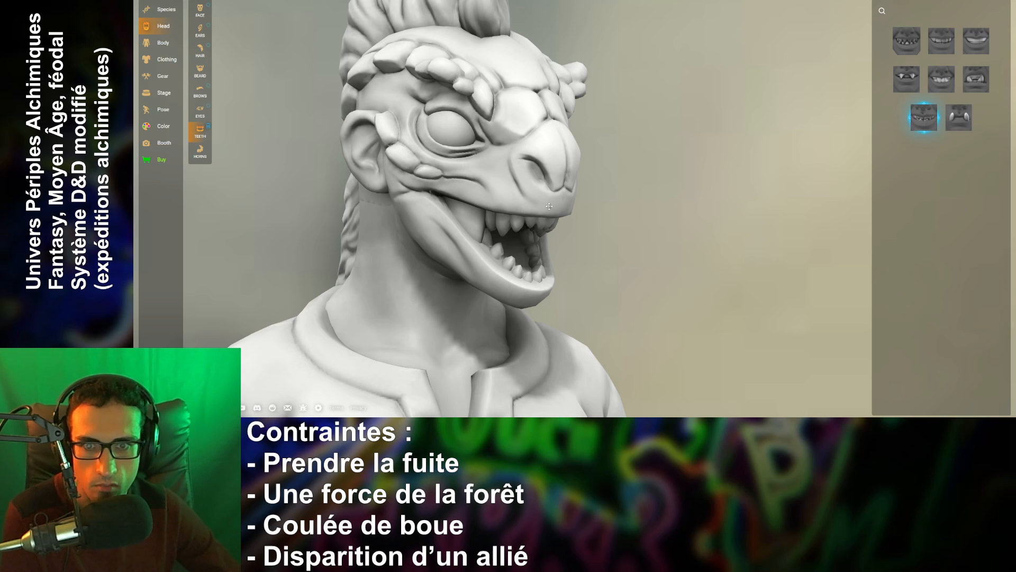
left_click_drag(549, 206, 234, 129)
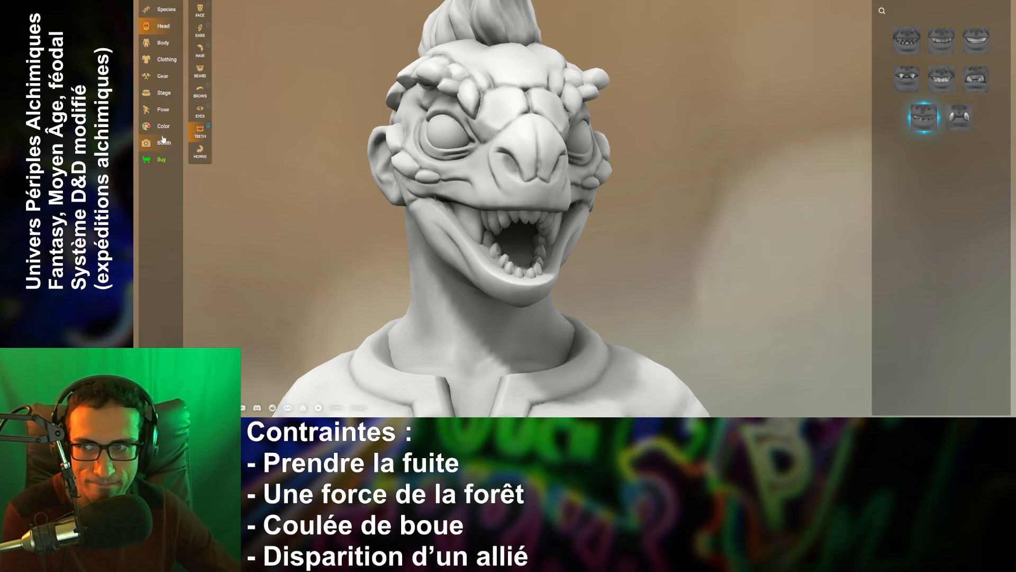
- Reduce the AAAARRRGGGGHH!!! expression to about 0.15 and check the nearly closed mouth from the front and side
left_click(161, 109)
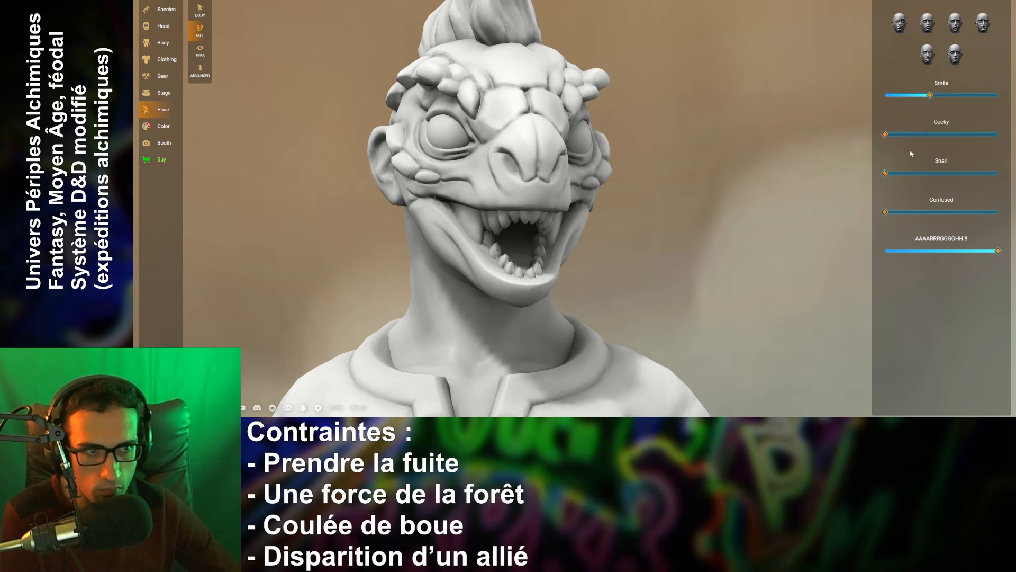
left_click_drag(1000, 252, 761, 240)
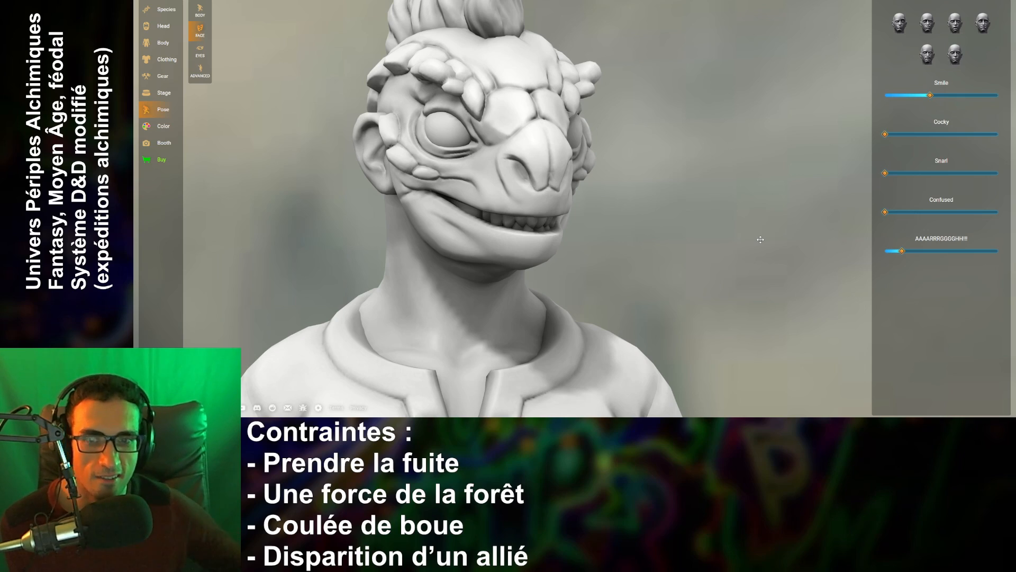
left_click_drag(691, 196, 561, 202)
scroll(598, 193, "down", 4)
right_click_drag(561, 203, 614, 306)
left_click_drag(614, 306, 410, 297)
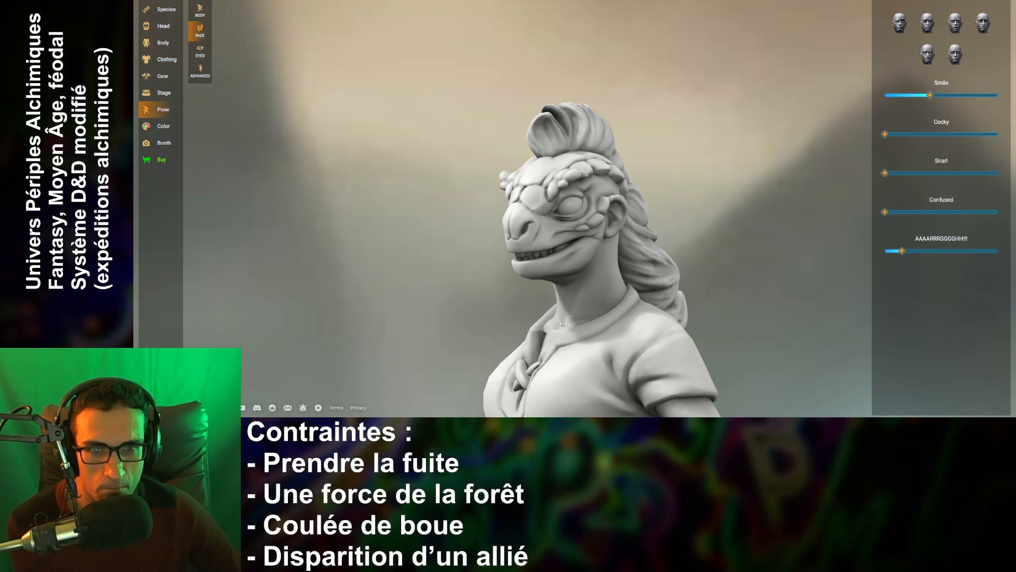
right_click_drag(573, 309, 587, 218)
left_click_drag(587, 218, 652, 294)
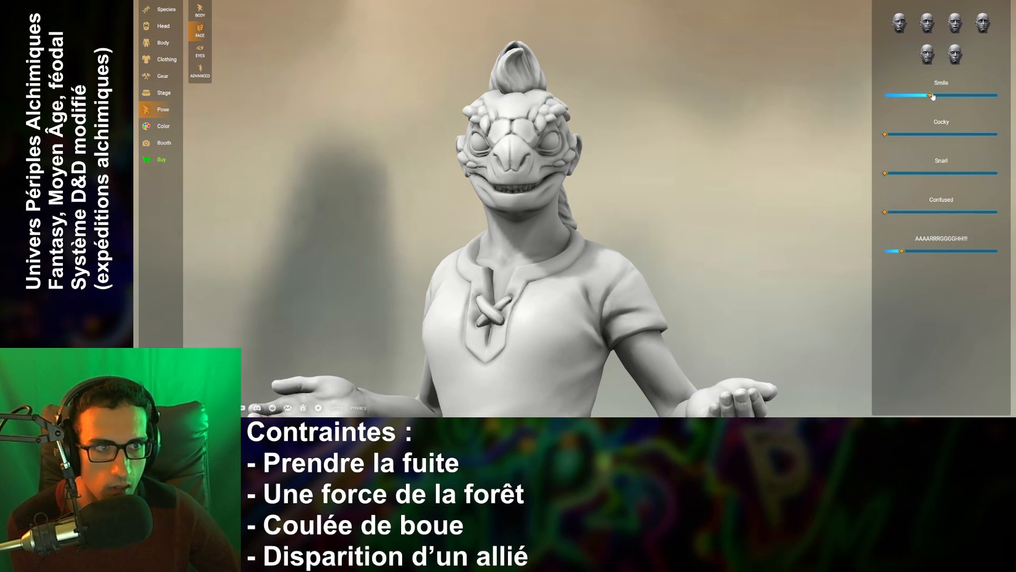
- Try the Smile expression at 1 and at 0, comparing the mouth and teeth up close
left_click_drag(999, 106, 999, 106)
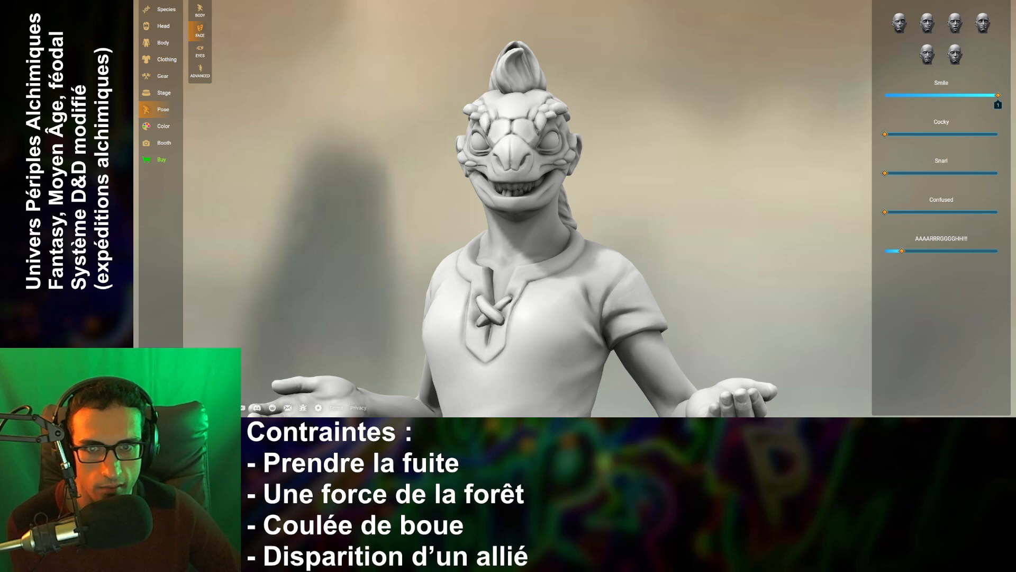
scroll(843, 96, "up", 8)
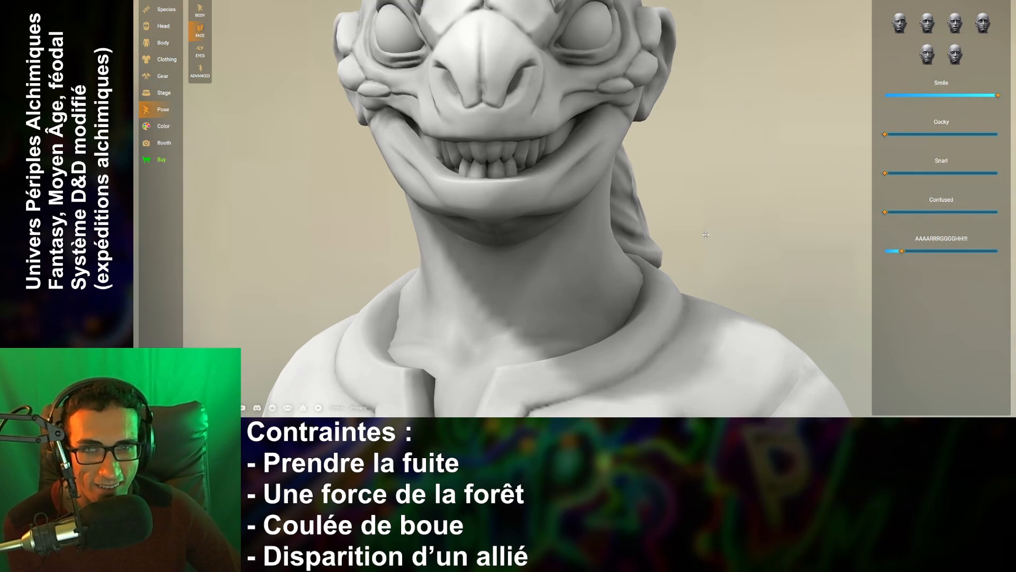
right_click_drag(843, 95, 875, 235)
right_click_drag(747, 192, 758, 223)
left_click_drag(787, 213, 759, 220)
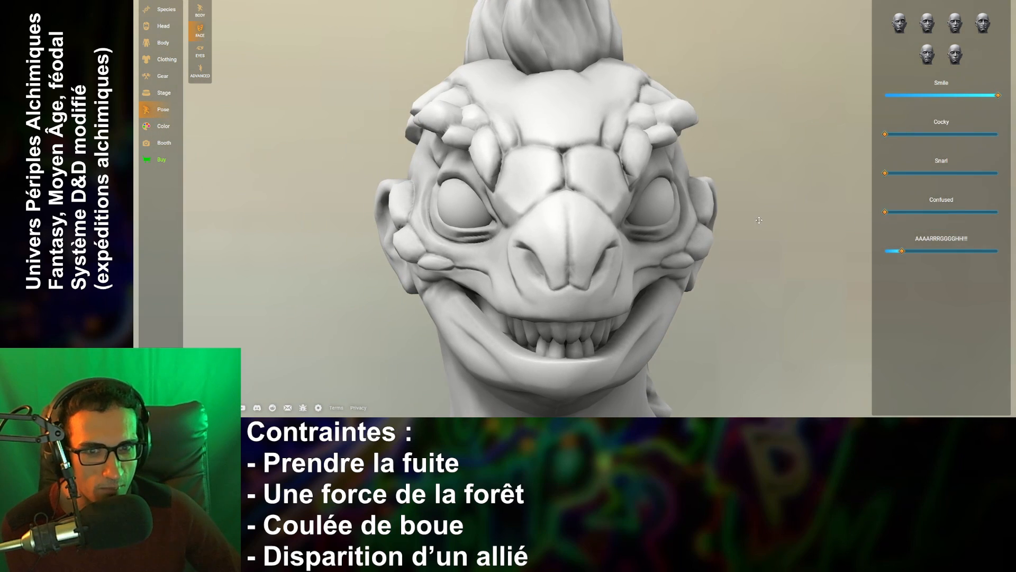
left_click_drag(999, 97, 881, 101)
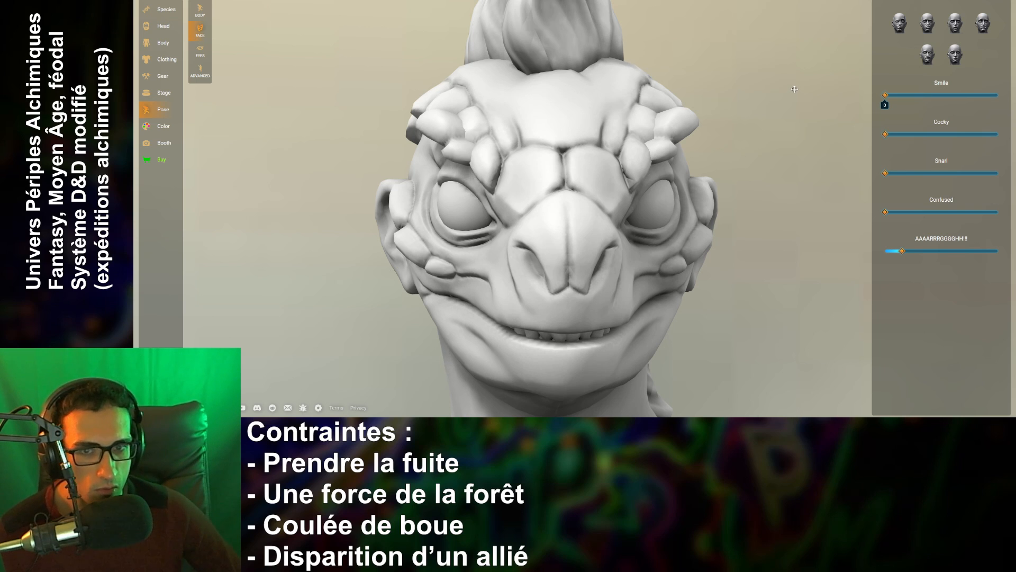
left_click(997, 96)
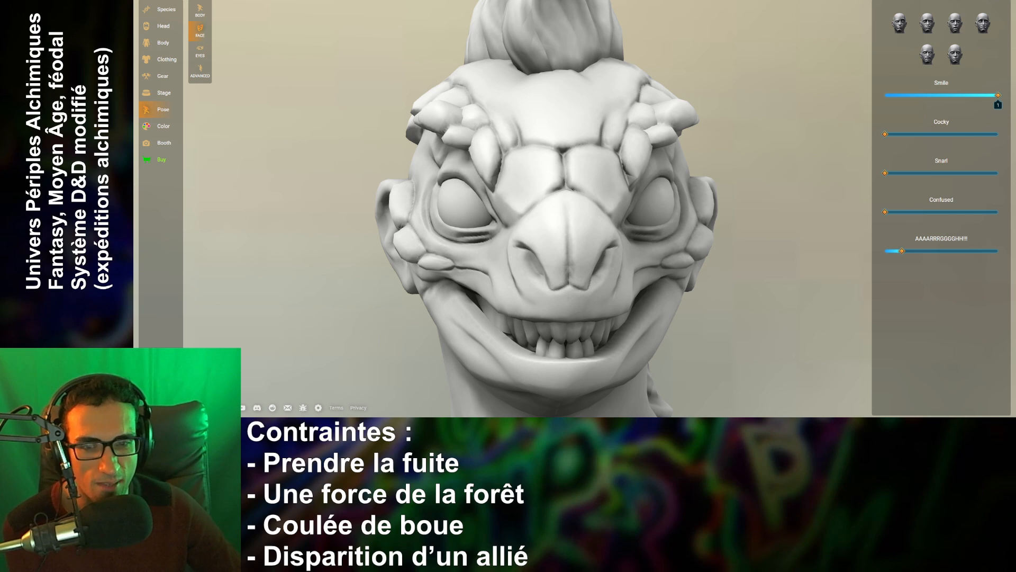
left_click_drag(998, 96, 865, 8)
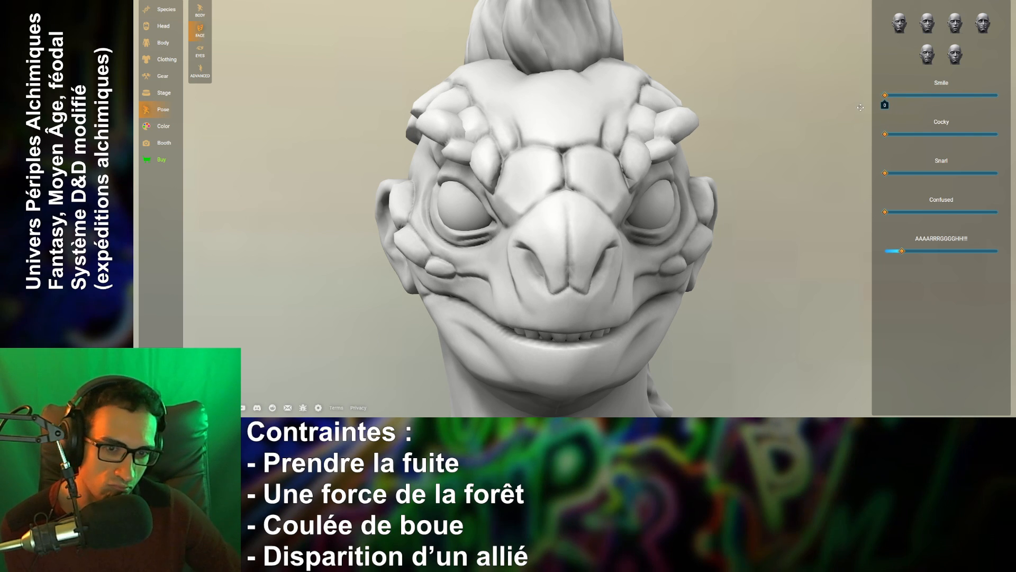
- Blend the facial expression with Smile at about 0.1, Cocky at about 0.2 and Confused at about 0.4
left_click_drag(861, 108, 895, 96)
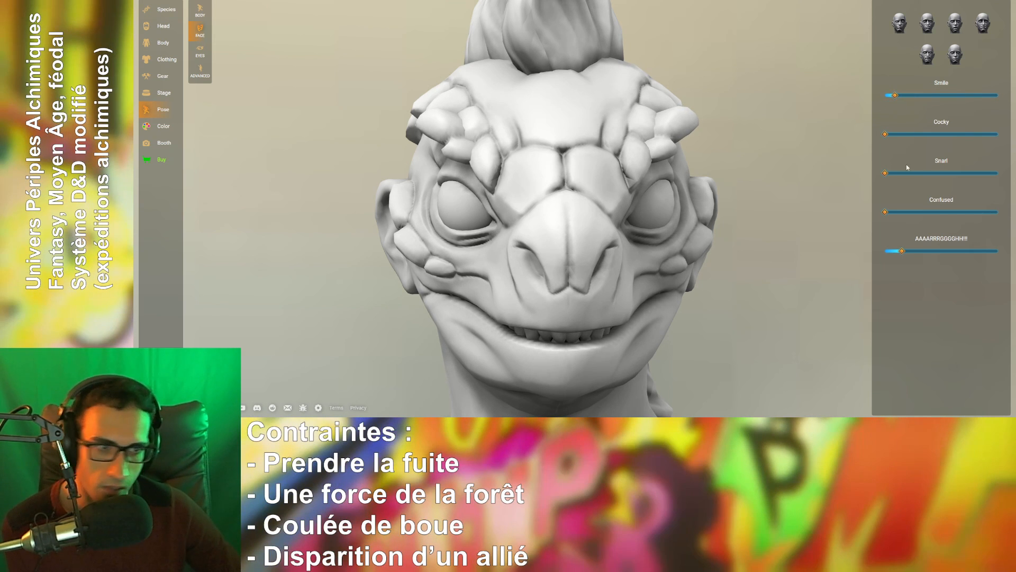
left_click_drag(885, 135, 906, 134)
mouse_move(885, 173)
left_mouse_down()
mouse_move(907, 173)
mouse_move(884, 174)
left_mouse_up()
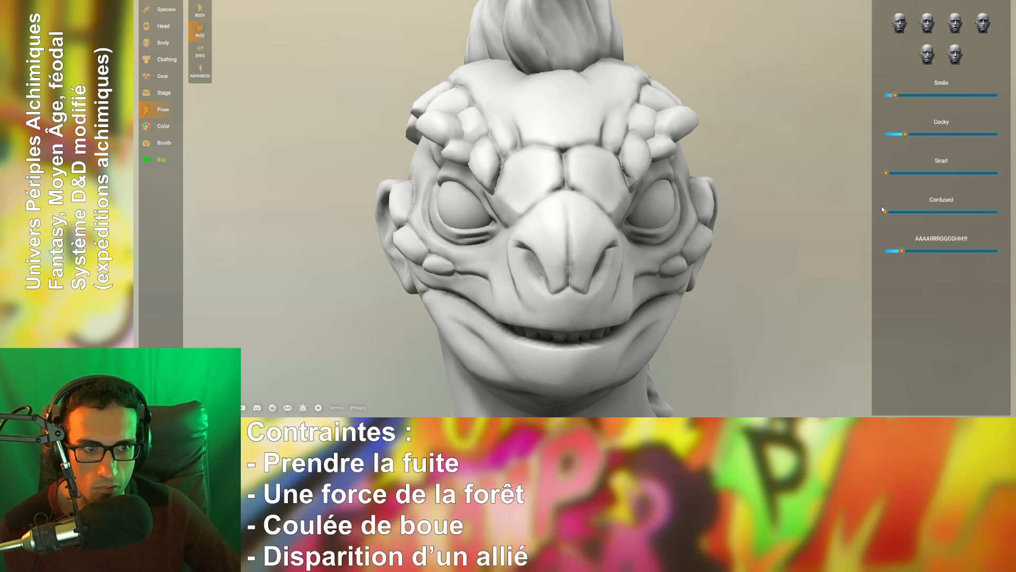
left_click_drag(889, 215, 929, 218)
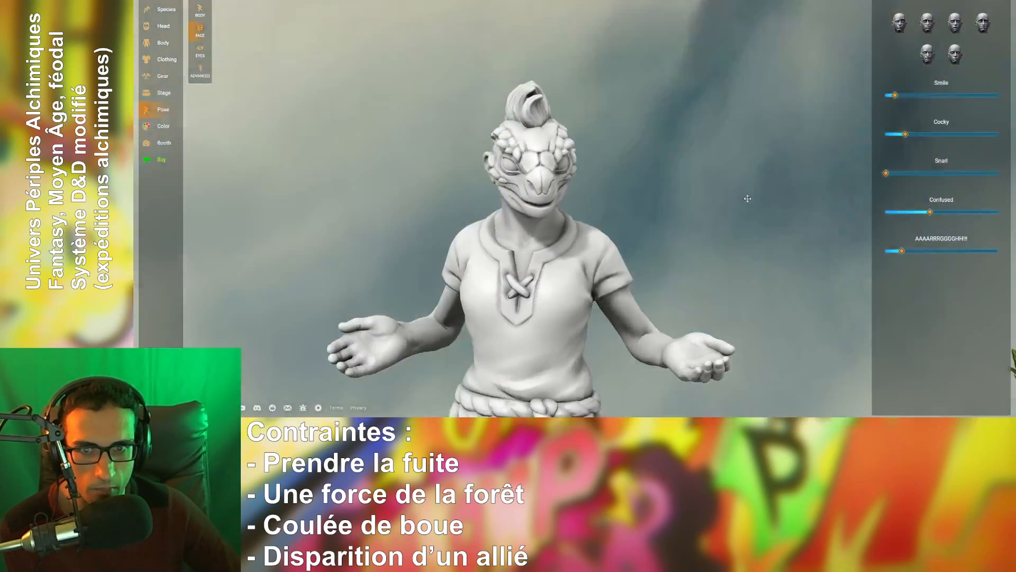
- Examine the blended facial expression up close from the side and front, and at a distance with the upper body
left_click_drag(747, 198, 586, 250)
scroll(620, 213, "up", 6)
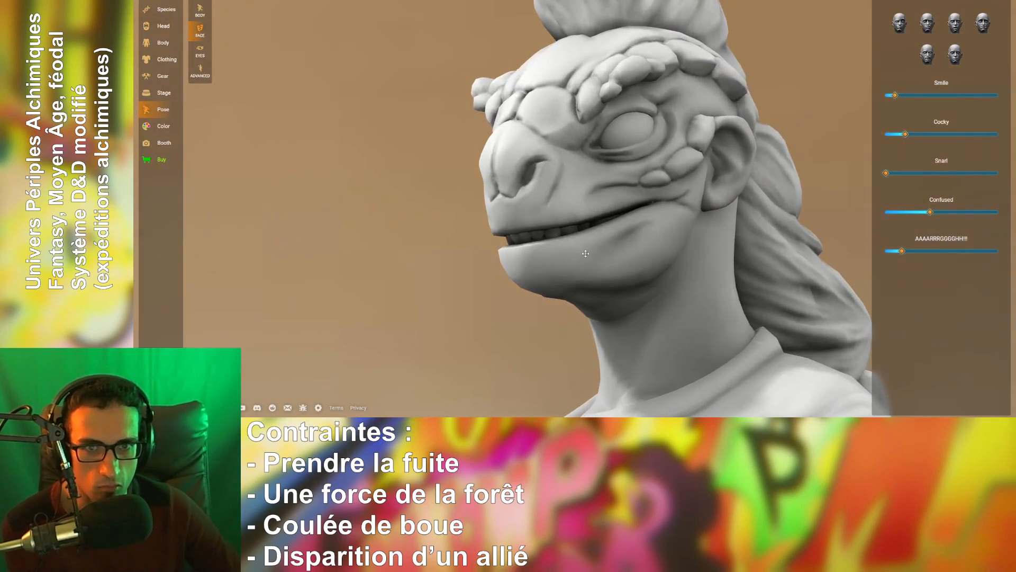
right_click_drag(648, 241, 625, 309)
left_click_drag(724, 321, 674, 322)
scroll(673, 321, "down", 5)
left_click_drag(609, 296, 659, 286)
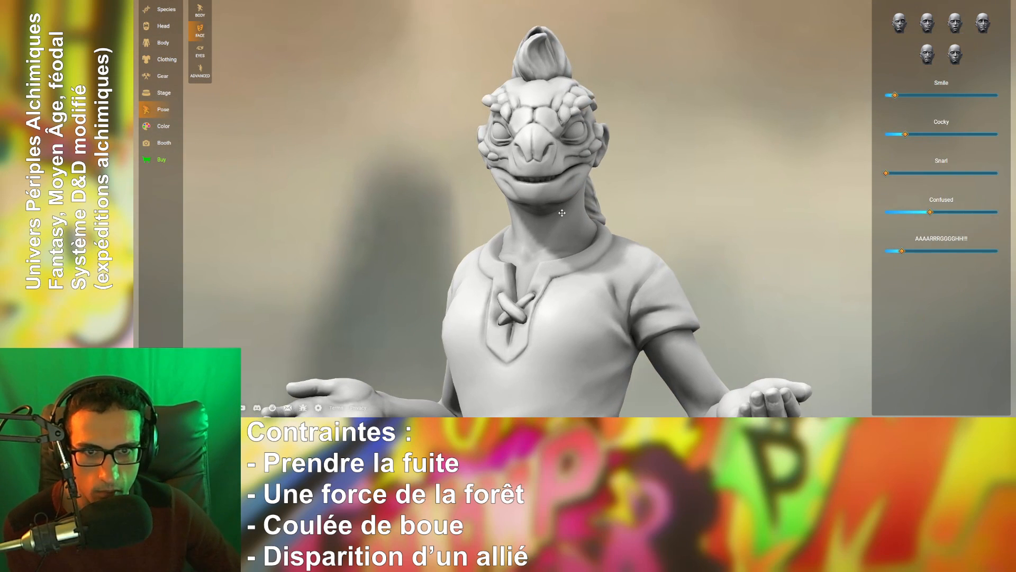
scroll(463, 219, "down", 4)
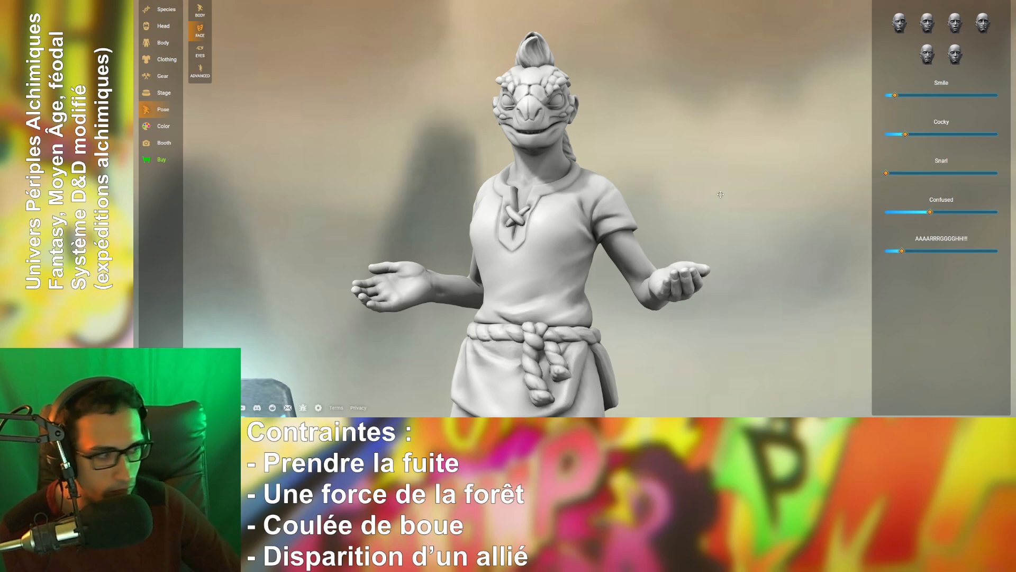
- Replace the miniature's round base with the square base that has a rippled, wave-like surface
left_click(200, 53)
left_click(198, 72)
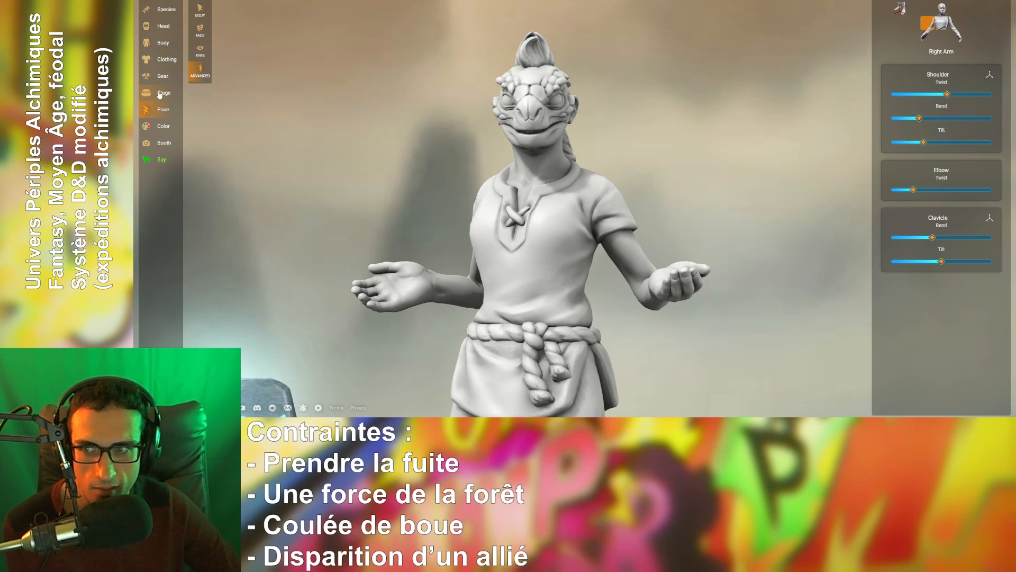
left_click(160, 93)
left_click(200, 72)
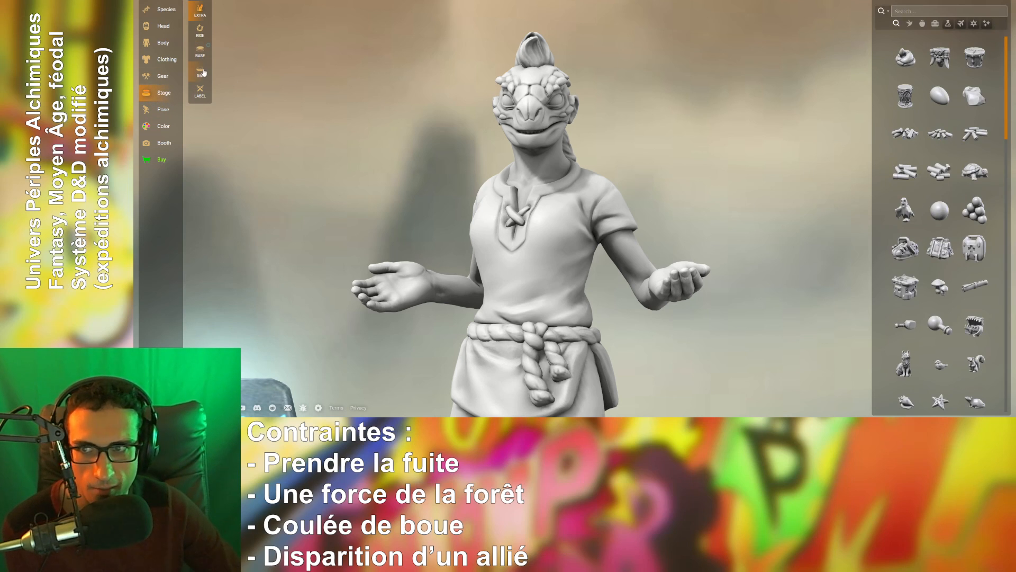
left_click(208, 59)
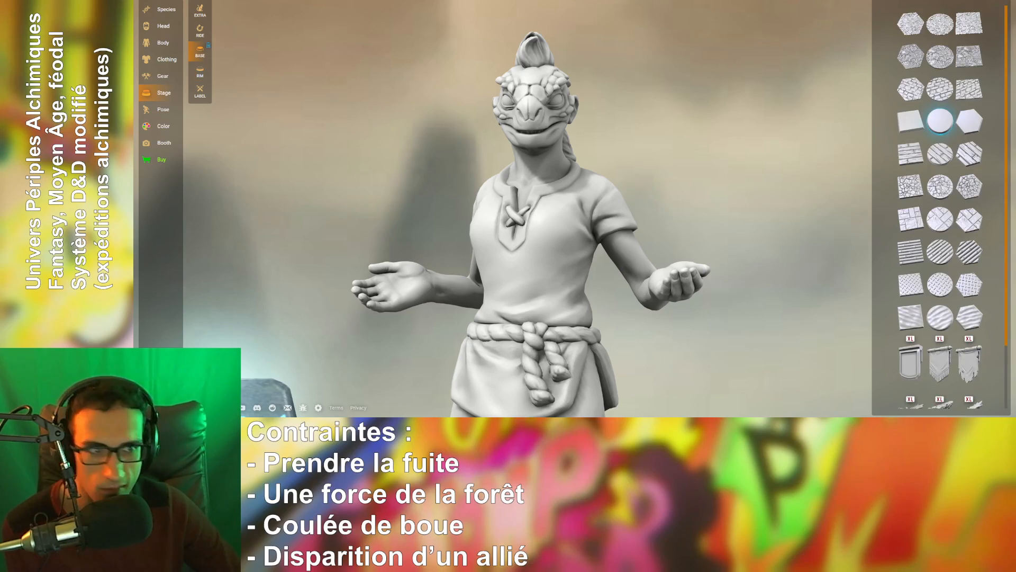
scroll(634, 278, "down", 3)
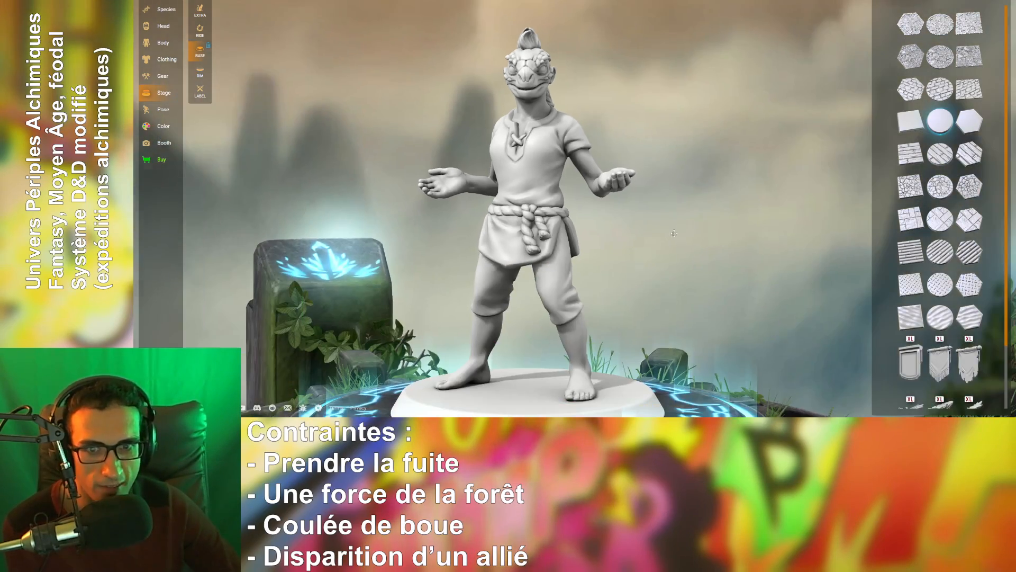
left_click_drag(674, 233, 801, 239)
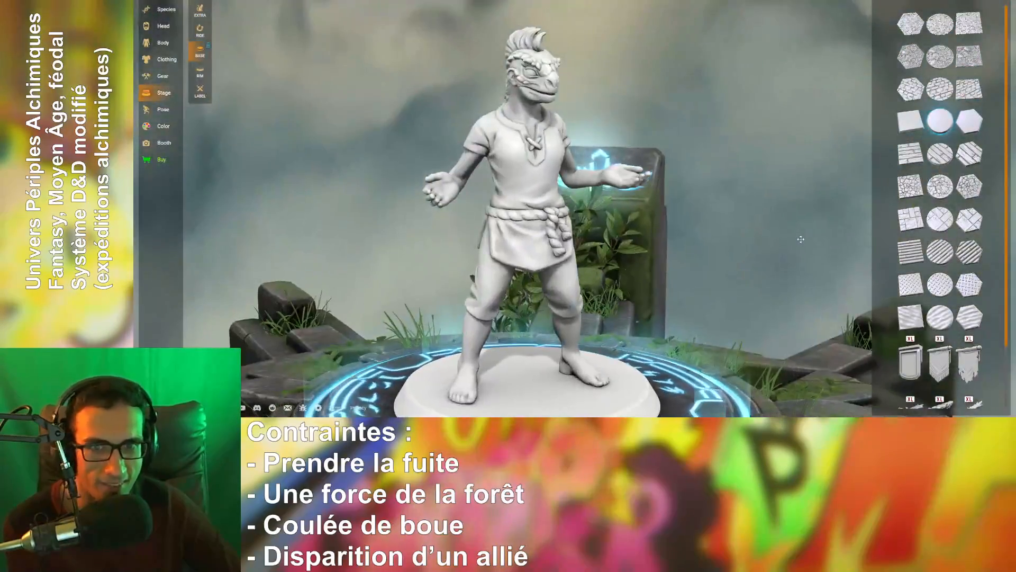
left_click_drag(754, 174, 665, 175)
scroll(702, 198, "up", 3)
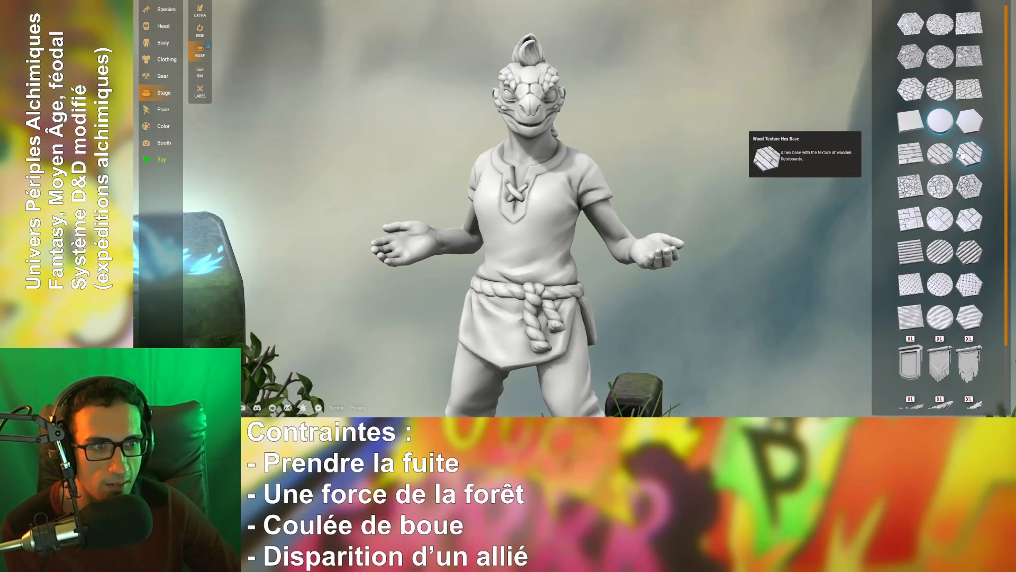
scroll(830, 201, "down", 3)
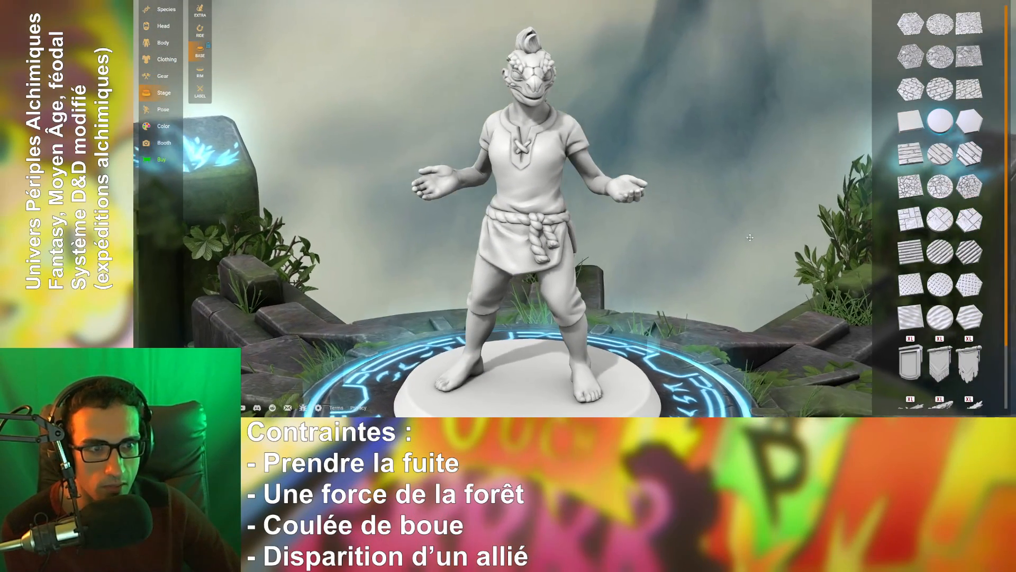
left_click(911, 317)
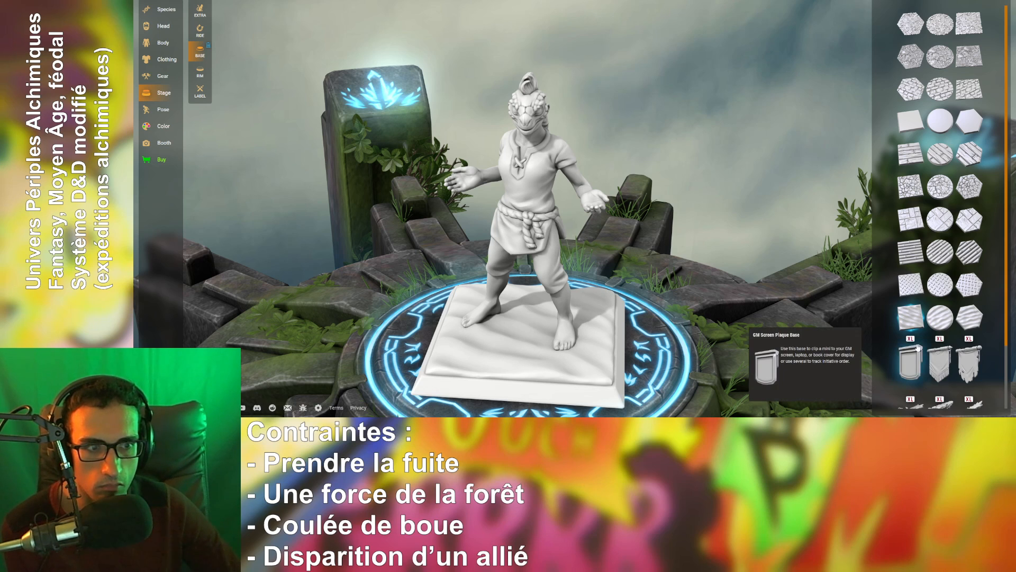
- Try the very dark blue potion paint on both the rippled surface and the rim of the base
scroll(910, 343, "down", 3)
scroll(909, 339, "up", 3)
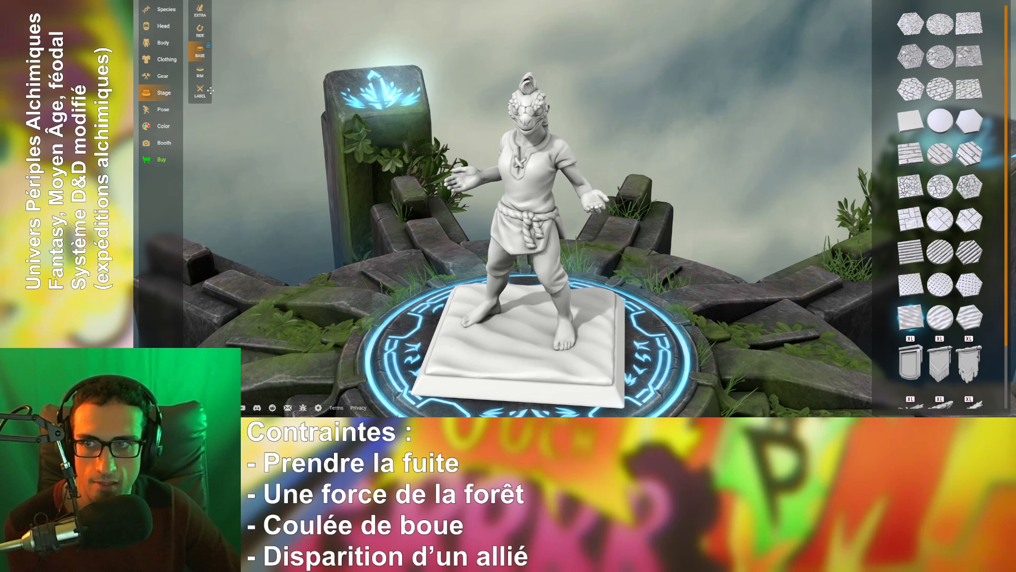
left_click_drag(259, 92, 318, 125)
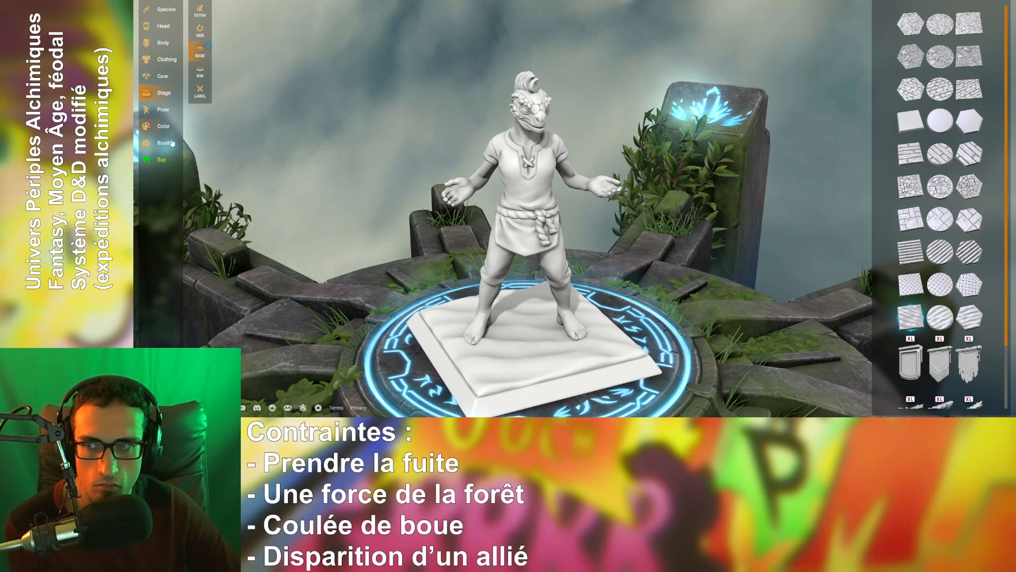
left_click(156, 129)
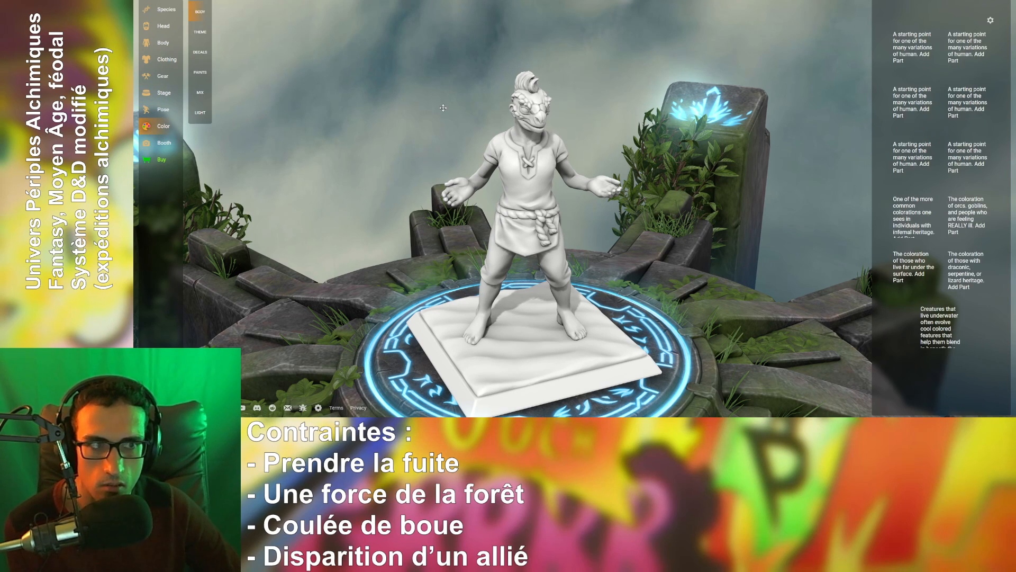
left_click(205, 77)
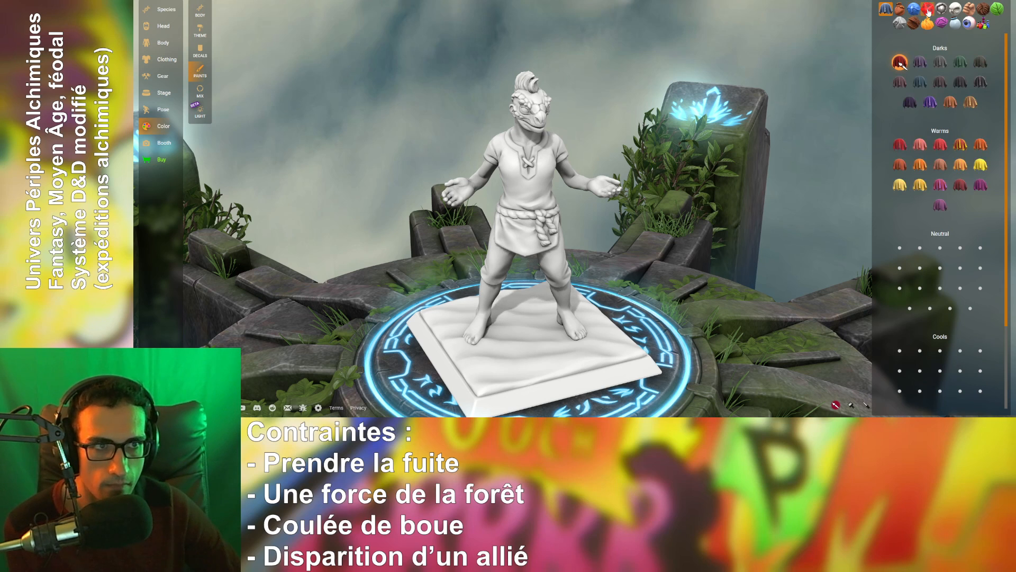
left_click(942, 23)
left_click(953, 26)
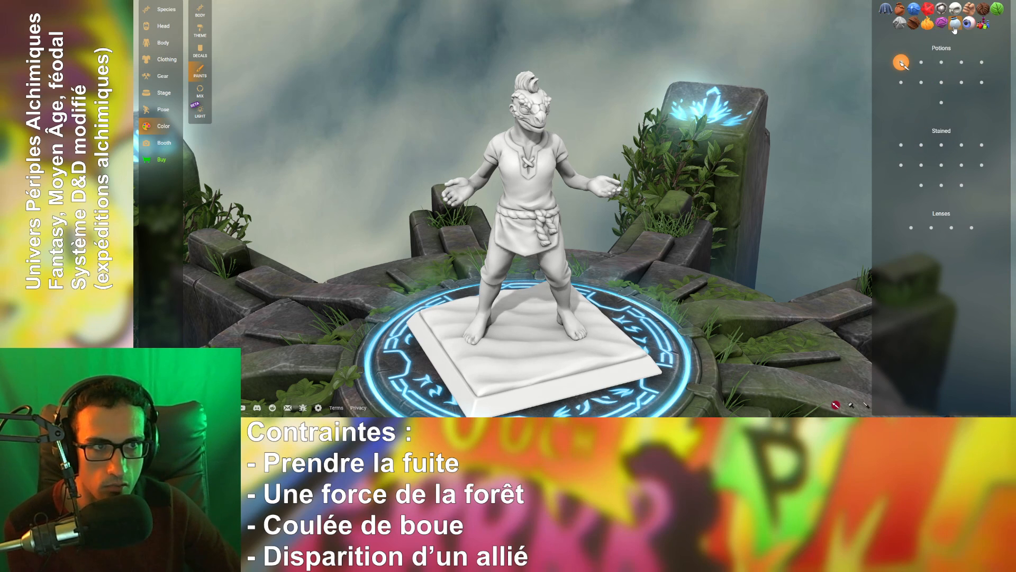
left_click(982, 83)
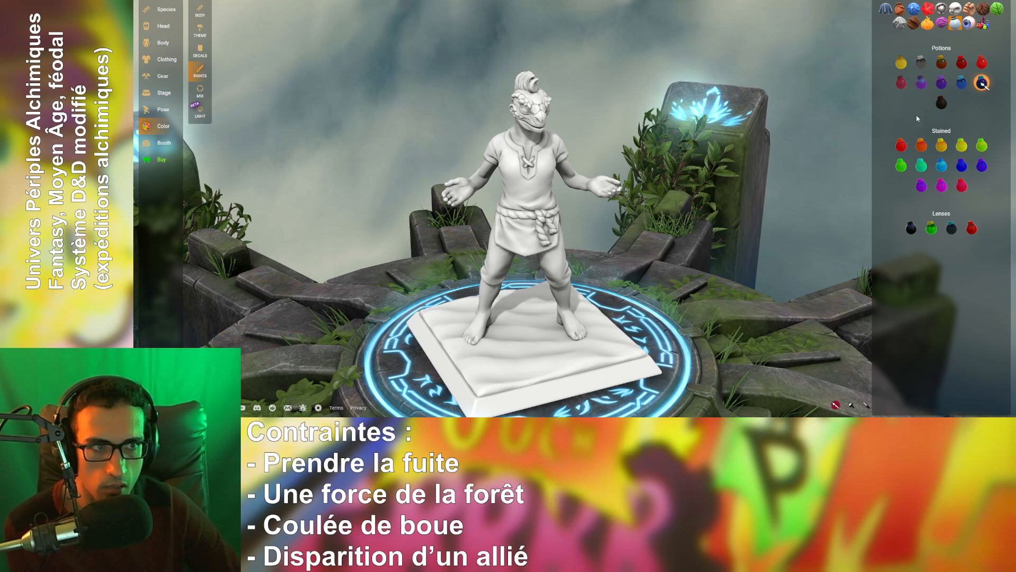
left_click(589, 353)
left_click(576, 388)
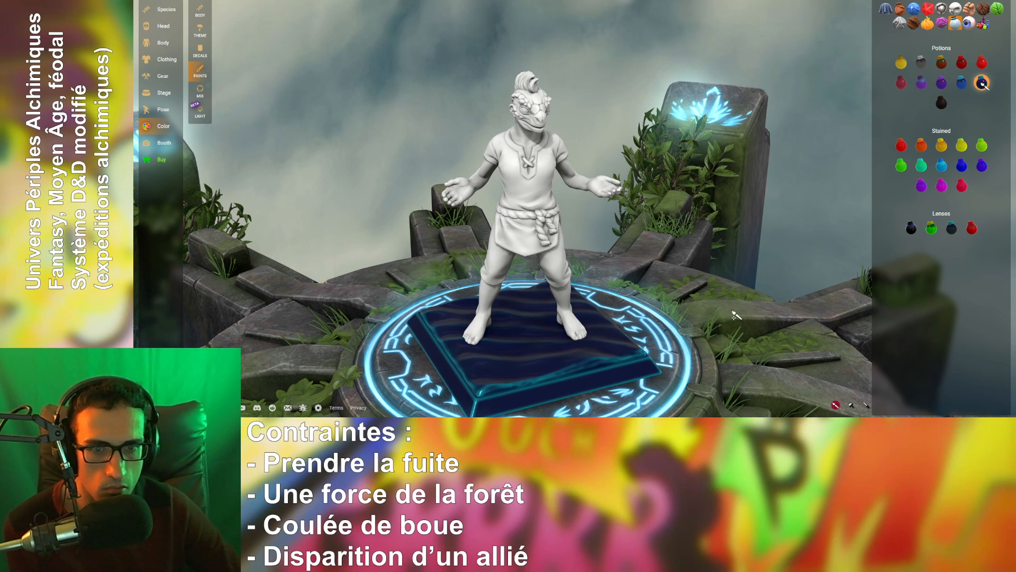
- Try the deep blue stained glass, two dark lens paints and the Aquatic Elixir potion on the base's rippled surface
left_click(962, 165)
left_click(592, 343)
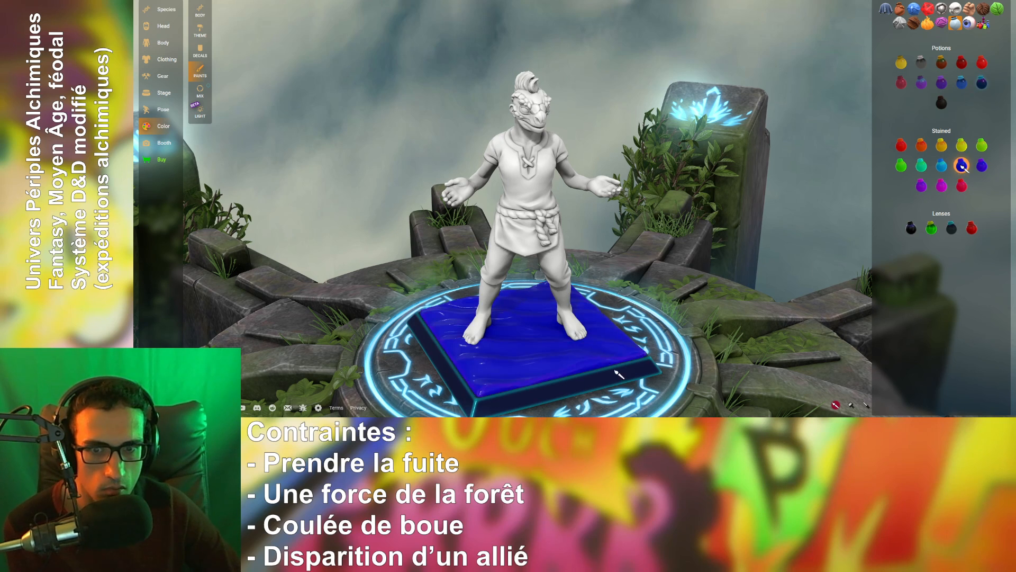
left_click(911, 227)
left_click(553, 359)
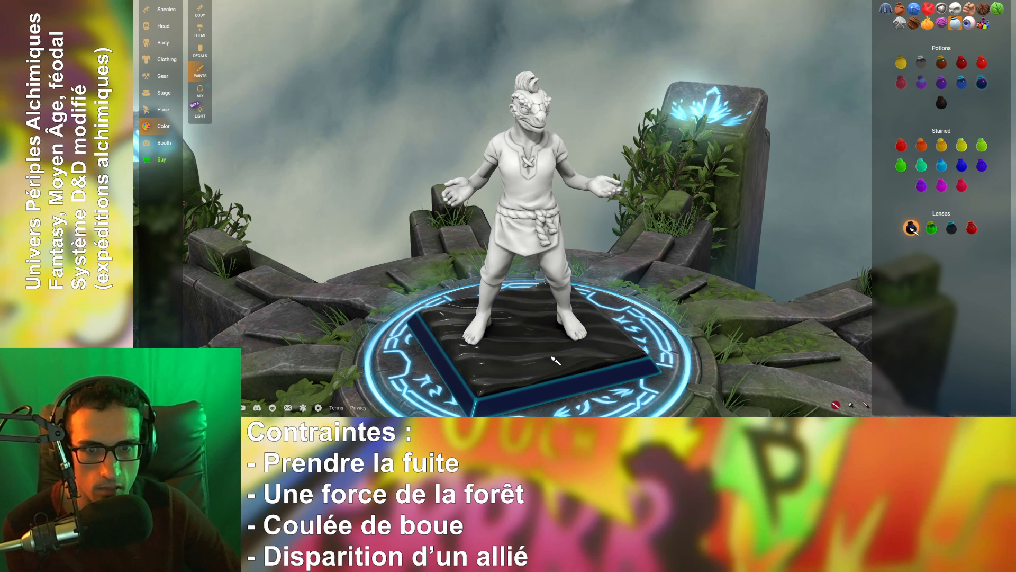
left_click(951, 227)
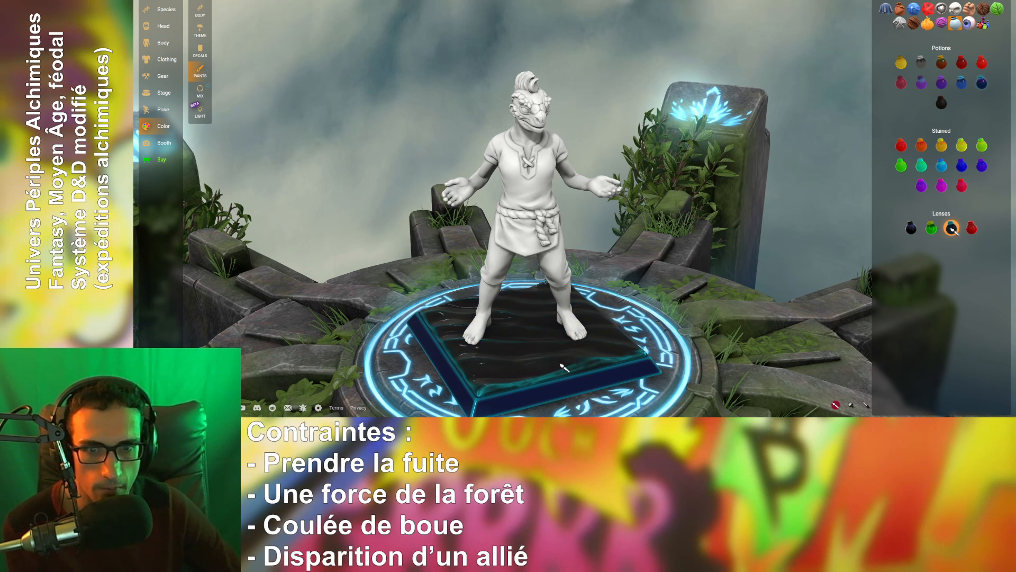
left_click(962, 82)
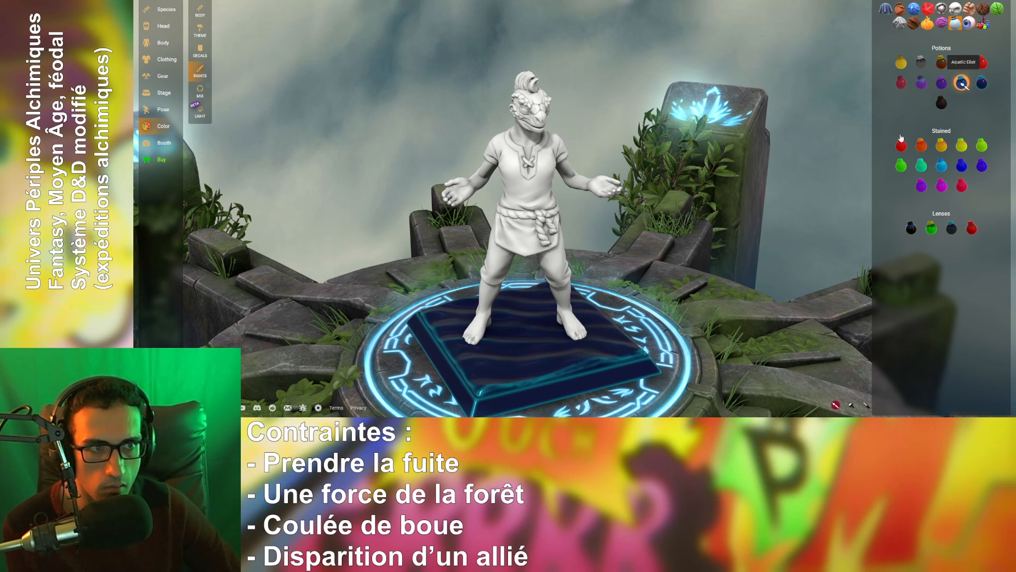
- Compare blue magic gem paints on the base, settling on turquoise Cloud Crystal for both the rippled surface and the rim
left_click(942, 24)
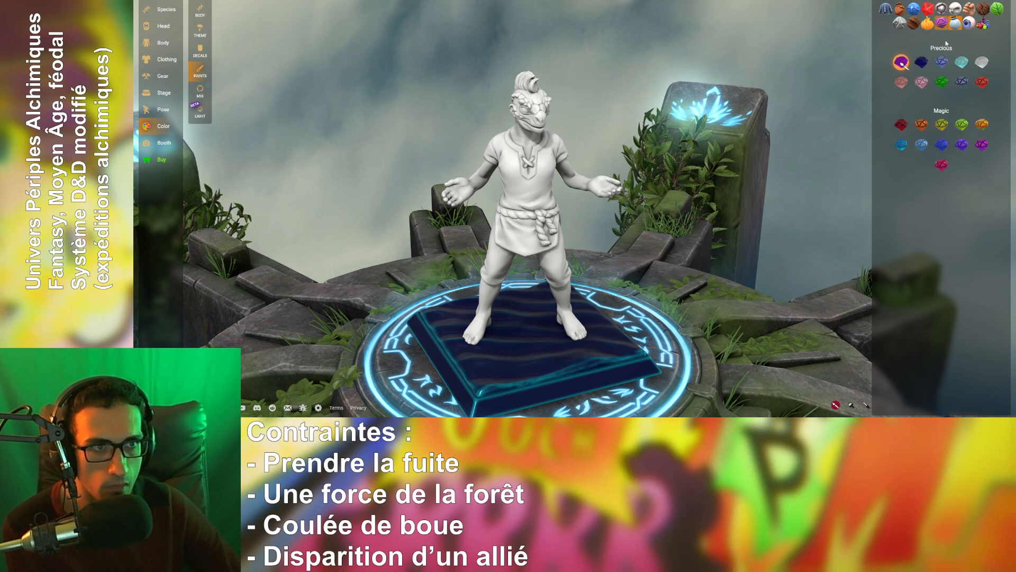
left_click(941, 144)
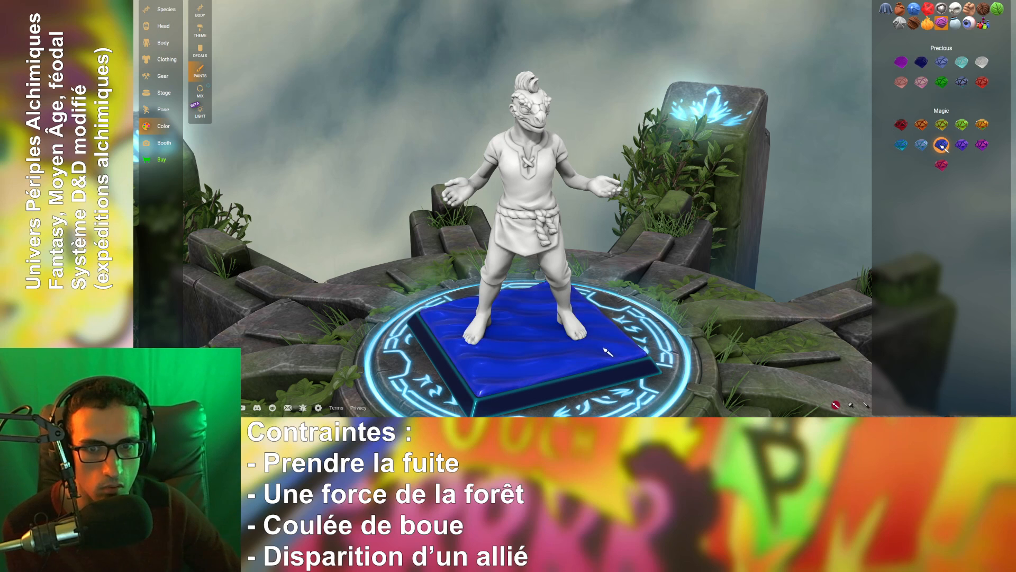
left_click(900, 145)
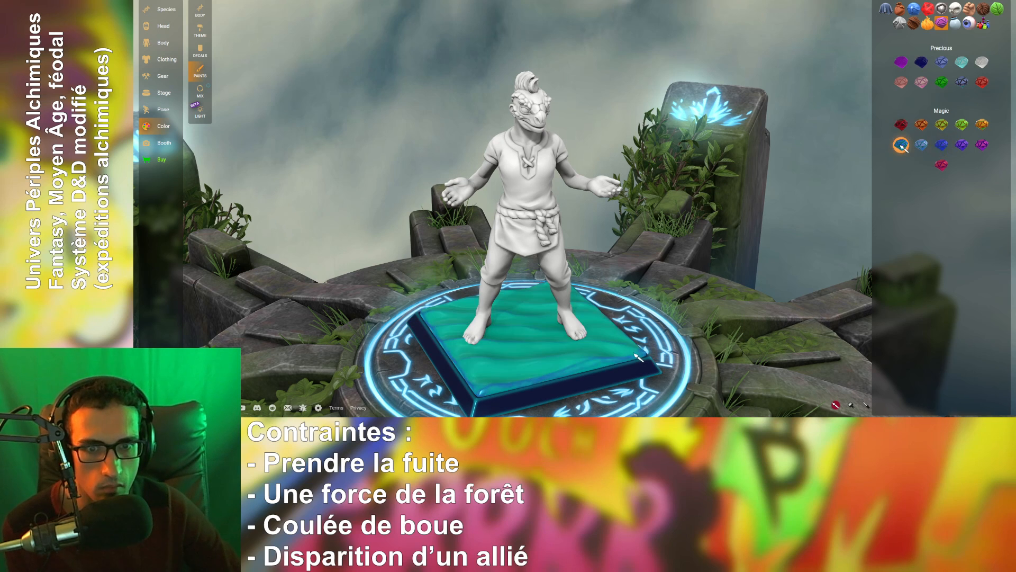
left_click(538, 401)
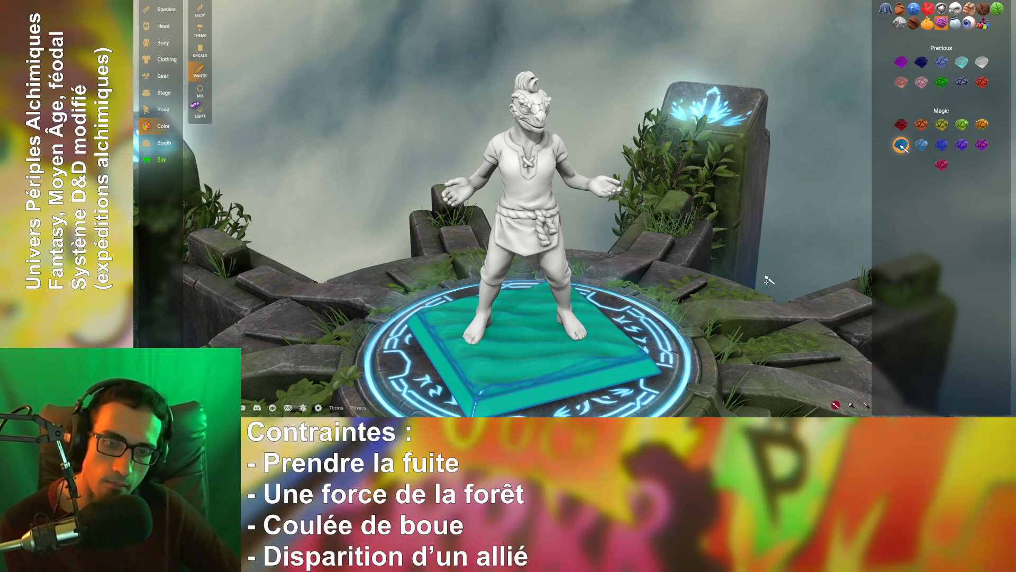
- Darken the base's Cloud Crystal paint to a slightly deeper turquoise, keeping its hue
left_click_drag(767, 279, 708, 285)
scroll(689, 337, "up", 5)
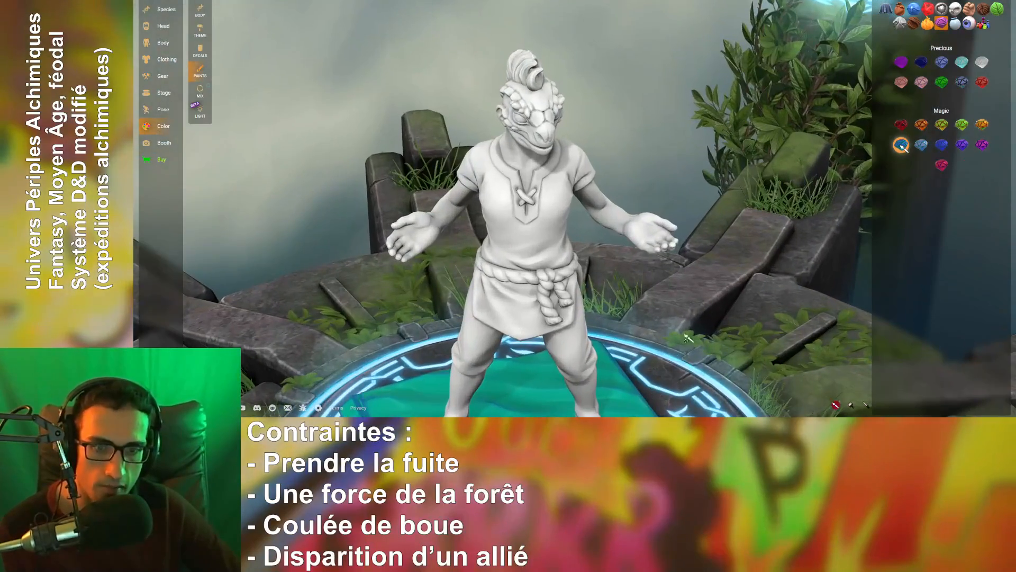
scroll(701, 312, "down", 5)
right_click_drag(700, 316, 658, 262)
scroll(671, 269, "up", 3)
scroll(673, 273, "up", 3)
left_click_drag(675, 315, 633, 214)
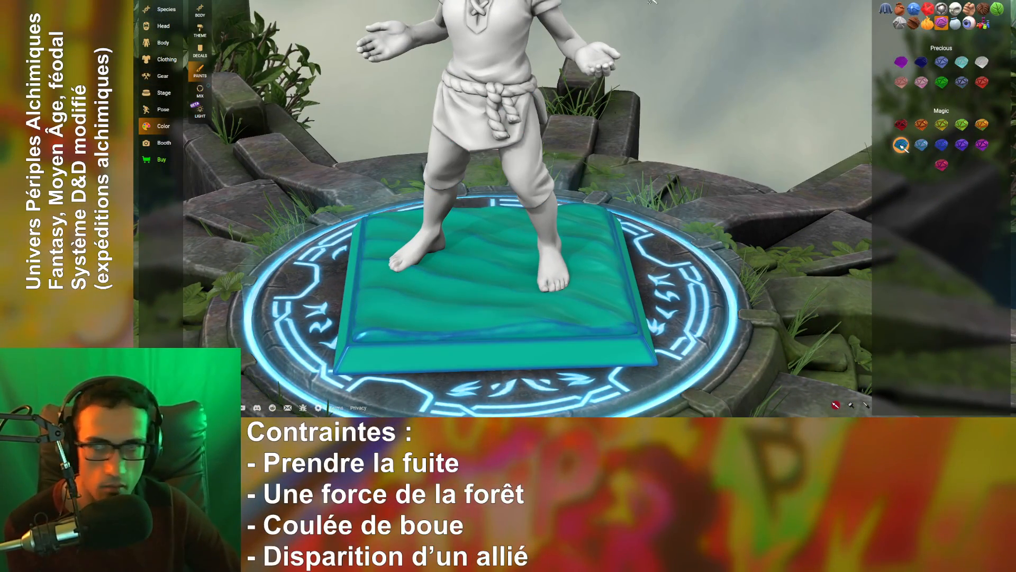
left_click(151, 127)
left_click(201, 91)
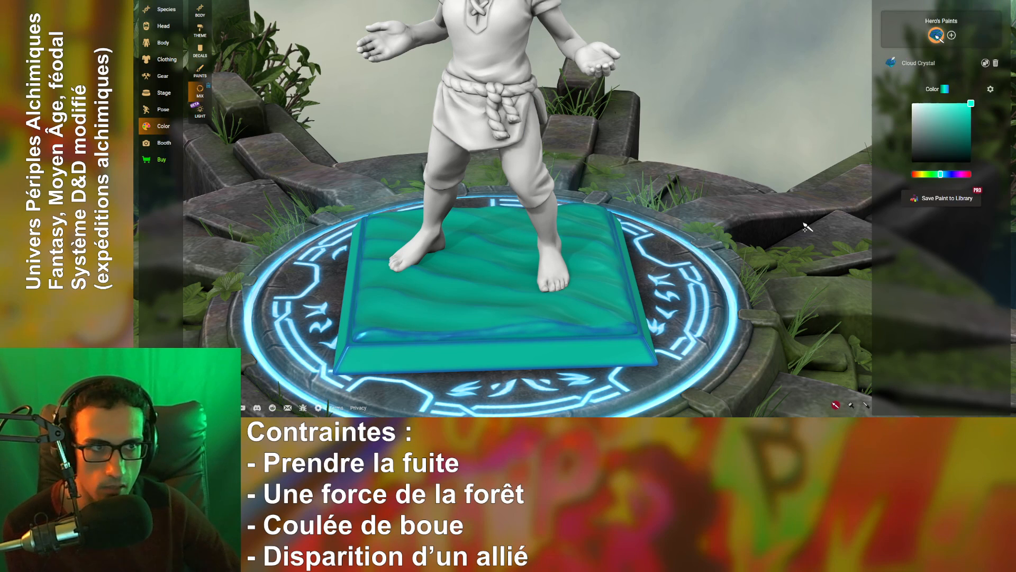
left_click_drag(974, 108, 1000, 228)
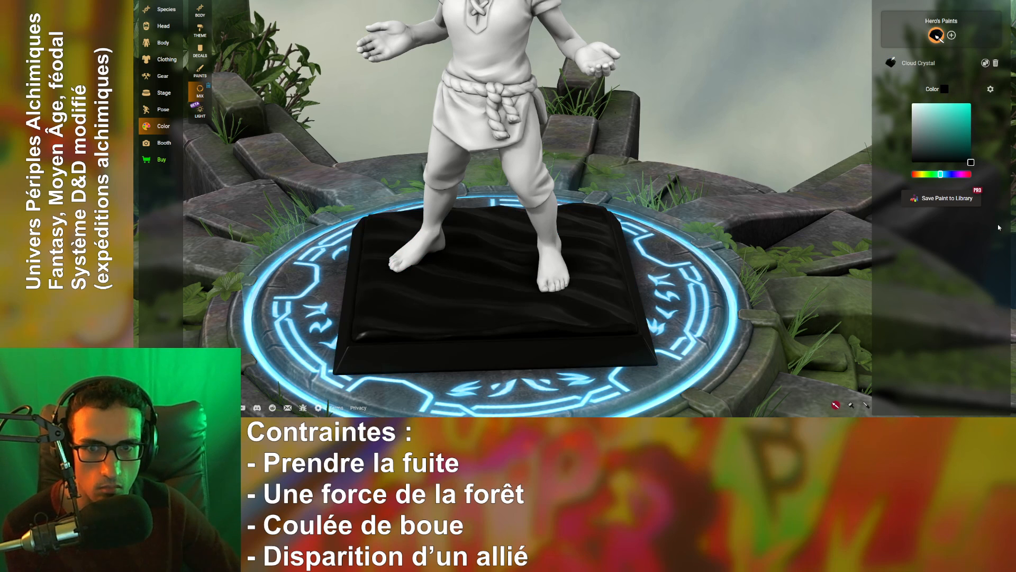
left_click_drag(1014, 180, 1013, 115)
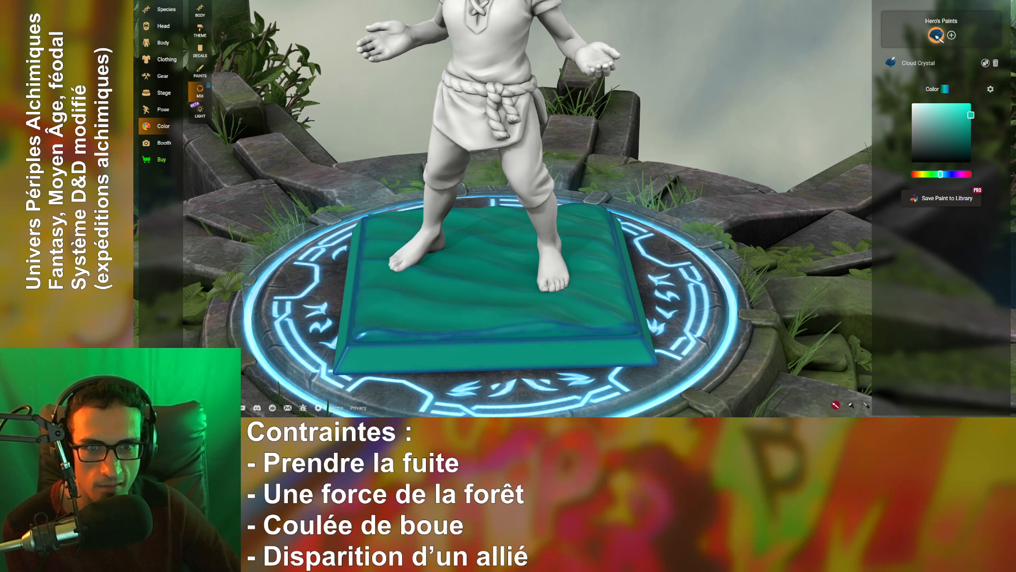
- Try the torso with gnarled, lumpy arms, then switch to the smooth-armed torso listed beside the Insectoid Torso
scroll(750, 183, "down", 4)
left_click_drag(741, 186, 729, 166)
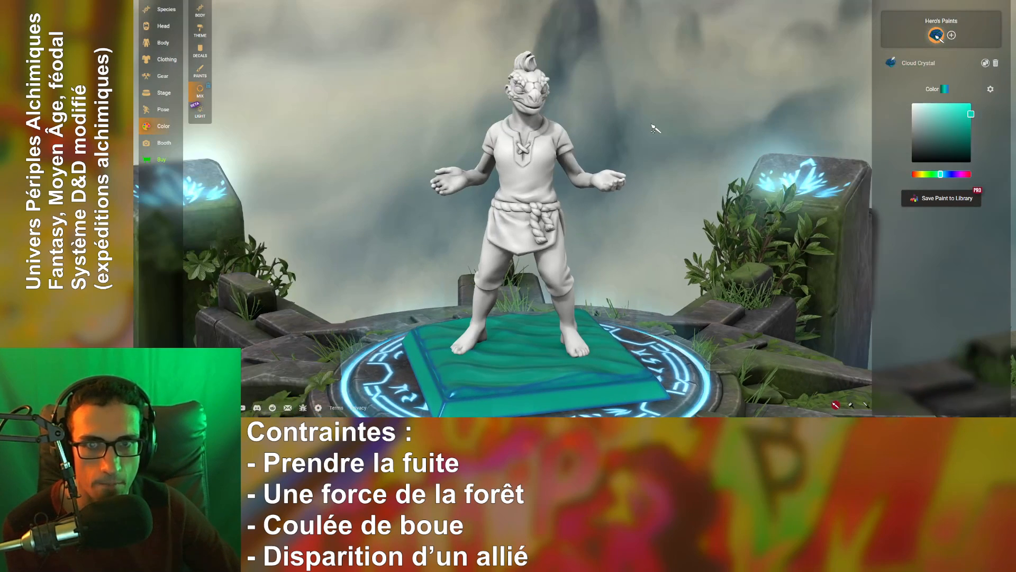
right_click_drag(656, 128, 671, 148)
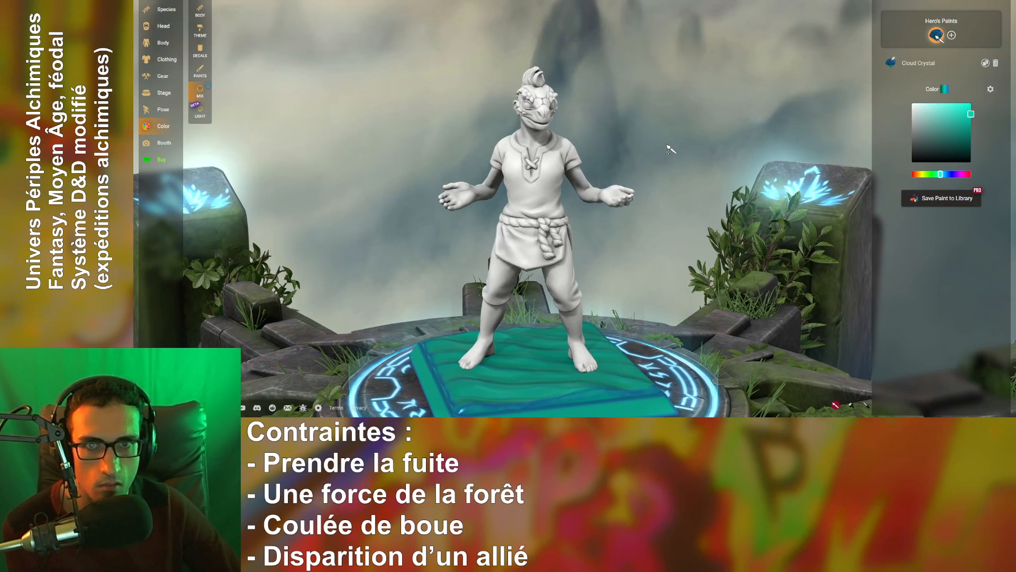
left_click(163, 48)
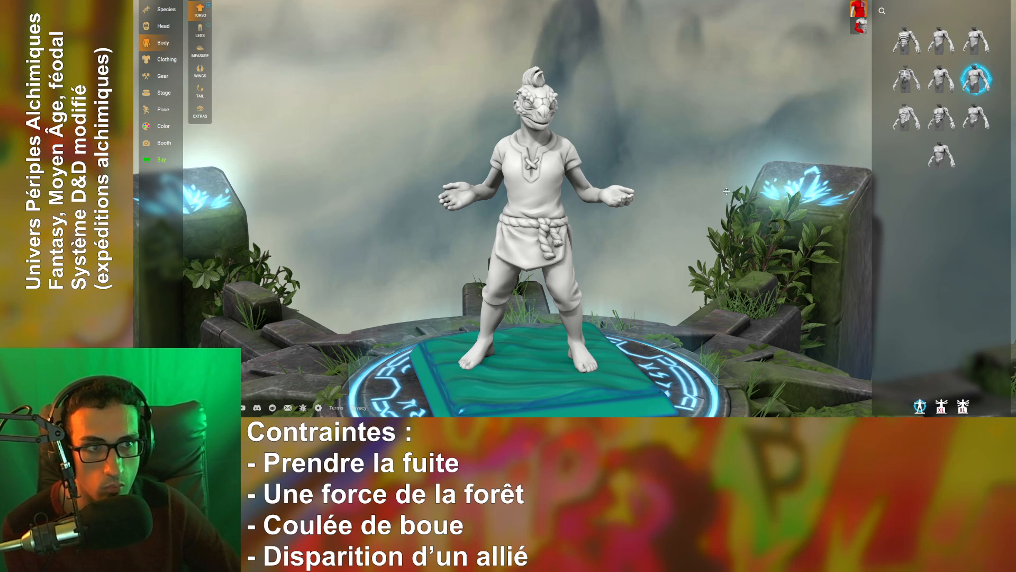
scroll(727, 192, "up", 5)
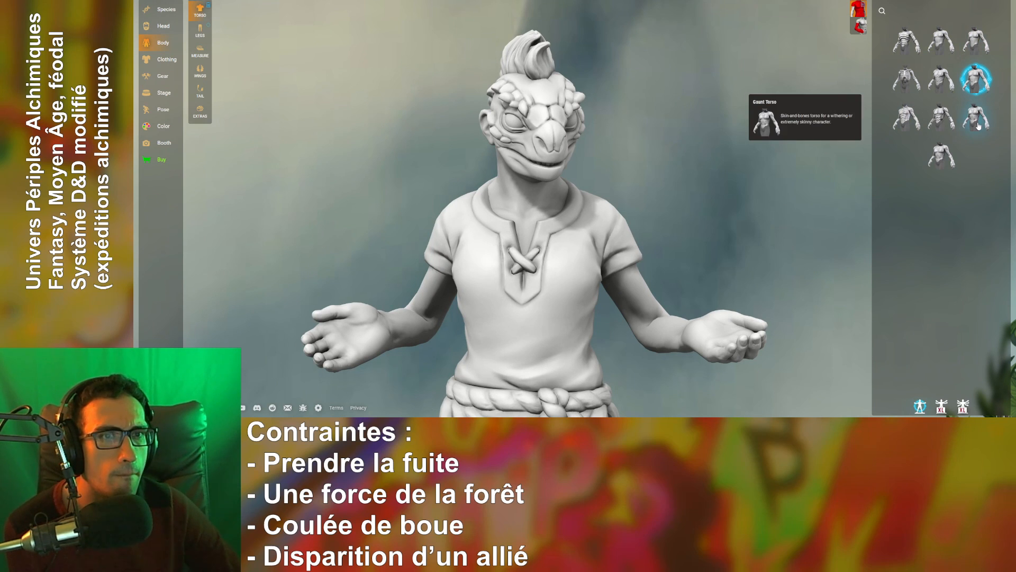
left_click(946, 79)
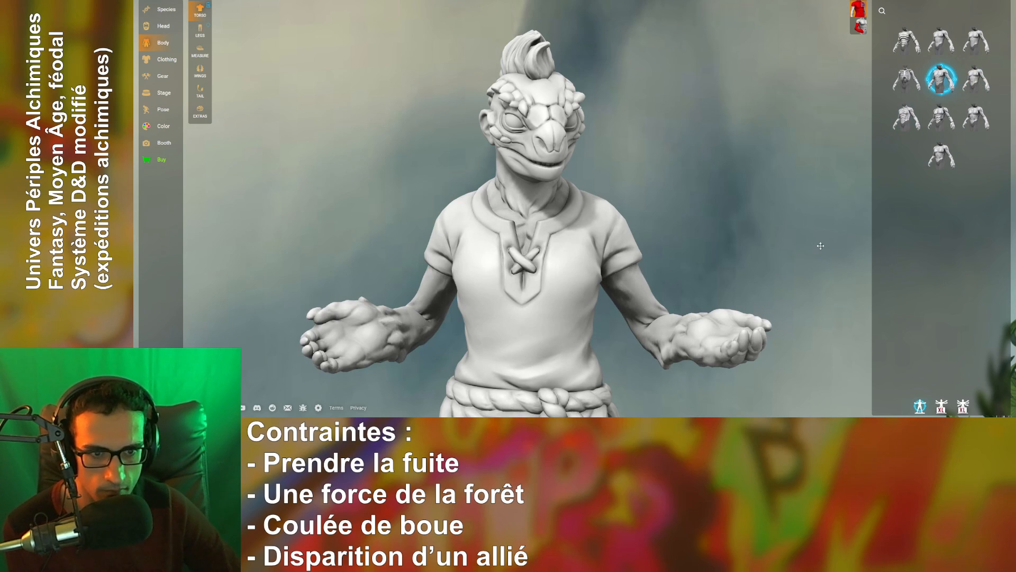
left_click_drag(821, 246, 851, 182)
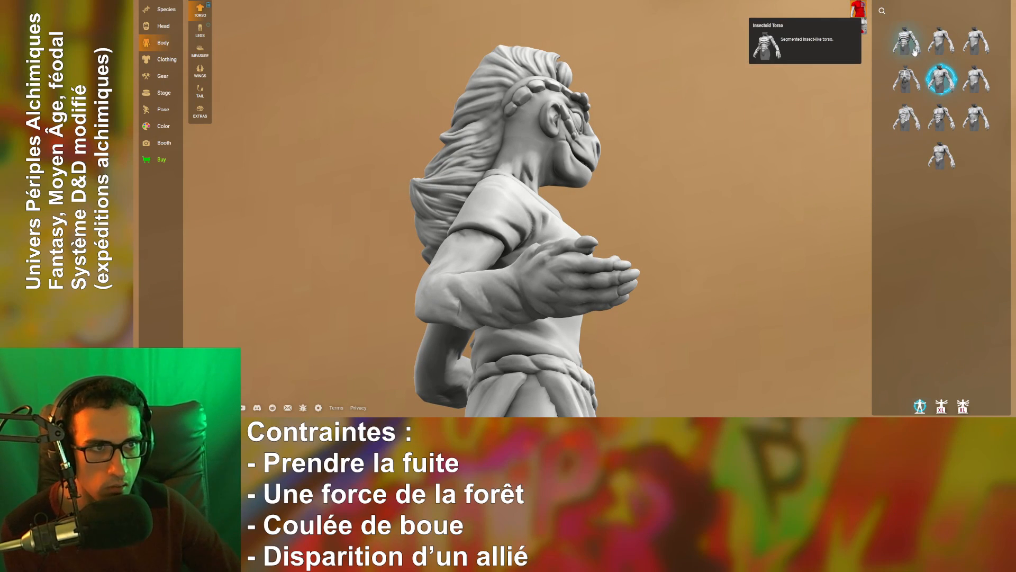
left_click(942, 42)
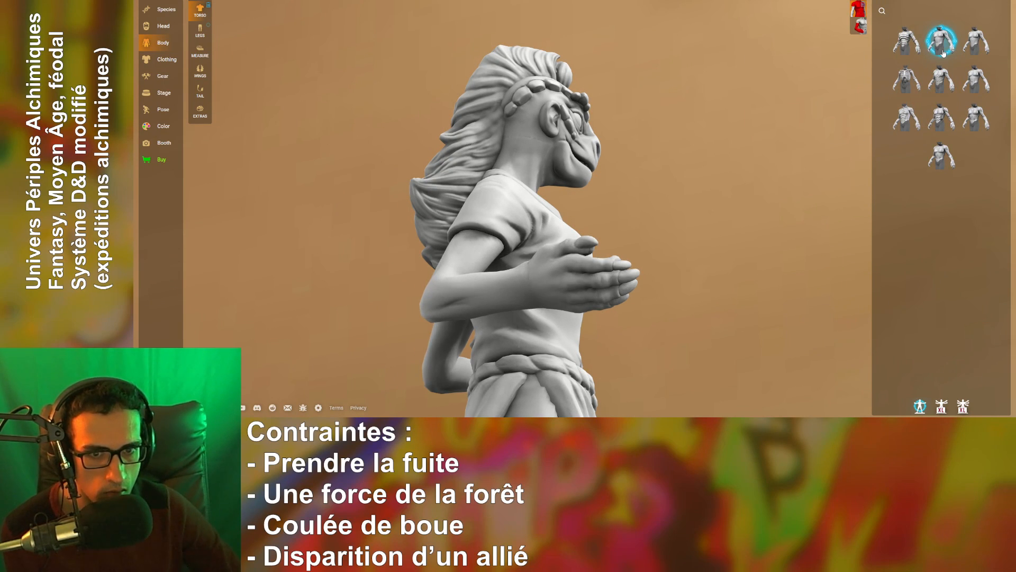
- Try the second flame-like hand option on one arm, then swap it for the Blazing Hand
left_click_drag(787, 210, 571, 219)
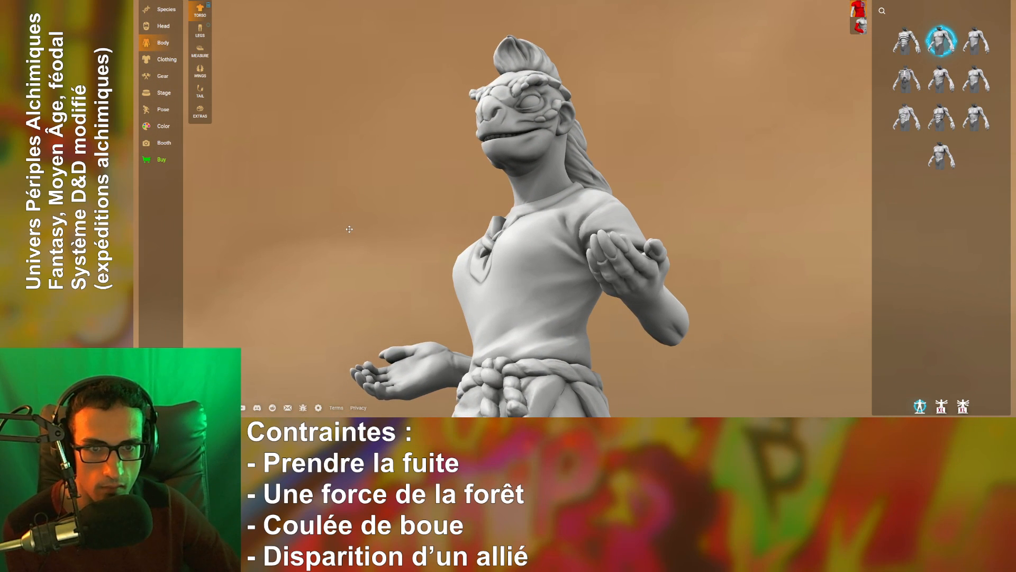
left_click_drag(613, 265, 1013, 179)
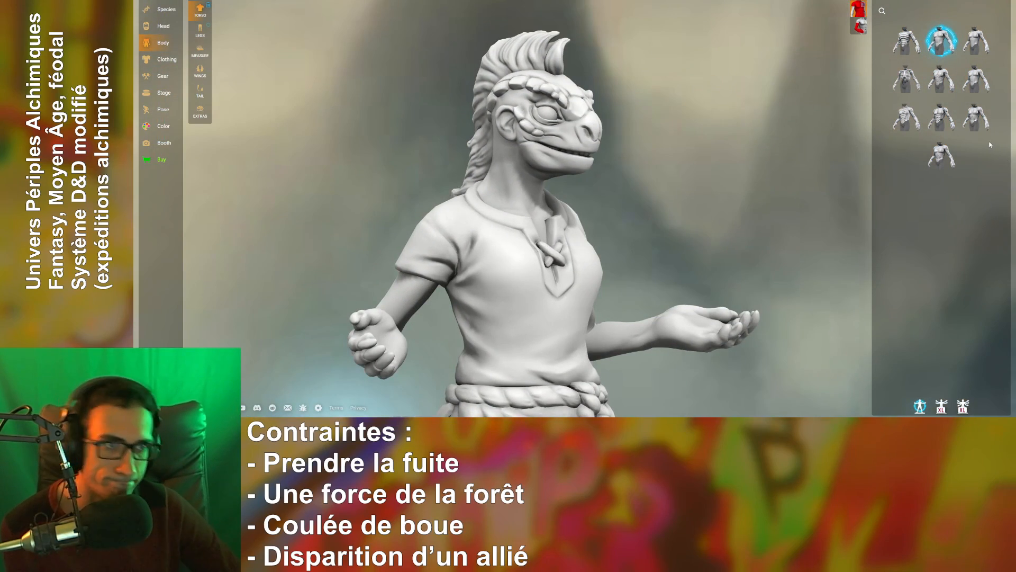
left_click(860, 26)
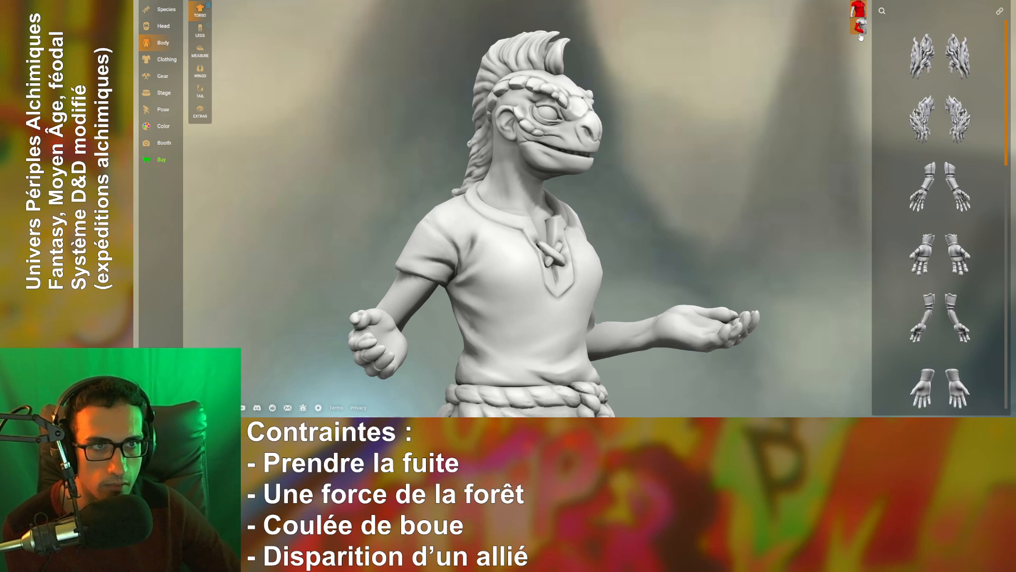
left_click(927, 114)
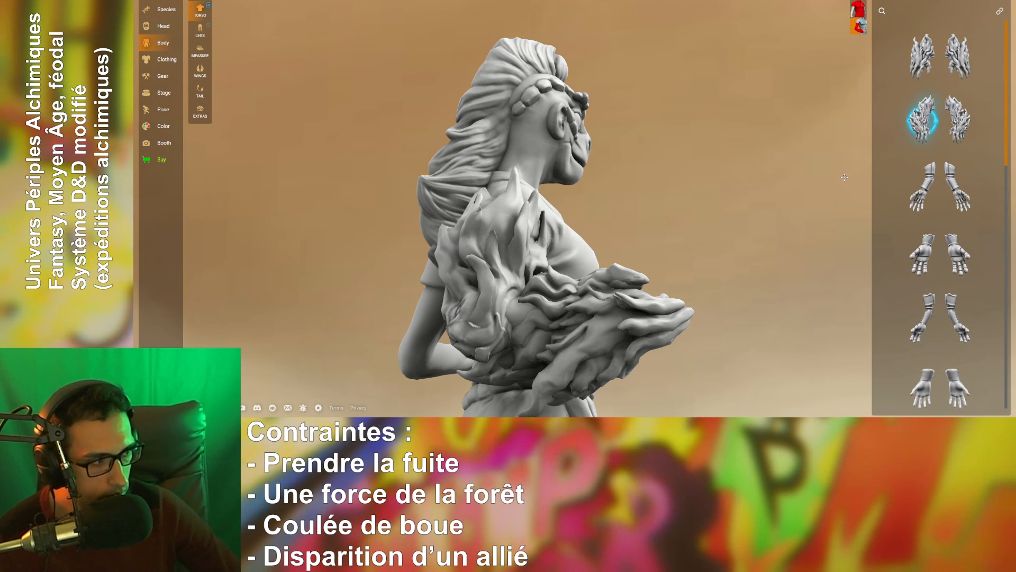
scroll(707, 252, "down", 4)
mouse_move(706, 252)
left_mouse_down()
mouse_move(593, 260)
mouse_move(778, 259)
mouse_move(693, 257)
left_mouse_up()
left_click(921, 62)
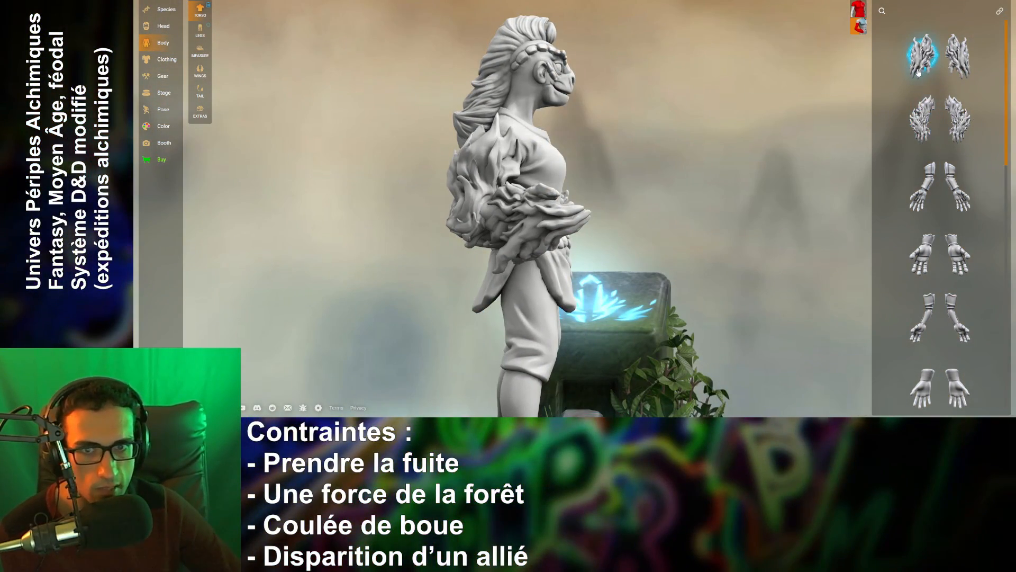
left_click_drag(773, 146, 616, 205)
- Look through the remaining arm and hand prosthetics, then remove the Blazing Hand to restore the normal hand
mouse_move(911, 254)
scroll(910, 255, "down", 3)
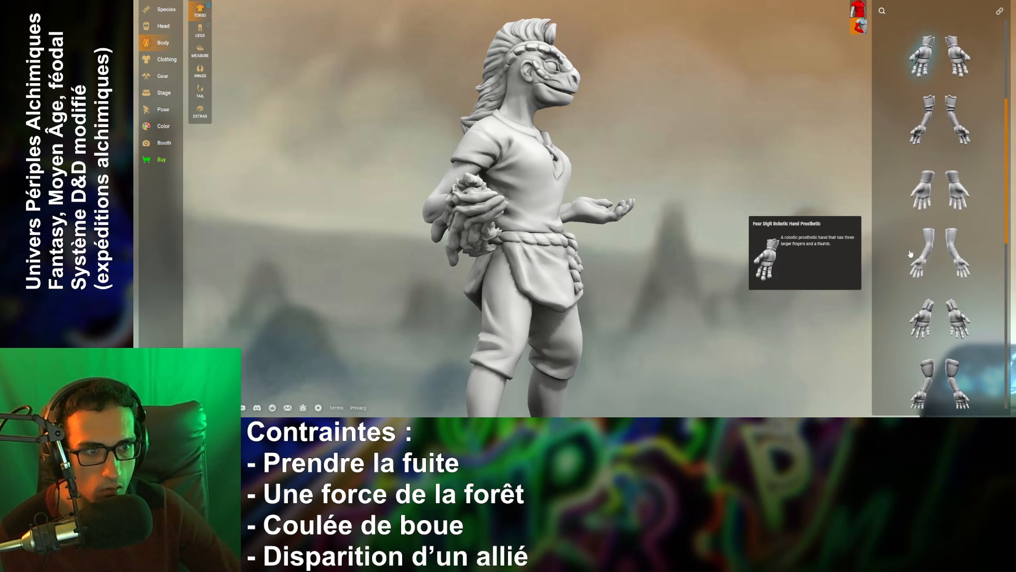
scroll(910, 254, "down", 4)
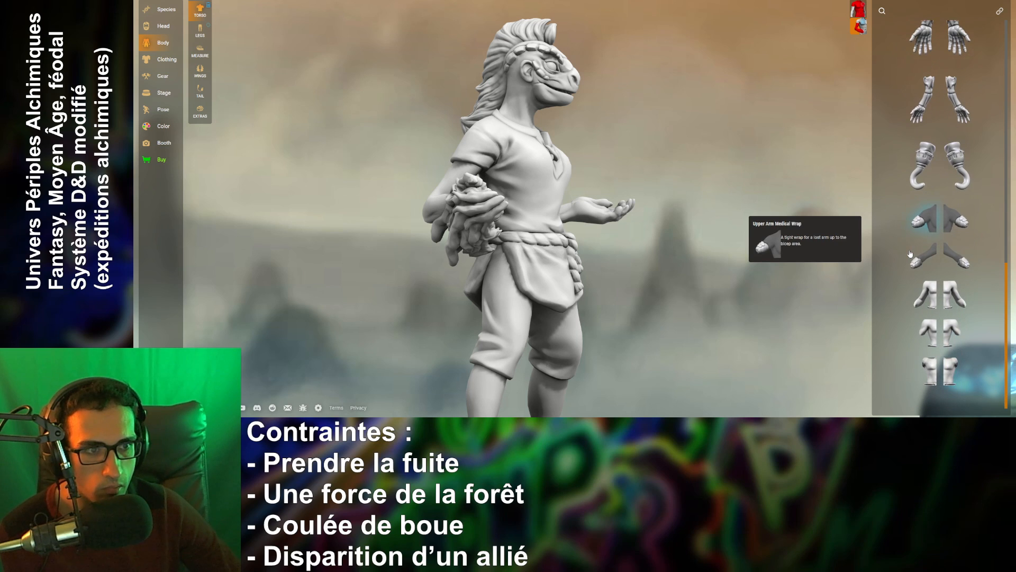
scroll(910, 253, "up", 8)
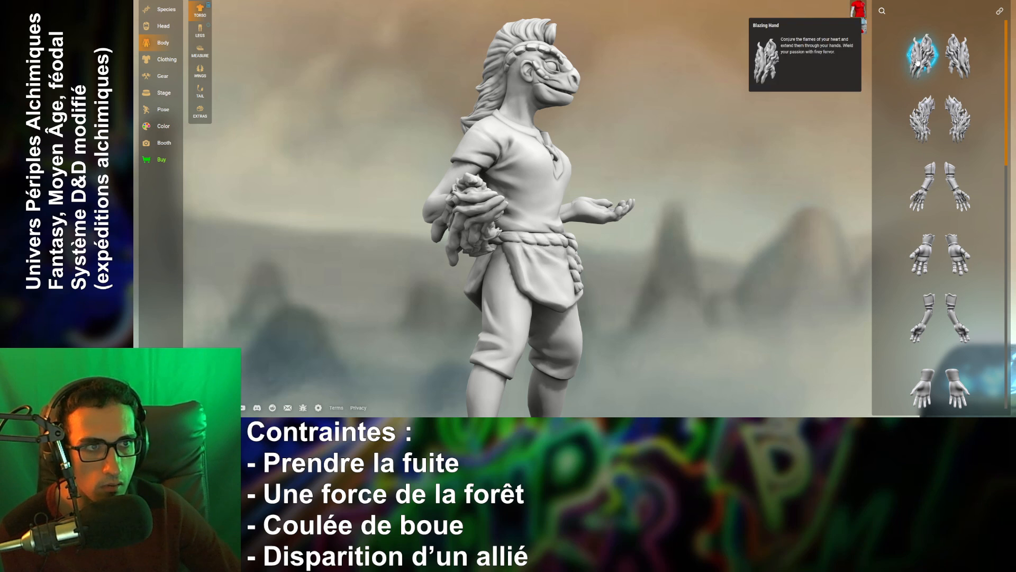
left_click(858, 27)
left_click_drag(740, 177, 822, 180)
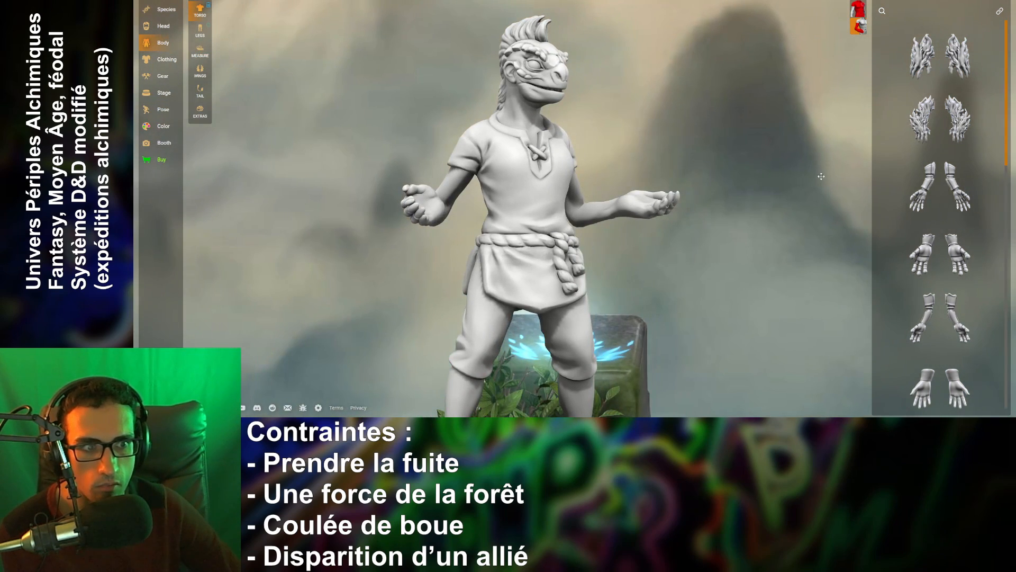
left_click_drag(646, 179, 847, 160)
- Try the torso with four and six arms, then return it to two arms
left_click(858, 9)
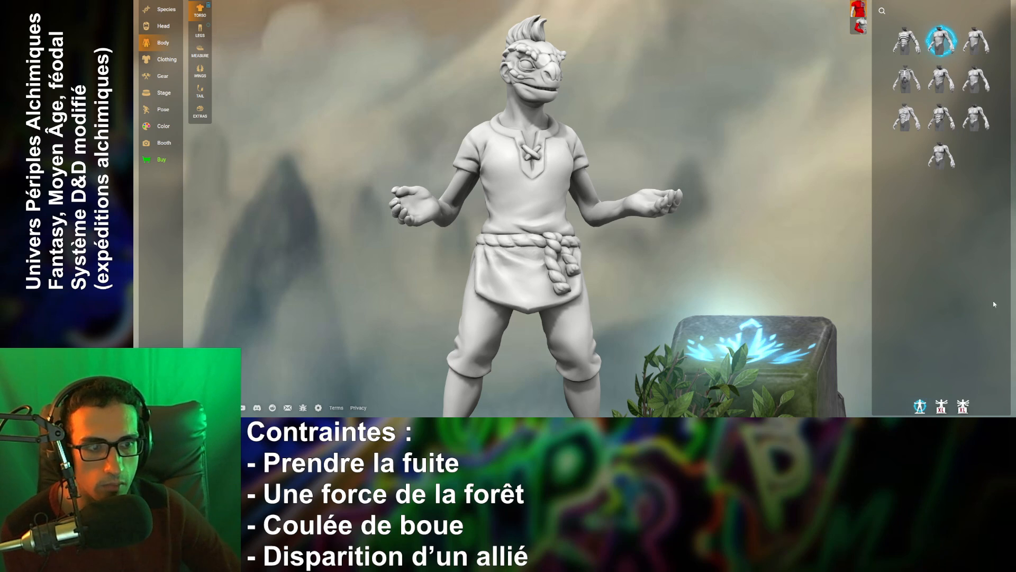
left_click(942, 406)
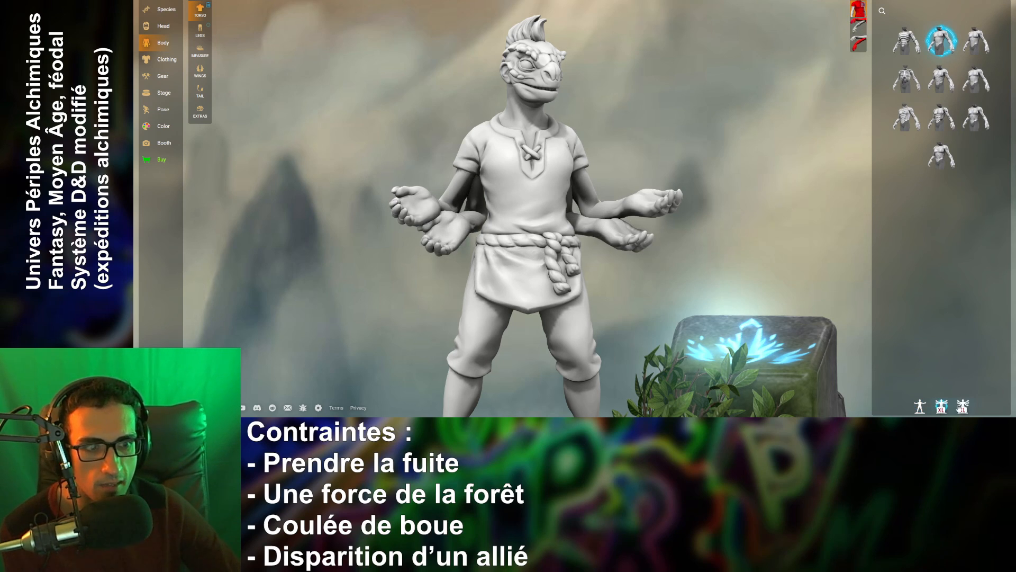
left_click(963, 407)
mouse_move(709, 247)
left_mouse_down()
mouse_move(1015, 258)
mouse_move(690, 246)
left_mouse_up()
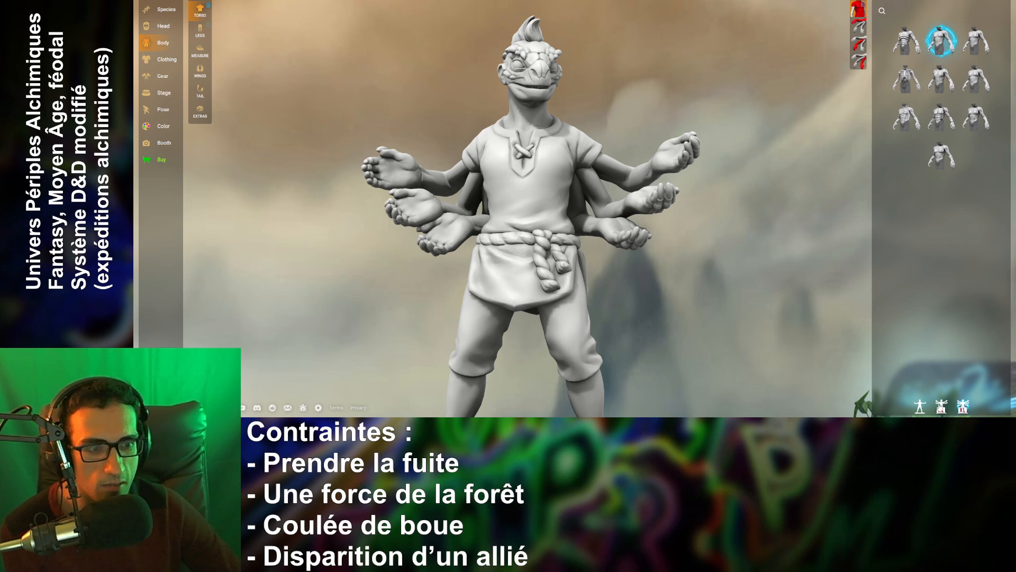
left_click(920, 410)
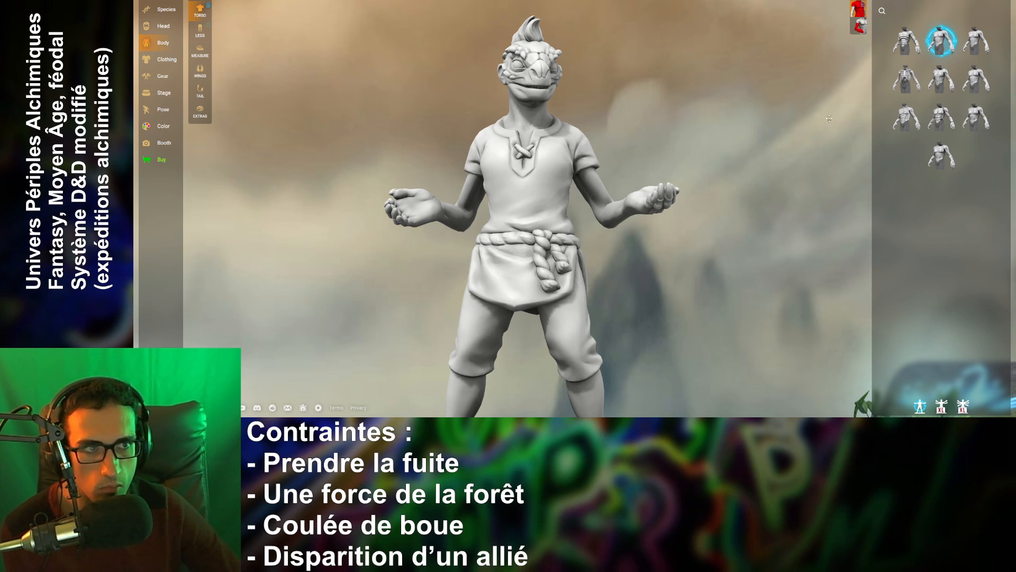
- Remove the smooth-armed torso and put the same one back on the figure
left_click(939, 46)
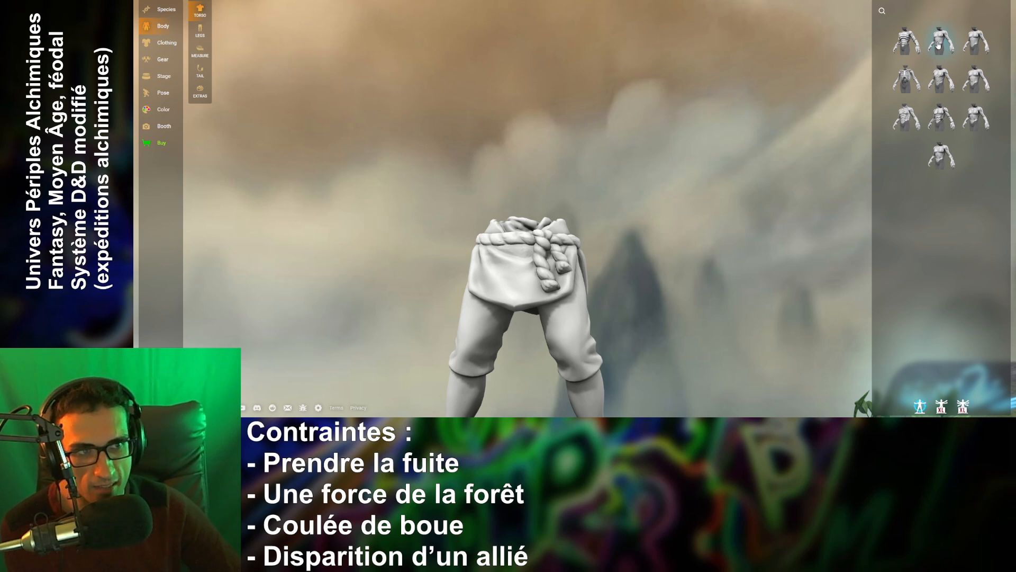
left_click(941, 42)
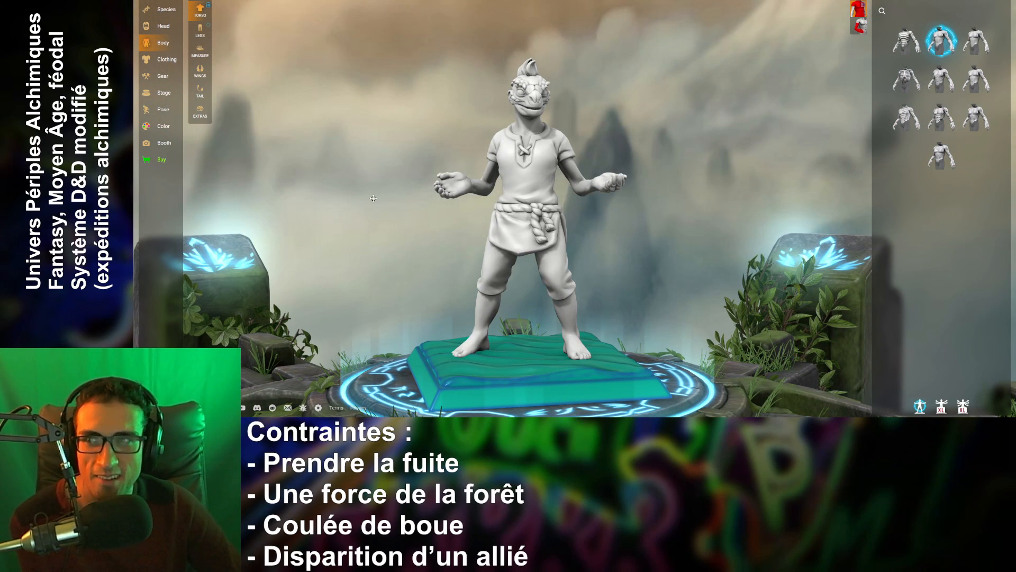
scroll(293, 112, "up", 3)
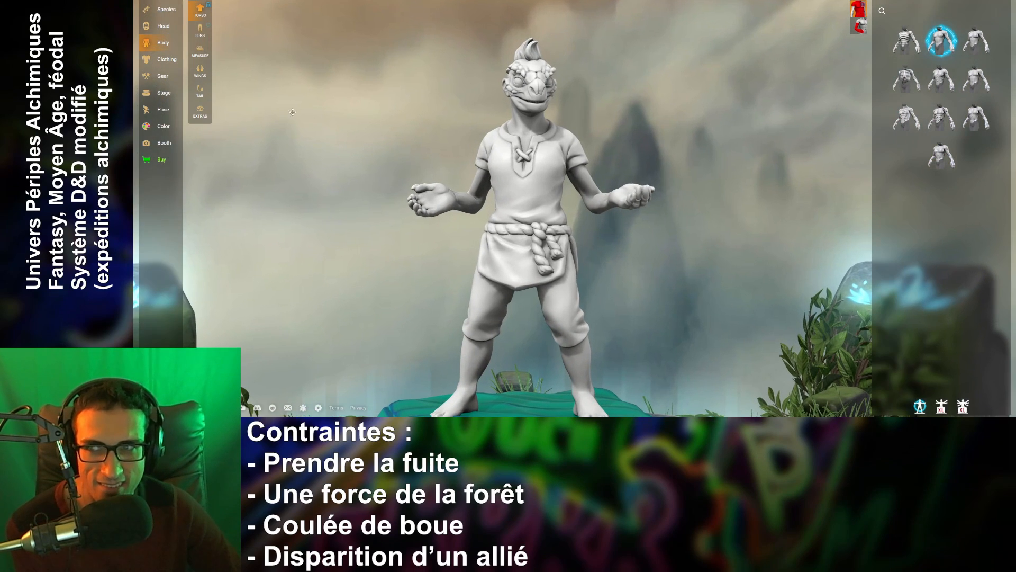
- Compare the last two clawed leg options, then keep the large-taloned, scaly-footed legs at the end of the last full row
left_click(199, 30)
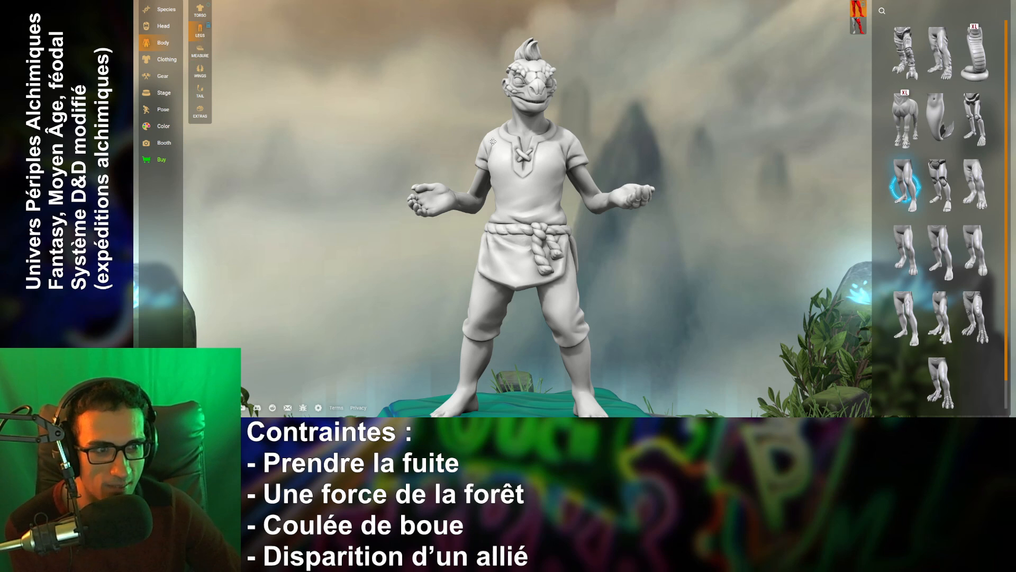
scroll(639, 189, "down", 3)
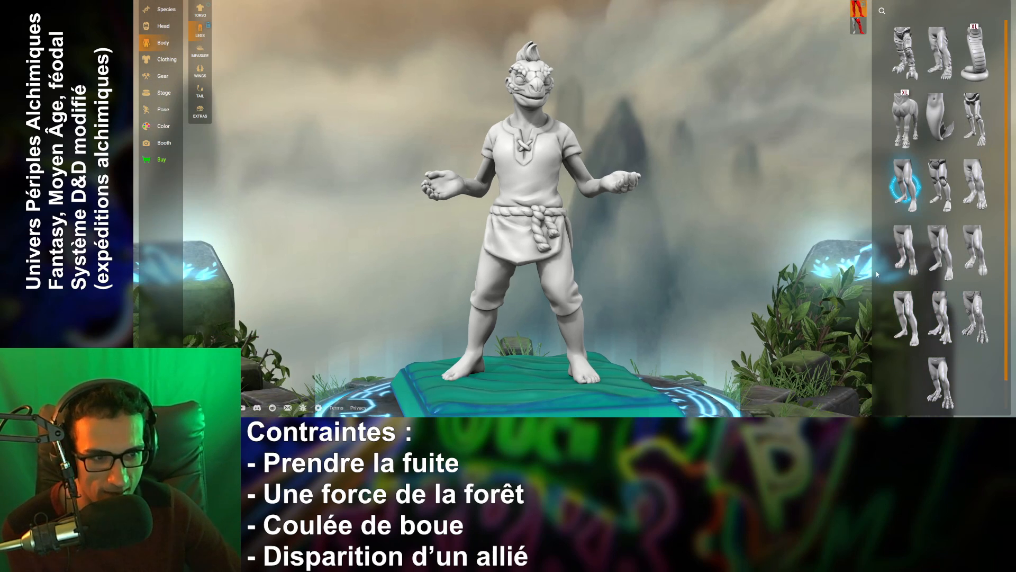
left_click(980, 341)
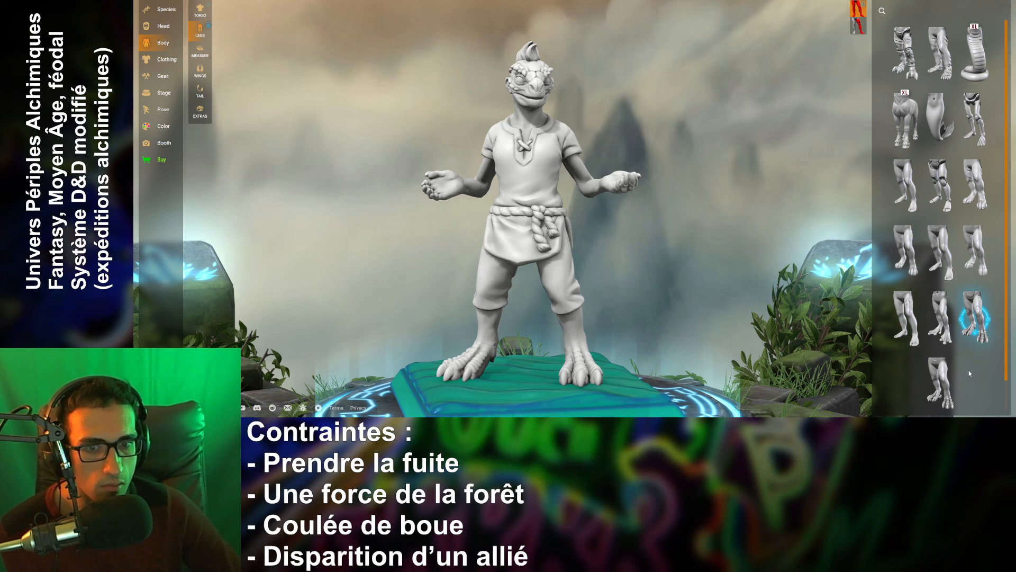
left_click(935, 379)
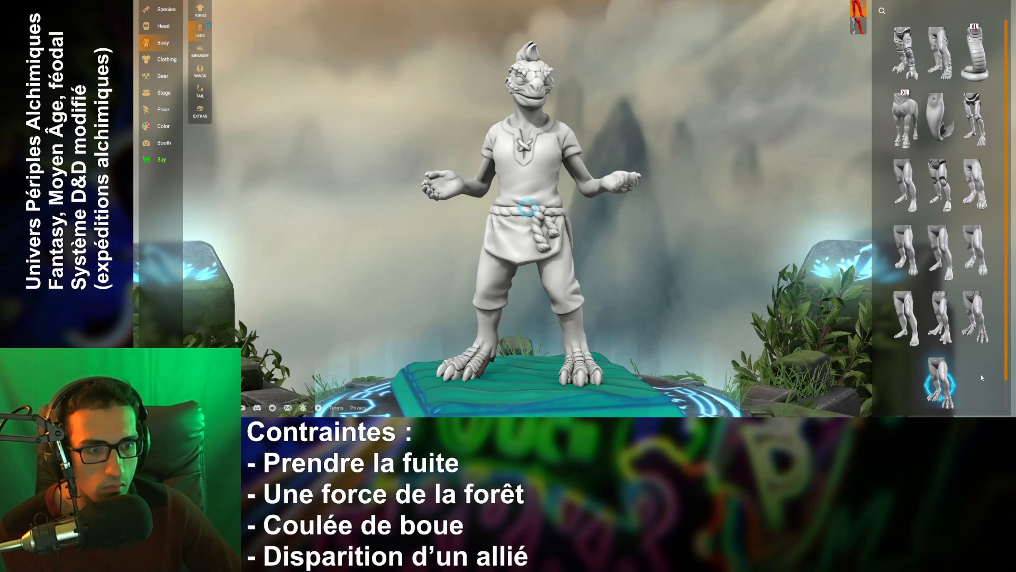
left_click_drag(736, 323, 637, 350)
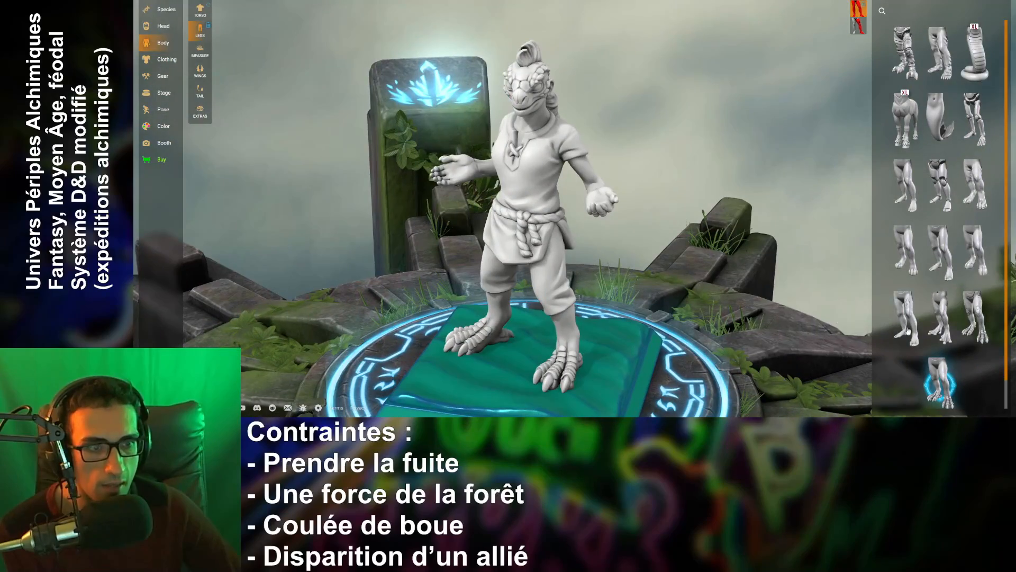
left_click(983, 341)
left_click_drag(752, 328, 843, 317)
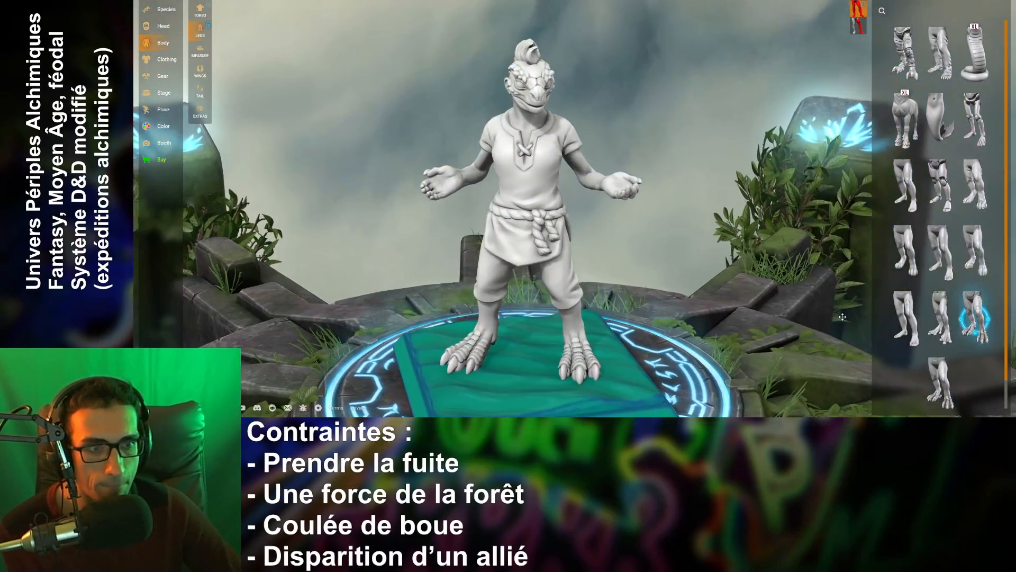
left_click_drag(644, 321, 537, 354)
left_click_drag(597, 357, 675, 346)
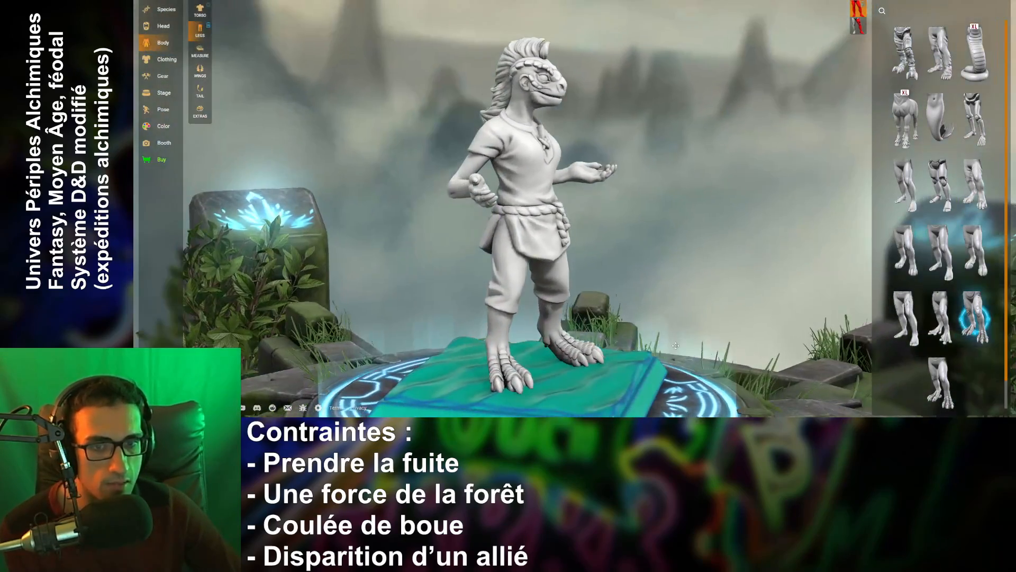
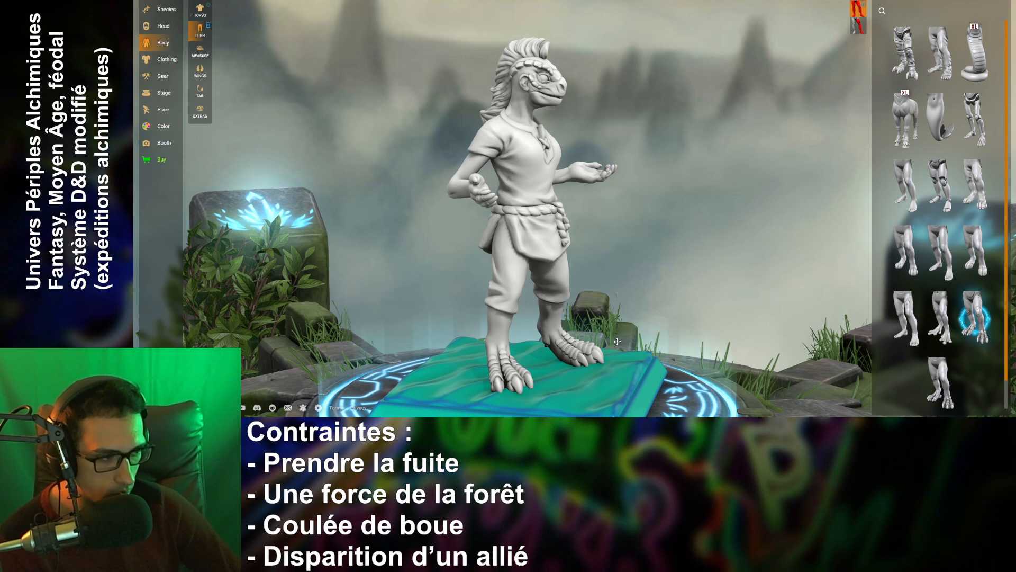
- Raise the body's height slightly, keep the head size at minimum and increase the arm weight to just under half
left_click(201, 53)
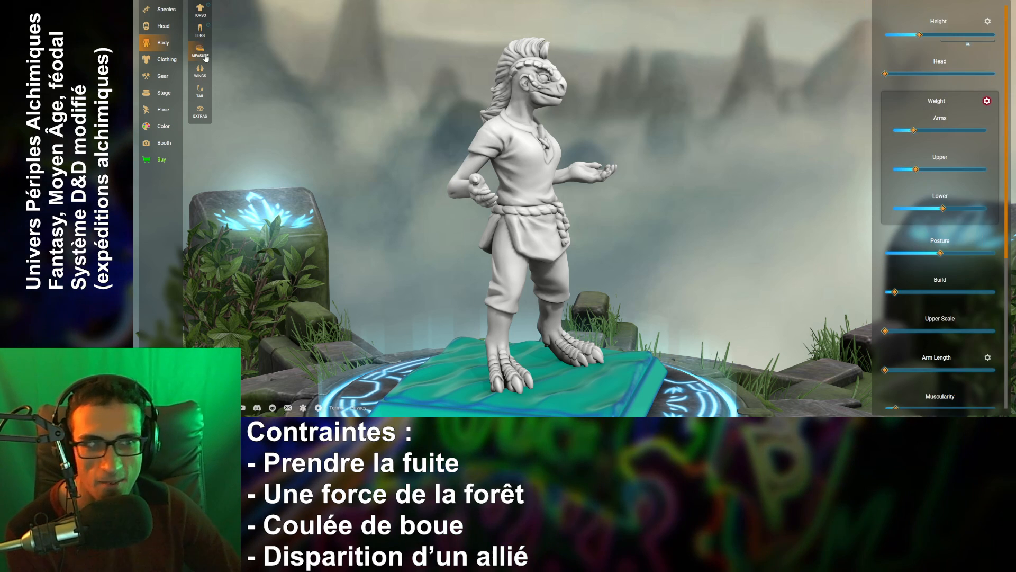
left_click_drag(657, 254, 532, 252)
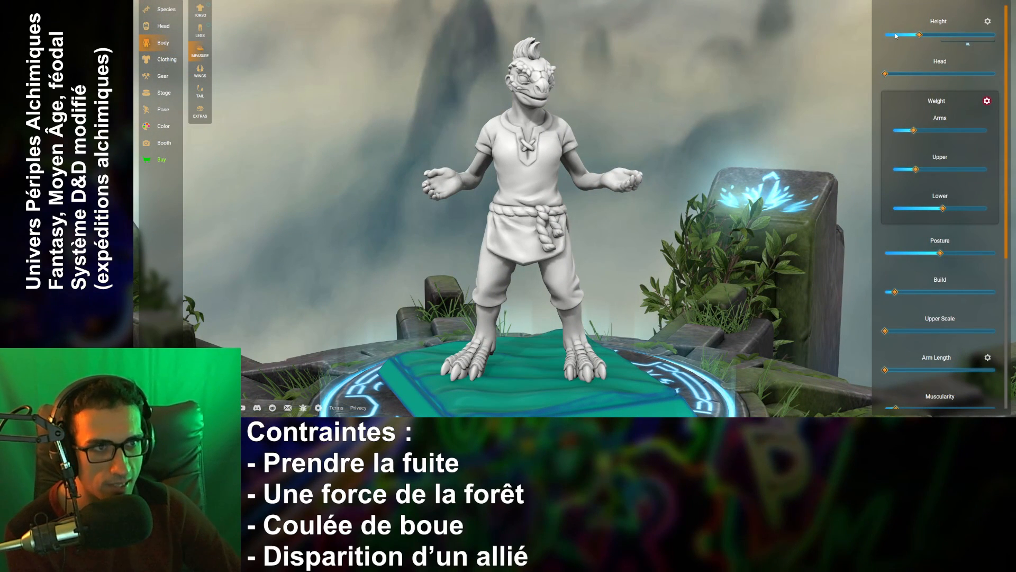
left_click_drag(919, 35, 925, 35)
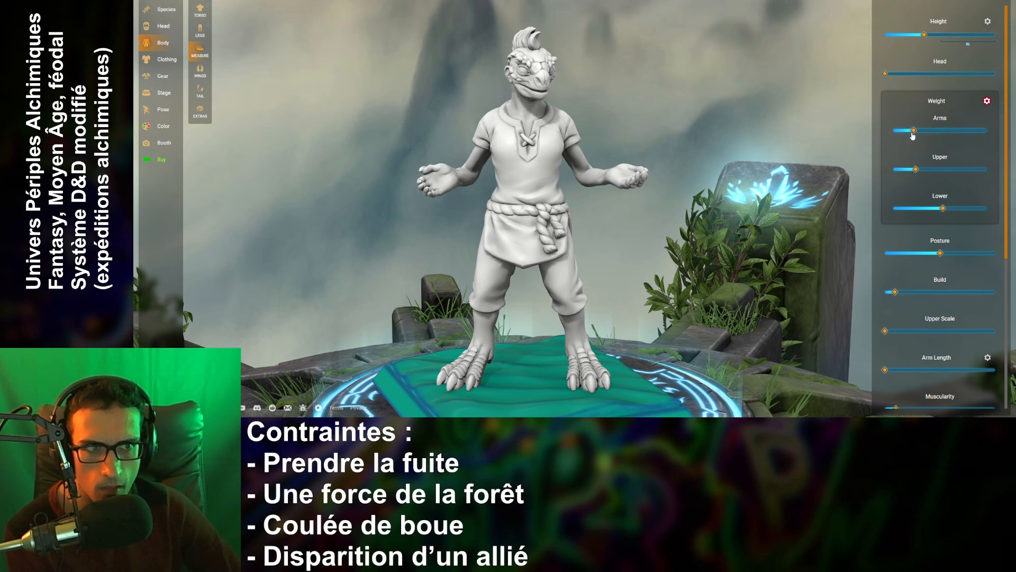
mouse_move(886, 75)
left_mouse_down()
mouse_move(995, 74)
mouse_move(885, 74)
left_mouse_up()
left_click_drag(913, 136, 933, 131)
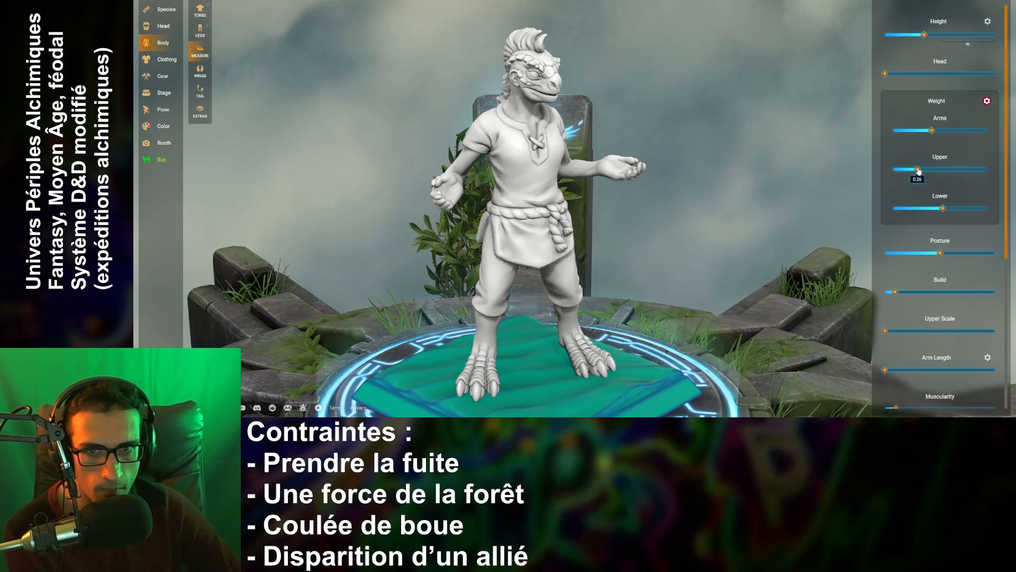
- Reduce the upper and lower body weight to the minimum
left_click_drag(916, 170, 892, 171)
left_click_drag(739, 195, 678, 192)
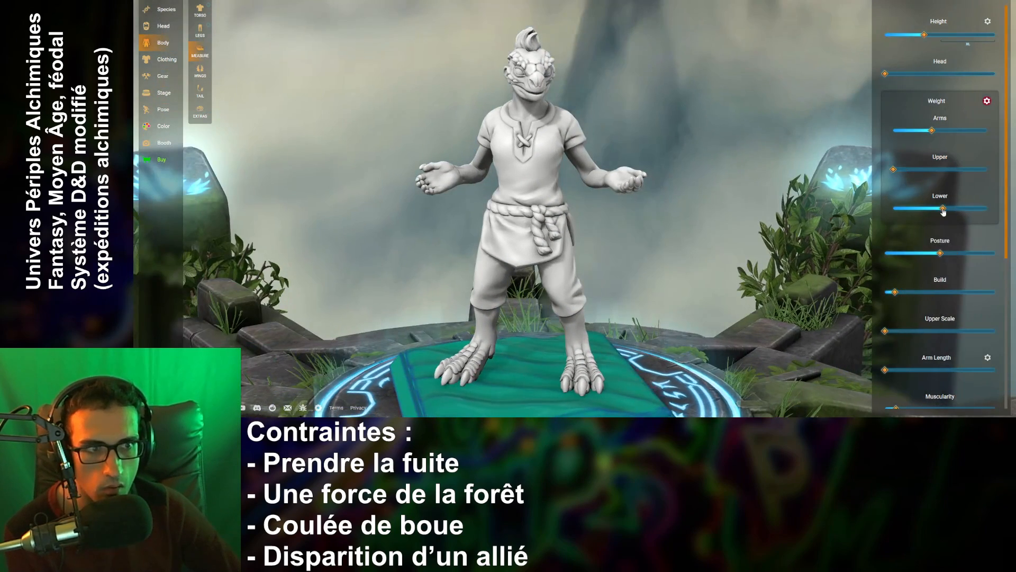
left_click_drag(944, 210, 879, 214)
left_click_drag(709, 233, 770, 247)
- Set the posture to its maximum and the build to its minimum
left_click_drag(944, 255, 995, 264)
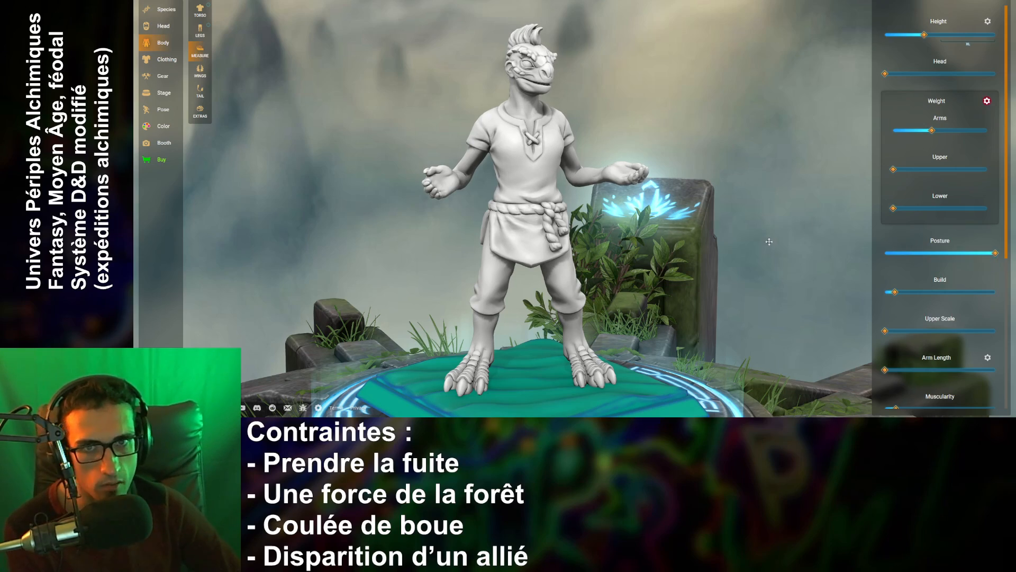
mouse_move(770, 242)
left_mouse_down()
mouse_move(636, 250)
mouse_move(787, 230)
left_mouse_up()
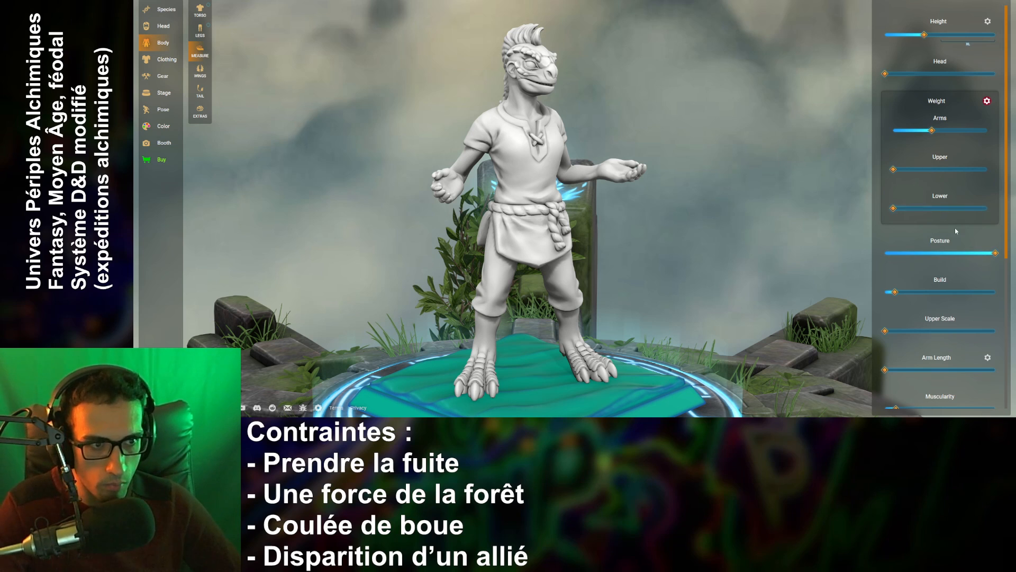
mouse_move(897, 293)
left_mouse_down()
mouse_move(912, 294)
mouse_move(882, 293)
left_mouse_up()
left_click_drag(727, 226, 674, 233)
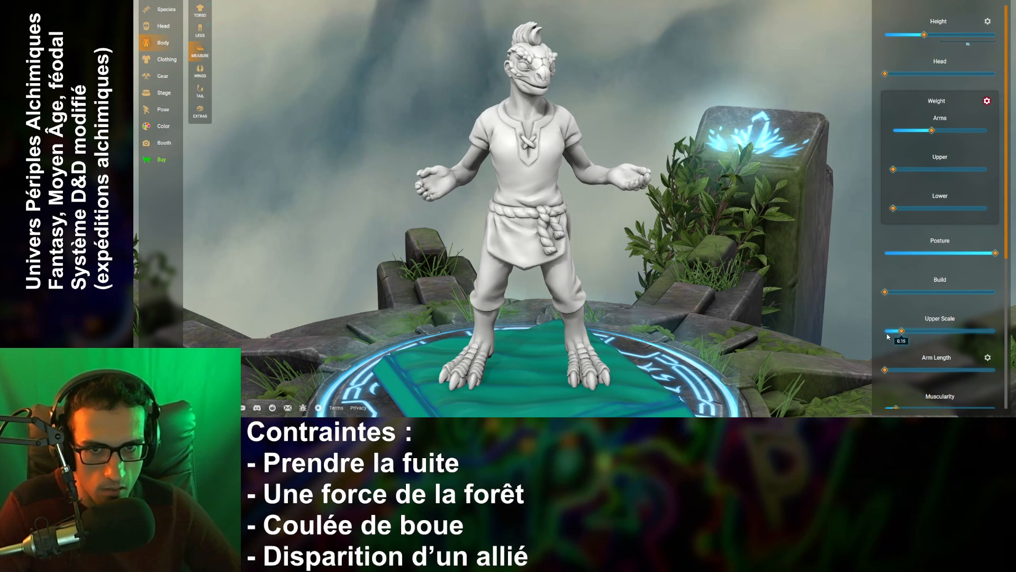
- Try adjusting the upper scale and arm length, then return both to their minimum
left_click_drag(884, 331, 640, 353)
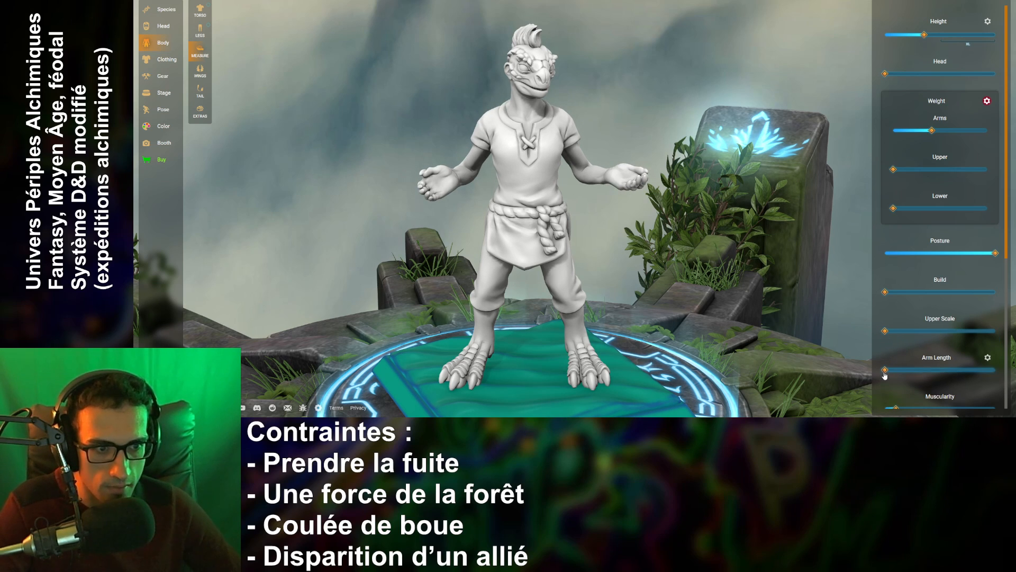
left_click_drag(885, 370, 836, 375)
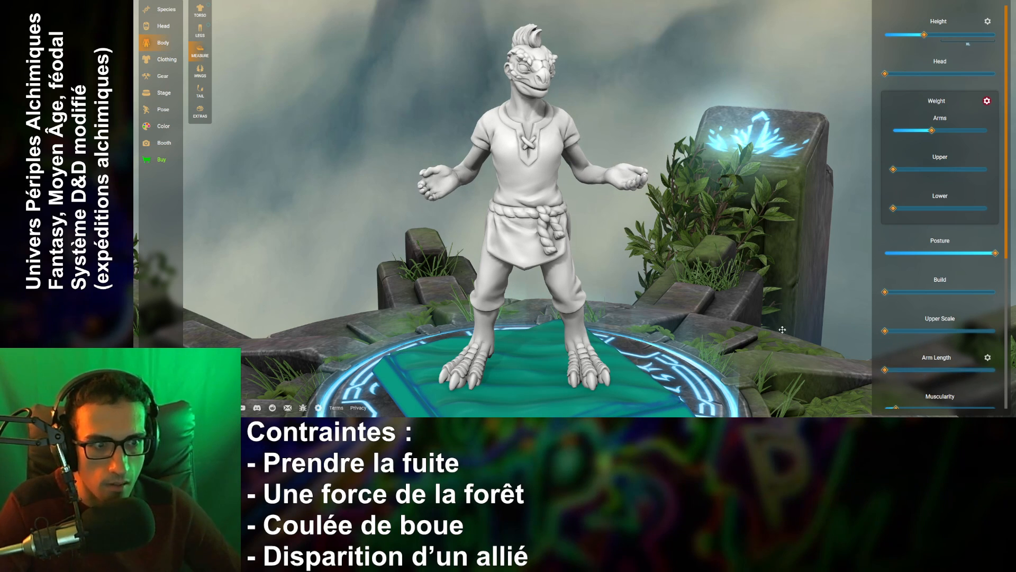
- Look up the Crolkrod's physical and racial traits in the rules document's race table, and return to the miniature editor
key("ctrl+Tab")
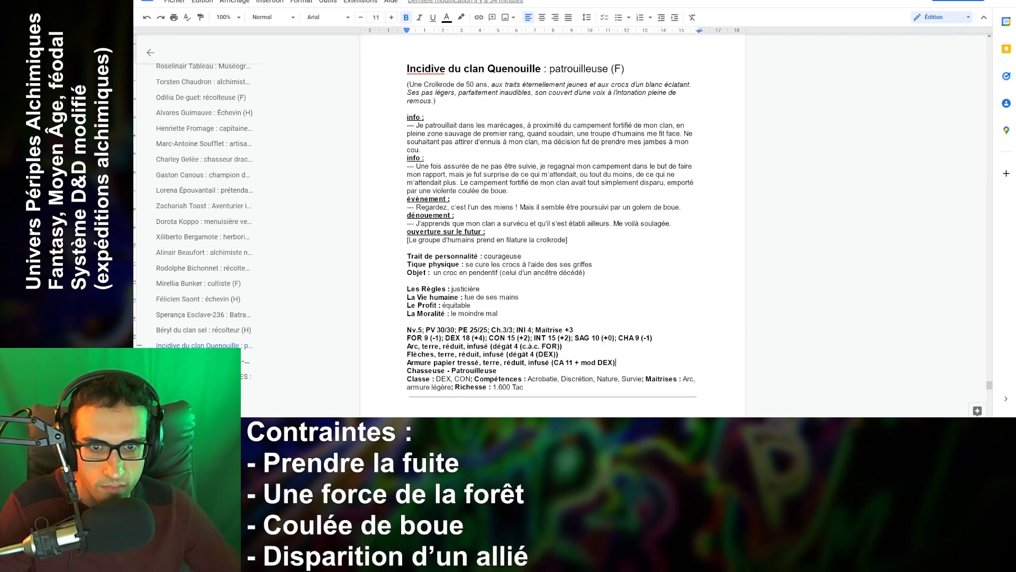
key("ctrl+Tab")
scroll(202, 231, "up", 3)
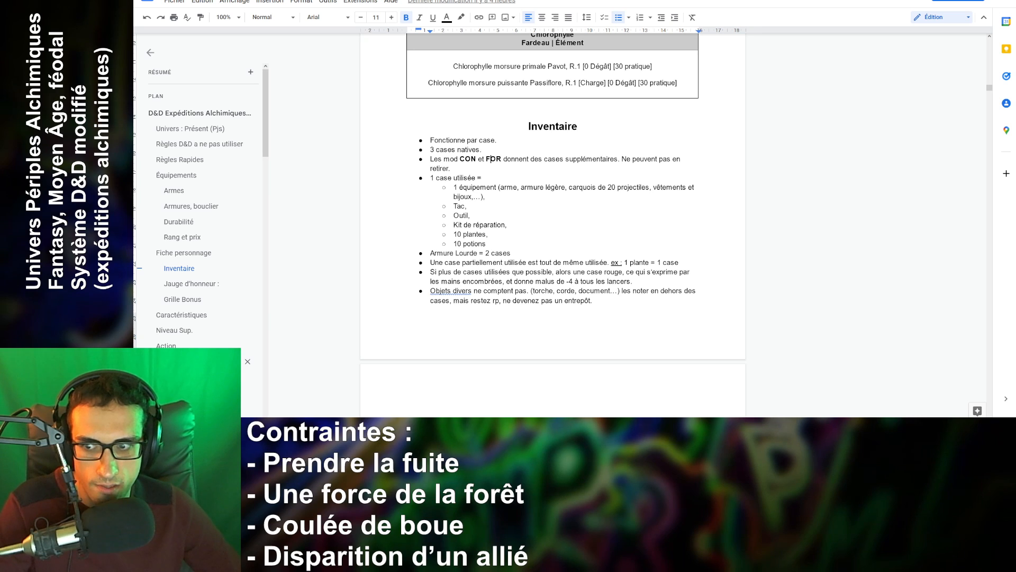
left_click(169, 345)
scroll(450, 272, "down", 8)
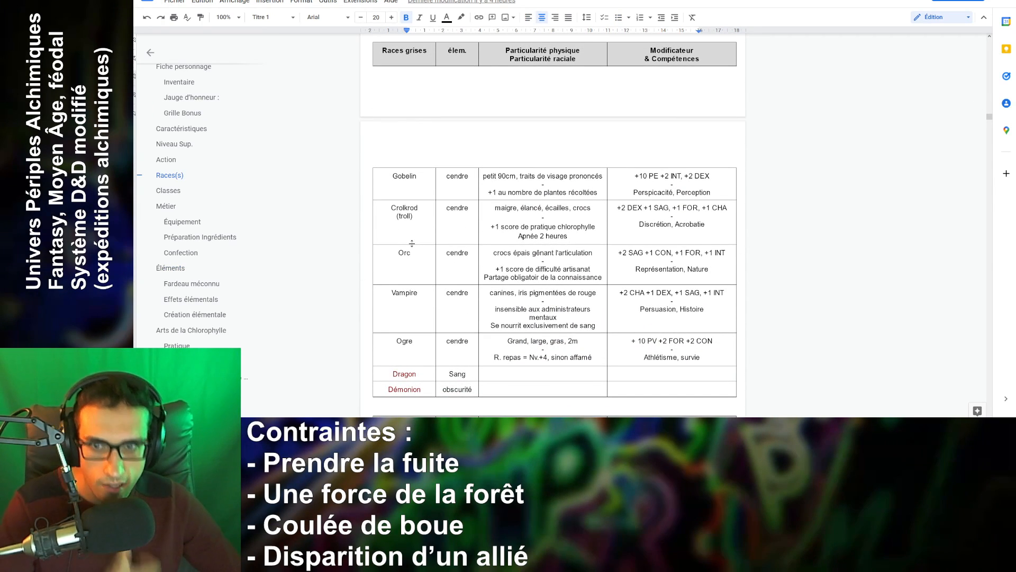
left_click(404, 207)
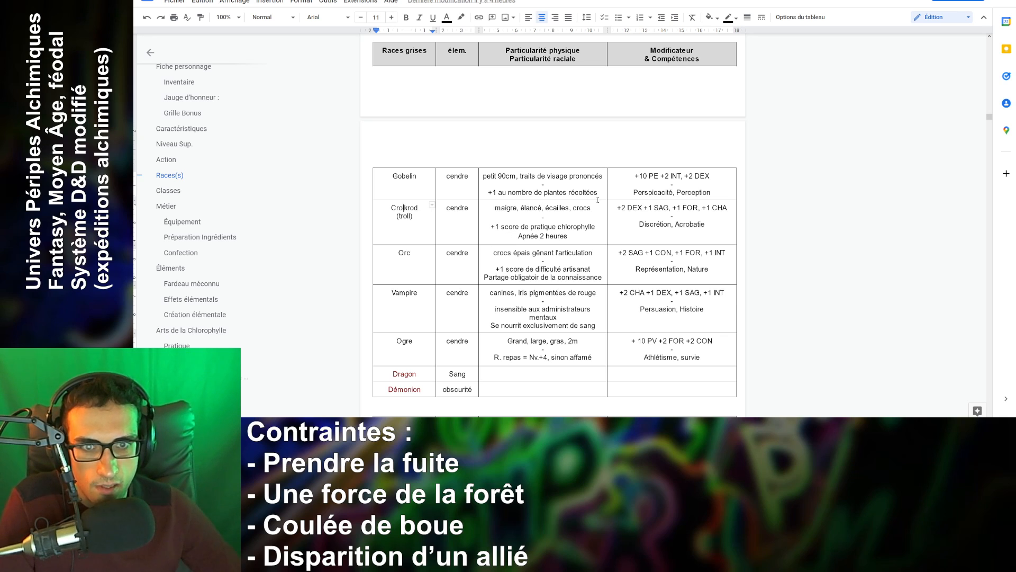
key("ctrl+Tab")
key("ctrl+Tab")
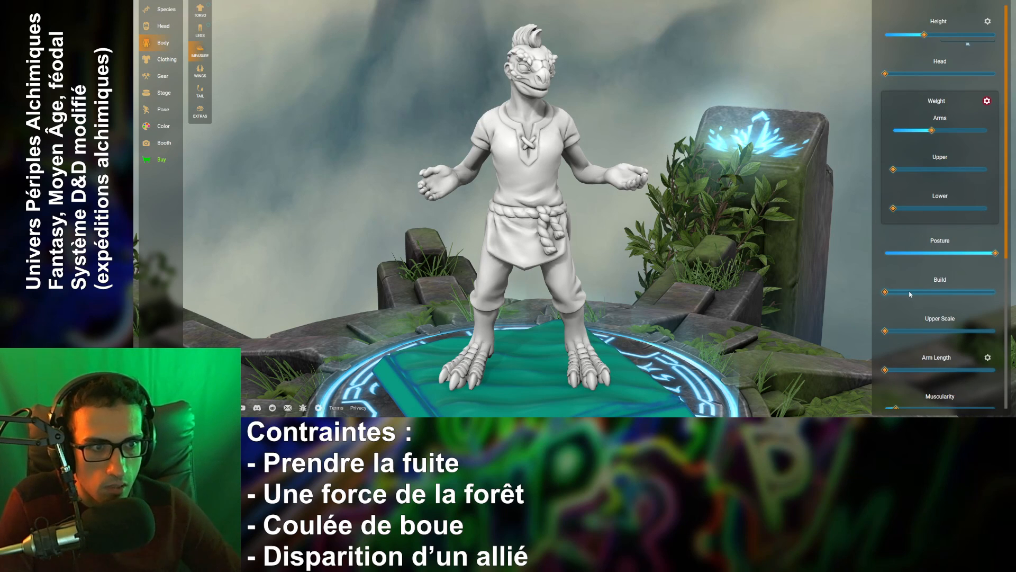
- Reduce the muscularity to the minimum and lower the bust to just over half
scroll(911, 295, "down", 1)
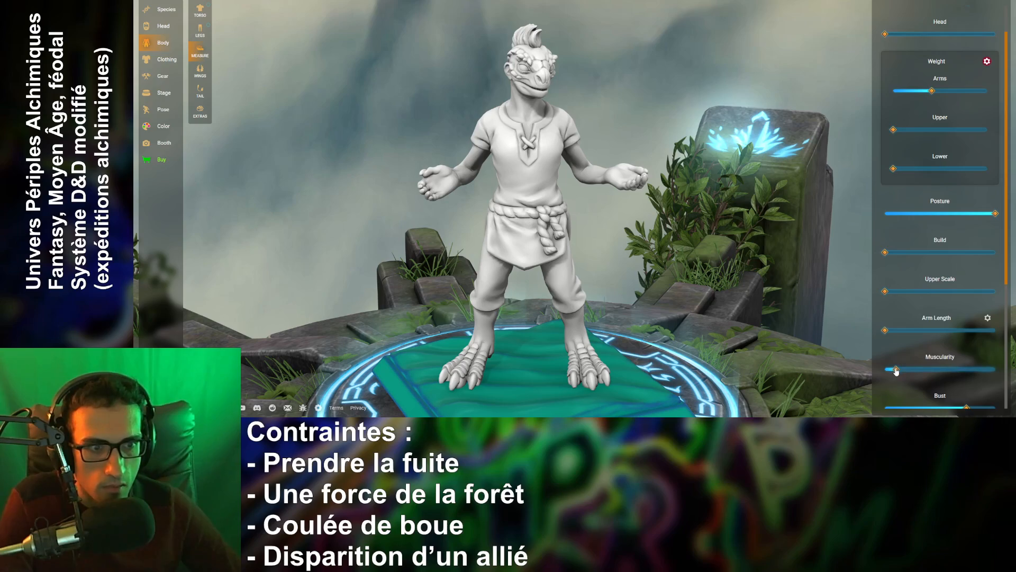
left_click_drag(896, 369, 884, 369)
left_click_drag(709, 324, 648, 284)
scroll(962, 352, "down", 2)
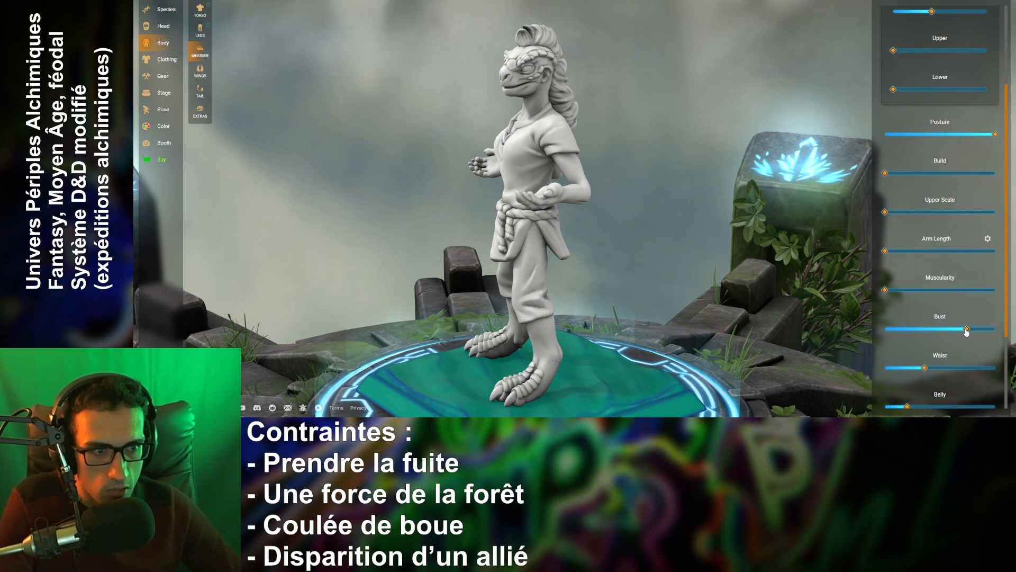
left_click_drag(966, 331, 946, 331)
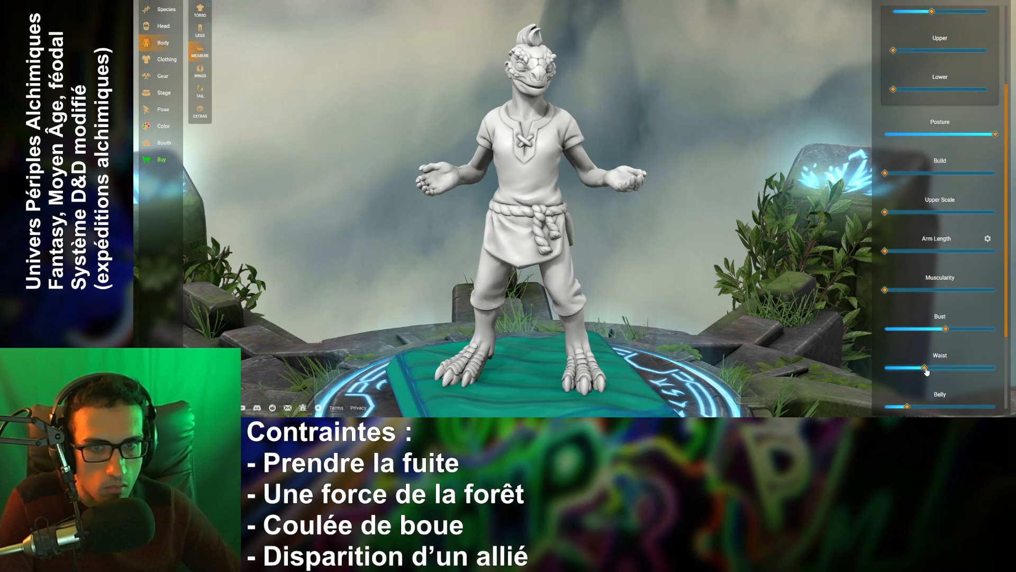
- Reduce the waist very slightly and raise the curves to a little above half
mouse_move(925, 367)
left_mouse_down()
mouse_move(911, 368)
mouse_move(923, 374)
left_mouse_up()
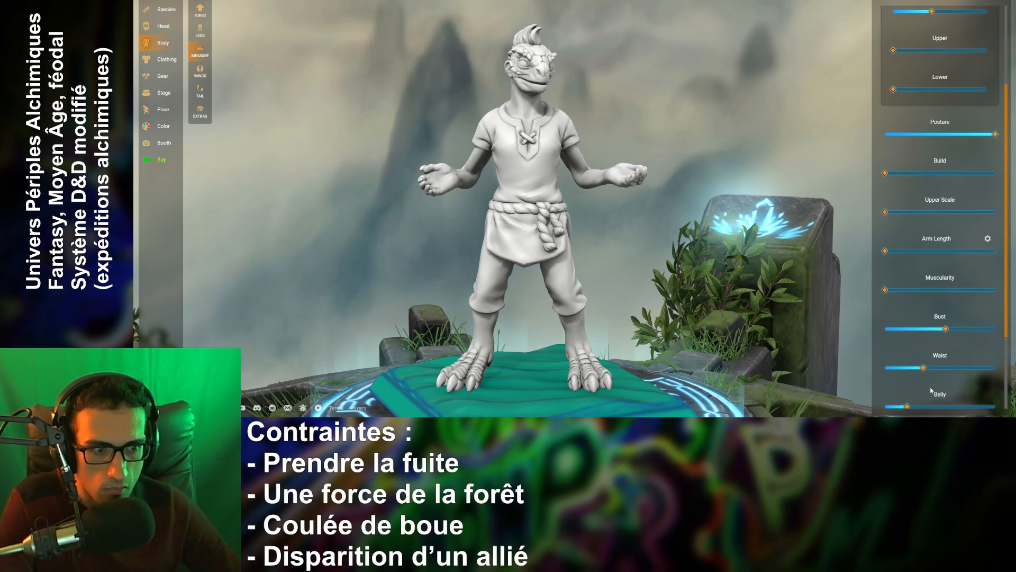
scroll(931, 390, "down", 2)
left_click_drag(619, 295, 704, 296)
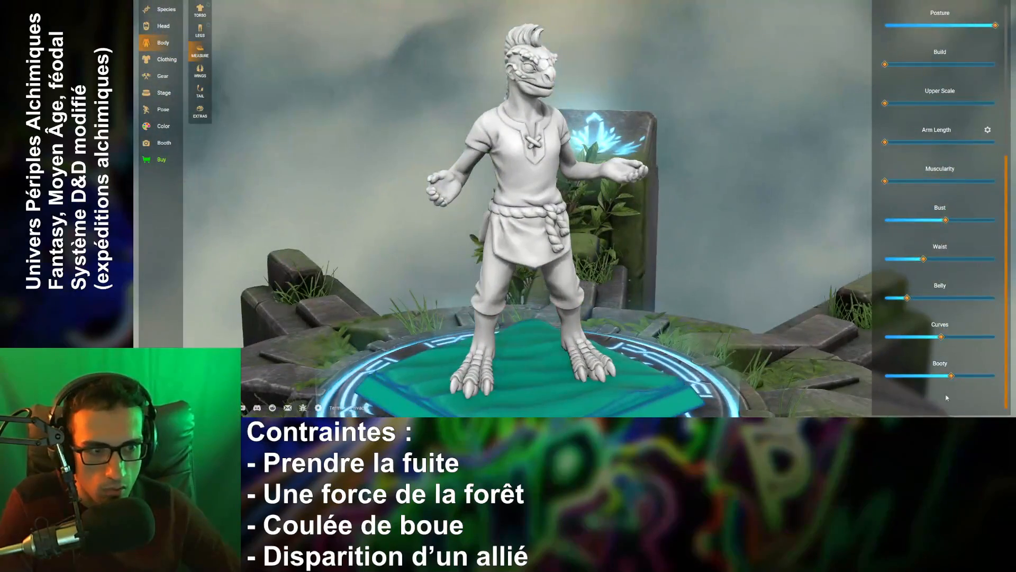
left_click_drag(728, 330, 660, 315)
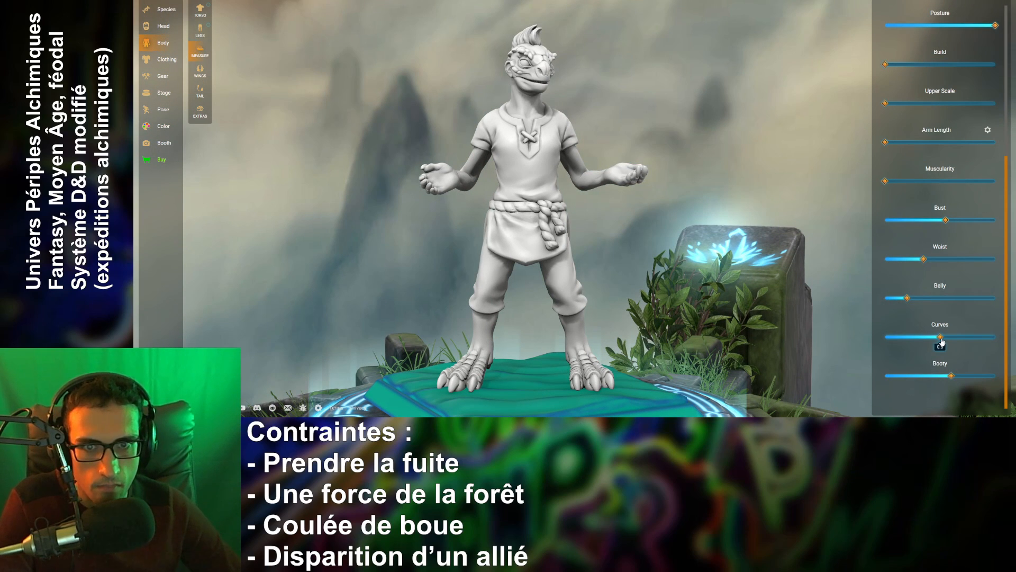
left_click_drag(941, 340, 944, 341)
mouse_move(747, 307)
left_mouse_down()
mouse_move(671, 308)
mouse_move(713, 304)
mouse_move(810, 328)
mouse_move(826, 313)
mouse_move(895, 328)
mouse_move(737, 308)
left_mouse_up()
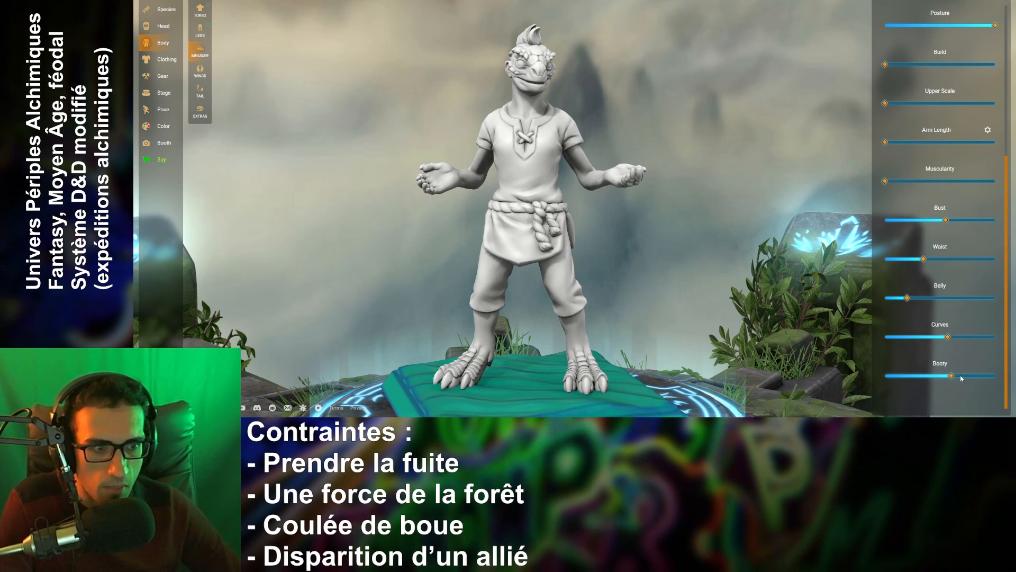
left_click_drag(833, 351, 669, 316)
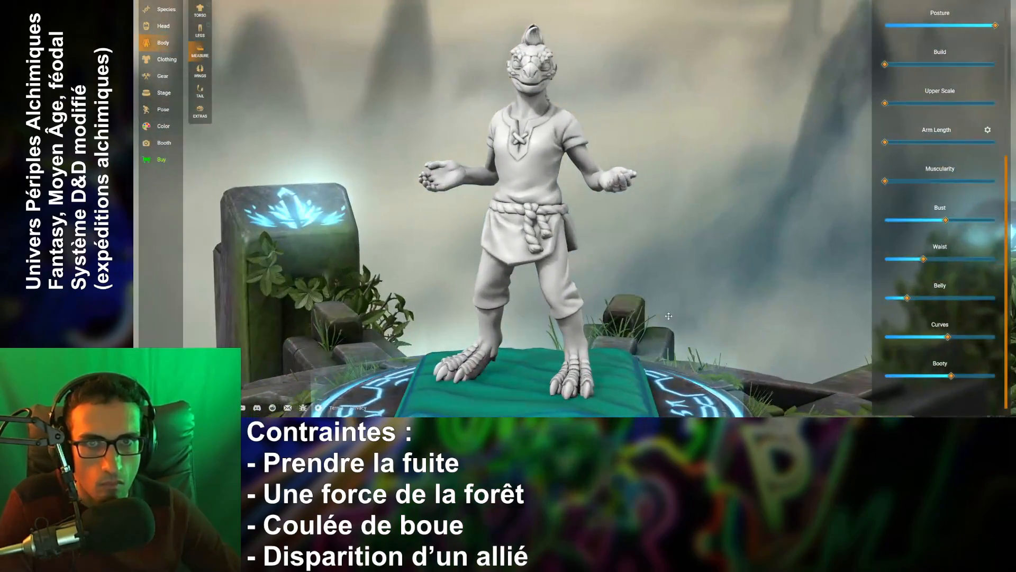
- Browse the wing options, try the Fairy Wings on the figure's back, and remove them
left_click(205, 78)
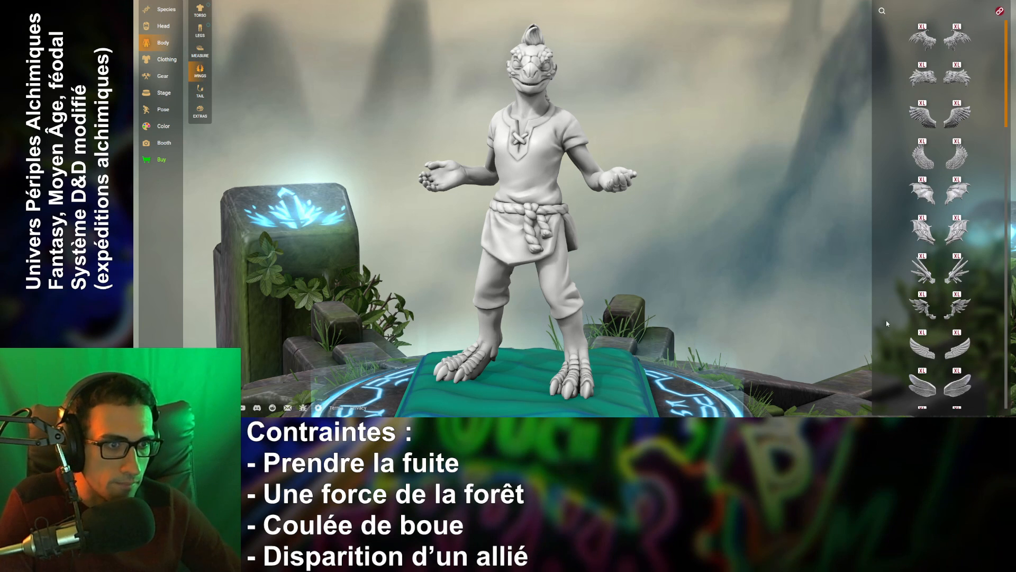
scroll(900, 317, "down", 10)
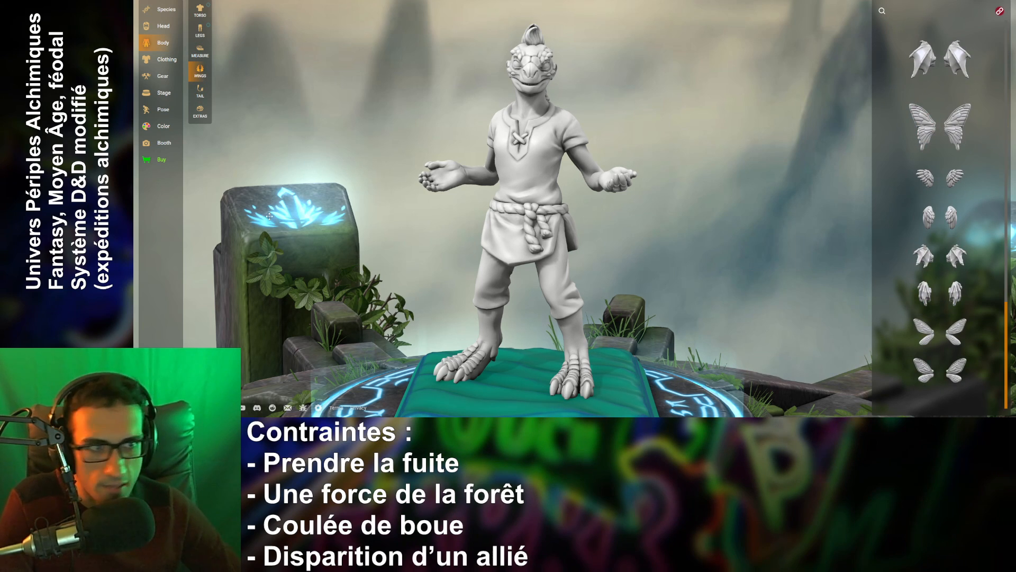
left_click(201, 91)
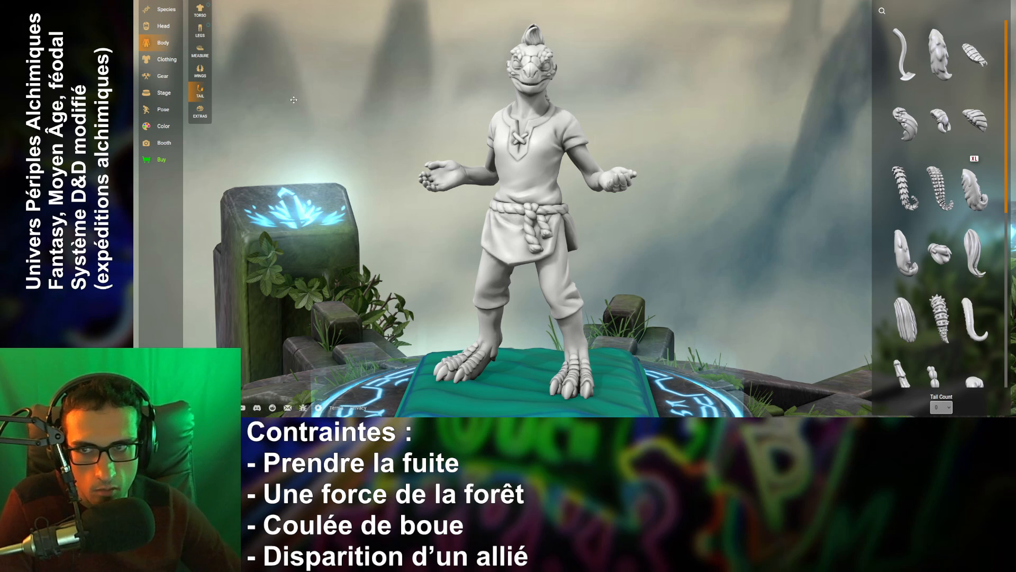
left_click(200, 74)
scroll(927, 360, "down", 5)
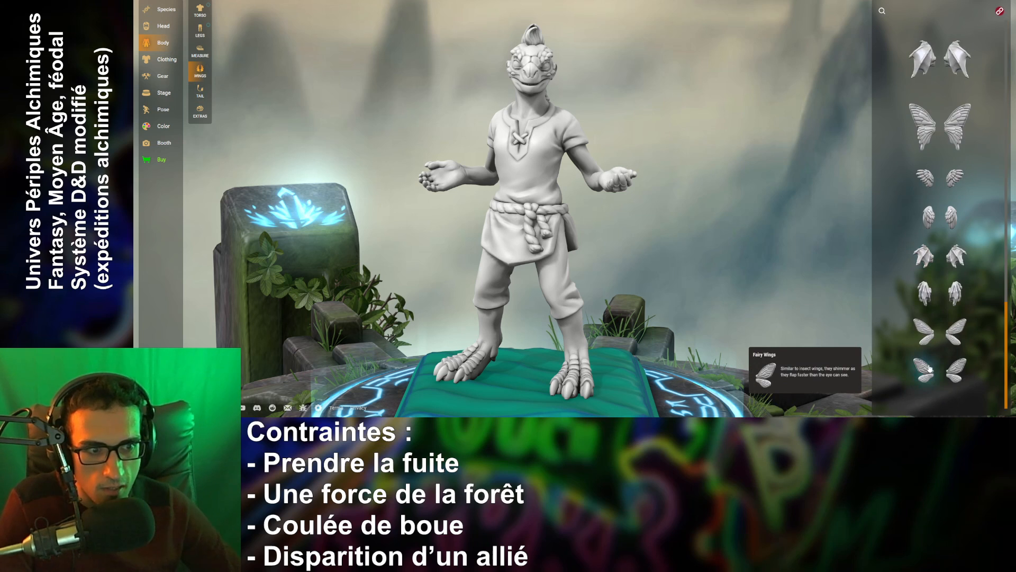
left_click(925, 369)
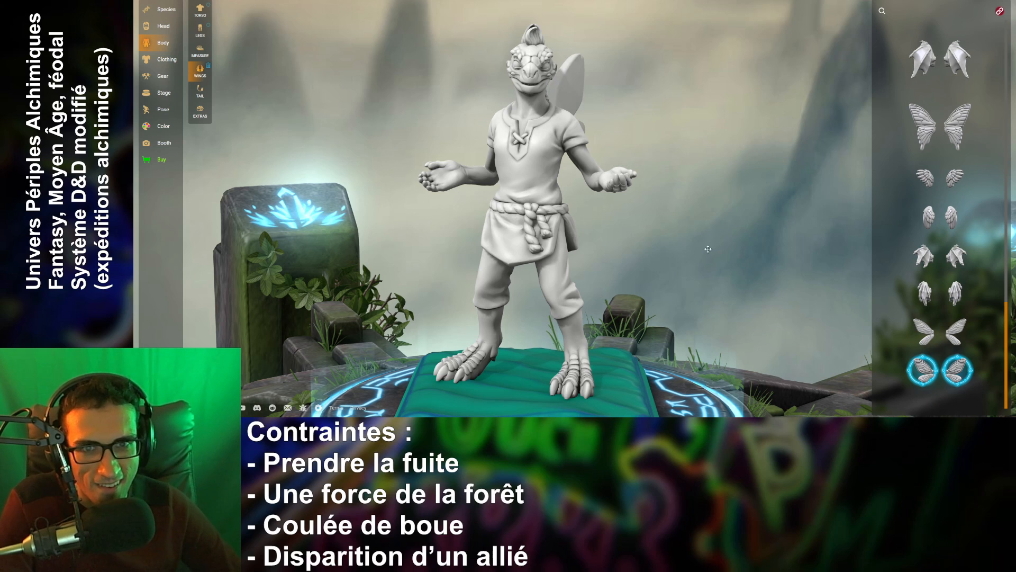
left_click_drag(699, 259, 509, 257)
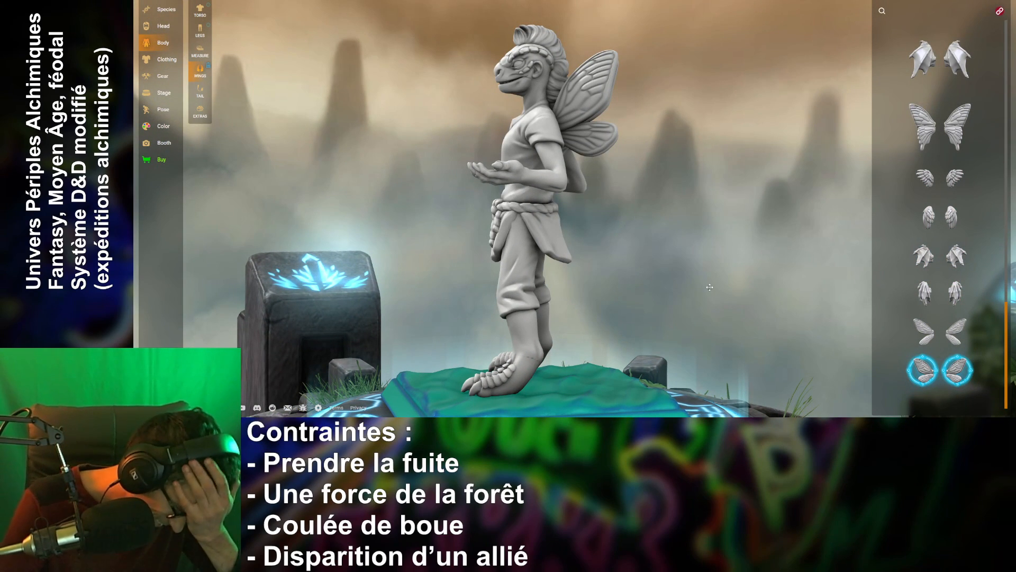
left_click(927, 369)
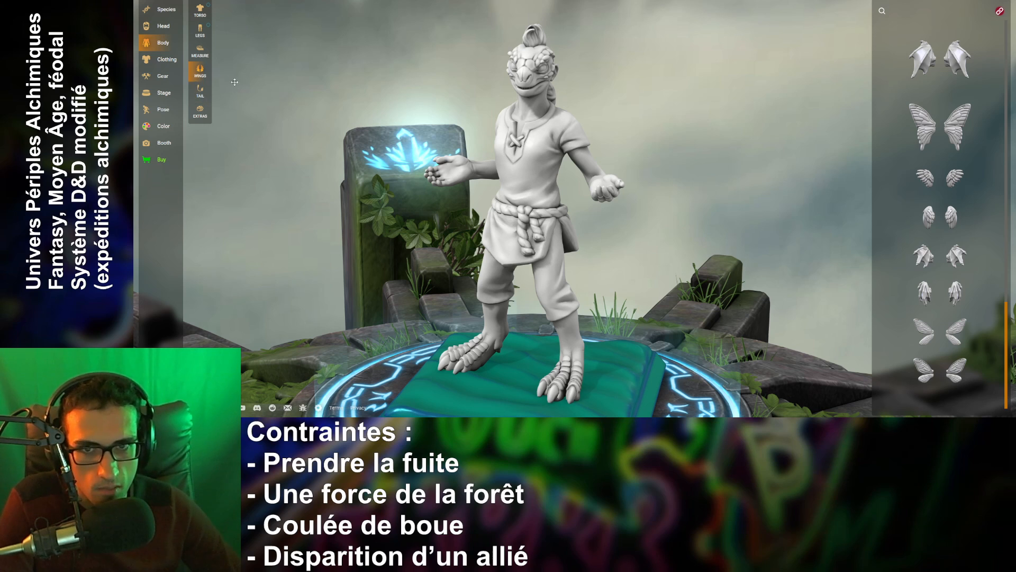
- Add the thick, scaled crocodile-like tail to the figure
left_click(201, 98)
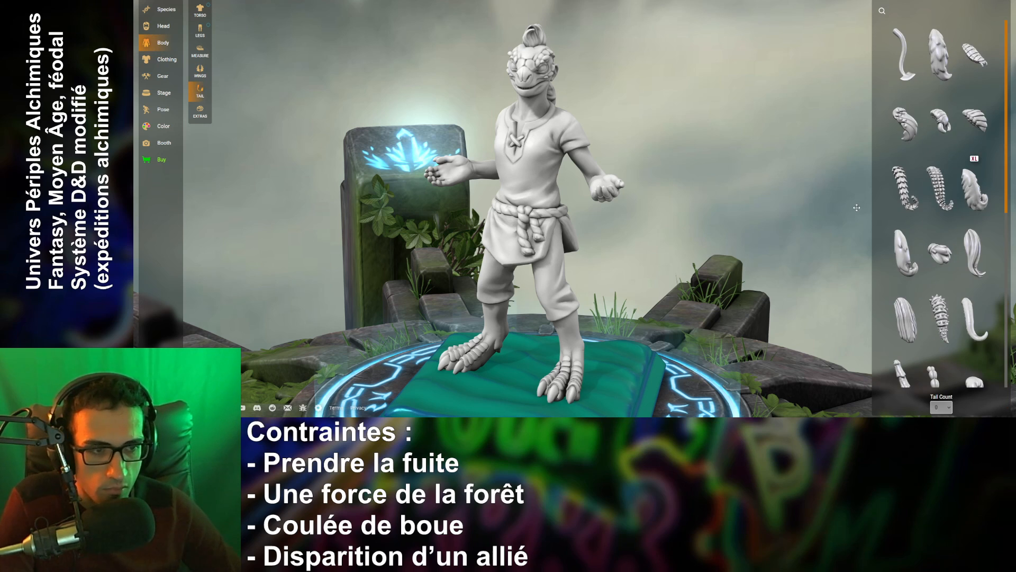
left_click(941, 188)
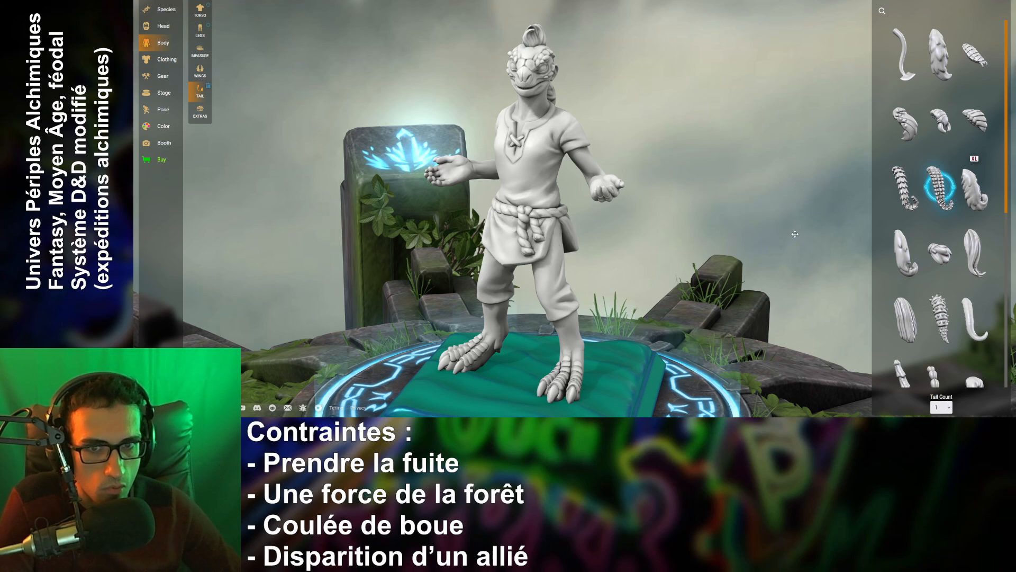
left_click_drag(786, 233, 530, 229)
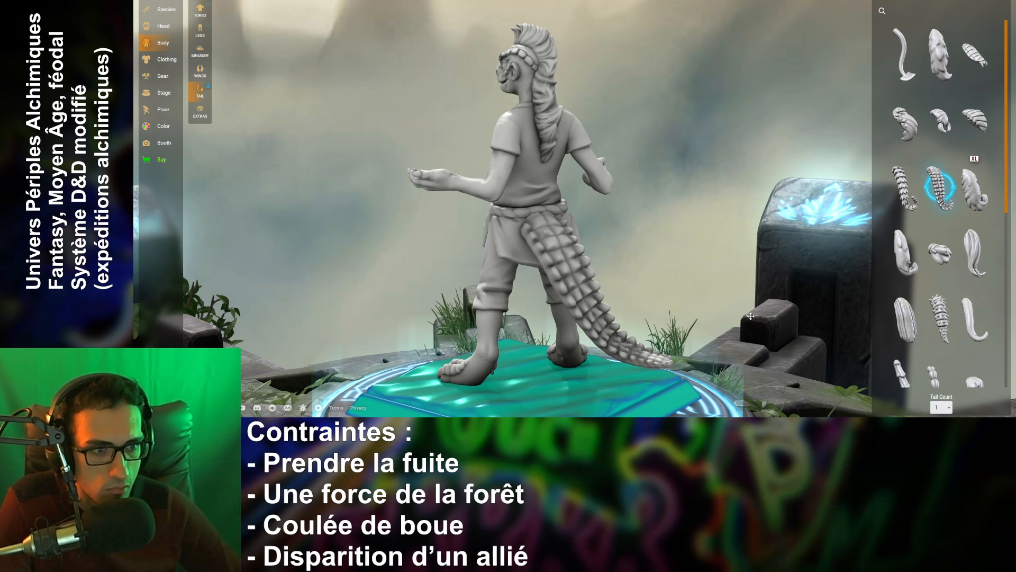
- Try the spiked tail, the segmented scorpion-like tail and the Fox Tail in place of the scaled one
left_click(938, 317)
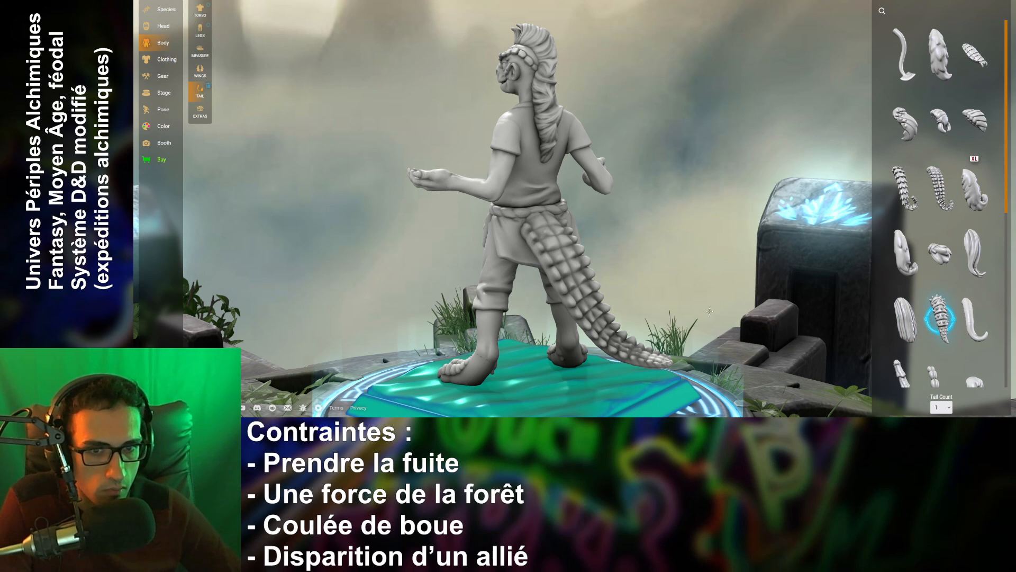
left_click_drag(744, 303, 663, 292)
scroll(939, 318, "down", 3)
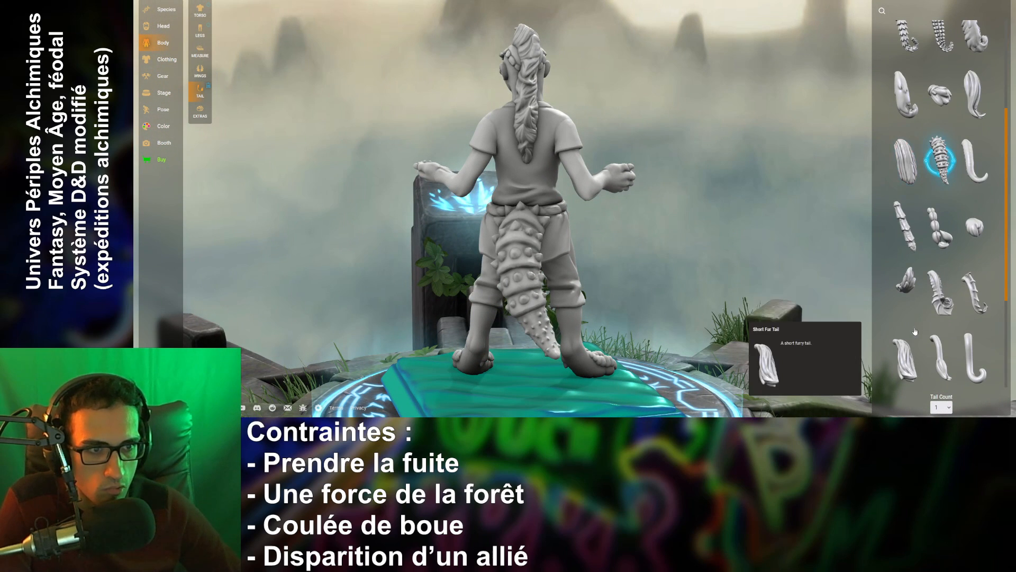
left_click(941, 242)
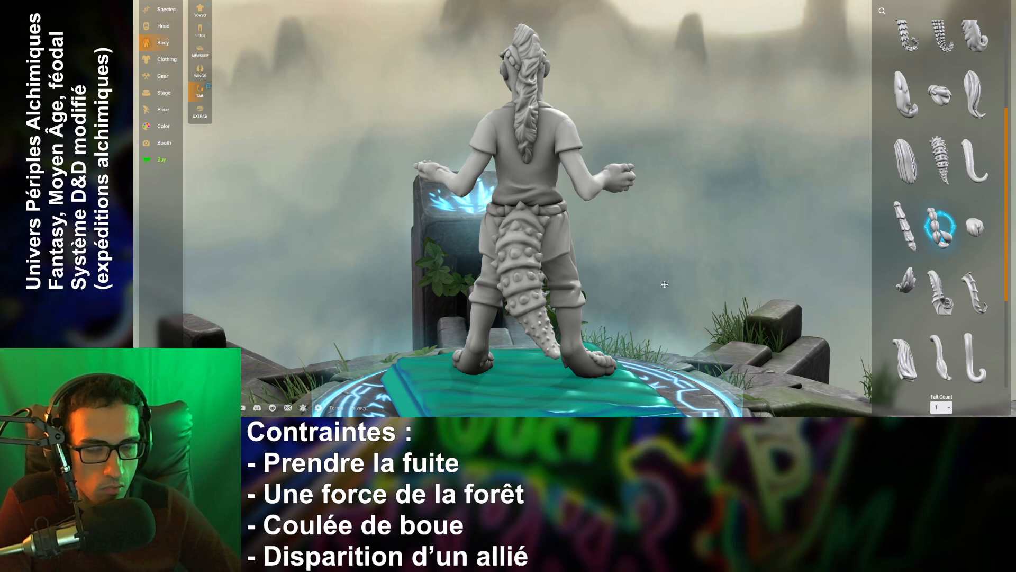
left_click_drag(645, 284, 853, 322)
scroll(930, 313, "down", 3)
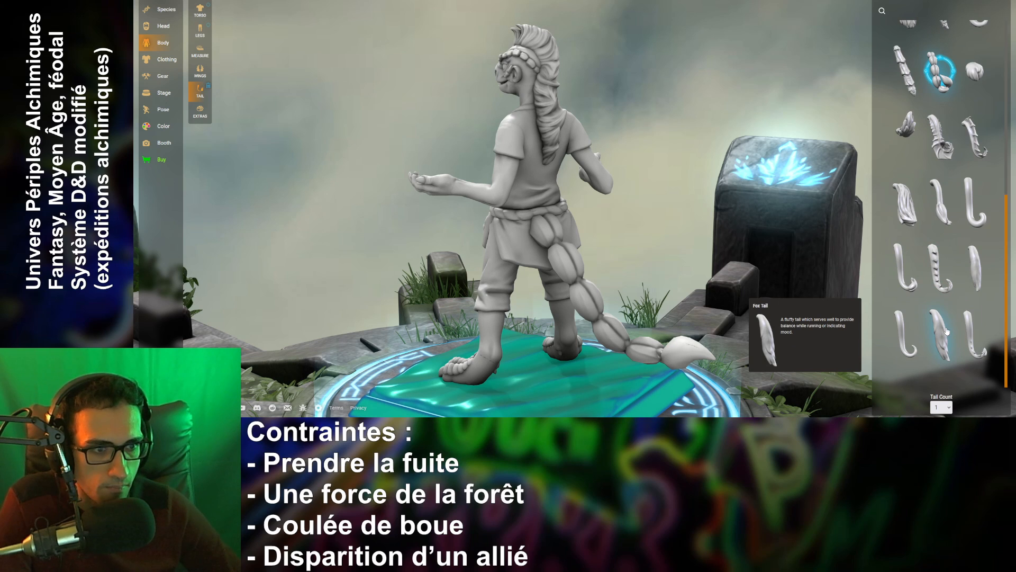
left_click(941, 327)
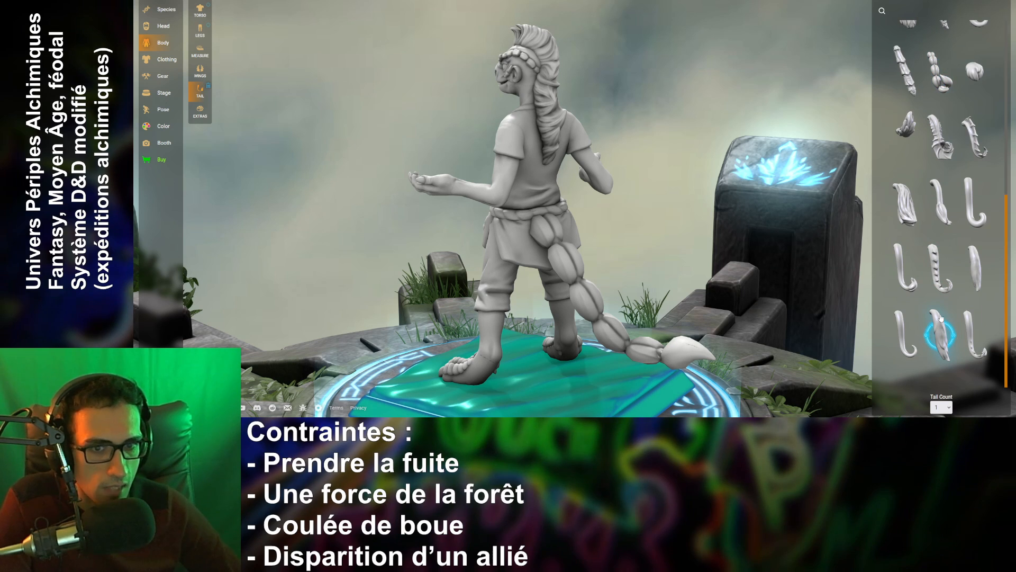
- Try a tail count of 9 with the Fox Tail, the scaled crocodile-like tail and the long-haired tail
left_click(942, 408)
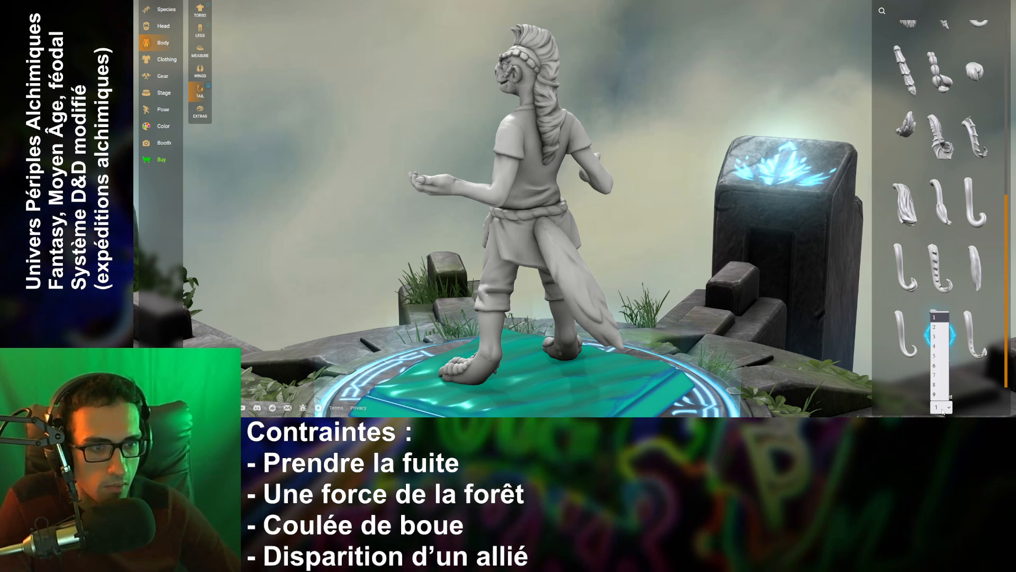
left_click(943, 397)
left_click_drag(669, 278, 339, 249)
scroll(936, 318, "up", 5)
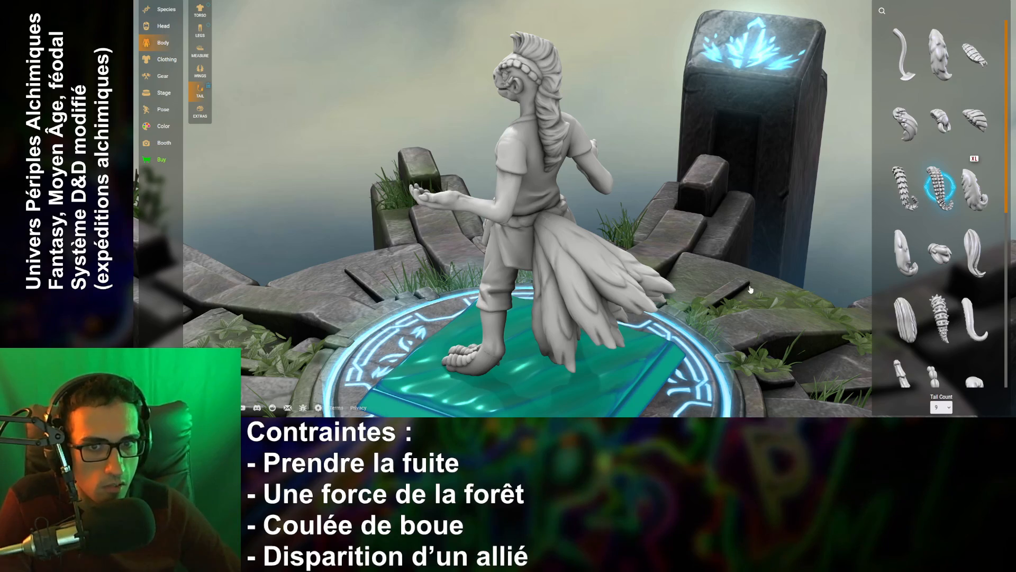
left_click_drag(751, 289, 726, 226)
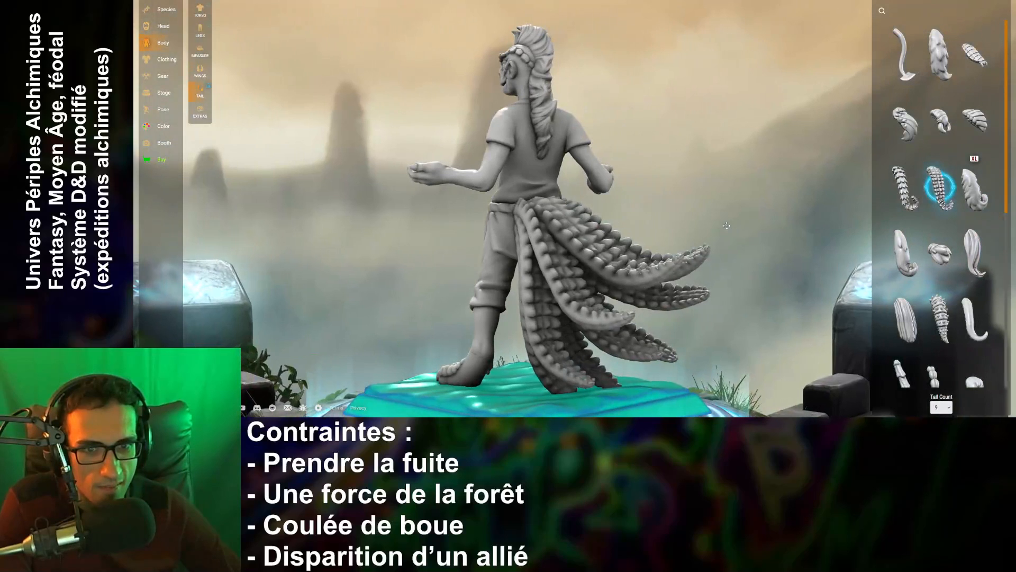
left_click(909, 322)
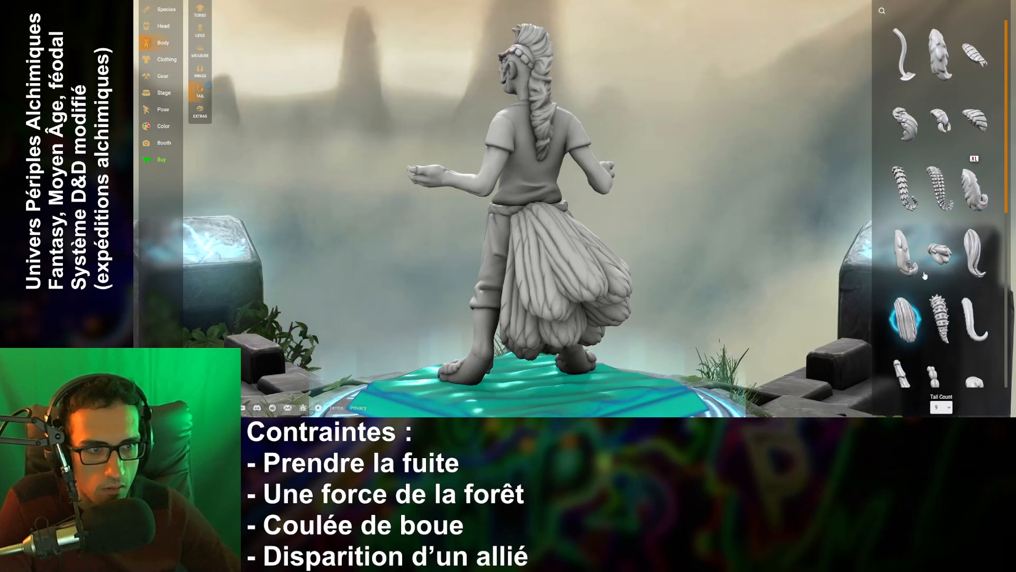
- Switch back to the scaled crocodile-like tail and set the tail count to 1
left_click(941, 190)
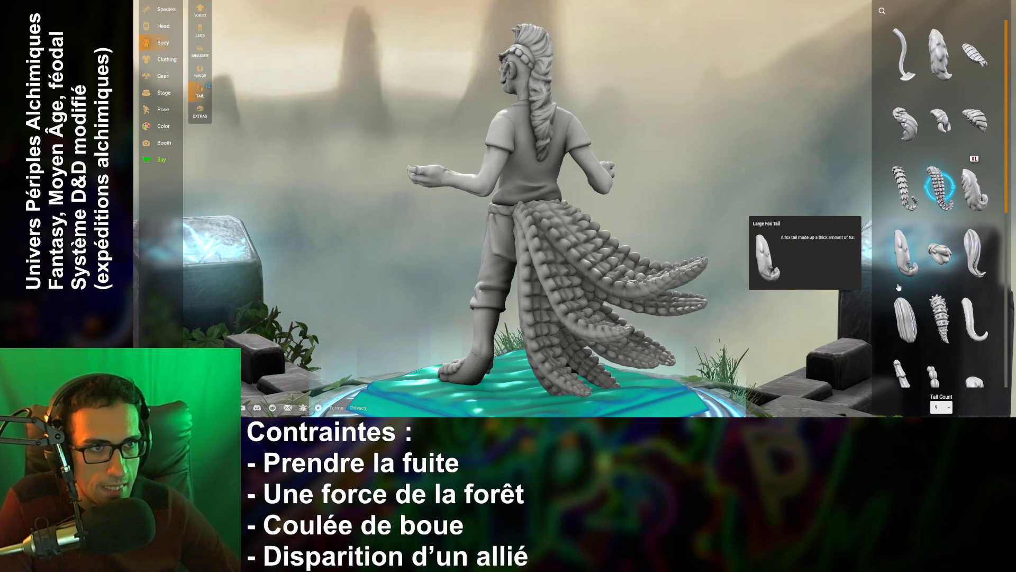
left_click(948, 407)
left_click(935, 317)
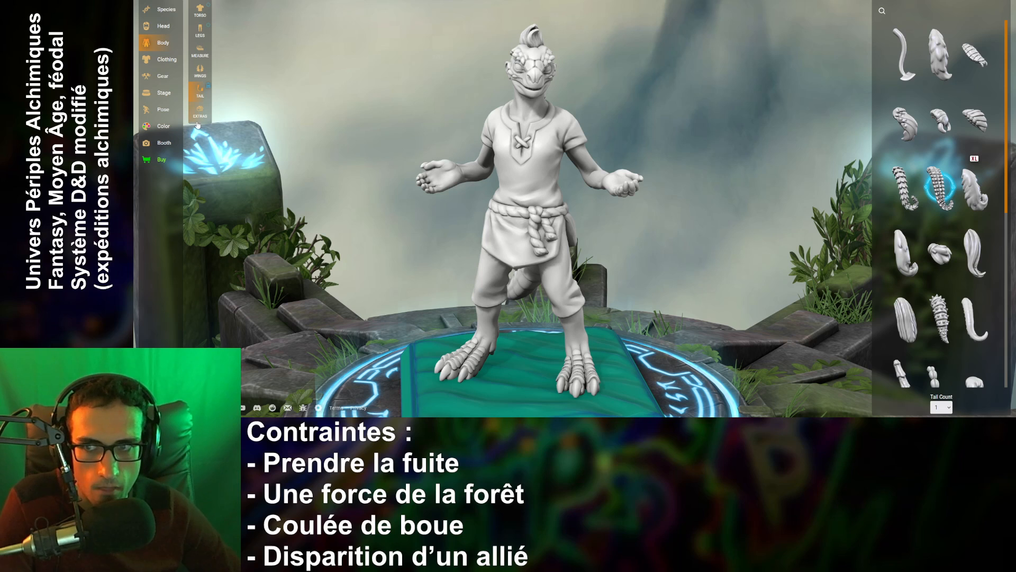
- Try the Spine Spikes and the turtle shell as back extras, removing the shell again
left_click(199, 118)
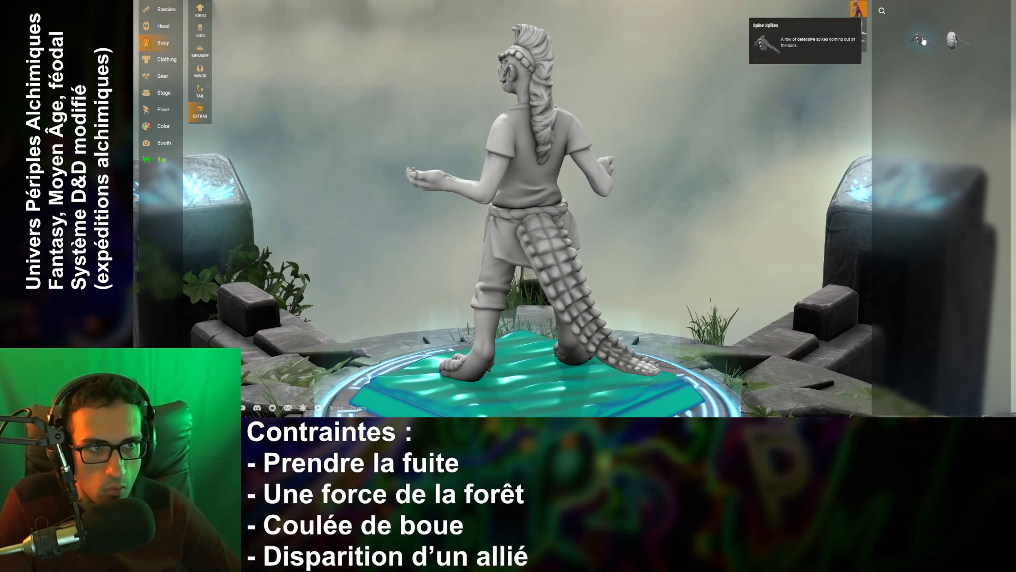
left_click(923, 41)
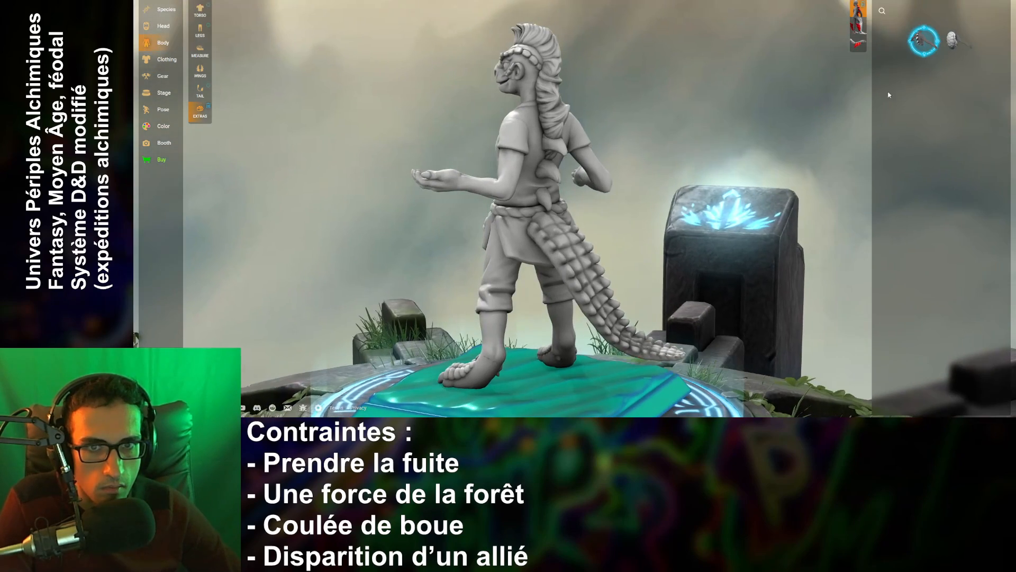
left_click(951, 40)
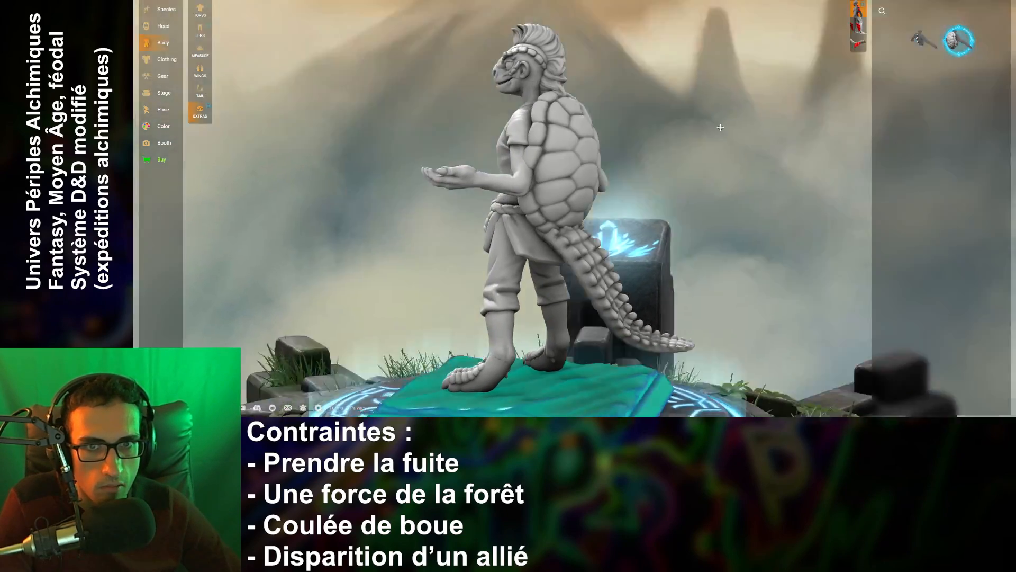
left_click_drag(720, 127, 572, 139)
left_click(959, 40)
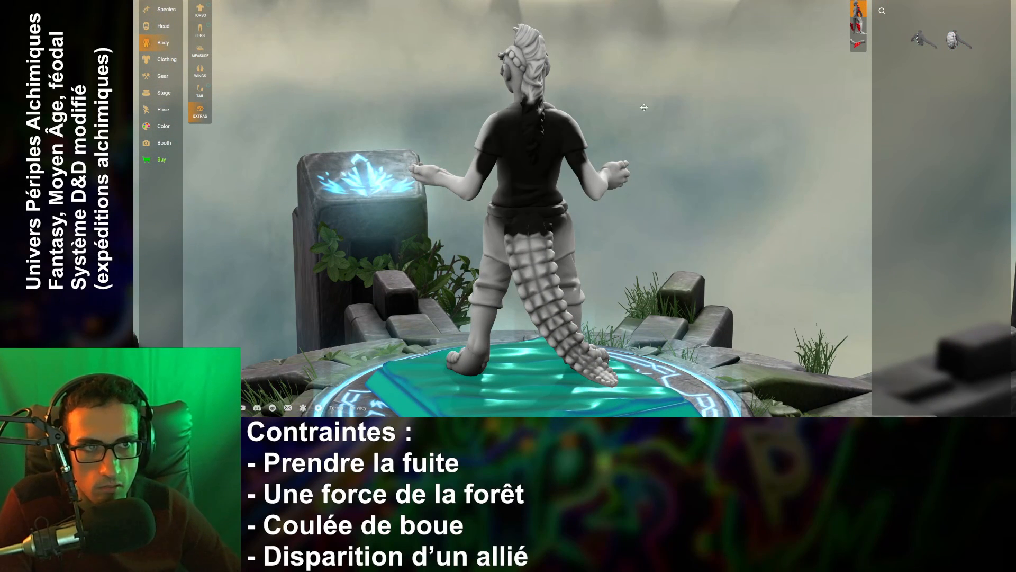
- Try the paired fins on the calves and on the forearms, taking each pair off again
left_click(858, 31)
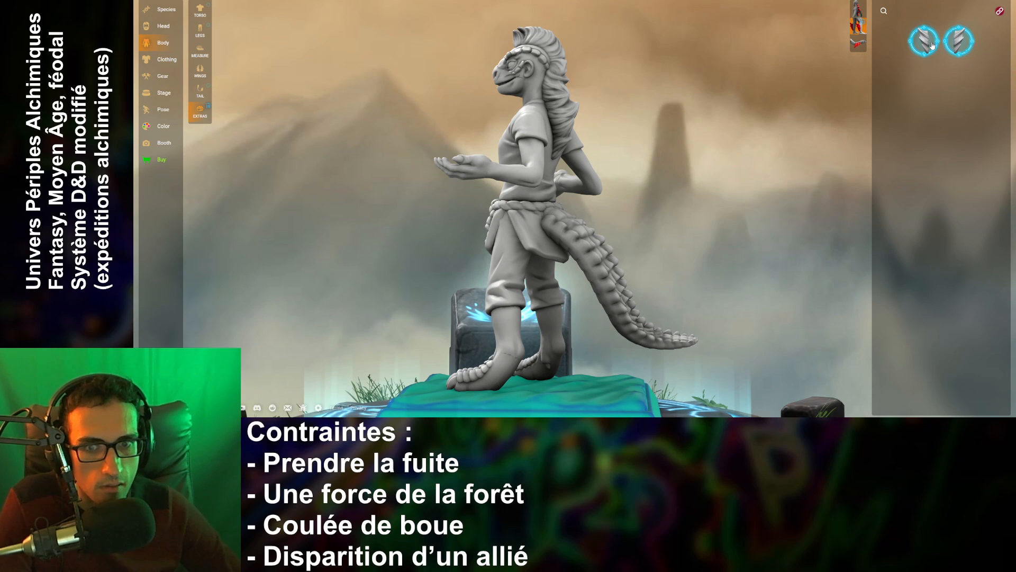
left_click(933, 45)
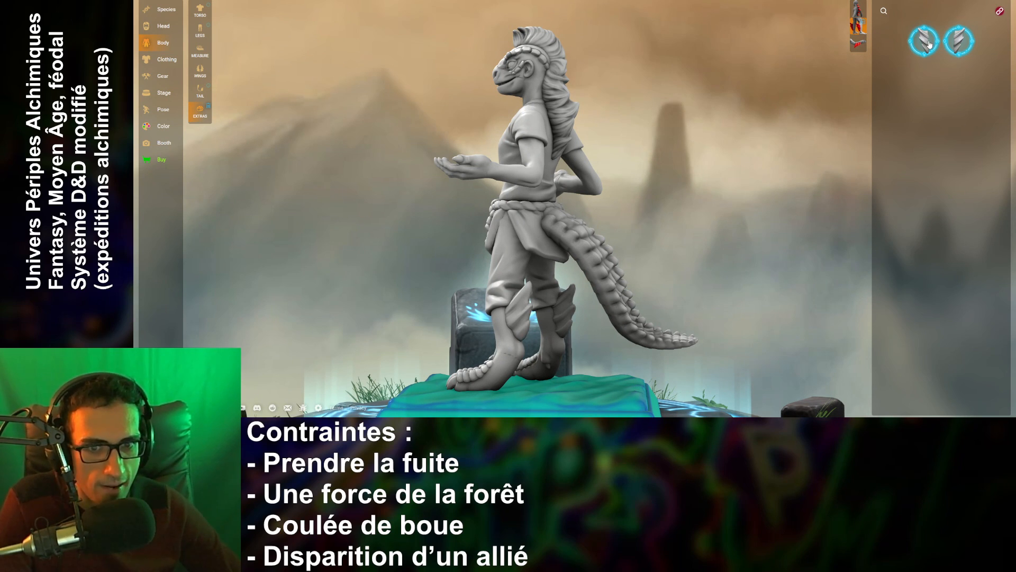
left_click(927, 45)
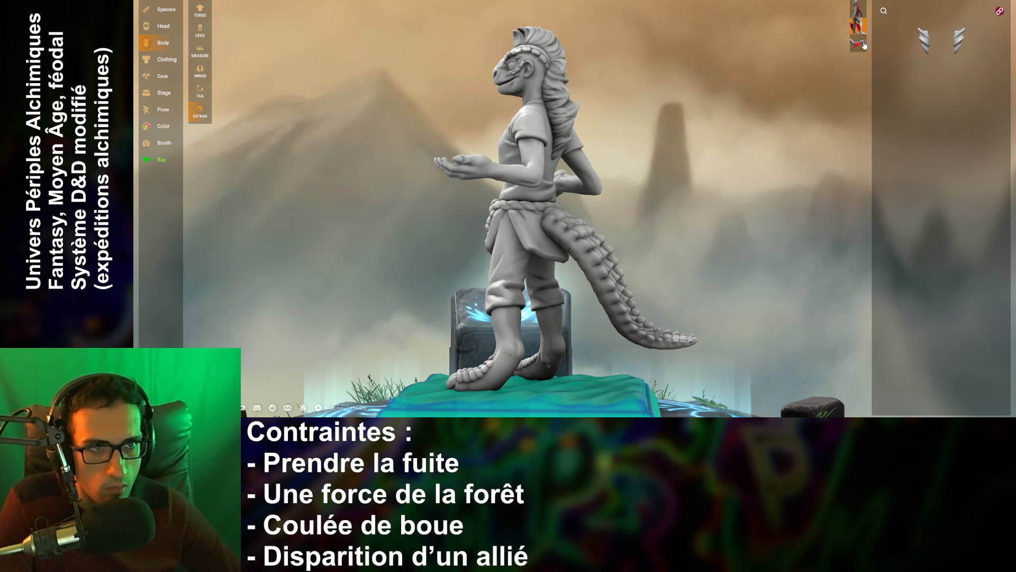
left_click(859, 43)
left_click(927, 45)
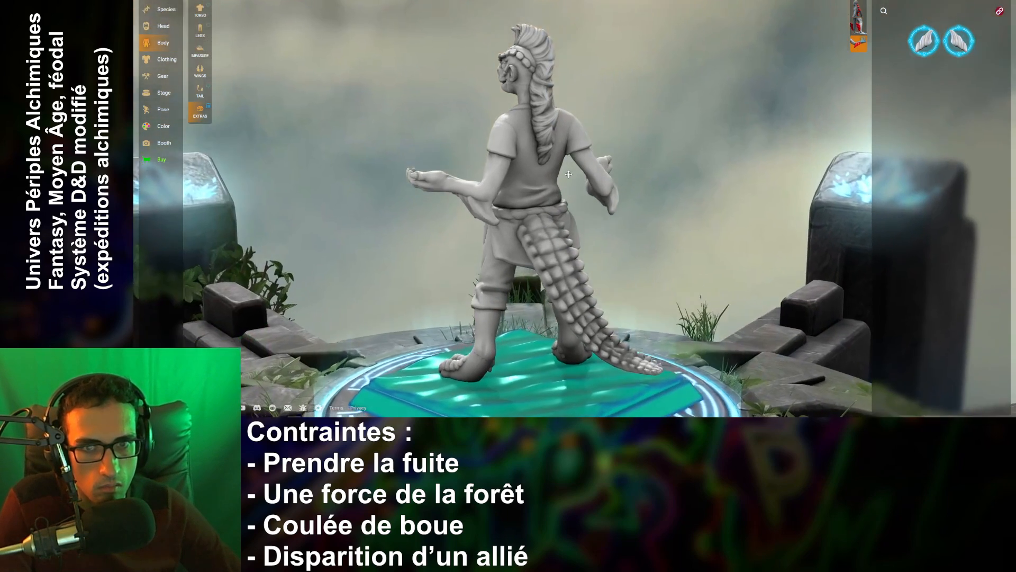
left_click_drag(568, 174, 387, 170)
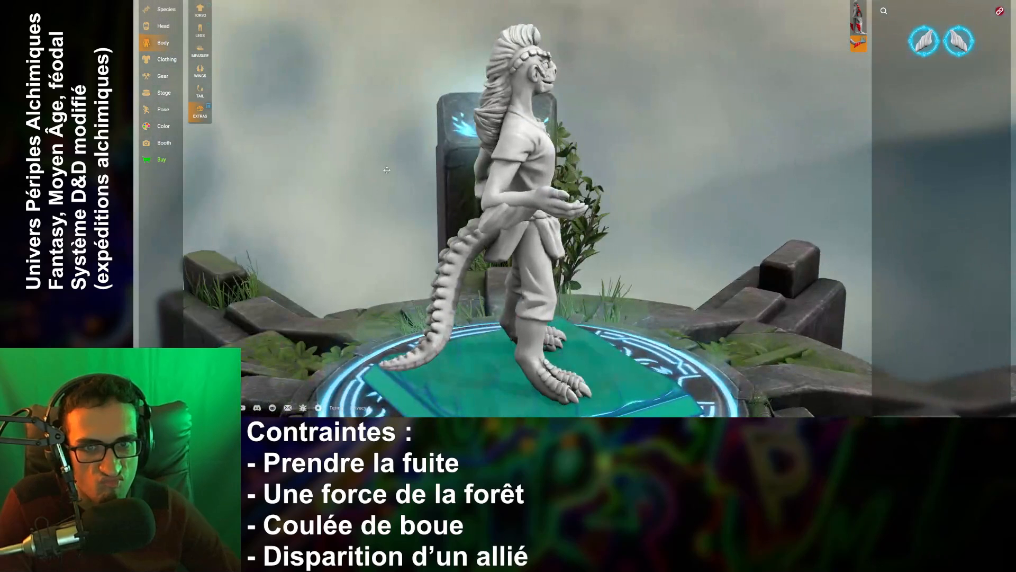
left_click(917, 48)
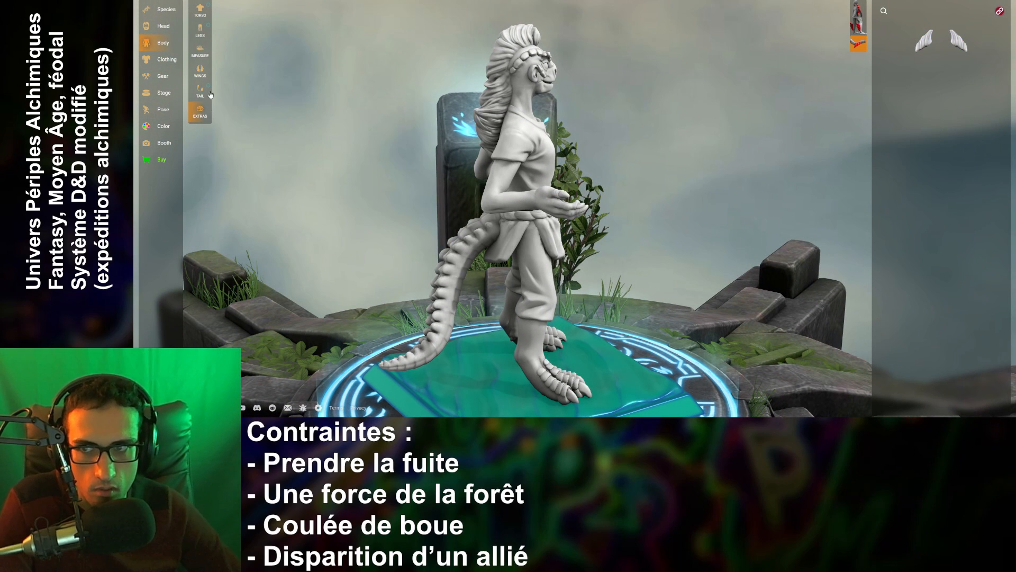
- Browse the clothing outfits and try the hooded one with a ragged mantle and skull belt on the figure
left_click(165, 60)
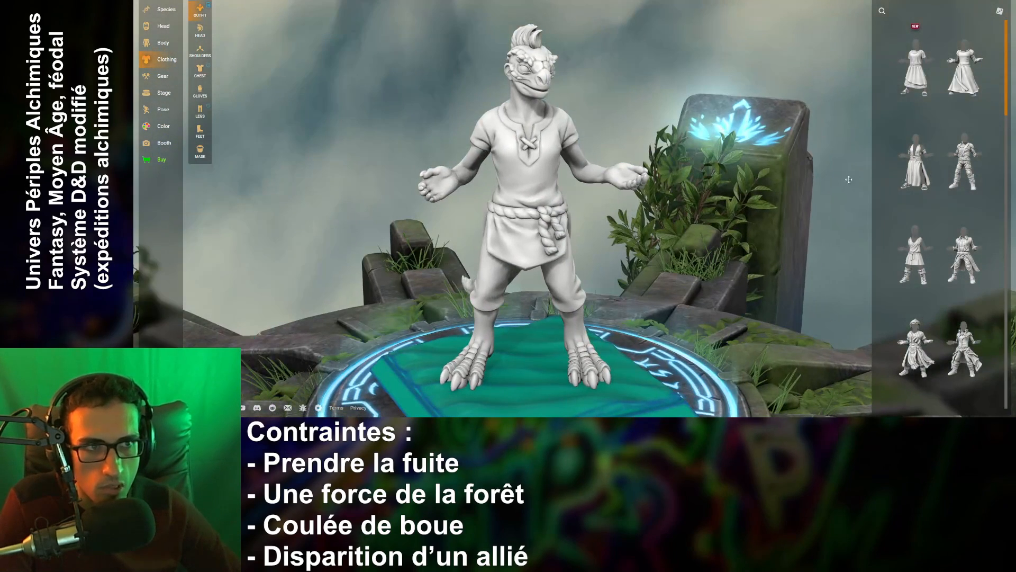
mouse_move(921, 94)
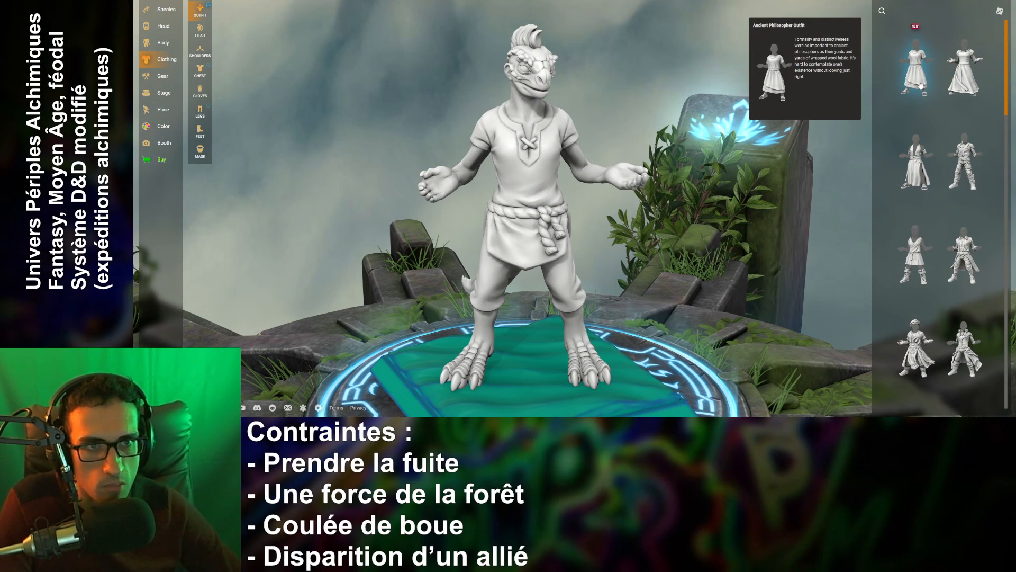
mouse_move(923, 153)
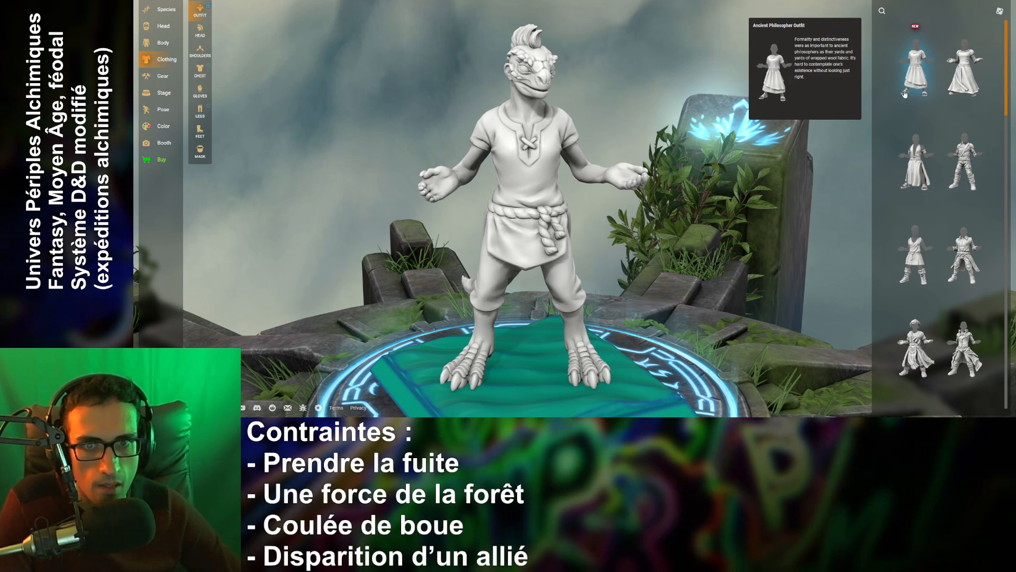
left_click_drag(722, 263, 863, 246)
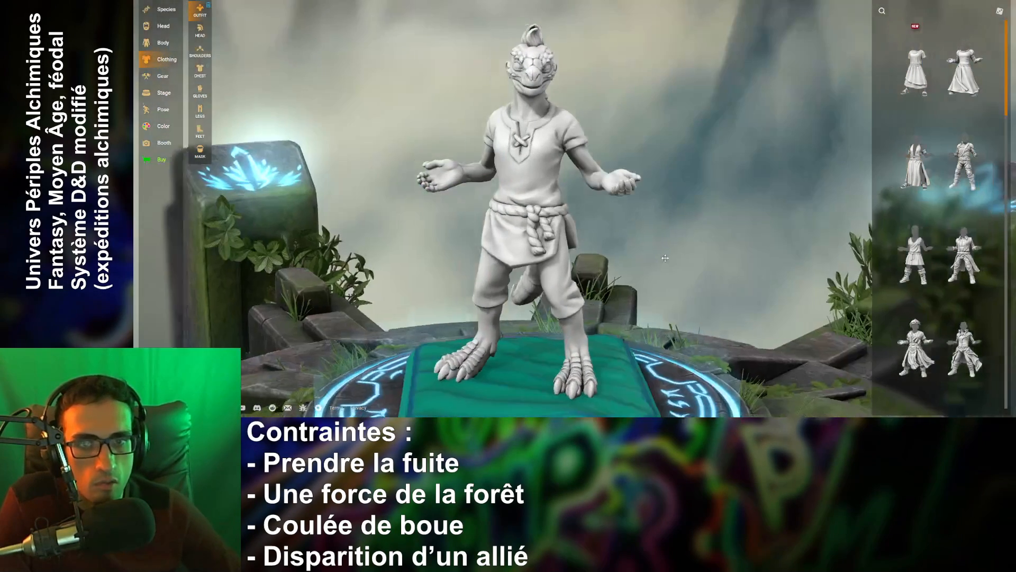
mouse_move(964, 235)
mouse_move(927, 284)
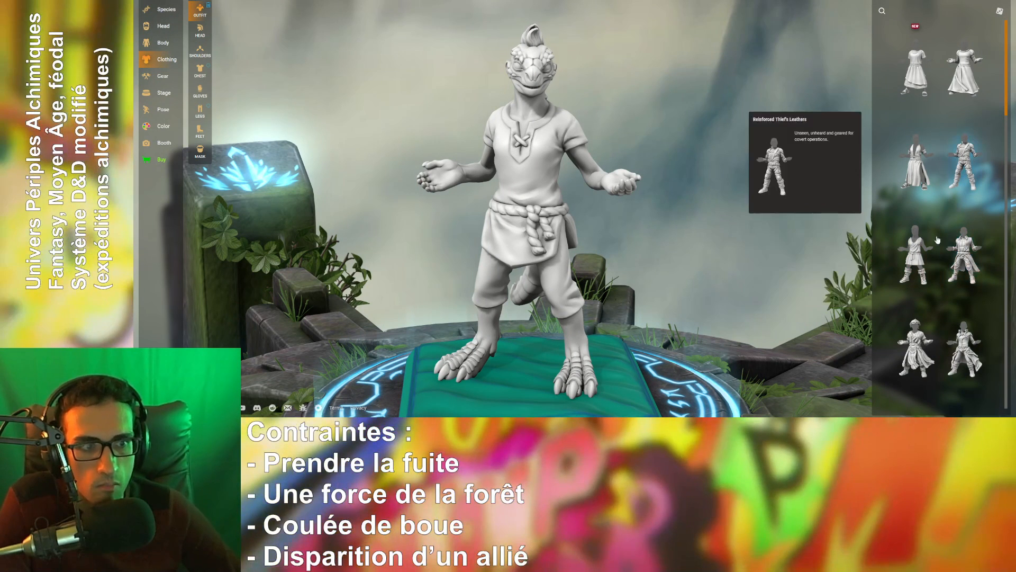
scroll(926, 281, "down", 5)
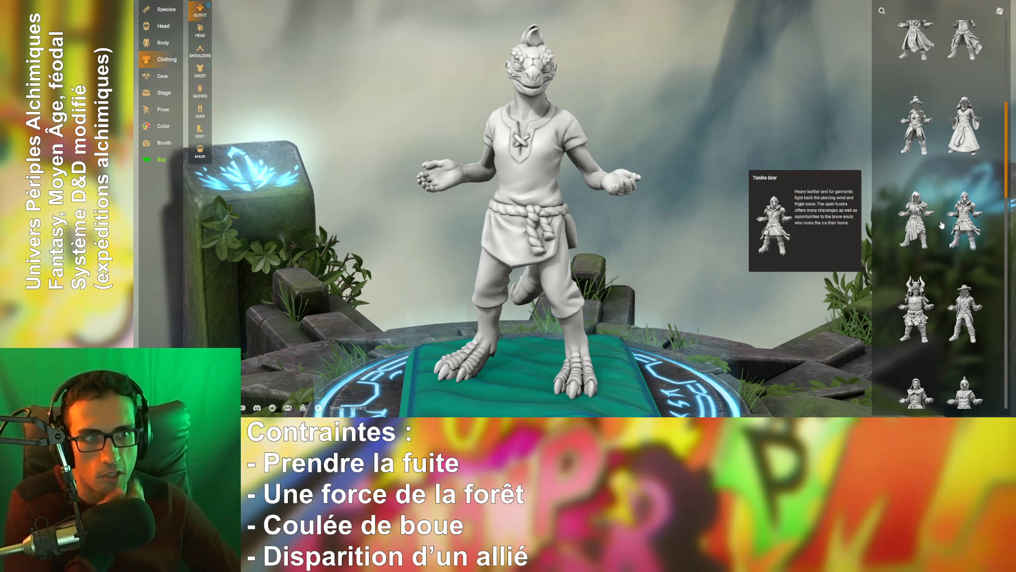
left_click(916, 220)
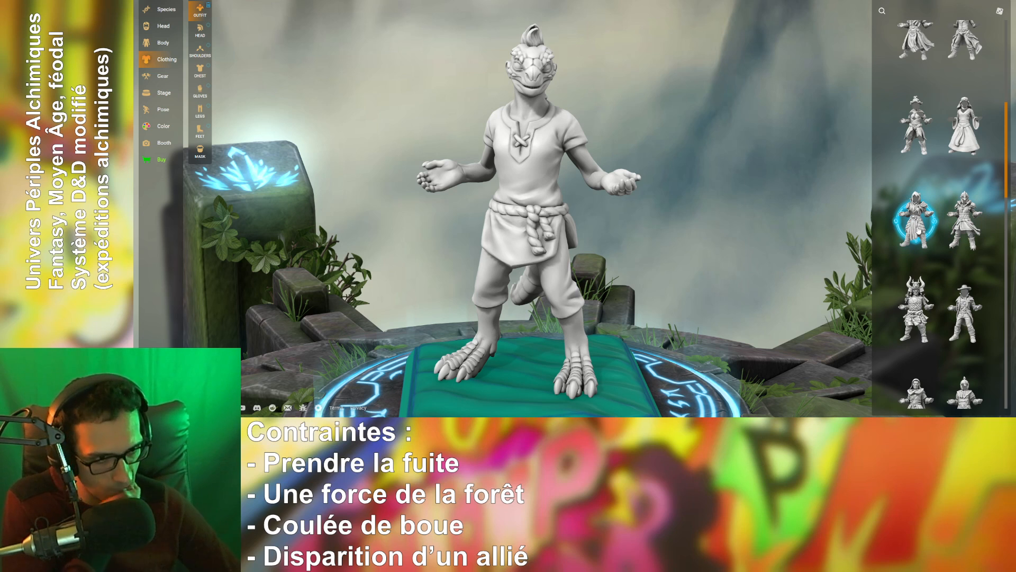
mouse_move(973, 266)
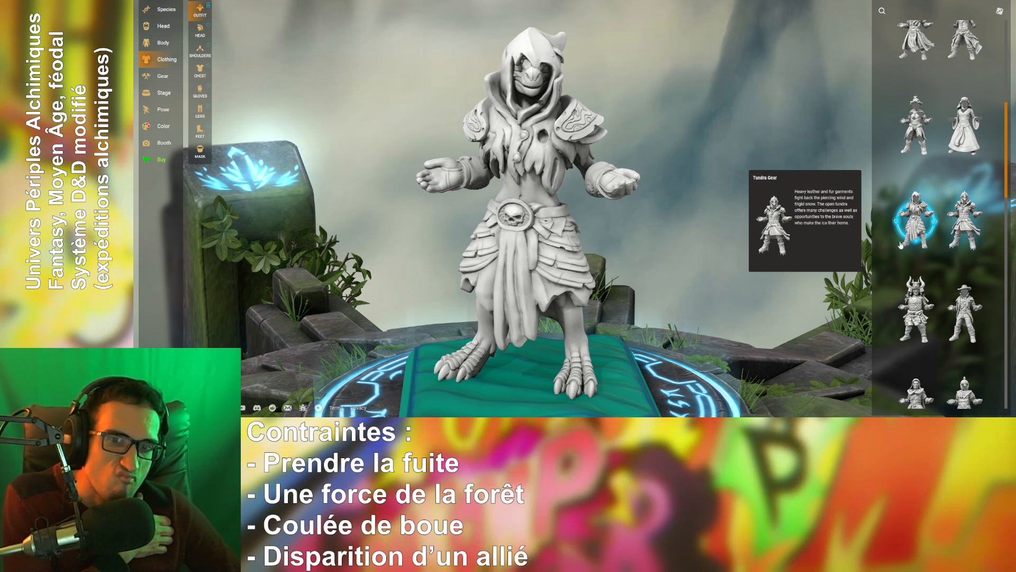
left_click_drag(593, 242, 686, 261)
- Try the Tundra Gear outfit on the figure and inspect how its helmet fits over the beaked face
left_click(969, 227)
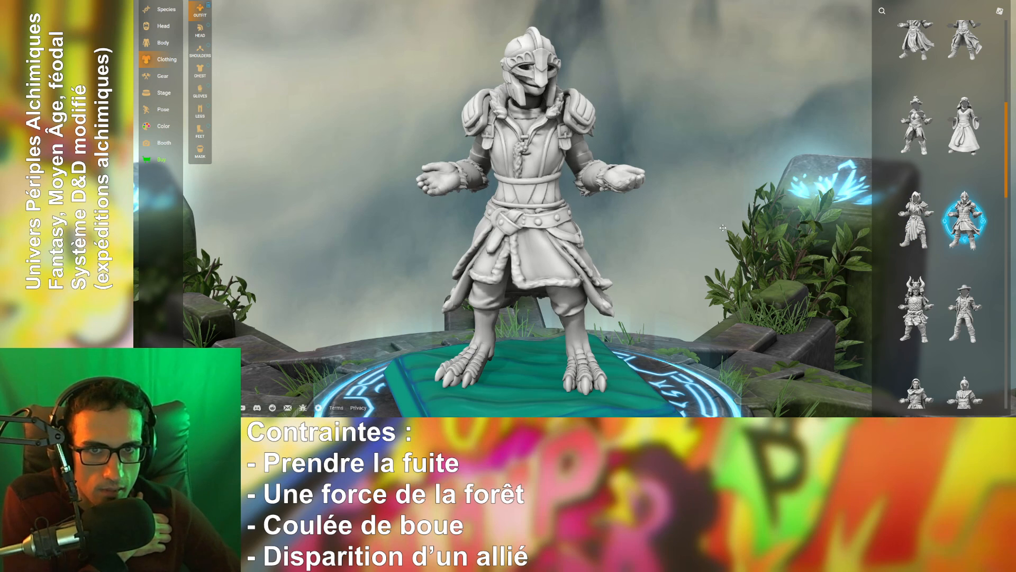
left_click_drag(694, 234, 622, 232)
scroll(657, 226, "up", 8)
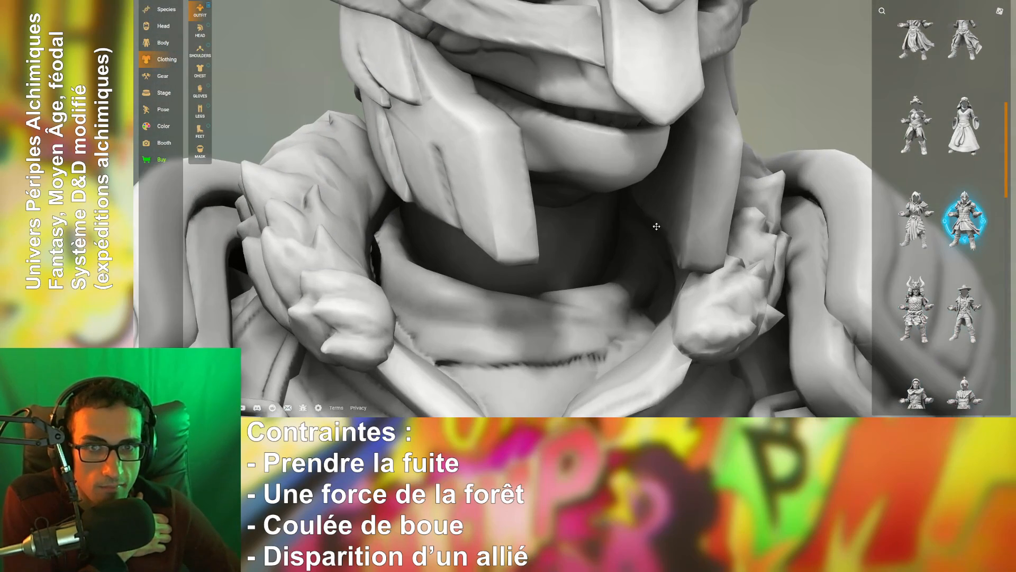
right_click_drag(657, 226, 593, 345)
left_click_drag(593, 345, 563, 333)
mouse_move(646, 323)
left_mouse_down()
mouse_move(627, 316)
mouse_move(644, 321)
left_mouse_up()
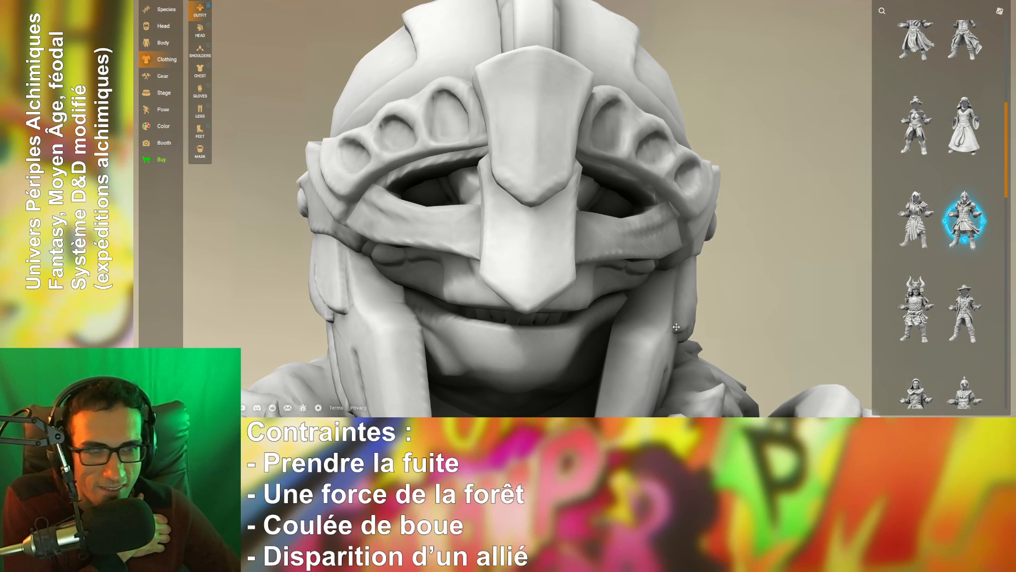
mouse_move(979, 264)
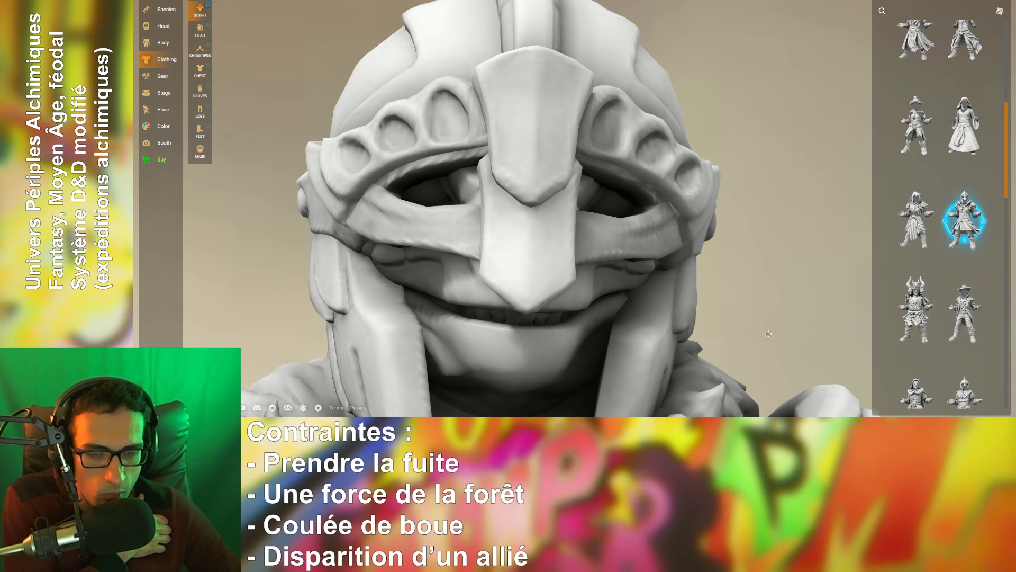
scroll(644, 308, "down", 10)
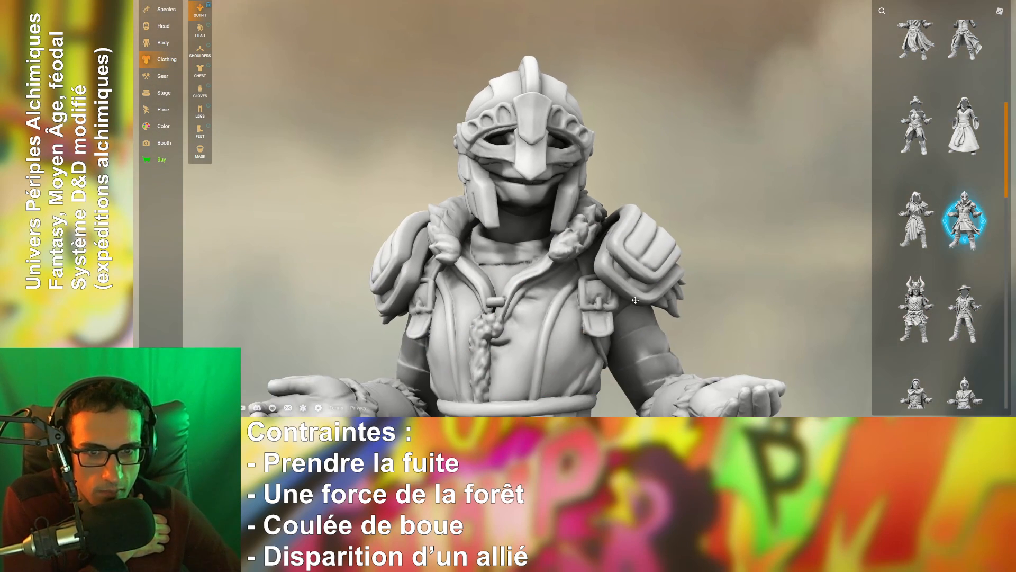
scroll(753, 270, "down", 3)
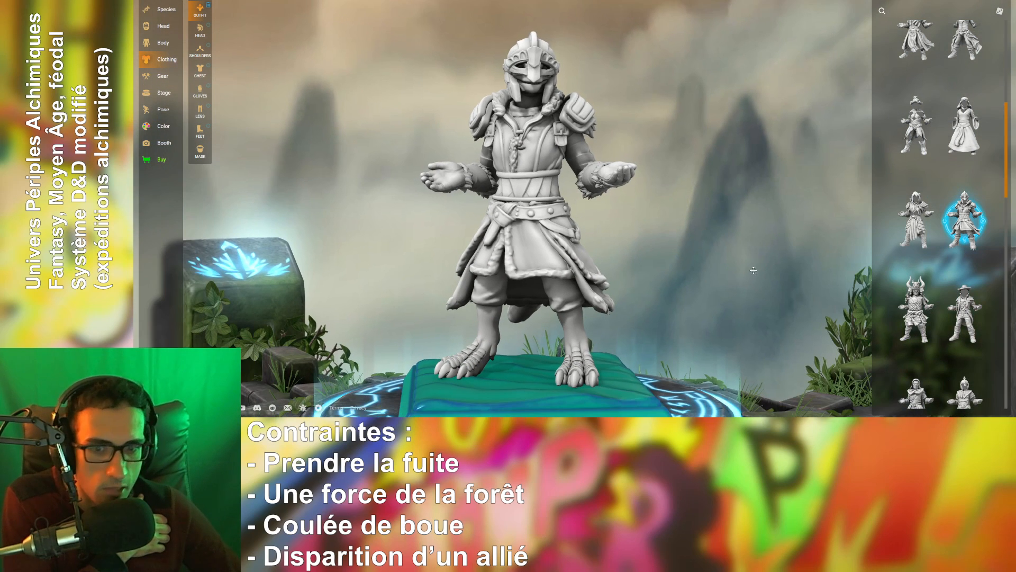
- Try the scale-mail outfit with the strapped coat and spiked round helmet on the figure
mouse_move(955, 327)
scroll(944, 258, "down", 3)
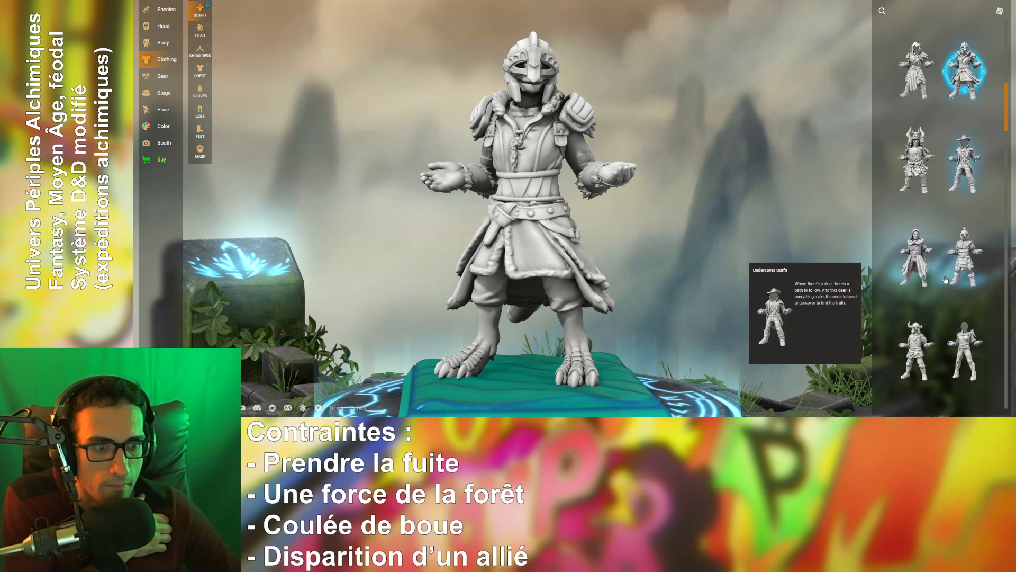
left_click(965, 246)
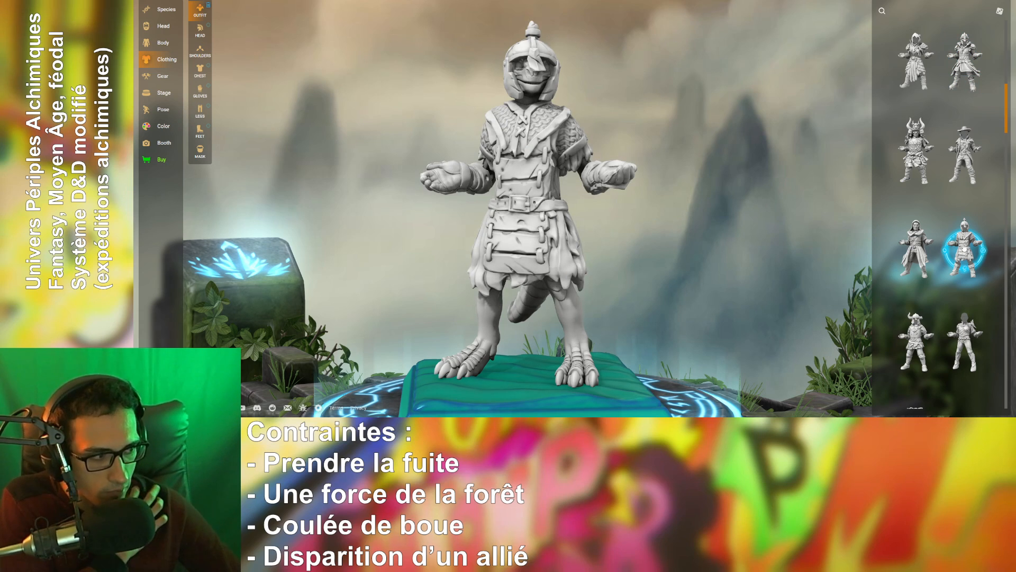
left_click_drag(634, 217, 582, 233)
- Try the Knight Banneret Outfit on the figure and inspect it from several angles
scroll(974, 302, "down", 2)
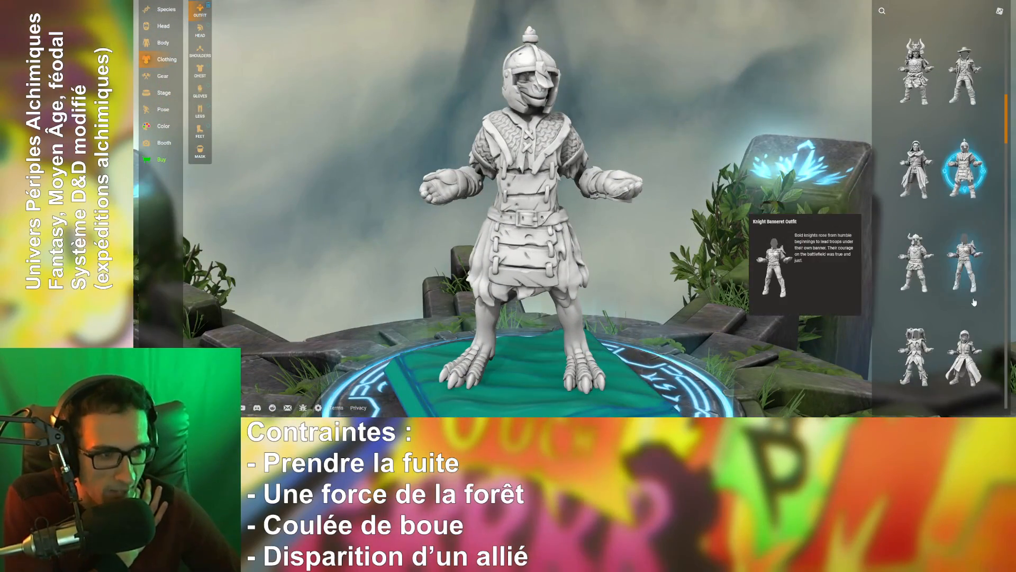
left_click(964, 273)
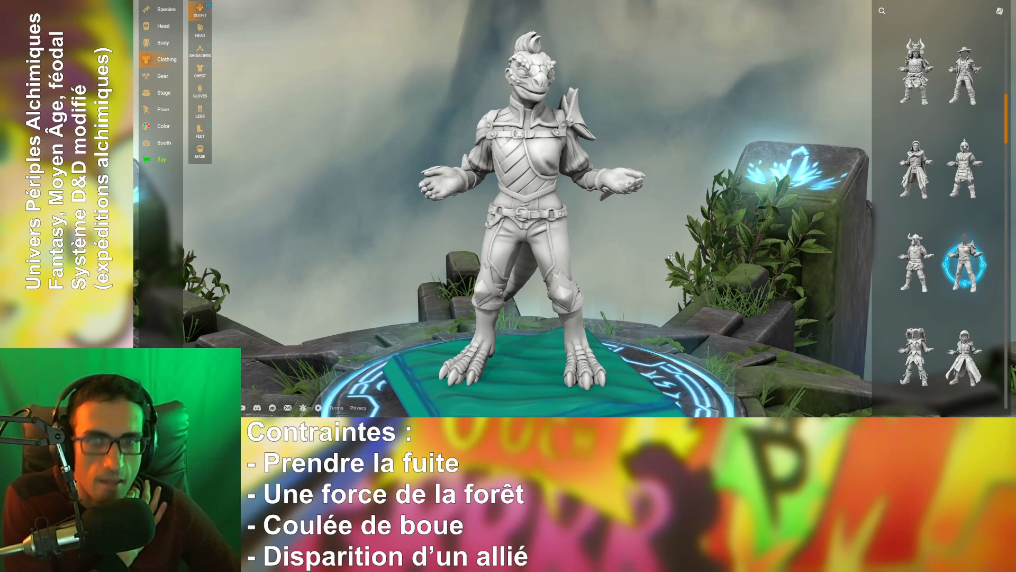
left_click_drag(637, 233, 803, 243)
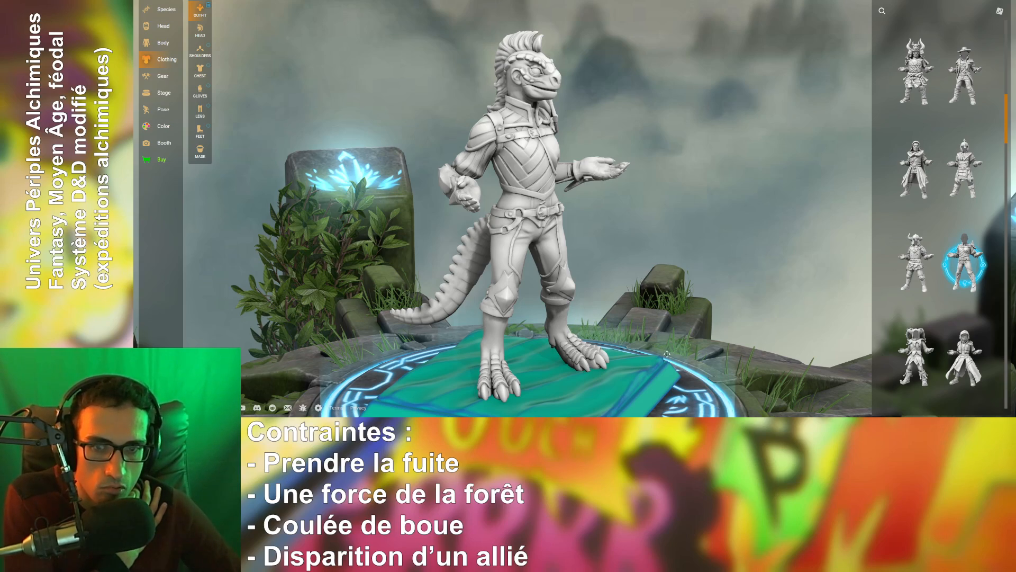
left_click_drag(666, 354, 638, 150)
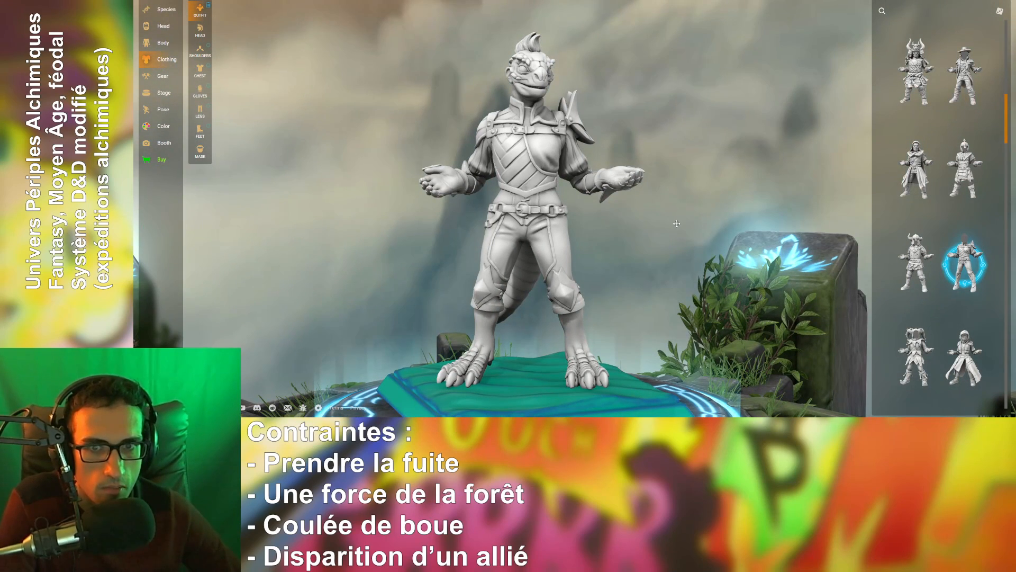
left_click_drag(678, 225, 681, 235)
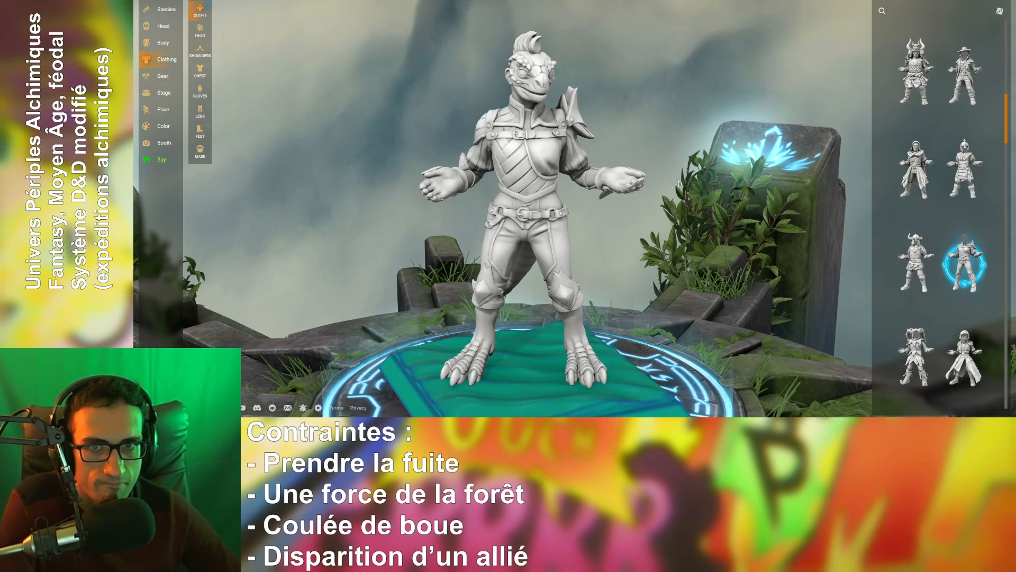
left_click_drag(680, 184, 702, 198)
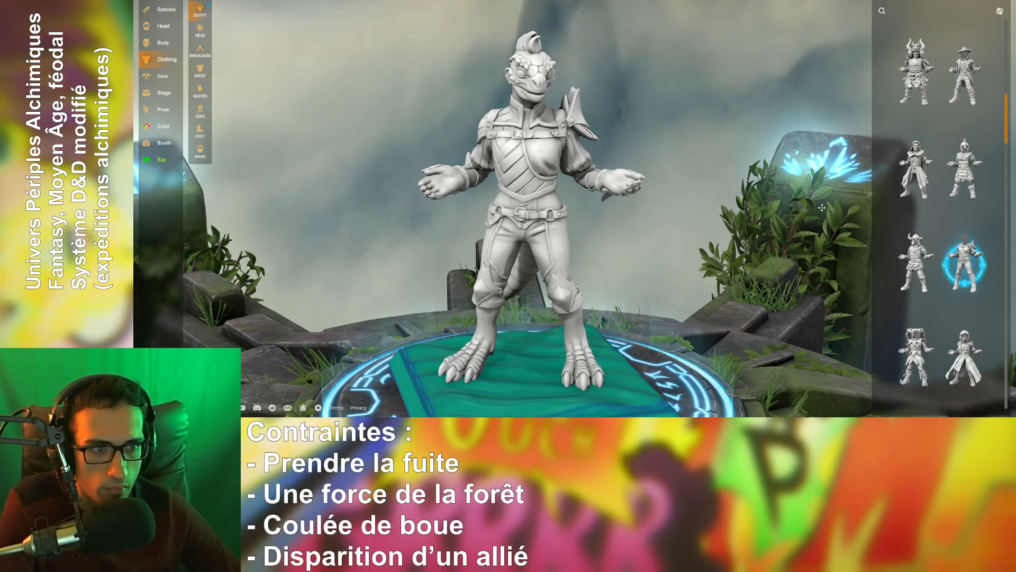
- Dress the figure in the Lionhearted Armor Outfit and check it from the front
scroll(928, 281, "down", 2)
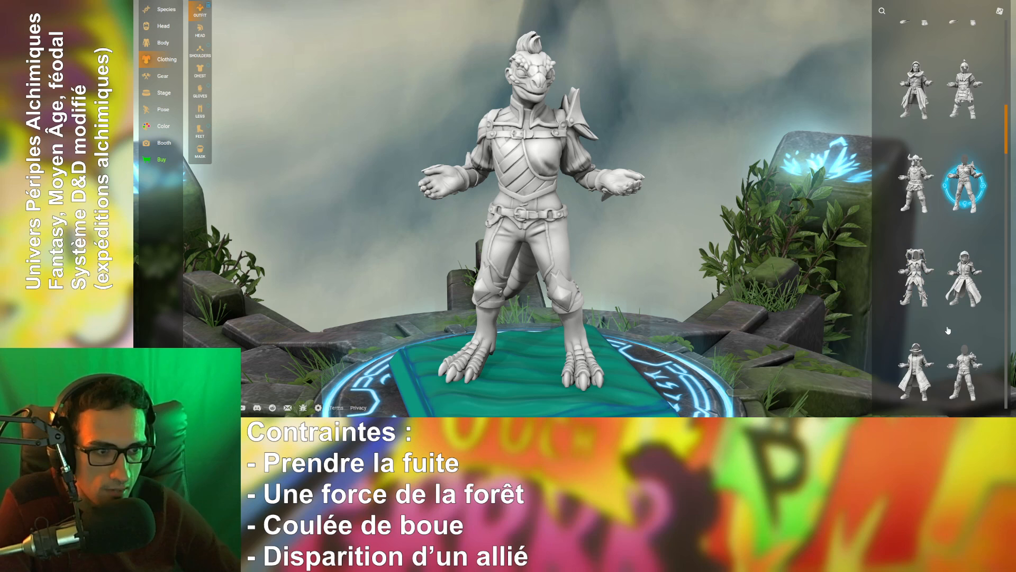
scroll(943, 334, "down", 2)
left_click(966, 289)
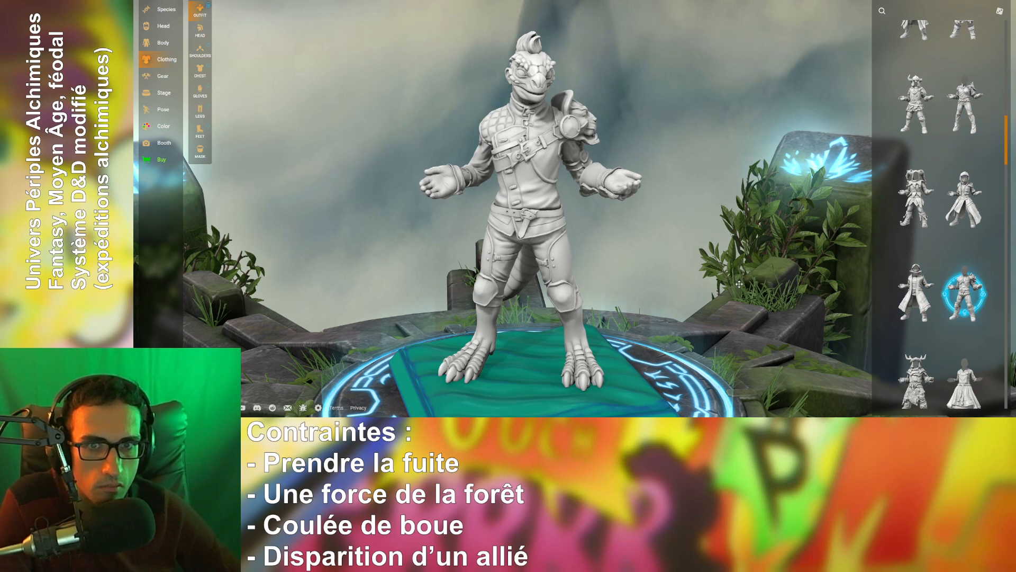
left_click_drag(643, 247, 599, 230)
mouse_move(963, 293)
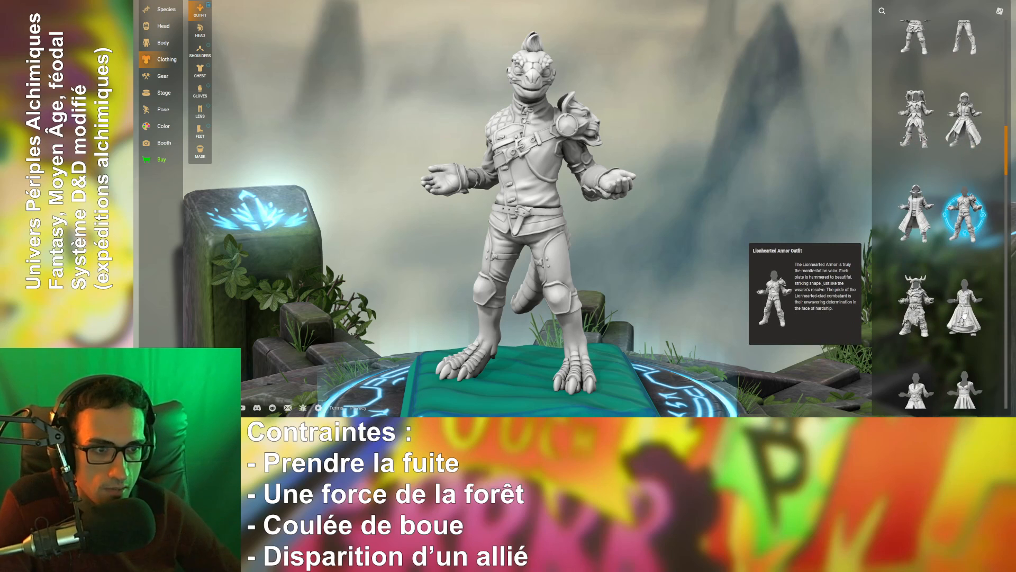
- Examine the Lionhearted outfit's lion-head shoulder piece and strapped chest armor on the figure from several angles
scroll(963, 236, "down", 1)
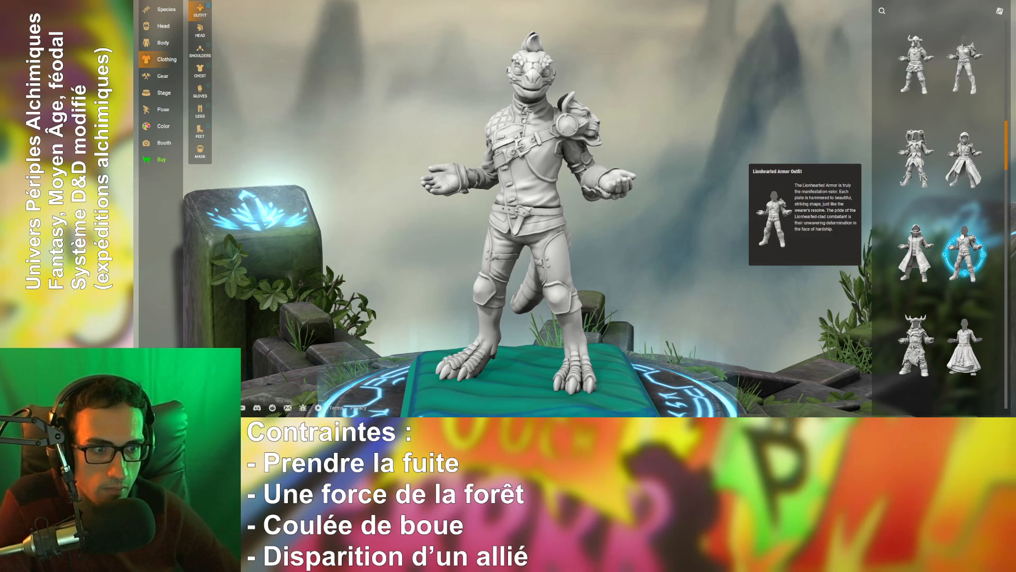
left_click(201, 70)
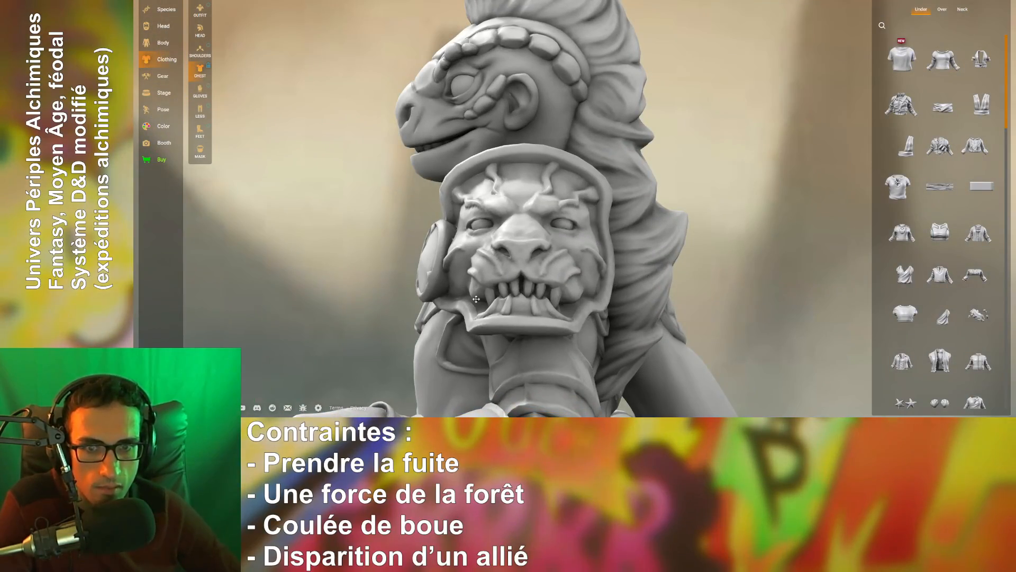
left_click_drag(476, 299, 638, 248)
scroll(761, 266, "down", 4)
scroll(761, 266, "down", 3)
scroll(755, 224, "down", 3)
scroll(687, 210, "up", 4)
scroll(687, 211, "up", 2)
scroll(646, 251, "up", 4)
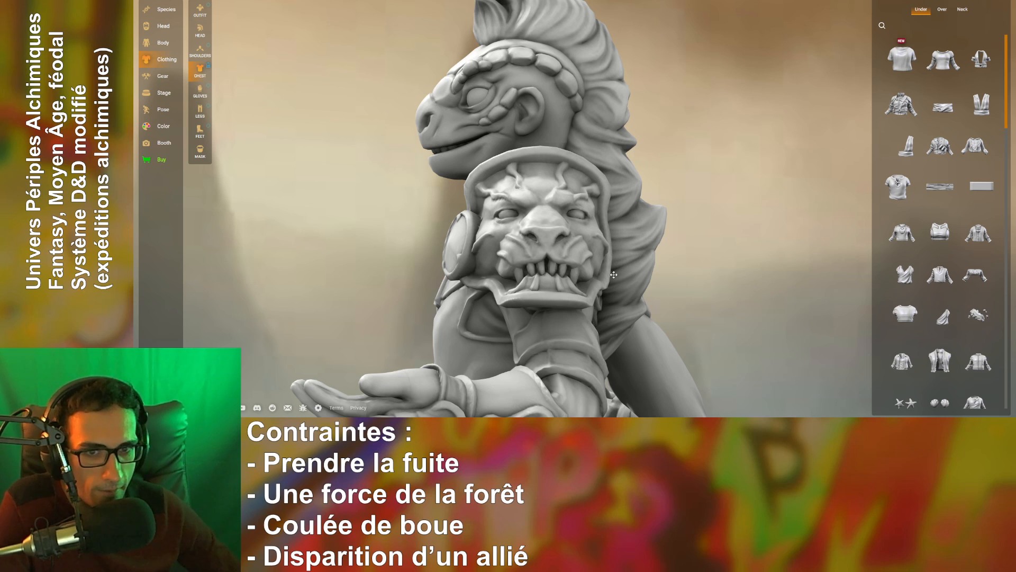
scroll(614, 275, "down", 4)
left_click_drag(626, 243, 639, 269)
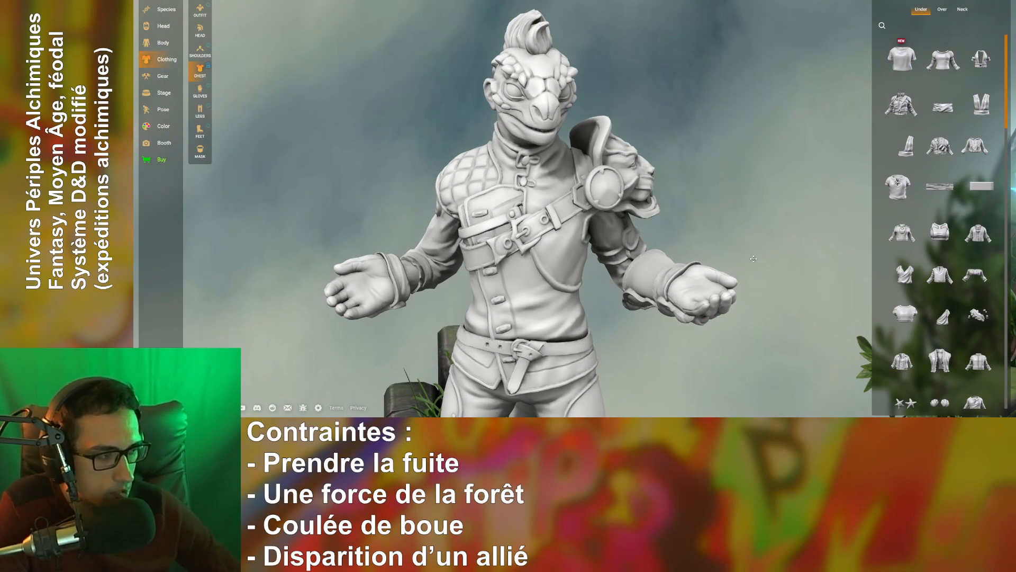
left_click_drag(778, 261, 609, 186)
scroll(702, 260, "down", 4)
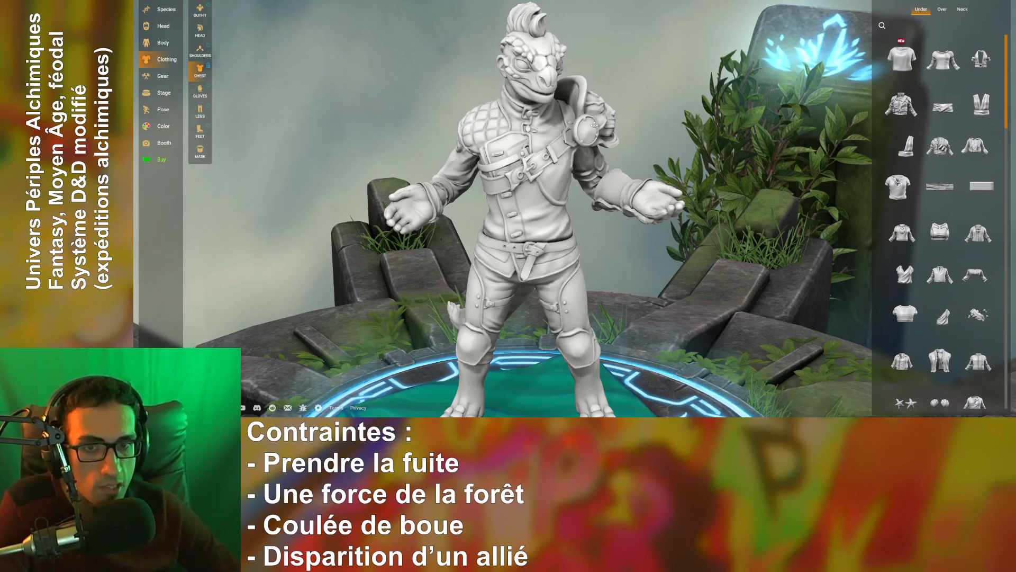
left_click_drag(641, 241, 602, 323)
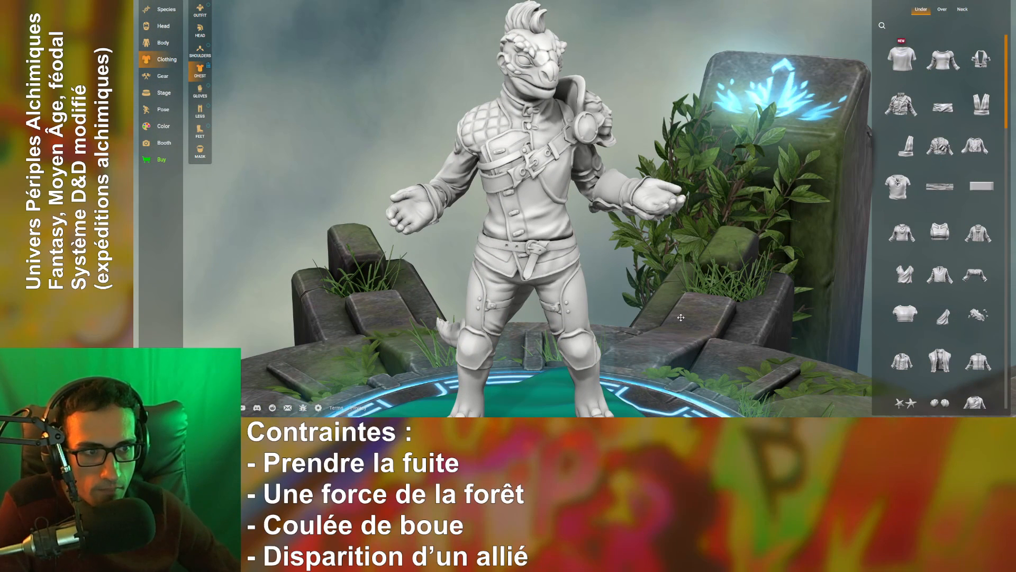
- Try the Forearm Cast and the banded bracers on both arms, and take them off to view the bare hands
left_click(200, 90)
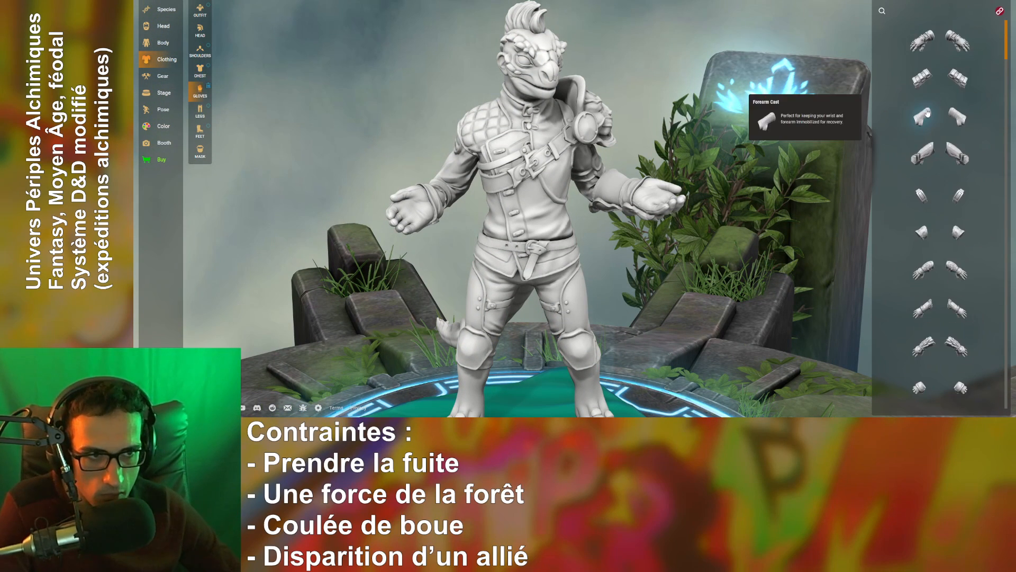
left_click(921, 41)
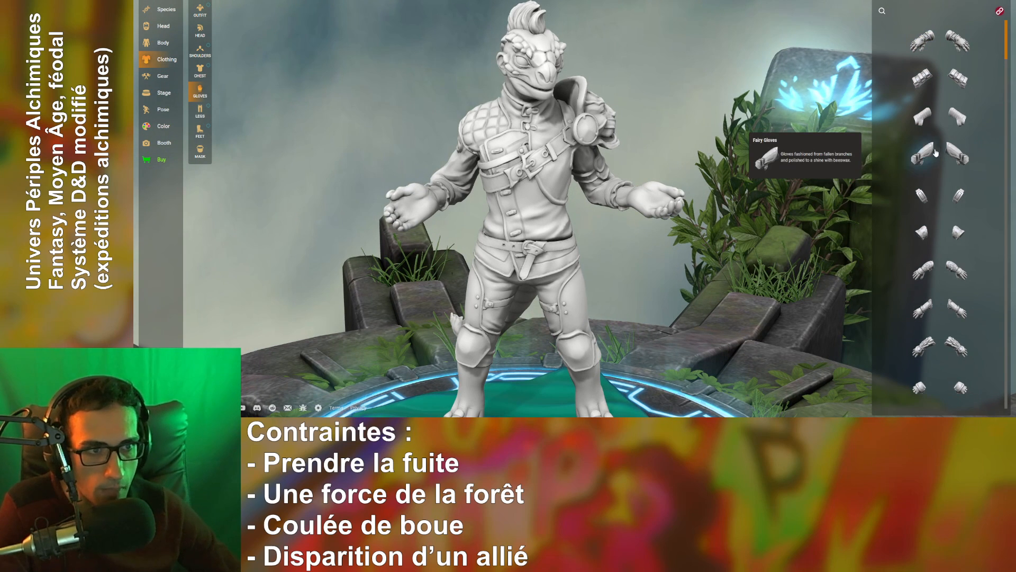
left_click(928, 119)
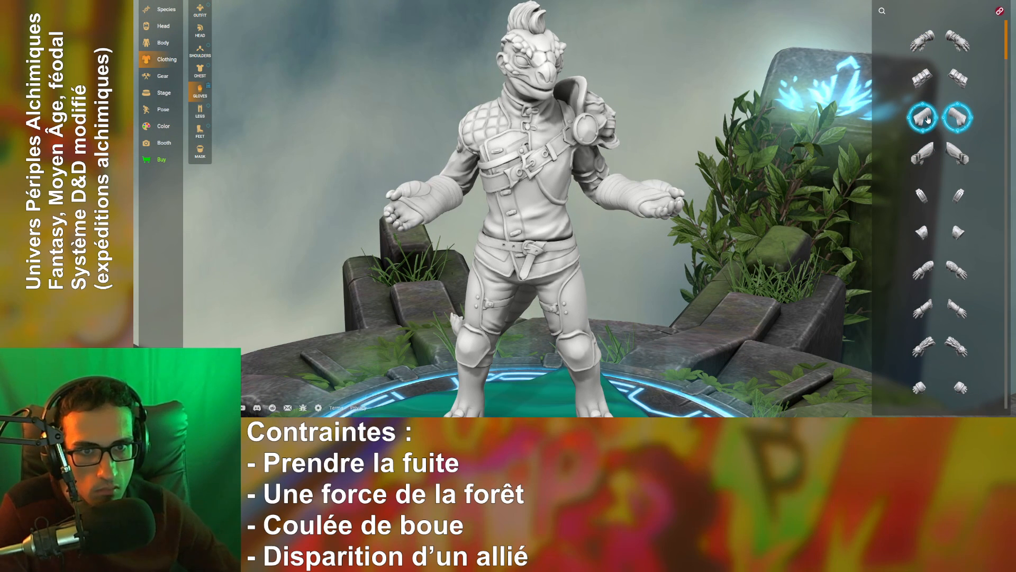
left_click(926, 75)
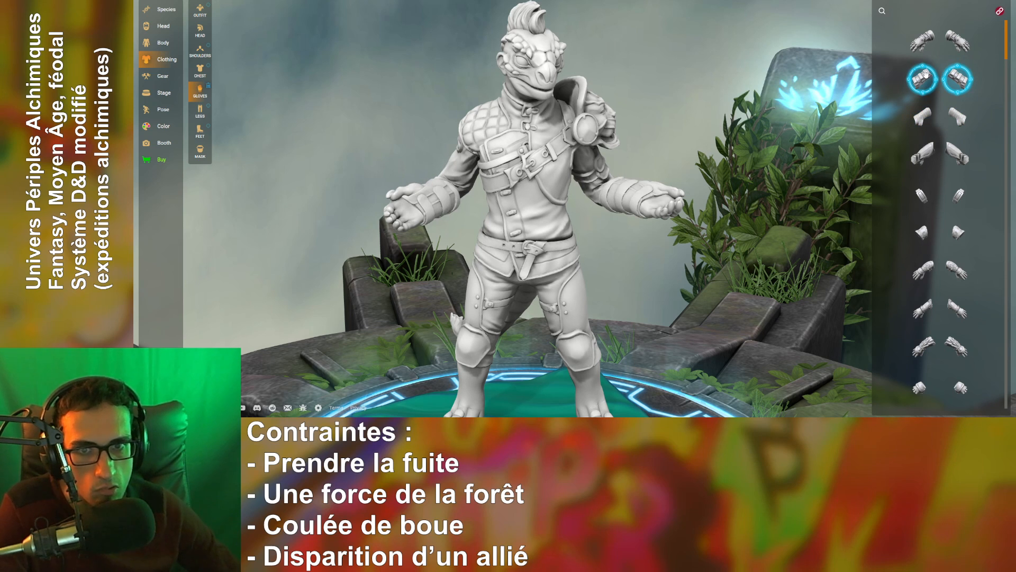
mouse_move(828, 136)
left_mouse_down()
mouse_move(571, 134)
mouse_move(811, 134)
left_mouse_up()
left_click(920, 84)
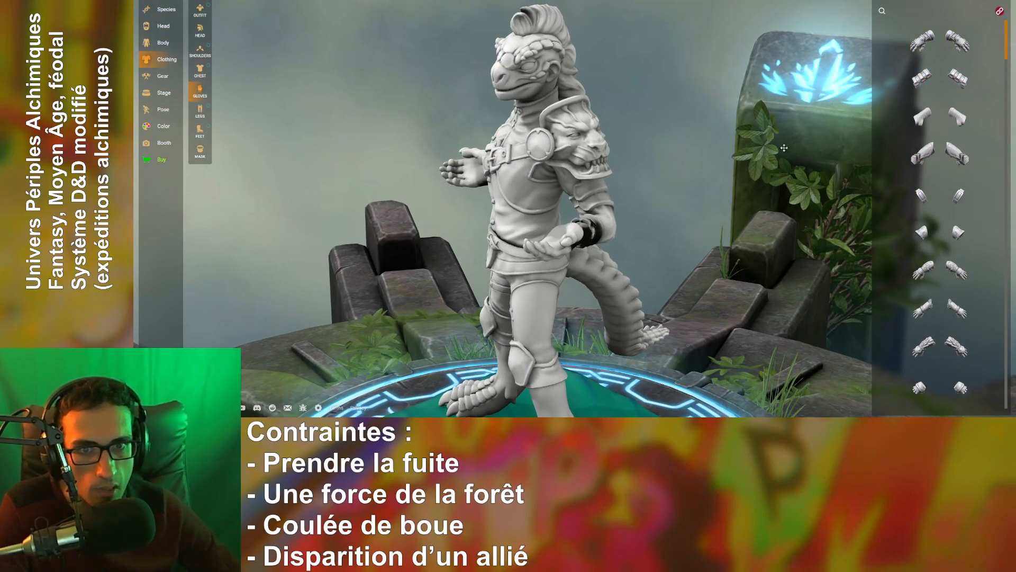
left_click_drag(685, 209, 829, 189)
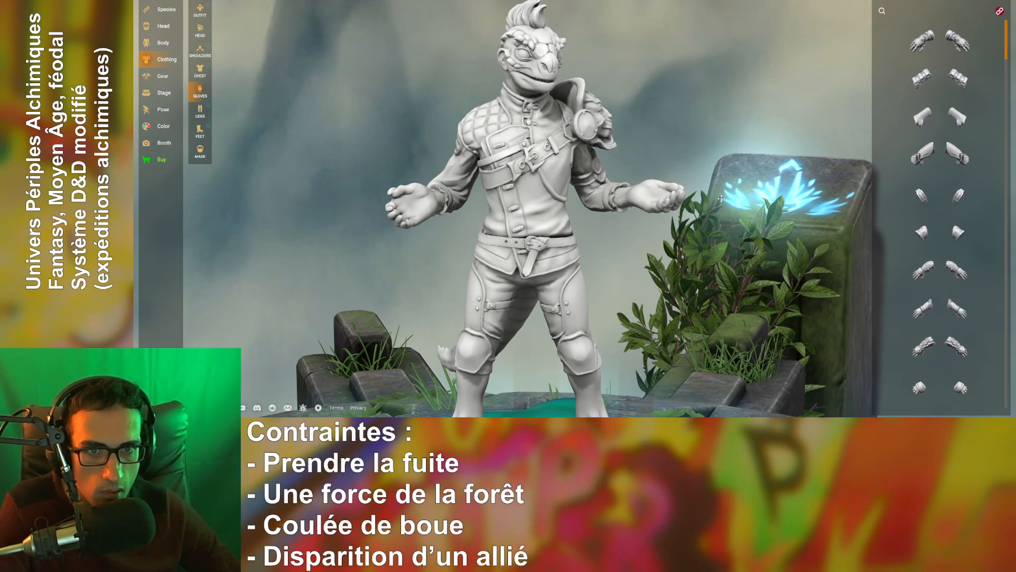
left_click_drag(696, 231, 671, 238)
scroll(670, 238, "down", 3)
scroll(682, 220, "up", 2)
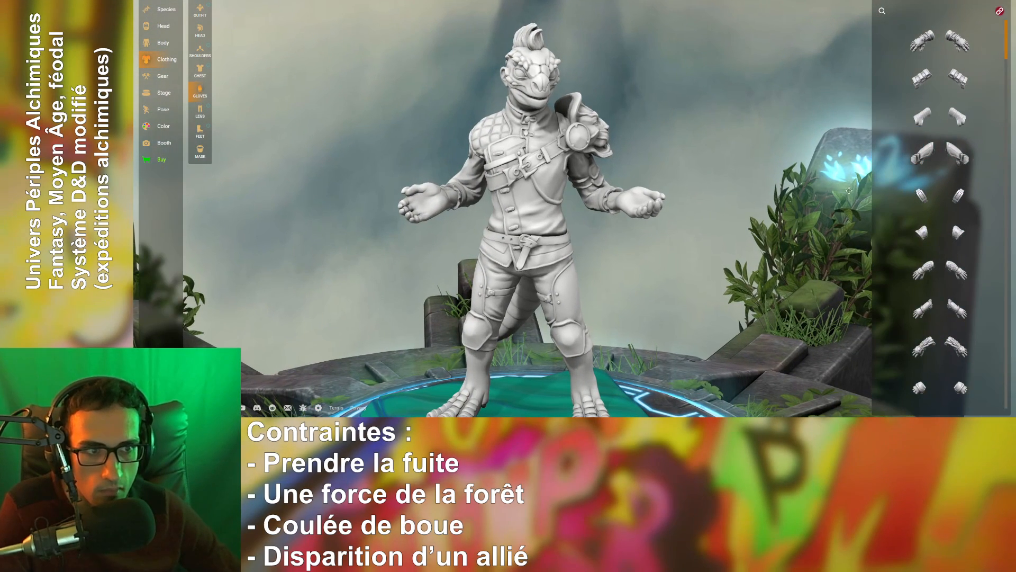
- Try the small finger pieces and the Rough Metal Cuff on both hands
left_click(930, 204)
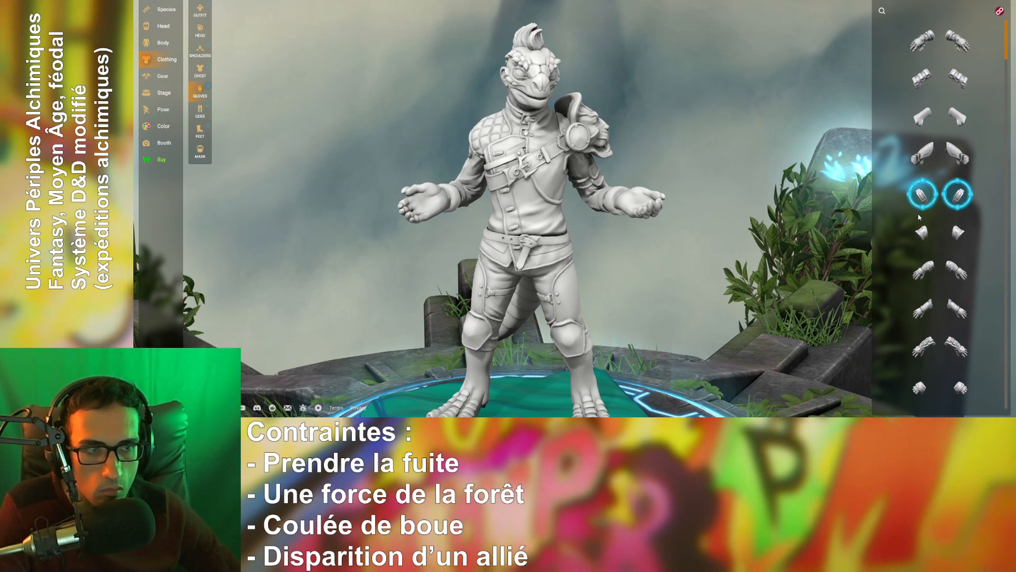
left_click_drag(818, 241, 936, 250)
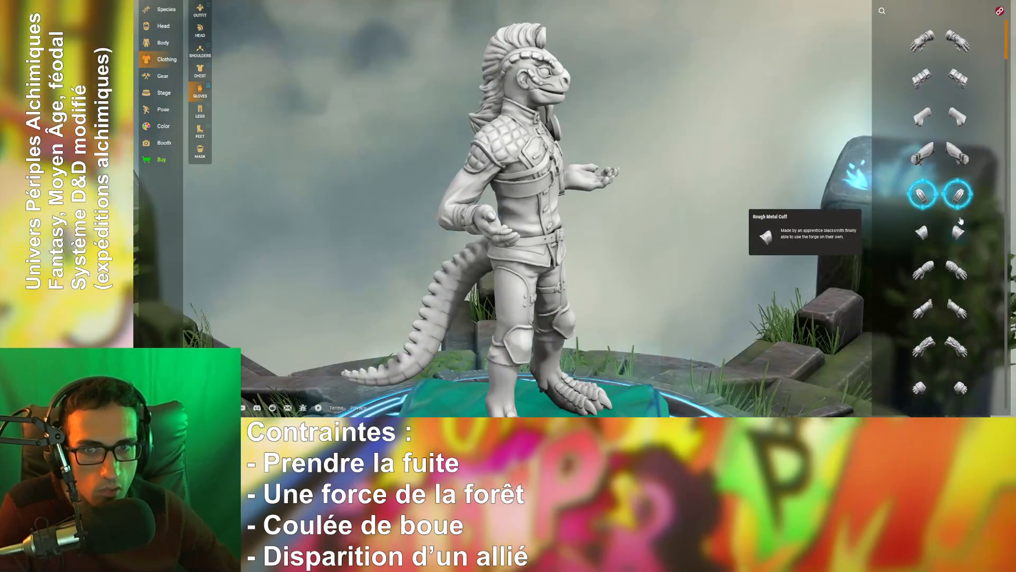
left_click(926, 234)
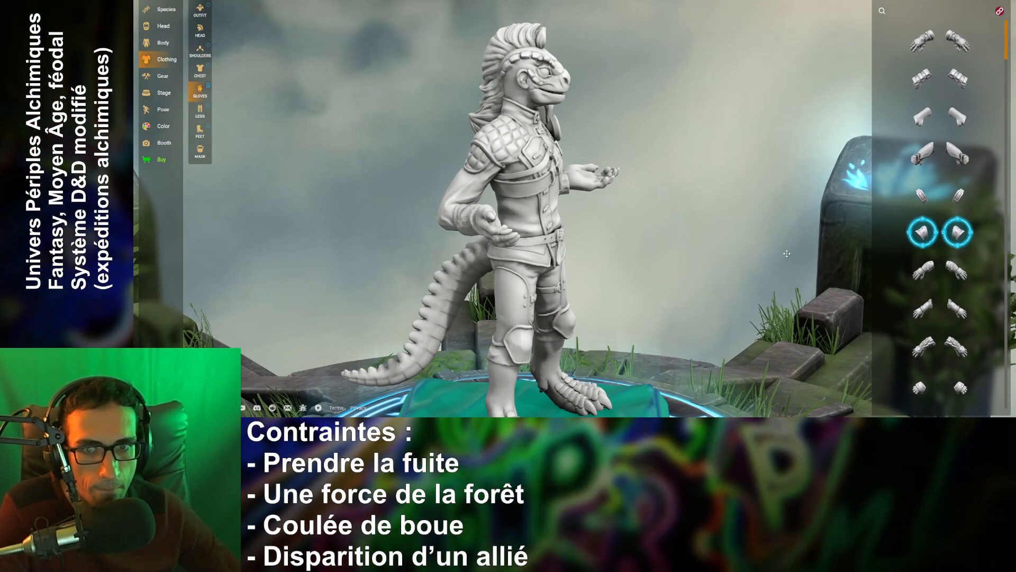
left_click_drag(787, 254, 692, 259)
scroll(913, 290, "down", 3)
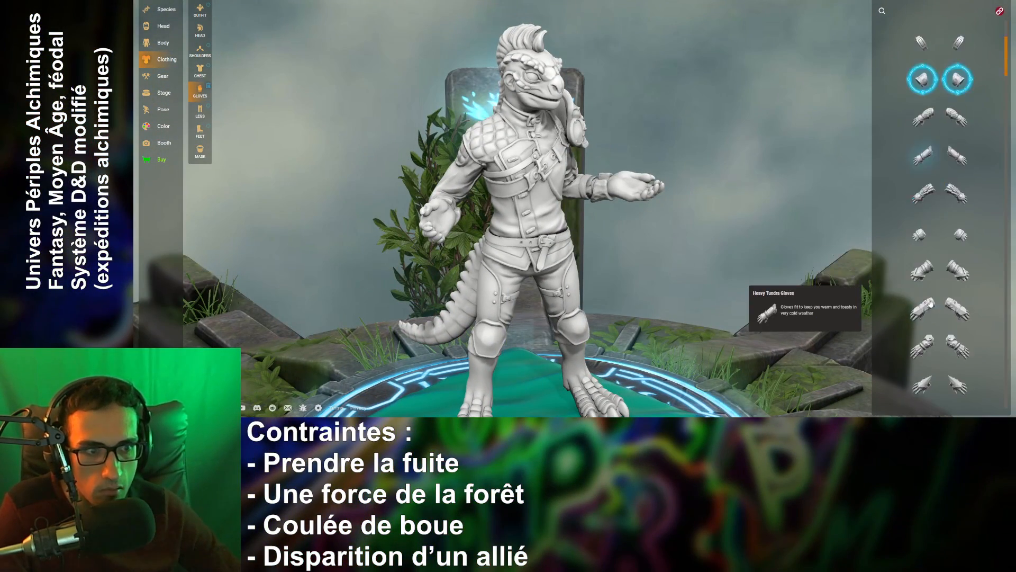
- Try the short gloves with wide folded cuffs on both hands and look through further glove models
left_click(920, 229)
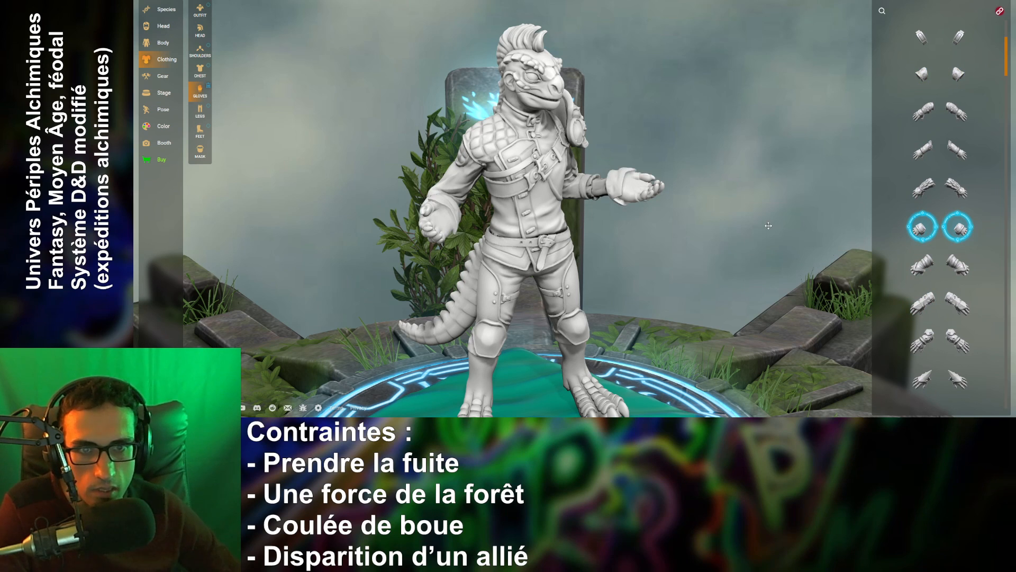
left_click_drag(778, 236, 705, 232)
scroll(936, 247, "down", 2)
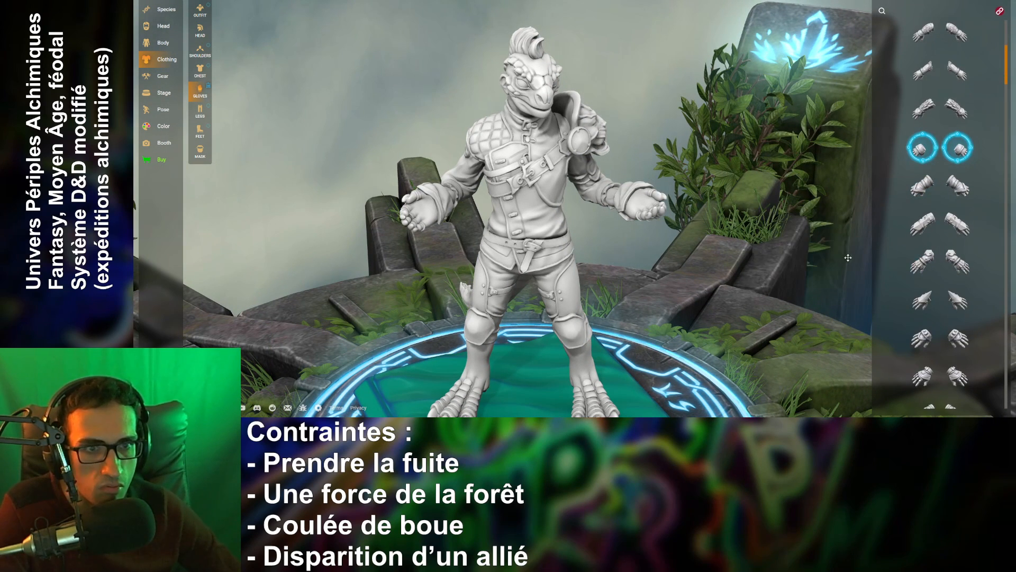
scroll(936, 281, "down", 5)
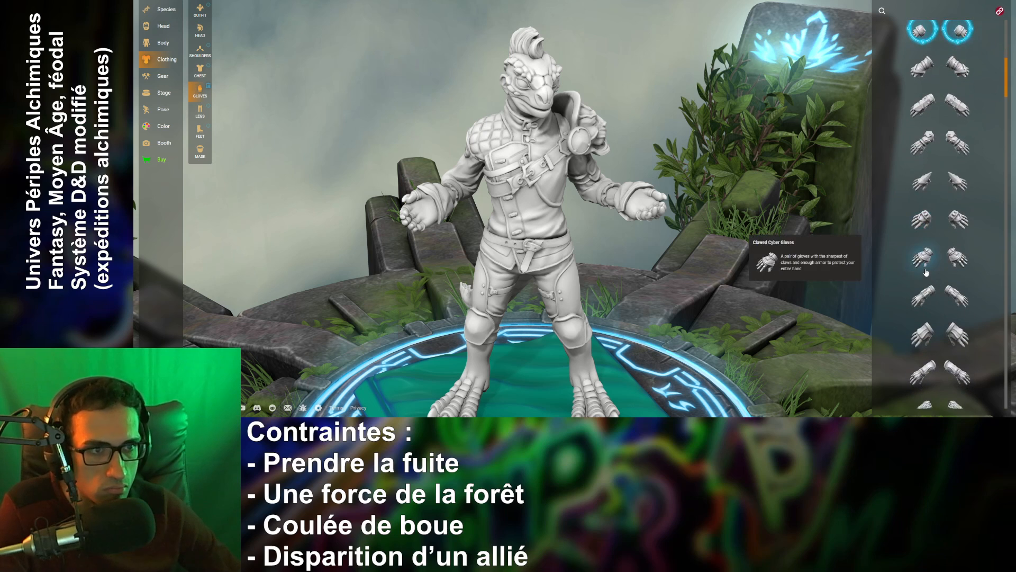
scroll(931, 271, "down", 3)
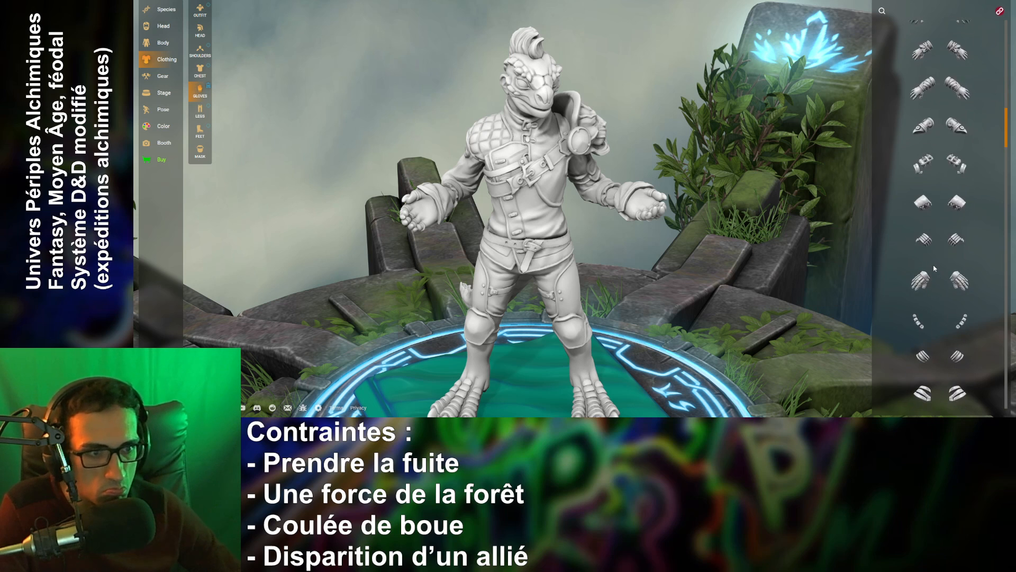
- Compare several bracelets and hand wraps on both arms, finishing with the Decorative Bangles
left_click(924, 206)
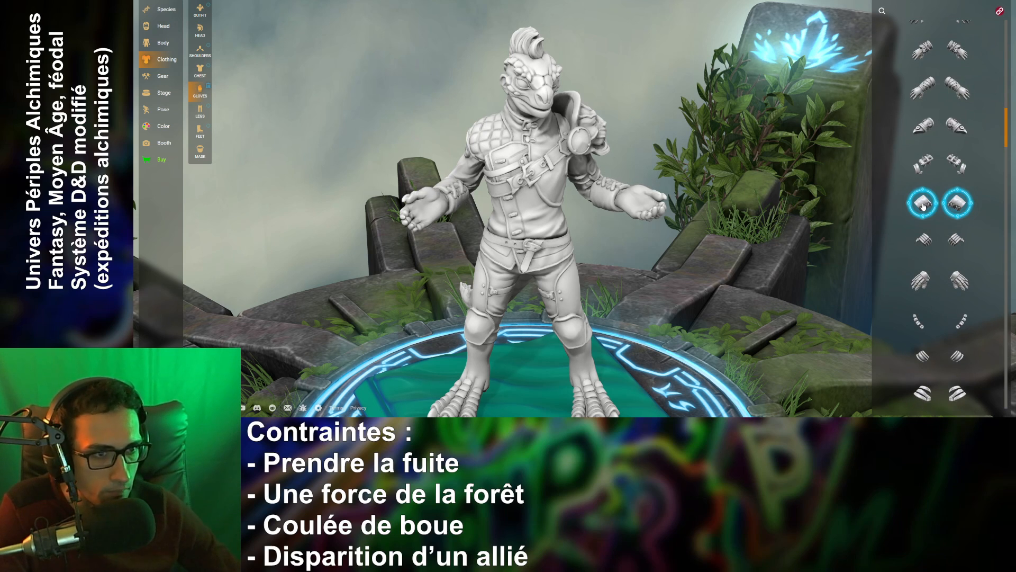
left_click(924, 241)
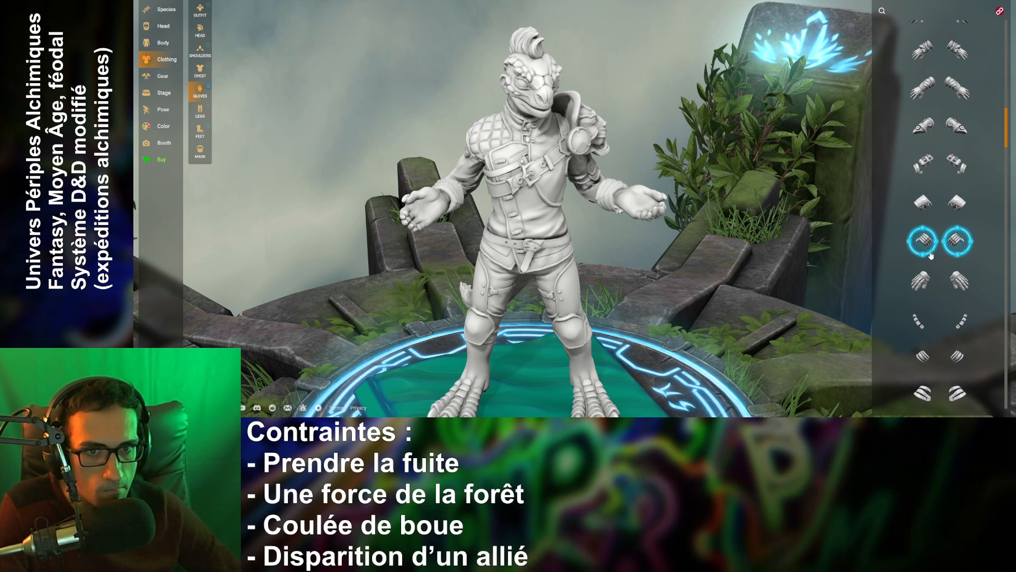
scroll(927, 249, "down", 4)
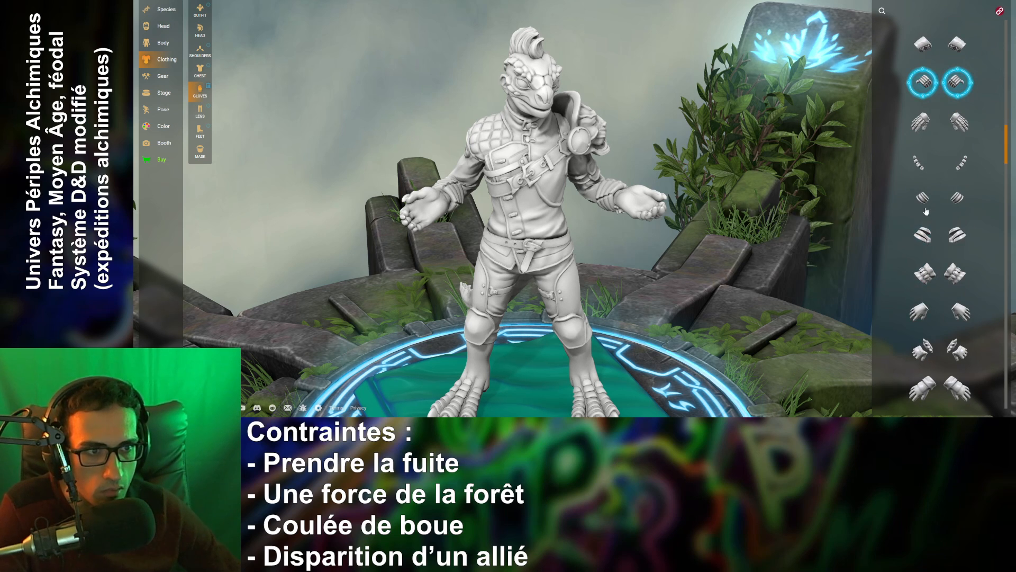
left_click(924, 211)
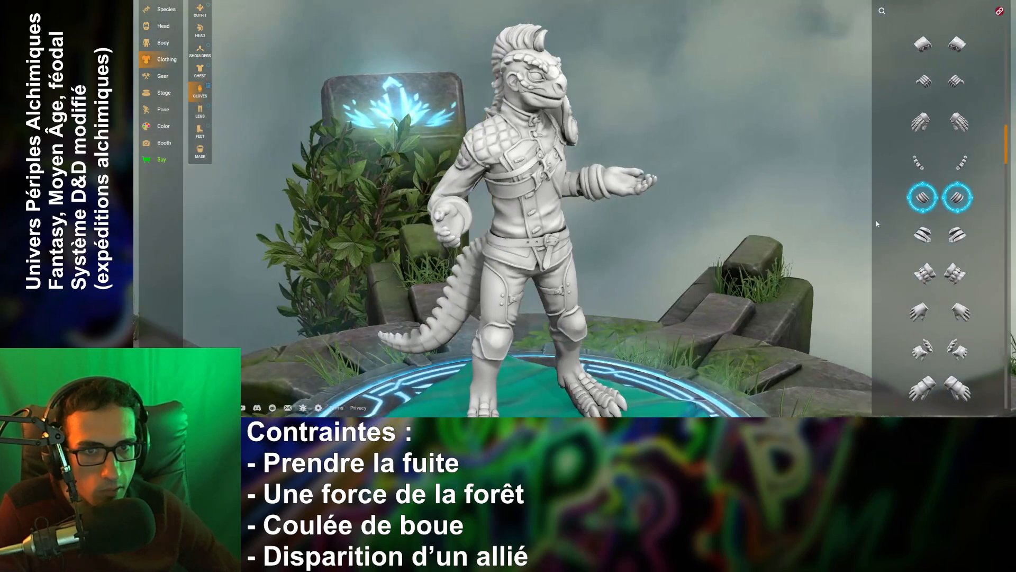
left_click(921, 236)
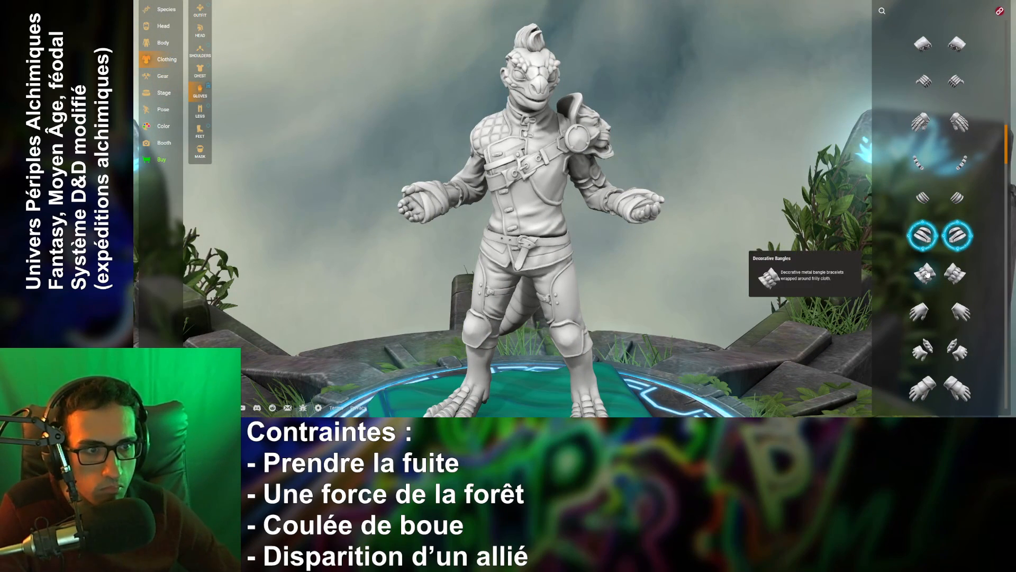
left_click(927, 273)
left_click_drag(732, 281, 782, 277)
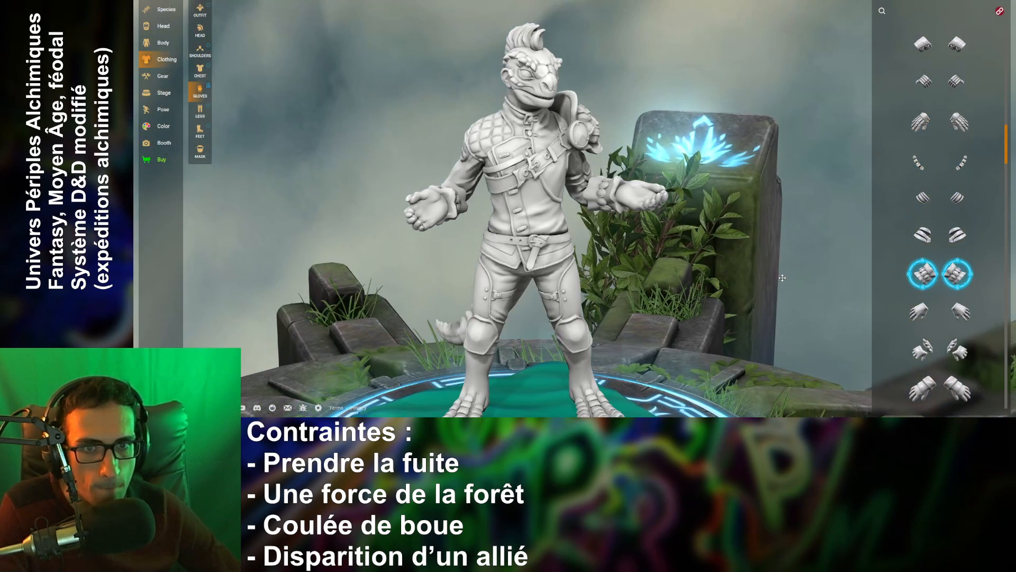
- Replace the bangles with the flared cuff bracers and view them on both forearms
scroll(929, 290, "down", 8)
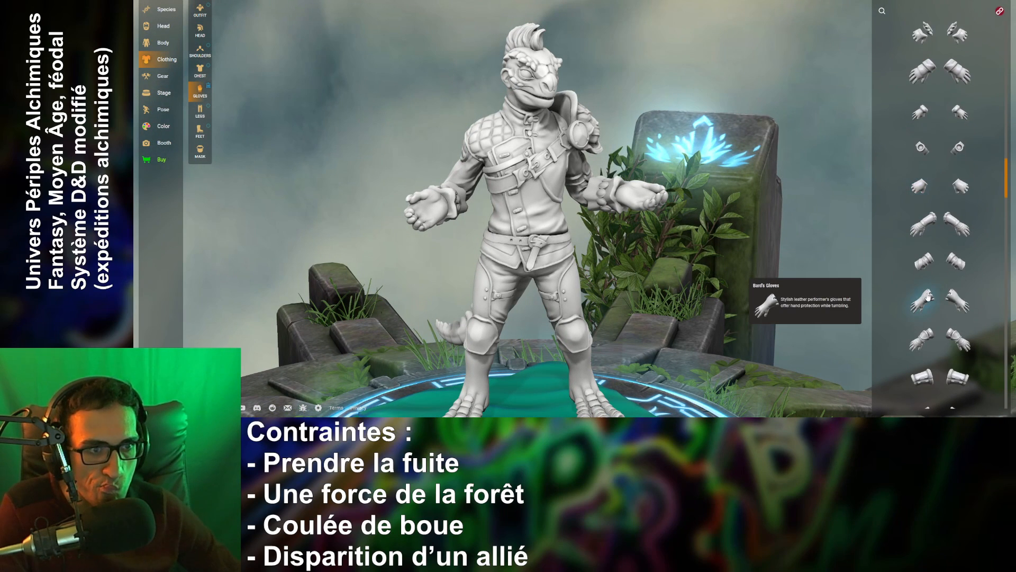
scroll(929, 290, "down", 5)
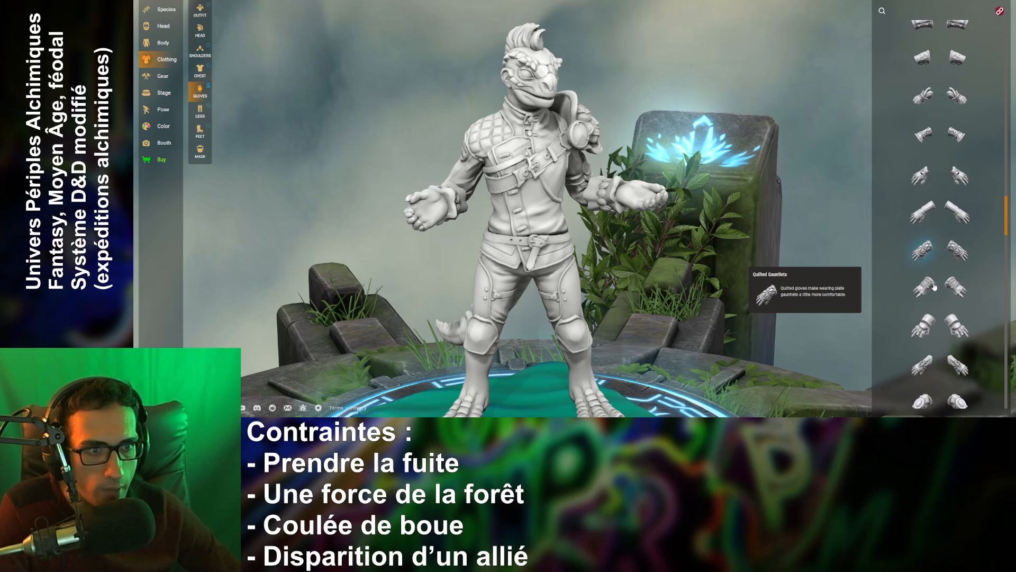
left_click(920, 141)
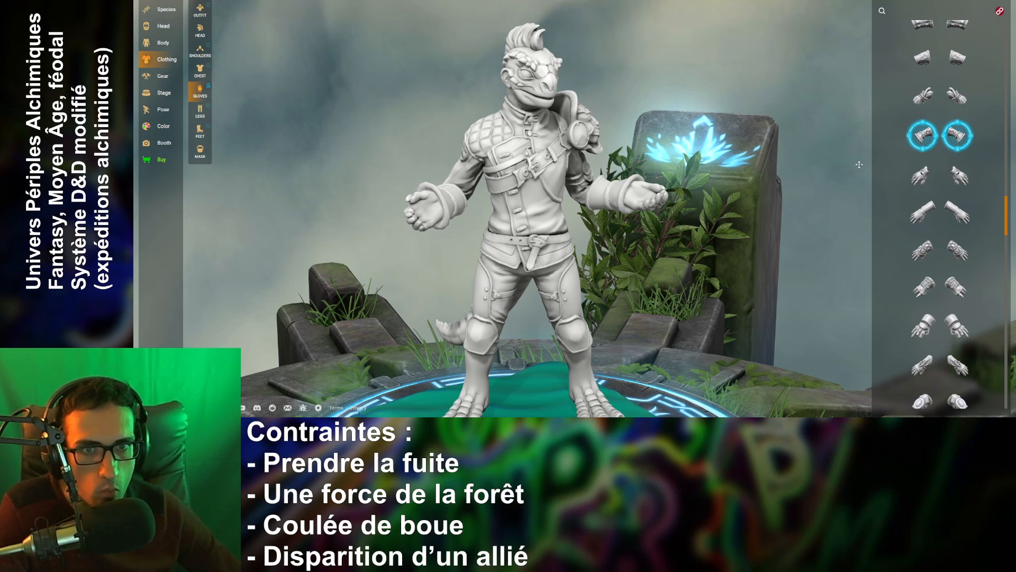
left_click_drag(784, 234, 741, 257)
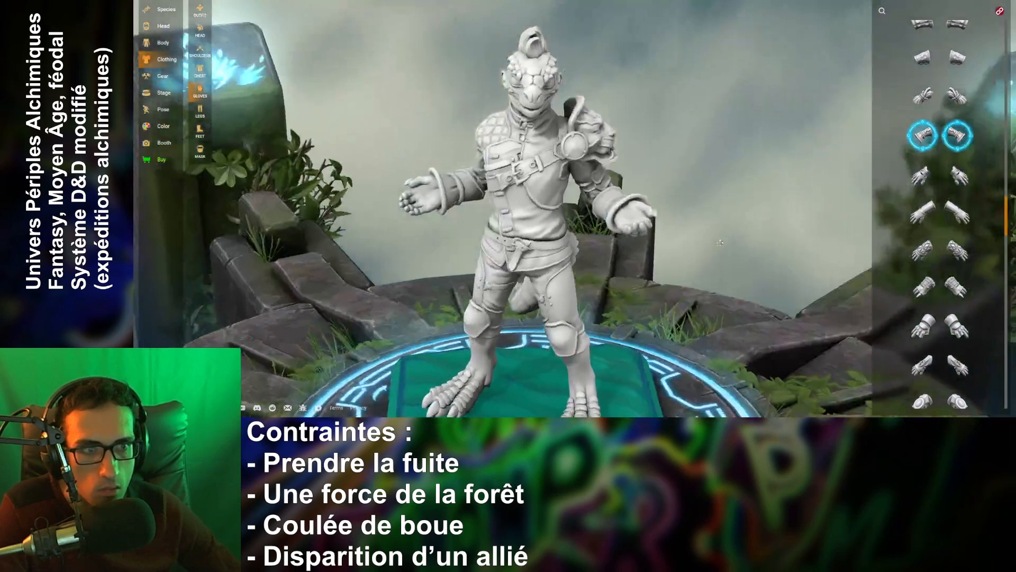
- Try the riveted bracers with spikes over the back of the hand and inspect them up close
scroll(952, 279, "down", 3)
left_click(929, 136)
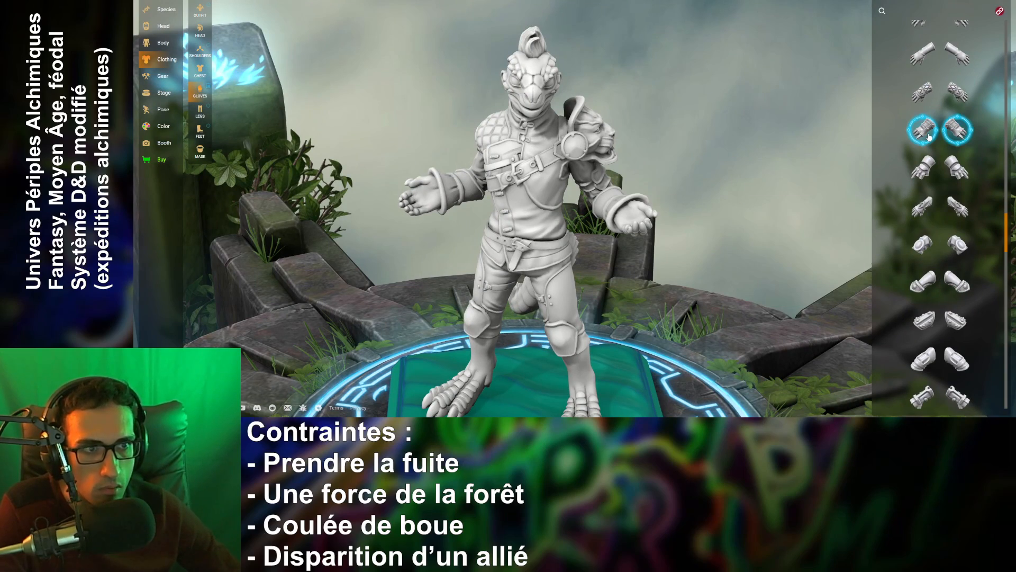
left_click_drag(716, 243, 1012, 177)
scroll(625, 139, "up", 5)
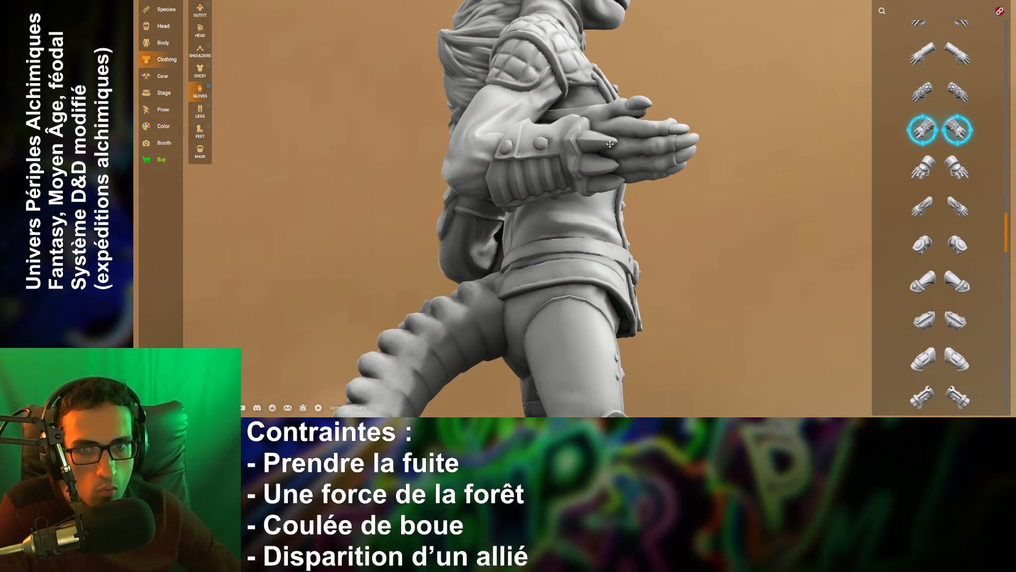
left_click_drag(612, 198, 586, 250)
scroll(566, 255, "down", 5)
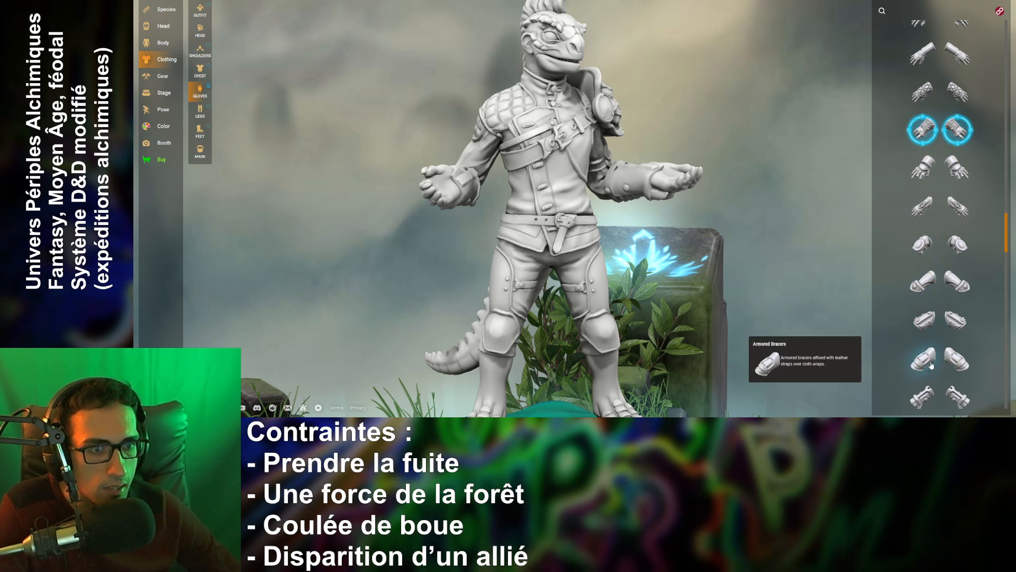
- Fit both forearms with the thick bracers that have a pointed claw hanging below the wrist
scroll(931, 355, "down", 5)
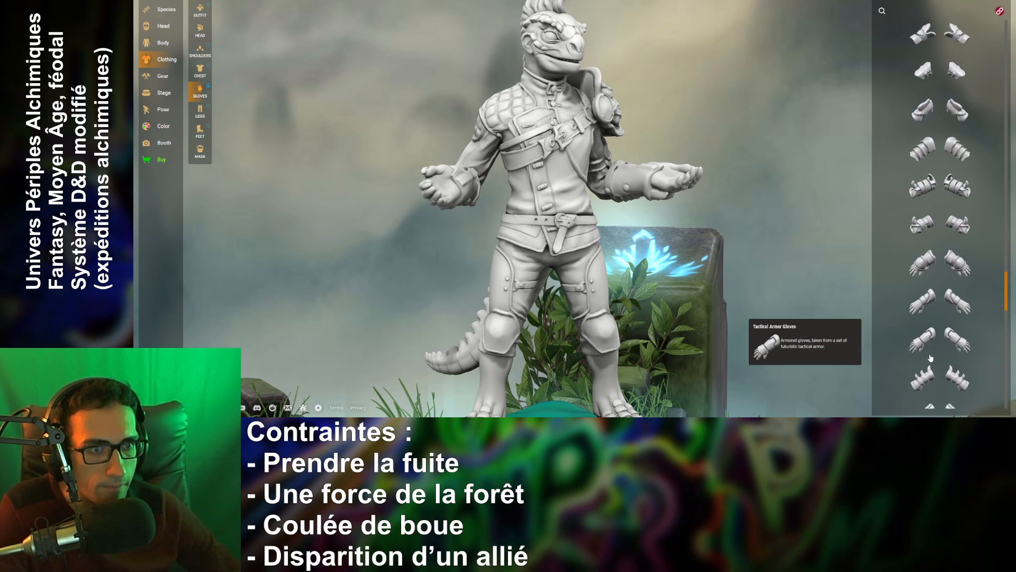
scroll(931, 357, "down", 2)
scroll(932, 337, "up", 1)
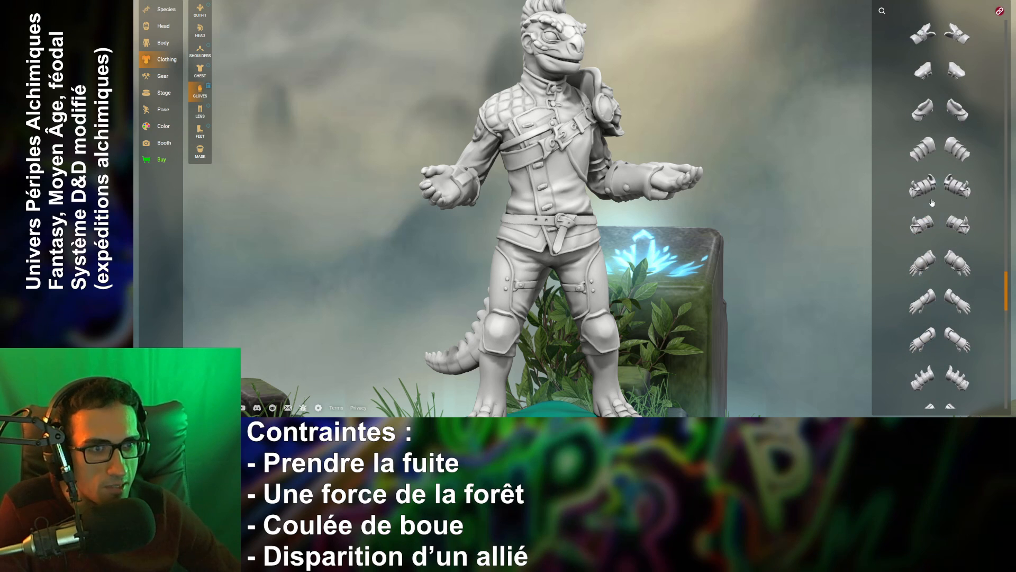
left_click(924, 221)
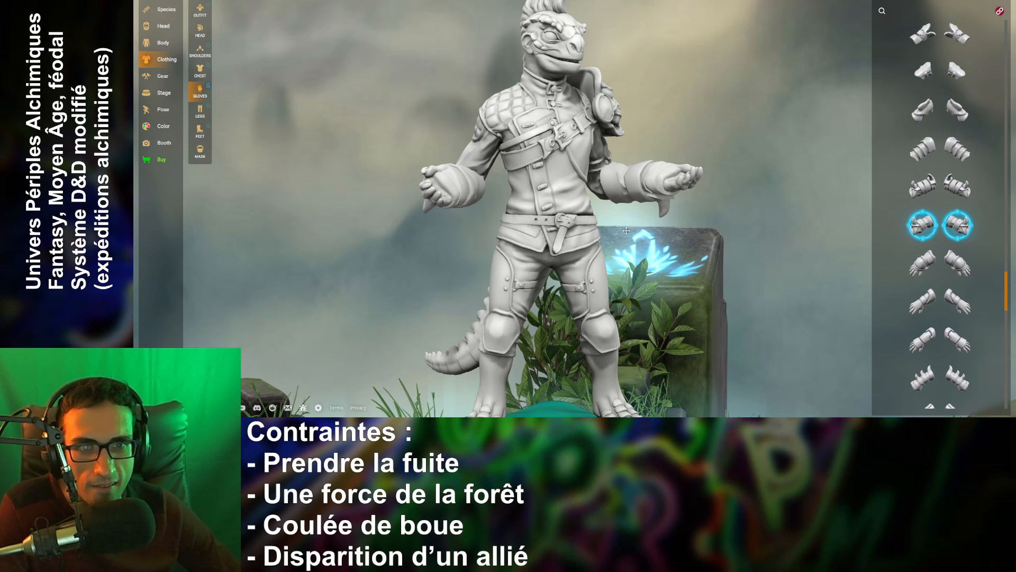
- Try two different styles of arm guards on both forearms of the lizard character
left_click_drag(640, 225, 703, 223)
left_click_drag(762, 209, 740, 231)
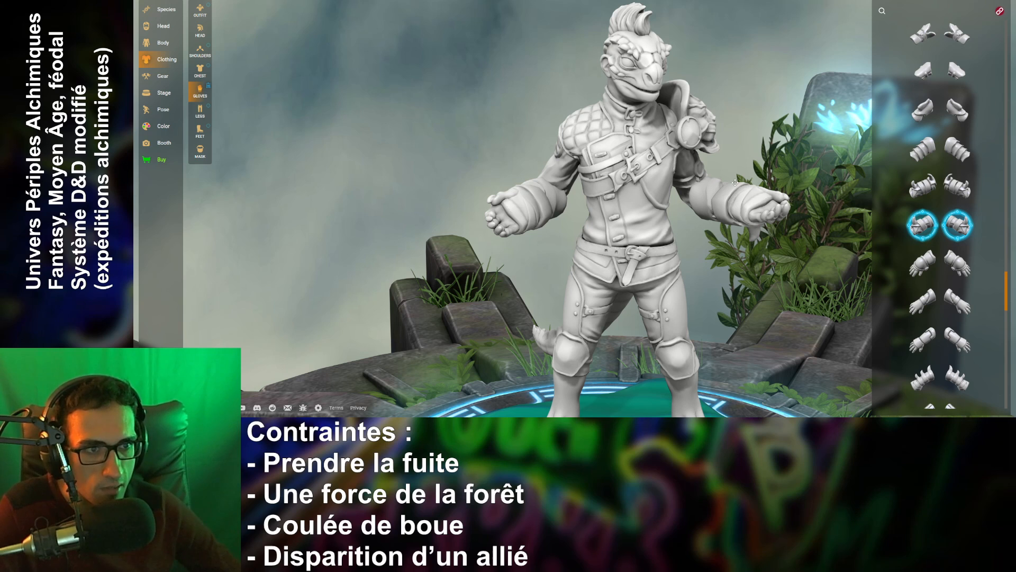
left_click(912, 192)
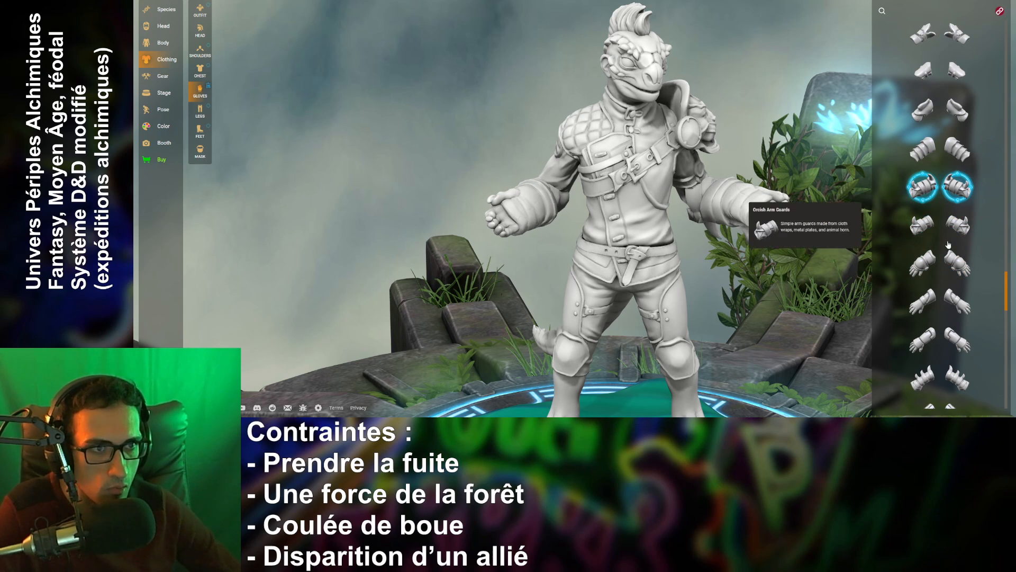
scroll(948, 244, "down", 5)
left_click(922, 140)
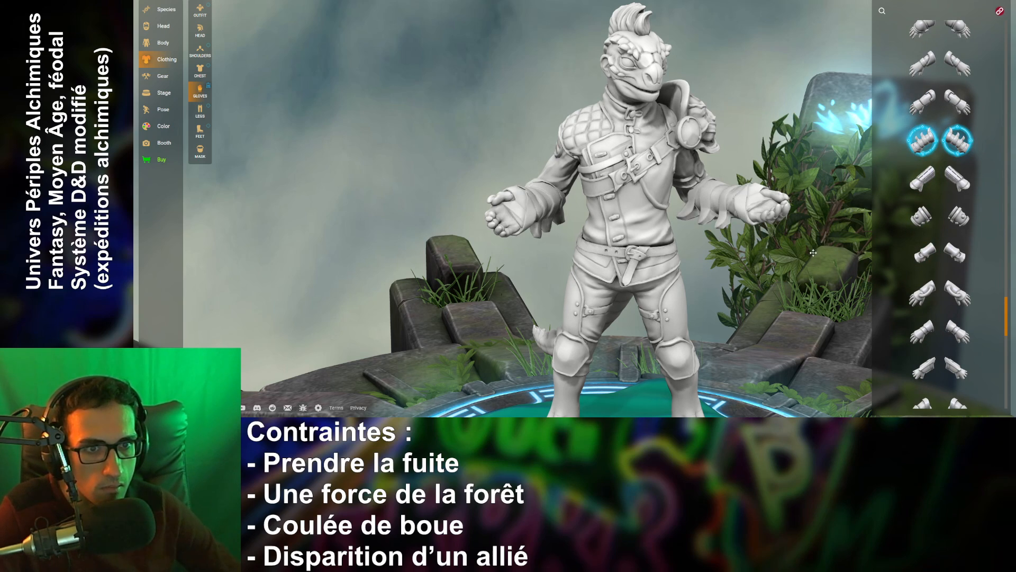
mouse_move(813, 253)
left_mouse_down()
mouse_move(627, 229)
mouse_move(827, 243)
left_mouse_up()
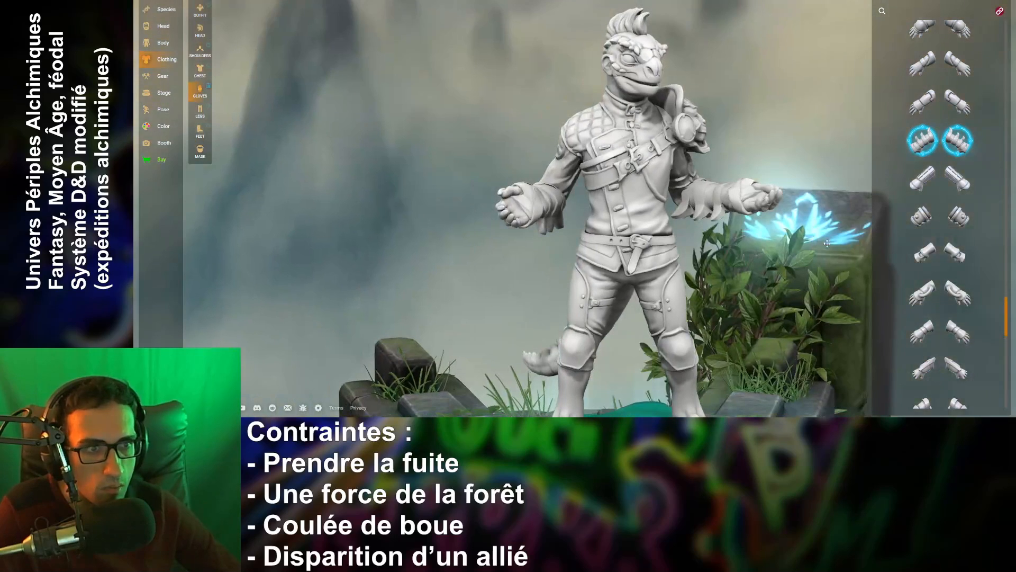
- Try other gauntlets on both forearms, ending with the Dragon Knight Gauntlets
scroll(940, 336, "down", 3)
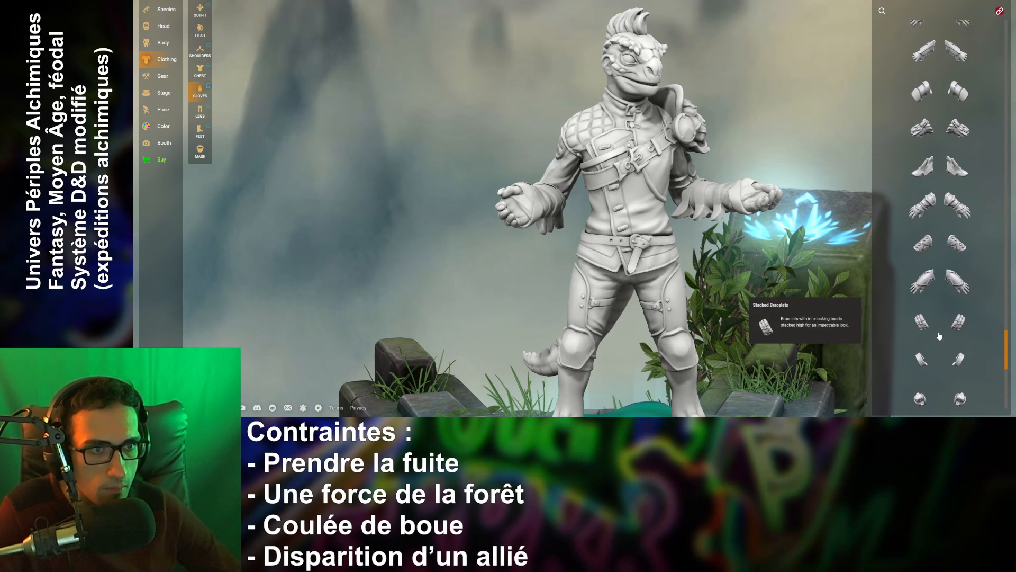
left_click(924, 132)
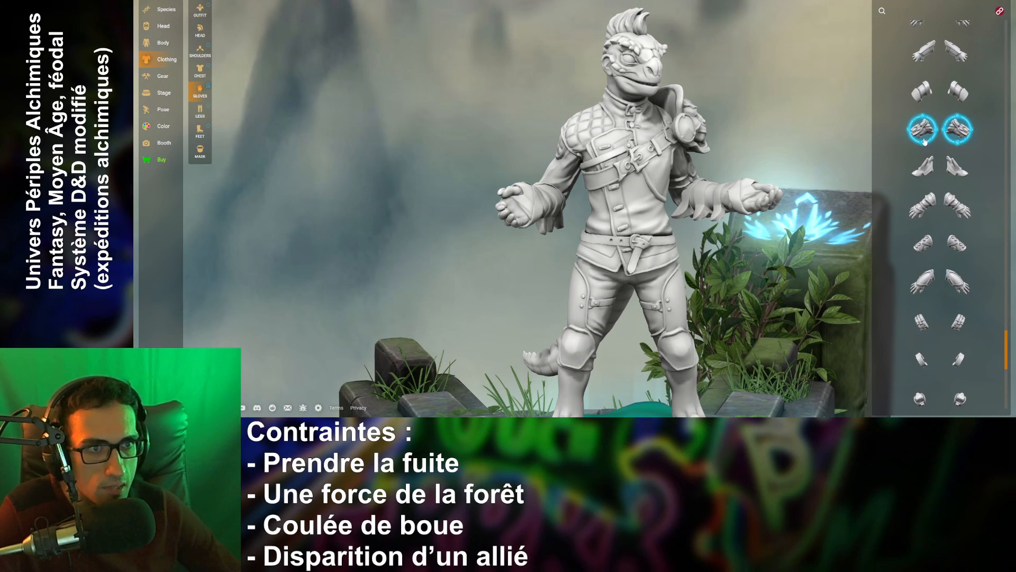
left_click(926, 167)
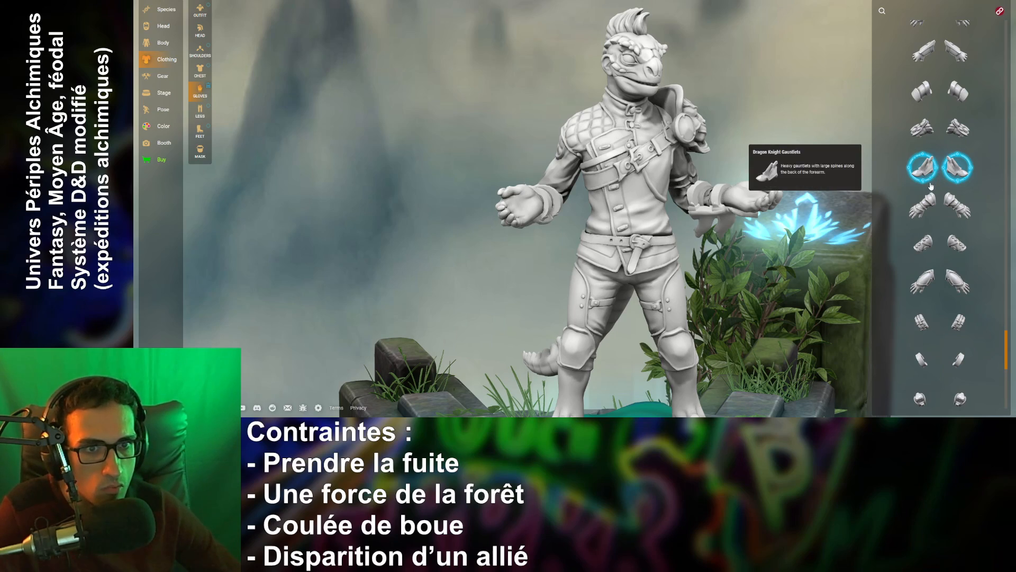
left_click_drag(783, 233, 731, 233)
left_click_drag(566, 201, 688, 238)
- Try the gauntlets near the end of the glove options, including the Driftwood Gauntlet, on both forearms
scroll(926, 281, "down", 5)
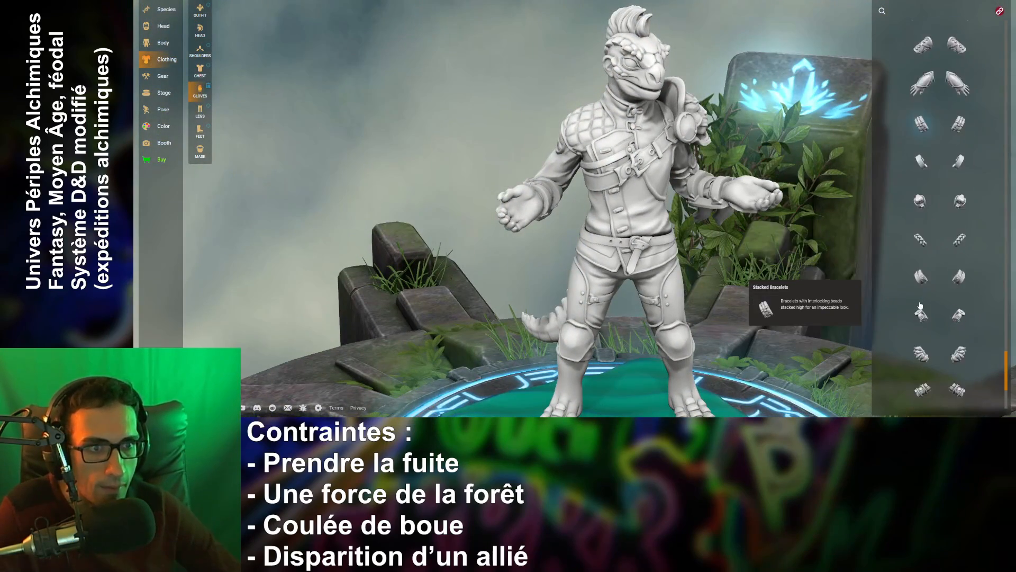
scroll(919, 305, "down", 1)
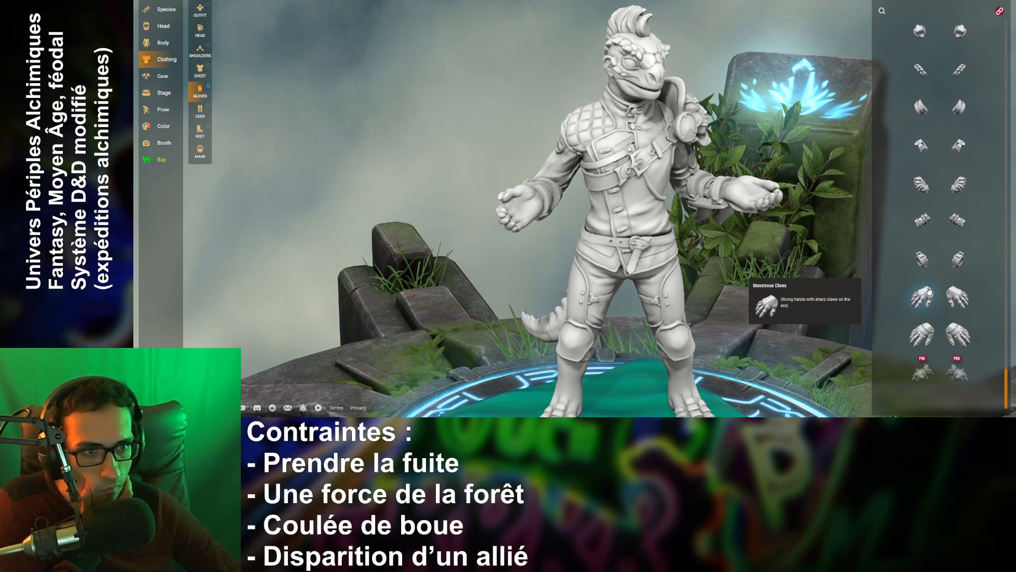
left_click(927, 181)
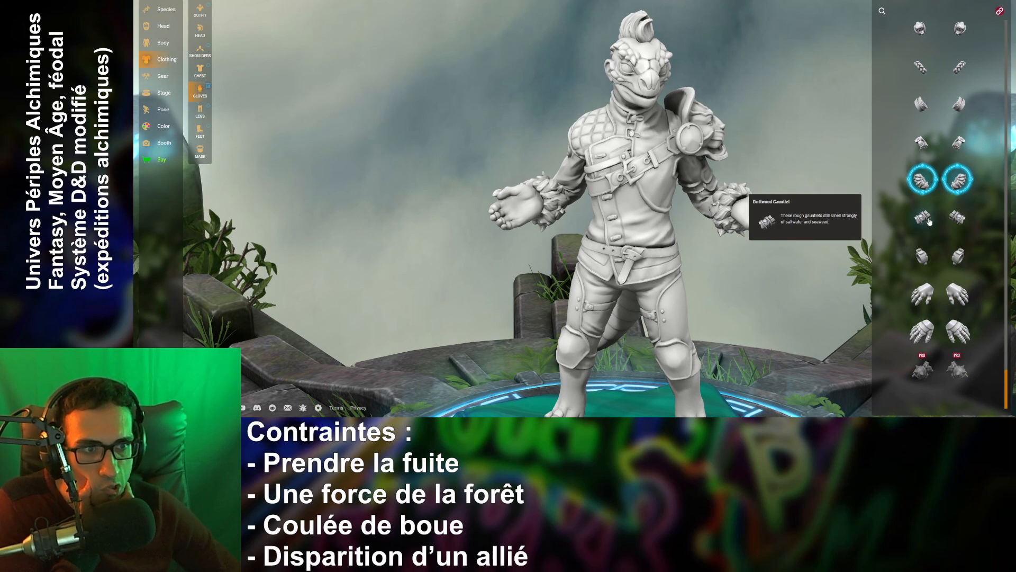
left_click(932, 223)
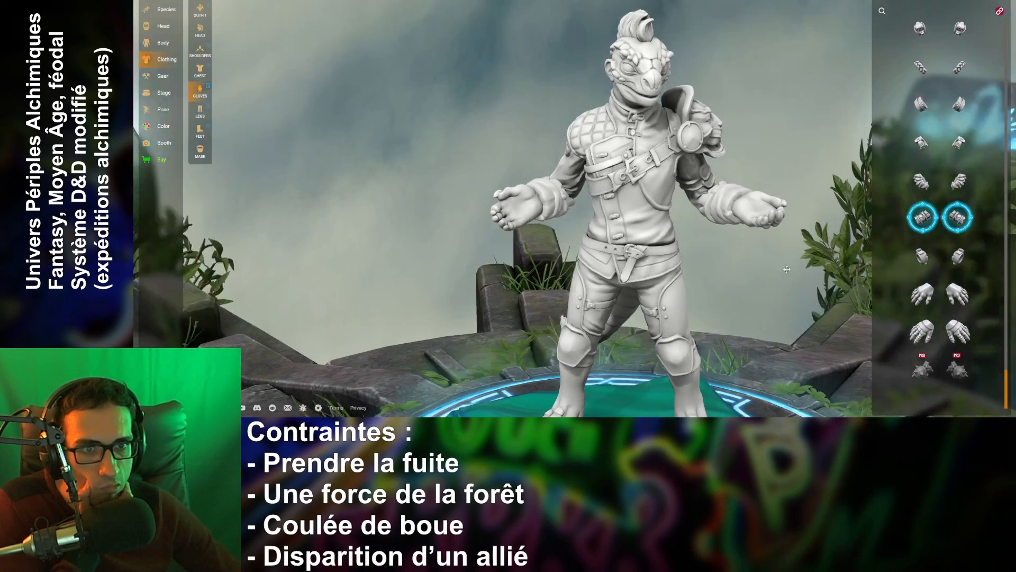
left_click_drag(802, 249, 915, 261)
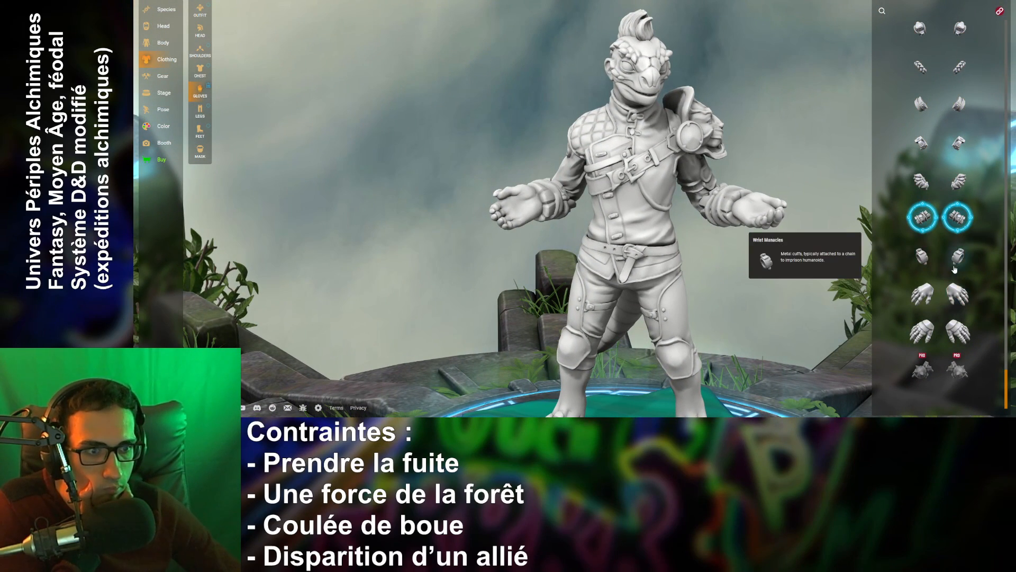
- Equip both forearms with the strapped bracers listed just before the Forearm Cast in the glove options
scroll(953, 273, "up", 10)
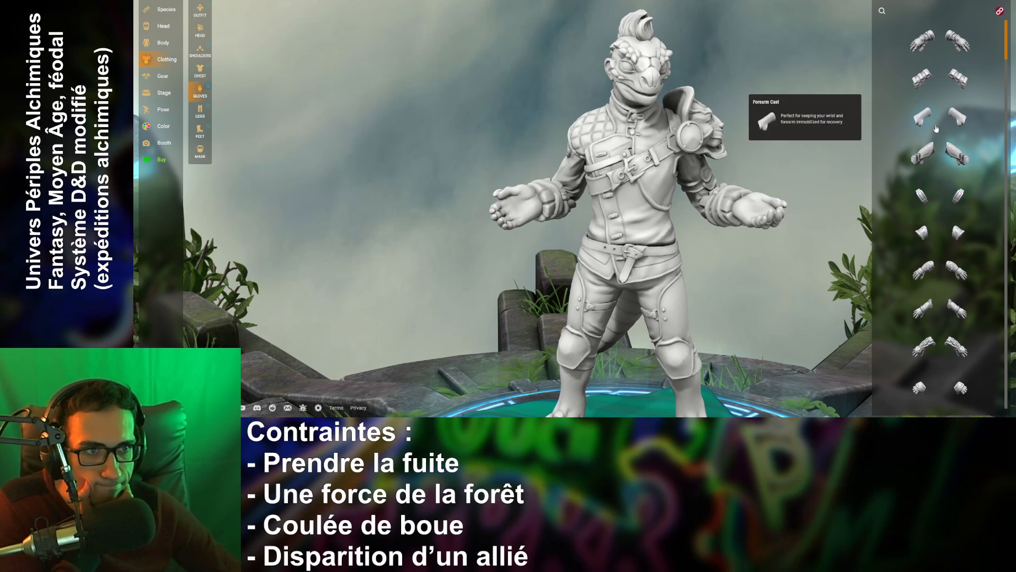
left_click(922, 79)
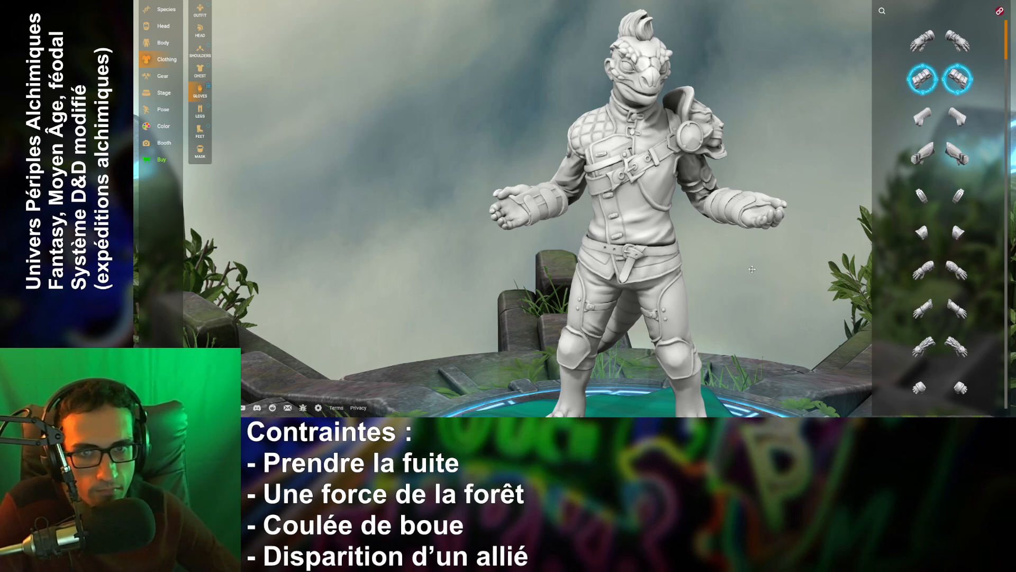
left_click_drag(752, 270, 807, 272)
left_click_drag(778, 226, 777, 248)
scroll(690, 285, "down", 2)
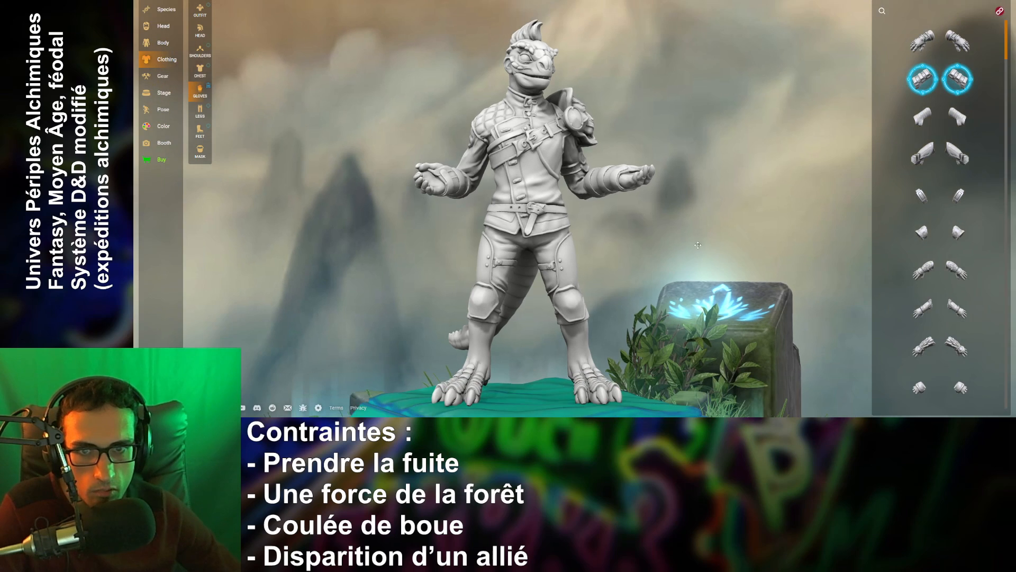
left_click_drag(265, 74, 293, 113)
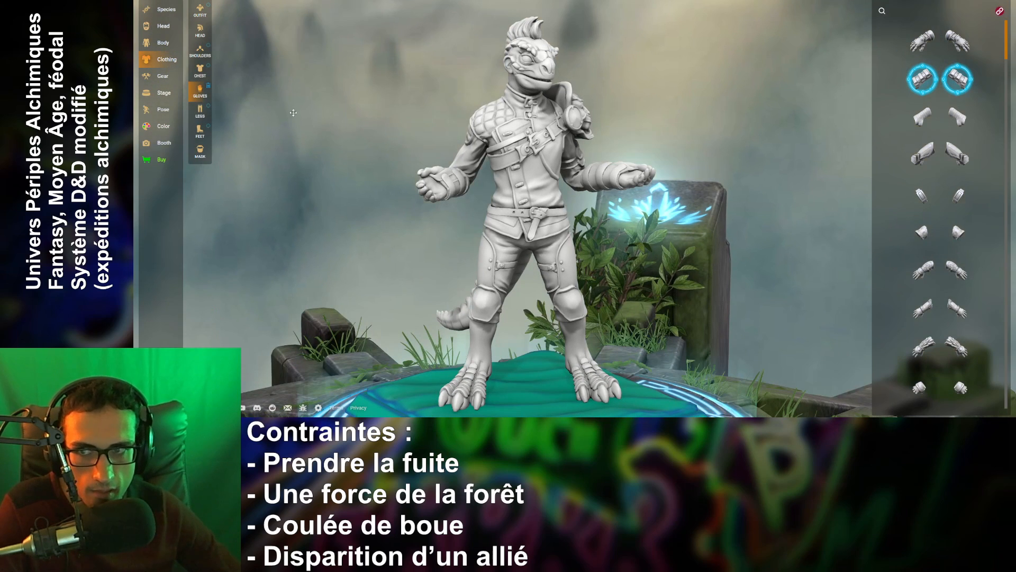
- Check the clothing options for the character's feet and chest
left_click(202, 132)
left_click_drag(783, 214, 703, 215)
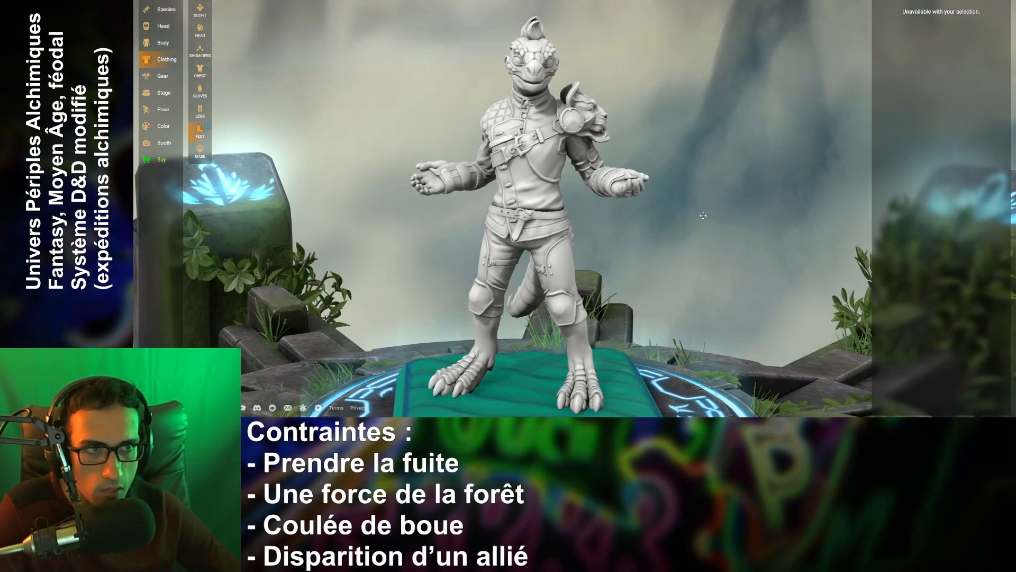
left_click(202, 75)
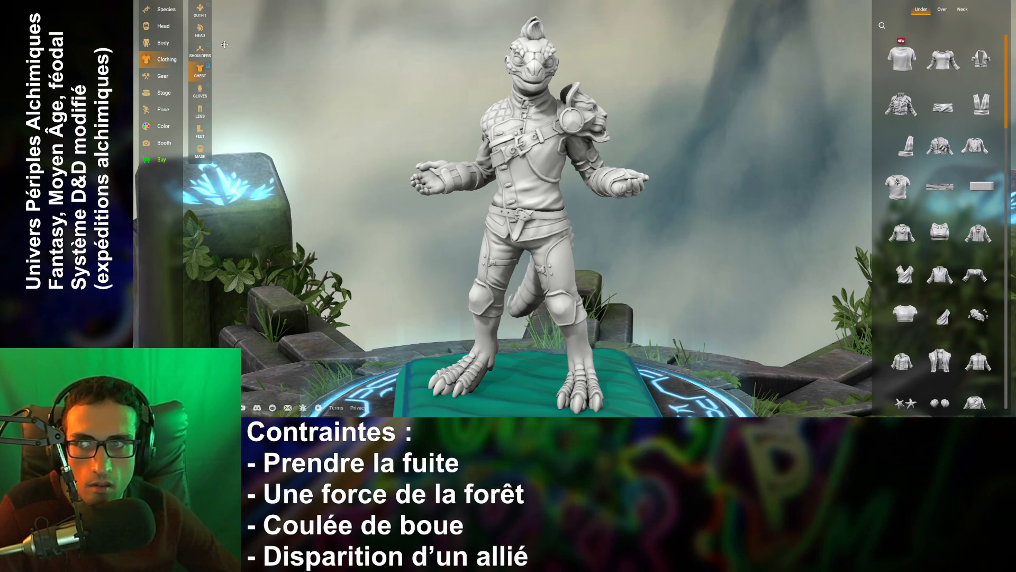
- Open the shoulder options and examine the lion-head pauldron on the character's left shoulder from several angles
left_click(200, 52)
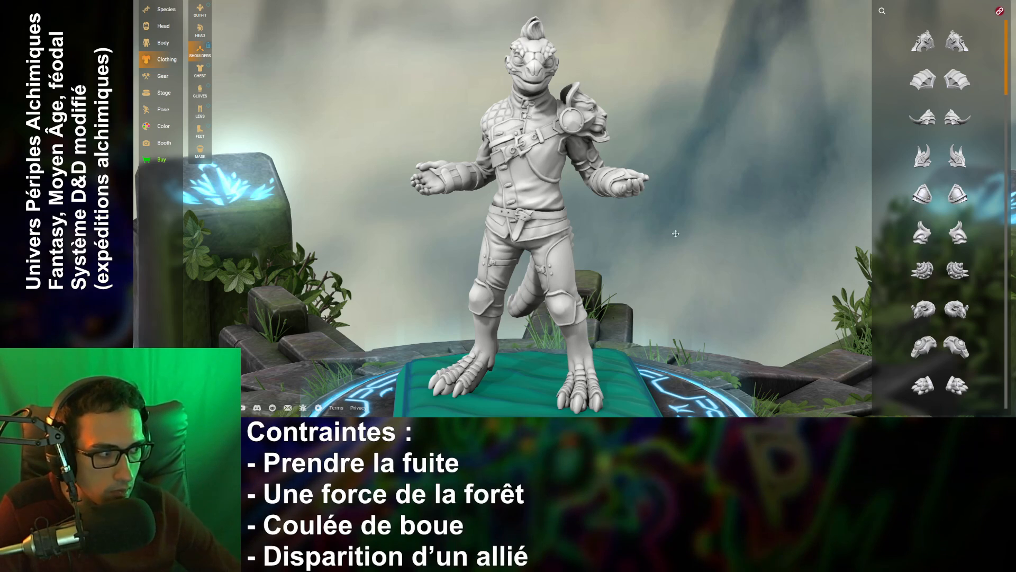
left_click_drag(723, 235, 711, 270)
scroll(574, 233, "up", 5)
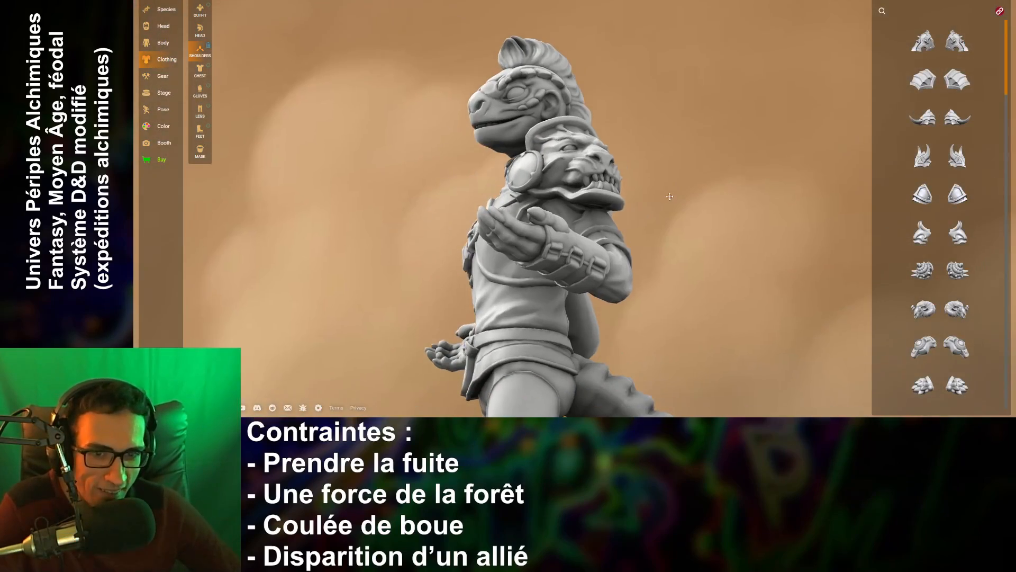
left_click_drag(549, 267, 657, 309)
scroll(657, 310, "down", 6)
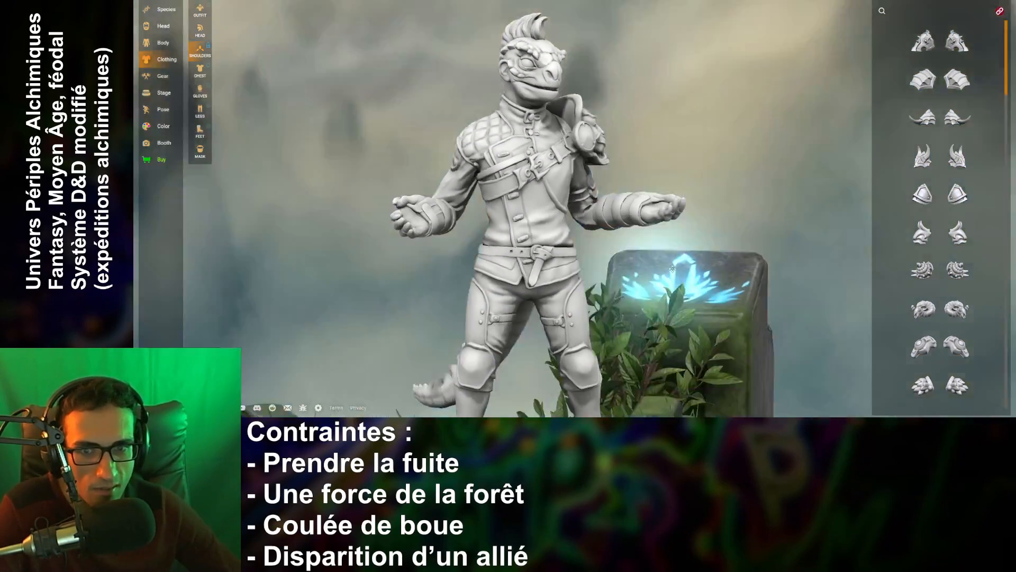
scroll(678, 243, "down", 2)
scroll(683, 222, "up", 8)
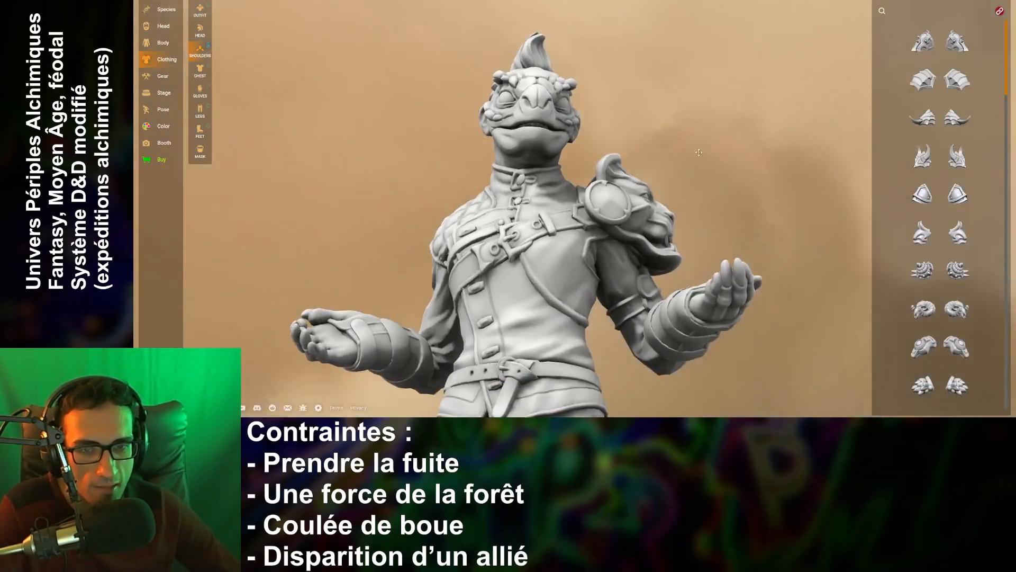
left_click_drag(698, 152, 602, 175)
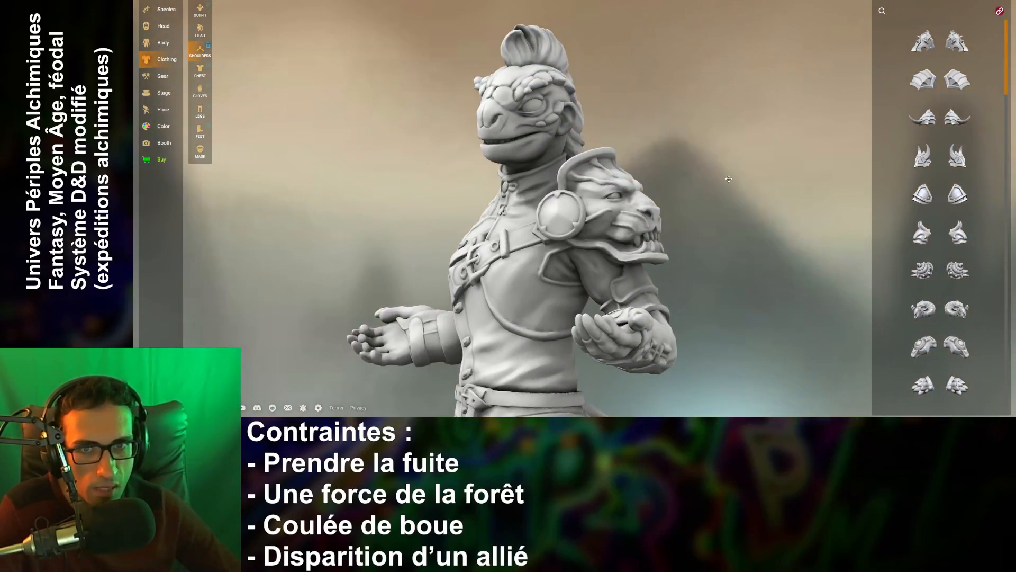
left_click_drag(729, 179, 751, 211)
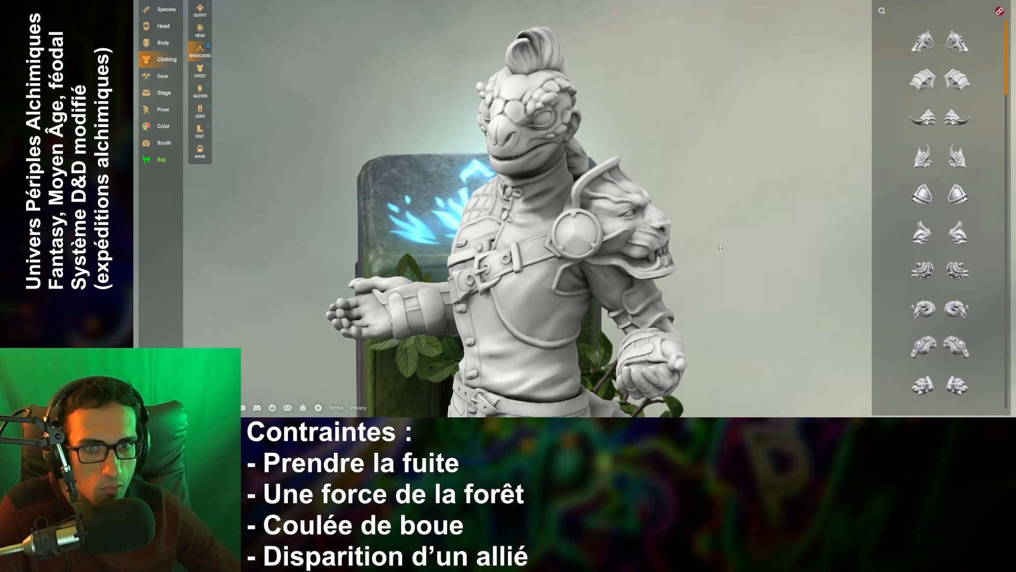
left_click_drag(785, 253, 686, 274)
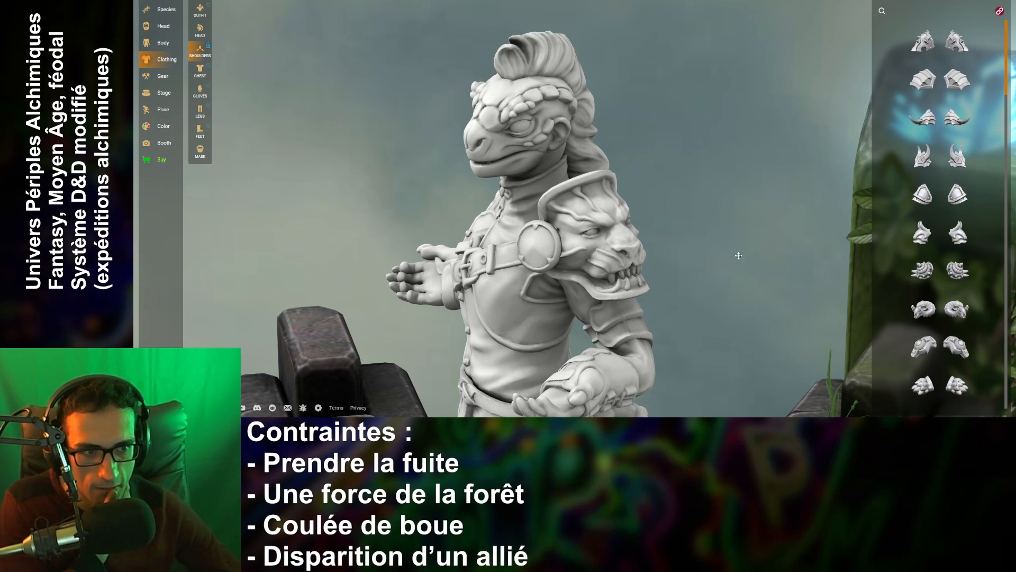
- Browse the shoulder pieces and try the Wolf Head Pauldrons on the character
scroll(903, 276, "down", 3)
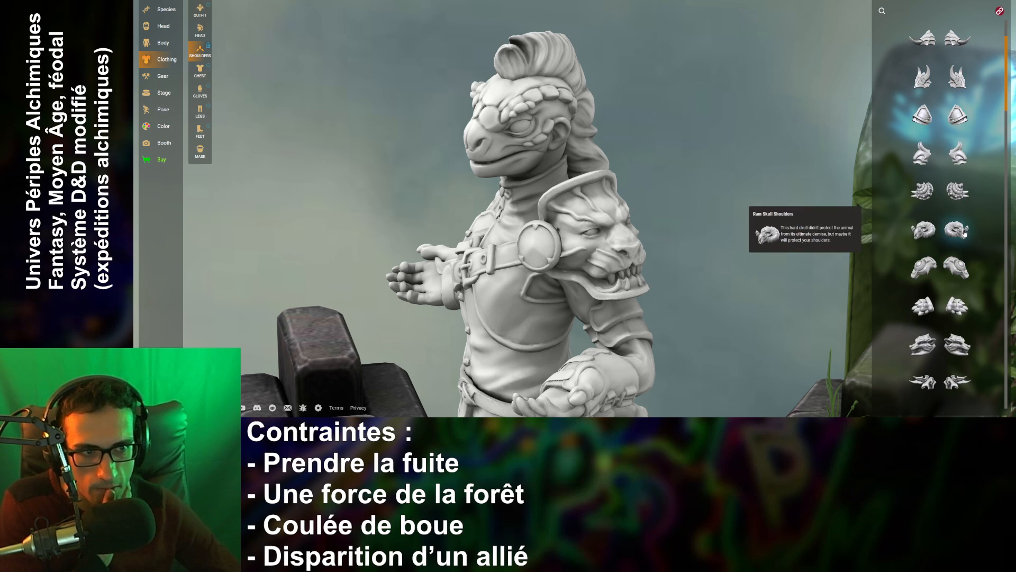
scroll(963, 232, "down", 10)
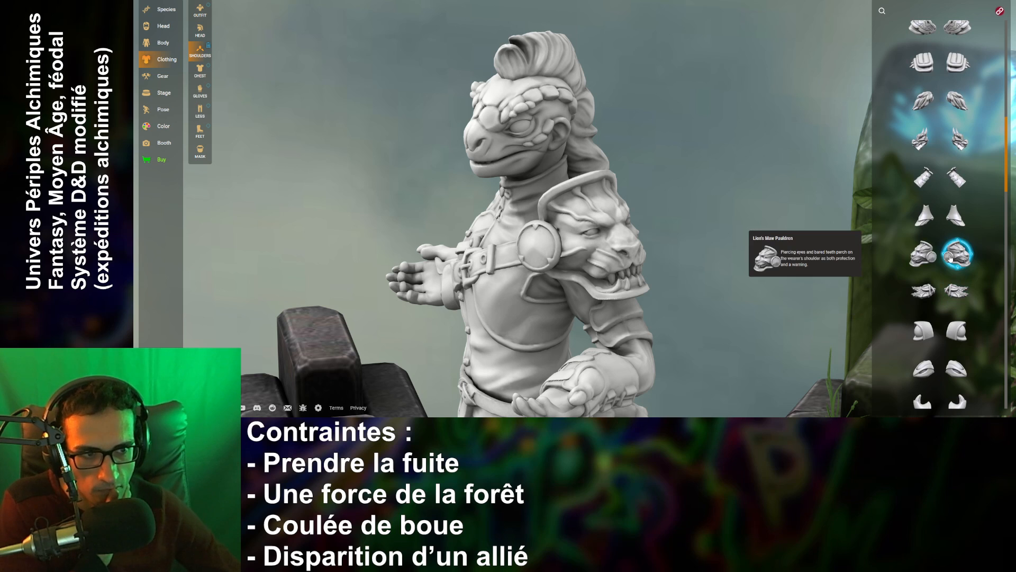
scroll(954, 263, "up", 6)
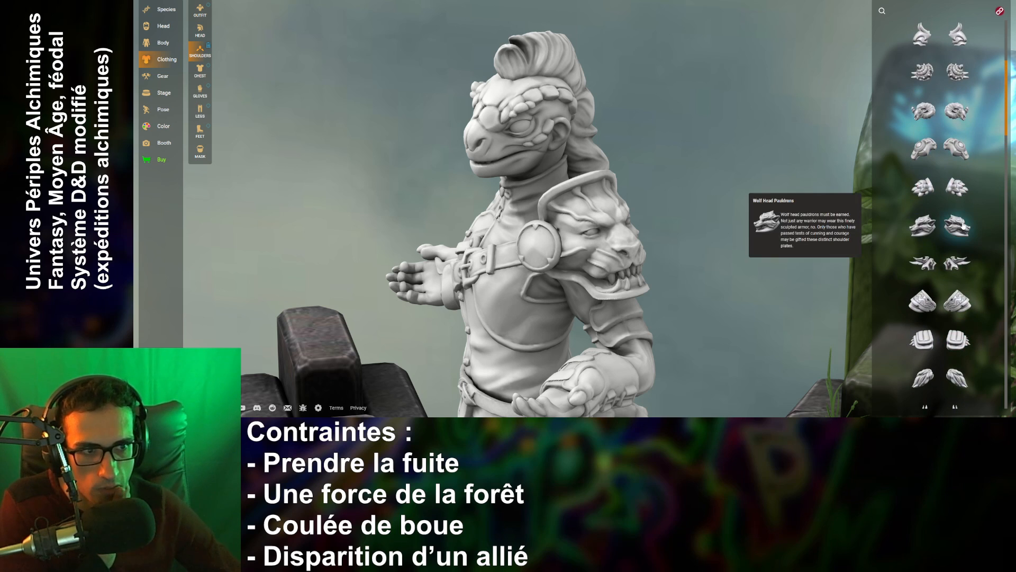
left_click(955, 228)
left_click_drag(656, 267, 699, 269)
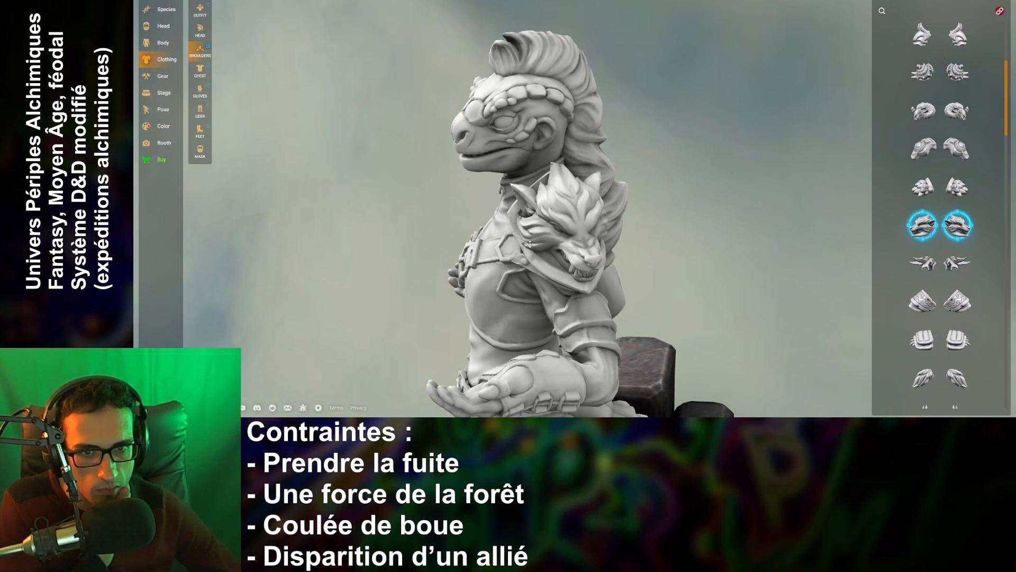
- Try the Ram Skull Shoulders on both of the character's shoulders
scroll(961, 196, "up", 2)
left_click(964, 193)
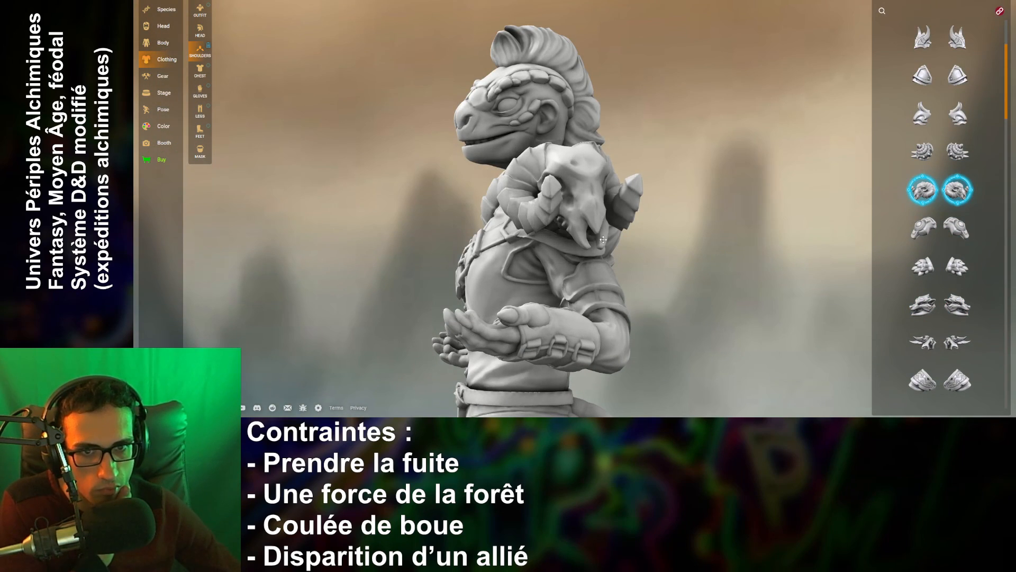
left_click_drag(653, 284, 745, 261)
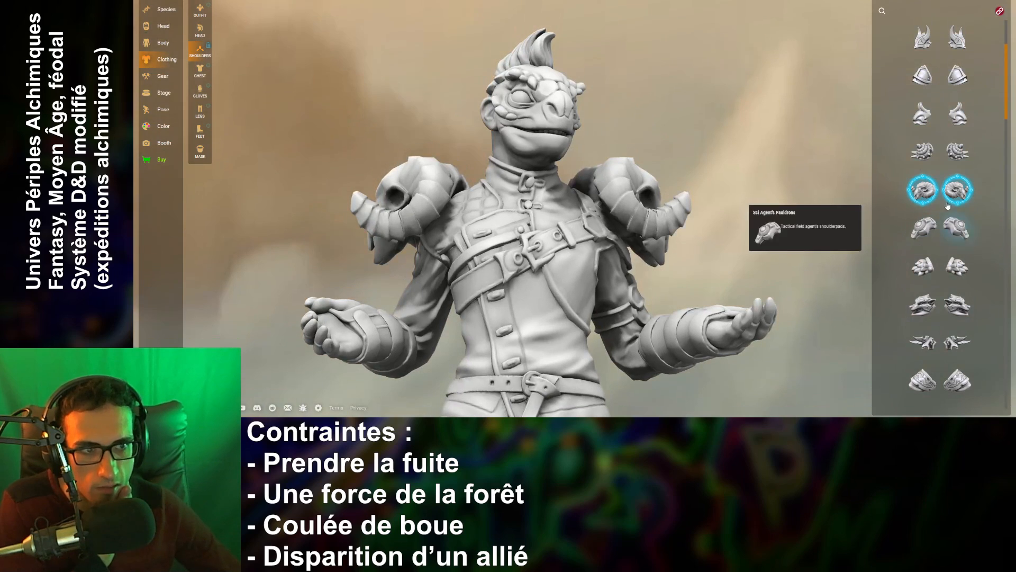
- Unlink the two shoulders and remove the ram skull from the character's right shoulder
left_click(957, 192)
left_click(957, 191)
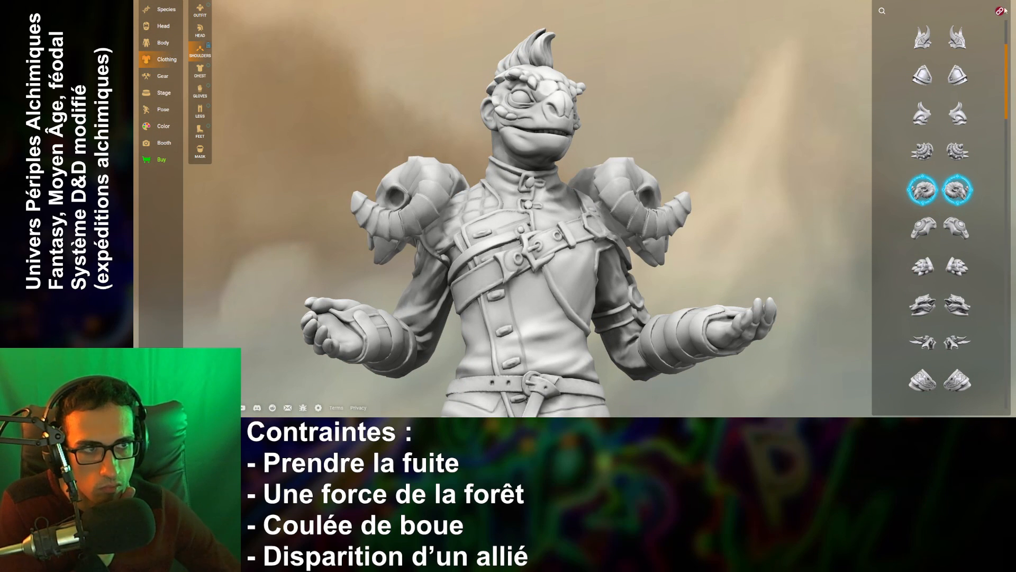
left_click(923, 191)
left_click_drag(750, 212, 702, 264)
scroll(680, 267, "down", 5)
left_click_drag(836, 250, 775, 244)
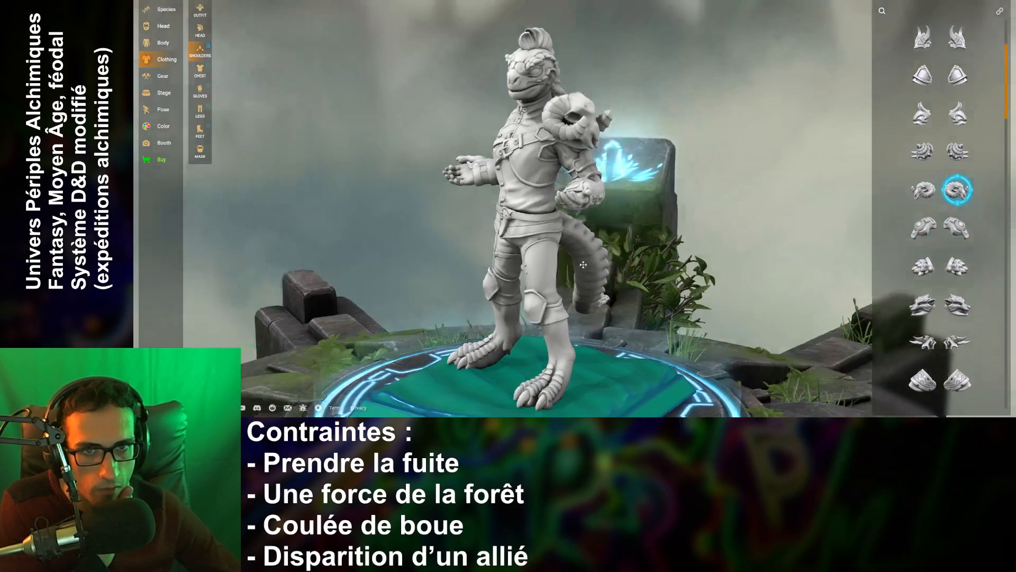
- Replace the ram skull on the character's left shoulder with the Lion's Maw Pauldron
scroll(775, 243, "up", 8)
scroll(946, 308, "down", 5)
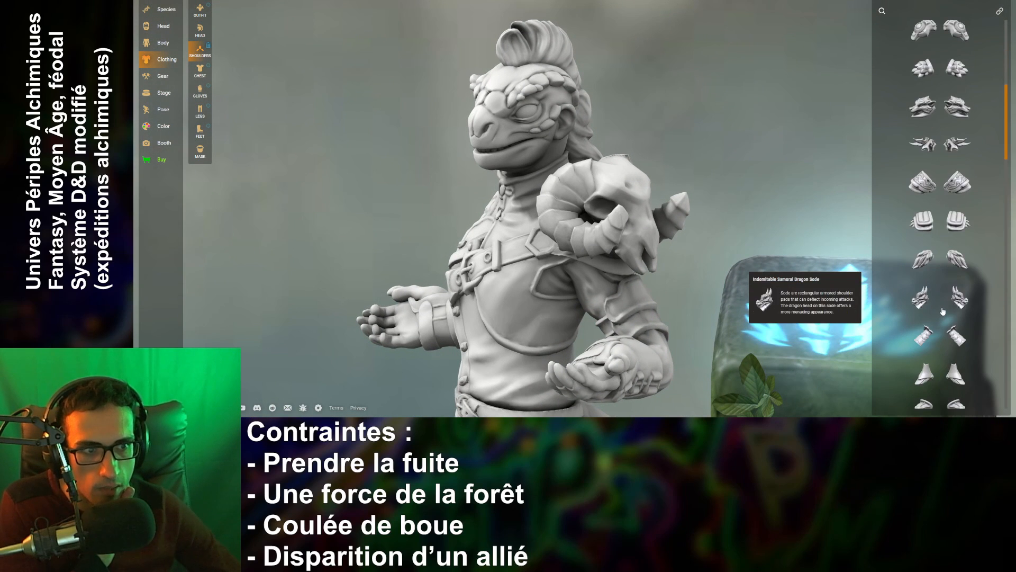
left_click(957, 214)
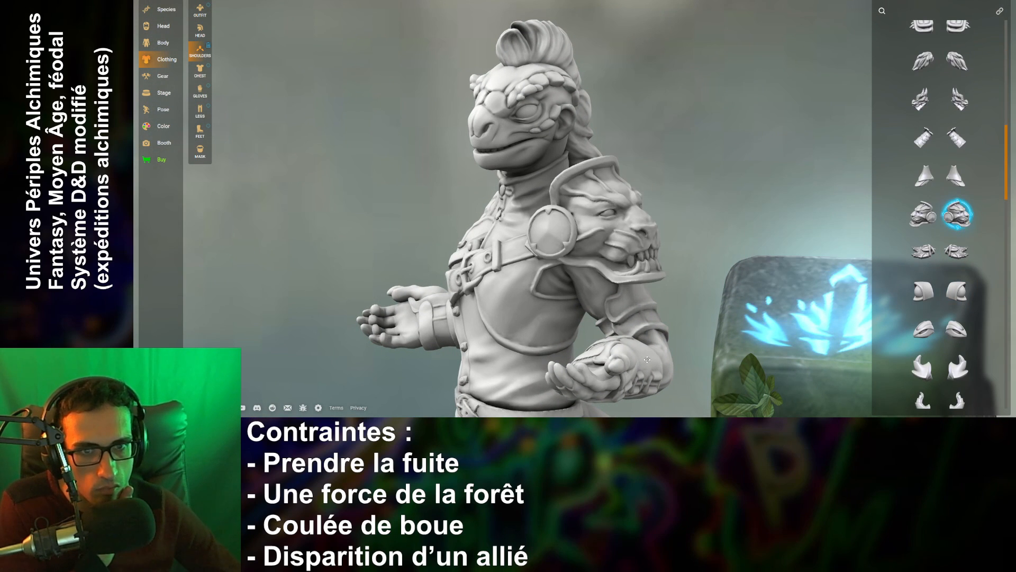
- Examine the whole character with its lion shoulder armour, and browse the garments worn over the chest
scroll(622, 359, "down", 6)
left_click_drag(622, 359, 775, 320)
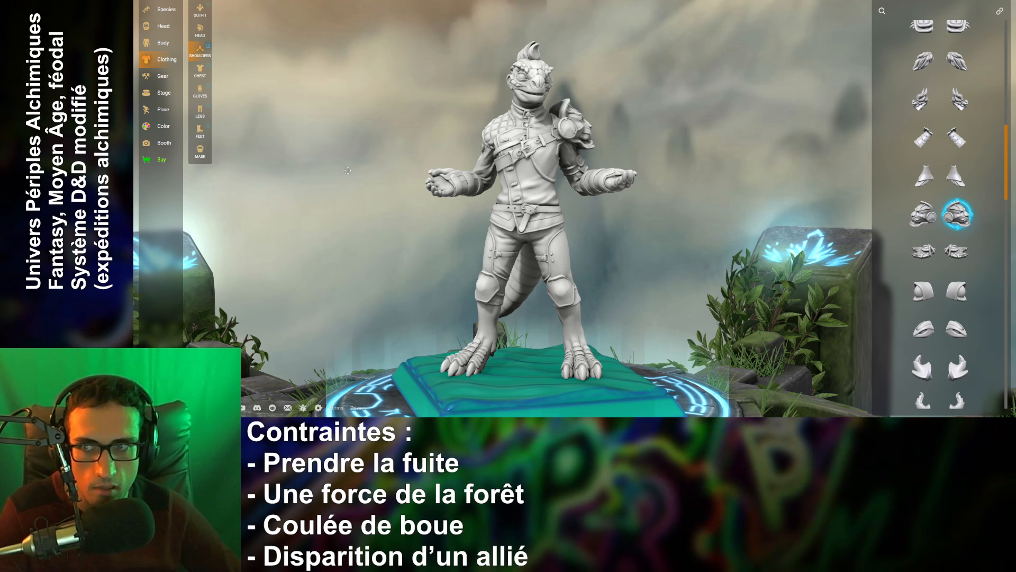
left_click_drag(348, 170, 370, 134)
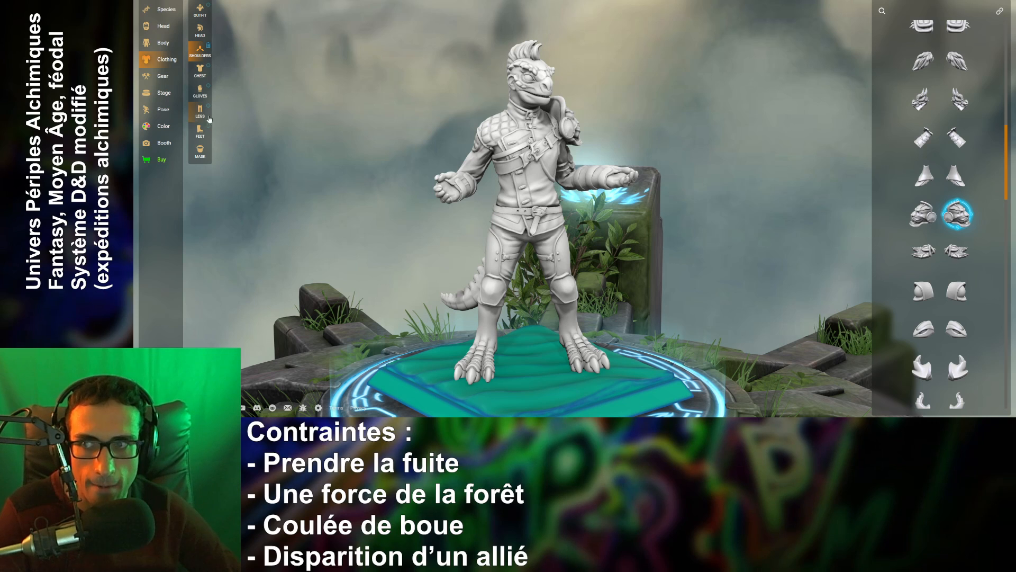
left_click(200, 70)
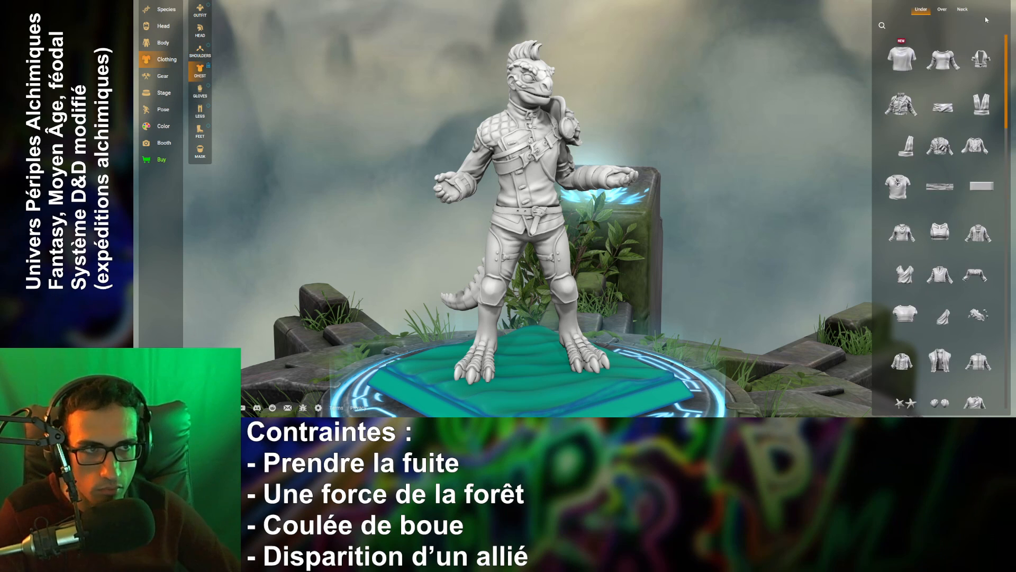
left_click(946, 11)
scroll(921, 230, "down", 5)
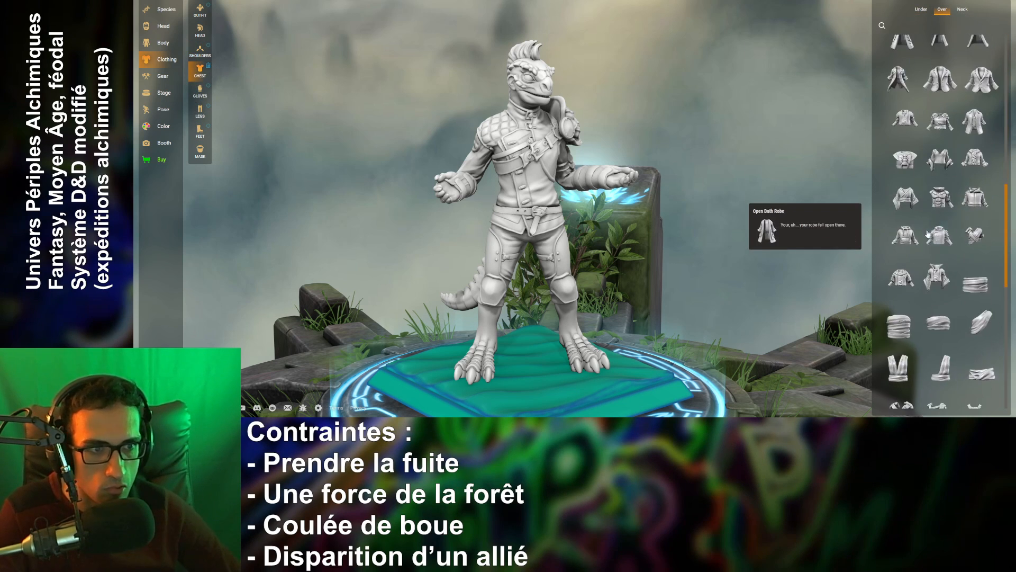
scroll(920, 229, "down", 3)
scroll(900, 217, "up", 10)
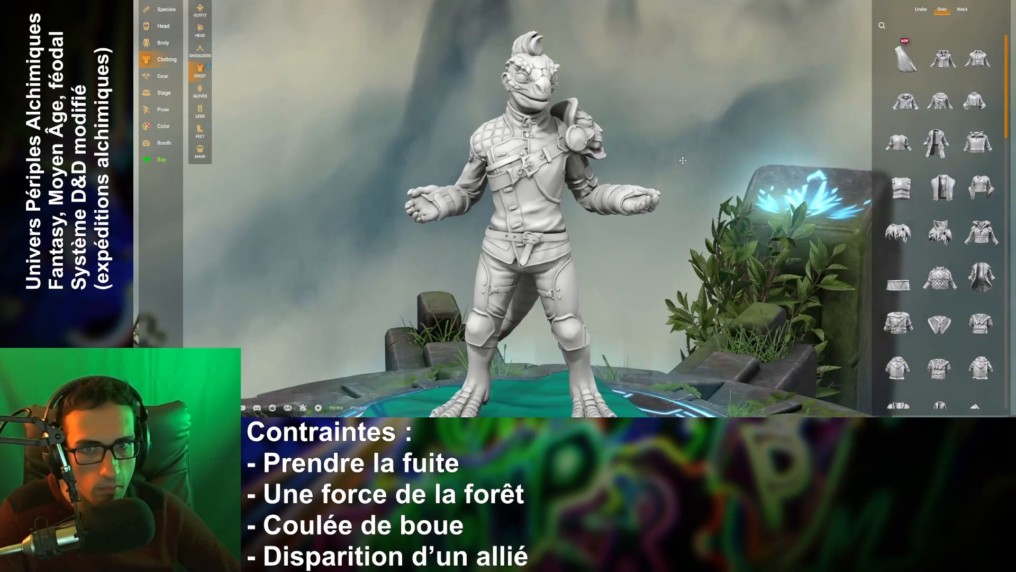
- Try the one-shoulder draped cloth and the tattered shoulder mantle over the jacket, taking each one off again
left_click(906, 58)
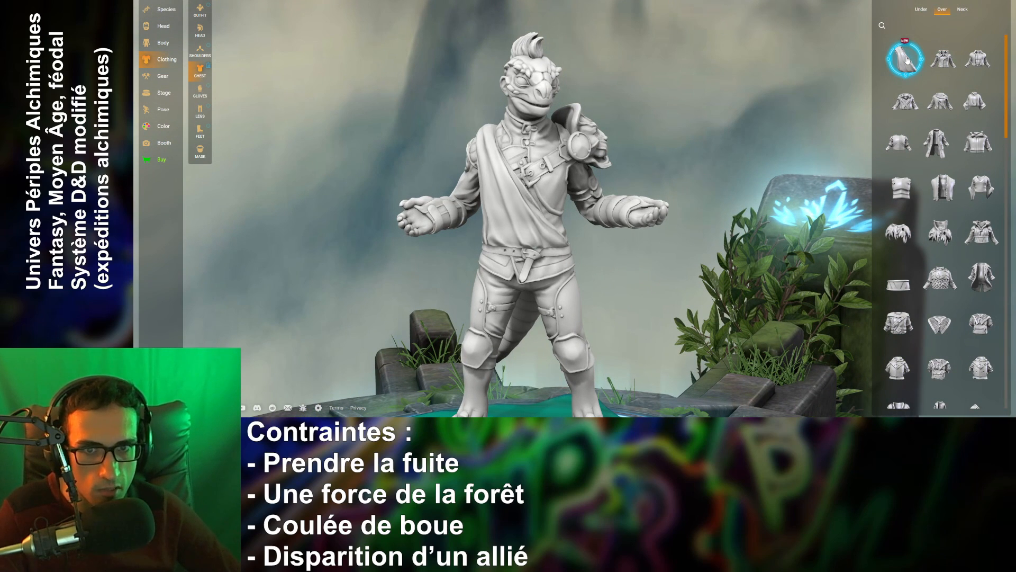
left_click(908, 60)
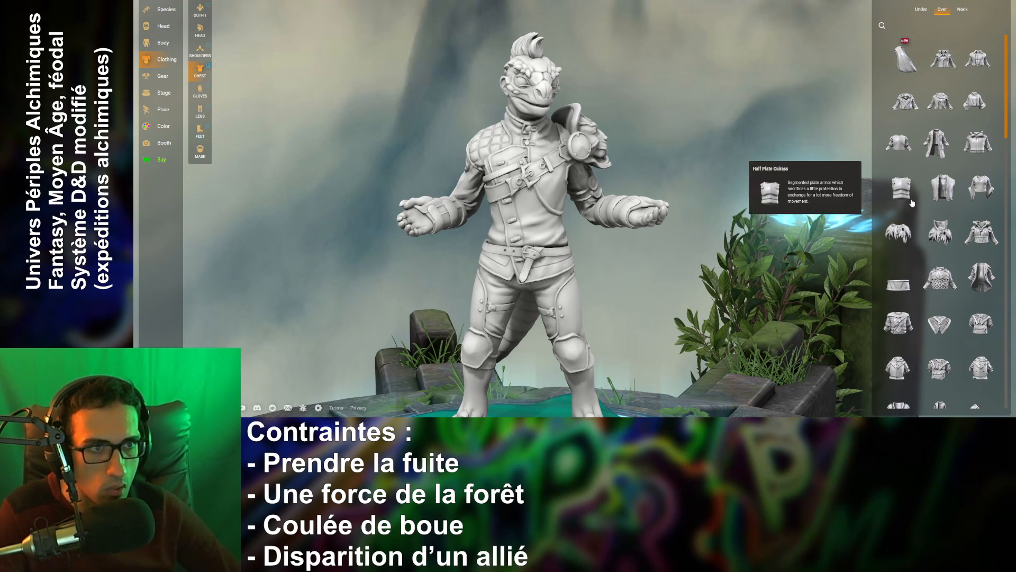
left_click(900, 235)
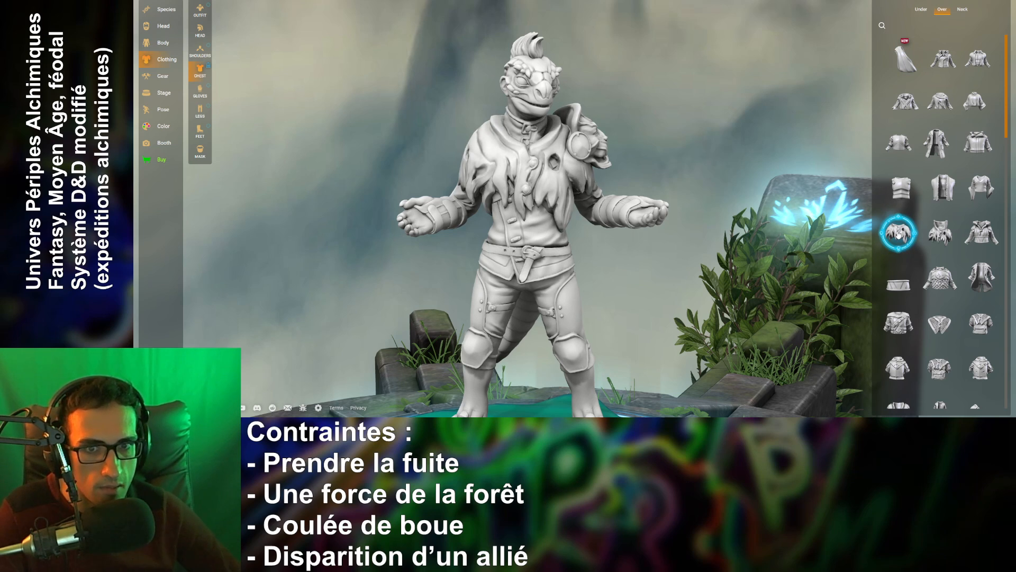
left_click(898, 235)
- Try the wide banded waist guard over the jacket and take it off again
scroll(929, 259, "down", 3)
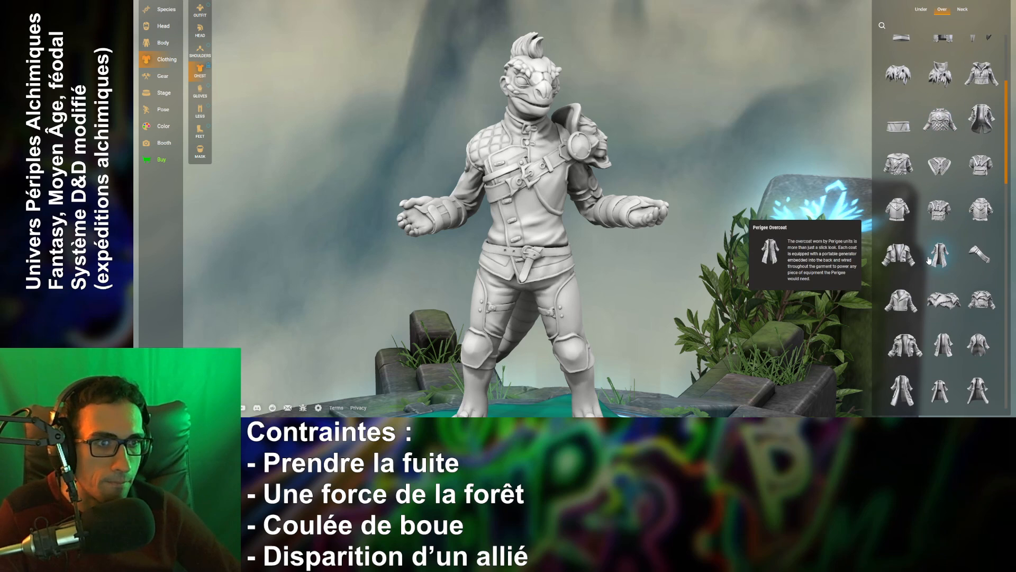
left_click(897, 128)
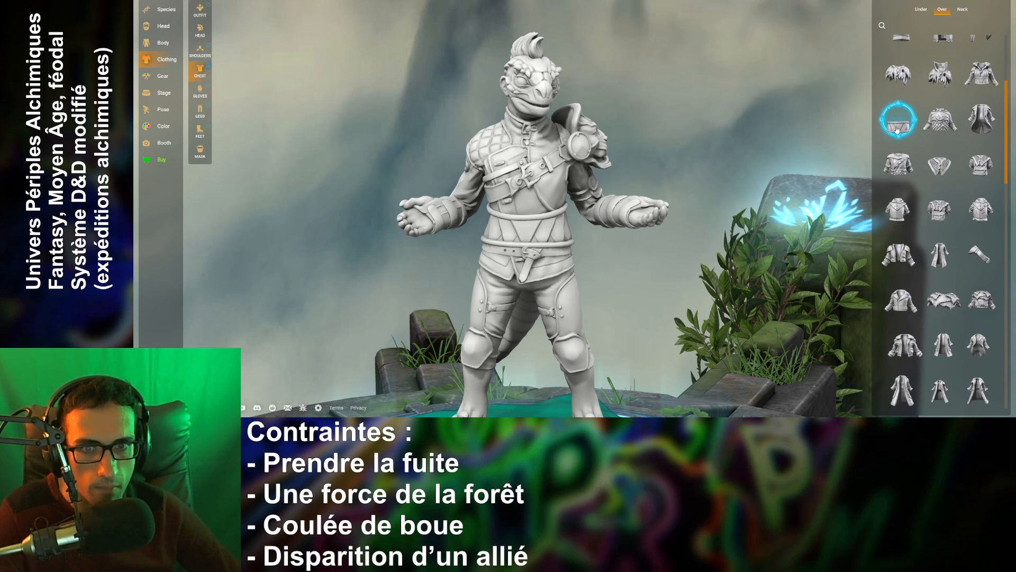
left_click(897, 129)
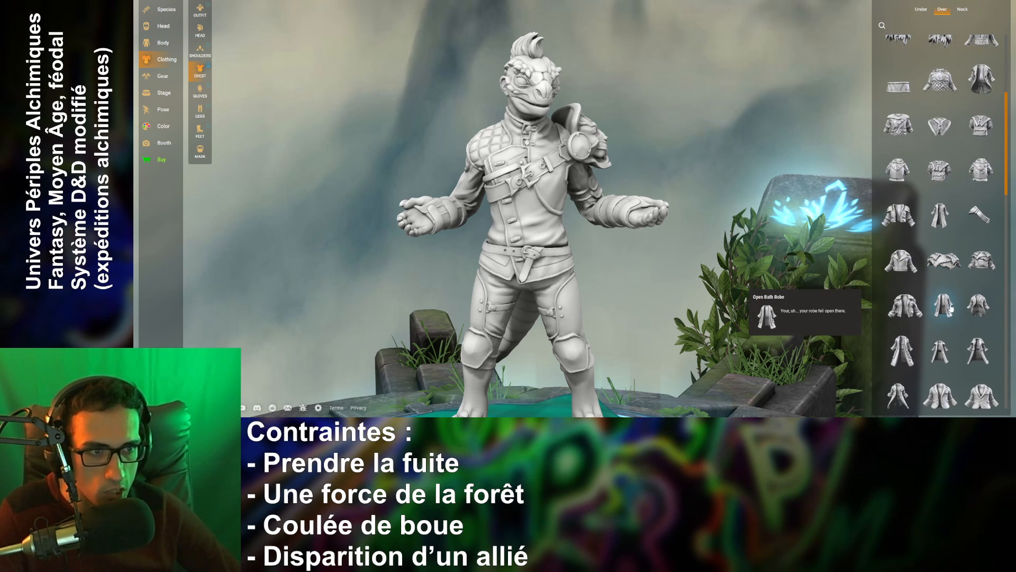
- Try the Apogee Crop Jacket and the diagonal strap piece from the over-chest garments, taking each off again
scroll(919, 225, "down", 1)
left_click(908, 222)
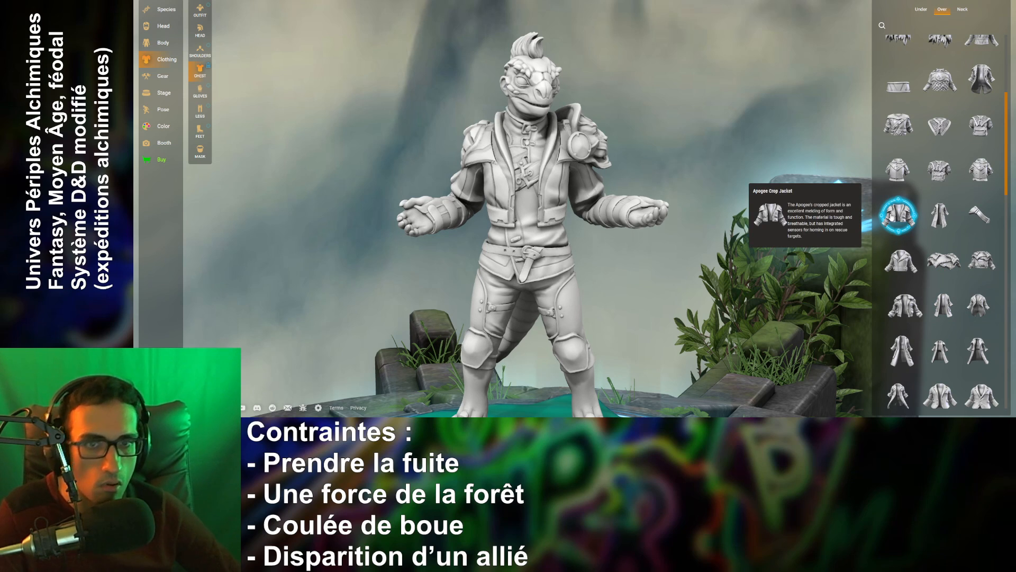
left_click(892, 216)
left_click(981, 215)
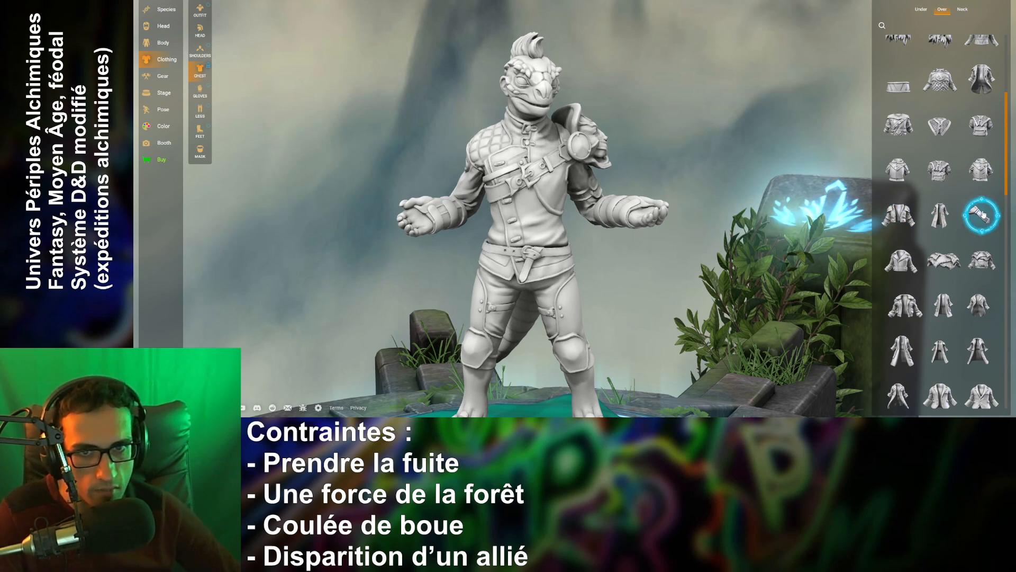
left_click(984, 215)
- Try the layered cloth waist wrap over the jacket and take it off again
scroll(943, 304, "down", 2)
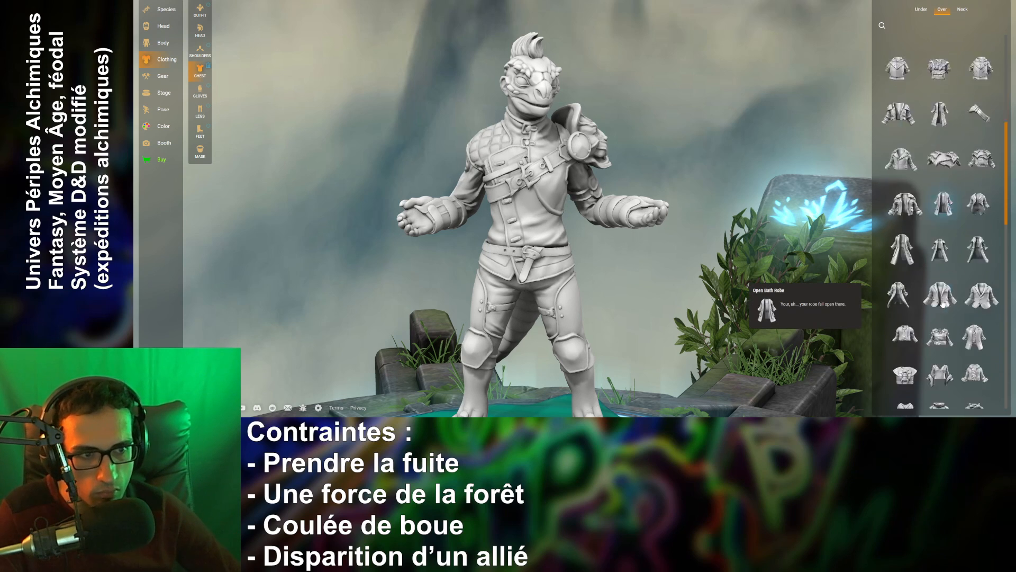
scroll(943, 304, "down", 5)
left_click(976, 244)
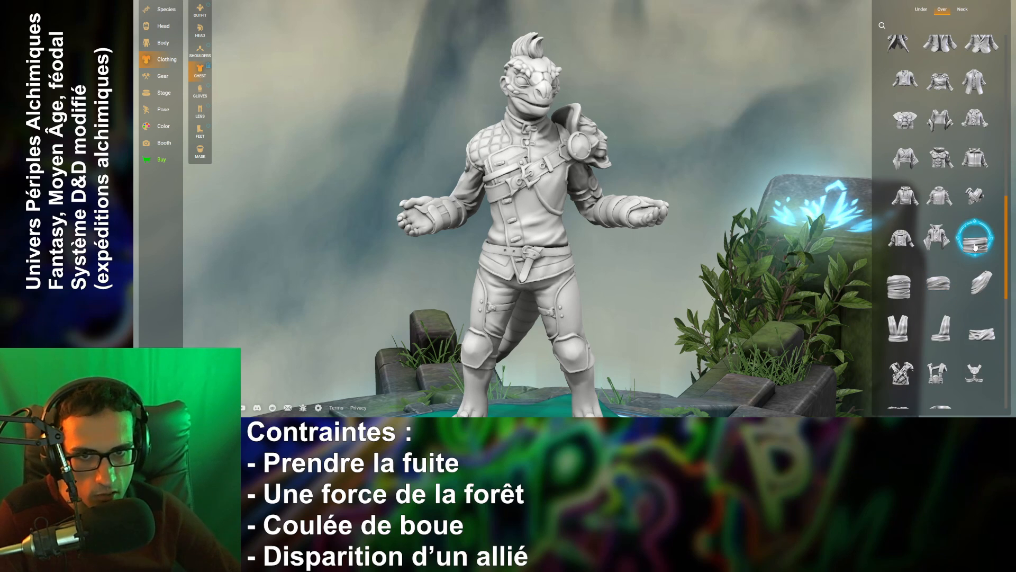
left_click(976, 245)
- Try the Hammered Metal Harness and the small shoulder strap over the jacket, and browse the remaining chest armour
scroll(979, 228, "down", 5)
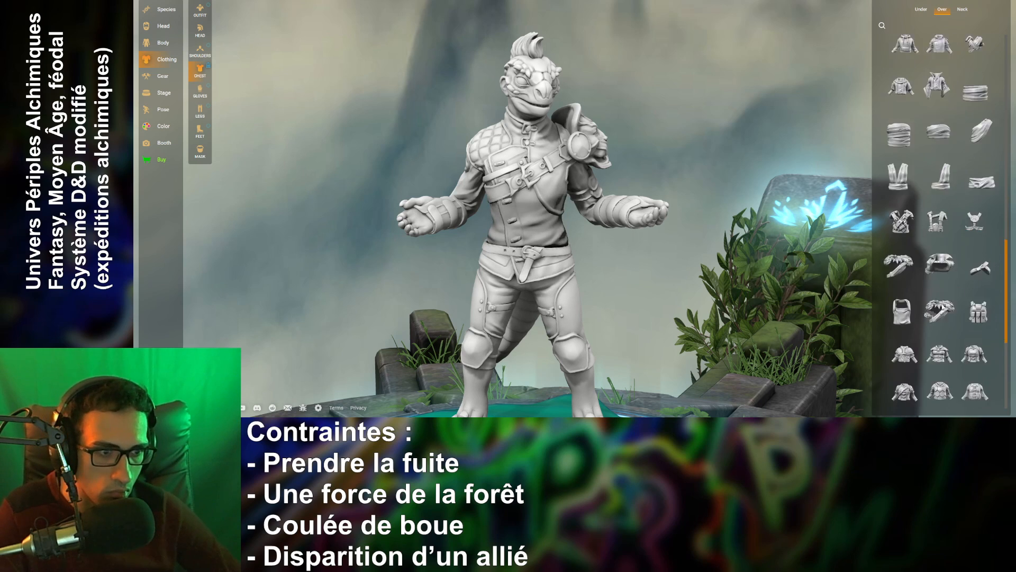
left_click(976, 177)
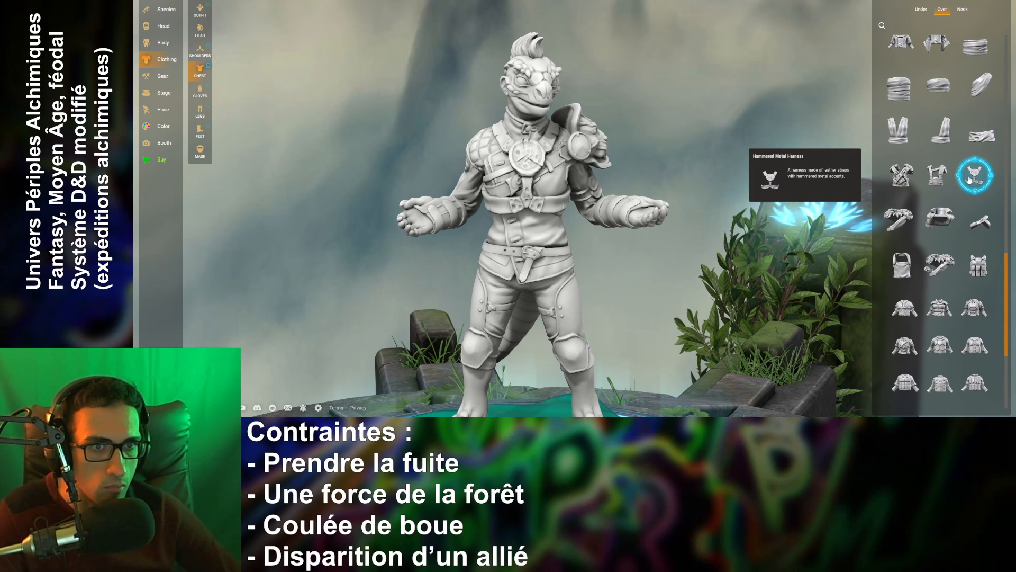
left_click(985, 223)
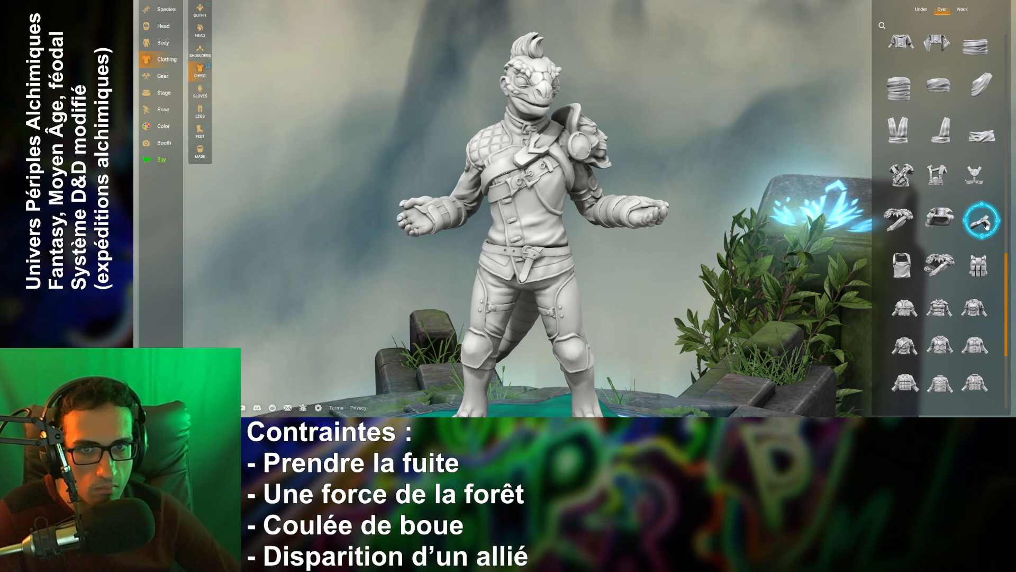
scroll(944, 236, "down", 3)
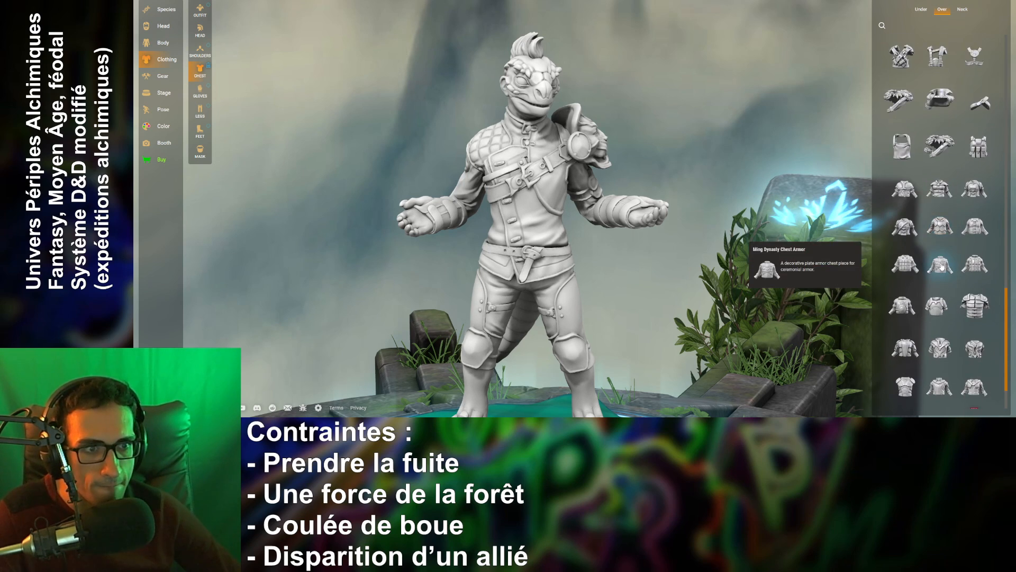
scroll(944, 234, "down", 2)
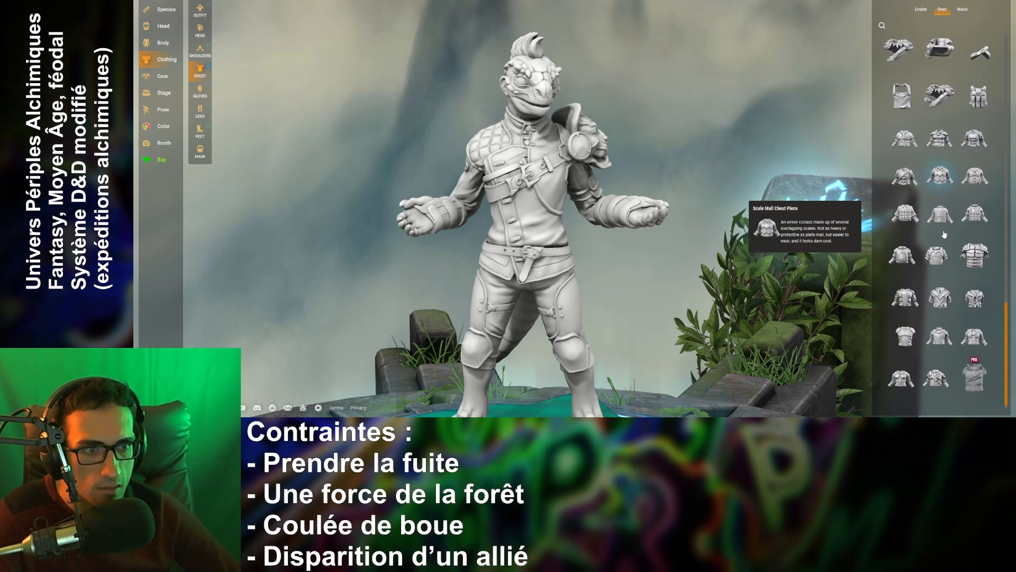
- Switch to the neck accessories and try the bow-tied collar and the Gem Covered Choker on the character
left_click(962, 9)
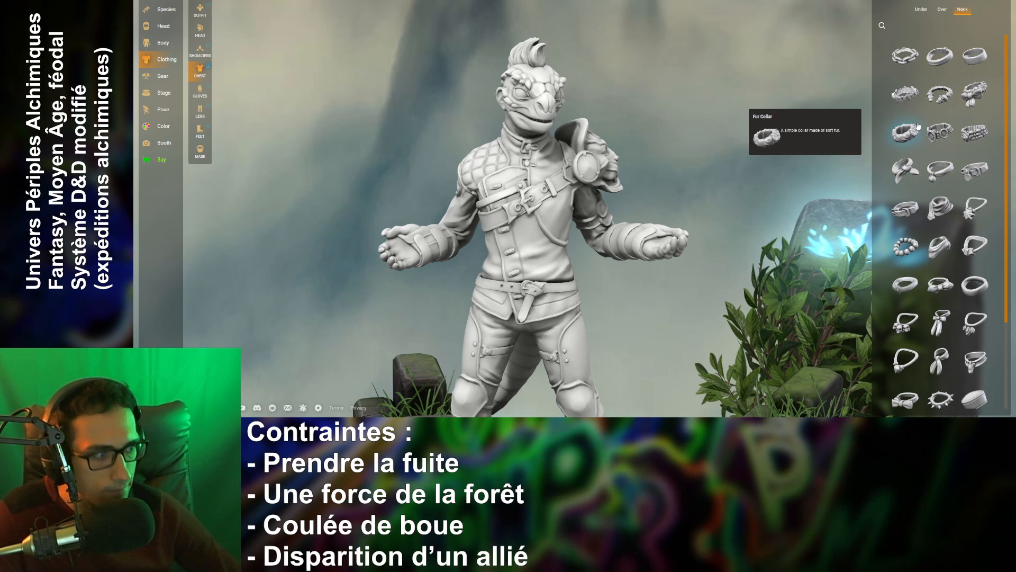
left_click(971, 94)
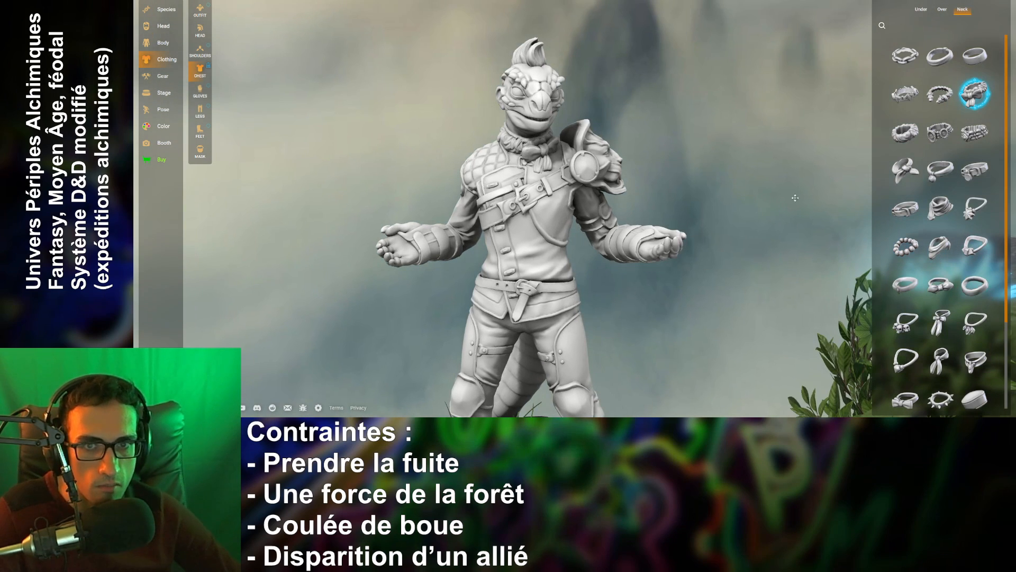
left_click(905, 106)
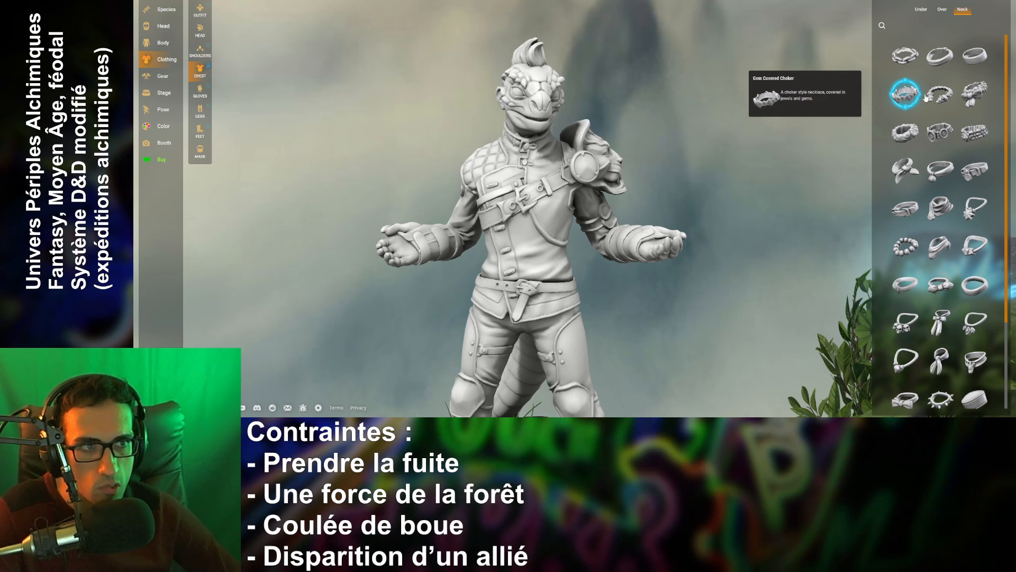
- Try the Fur Collar around the character's neck and inspect it up close
left_click(916, 132)
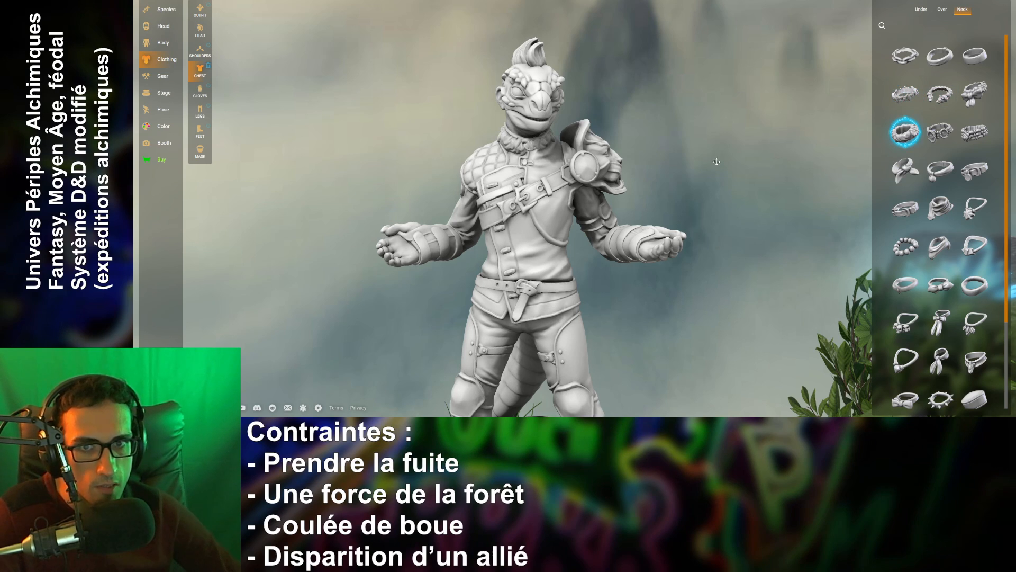
left_click_drag(717, 162, 736, 172)
scroll(613, 223, "up", 5)
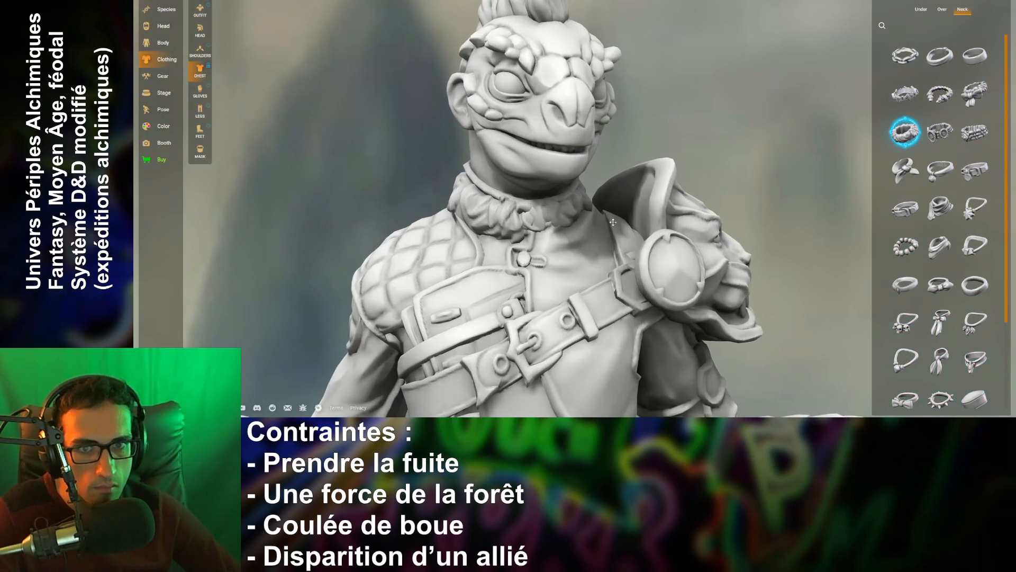
scroll(636, 208, "down", 4)
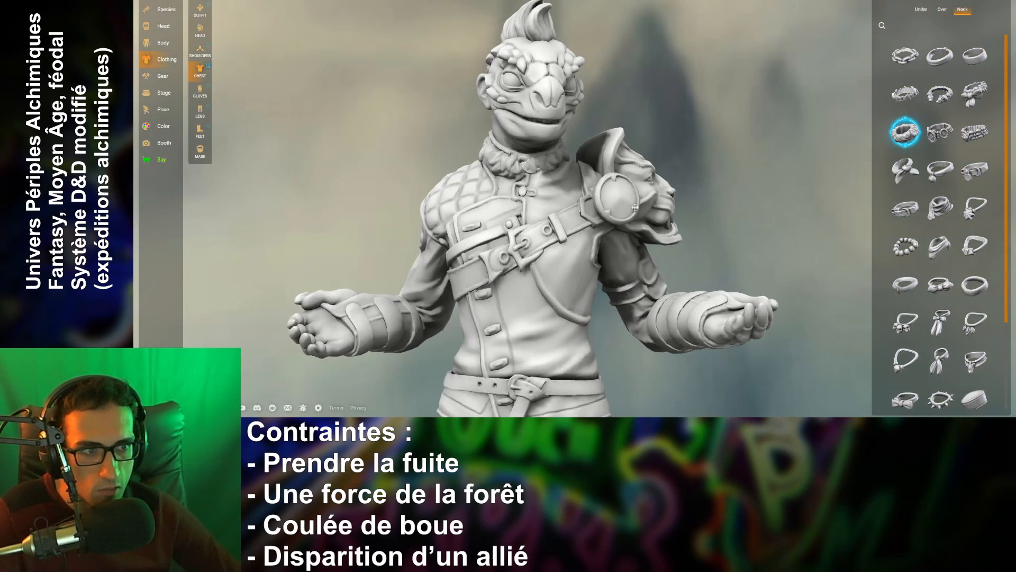
scroll(636, 208, "down", 3)
- Try the two ornate chokers listed beside the Fur Collar on the character's neck
left_click(975, 132)
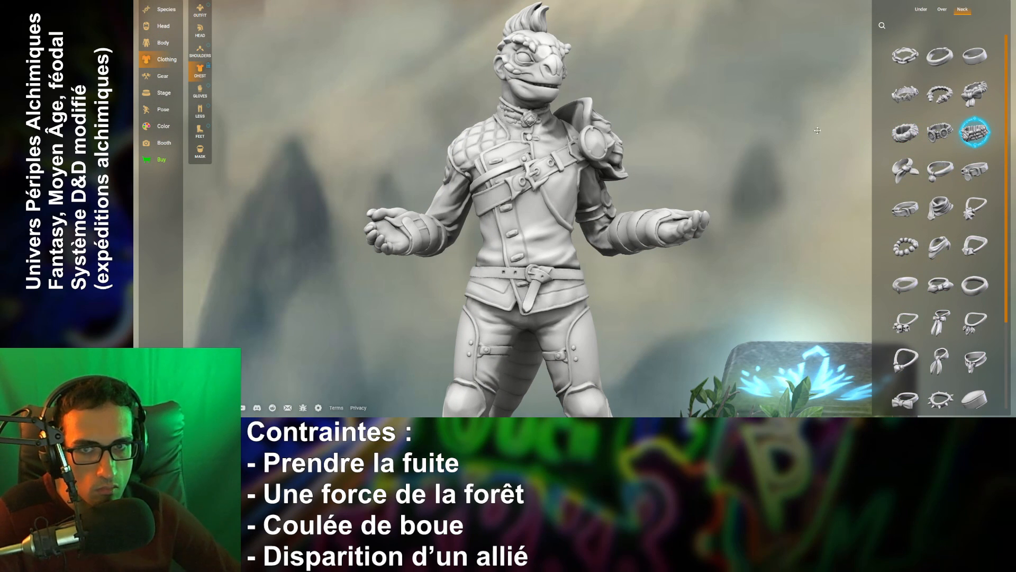
left_click(927, 138)
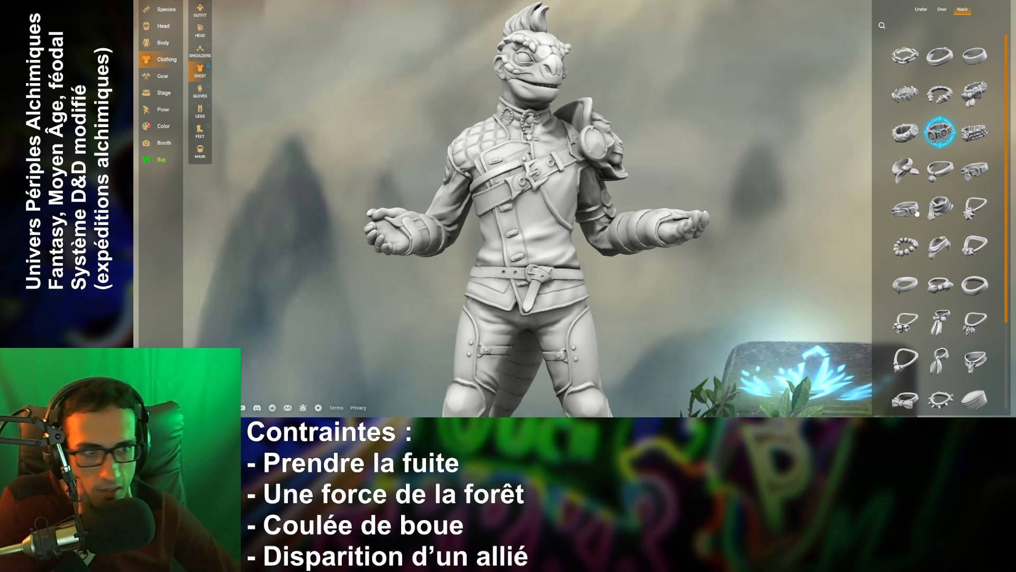
- Compare the character with and without the Warm Fur Neck Wrap, ending with the wrap taken off
scroll(937, 275, "down", 2)
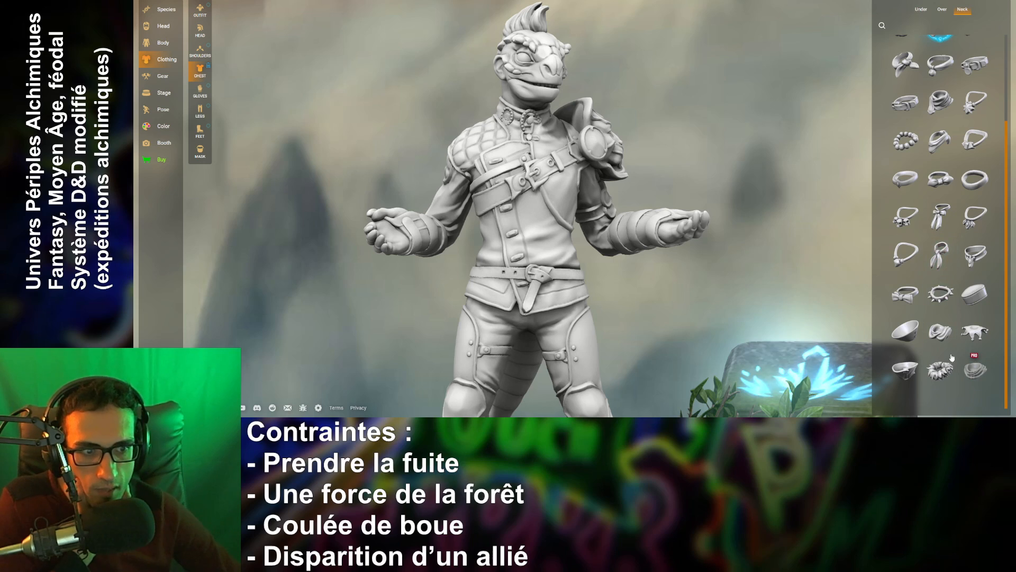
left_click(940, 369)
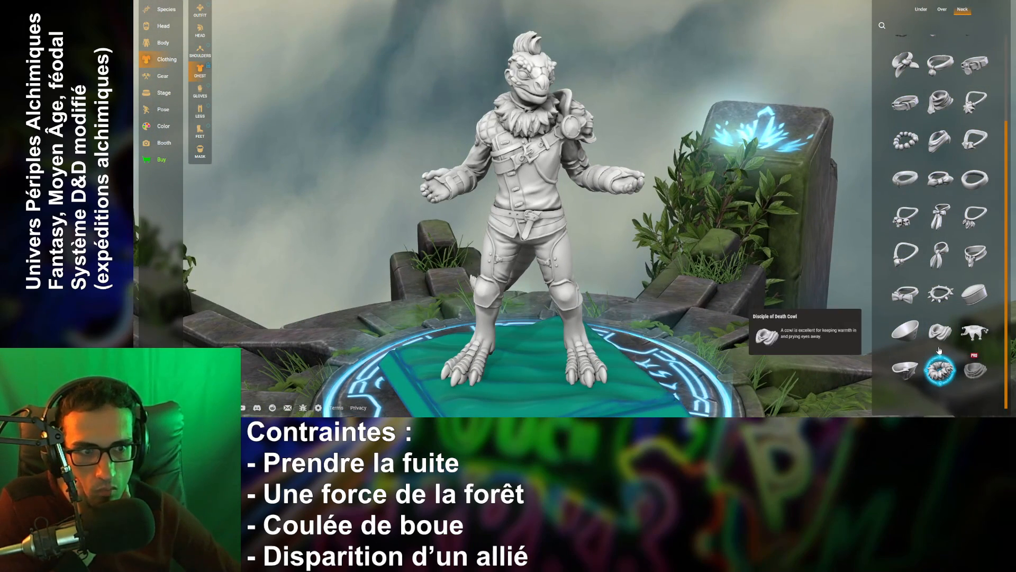
left_click(926, 374)
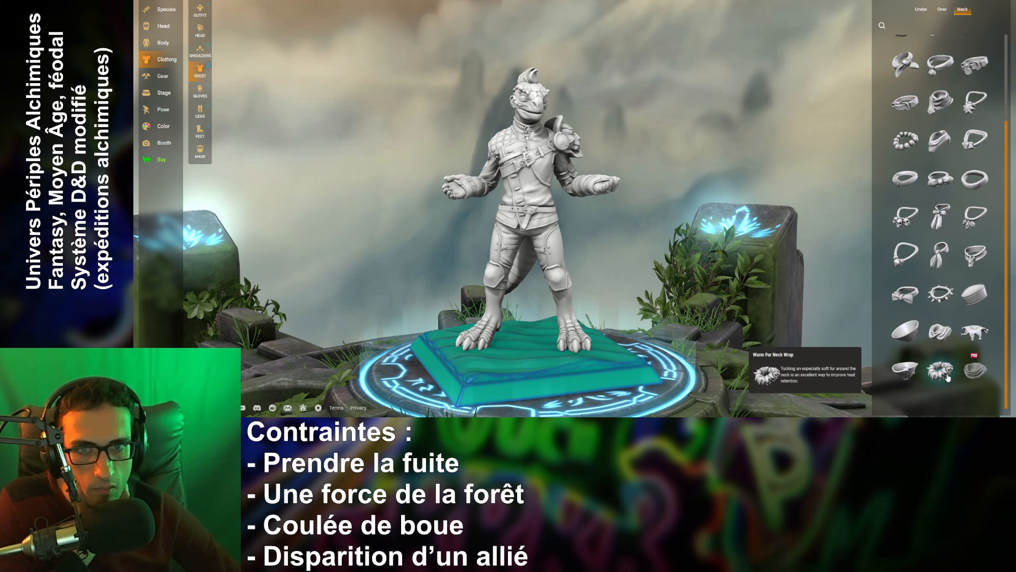
left_click(941, 370)
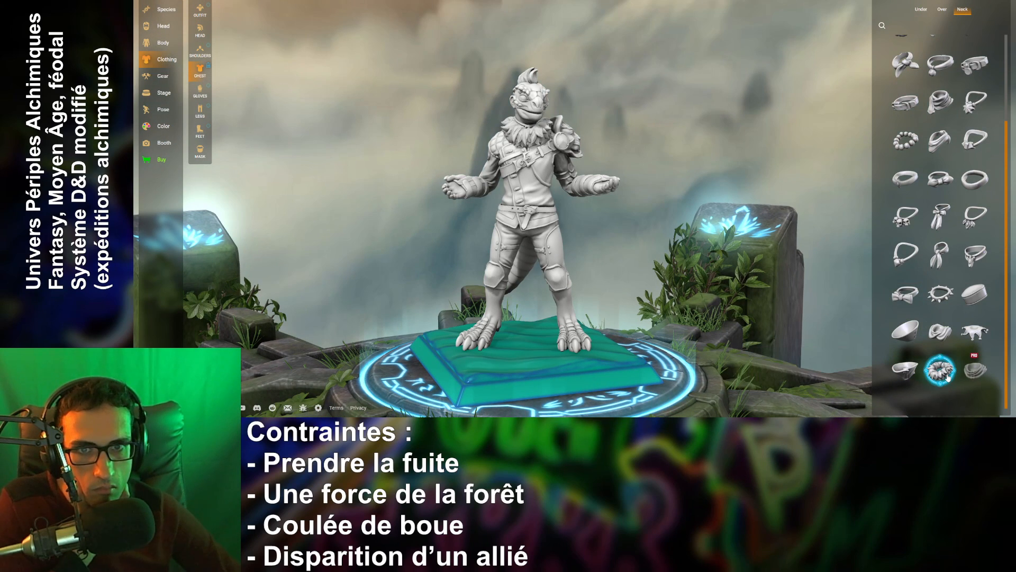
left_click(942, 373)
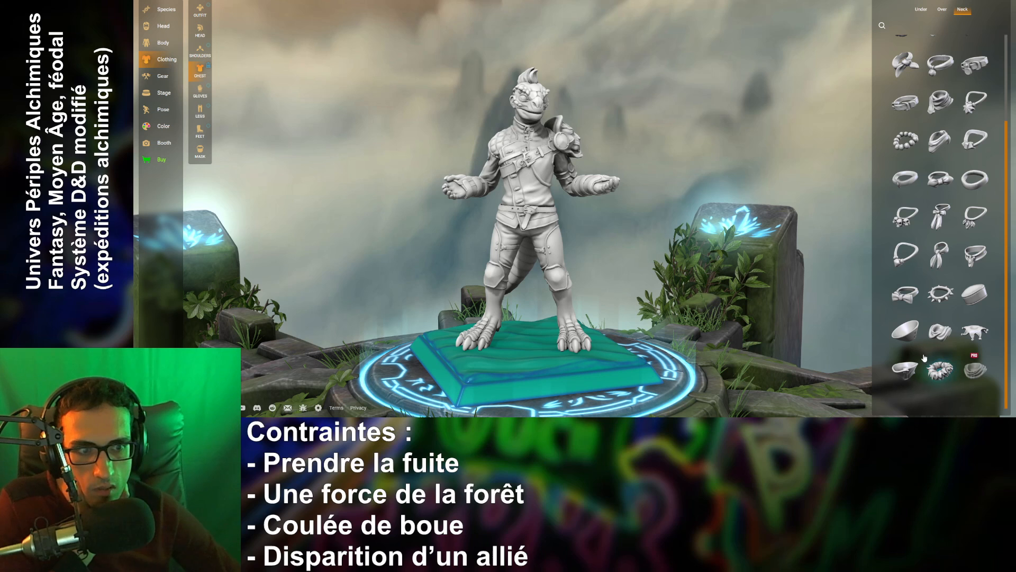
- Try the high wide collar on the character's neck and replace it with the cone-shaped collar
left_click(916, 370)
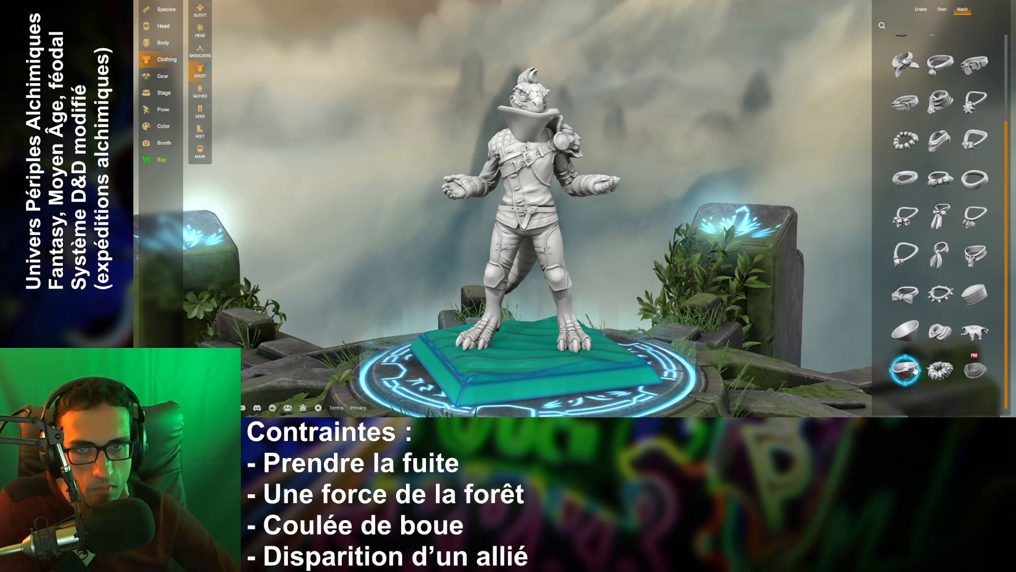
left_click(908, 333)
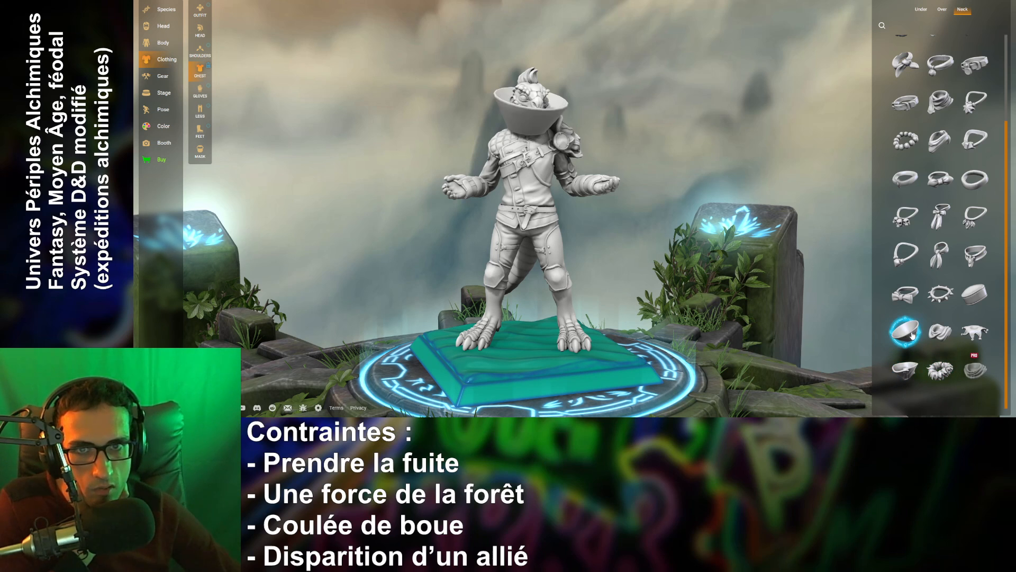
- Swap the cone-shaped collar for the tall banded collar, replace that with the Disciple of Death Cowl, and inspect the cowl up close
left_click(911, 334)
left_click(975, 293)
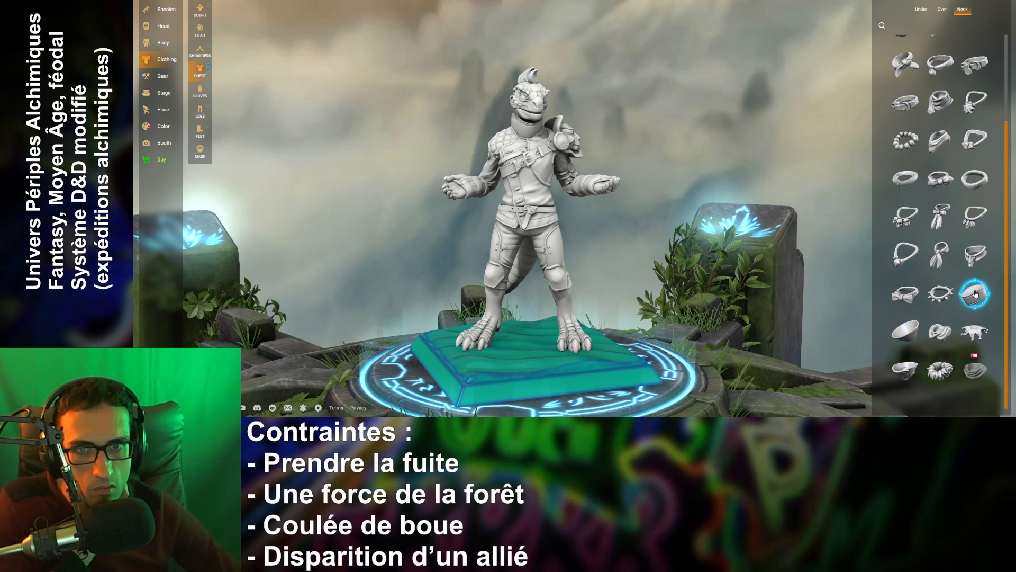
left_click(945, 331)
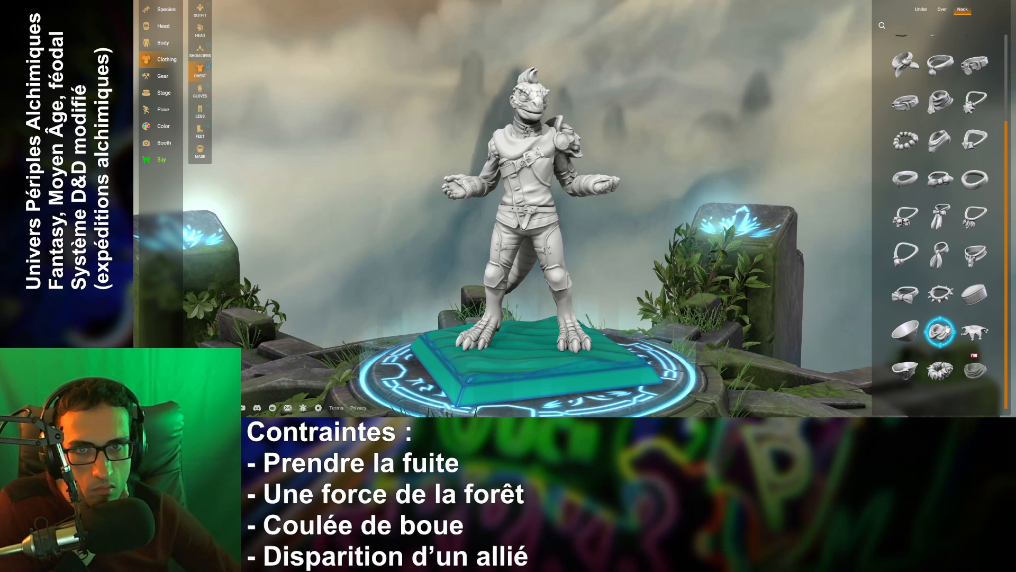
scroll(581, 174, "up", 6)
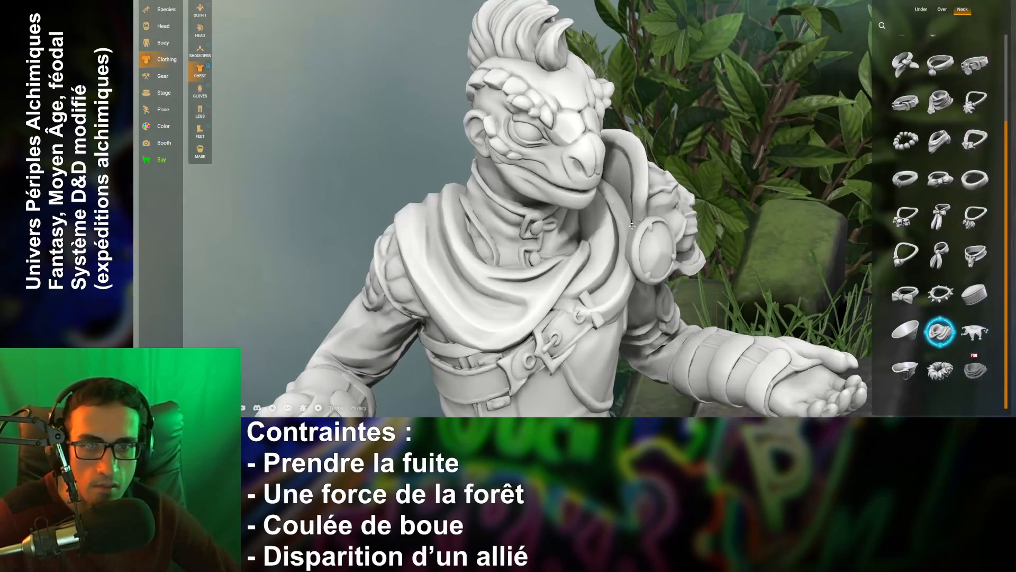
left_click_drag(632, 226, 548, 260)
scroll(617, 300, "down", 5)
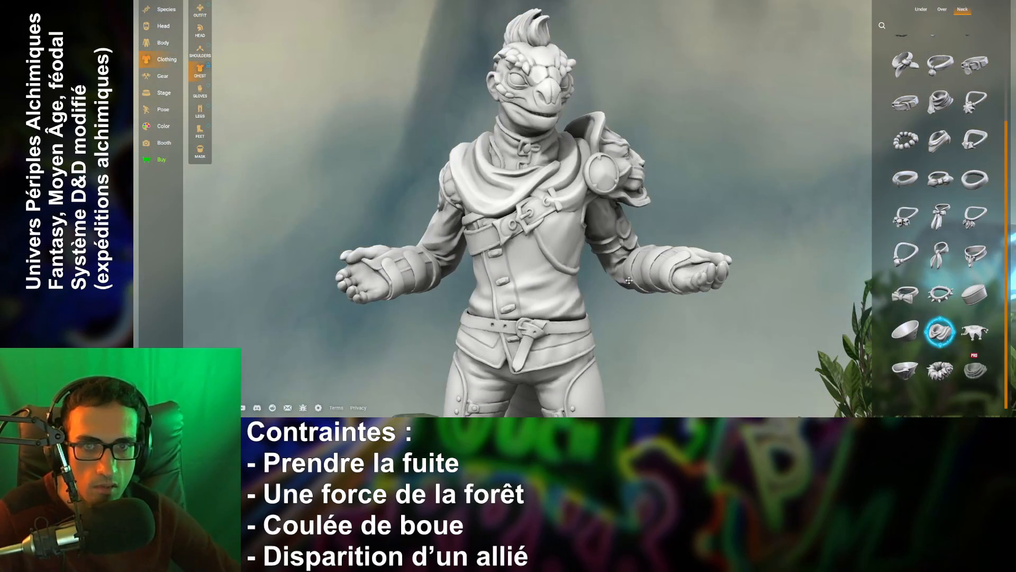
scroll(638, 302, "down", 3)
left_click_drag(637, 302, 848, 347)
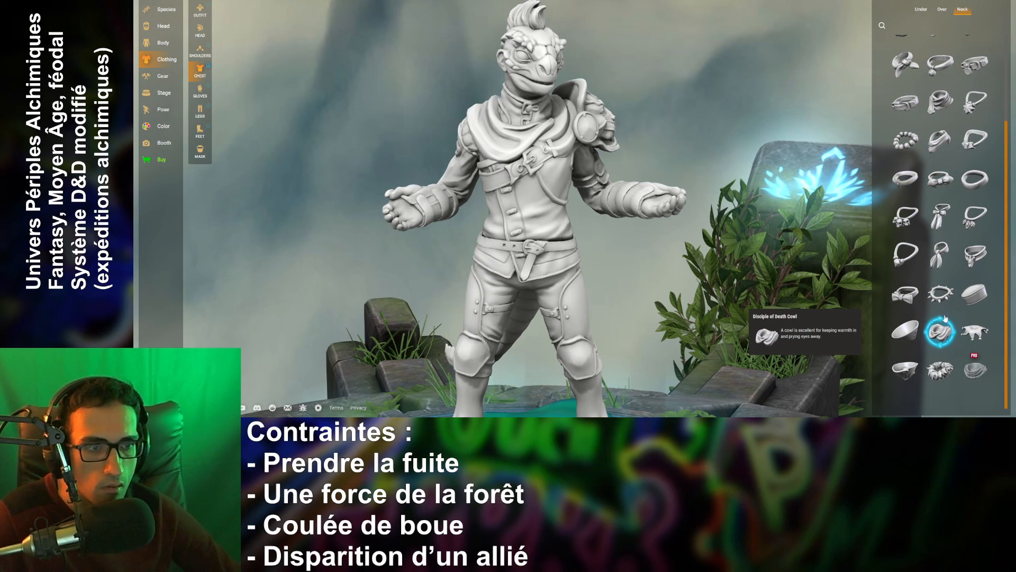
- Try the Spiked Collar and the shaggy ruffled collar on the character's neck, ending with the neck bare
left_click(945, 294)
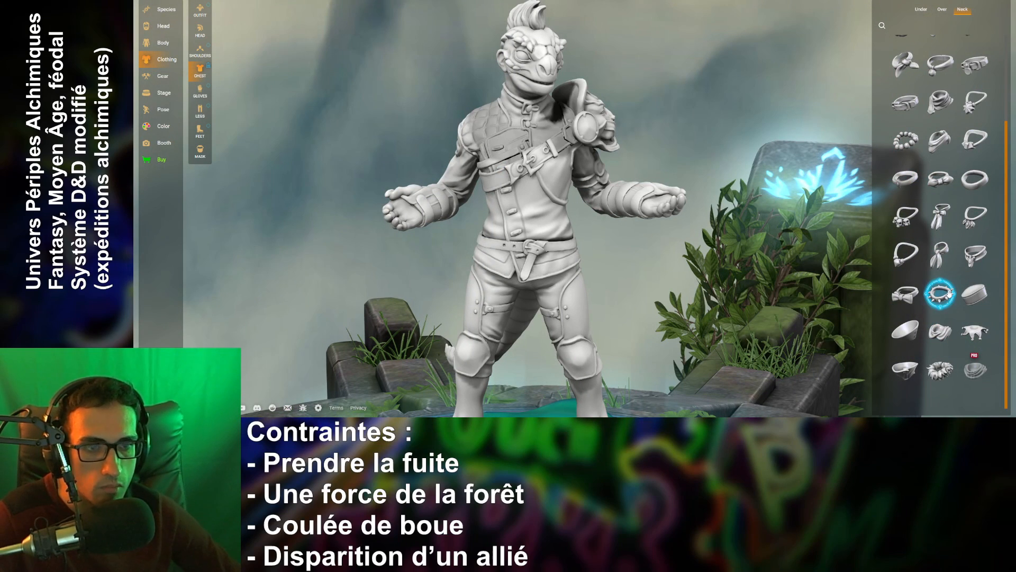
left_click(935, 293)
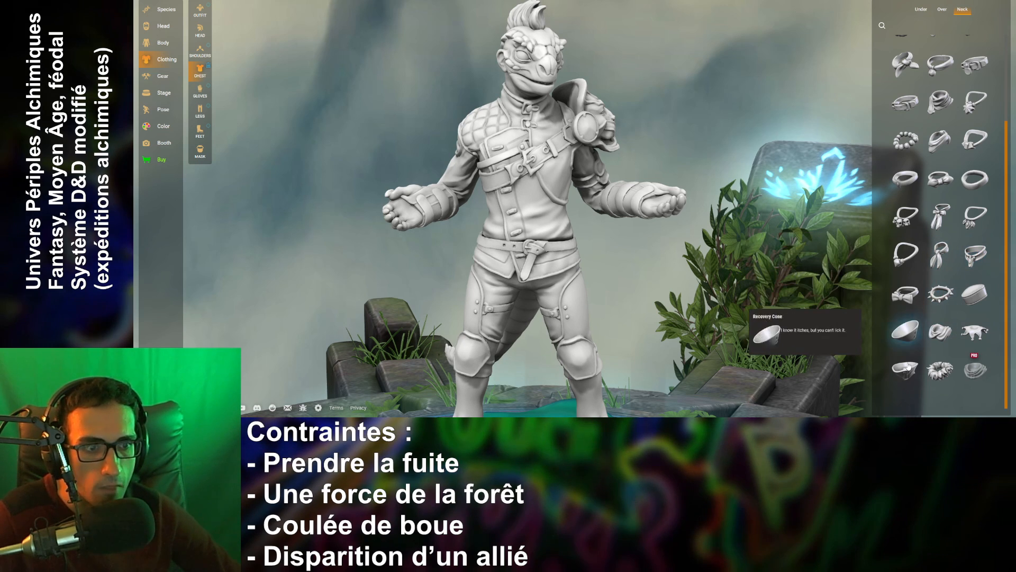
left_click(940, 369)
scroll(704, 223, "down", 5)
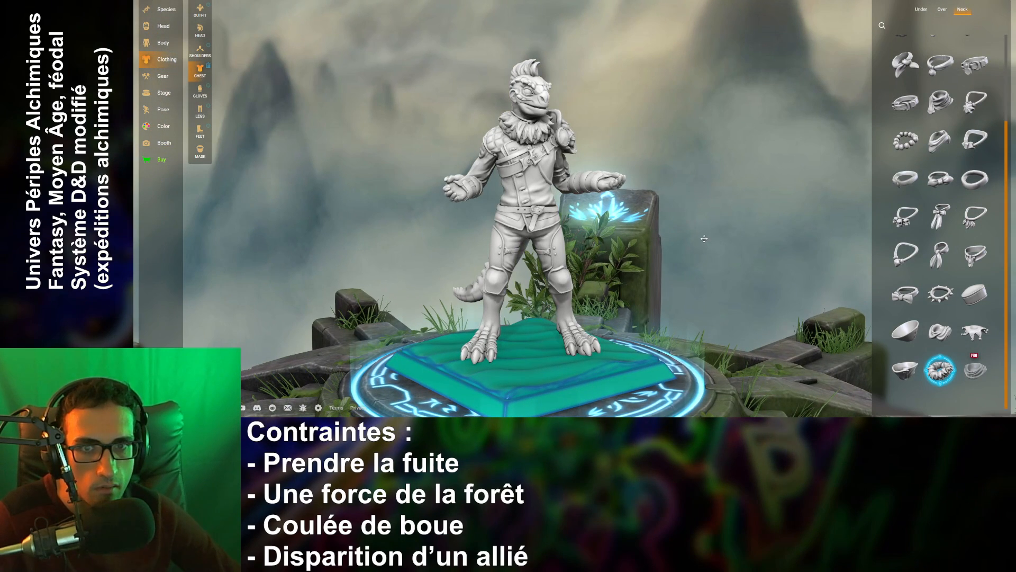
left_click_drag(704, 239, 644, 241)
scroll(643, 244, "up", 5)
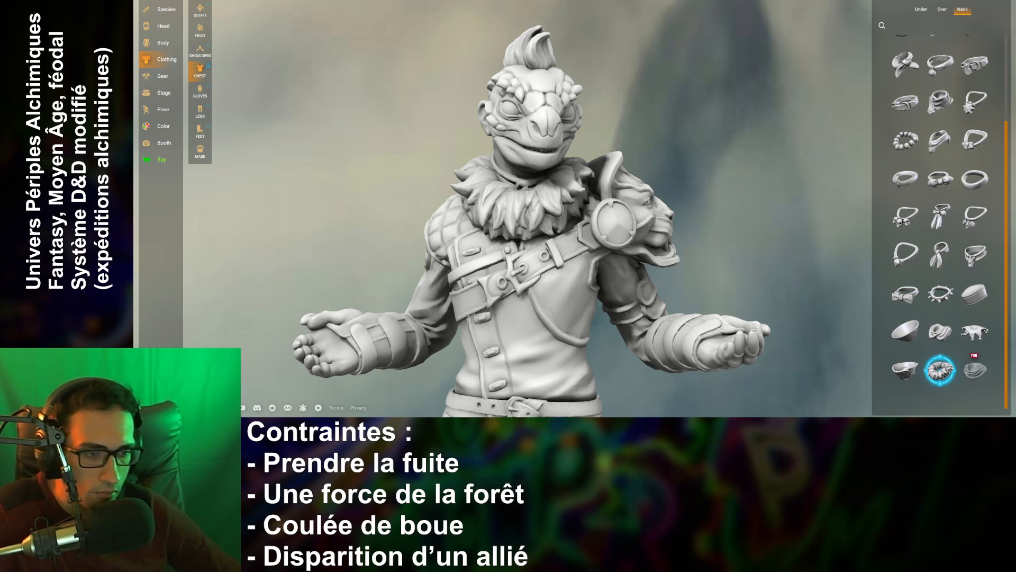
left_click(940, 369)
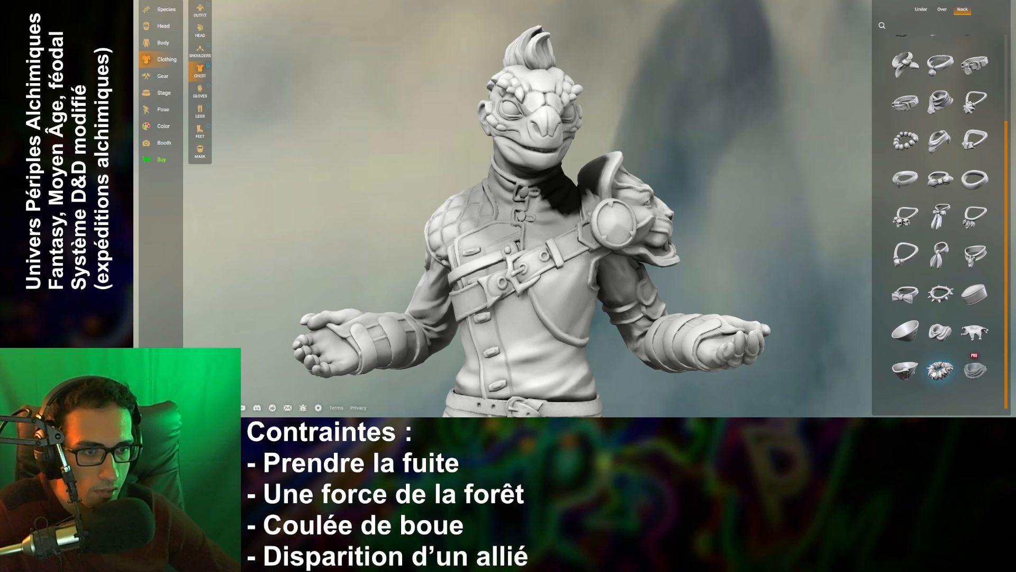
- Fit the Spiked Collar around the character's neck, comparing the look with and without it up close and at full height
left_click(945, 302)
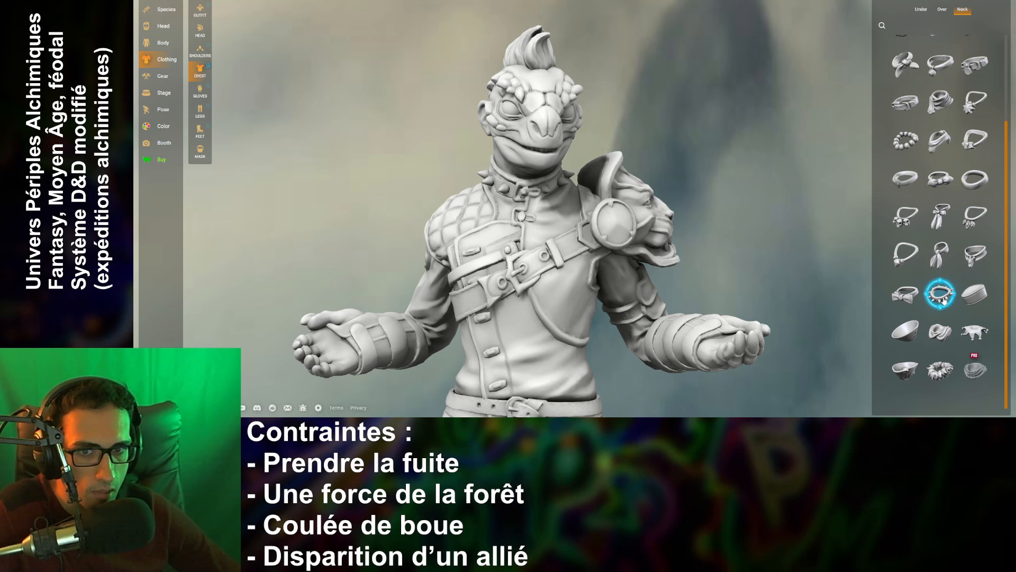
left_click(944, 300)
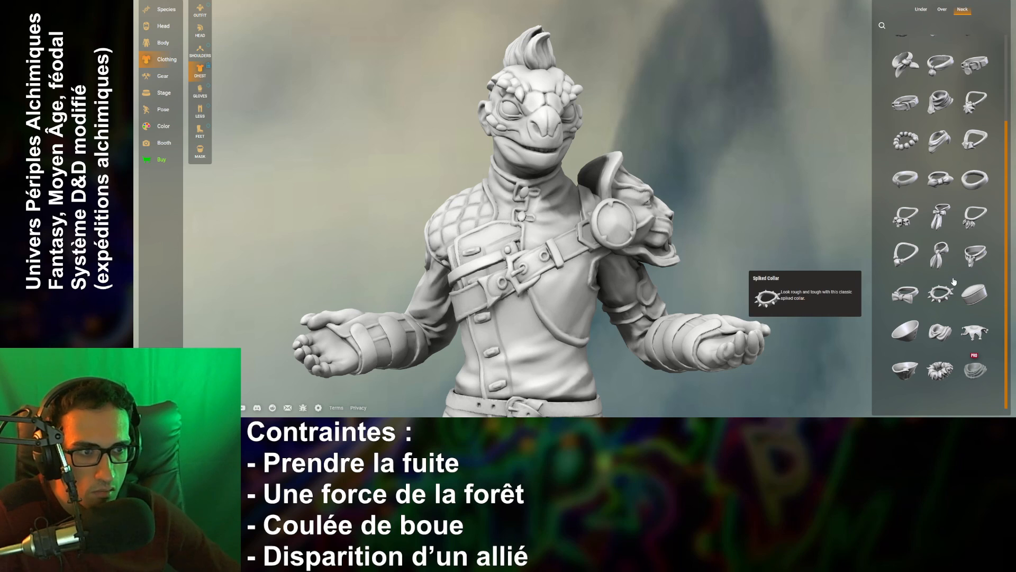
left_click(941, 294)
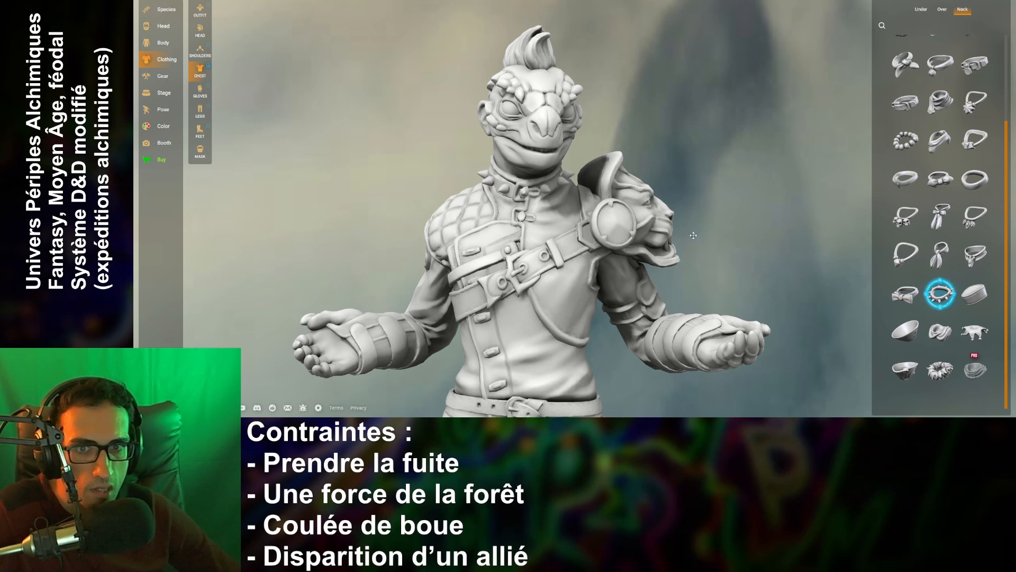
scroll(564, 312, "up", 3)
mouse_move(513, 277)
left_mouse_down()
mouse_move(635, 268)
mouse_move(502, 266)
left_mouse_up()
scroll(485, 261, "down", 5)
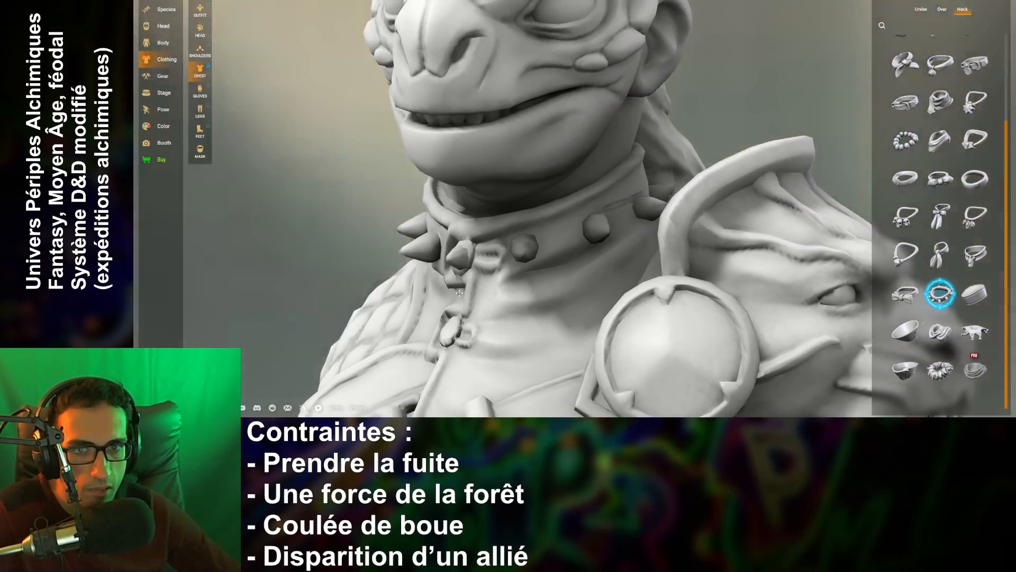
scroll(591, 301, "down", 6)
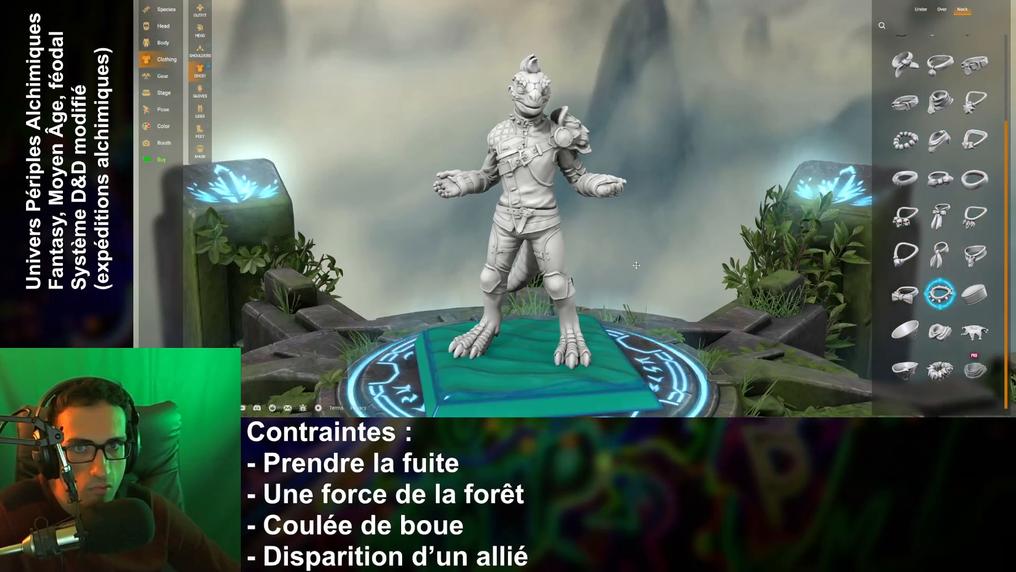
left_click_drag(633, 261, 662, 254)
left_click(939, 297)
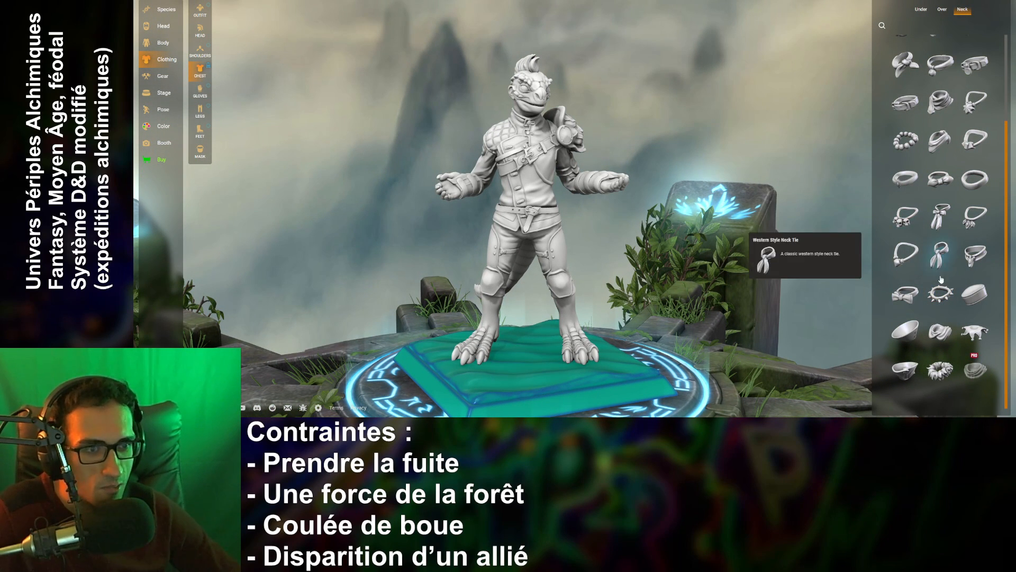
left_click(939, 293)
left_click_drag(765, 202, 377, 46)
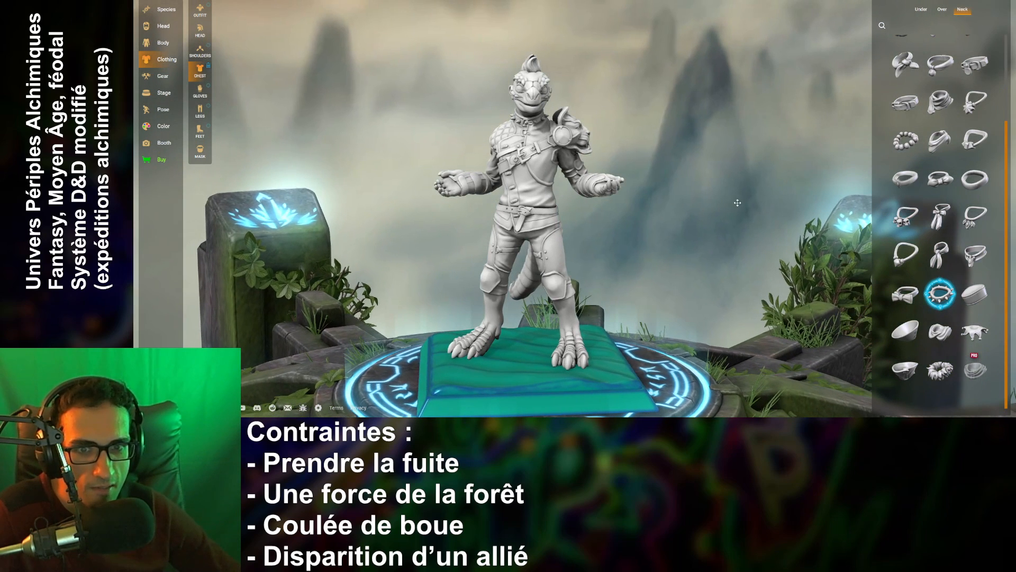
- Try the second box-shaped handheld prop in the character's right hand and inspect it from several angles
left_click(200, 90)
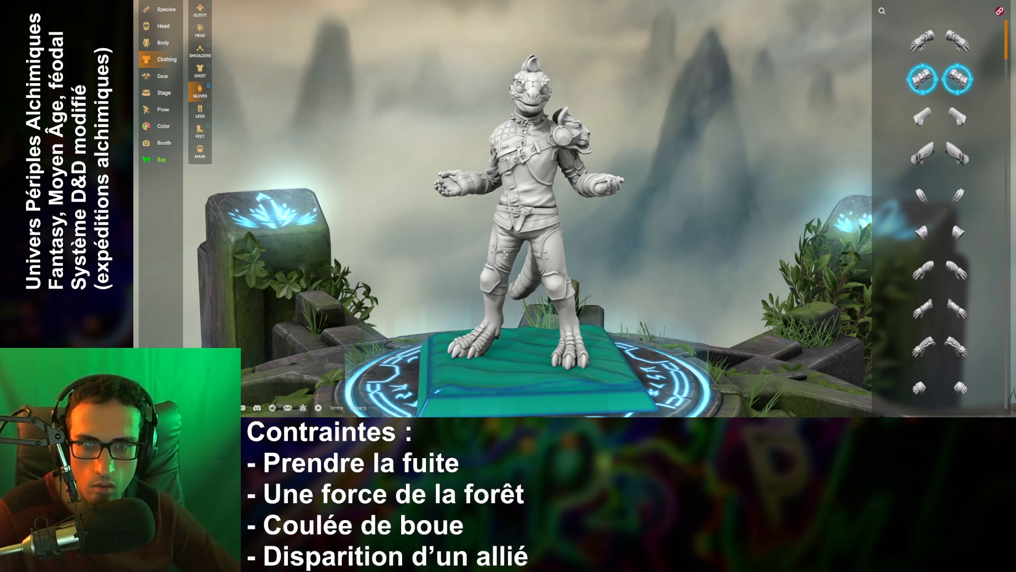
left_click(161, 76)
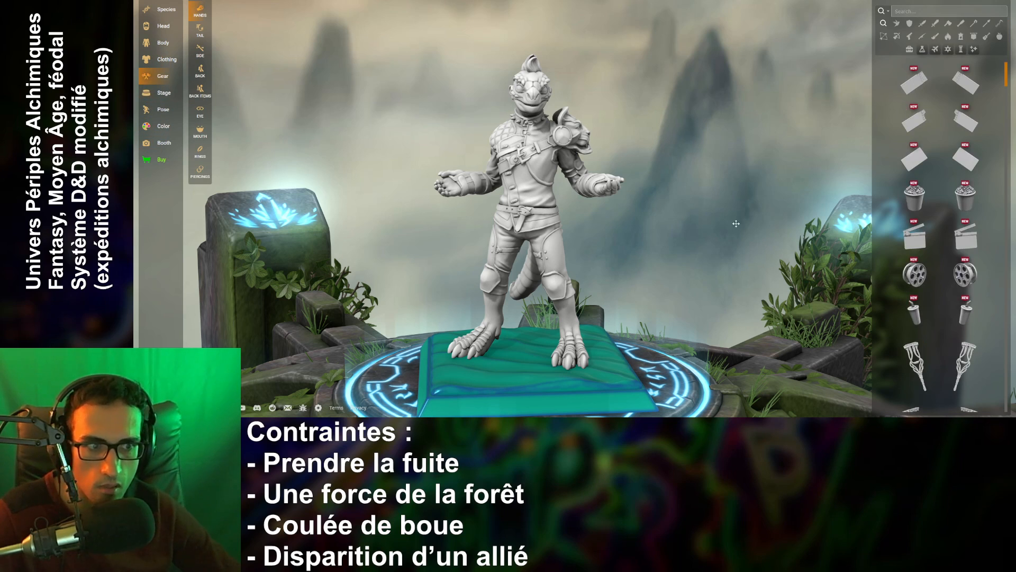
left_click(915, 128)
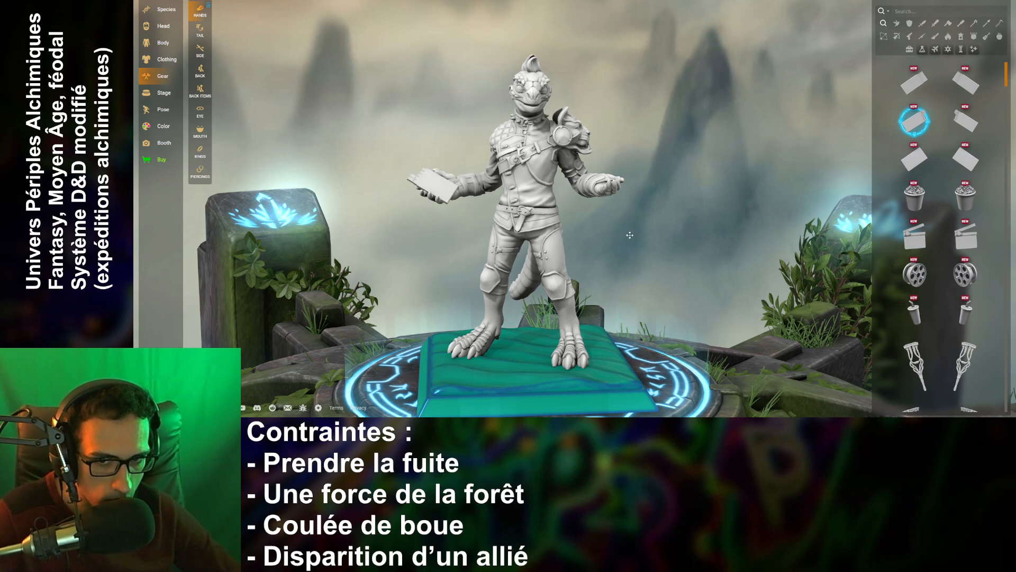
left_click_drag(630, 237, 914, 222)
scroll(662, 244, "up", 5)
scroll(663, 244, "up", 5)
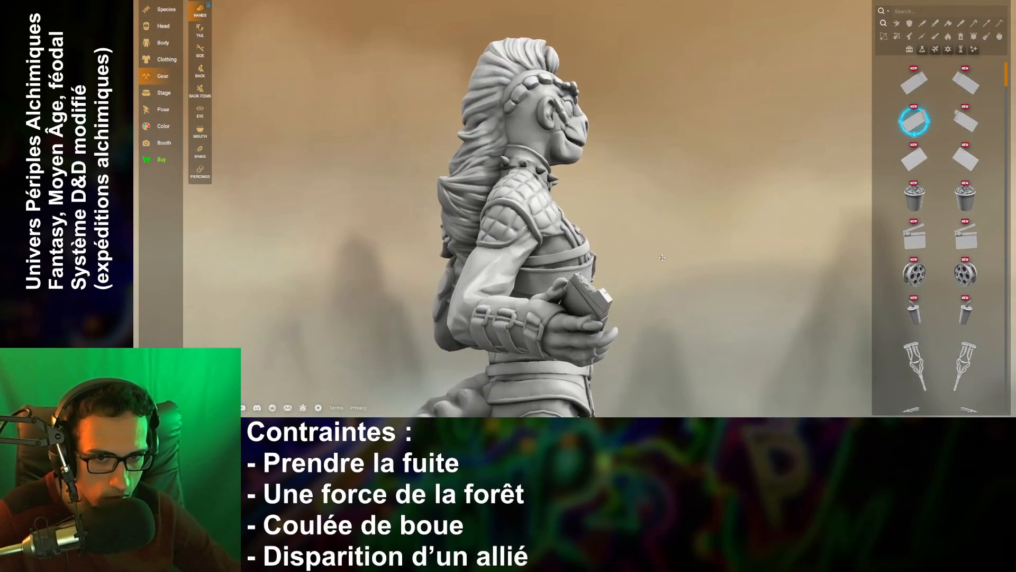
left_click_drag(694, 272, 500, 292)
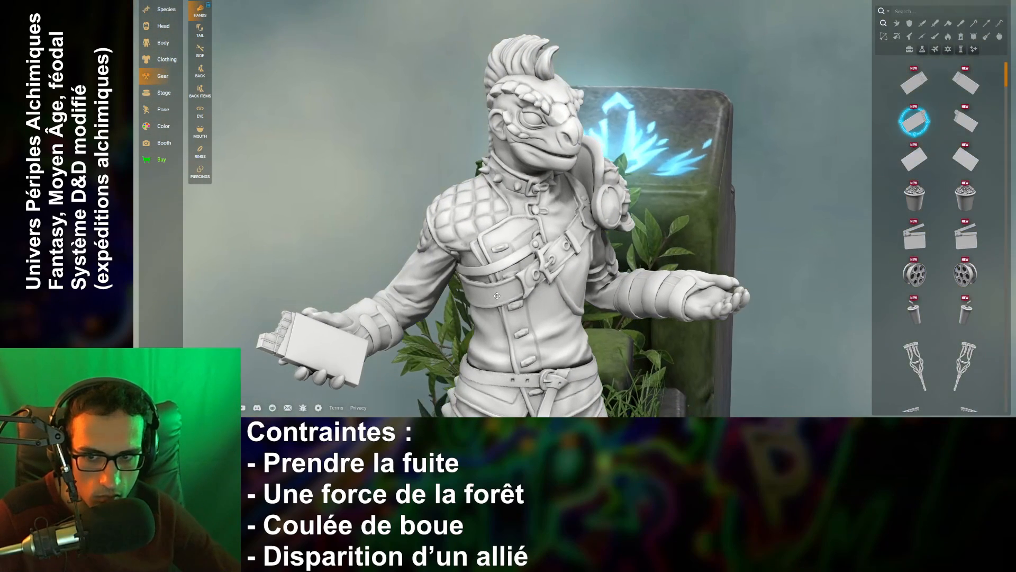
right_click_drag(501, 292, 540, 272)
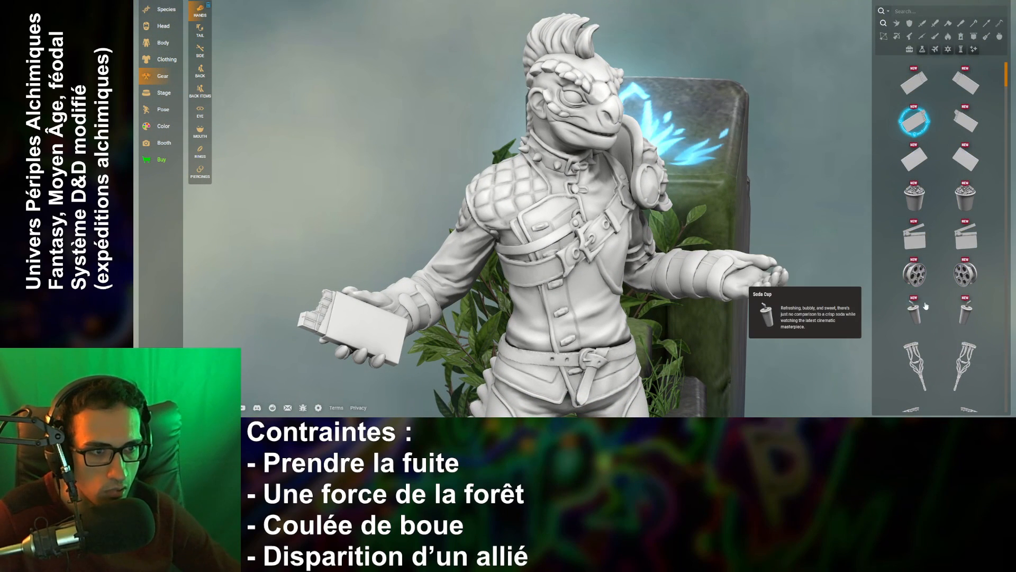
- Try the film reel, Clapperboard and popcorn bucket in the character's right hand, ending with the hand empty
left_click(915, 284)
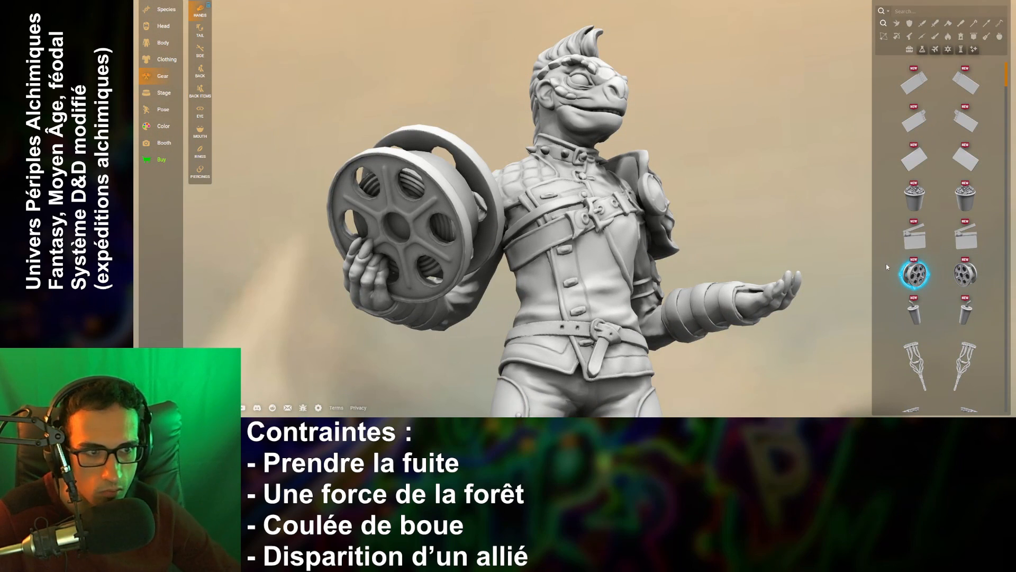
left_click(915, 237)
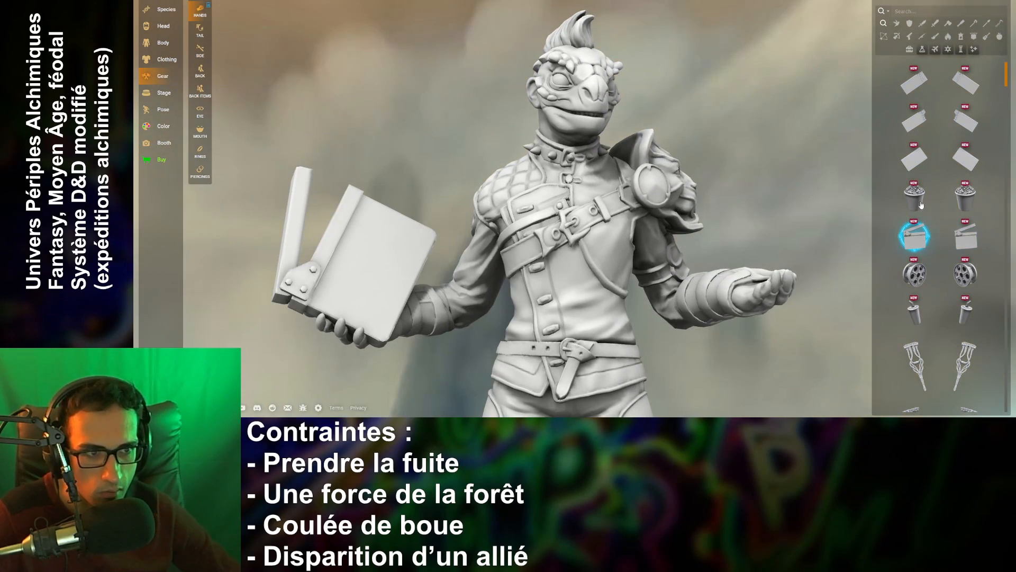
left_click(919, 199)
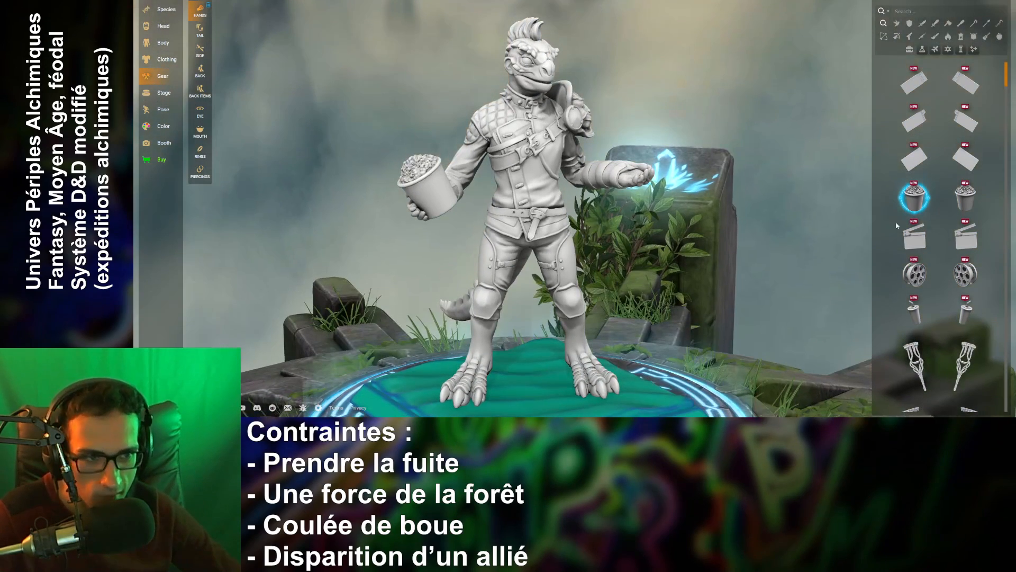
left_click(914, 197)
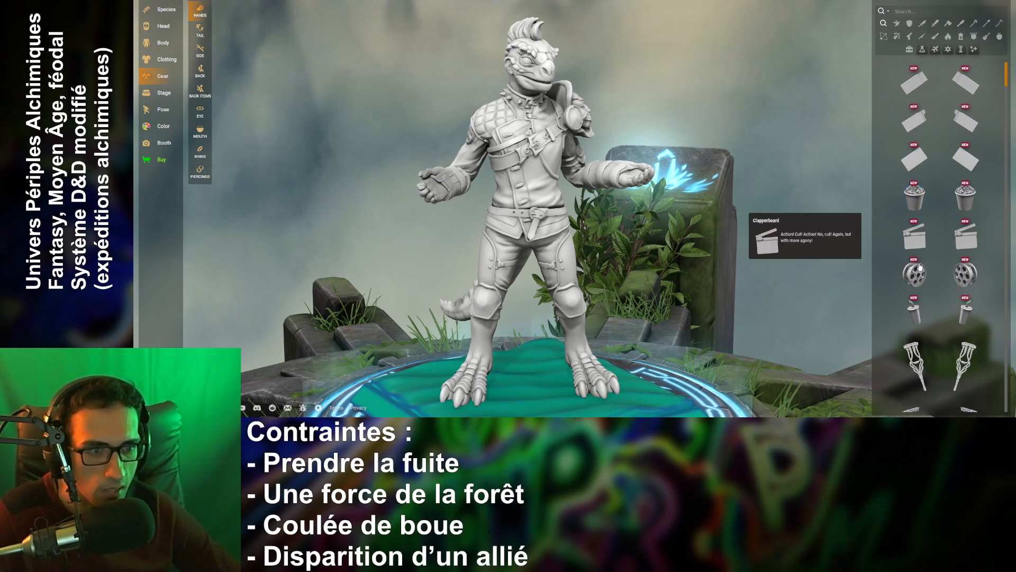
scroll(929, 296, "down", 5)
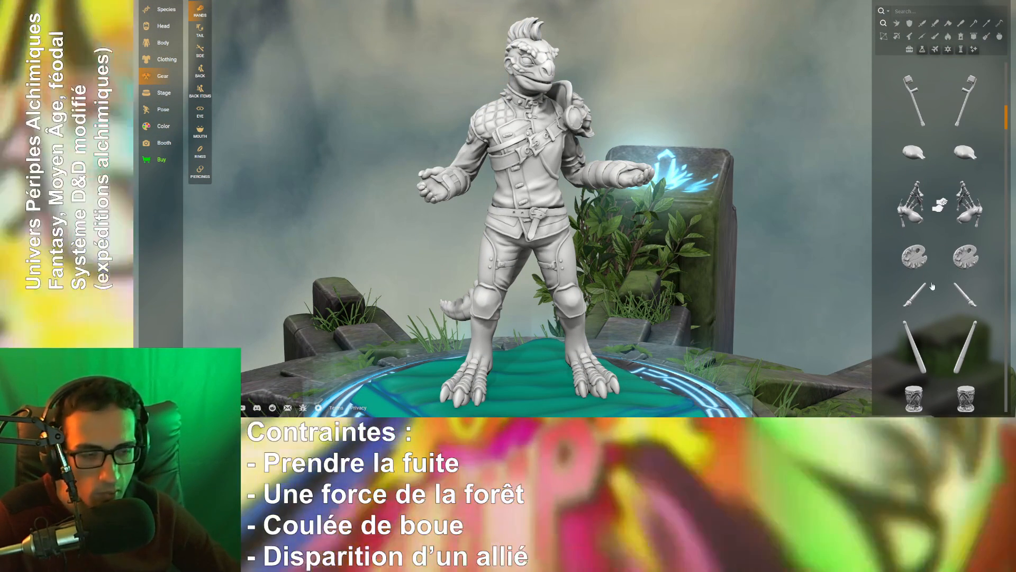
scroll(934, 270, "up", 5)
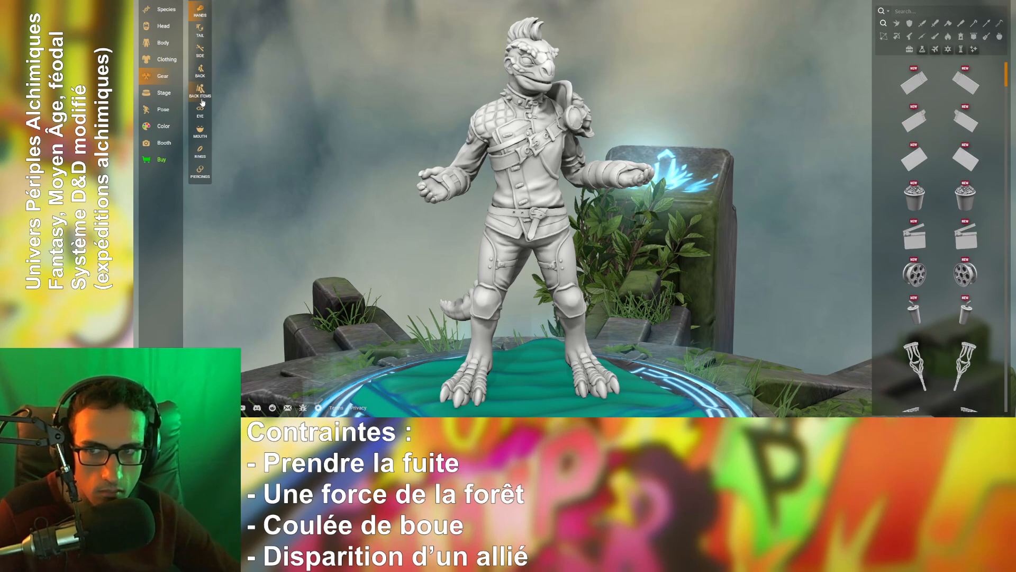
- Try the first shoulder cape, the Embellished Shoulder Cape and the round sunburst ornament on the character's back
left_click(202, 72)
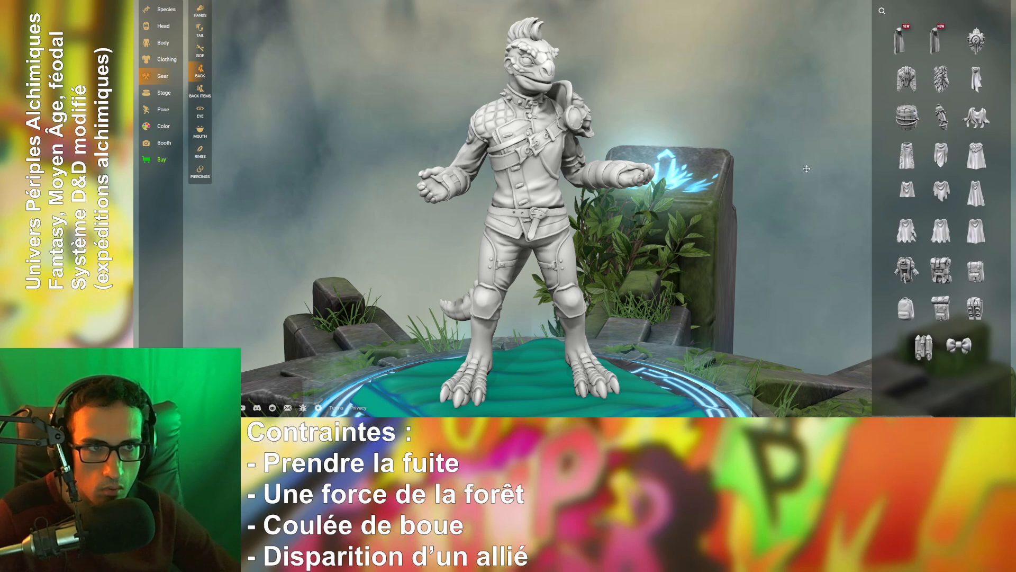
left_click(906, 40)
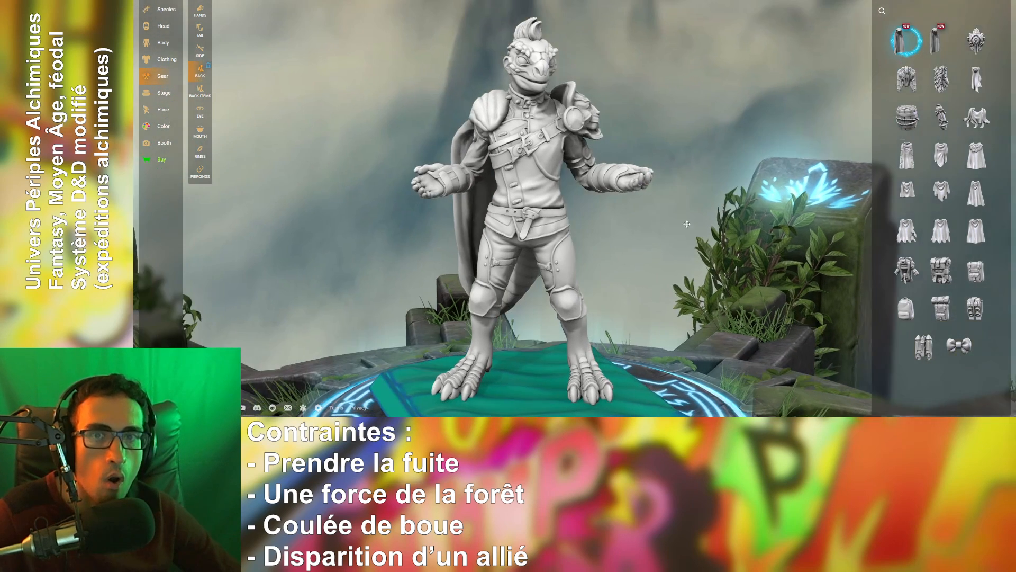
left_click(941, 42)
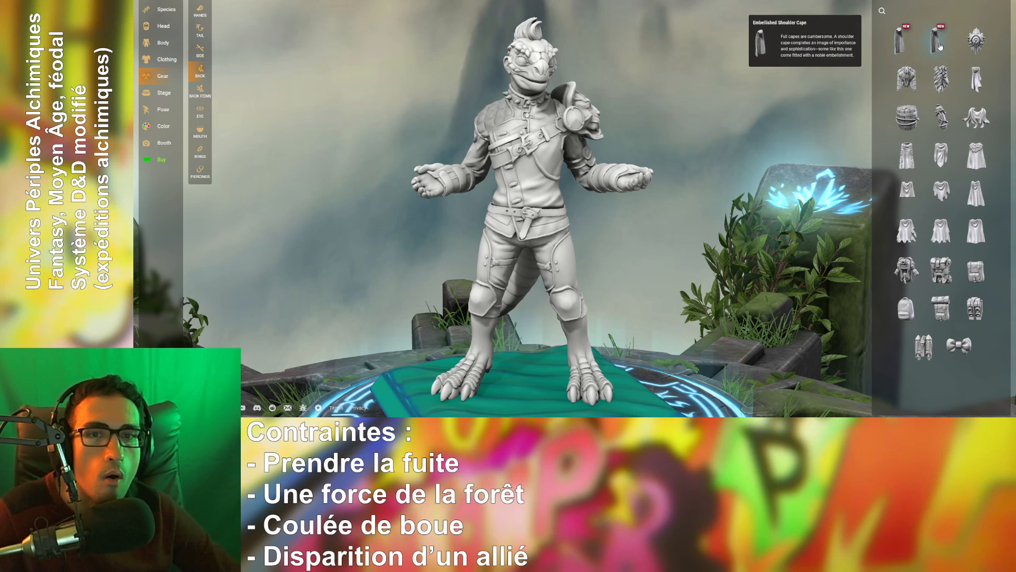
left_click(941, 46)
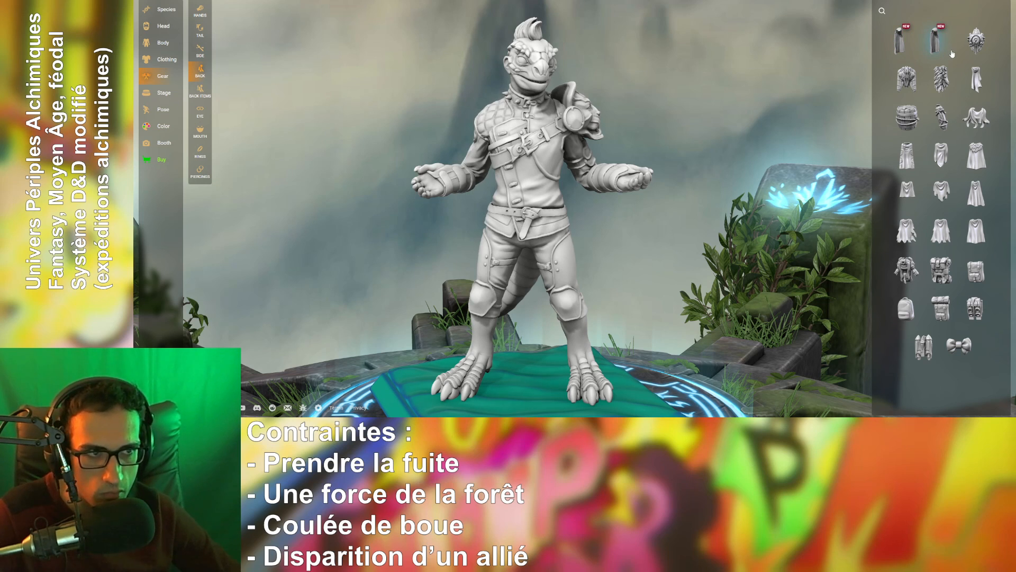
left_click(984, 50)
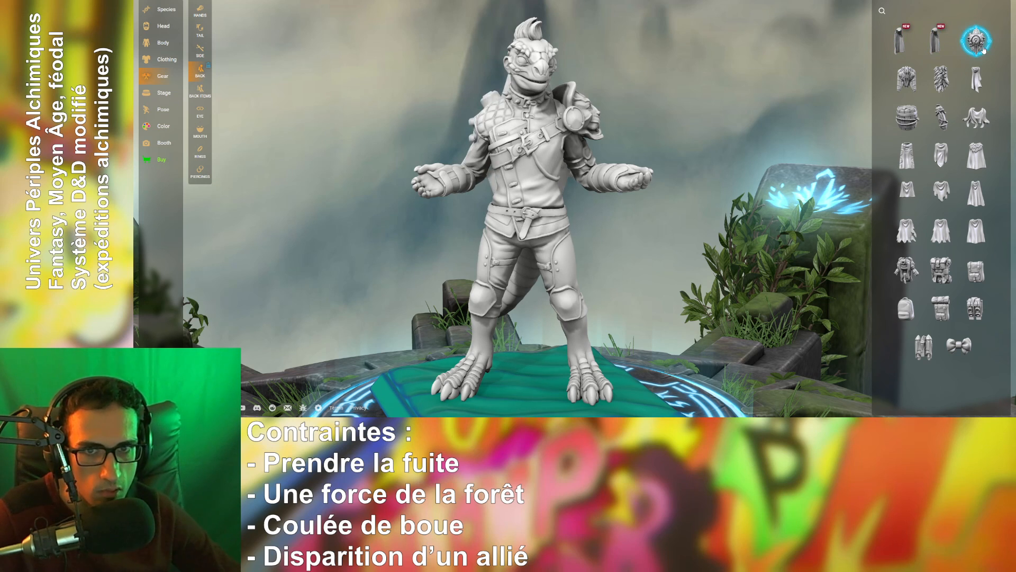
left_click(985, 49)
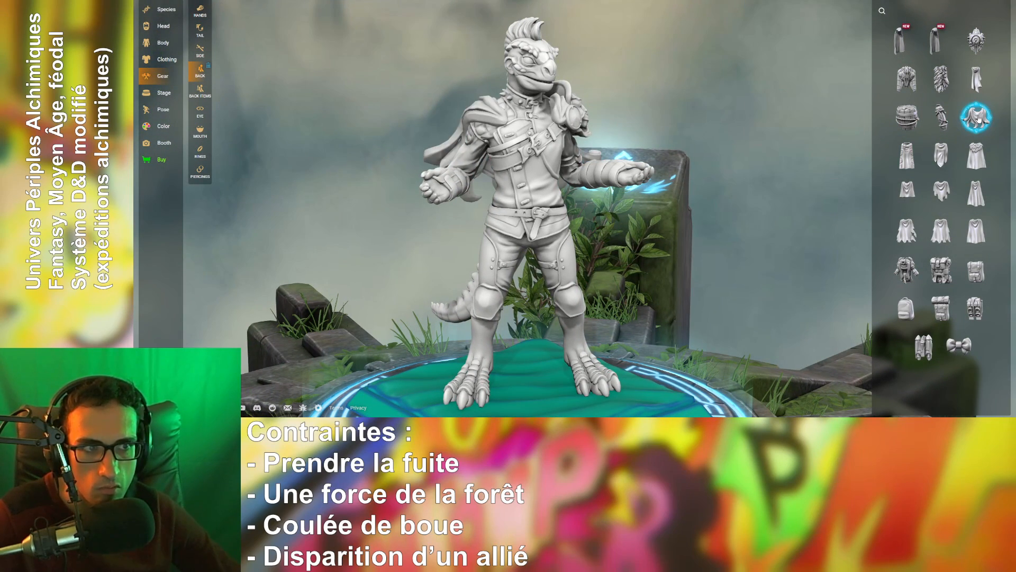
- Remove the shoulder cape from the character's back and filter the back items to show only bows
left_click_drag(693, 174, 227, 122)
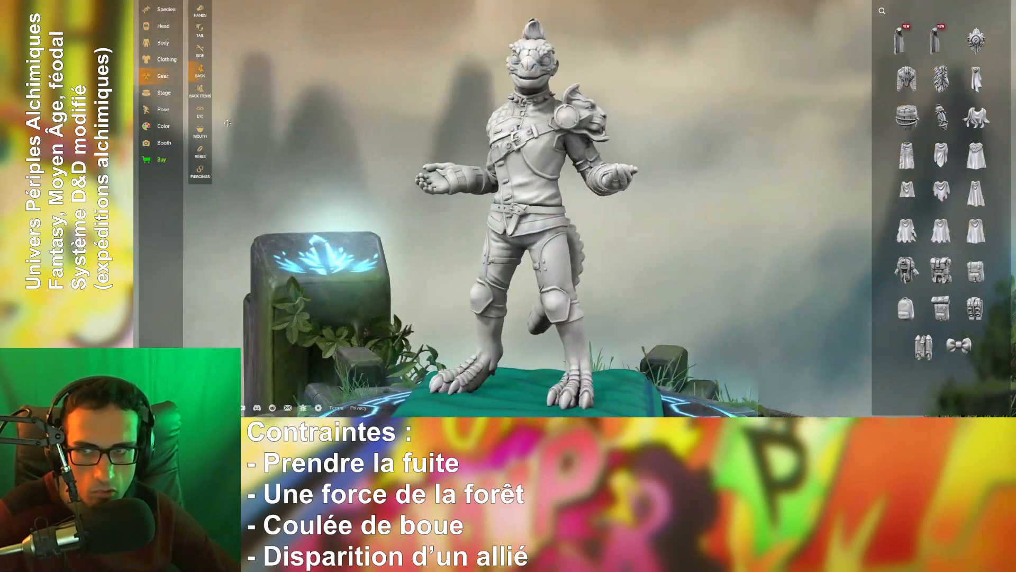
left_click(201, 91)
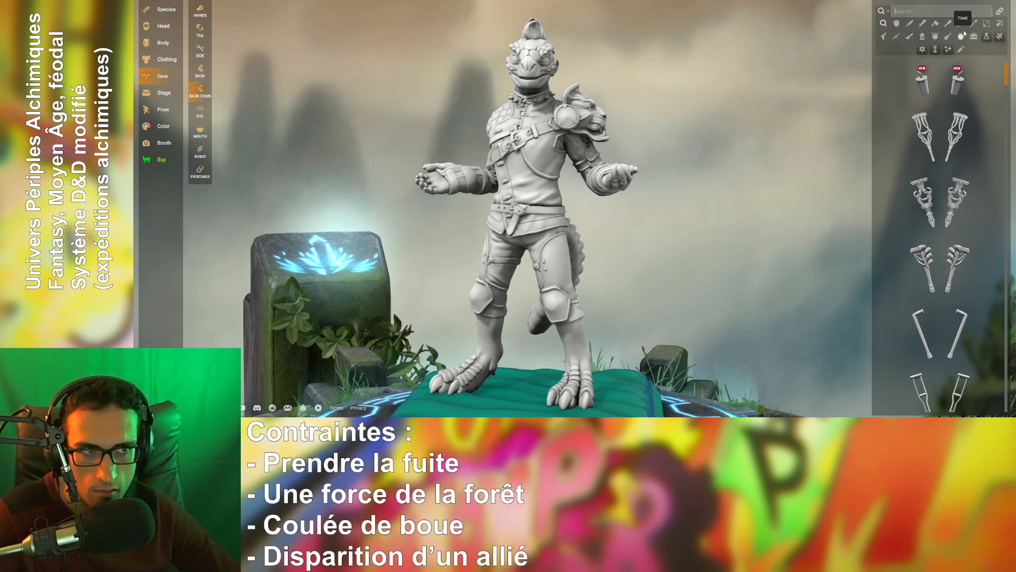
left_click(987, 24)
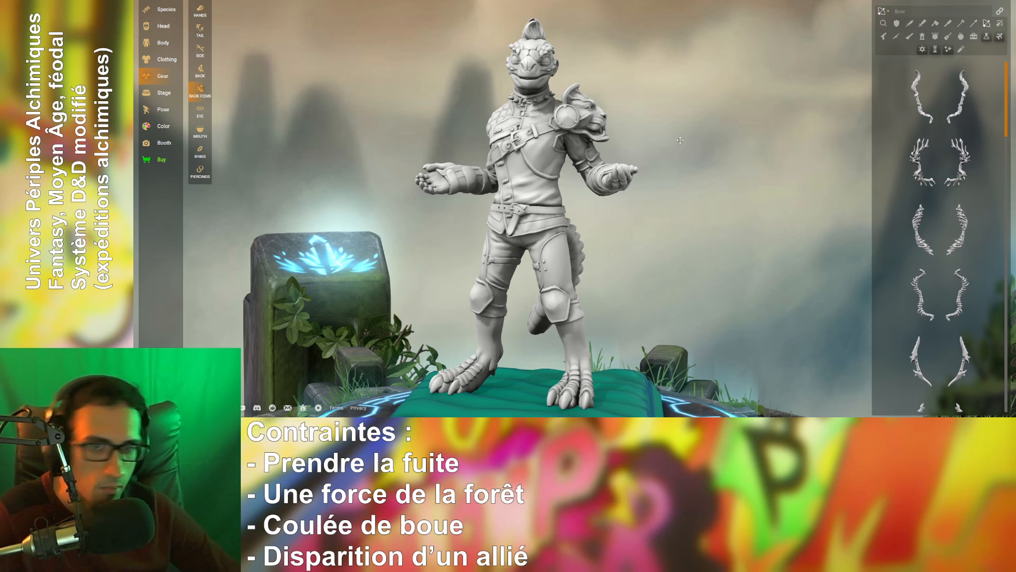
- Examine the character's body and back from the front, the sides and directly above to judge the room for a bow
left_click_drag(680, 140, 730, 157)
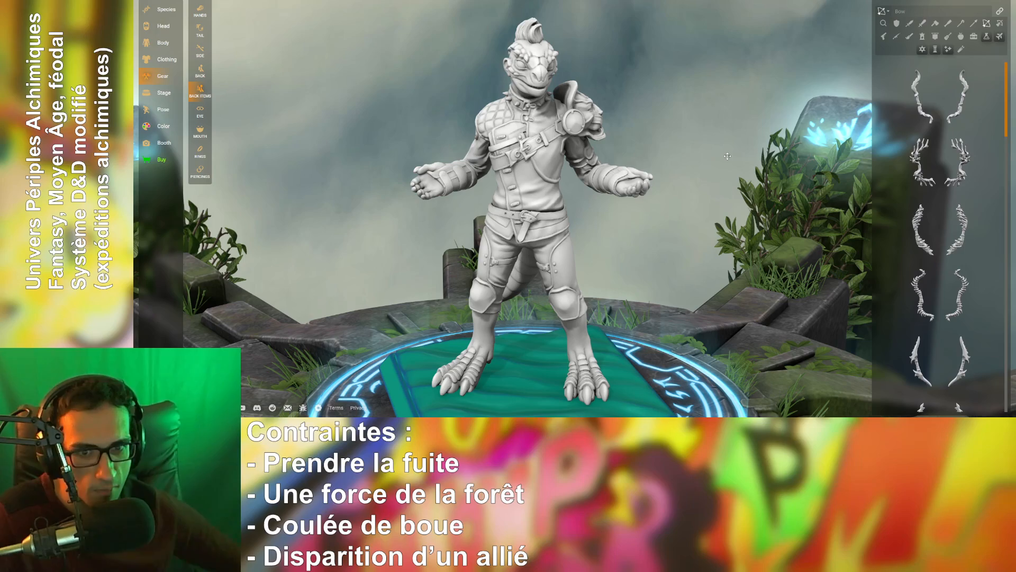
left_click_drag(732, 236, 633, 226)
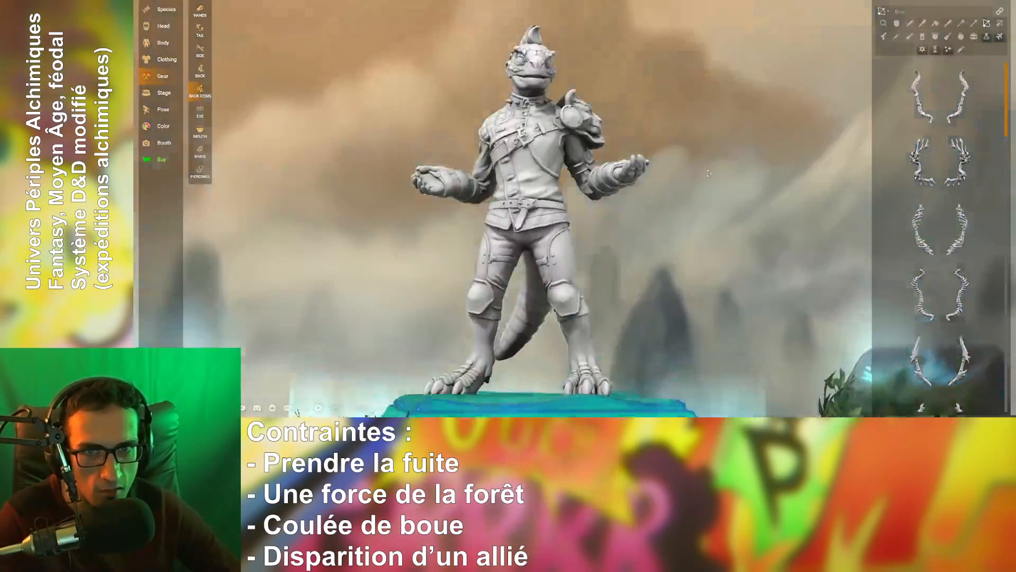
left_click_drag(708, 173, 709, 138)
mouse_move(681, 439)
left_mouse_down()
mouse_move(678, 307)
mouse_move(688, 450)
left_mouse_up()
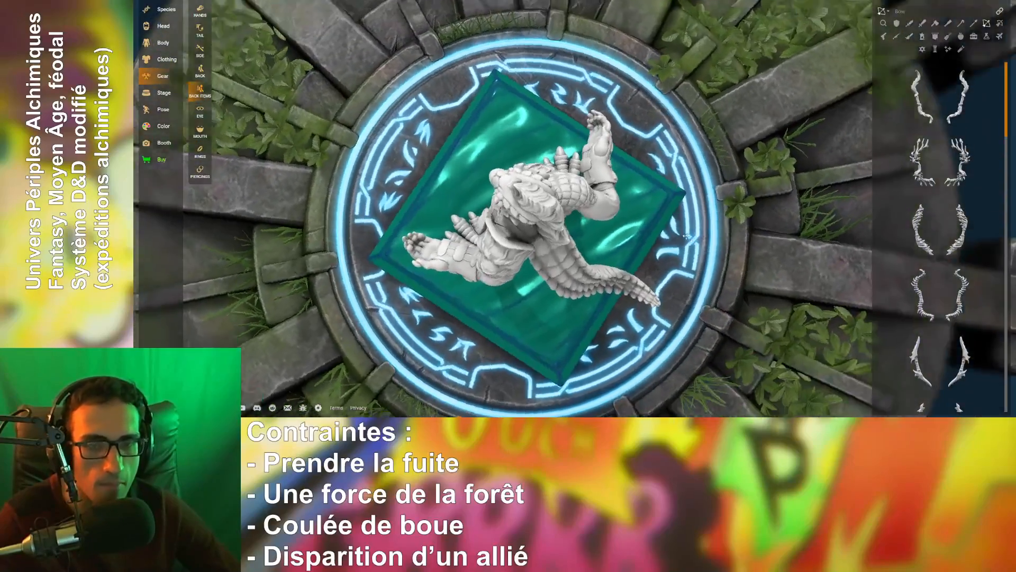
left_click_drag(687, 235, 635, 216)
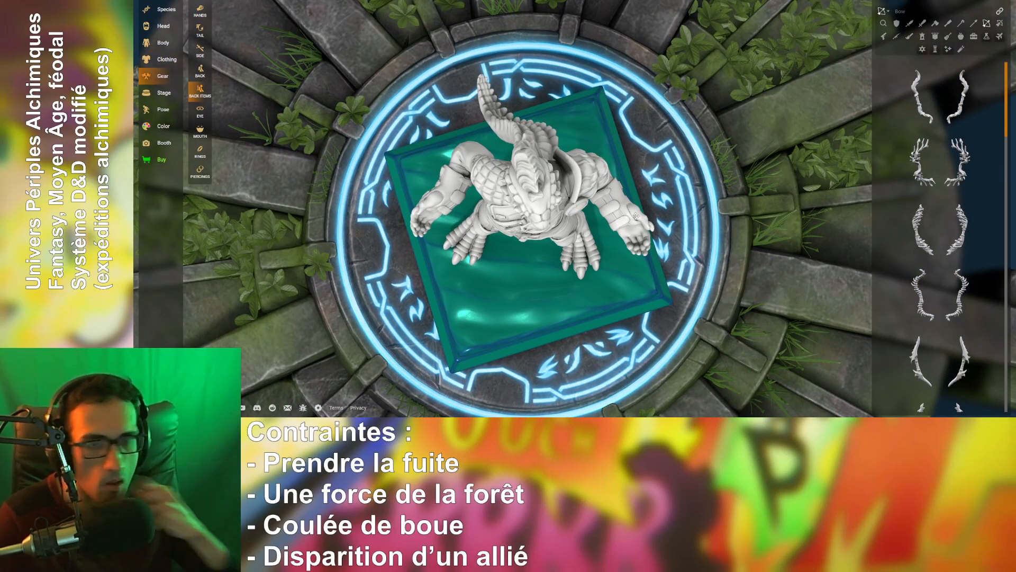
left_click_drag(595, 186, 609, 118)
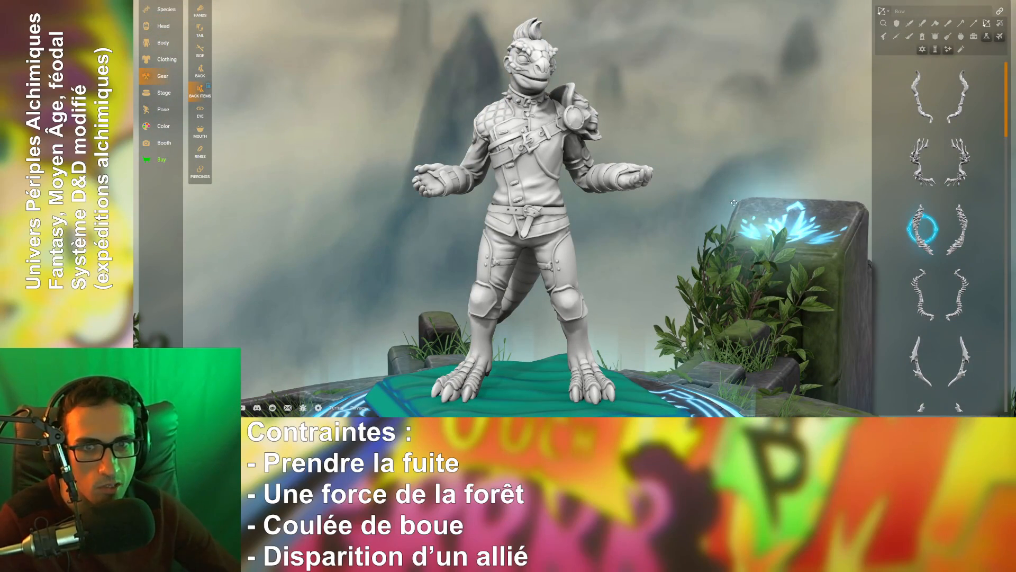
left_click_drag(654, 198, 856, 171)
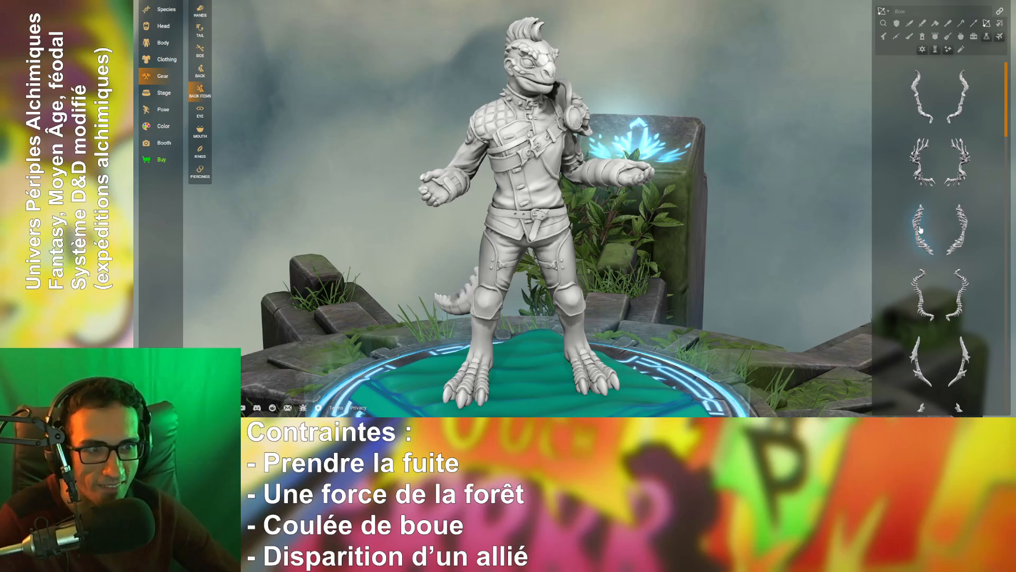
- Equip the first listed bow on the character's back after comparing it with the curled bow further down the list
left_click(913, 95)
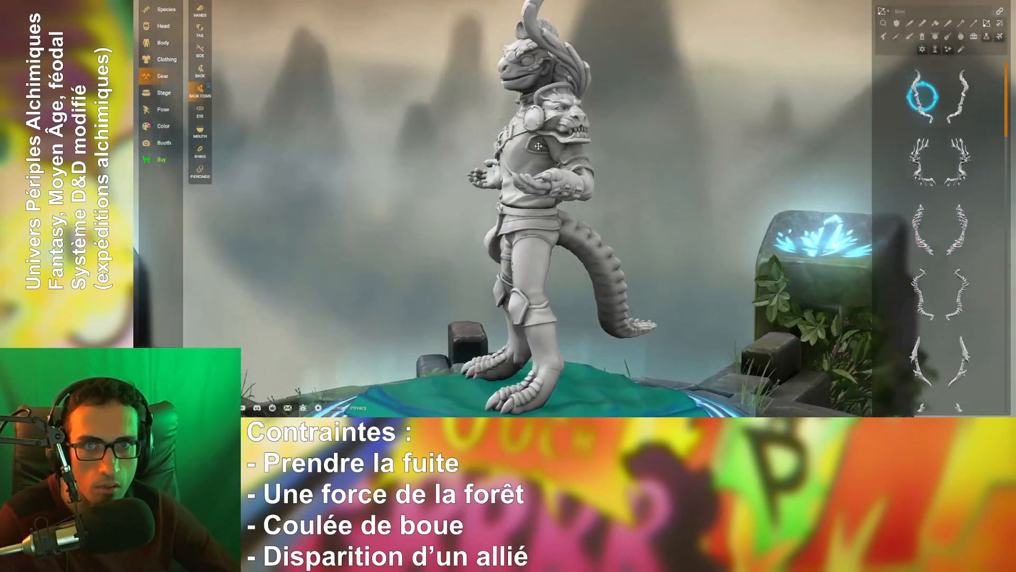
scroll(915, 344, "down", 5)
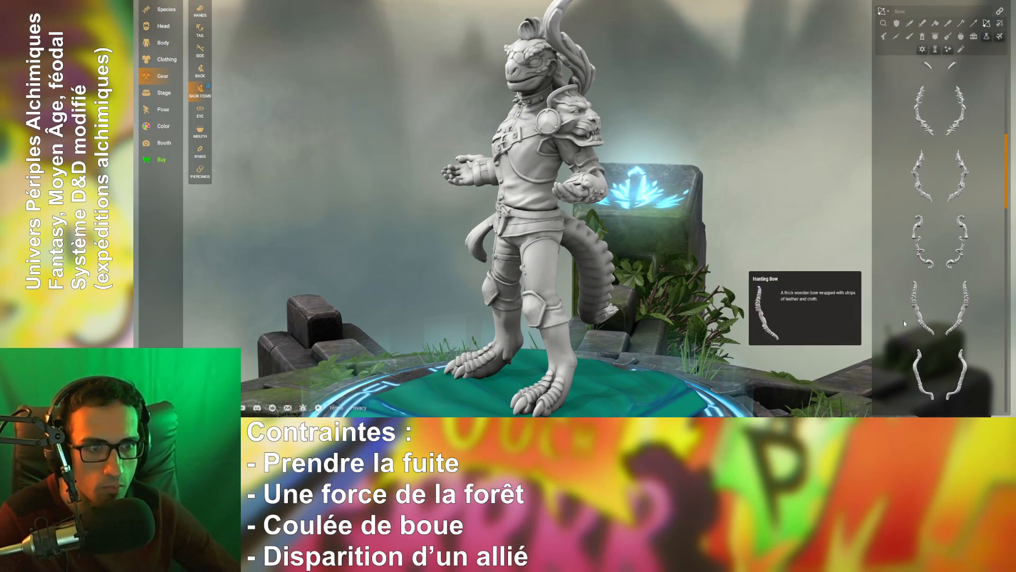
left_click(922, 242)
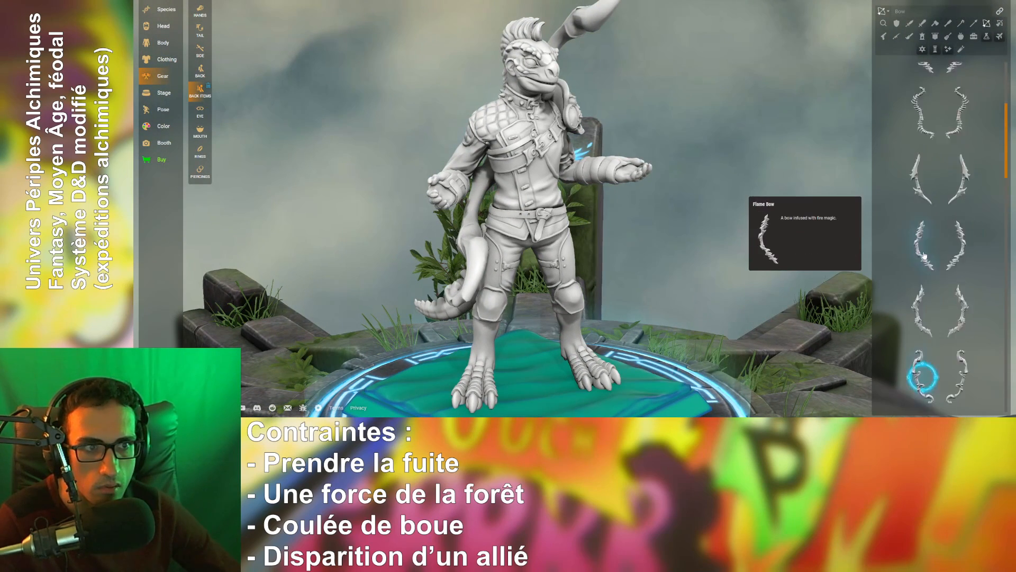
scroll(948, 254, "down", 3)
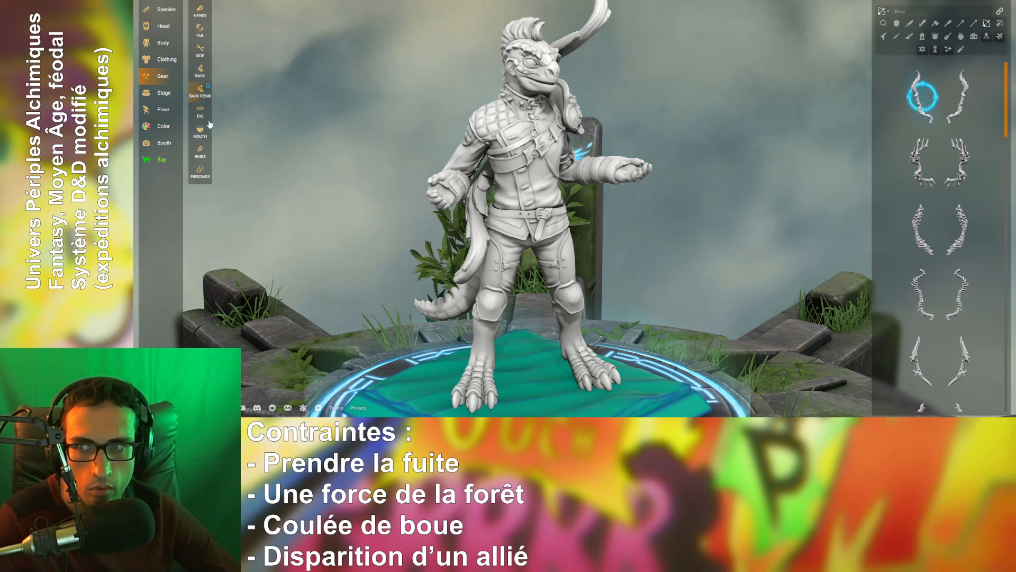
- Open the advanced pose controls for the right back item and try different angles for the bow with both twist settings
left_click(158, 111)
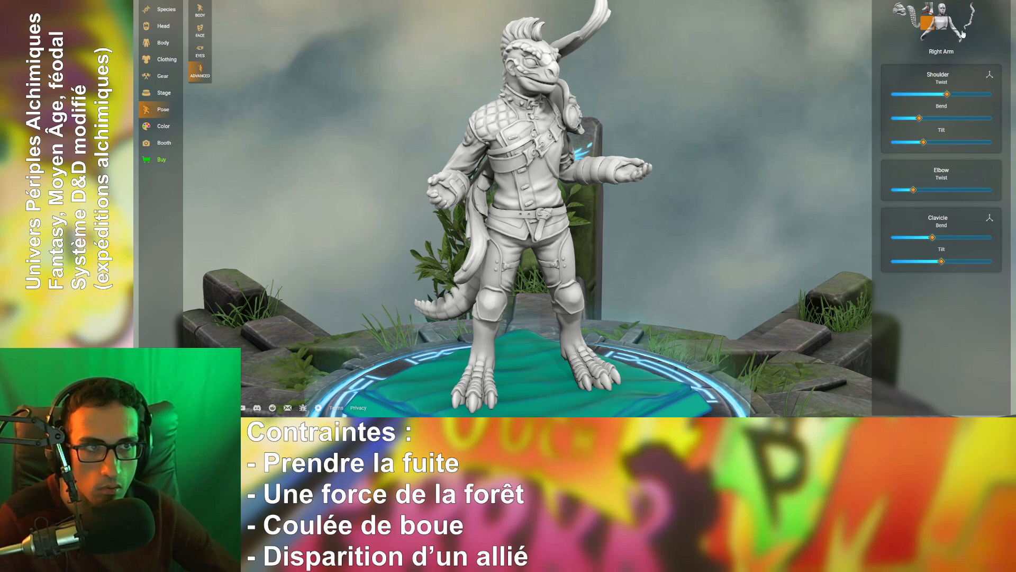
left_click(968, 19)
left_click_drag(942, 95, 945, 96)
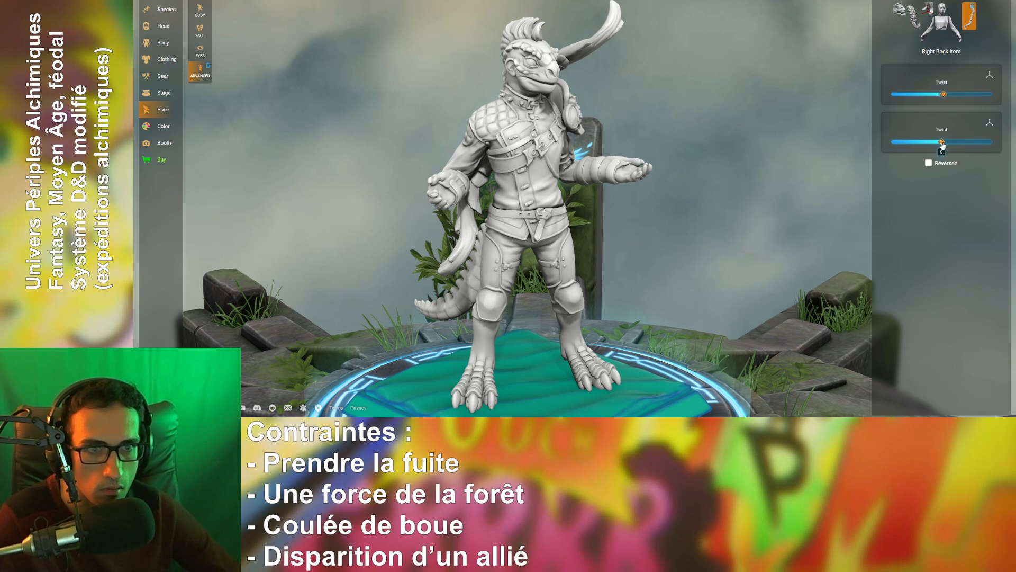
left_click_drag(943, 146, 922, 137)
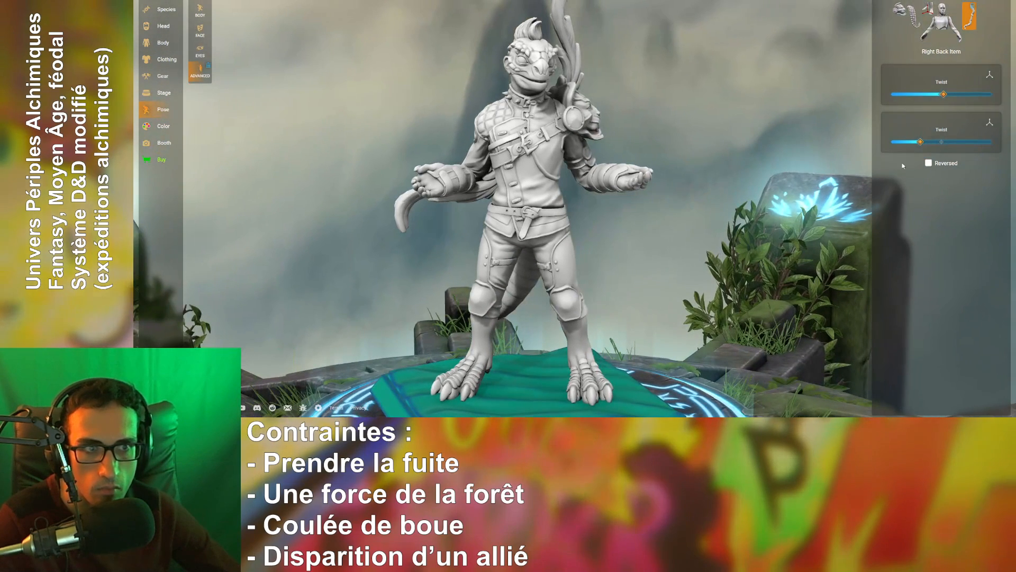
left_click_drag(922, 144, 967, 147)
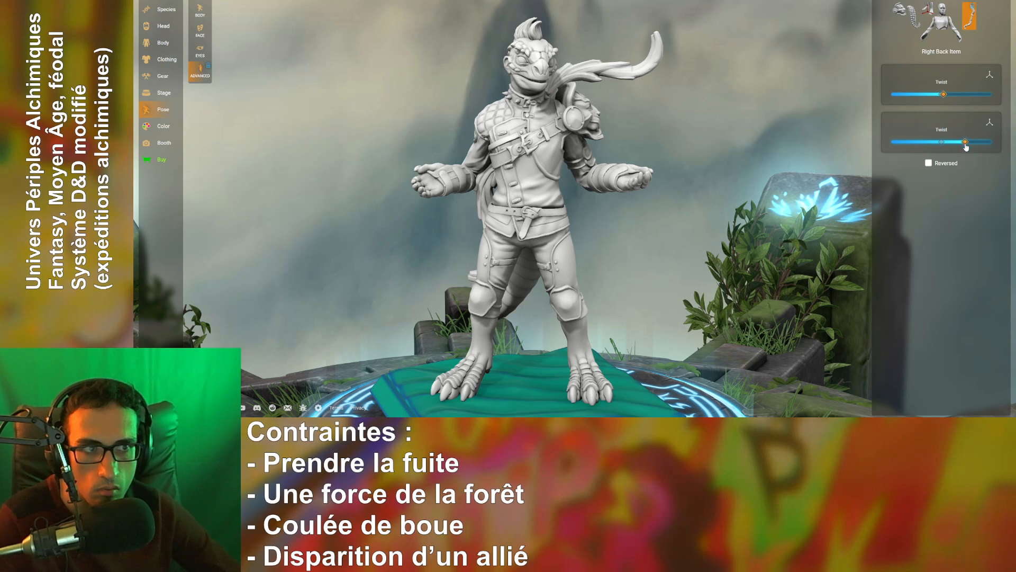
left_click_drag(942, 95, 948, 95)
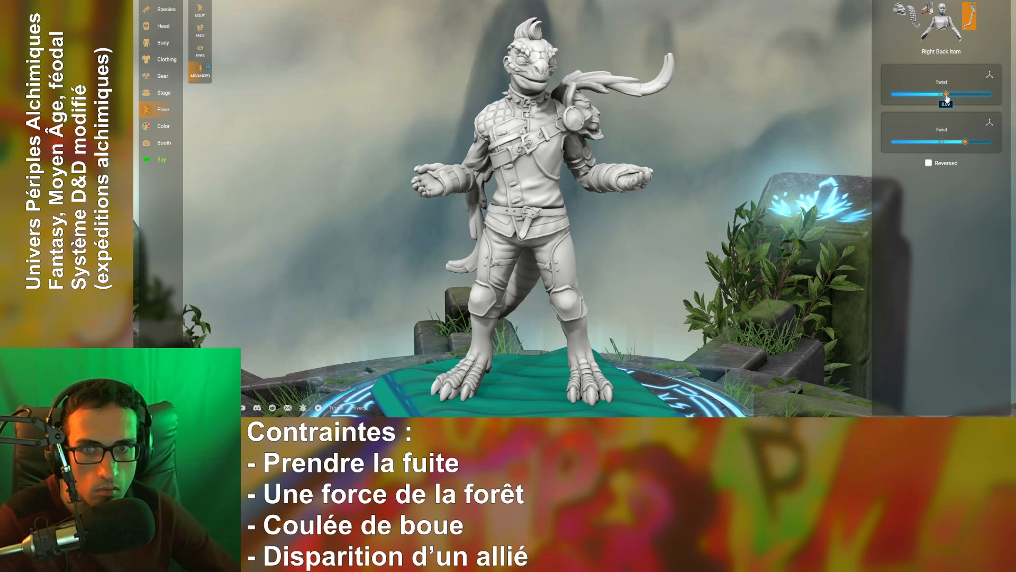
left_click_drag(798, 154, 828, 148)
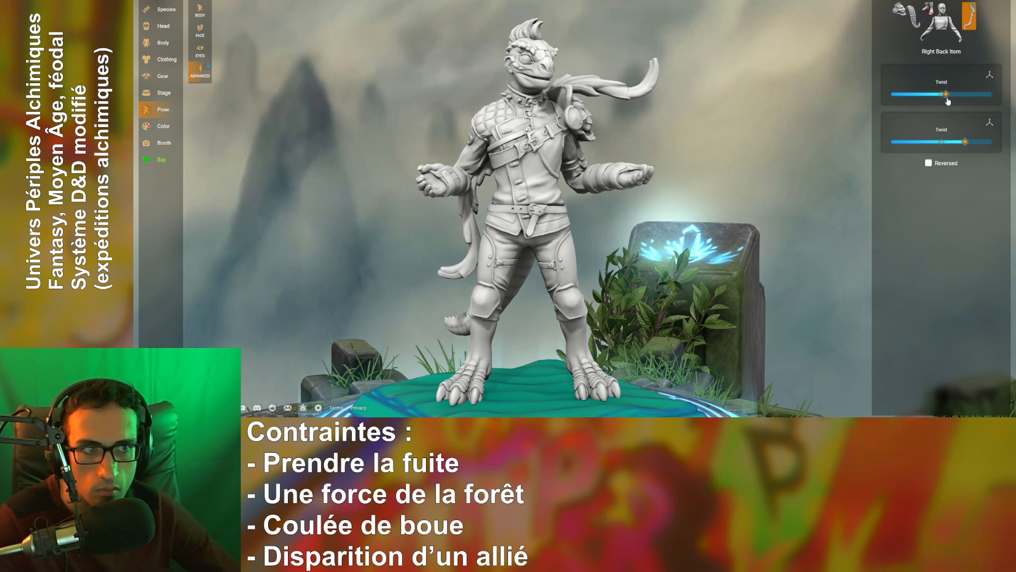
left_click_drag(941, 101, 948, 102)
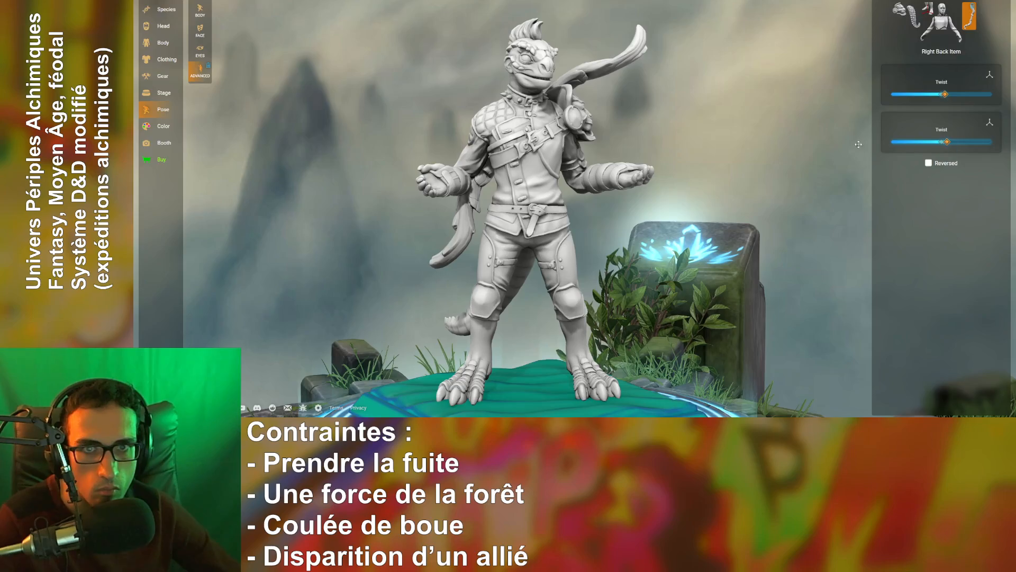
- Fine-tune both twist settings of the right back item so the bow lies diagonally across the back, checking it from several angles
left_click_drag(858, 144, 878, 153)
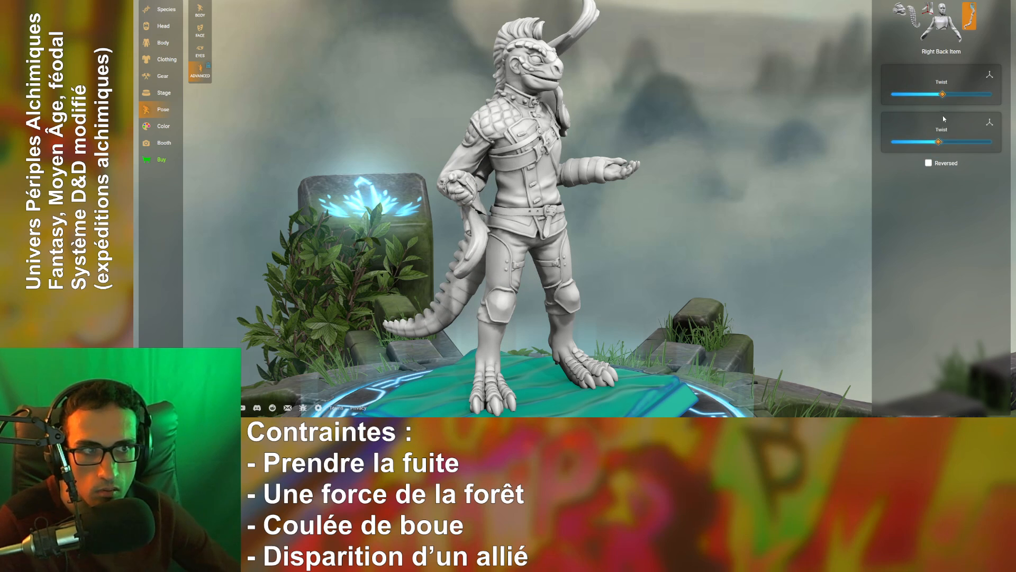
left_click_drag(945, 102, 941, 103)
left_click_drag(503, 164, 723, 193)
left_click_drag(939, 143, 941, 143)
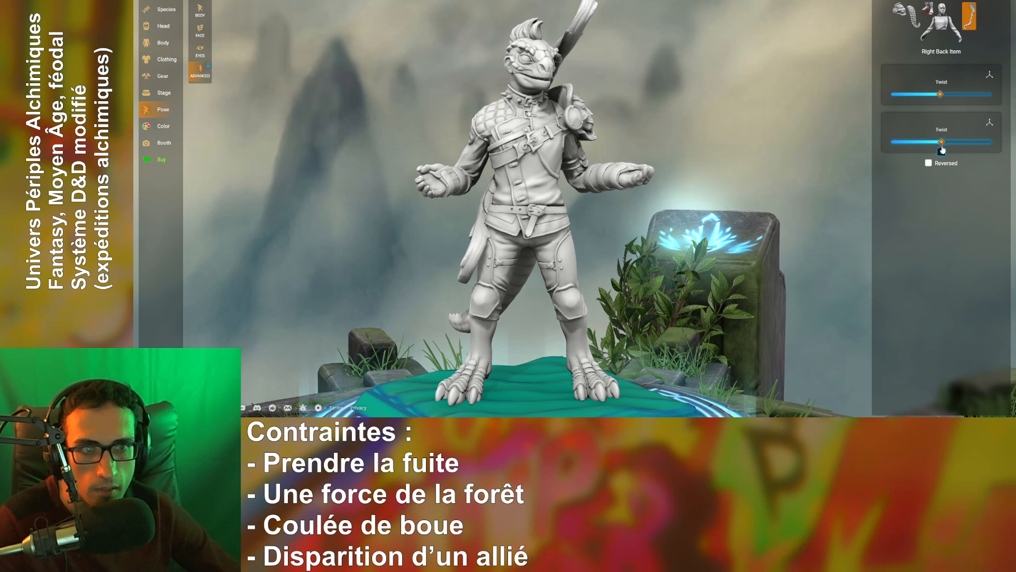
left_click_drag(941, 97, 943, 98)
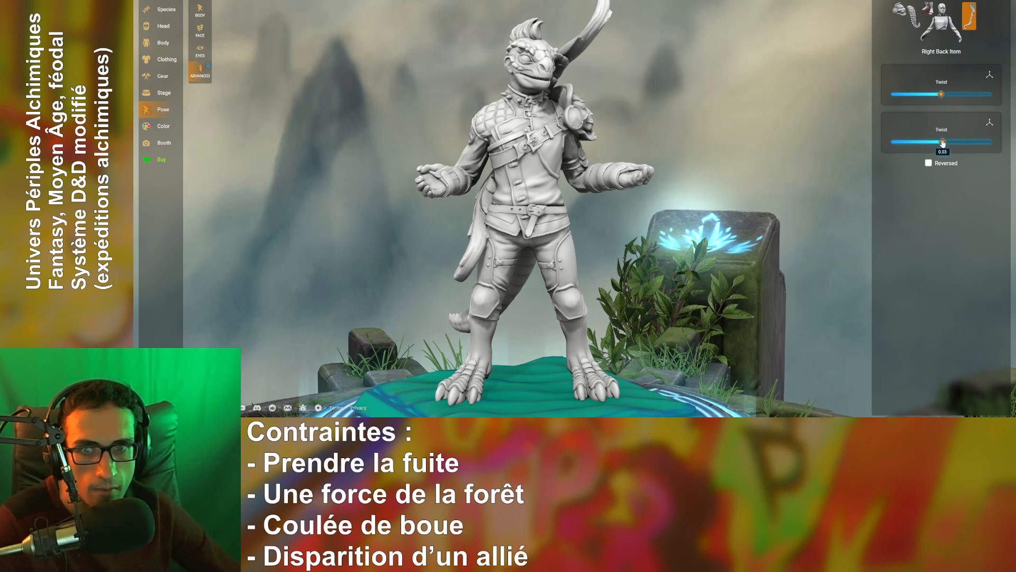
left_click_drag(940, 143, 942, 143)
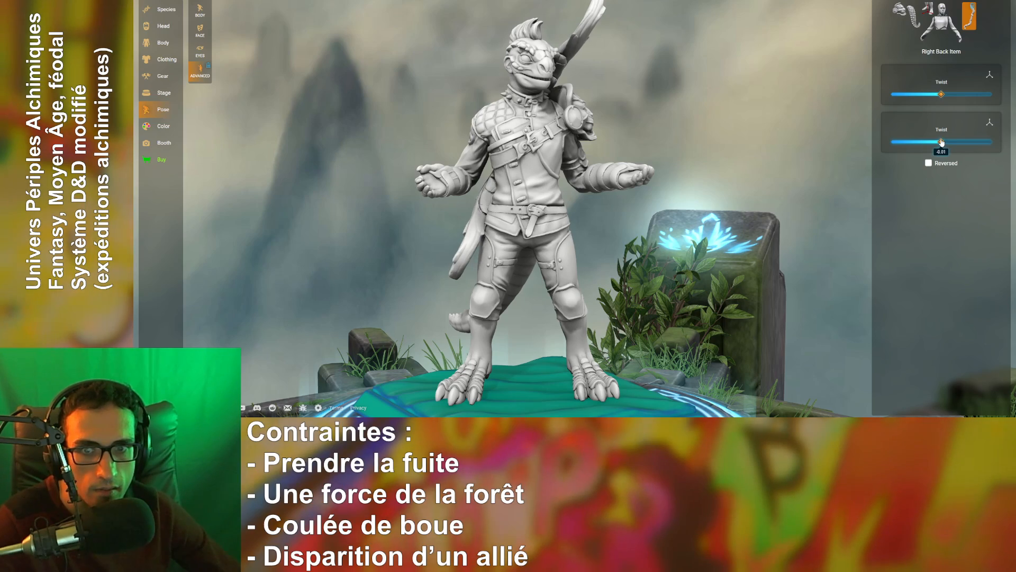
left_click_drag(682, 166, 831, 158)
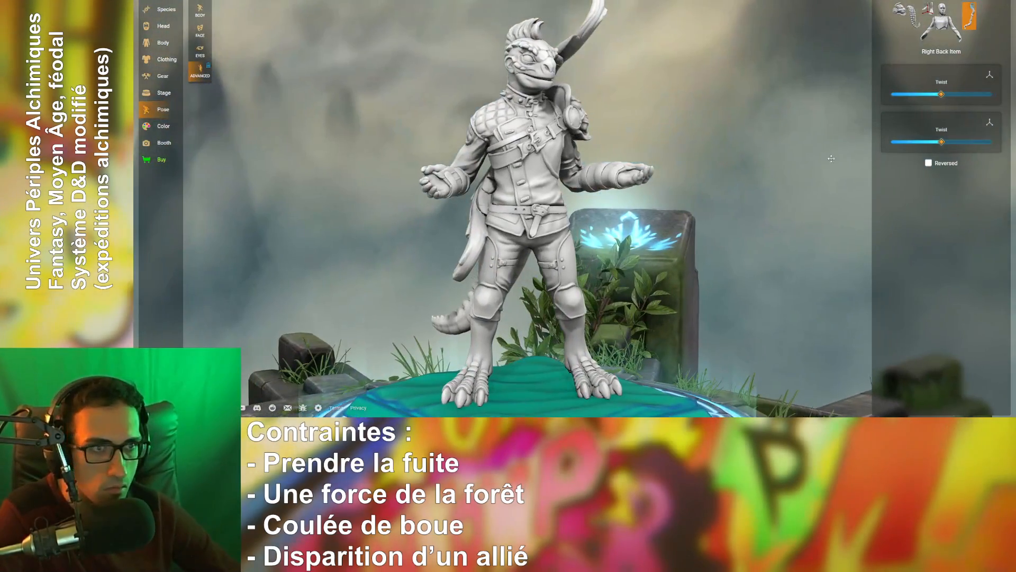
- Select the tail for advanced posing and look through the twist, bend and tilt controls of its segments
left_click(911, 20)
left_click_drag(676, 260, 739, 284)
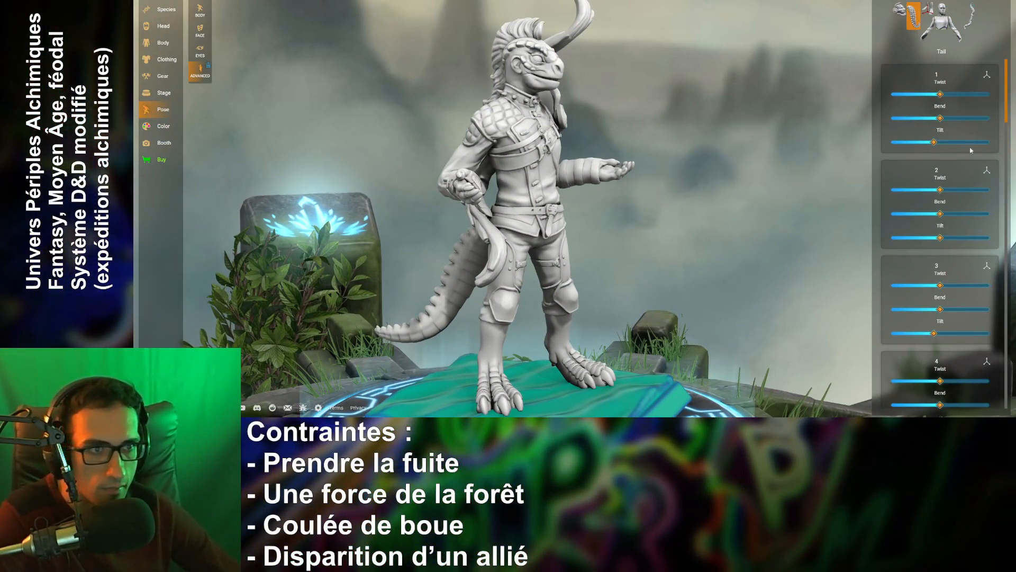
scroll(957, 198, "down", 15)
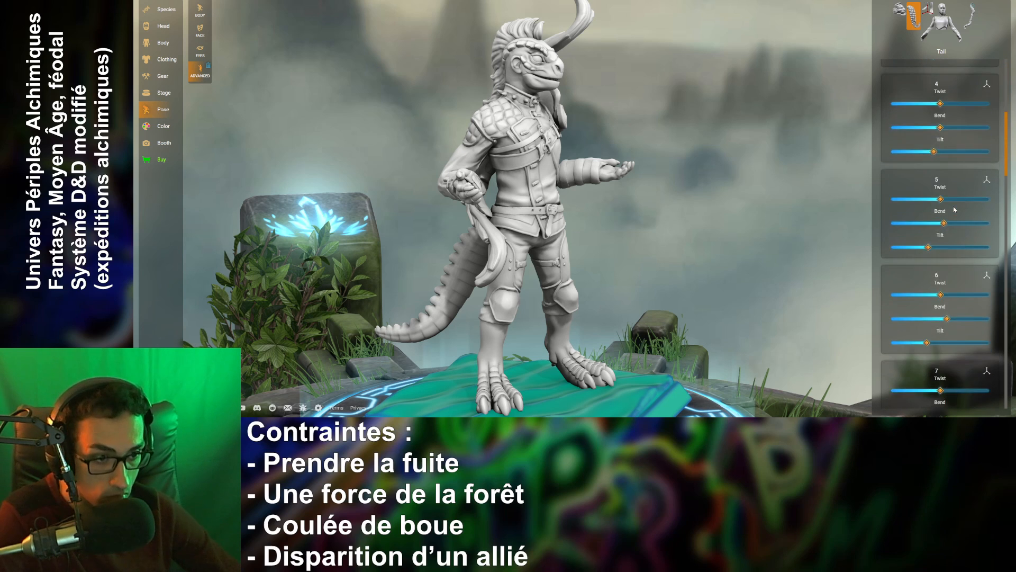
scroll(954, 209, "down", 9)
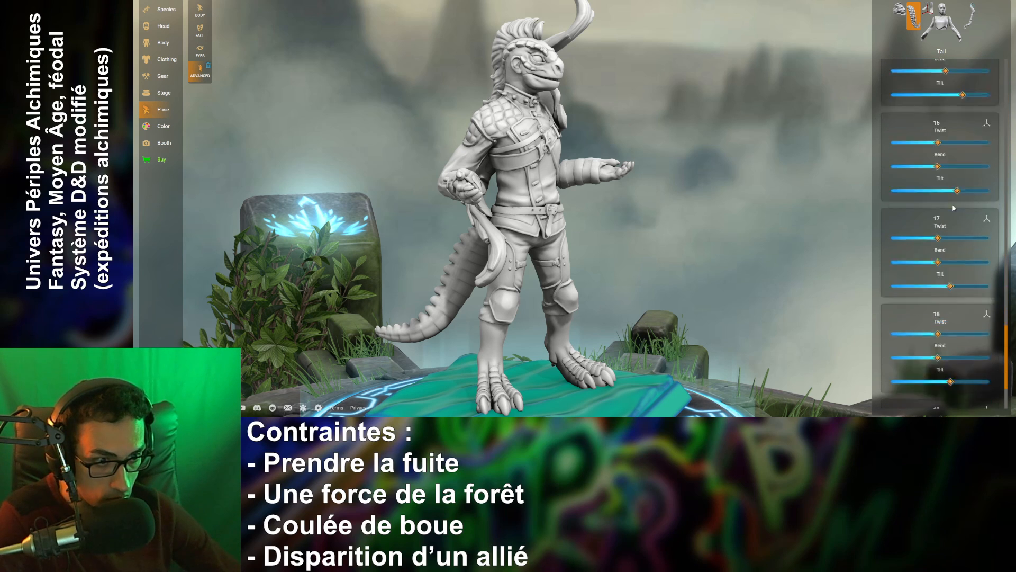
scroll(953, 207, "up", 15)
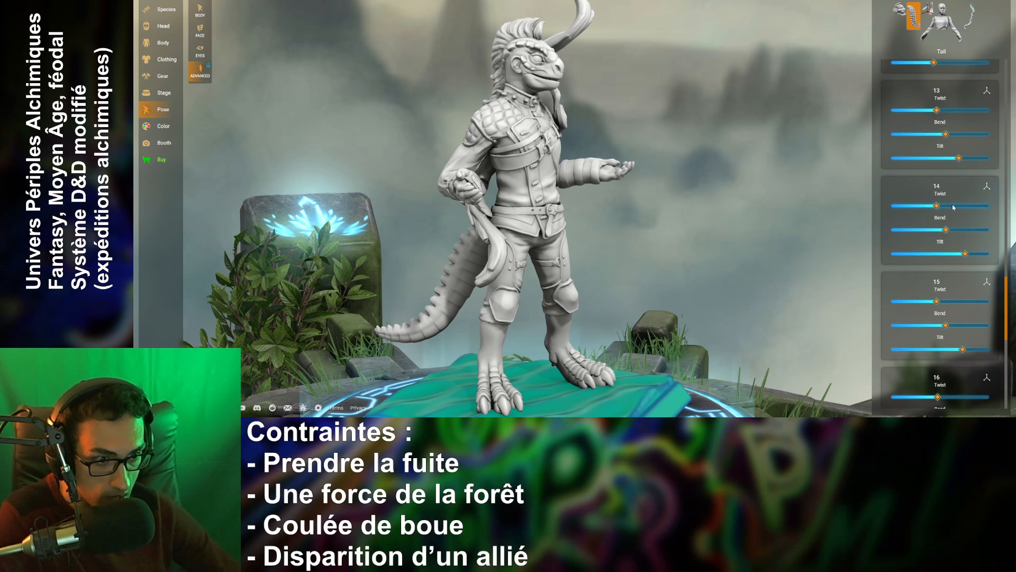
scroll(954, 207, "up", 8)
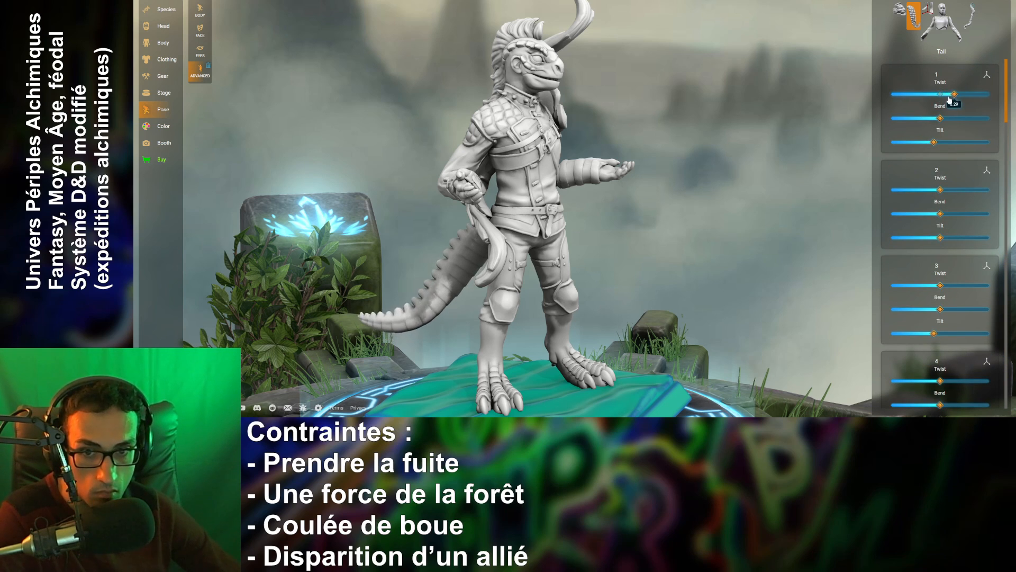
- Test the twist of the tail's first and last segments to see how each one moves the tail
scroll(942, 318, "down", 7)
scroll(943, 323, "down", 10)
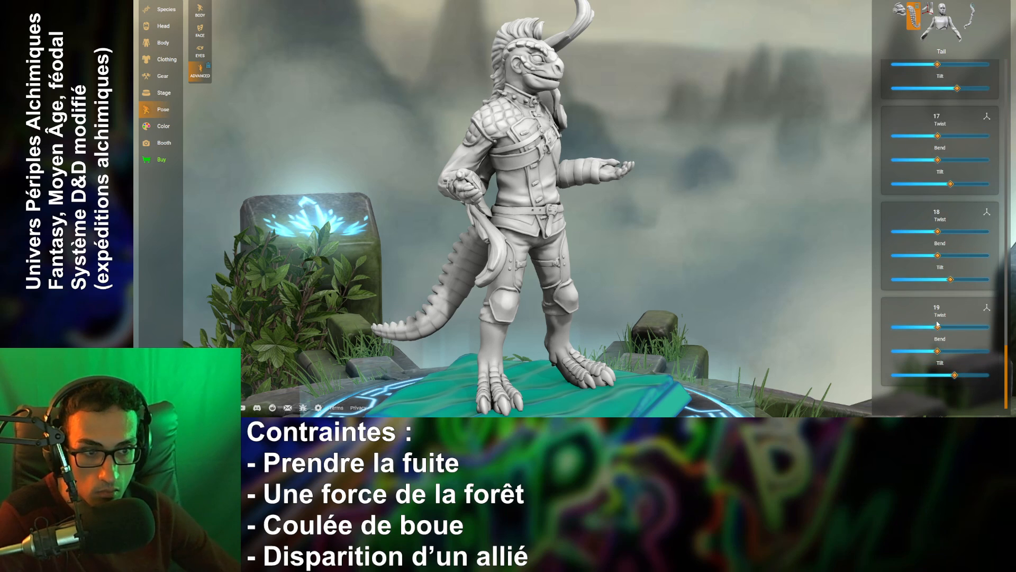
mouse_move(937, 328)
left_mouse_down()
mouse_move(951, 327)
mouse_move(915, 327)
mouse_move(986, 332)
mouse_move(918, 332)
mouse_move(937, 331)
left_mouse_up()
scroll(949, 290, "up", 6)
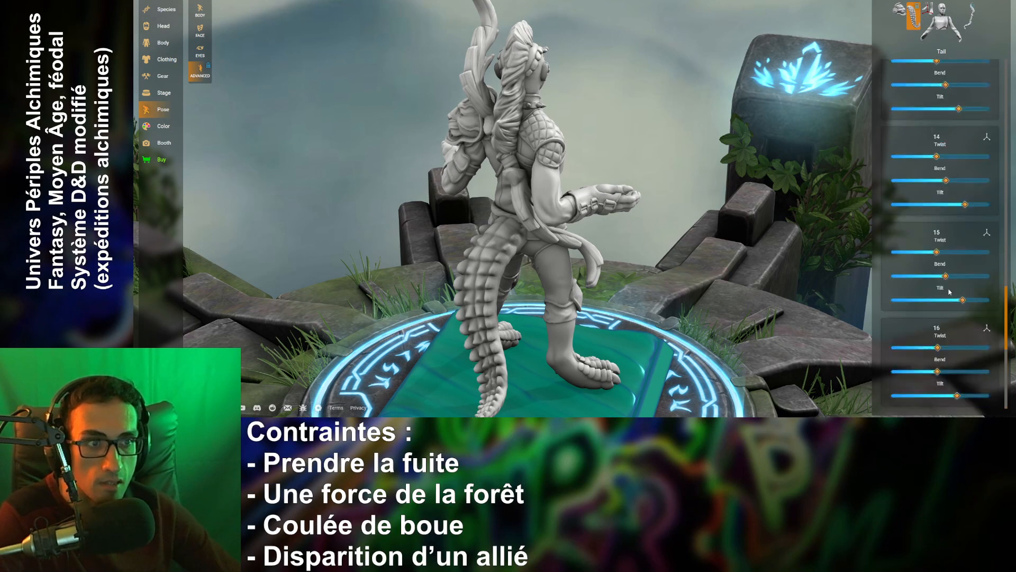
scroll(949, 290, "up", 15)
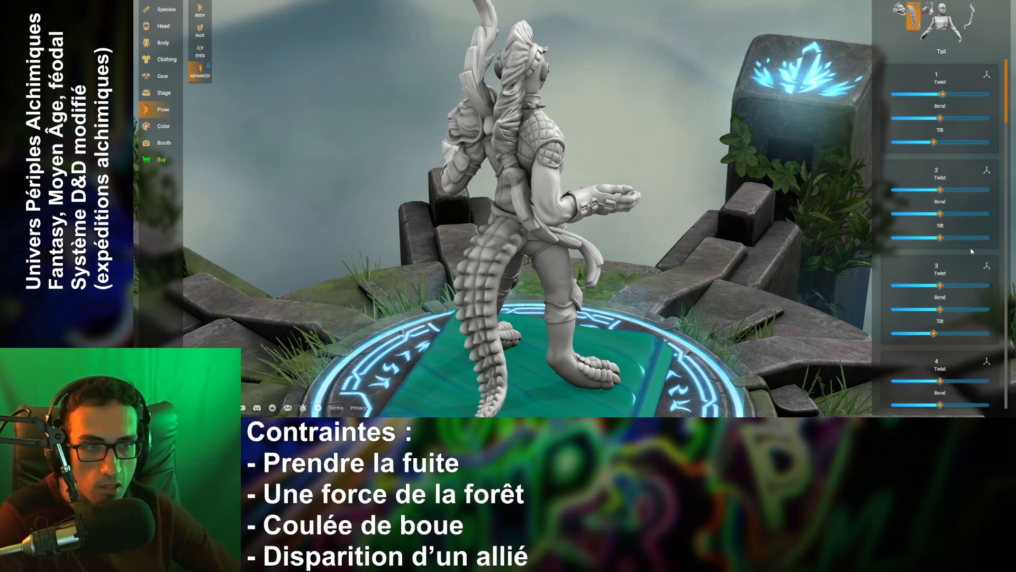
- Swing the base of the tail by adjusting segment 1's twist, bend and tilt, and set segment 2's tilt to -0.33
left_click_drag(742, 287, 720, 285)
left_click_drag(952, 94, 930, 145)
mouse_move(940, 95)
left_mouse_down()
mouse_move(955, 98)
mouse_move(948, 101)
left_mouse_up()
mouse_move(924, 146)
left_mouse_down()
mouse_move(943, 146)
mouse_move(917, 145)
left_mouse_up()
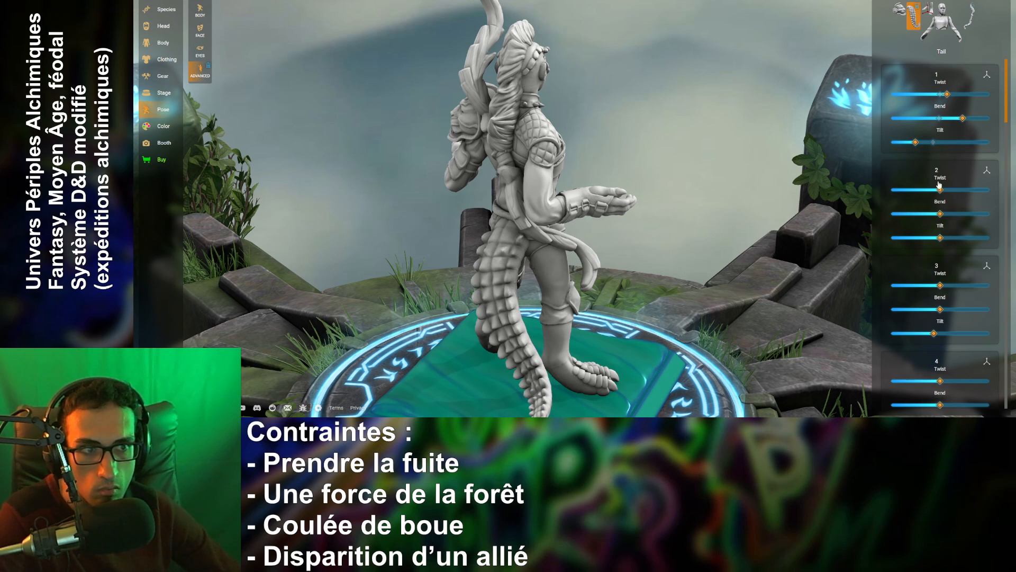
left_click_drag(941, 214, 923, 241)
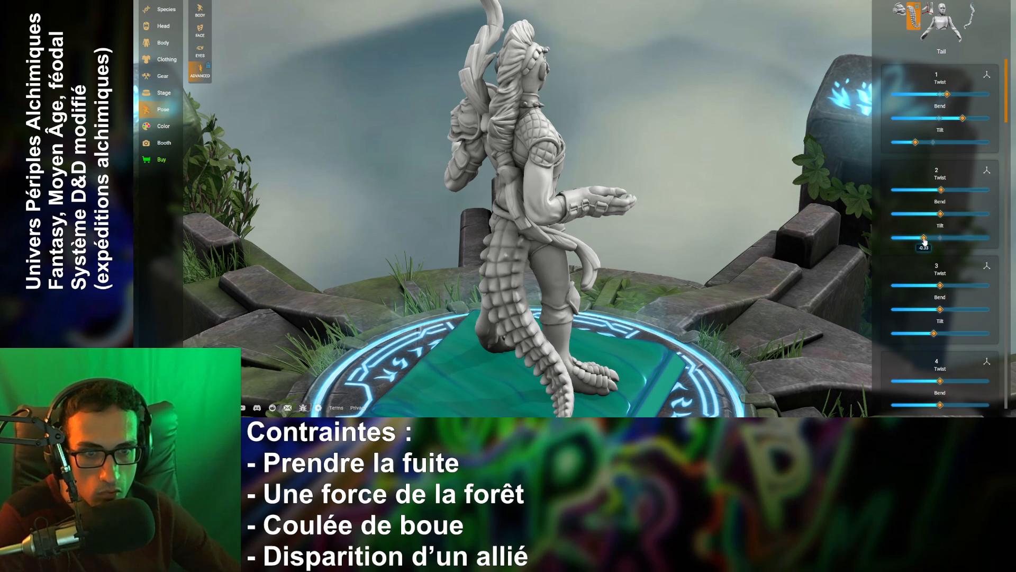
- Slightly lower the twist, bend and tilt of tail segment 3
mouse_move(942, 286)
left_mouse_down()
mouse_move(957, 286)
mouse_move(940, 286)
left_mouse_up()
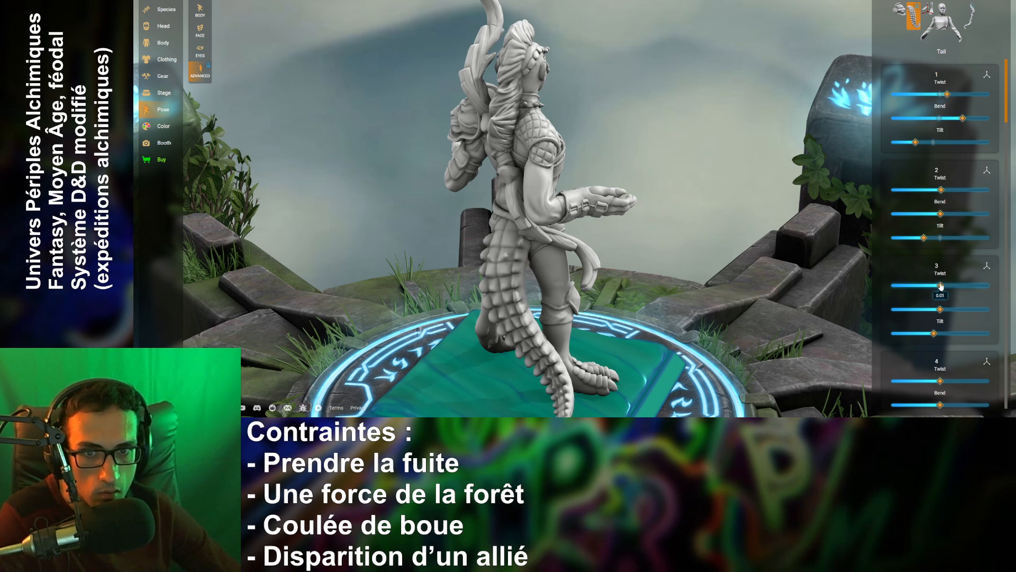
left_click_drag(756, 316, 743, 280)
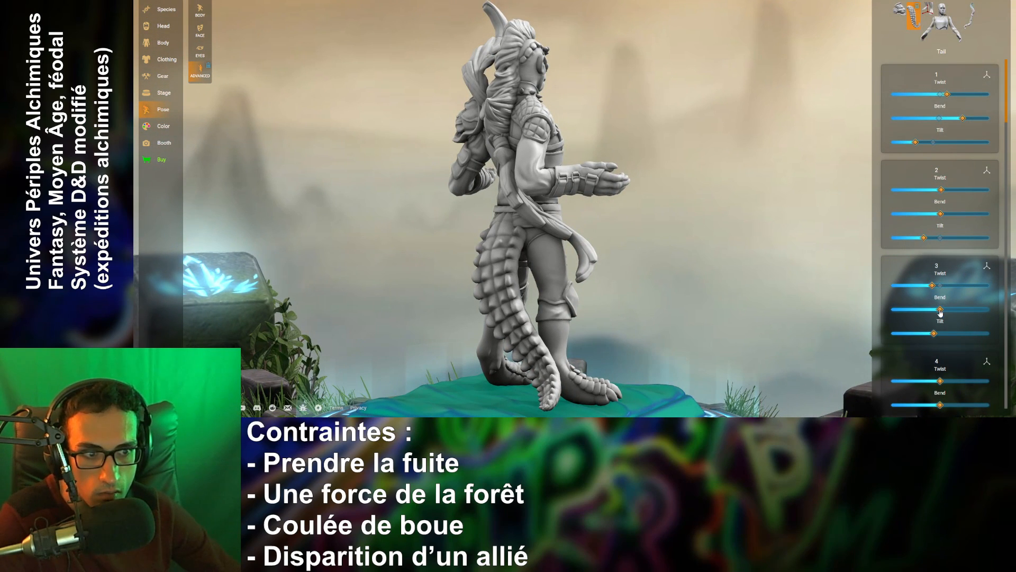
left_click_drag(941, 312, 925, 335)
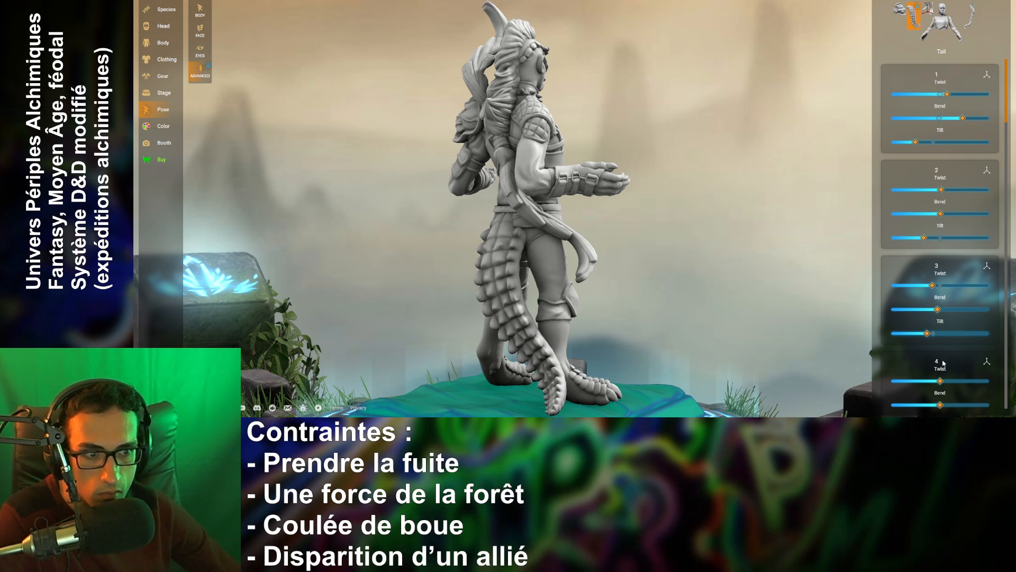
- Adjust the twist, bend and tilt of tail segments 4 and 5, setting segment 5's tilt to -0.06
scroll(952, 355, "down", 3)
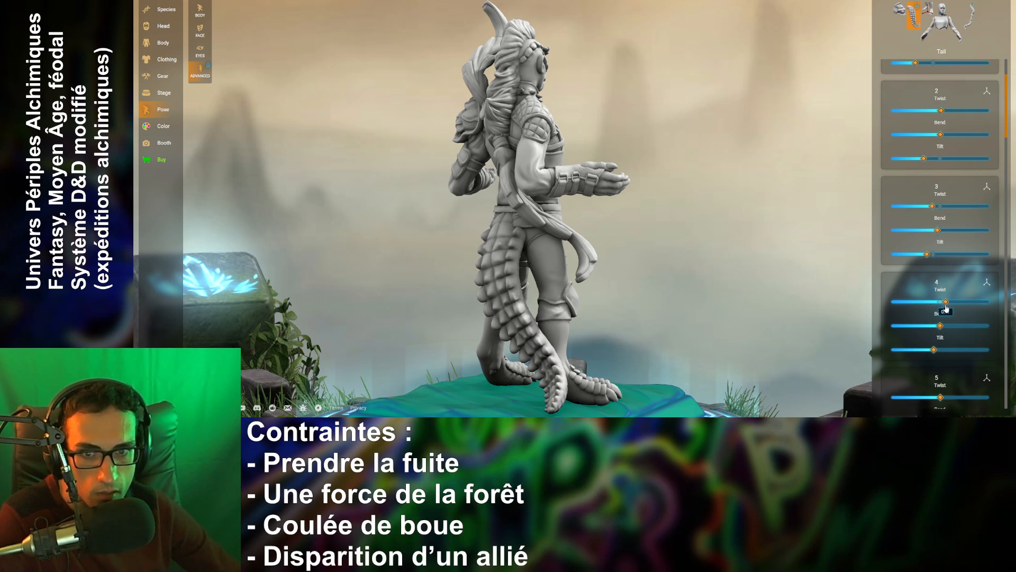
left_click_drag(942, 326, 938, 367)
scroll(936, 360, "down", 3)
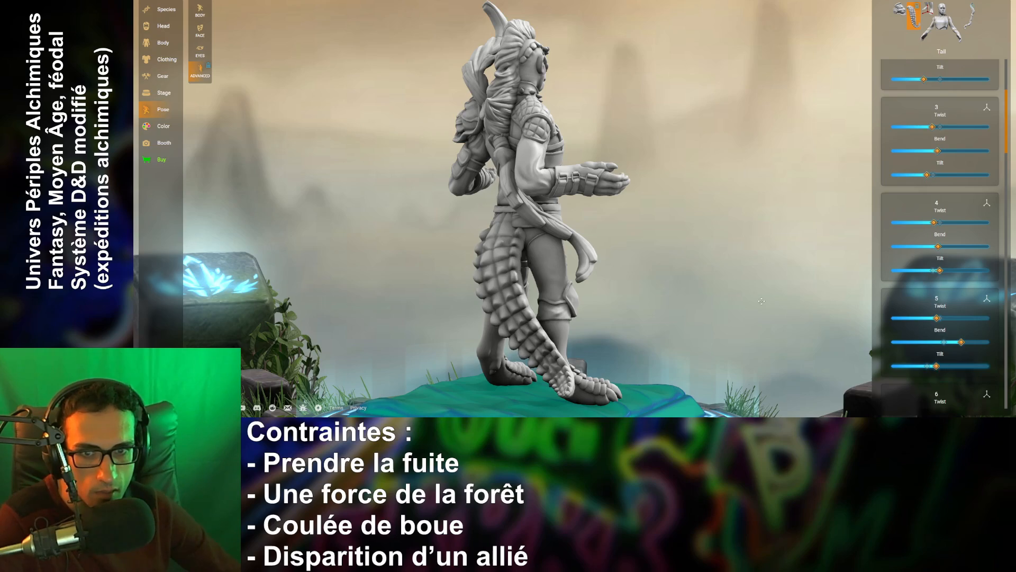
left_click_drag(762, 301, 680, 321)
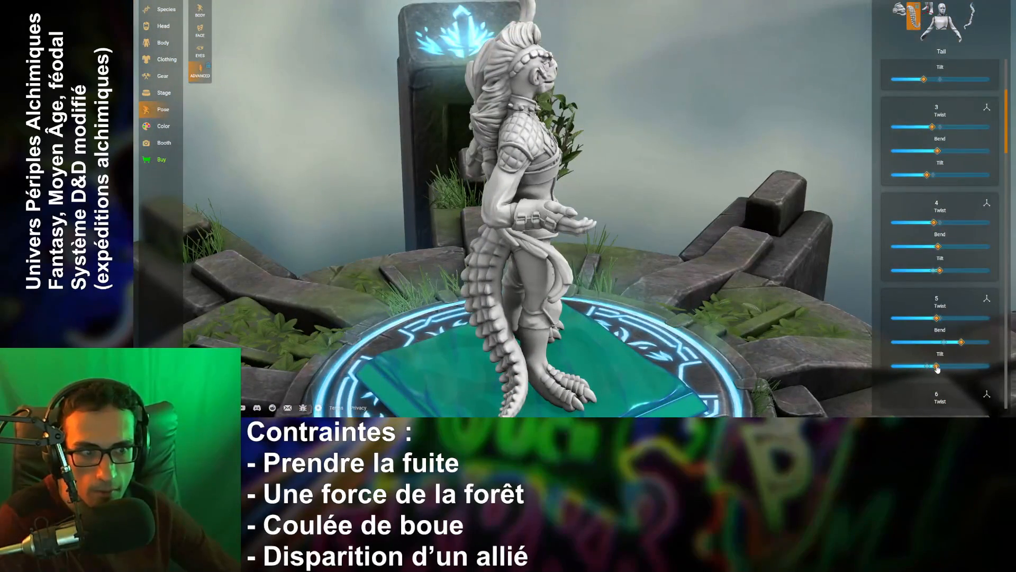
mouse_move(937, 366)
left_mouse_down()
mouse_move(977, 366)
mouse_move(938, 365)
left_mouse_up()
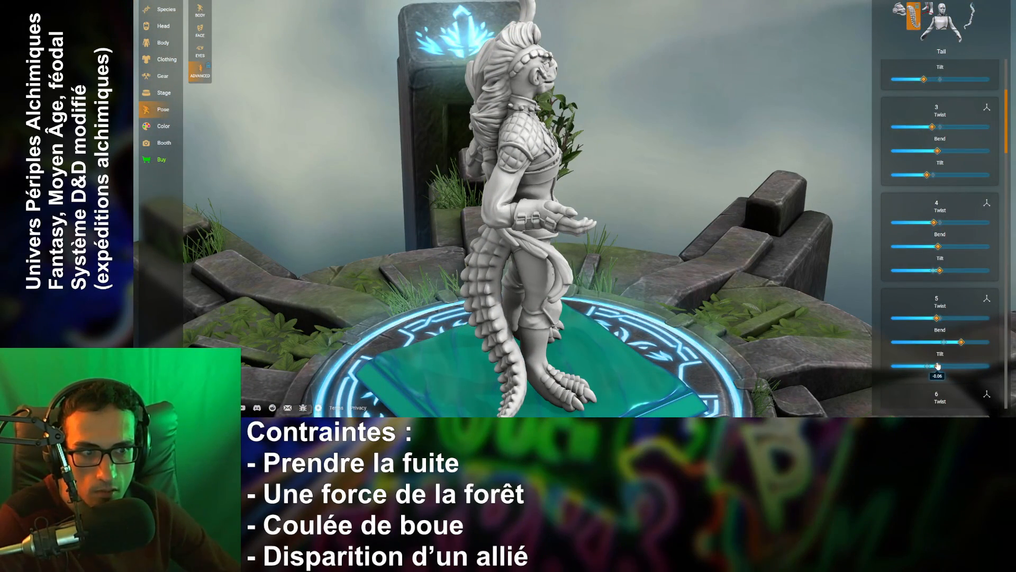
- Try a stronger tilt on tail segment 16 and compare the shape of the tail's end
scroll(948, 318, "down", 15)
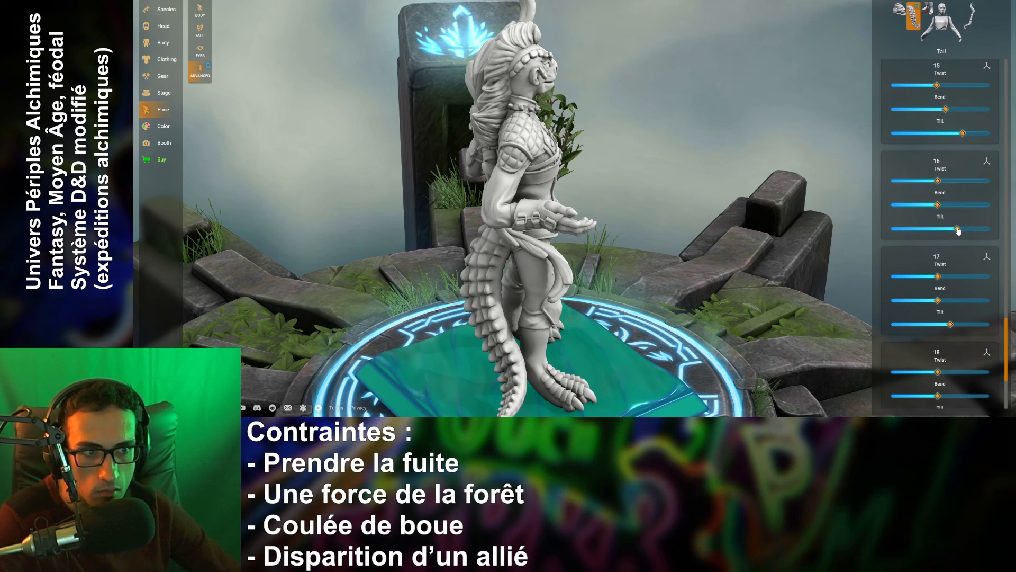
left_click_drag(958, 230, 983, 229)
scroll(952, 239, "up", 3)
scroll(949, 265, "up", 2)
left_click_drag(779, 231, 671, 220)
scroll(927, 249, "down", 12)
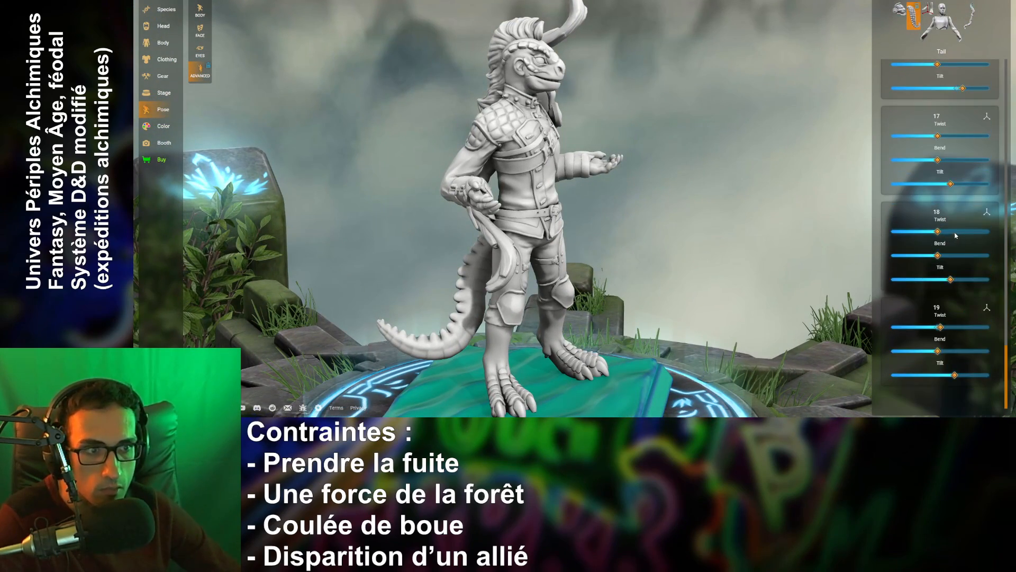
- Reduce the tilt of tail segments 16 up through 11 so the rear half of the tail hangs down beside the leg
scroll(956, 235, "up", 3)
left_click_drag(966, 252, 936, 248)
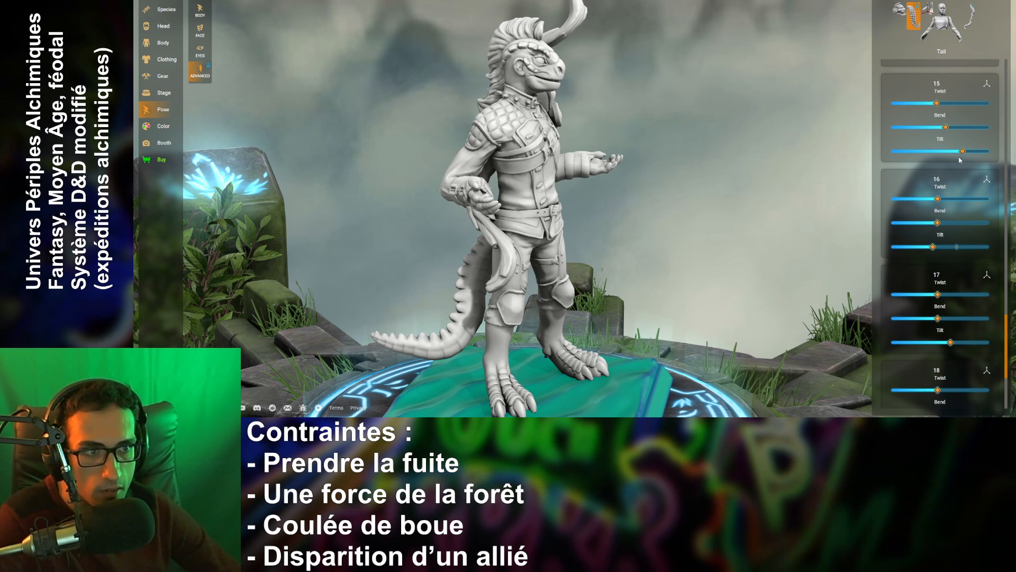
left_click_drag(961, 160, 932, 146)
scroll(949, 161, "up", 1)
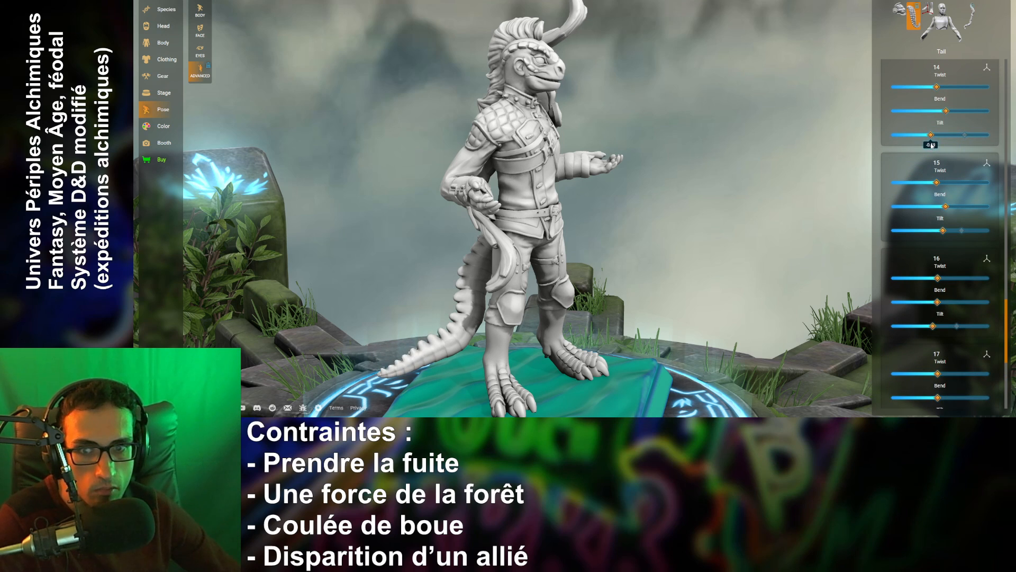
scroll(946, 141, "up", 1)
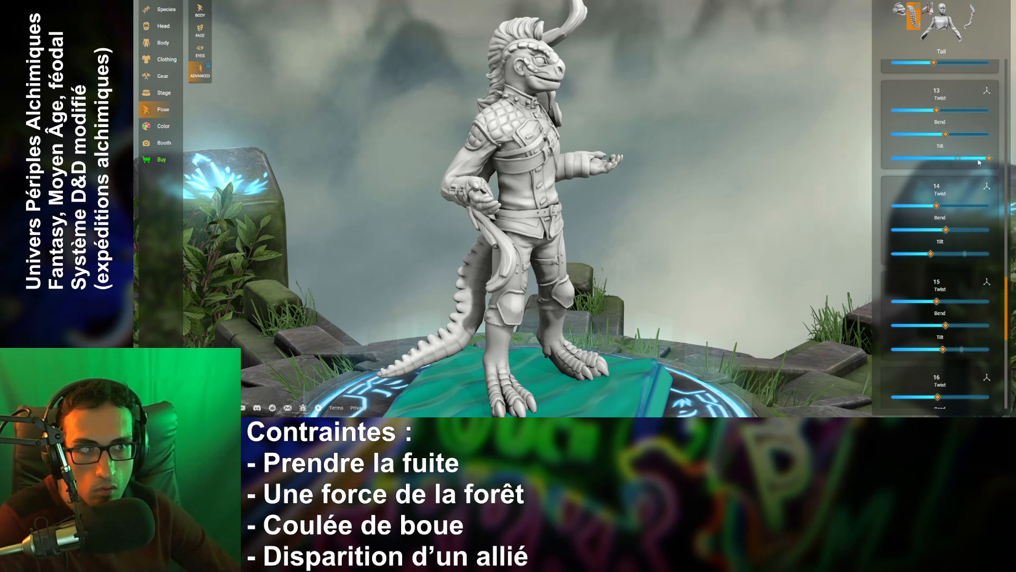
left_click_drag(991, 165, 907, 142)
scroll(948, 133, "up", 1)
scroll(945, 154, "up", 1)
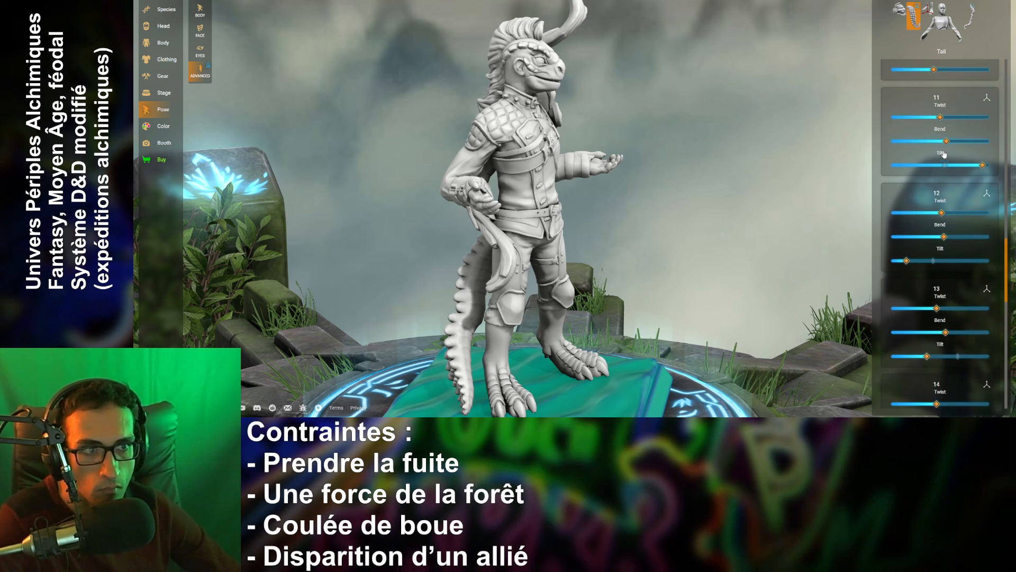
left_click_drag(984, 165, 943, 166)
- Raise the tilt of tail segments 14 and 15 and set segment 18's tilt to 1 to curl the tip outward
mouse_move(820, 238)
left_mouse_down()
mouse_move(770, 240)
mouse_move(836, 242)
left_mouse_up()
scroll(953, 215, "down", 2)
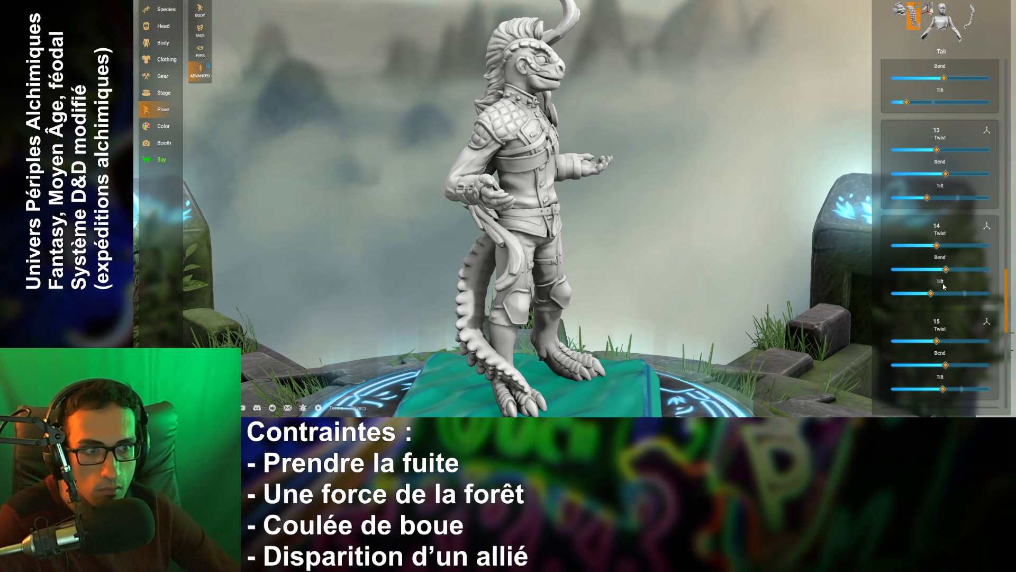
left_click_drag(932, 293, 971, 277)
scroll(960, 308, "down", 3)
scroll(970, 283, "down", 7)
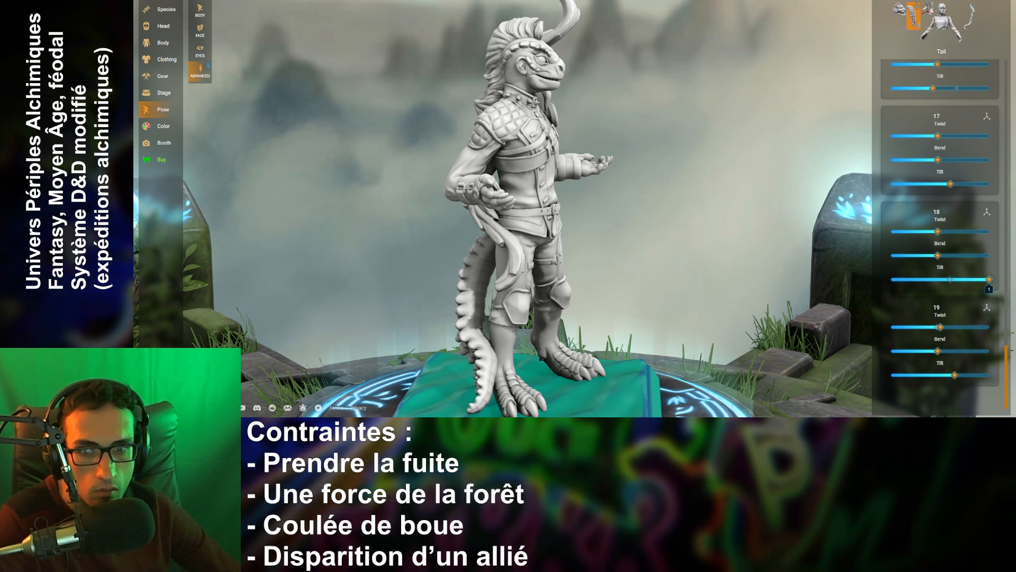
left_click_drag(799, 267, 753, 275)
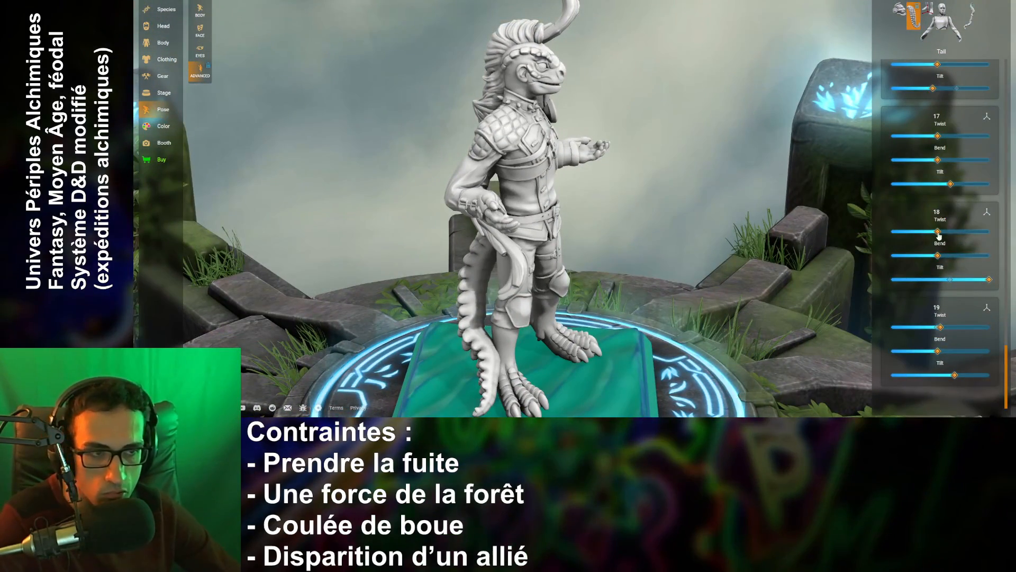
- Raise the tilt of tail segment 13 and reduce segment 14's tilt to reposition the tail's end near the foot
scroll(956, 212, "up", 5)
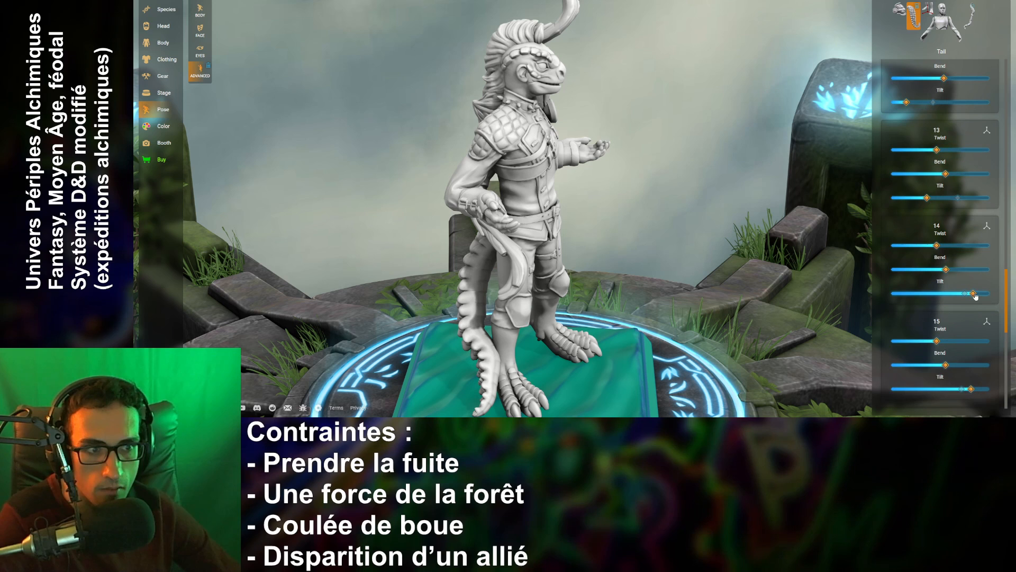
left_click_drag(975, 297, 982, 295)
left_click_drag(978, 295, 946, 277)
scroll(947, 233, "up", 2)
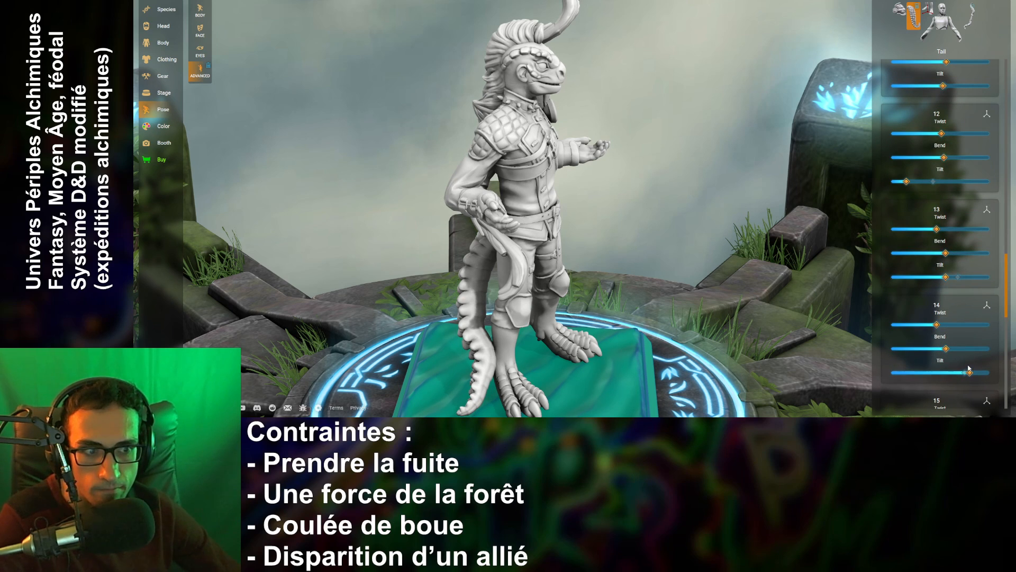
left_click_drag(970, 374, 939, 374)
left_click_drag(824, 314, 776, 305)
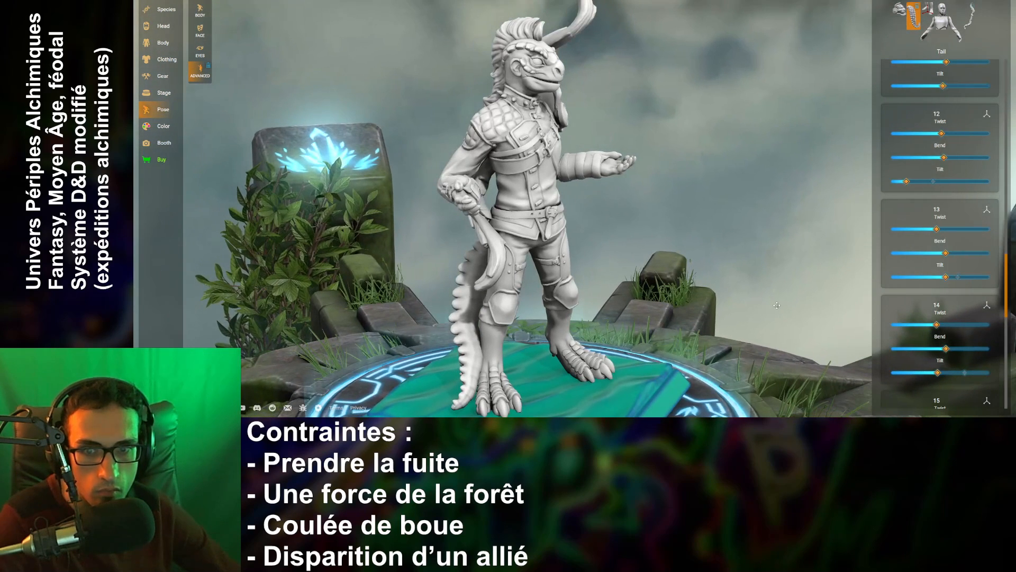
left_click_drag(946, 280, 945, 280)
- Retune the tilt of tail segments 14 to 16 and set segment 17's tilt to 0.72
left_click_drag(938, 373, 969, 326)
scroll(925, 380, "down", 3)
scroll(957, 347, "down", 3)
scroll(957, 347, "down", 1)
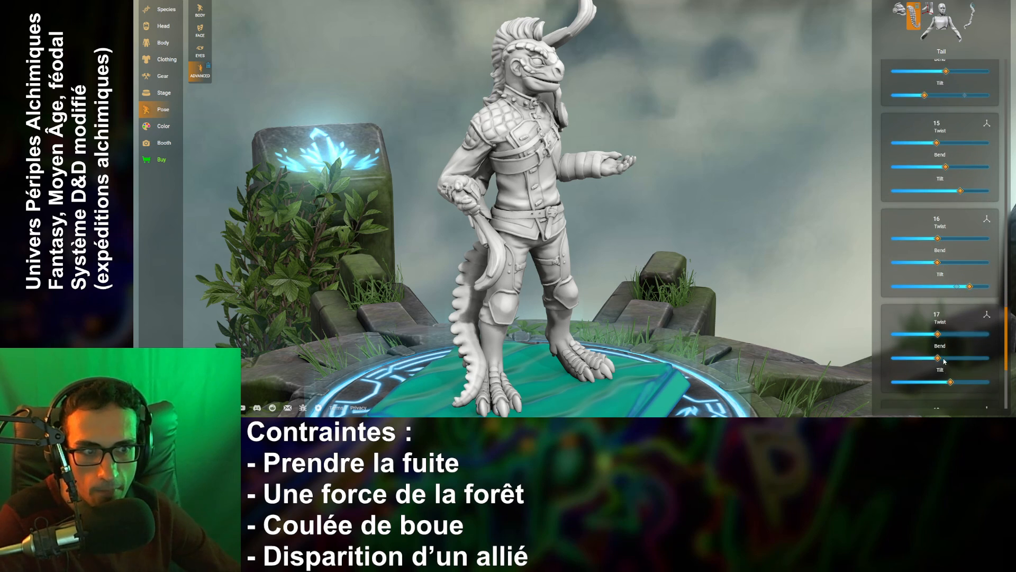
left_click_drag(952, 383, 976, 381)
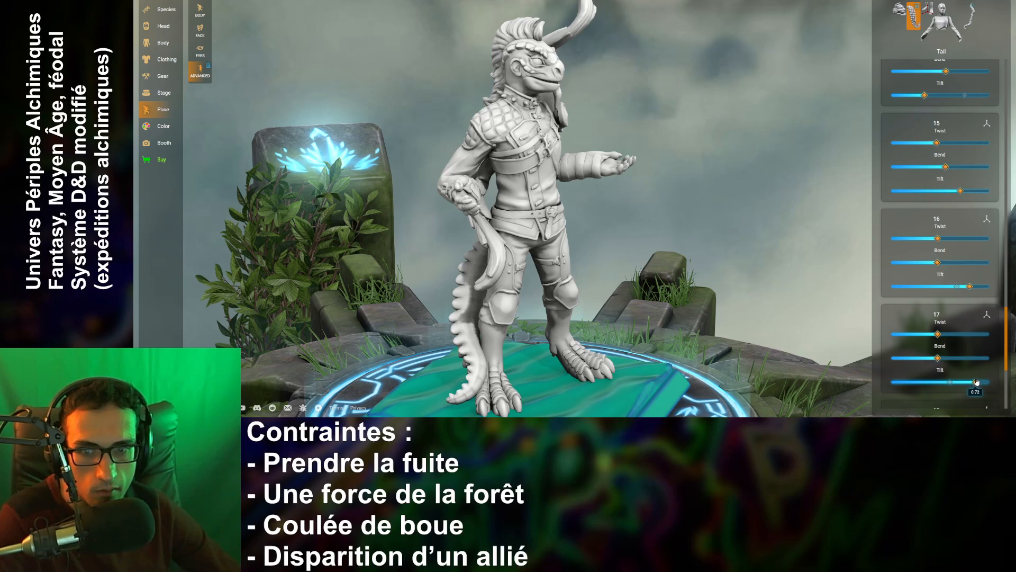
- Set the twist of tail segment 13 to -1 and nudge its bend slightly so the tail tip turns outward
scroll(678, 286, "down", 5)
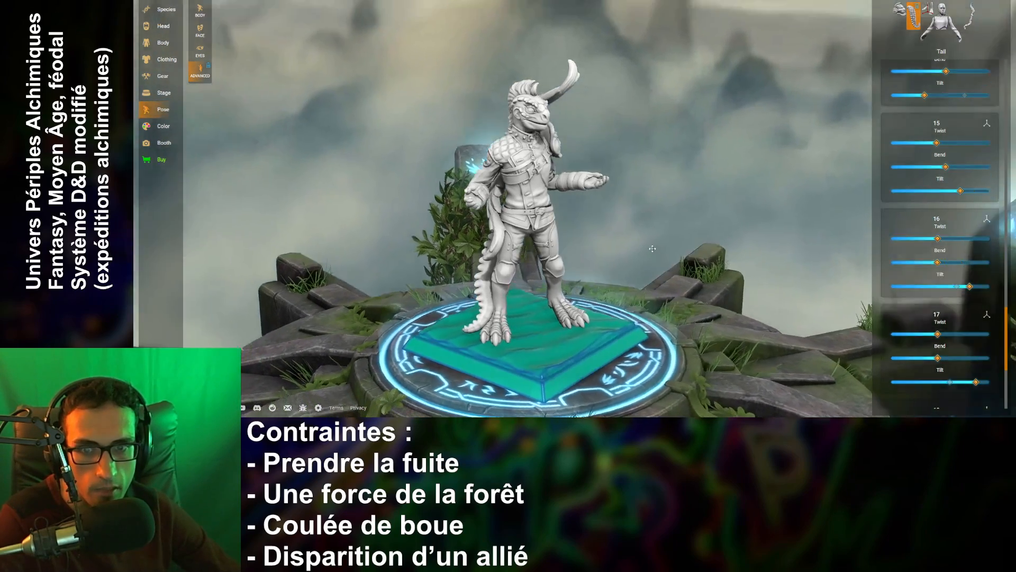
left_click_drag(653, 248, 720, 224)
scroll(695, 256, "up", 2)
scroll(695, 256, "up", 3)
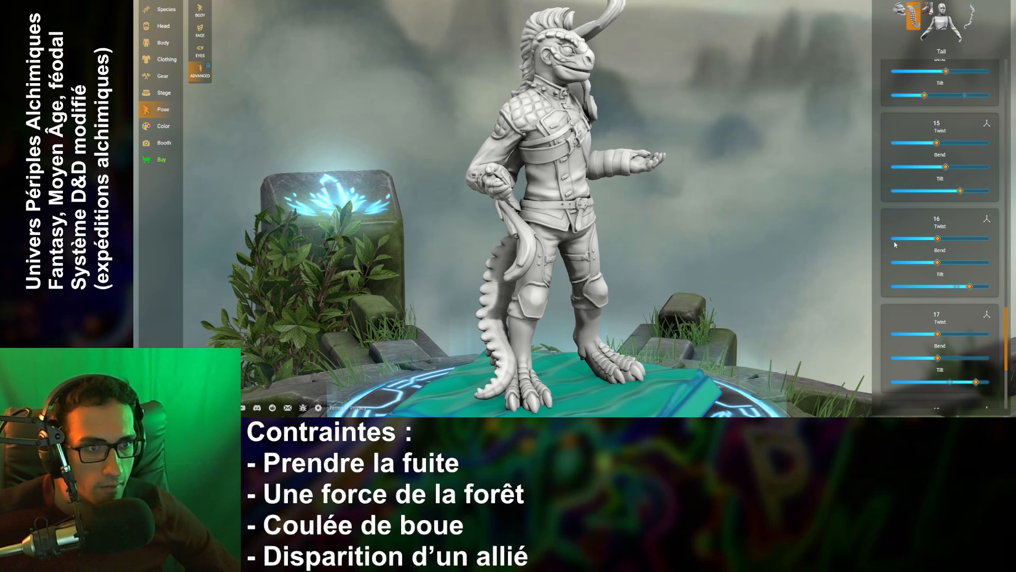
scroll(946, 335, "up", 3)
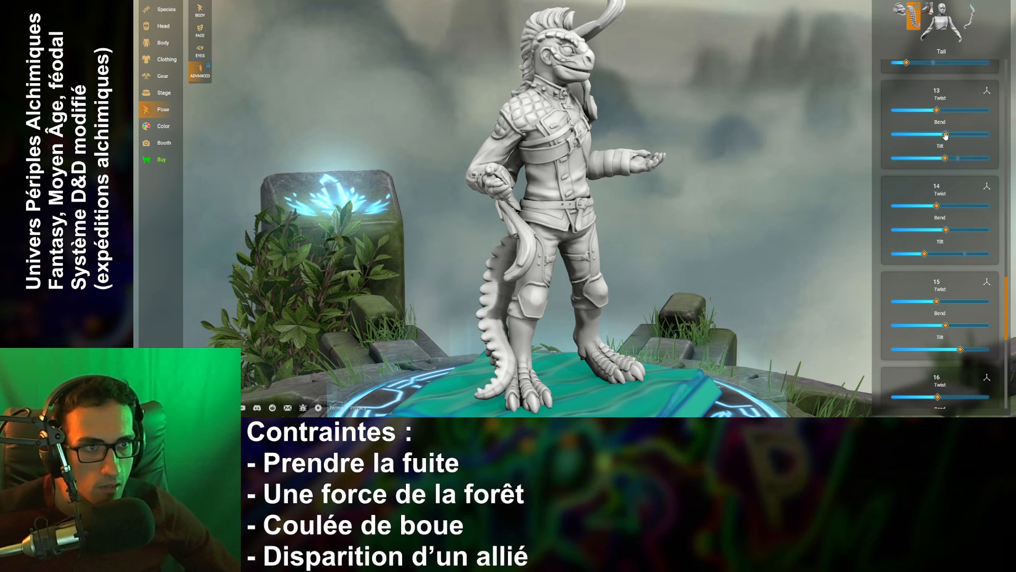
left_click_drag(947, 136, 882, 121)
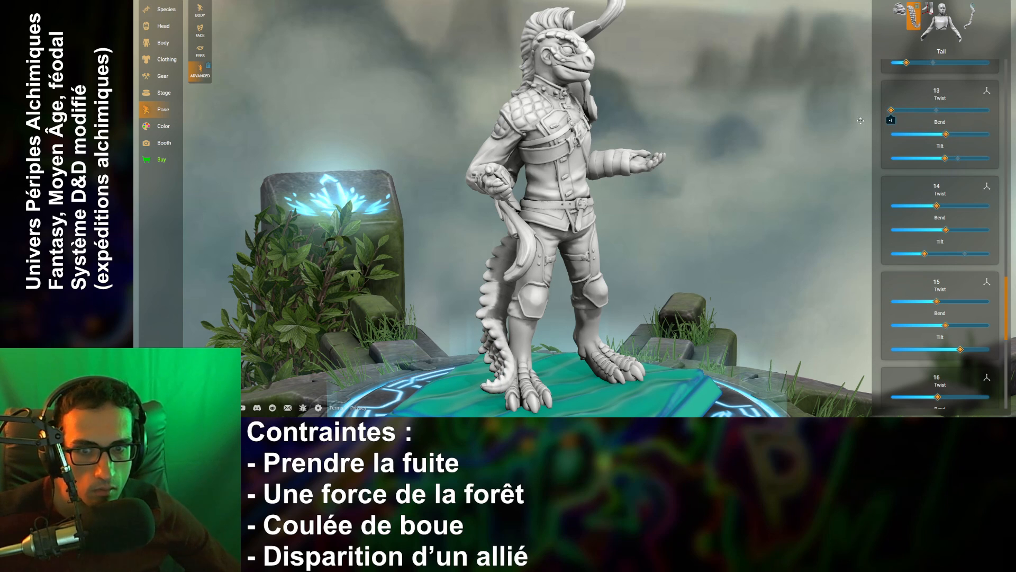
left_click_drag(947, 135, 948, 136)
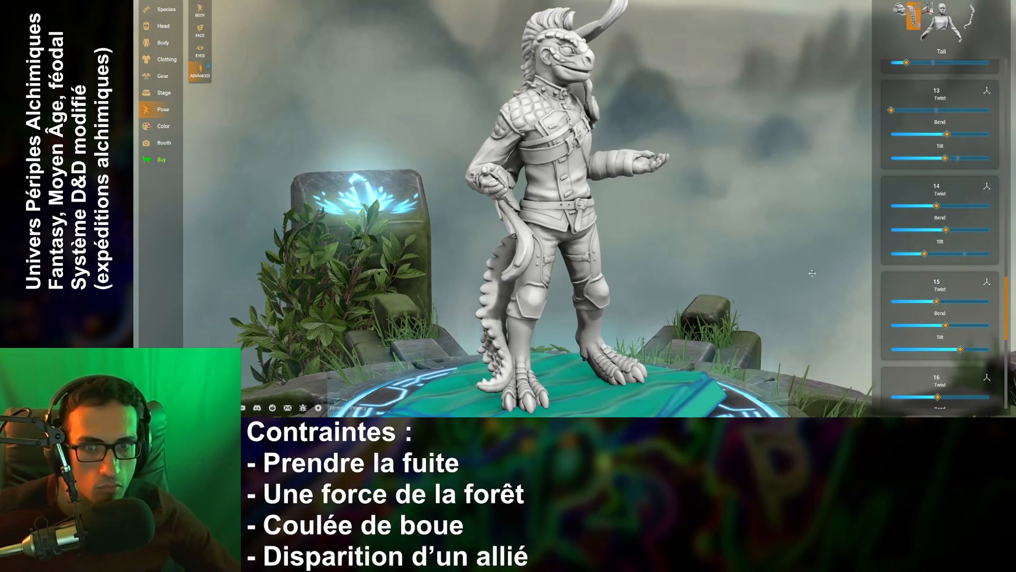
left_click_drag(815, 273, 679, 283)
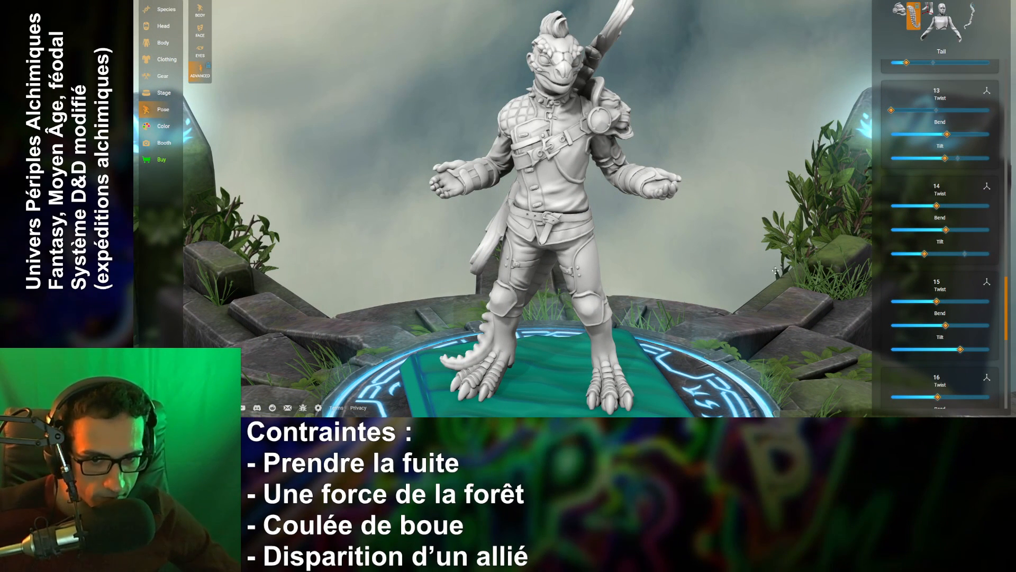
left_click_drag(614, 334, 691, 279)
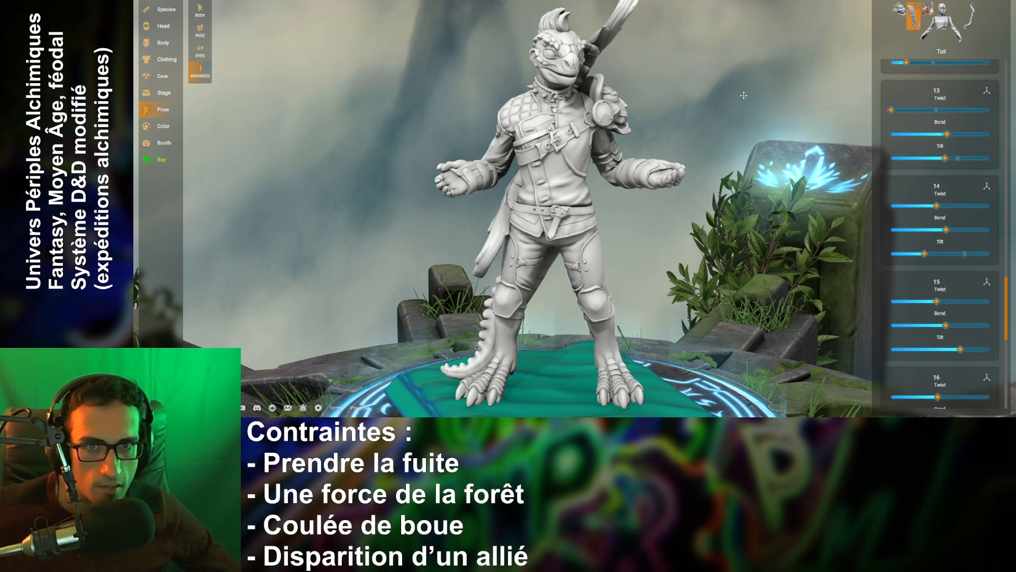
left_click_drag(743, 95, 756, 189)
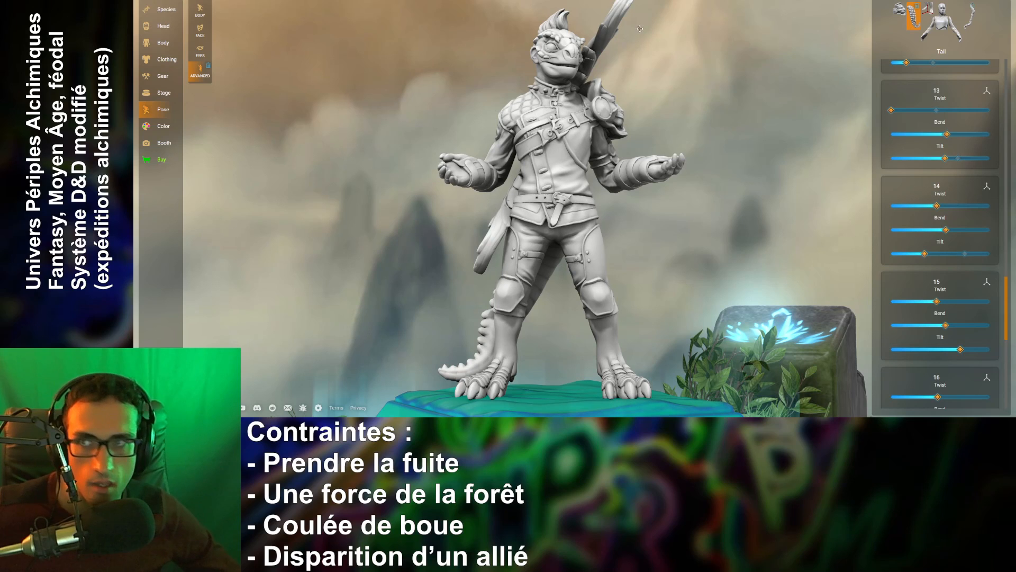
- Raise the right elbow's twist to extend the forearm, and reduce the right wrist's twist and tilt to turn the hand inward
left_click(931, 27)
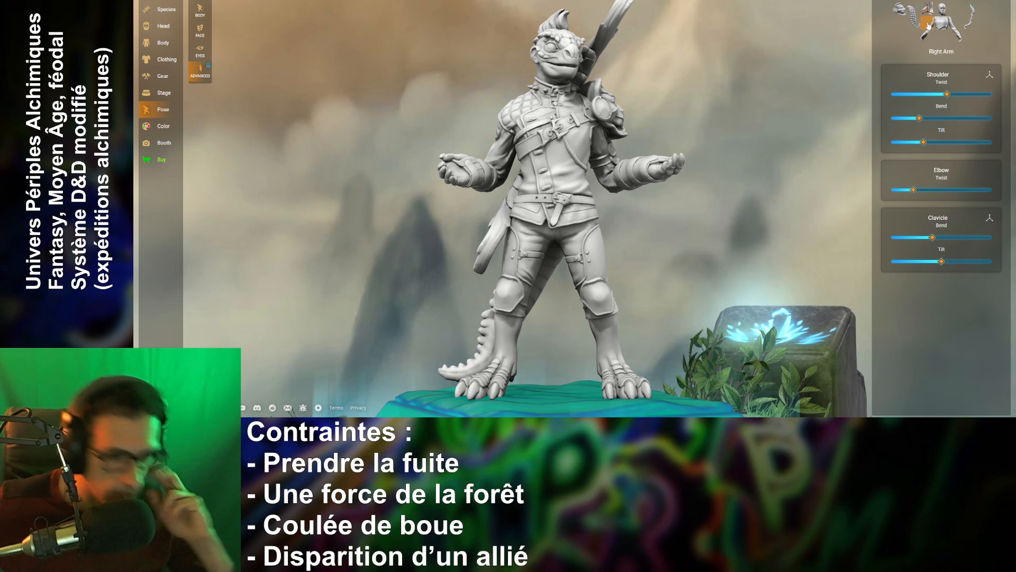
left_click_drag(732, 301, 611, 362)
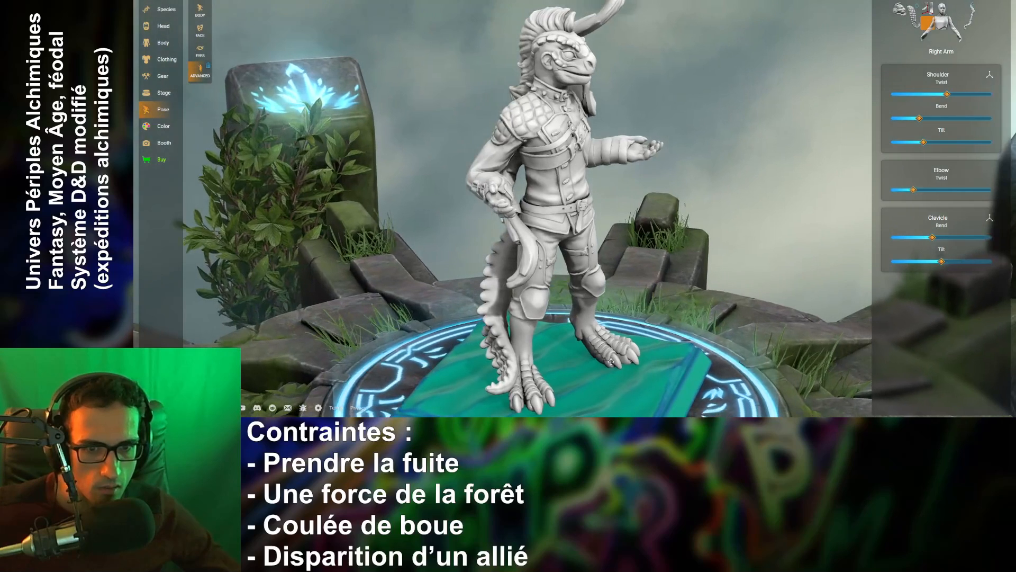
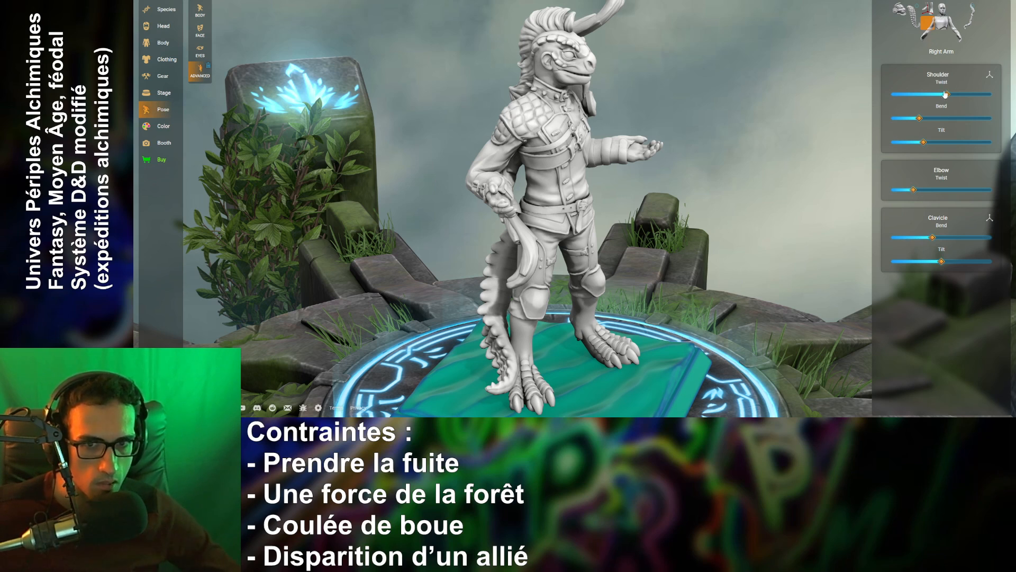
left_click_drag(674, 200, 653, 195)
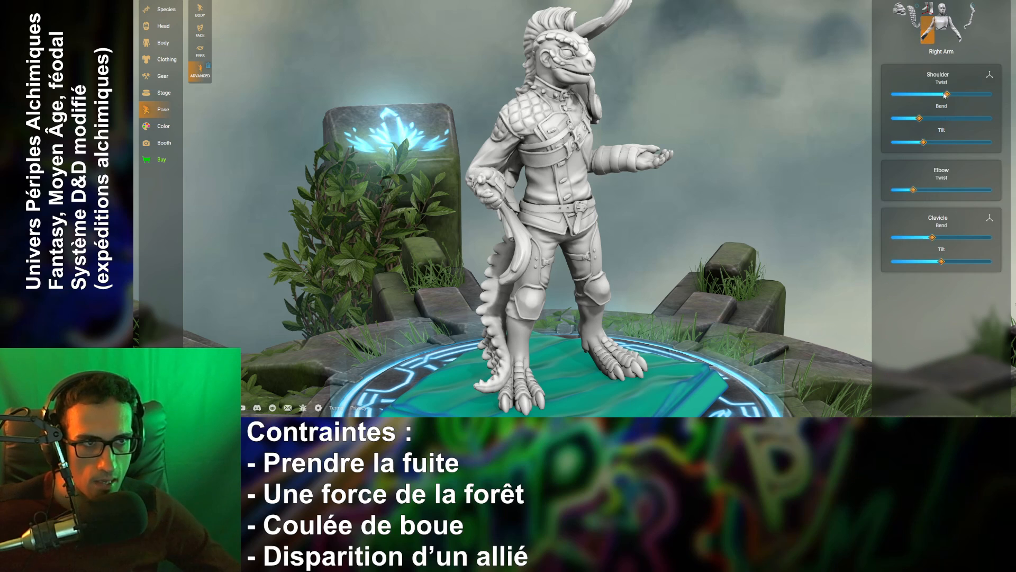
left_click_drag(914, 190, 936, 195)
left_click(924, 37)
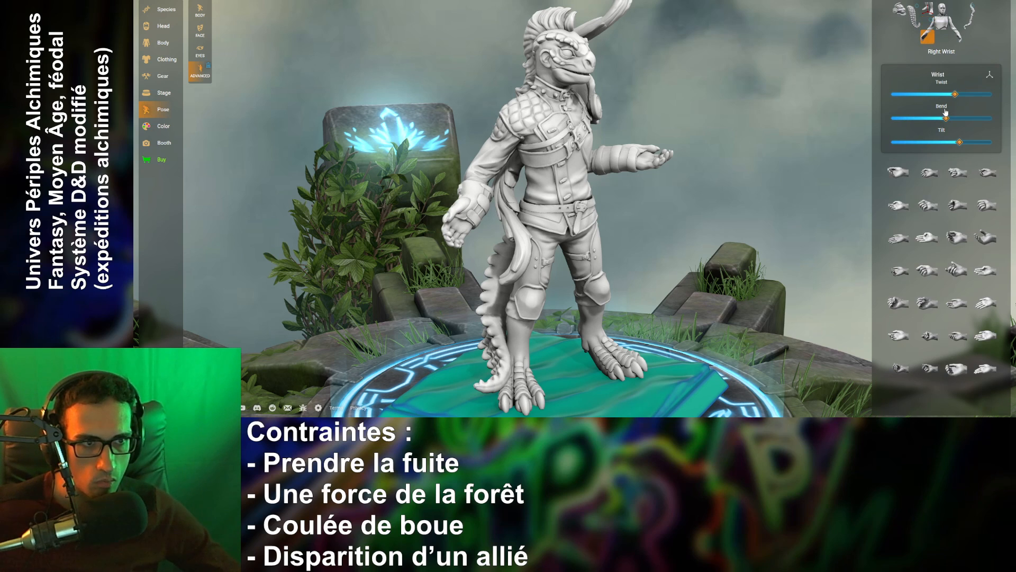
left_click_drag(961, 99, 928, 98)
- Reduce the right shoulder's tilt and twist and raise its bend to bring the arm down close to the body
left_click(931, 24)
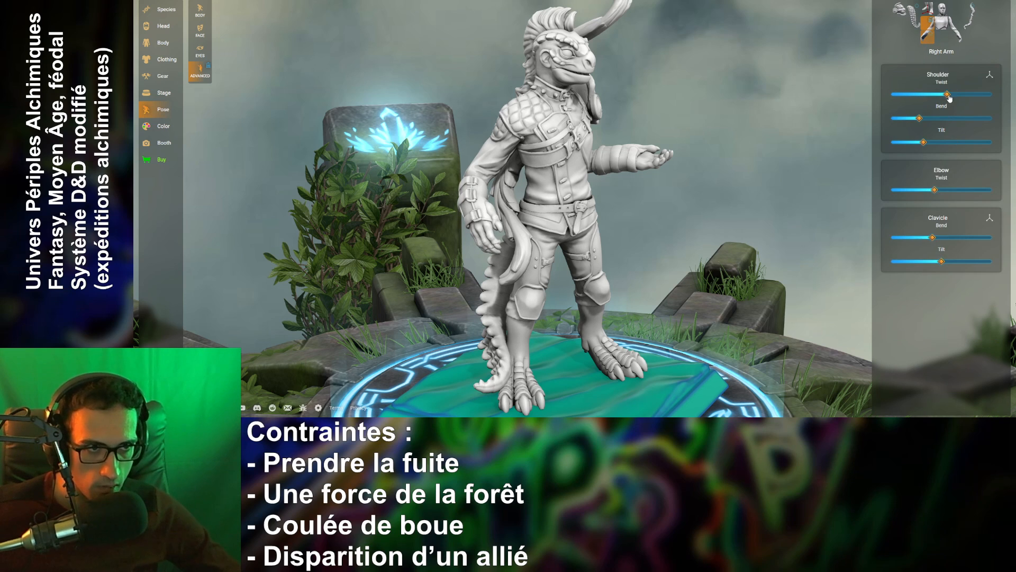
left_click_drag(922, 147, 919, 147)
left_click_drag(825, 158, 790, 157)
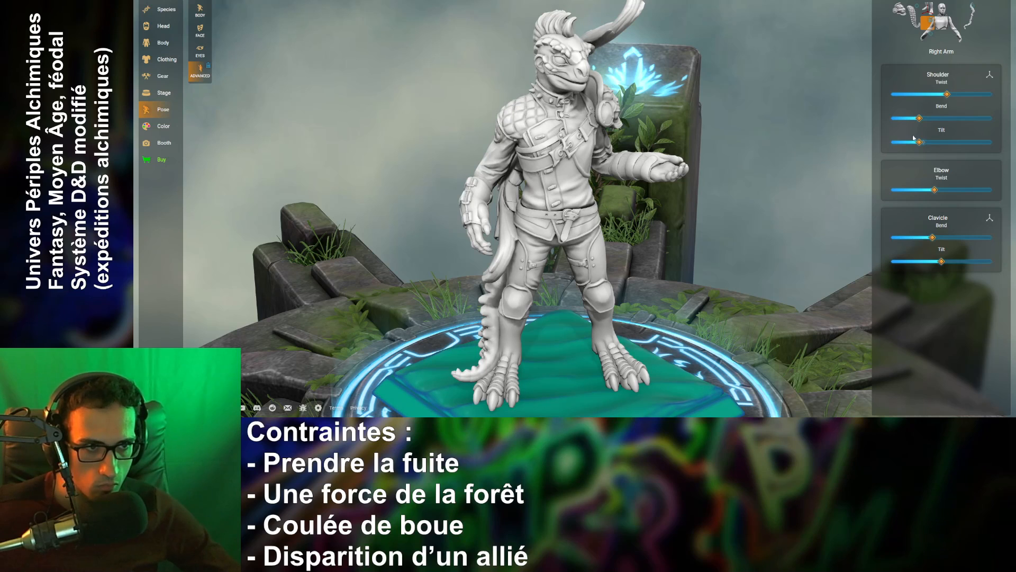
mouse_move(919, 118)
left_mouse_down()
mouse_move(940, 118)
mouse_move(938, 95)
mouse_move(929, 124)
left_mouse_up()
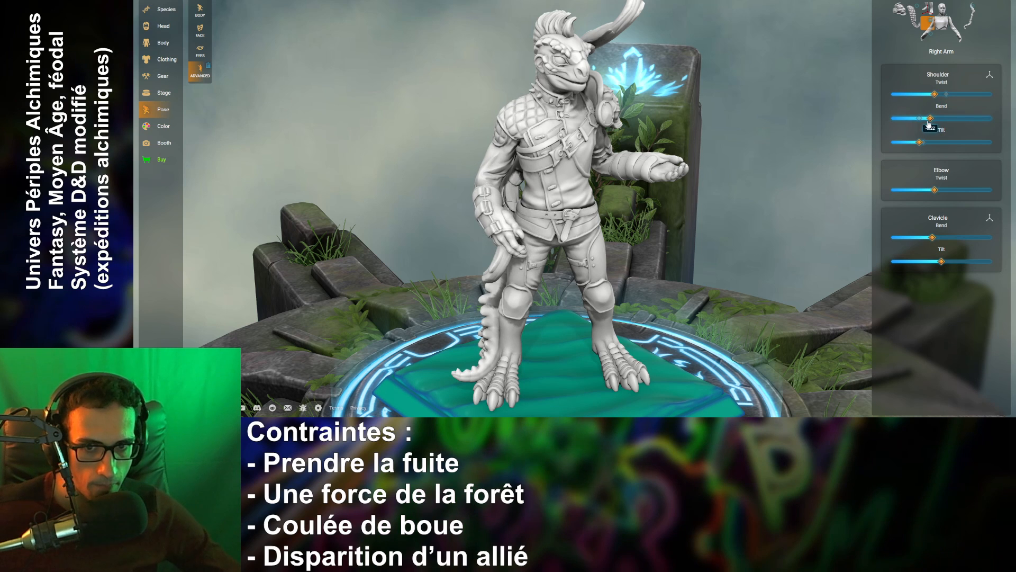
- Lower the right wrist's twist and raise its bend and tilt to align the hand with the lowered forearm
left_click(924, 52)
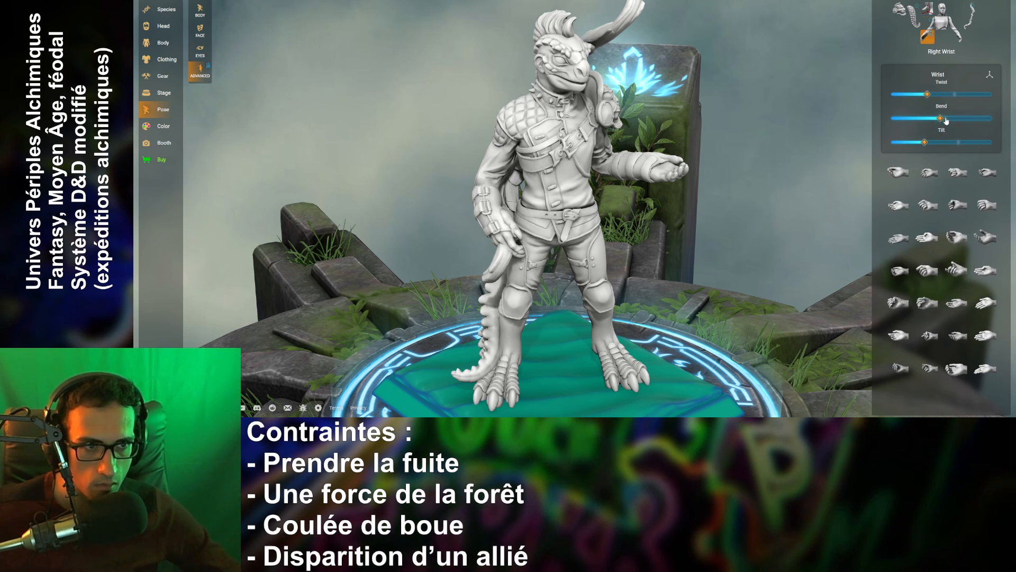
left_click_drag(954, 121, 932, 119)
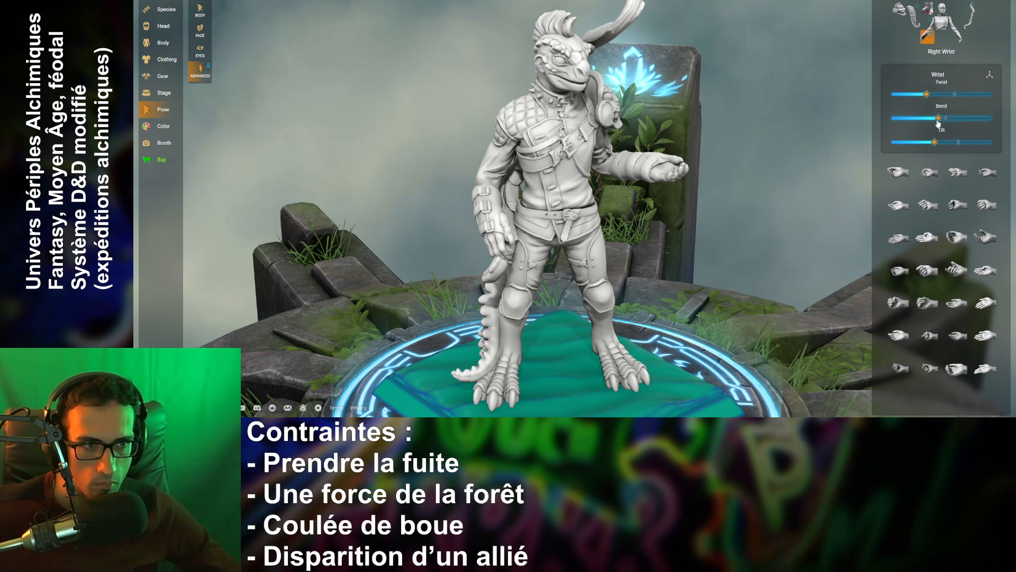
left_click_drag(935, 101, 946, 142)
- Give the right hand the third pose in the fourth row of hand poses and reduce the wrist's bend slightly
left_click_drag(614, 299, 770, 281)
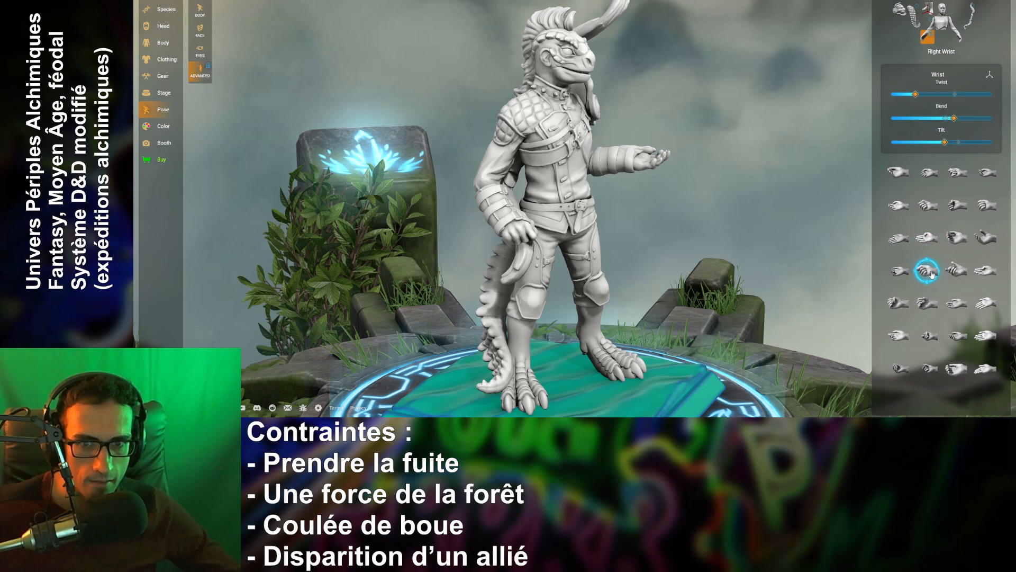
left_click(960, 306)
left_click(956, 270)
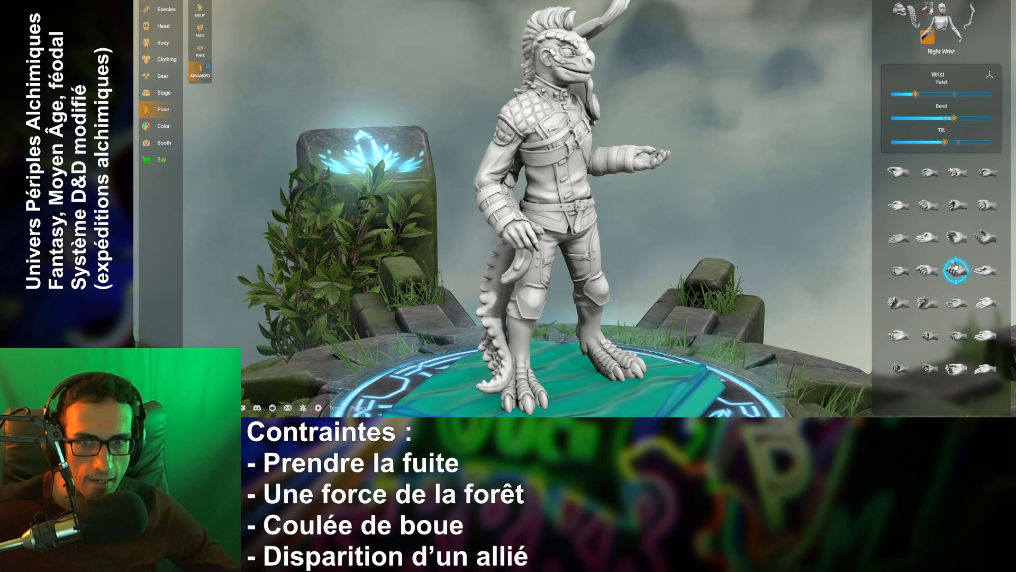
mouse_move(953, 121)
left_mouse_down()
mouse_move(963, 121)
mouse_move(925, 121)
mouse_move(940, 125)
left_mouse_up()
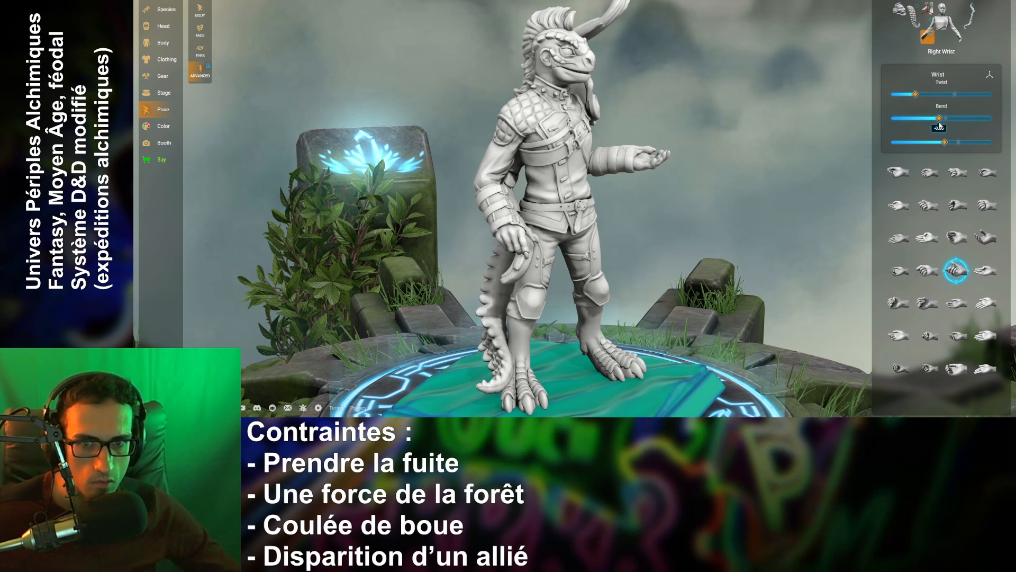
left_click_drag(771, 216, 774, 216)
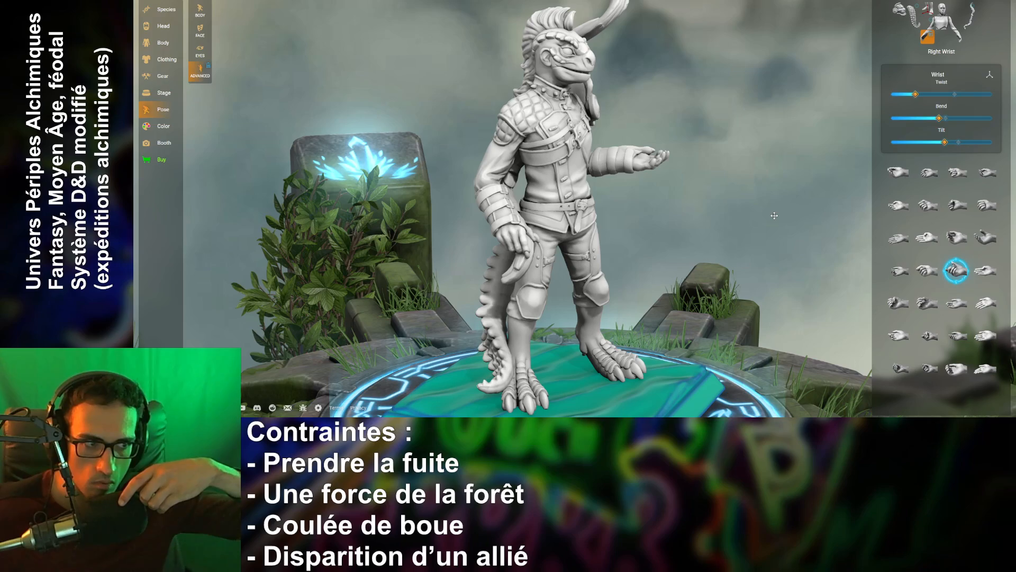
mouse_move(731, 217)
left_mouse_down()
mouse_move(861, 171)
mouse_move(720, 205)
left_mouse_up()
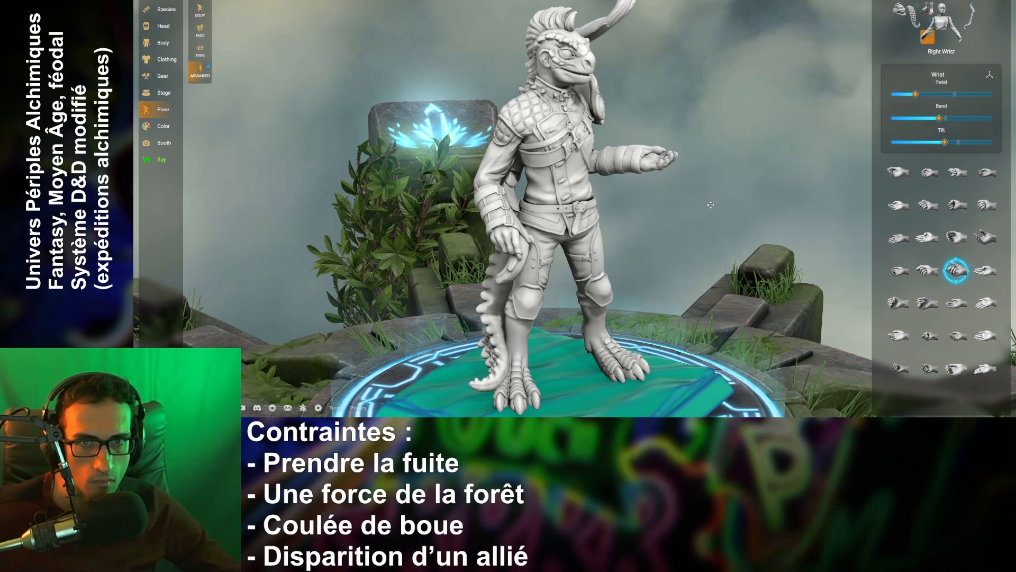
left_click_drag(711, 205, 865, 72)
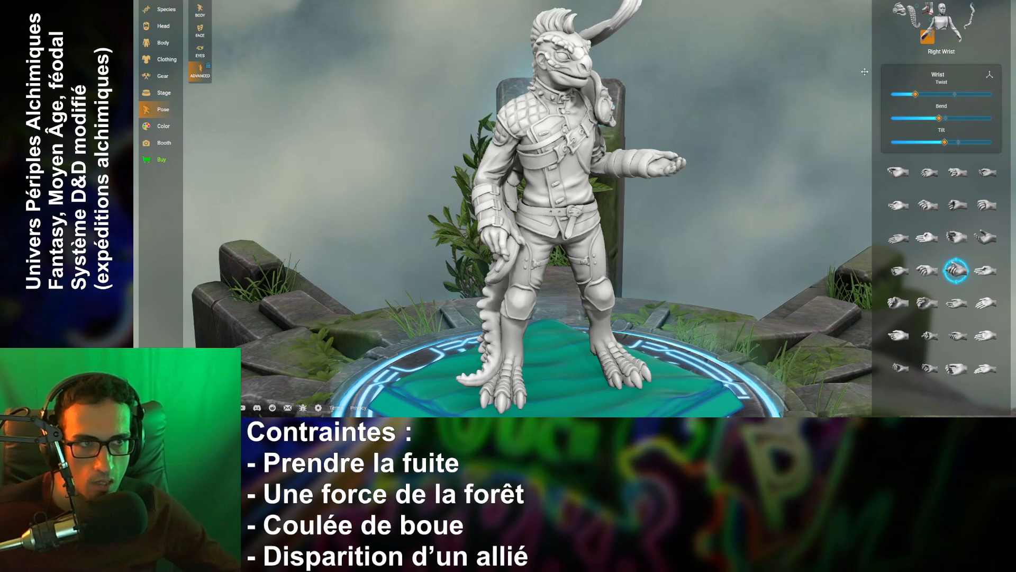
- Reduce the left elbow's twist slightly, raise the left shoulder's bend and set the shoulder's twist to 0.12
left_click(954, 33)
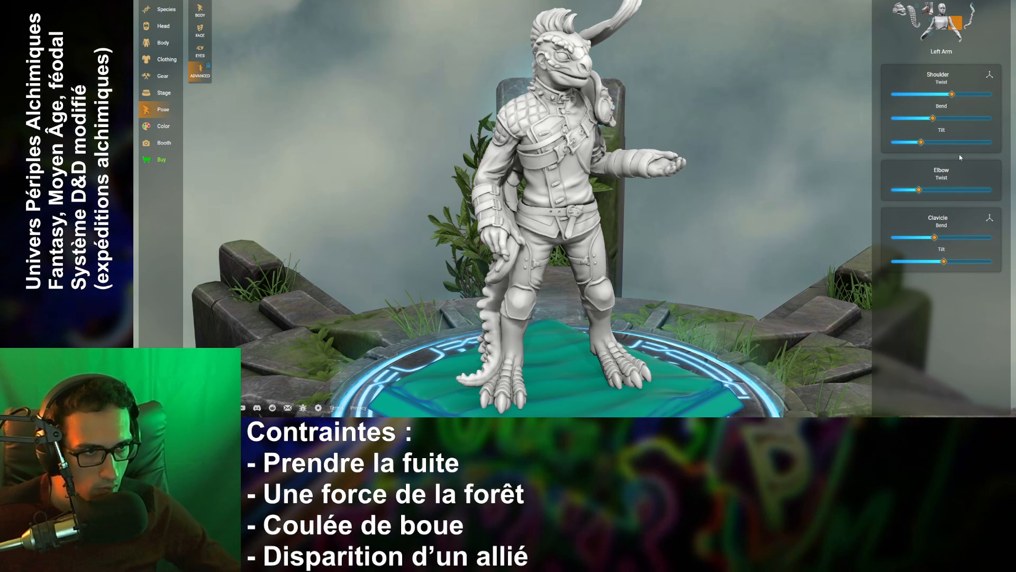
mouse_move(920, 191)
left_mouse_down()
mouse_move(945, 191)
mouse_move(916, 192)
left_mouse_up()
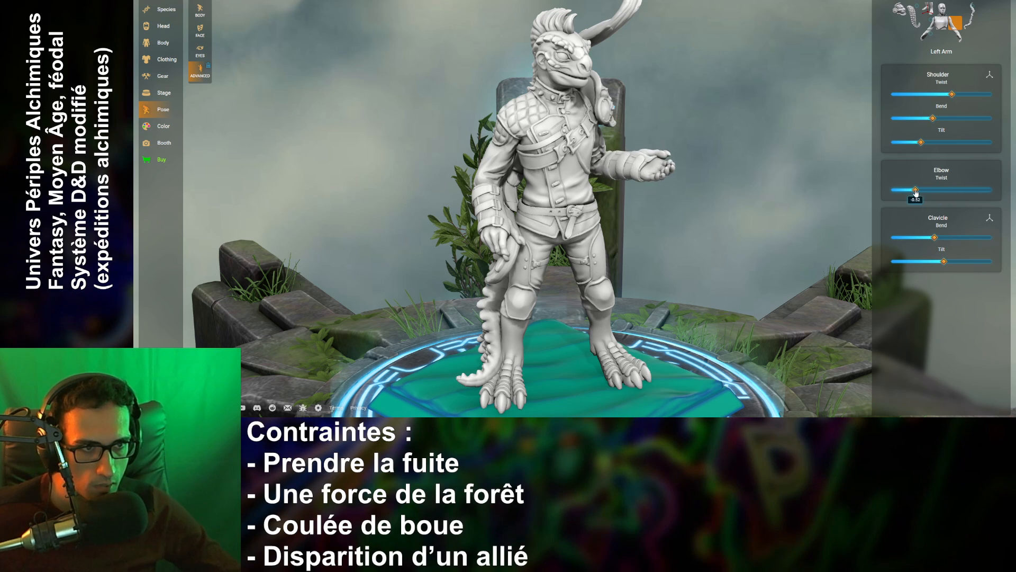
left_click_drag(922, 148, 921, 149)
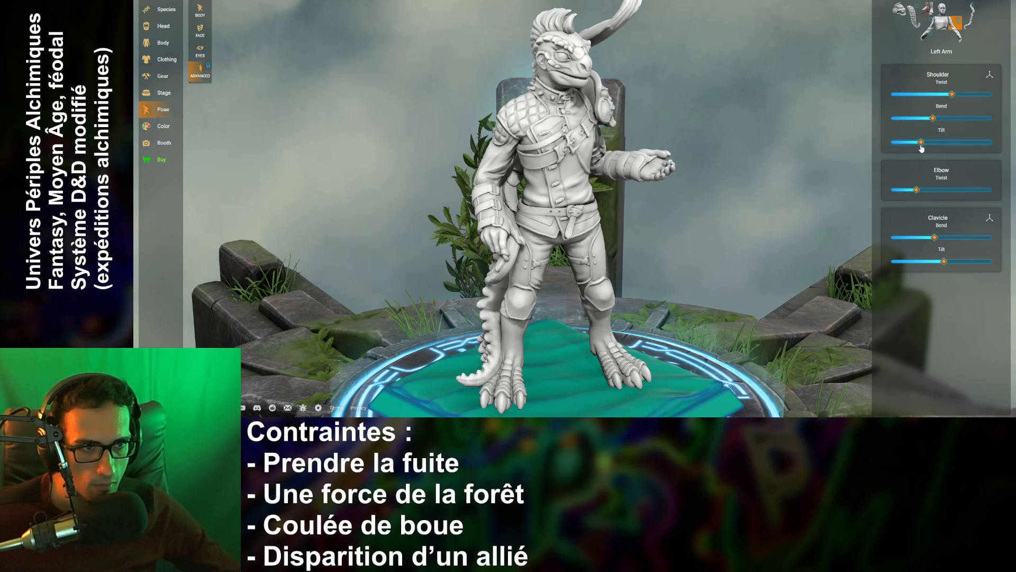
left_click_drag(825, 153, 744, 157)
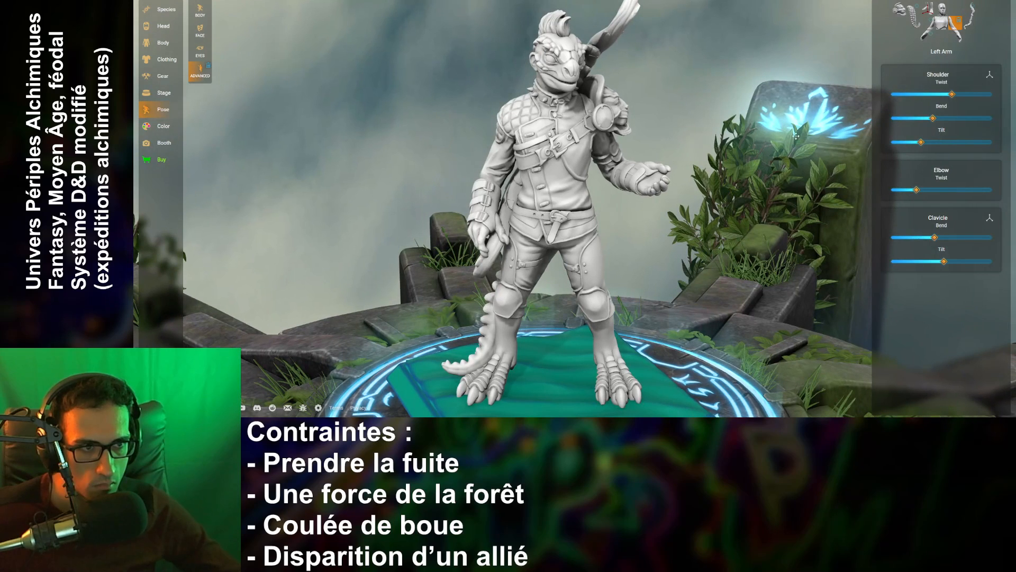
left_click_drag(934, 118, 948, 94)
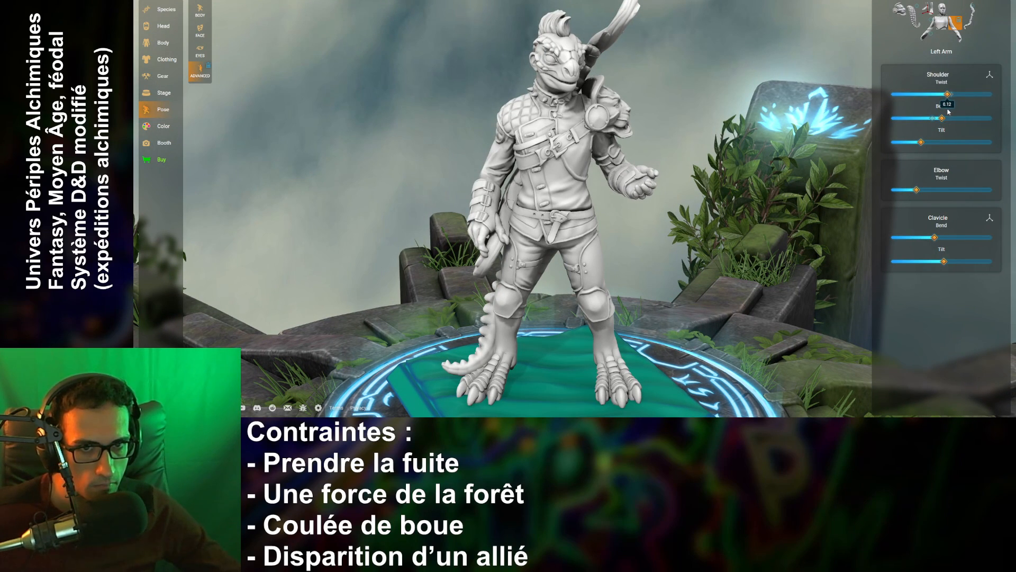
- Fine-tune the left shoulder's twist, bend and tilt, and nudge the left elbow's twist and clavicle's bend
left_click_drag(721, 253, 739, 200)
scroll(739, 200, "up", 5)
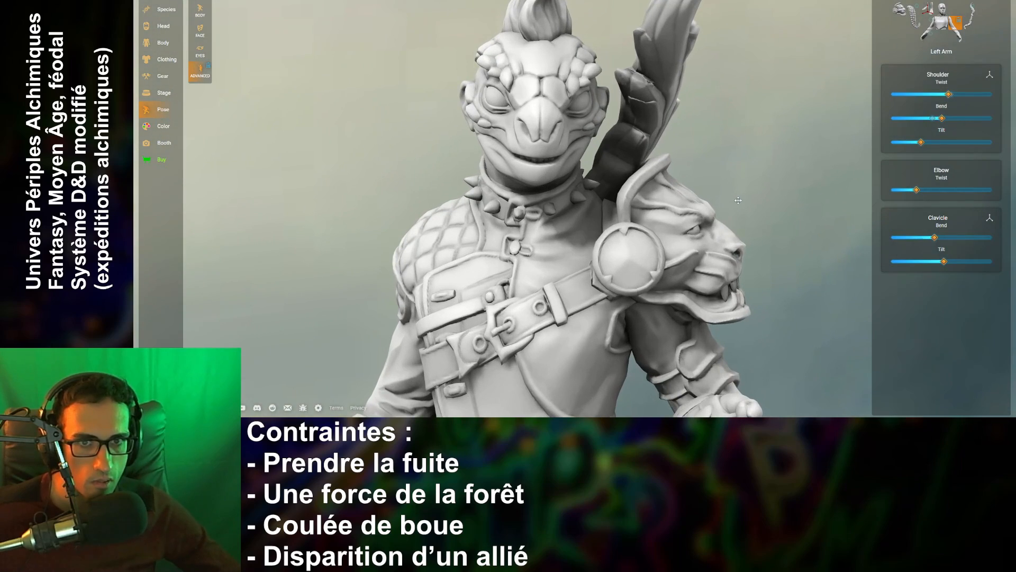
scroll(740, 200, "down", 8)
left_click_drag(728, 217, 794, 220)
left_click_drag(953, 100, 942, 120)
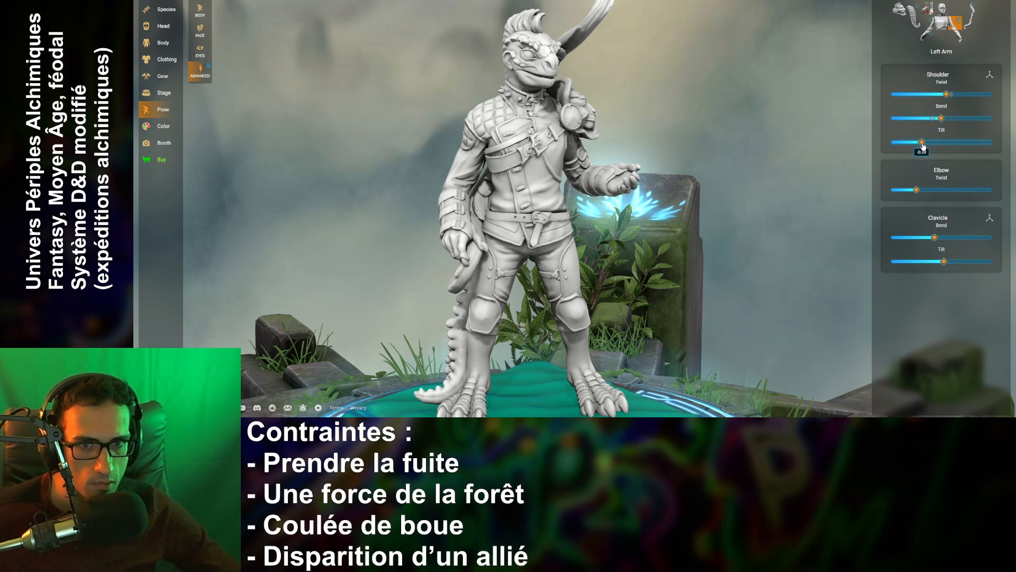
left_click_drag(918, 190, 918, 190)
left_click_drag(934, 238, 937, 239)
- Turn the left palm downward by strongly reducing the wrist's twist, lowering its tilt and setting its bend to -0.03
left_click(956, 36)
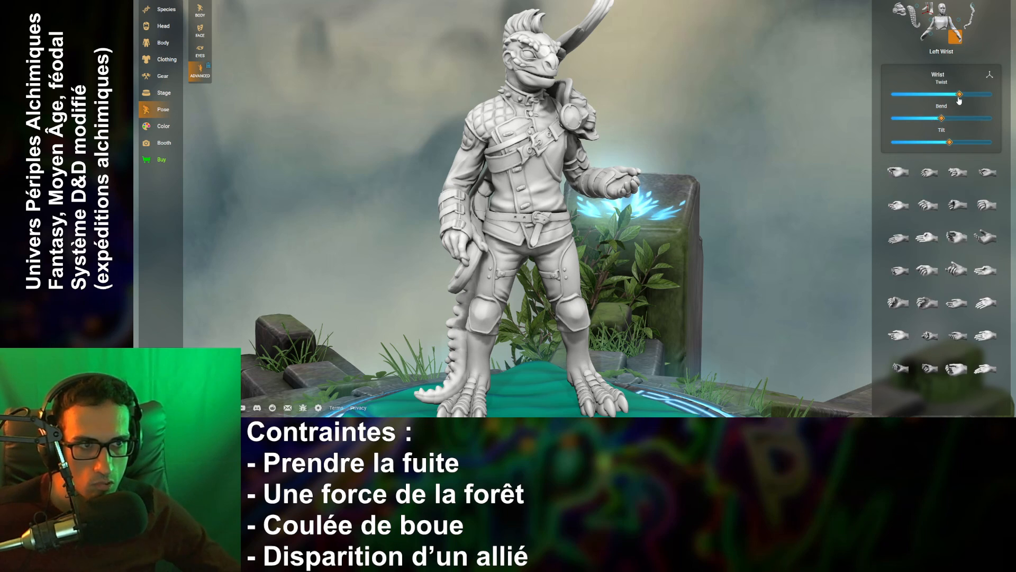
left_click_drag(958, 96, 908, 108)
left_click_drag(683, 216, 616, 229)
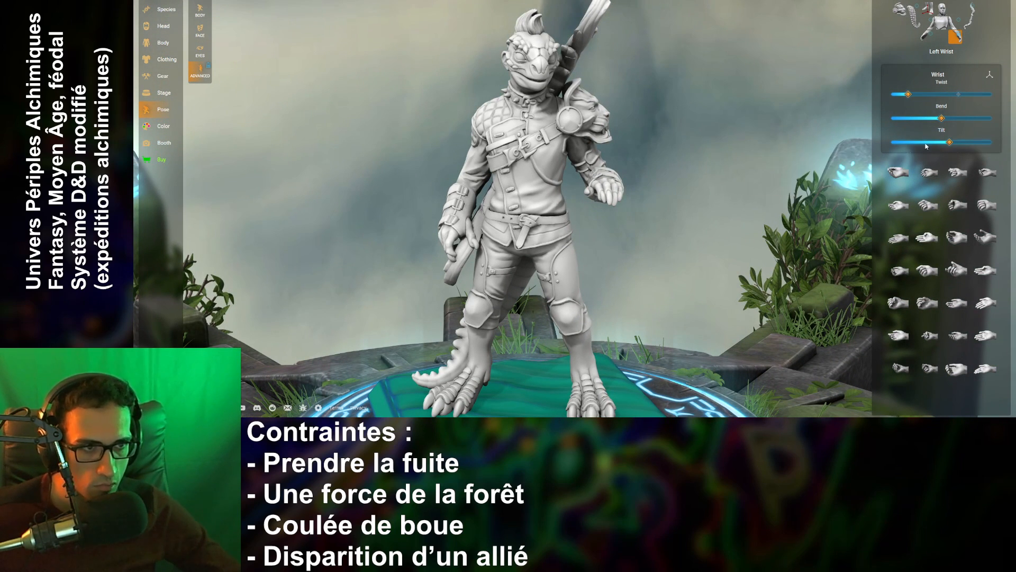
left_click_drag(941, 118, 903, 159)
left_click_drag(783, 228, 941, 120)
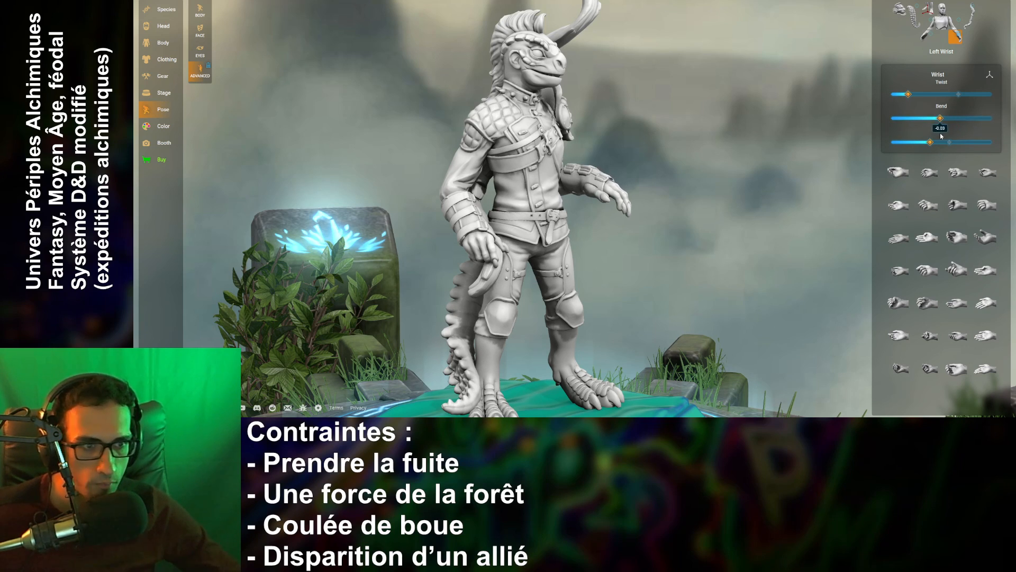
- Try several hand poses on the left hand and apply the first pose in the second row
left_click(927, 270)
left_click(899, 271)
left_click(900, 237)
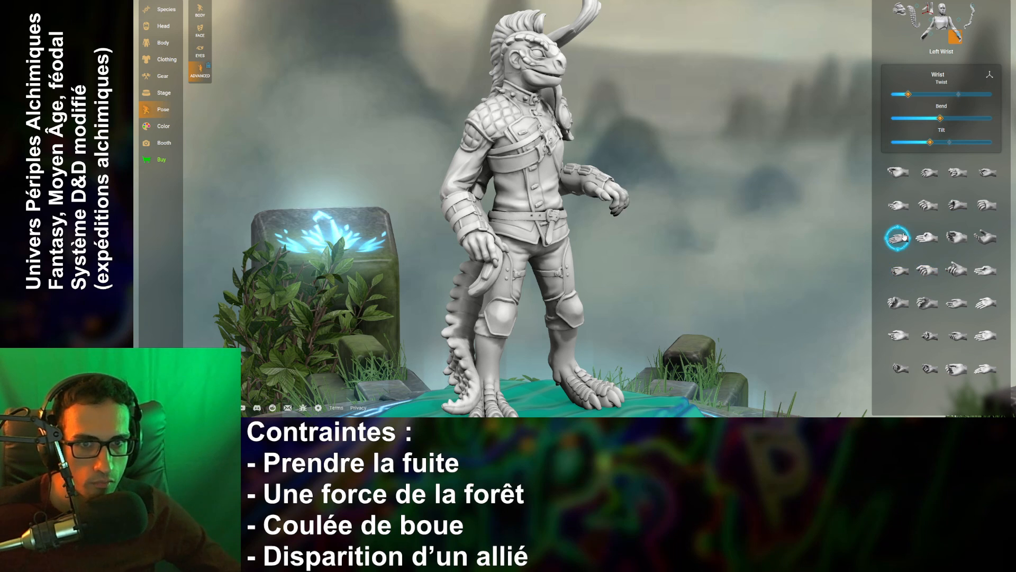
left_click(898, 206)
left_click(898, 172)
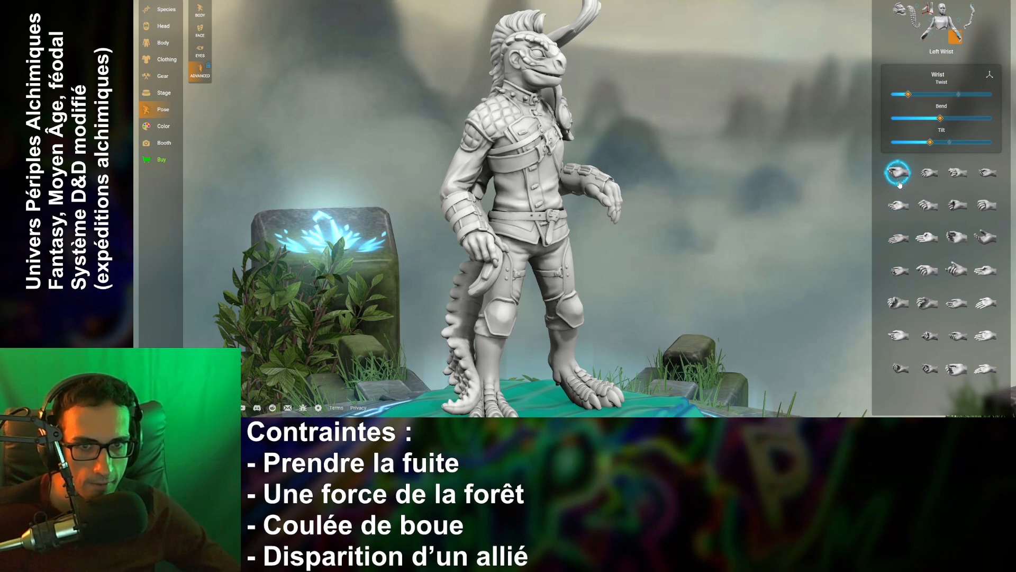
left_click(898, 207)
- Raise the left shoulder's bend slightly and increase the left elbow's twist so the arm hangs down beside the body
left_click_drag(837, 223, 597, 257)
left_click(953, 26)
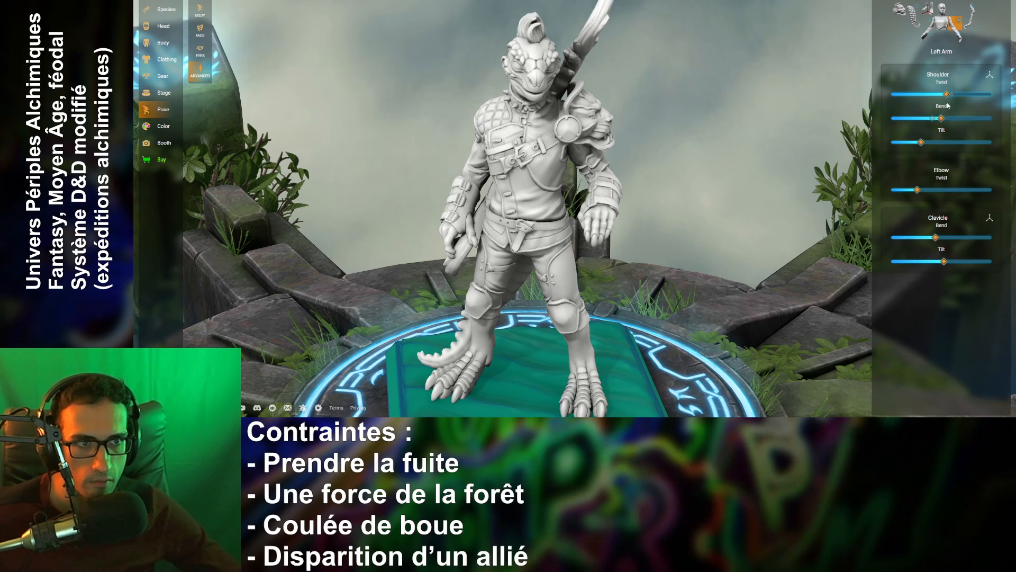
left_click_drag(941, 118, 944, 118)
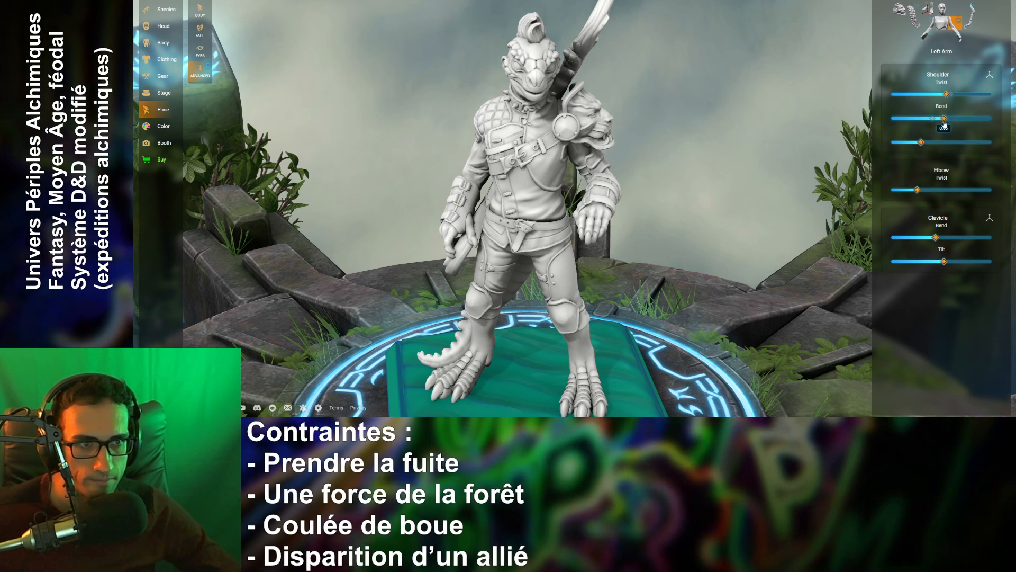
left_click_drag(917, 190, 944, 190)
left_click_drag(815, 175, 912, 154)
left_click_drag(826, 154, 699, 133)
- Raise the left wrist's bend and fine-tune its twist and tilt so the hand hangs naturally beside the thigh
left_click(956, 42)
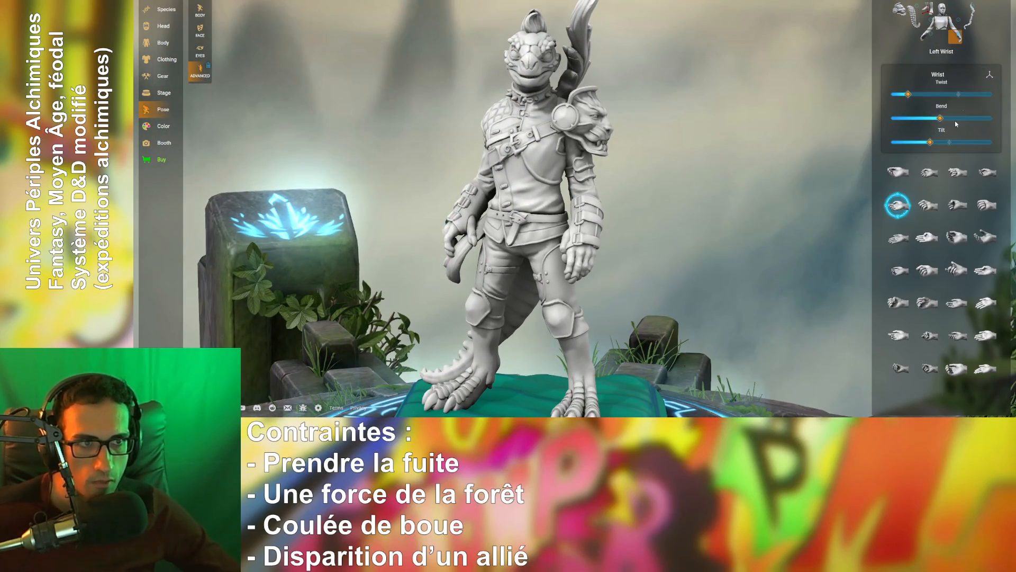
mouse_move(912, 97)
left_mouse_down()
mouse_move(922, 99)
mouse_move(911, 97)
left_mouse_up()
left_click_drag(950, 123, 916, 148)
left_click_drag(704, 175, 797, 171)
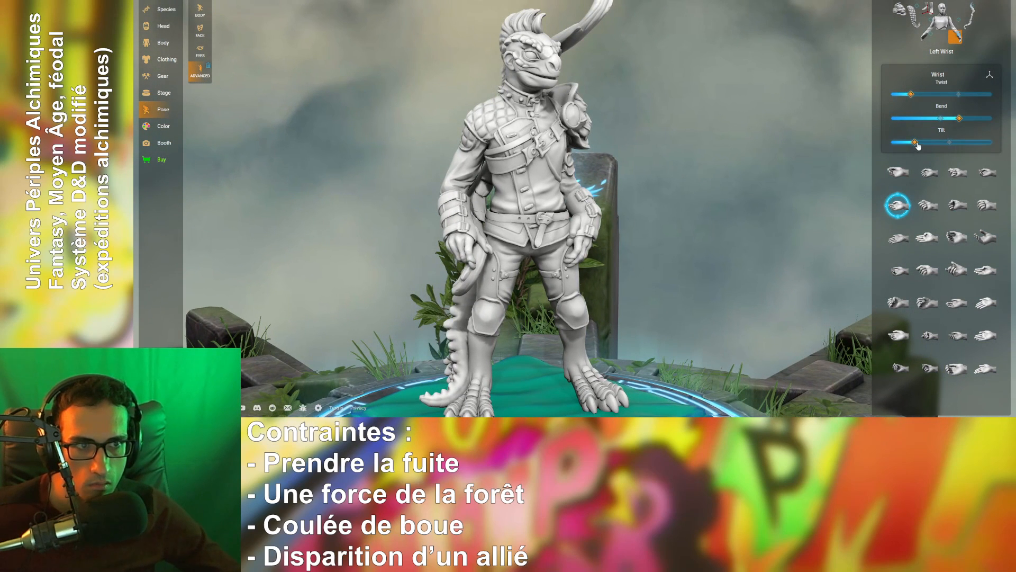
left_click_drag(916, 143, 909, 98)
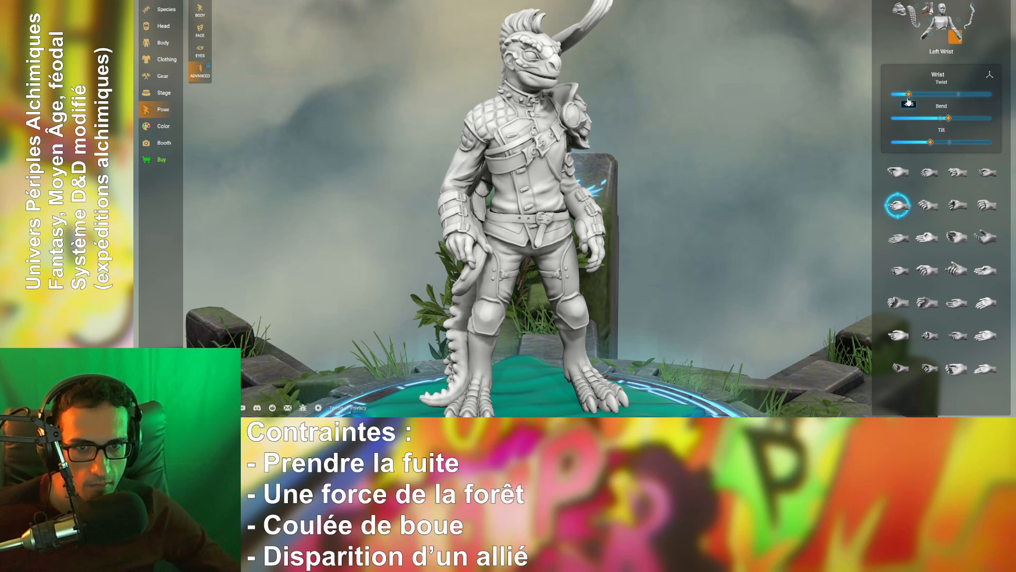
left_click_drag(690, 197, 761, 214)
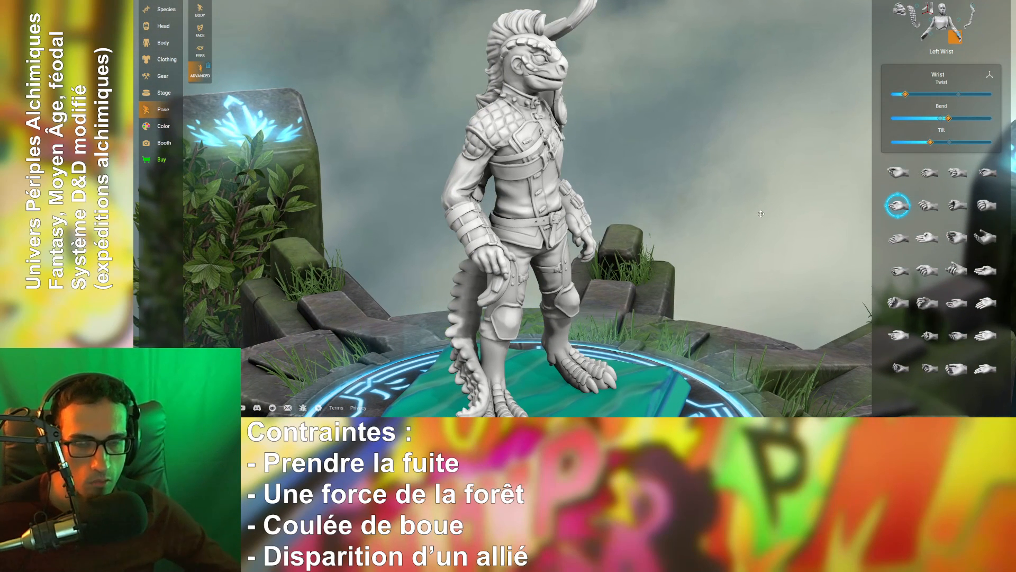
left_click_drag(681, 199, 547, 228)
left_click_drag(693, 265, 706, 238)
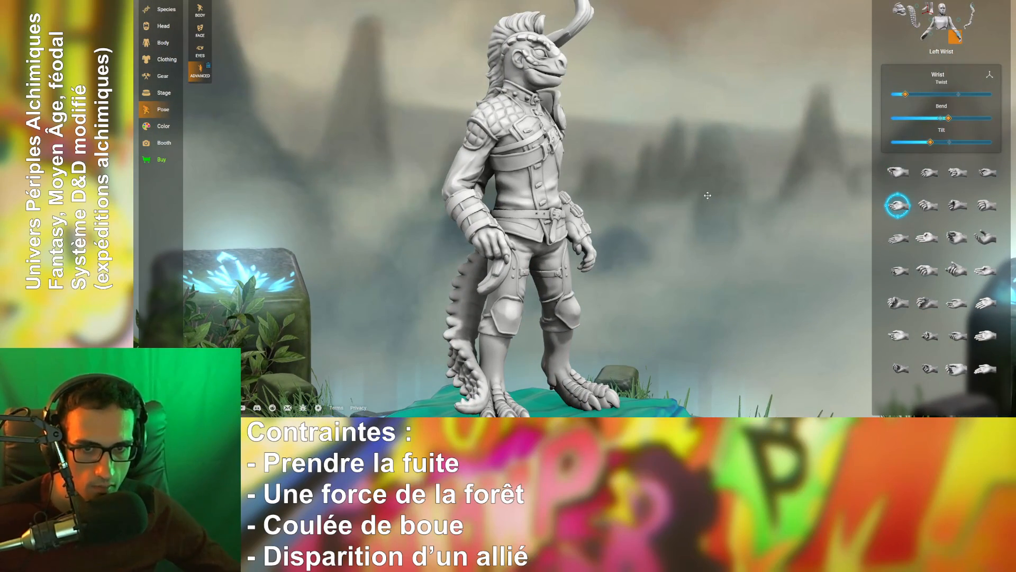
- Switch to the Google Docs character document and copy the patrouilleuse character's full name from her entry's heading
left_click_drag(708, 195, 795, 158)
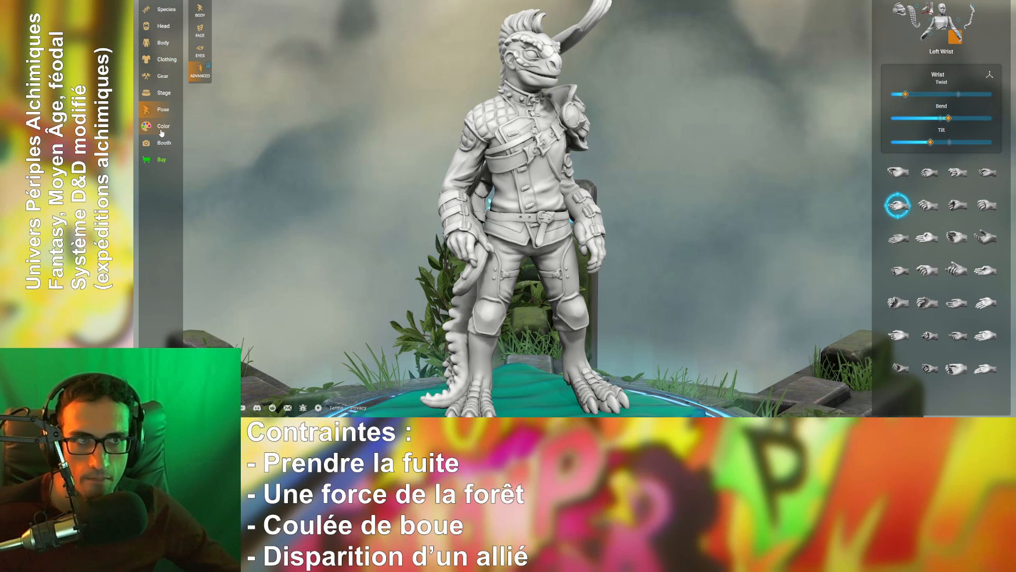
key("ctrl+Tab")
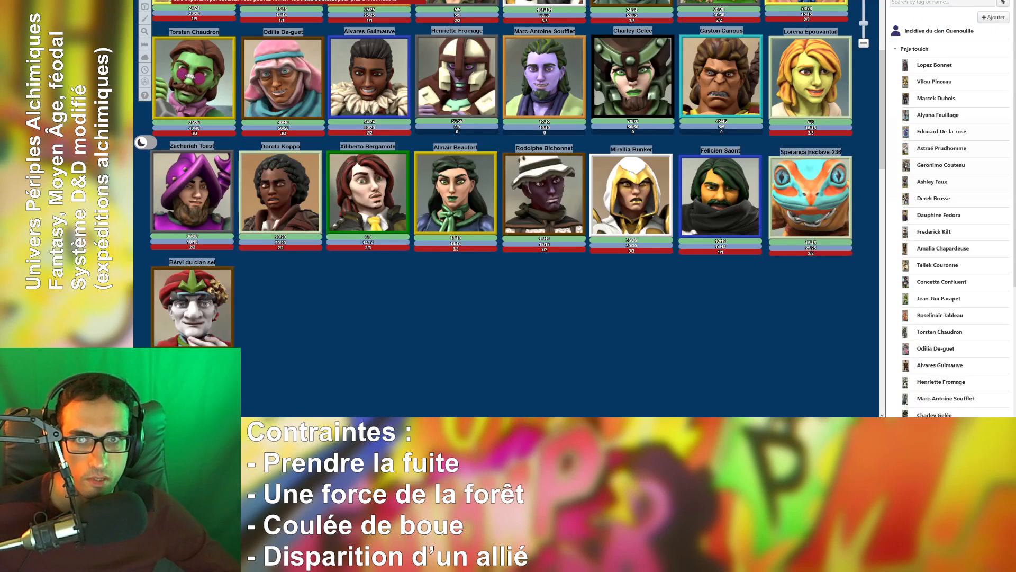
key("ctrl+Tab")
left_click_drag(408, 68, 541, 69)
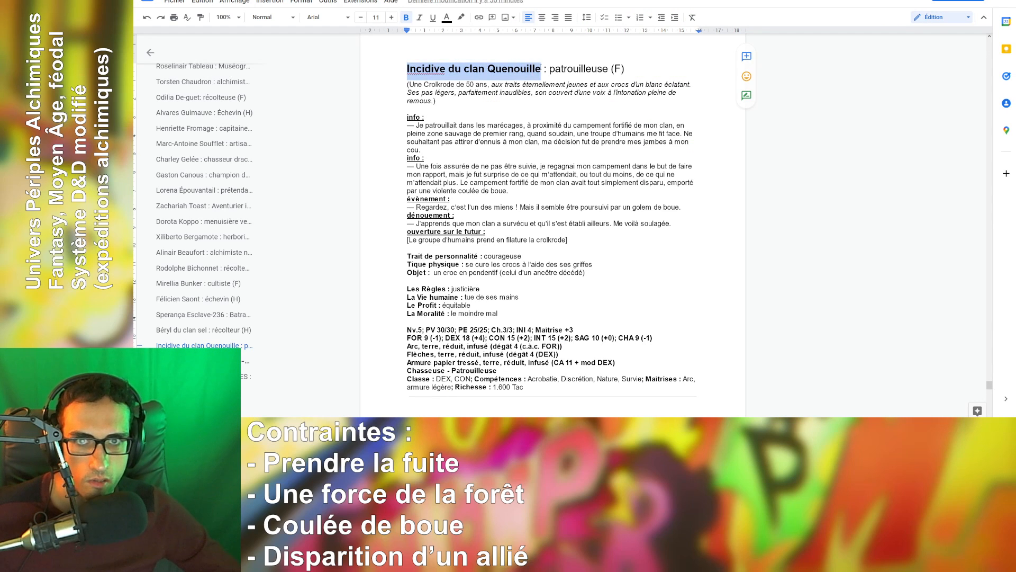
right_click(541, 68)
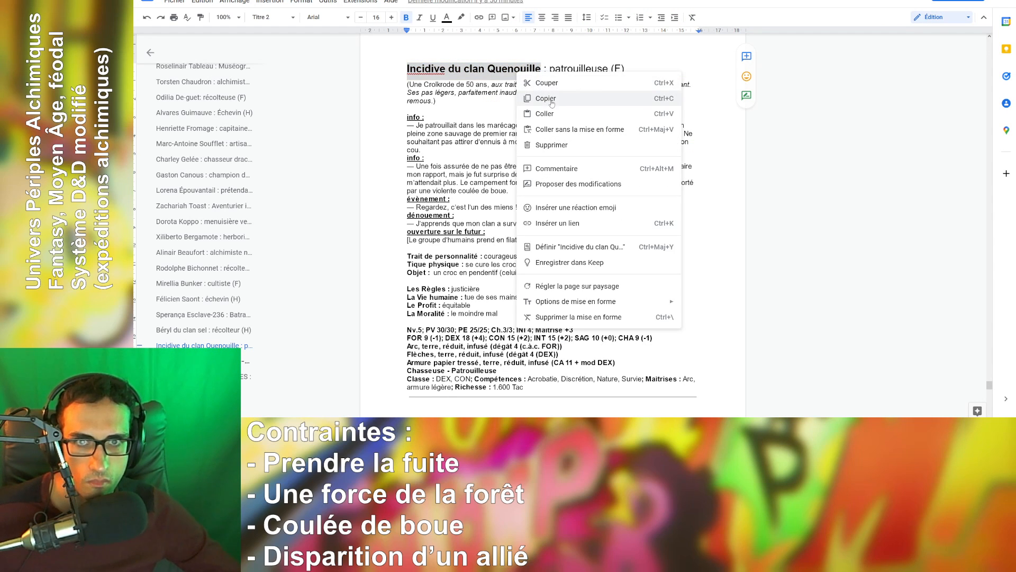
left_click(540, 97)
left_click(540, 78)
- Return to Hero Forge, rename the miniature with the copied character name and save it
key("ctrl+shift+Tab")
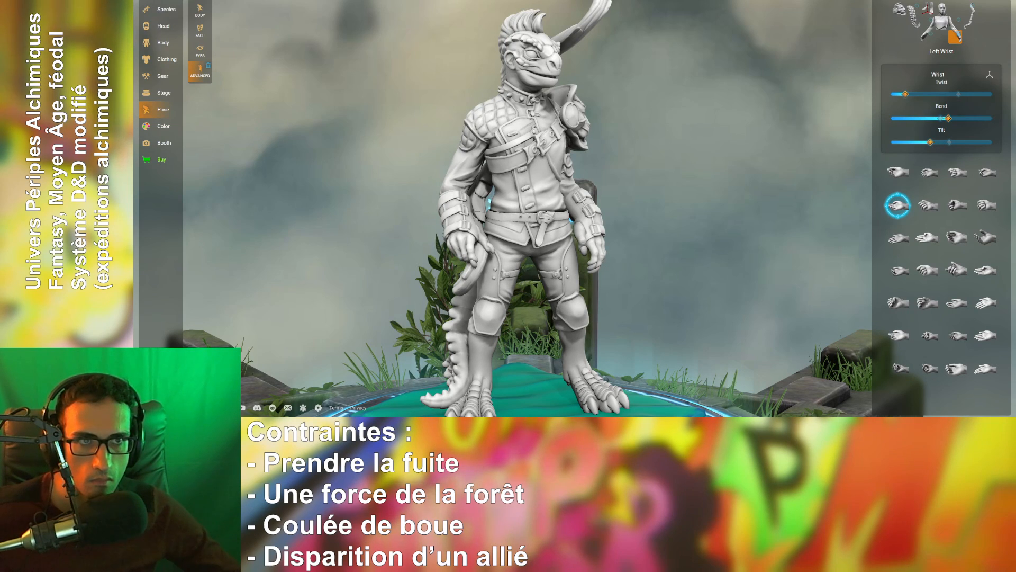
left_click(823, 0)
left_click(824, 3)
right_click(579, 186)
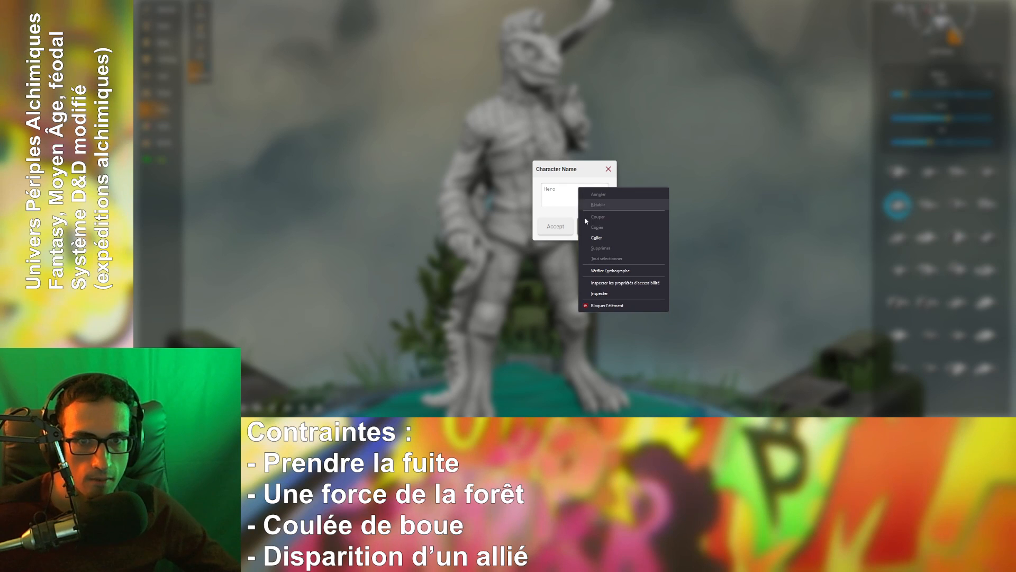
left_click(593, 234)
left_click(556, 226)
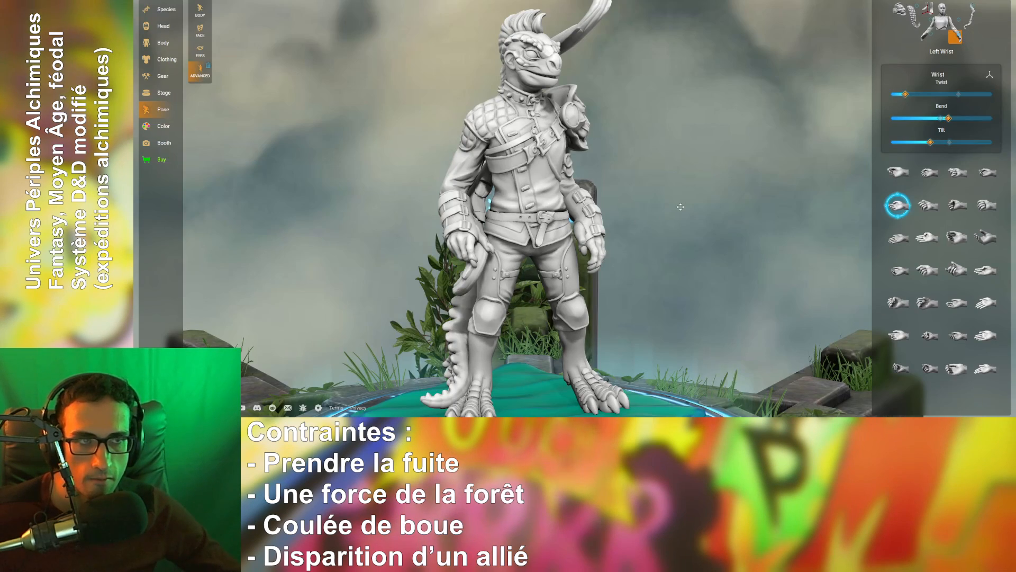
left_click(827, 2)
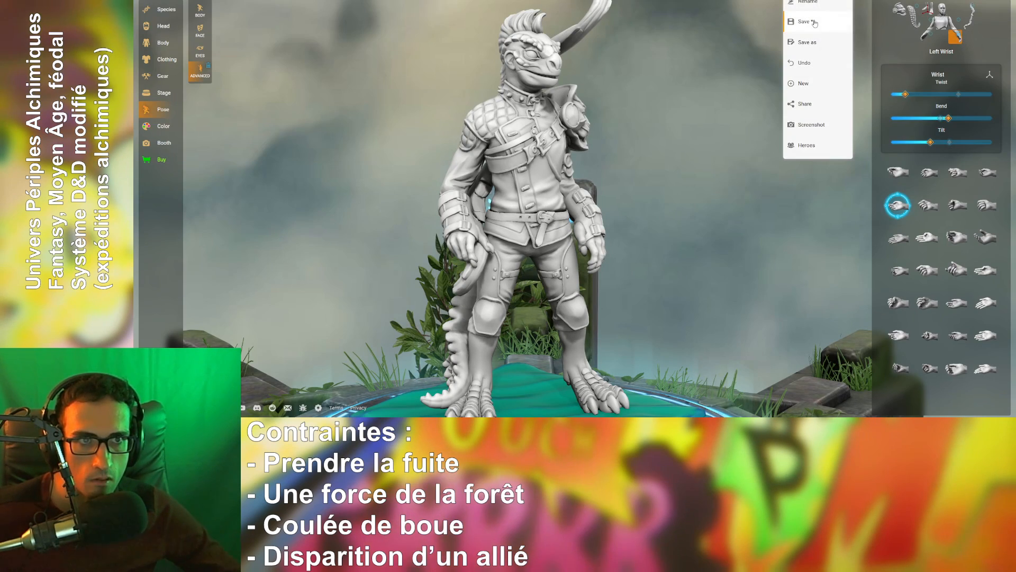
left_click(805, 22)
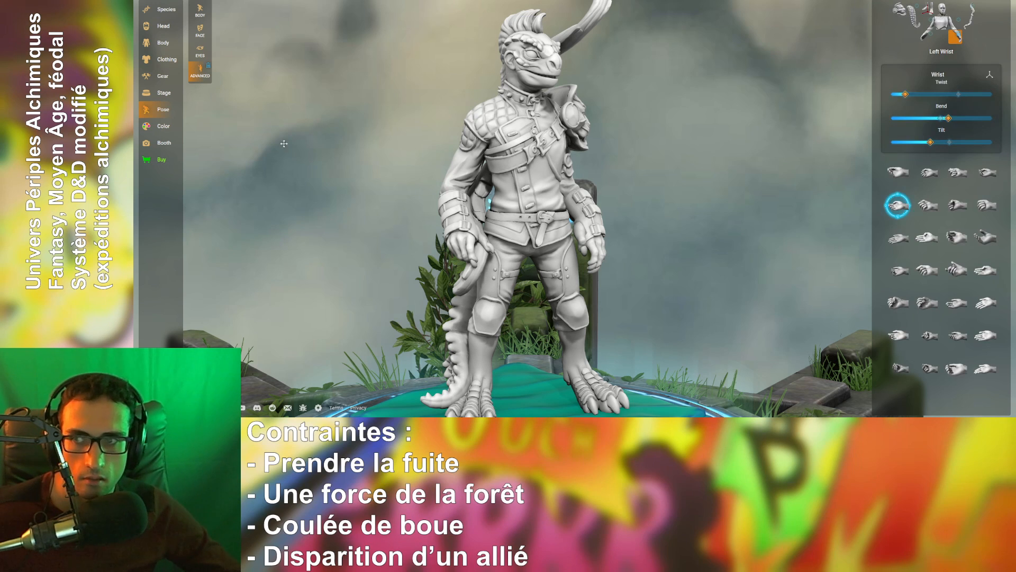
- Preview the body colour presets on the miniature, including Human, Aquatic and Infernal, checking the face and full figure
left_click(163, 127)
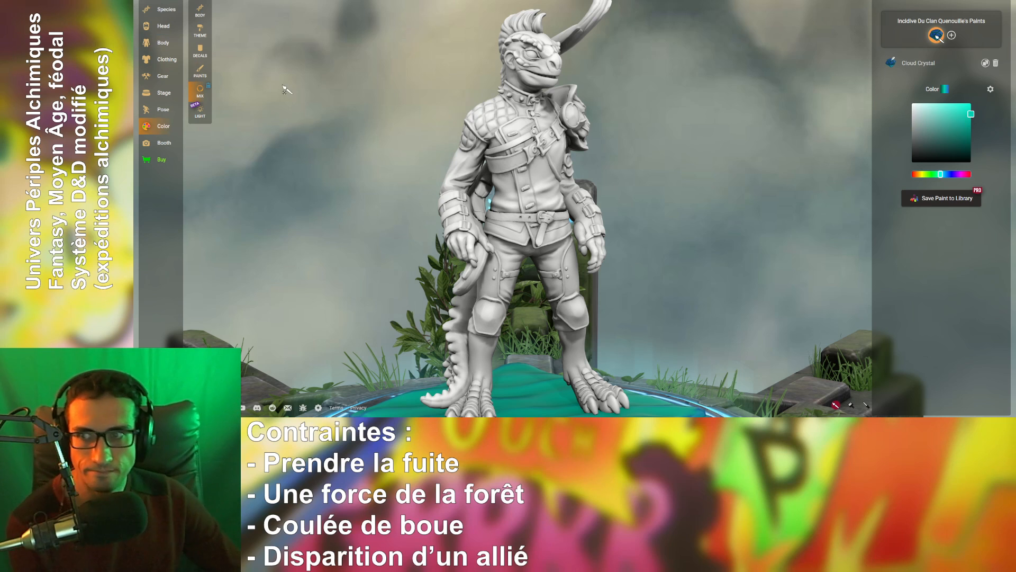
left_click(199, 72)
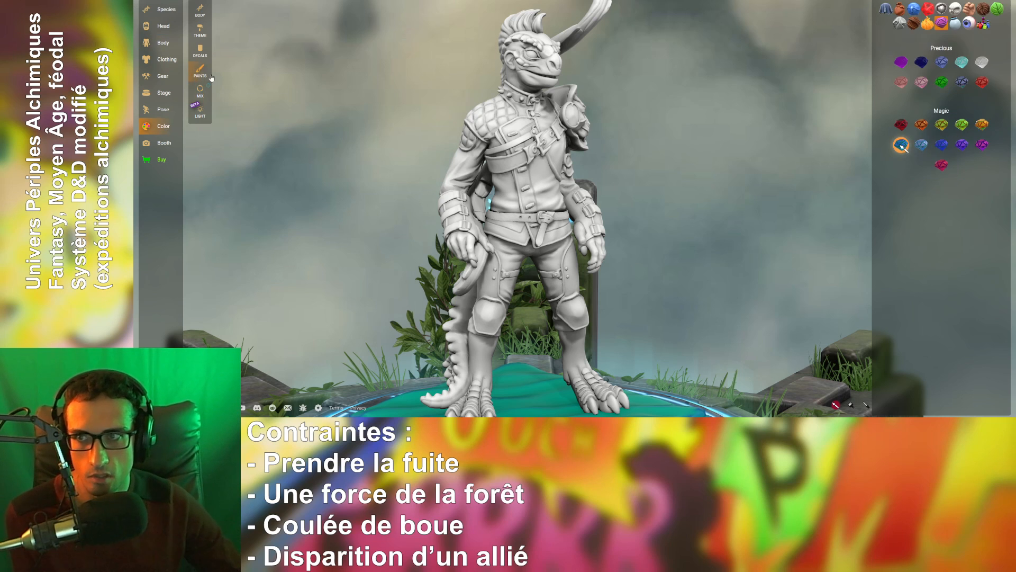
left_click(201, 16)
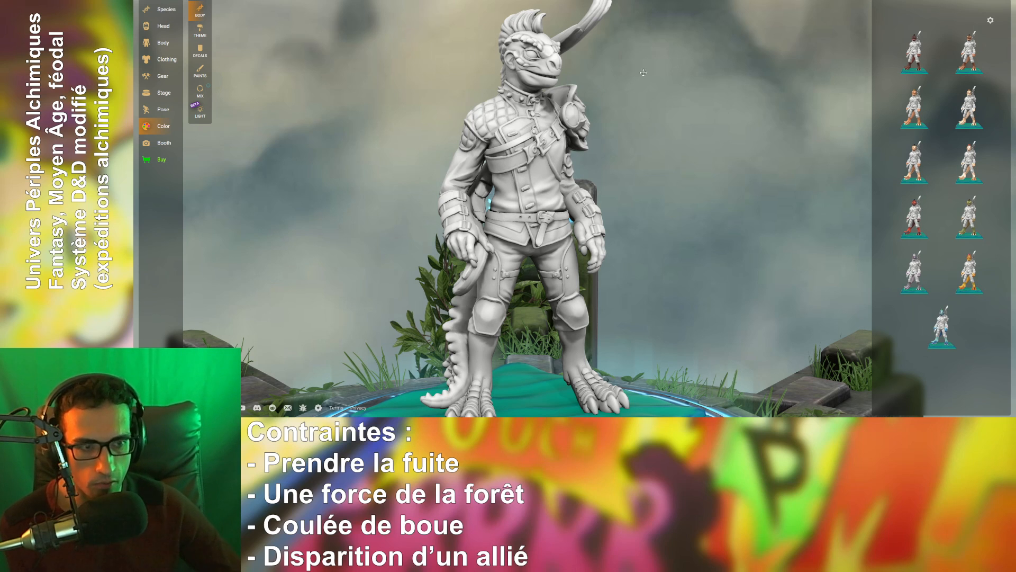
left_click(912, 66)
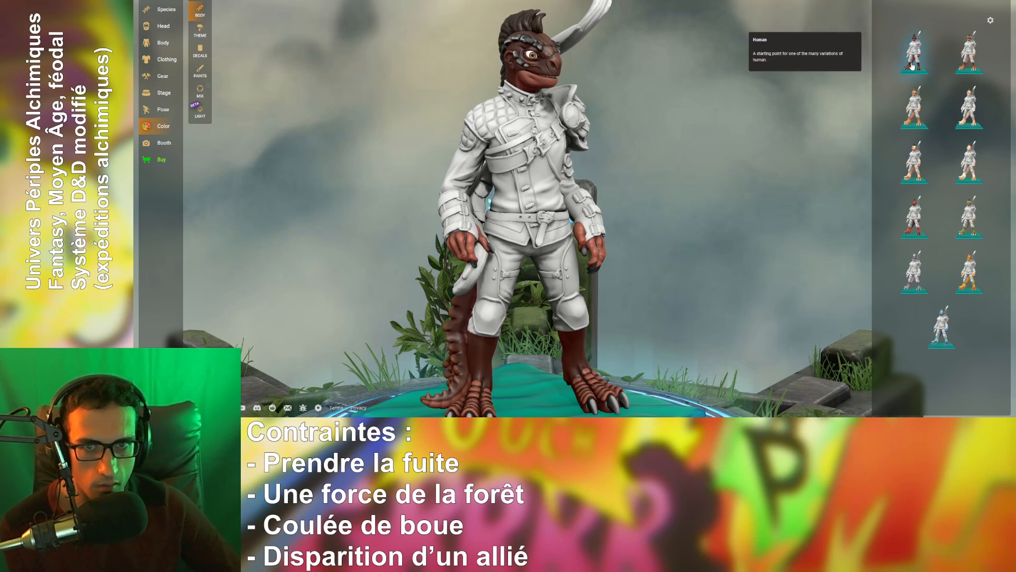
left_click_drag(849, 151, 787, 163)
scroll(787, 164, "up", 5)
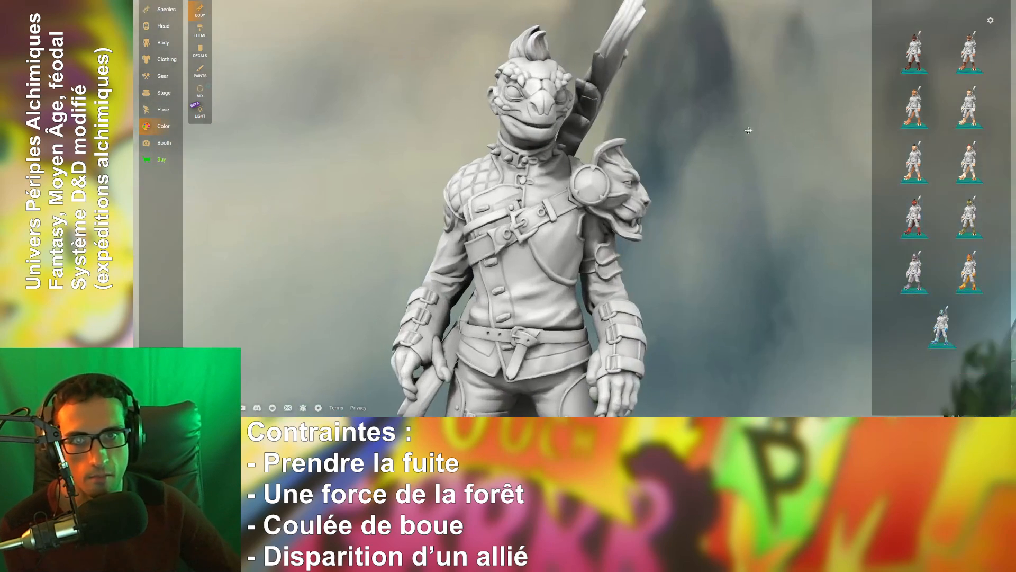
scroll(786, 163, "up", 2)
mouse_move(920, 64)
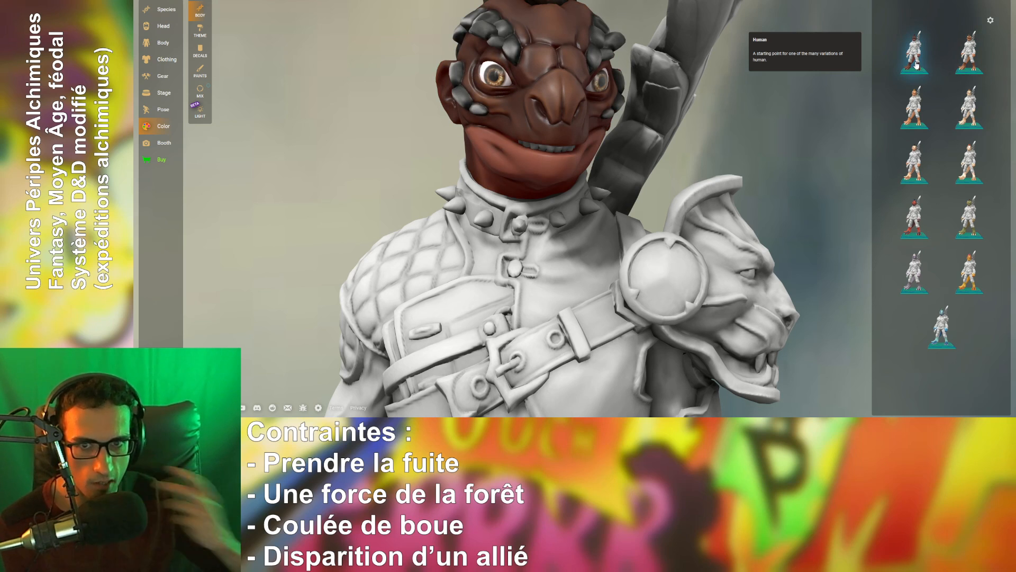
scroll(748, 120, "up", 4)
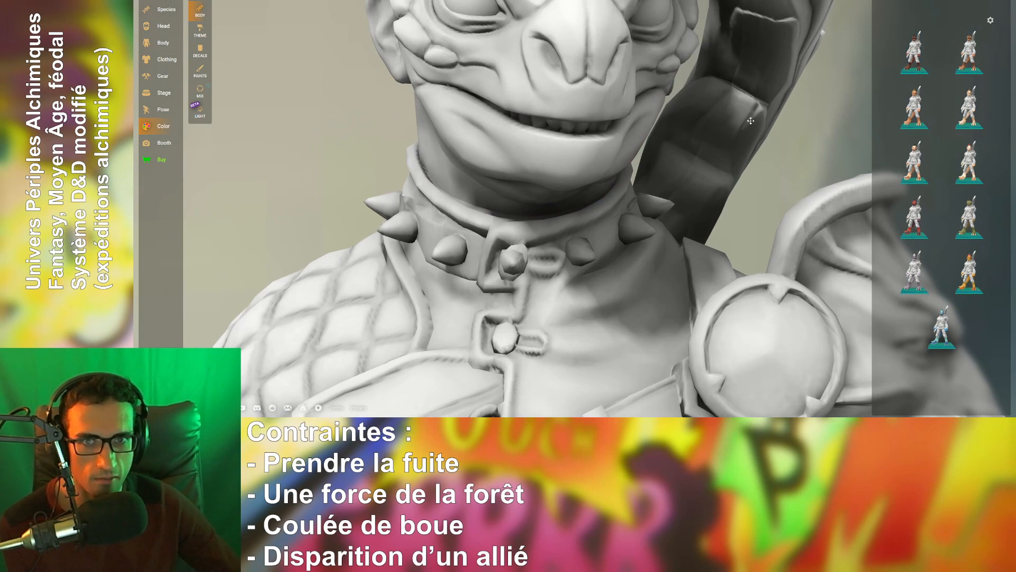
right_click_drag(748, 119, 749, 312)
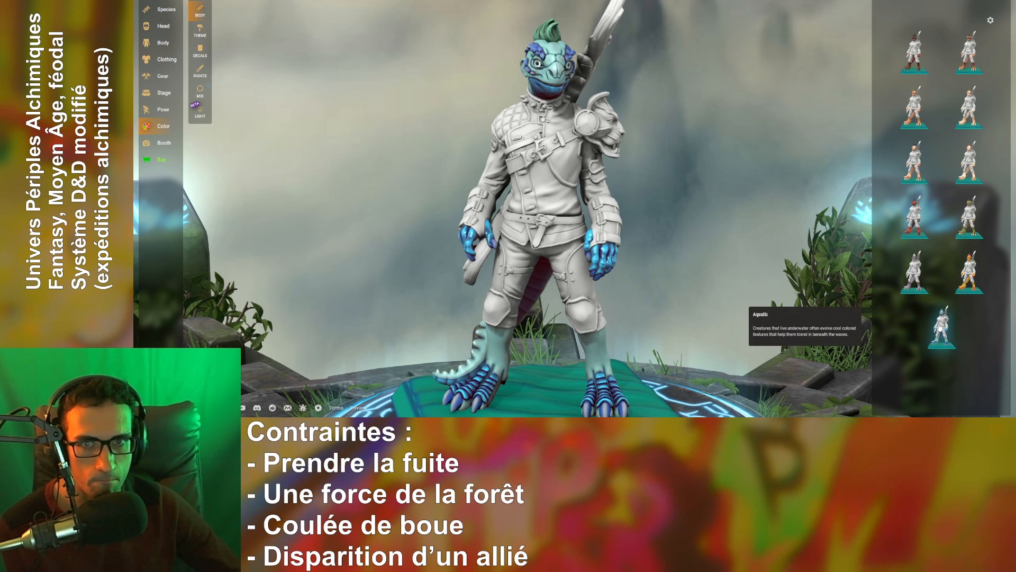
left_click_drag(868, 288, 715, 198)
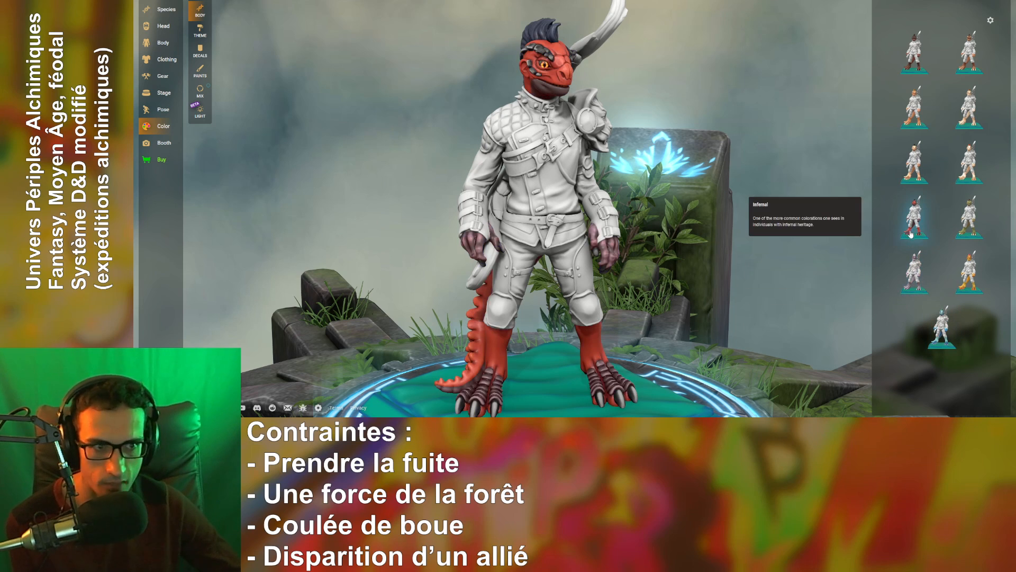
- Apply the golden body colour preset with the red crest and set its Brass paint to bright yellow, RGB 255, 198, 0
left_click(972, 282)
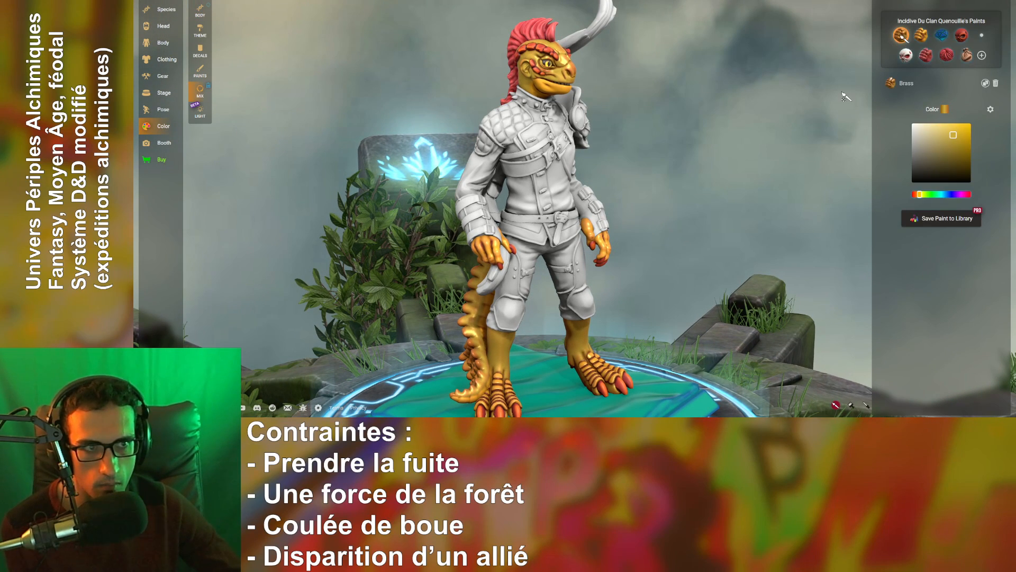
left_click_drag(841, 184, 764, 186)
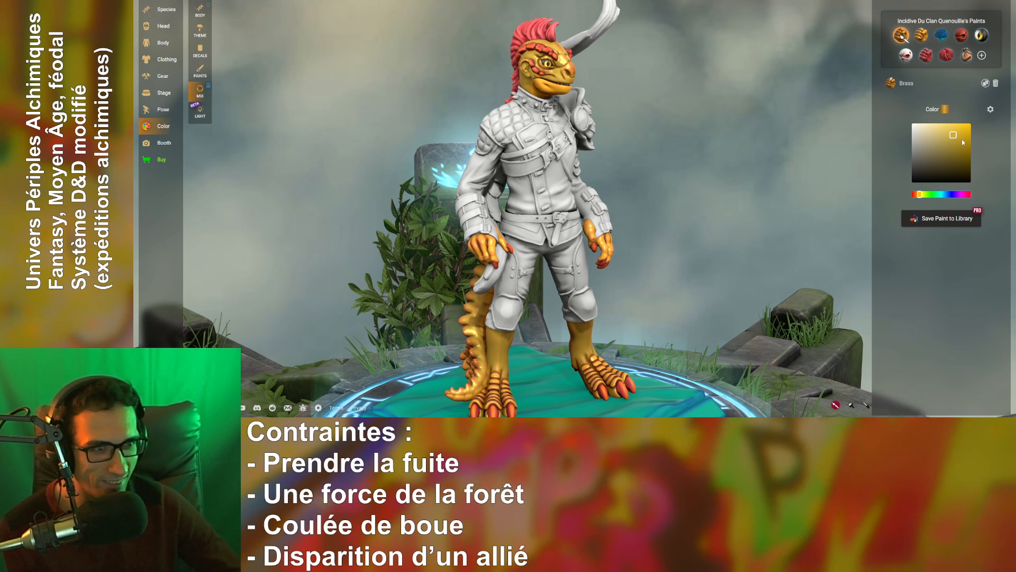
mouse_move(954, 136)
left_mouse_down()
mouse_move(959, 141)
mouse_move(913, 127)
mouse_move(881, 197)
left_mouse_up()
mouse_move(976, 179)
left_mouse_down()
mouse_move(937, 163)
mouse_move(958, 146)
mouse_move(1001, 153)
mouse_move(995, 119)
left_mouse_up()
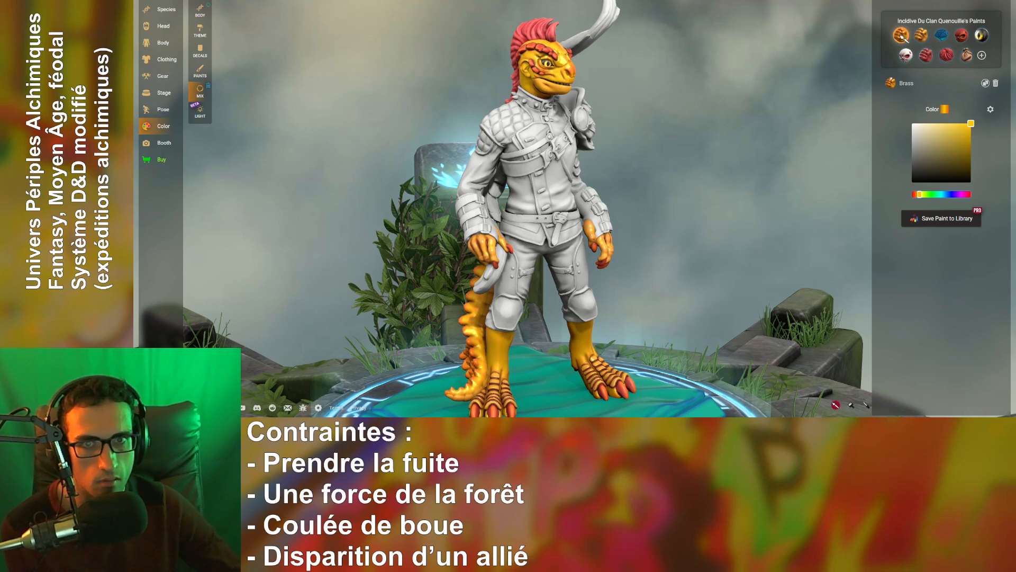
left_click_drag(814, 191, 582, 186)
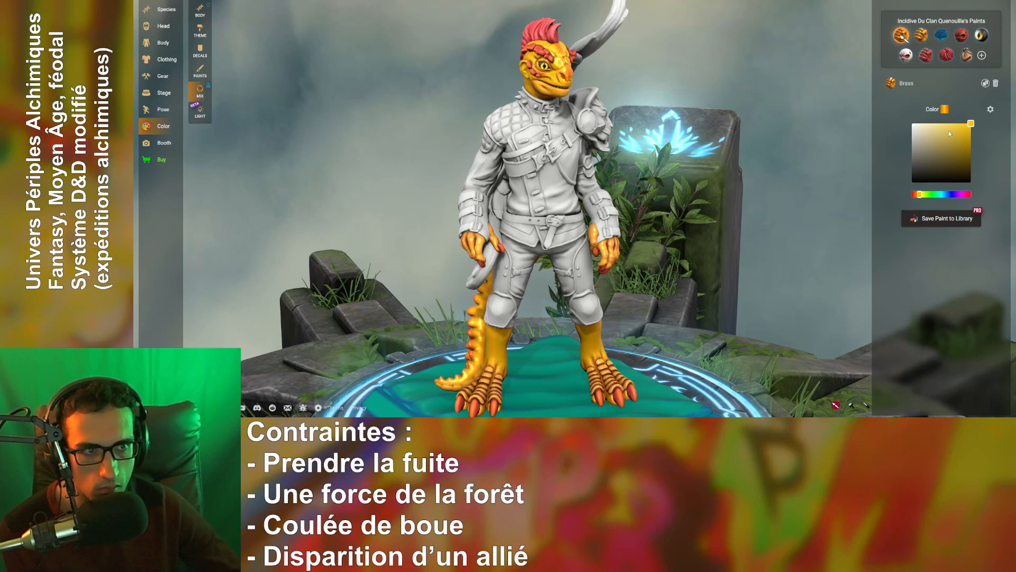
- Show the Brass paint's separate colour tones and set the low tone to dark brown, RGB 90, 54, 0
left_click(944, 111)
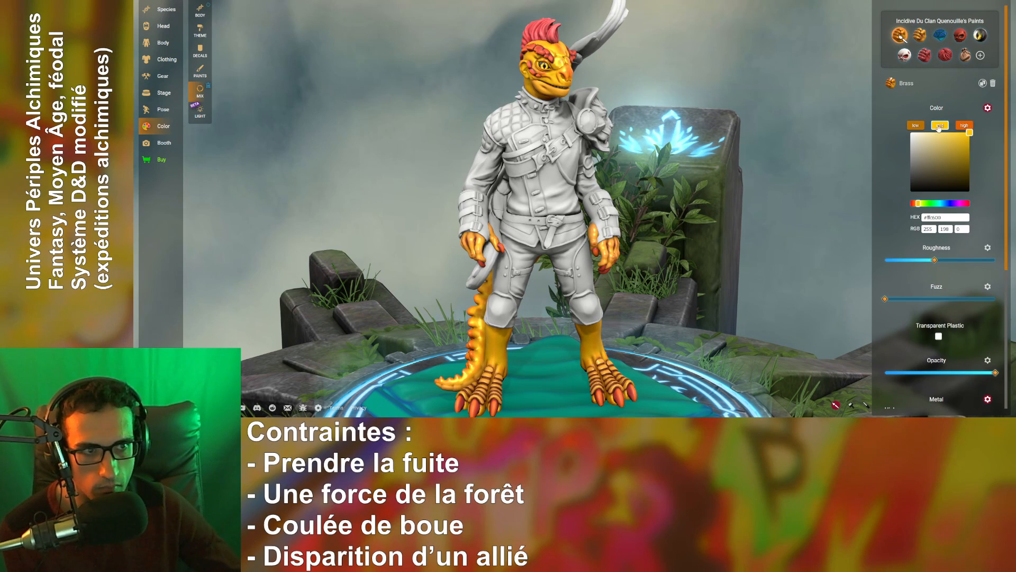
left_click(921, 127)
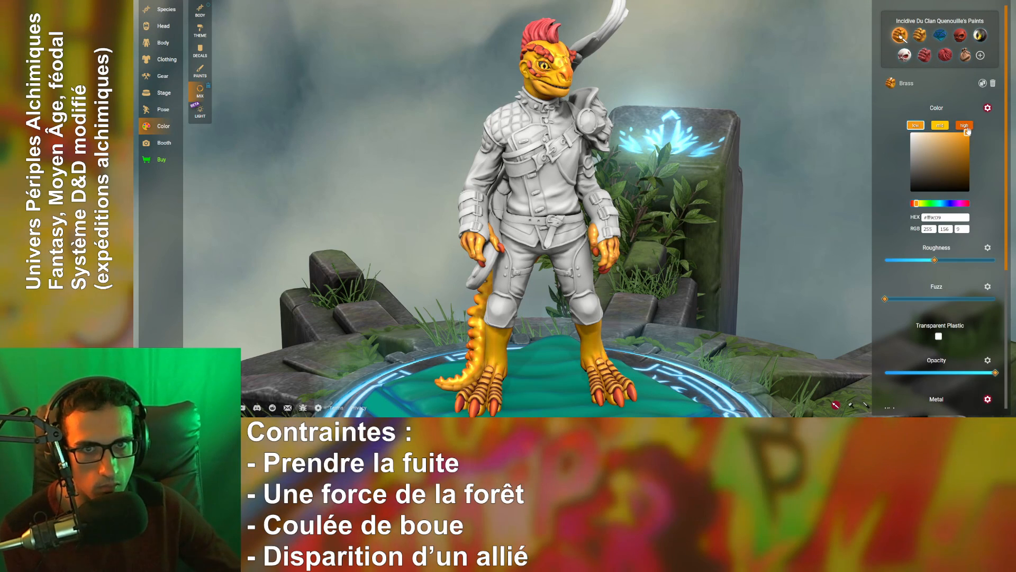
left_click(882, 190)
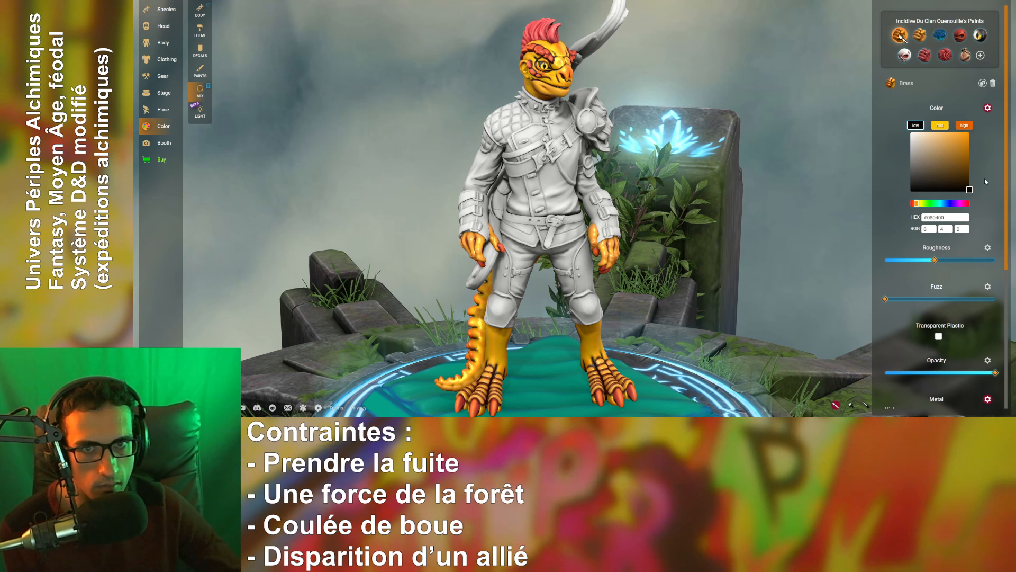
mouse_move(956, 151)
left_mouse_down()
mouse_move(973, 156)
mouse_move(974, 172)
left_mouse_up()
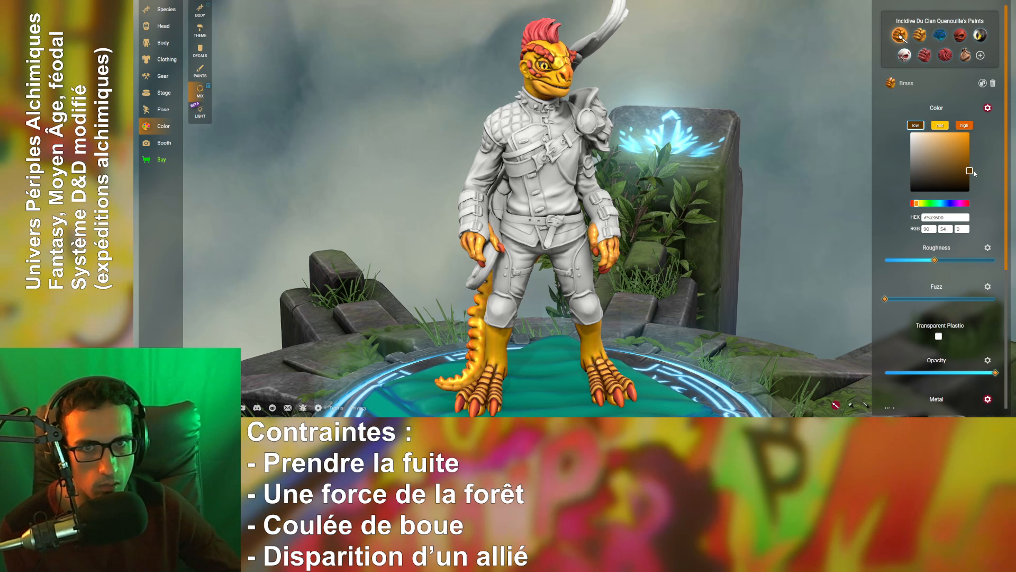
- Try a dark mid tone on the Brass paint, then try a muted brown and a white high tone
left_click(946, 127)
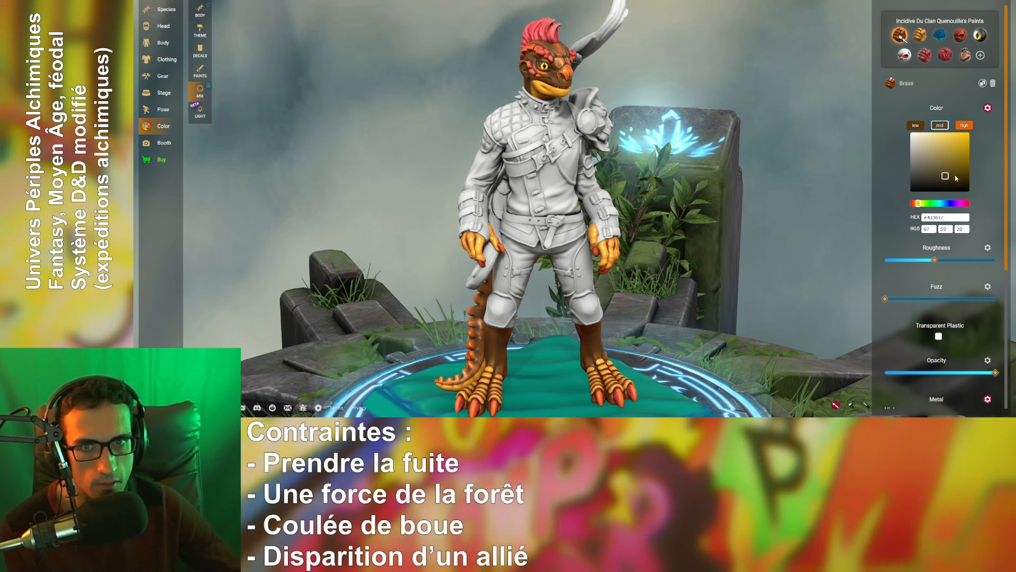
left_click(963, 125)
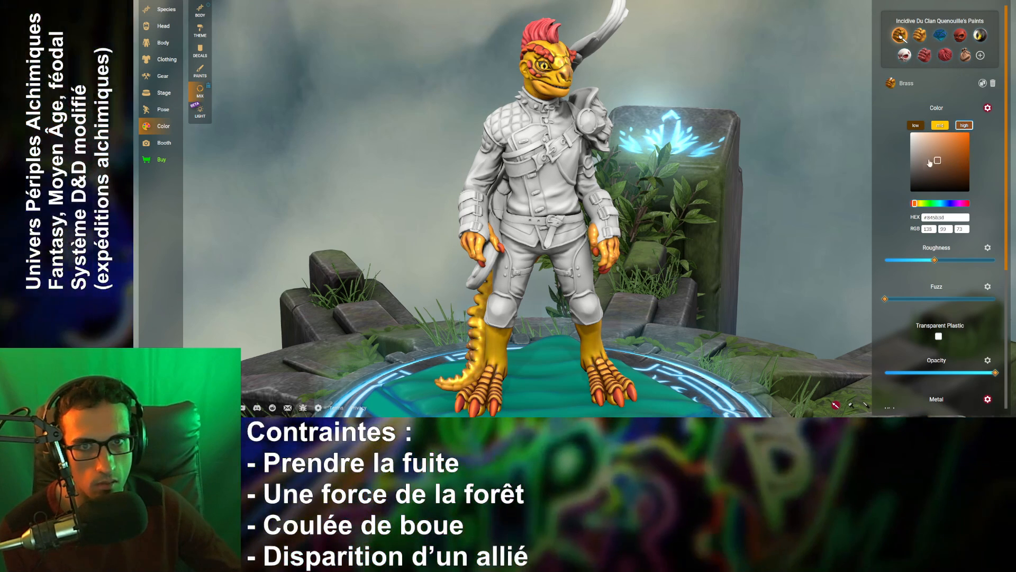
left_click(931, 135)
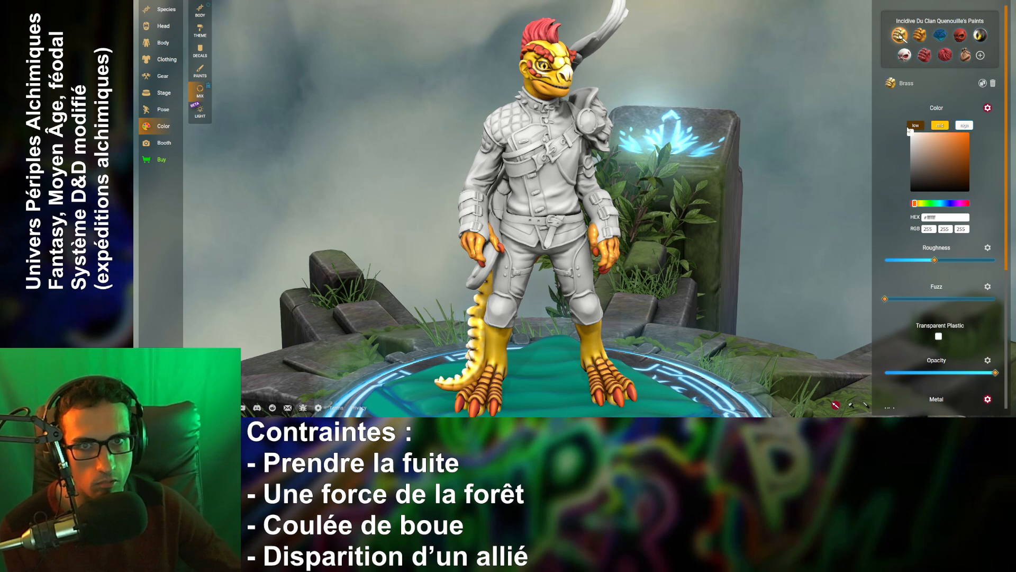
- Set the Brass paint's high tone to orange, RGB 255, 107, 0, and check it on the face
left_click(940, 127)
left_click(964, 126)
left_click_drag(953, 136, 994, 127)
left_click_drag(768, 136, 777, 183)
scroll(778, 183, "up", 5)
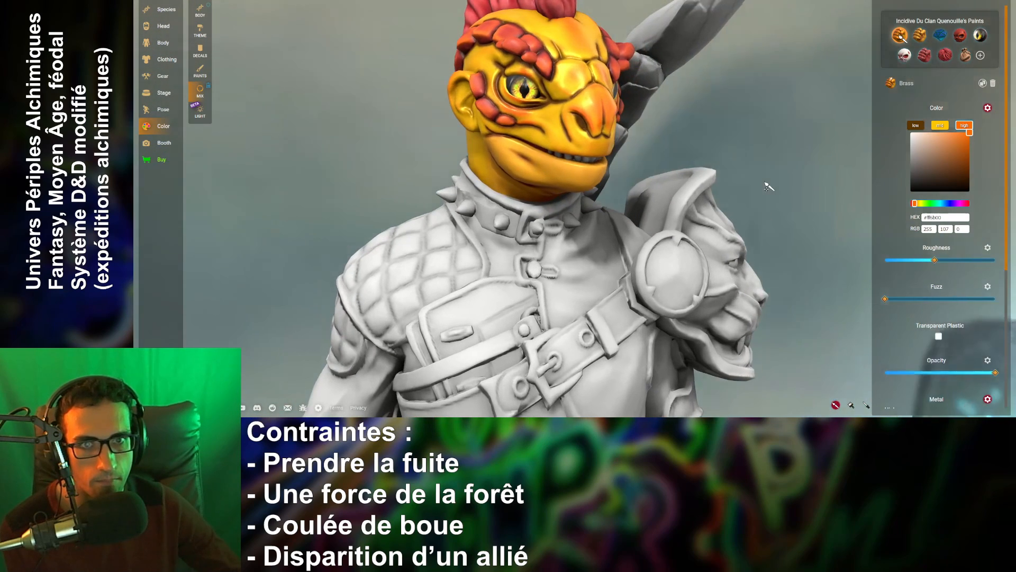
- Change the Brass paint's high tone to pure red, RGB 255, 0, 0, and inspect the face and whole body
left_click_drag(928, 201, 977, 207)
scroll(820, 199, "down", 5)
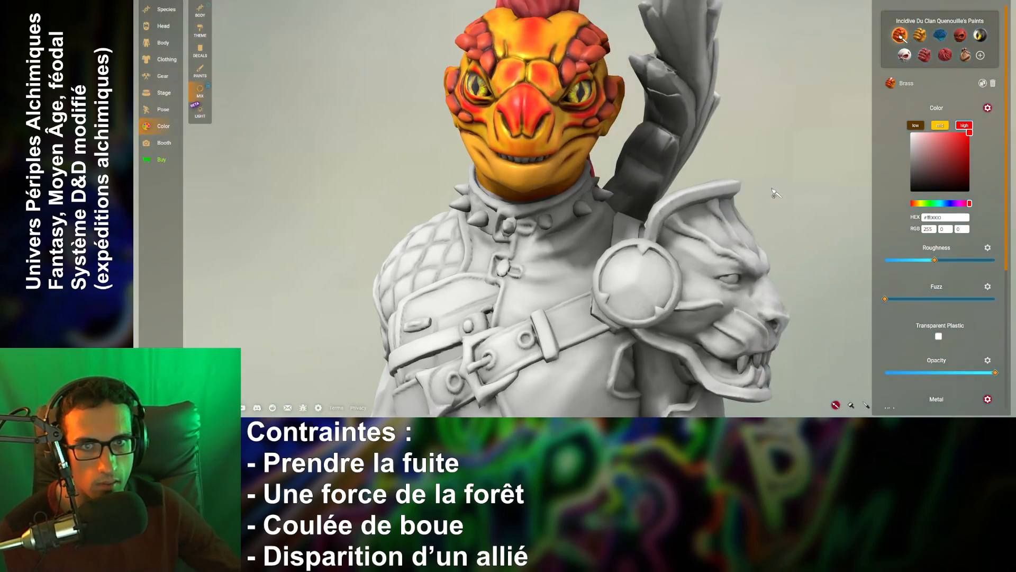
scroll(820, 199, "down", 2)
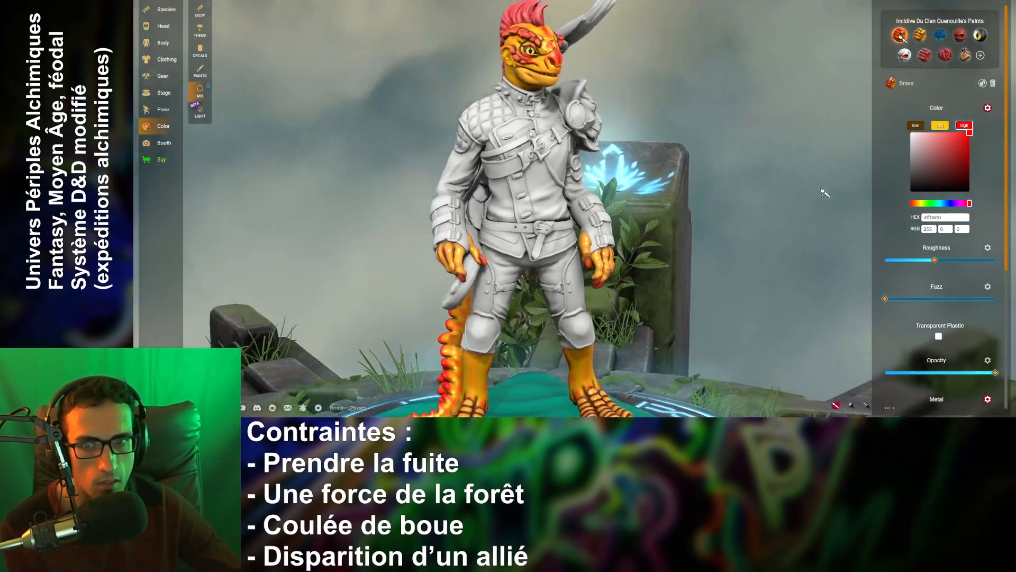
scroll(775, 163, "up", 6)
left_click_drag(774, 161, 700, 169)
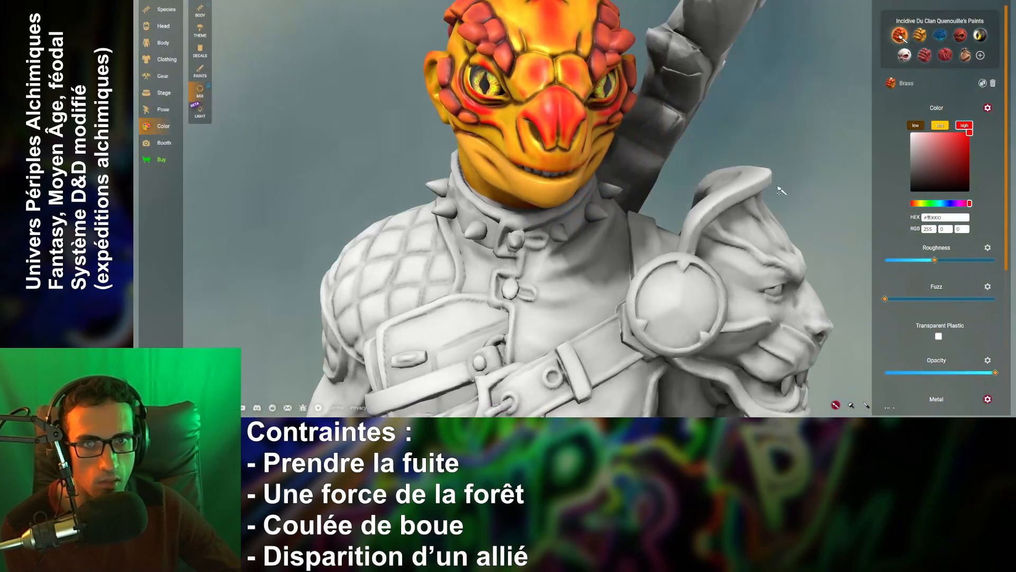
- Change the Brass paint's high tone to violet-blue, RGB 51, 0, 255, and check it on the face
mouse_move(969, 209)
left_mouse_down()
mouse_move(934, 206)
mouse_move(952, 207)
left_mouse_up()
scroll(781, 217, "down", 3)
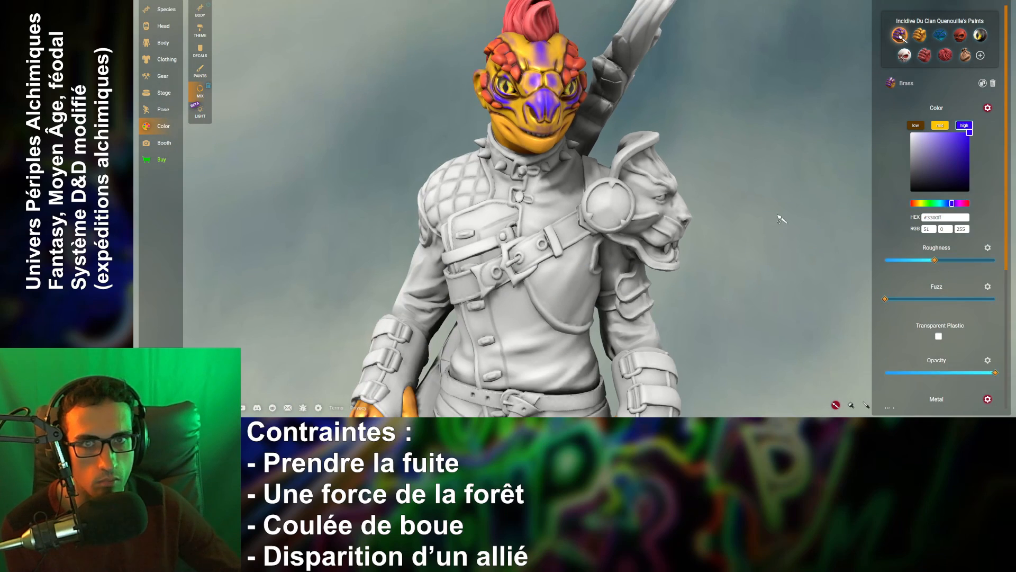
left_click_drag(782, 218, 829, 188)
scroll(829, 188, "up", 5)
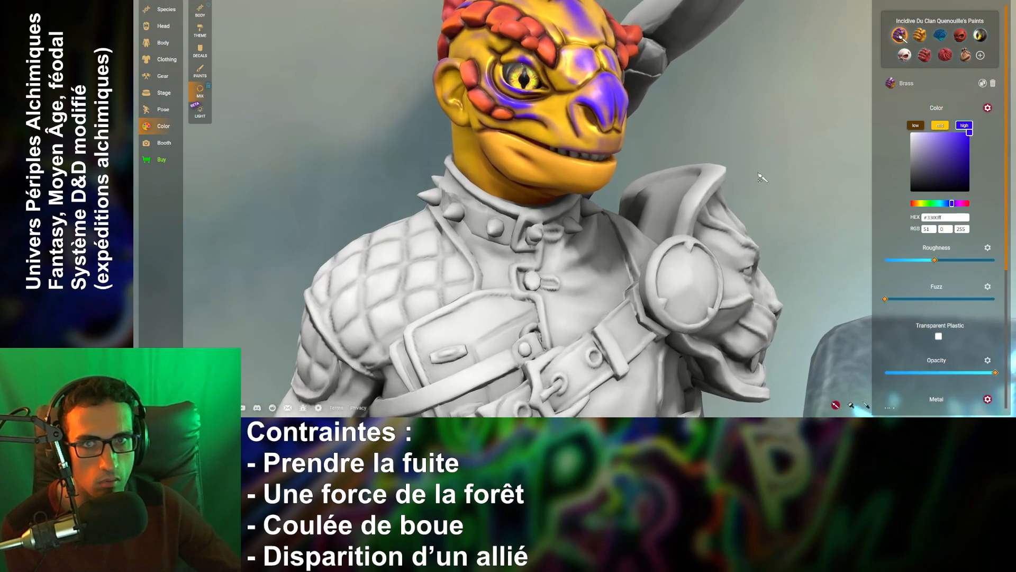
- Try black, RGB 0, 0, 0, as the Brass paint's mid tone and undo the change
left_click(941, 127)
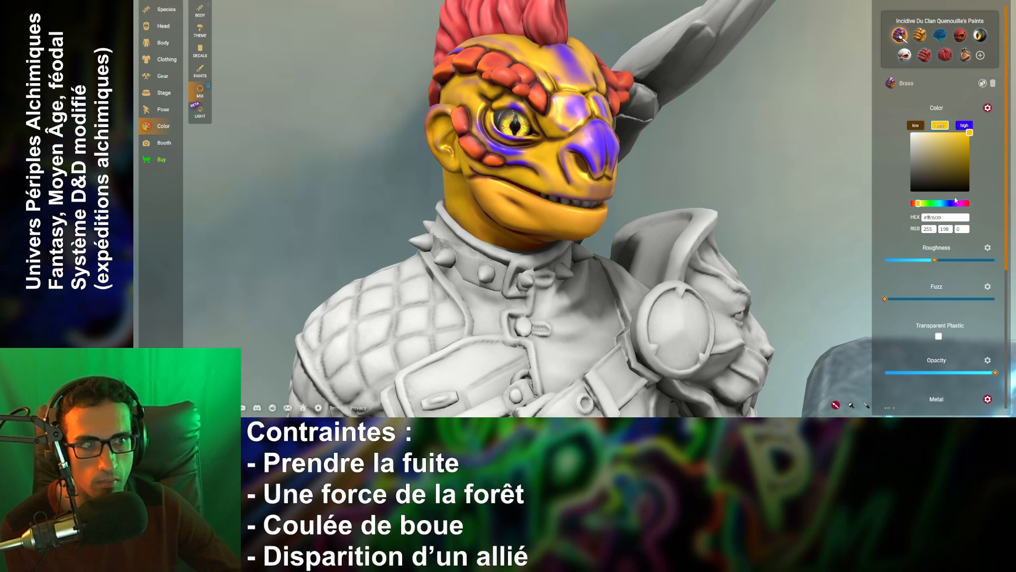
mouse_move(969, 137)
left_mouse_down()
mouse_move(945, 159)
mouse_move(937, 139)
mouse_move(883, 121)
left_mouse_up()
left_click_drag(983, 133, 999, 220)
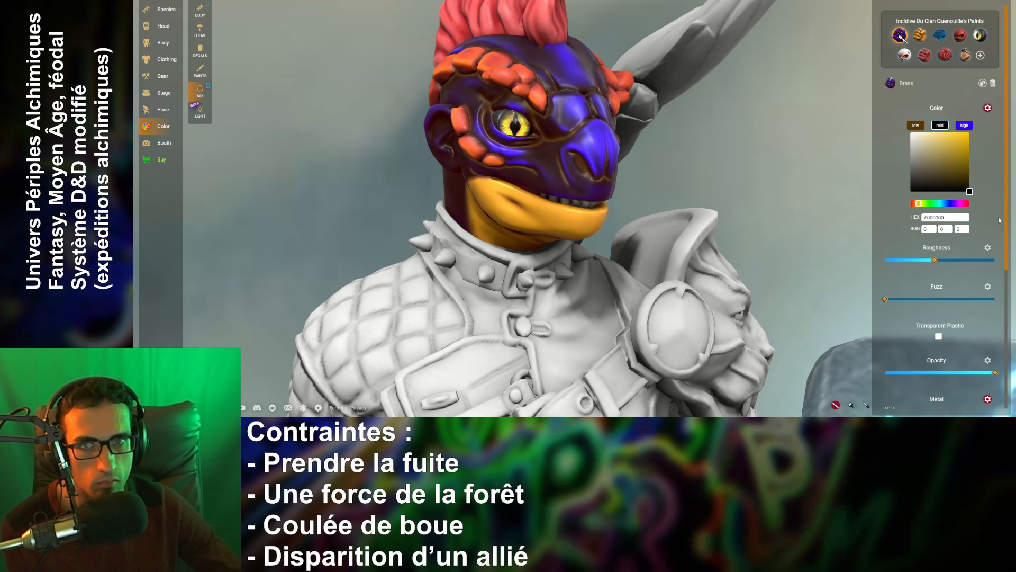
key("ctrl+z")
key("ctrl+z")
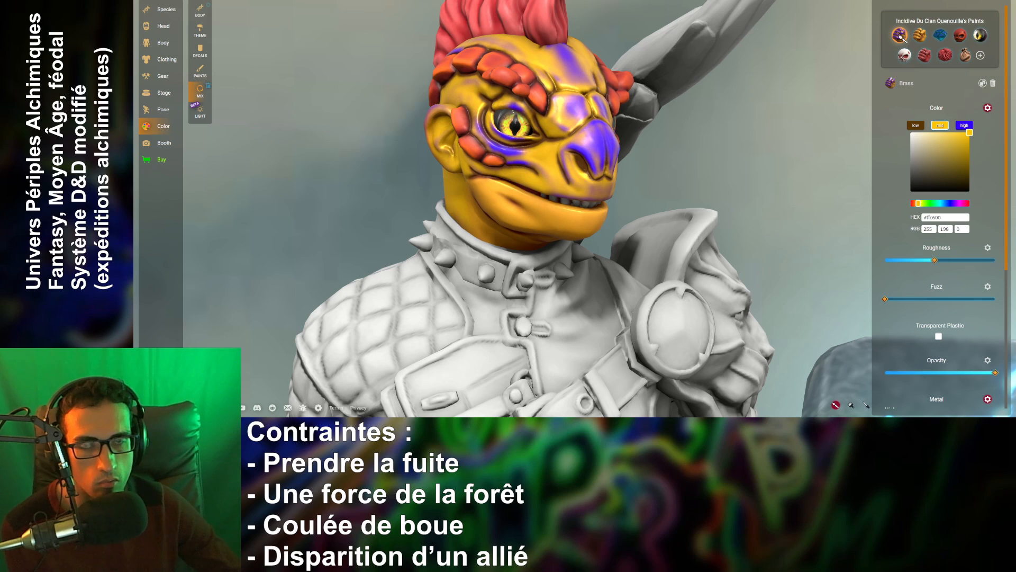
- Set the Brass paint's mid tone to RGB 255, 184, 0 and its low tone to brown, RGB 114, 68, 0
mouse_move(919, 201)
left_mouse_down()
mouse_move(984, 202)
mouse_move(919, 207)
left_mouse_up()
left_click_drag(839, 166, 883, 150)
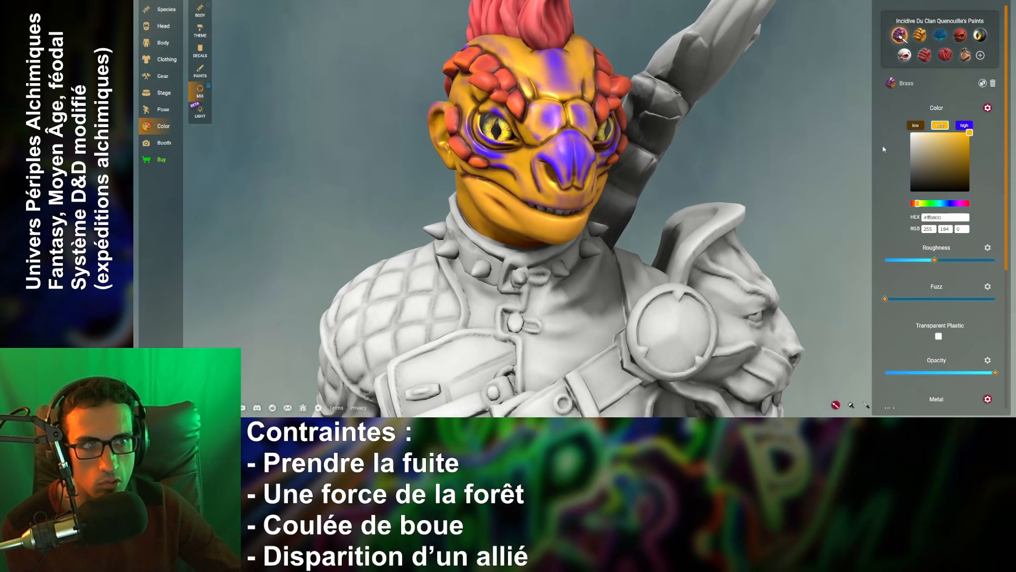
left_click(916, 125)
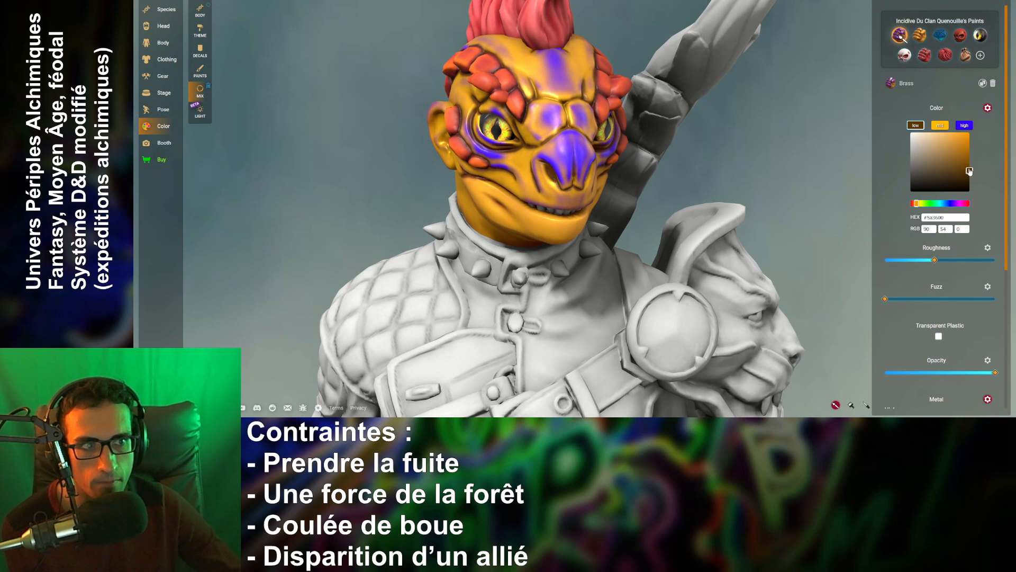
left_click_drag(953, 172, 997, 170)
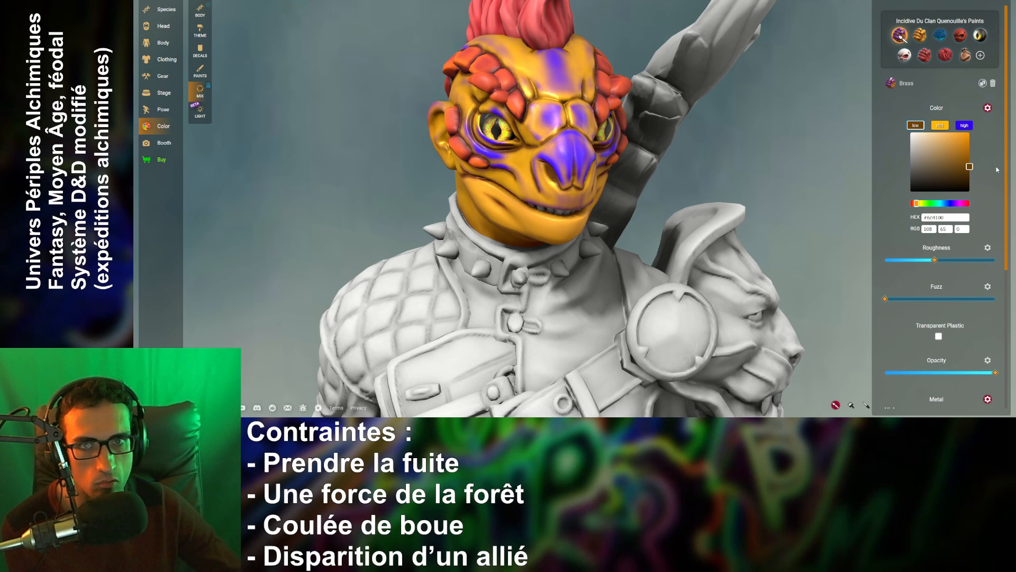
mouse_move(970, 168)
left_mouse_down()
mouse_move(973, 195)
mouse_move(979, 170)
left_mouse_up()
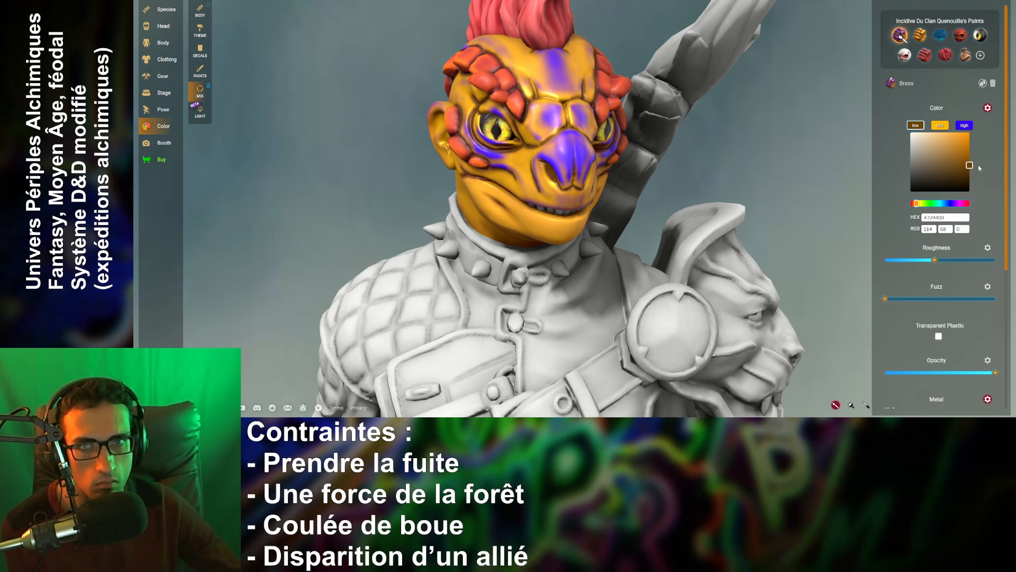
scroll(824, 150, "down", 10)
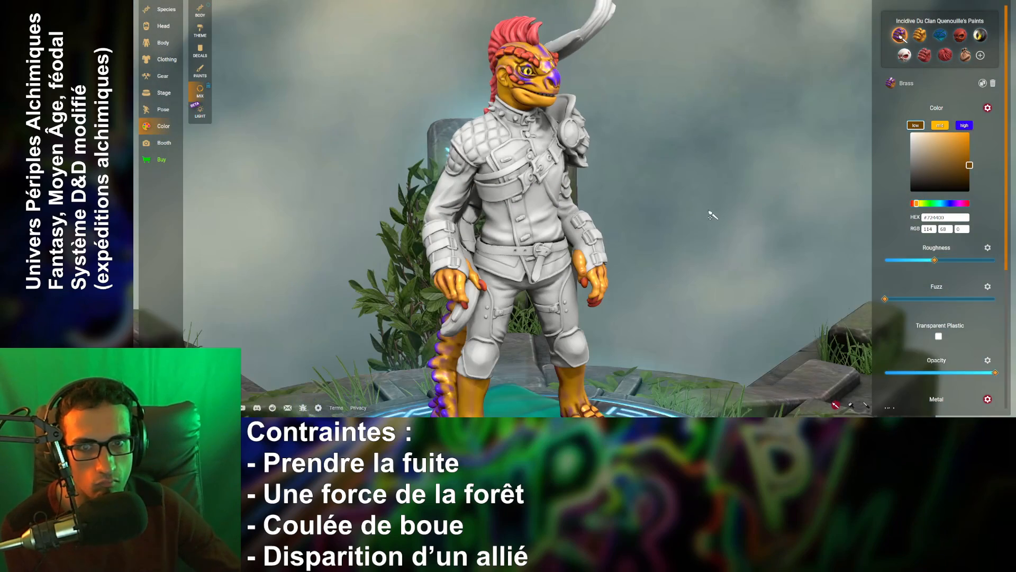
scroll(712, 214, "down", 8)
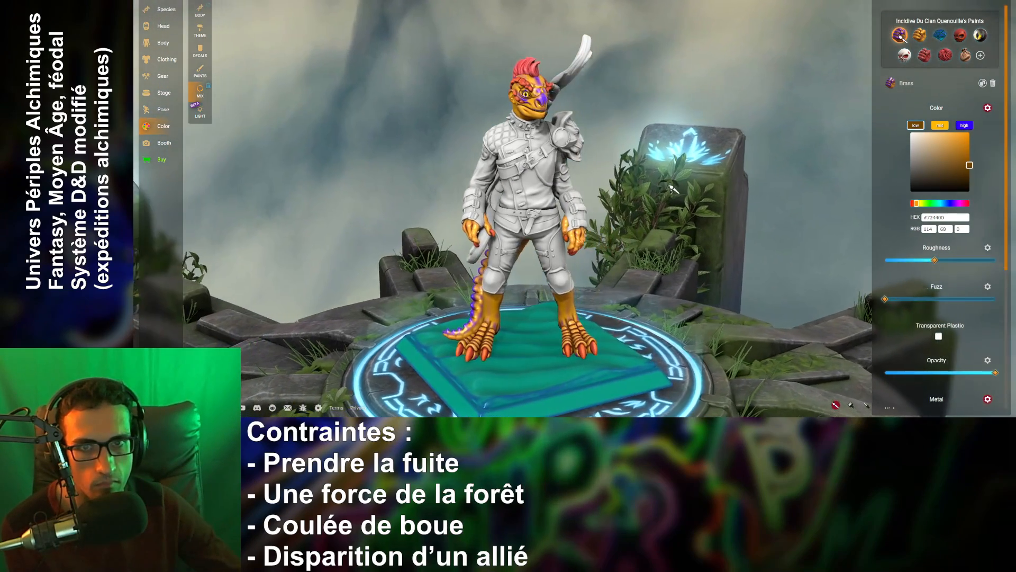
- Try pure red, RGB 255, 0, 0, as the Brass paint's high tone and check it on the face
left_click(964, 125)
scroll(719, 164, "up", 5)
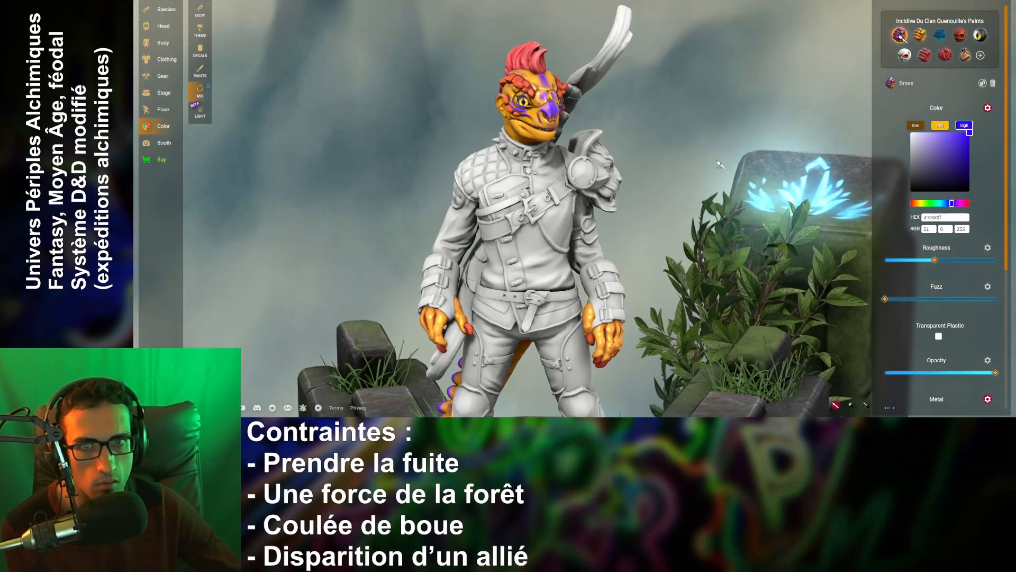
scroll(719, 164, "up", 8)
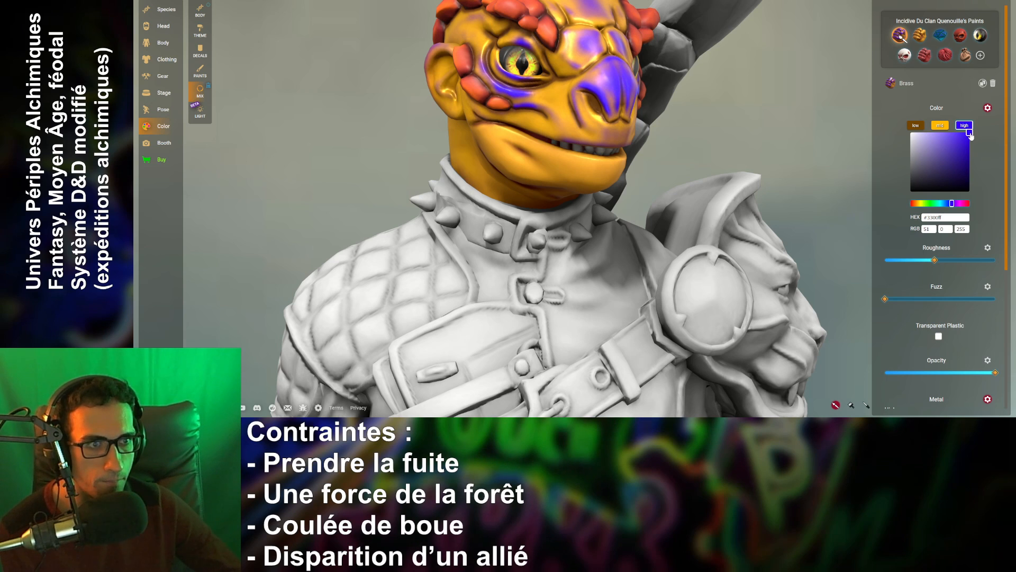
left_click_drag(955, 206, 984, 204)
scroll(805, 135, "down", 5)
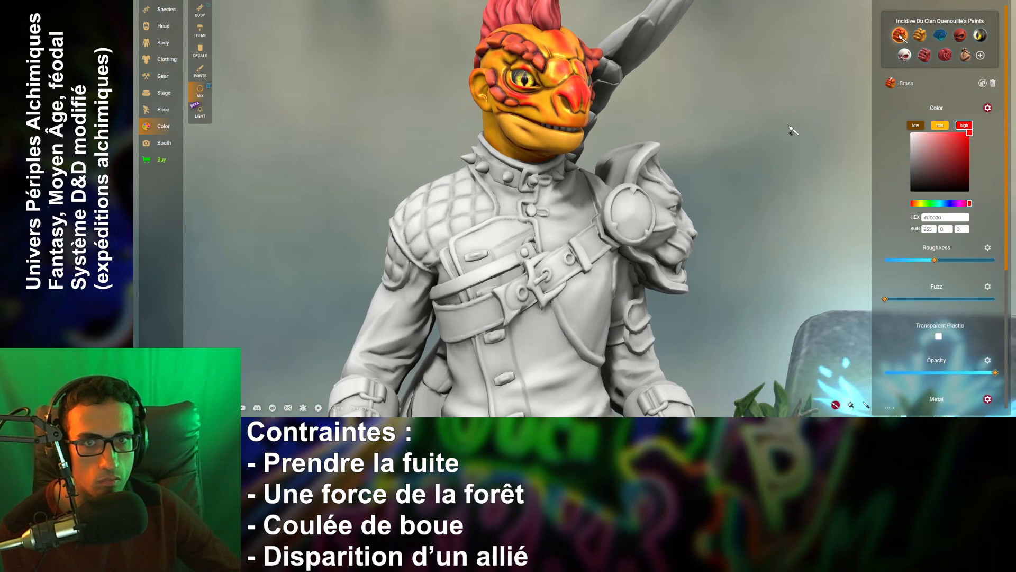
left_click_drag(793, 130, 760, 130)
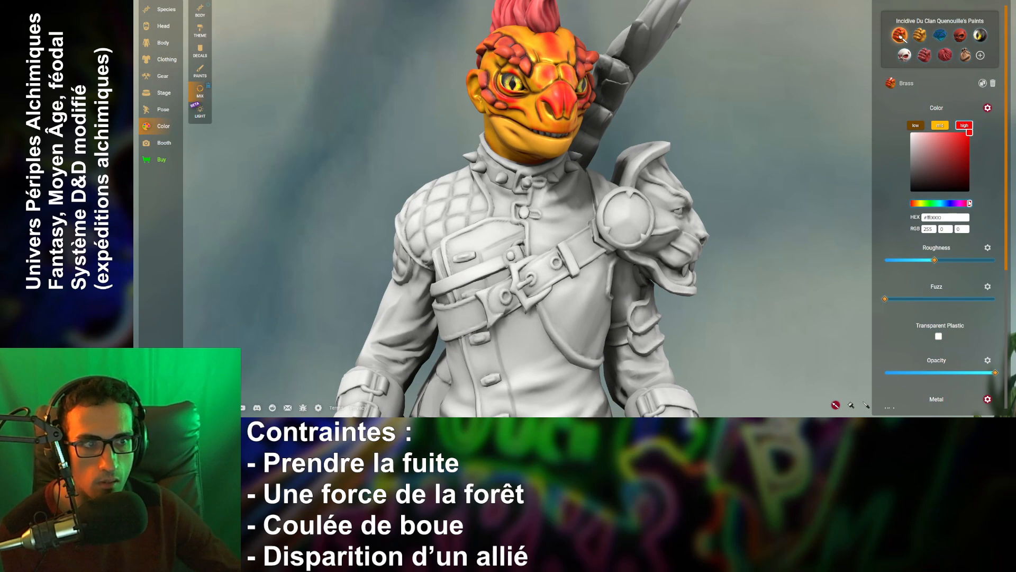
- Set the Brass paint's high tone to orange, RGB 255, 107, 0, and check it on the body
left_click_drag(970, 204, 915, 207)
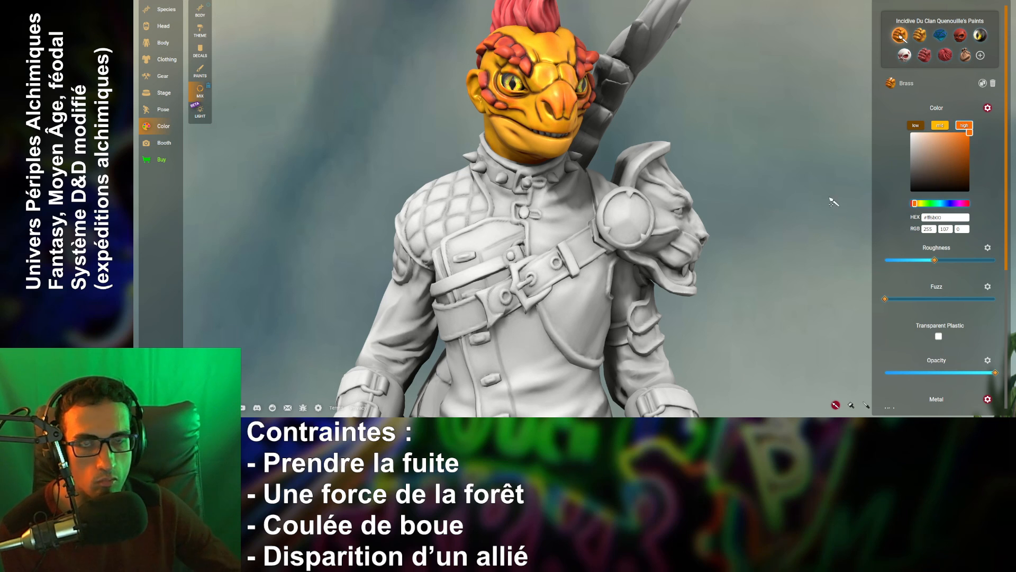
scroll(834, 203, "down", 5)
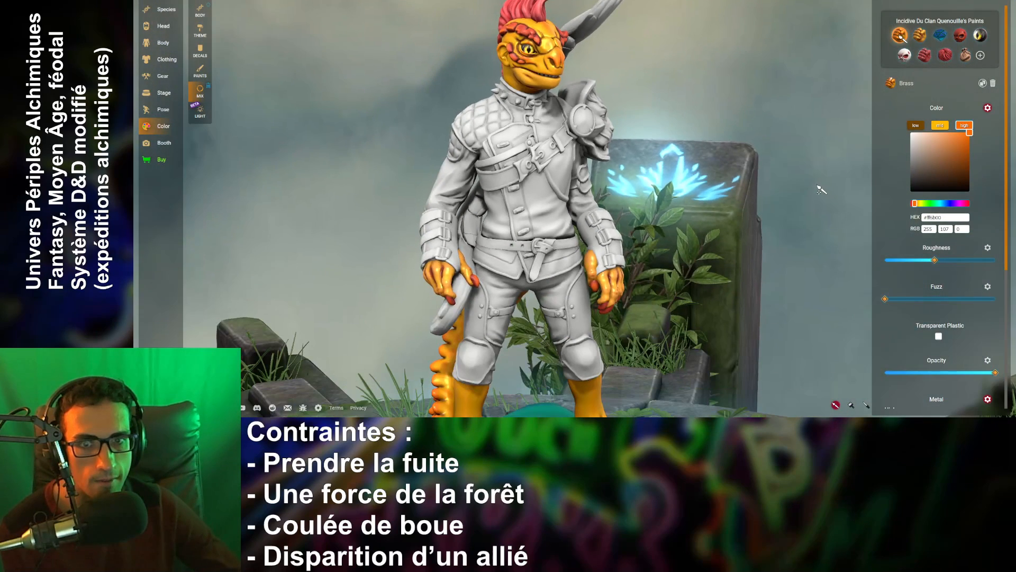
scroll(818, 191, "up", 3)
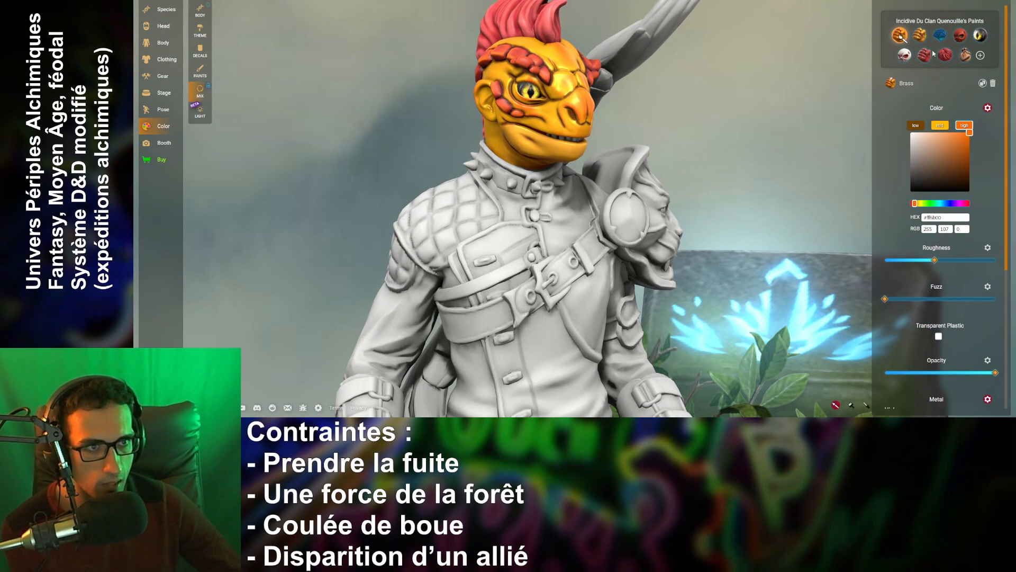
- Darken the Gold paint's high tone to RGB 198, 133, 56, then shift it to a brighter, more saturated orange and return to Brass
left_click(945, 55)
scroll(811, 185, "down", 1)
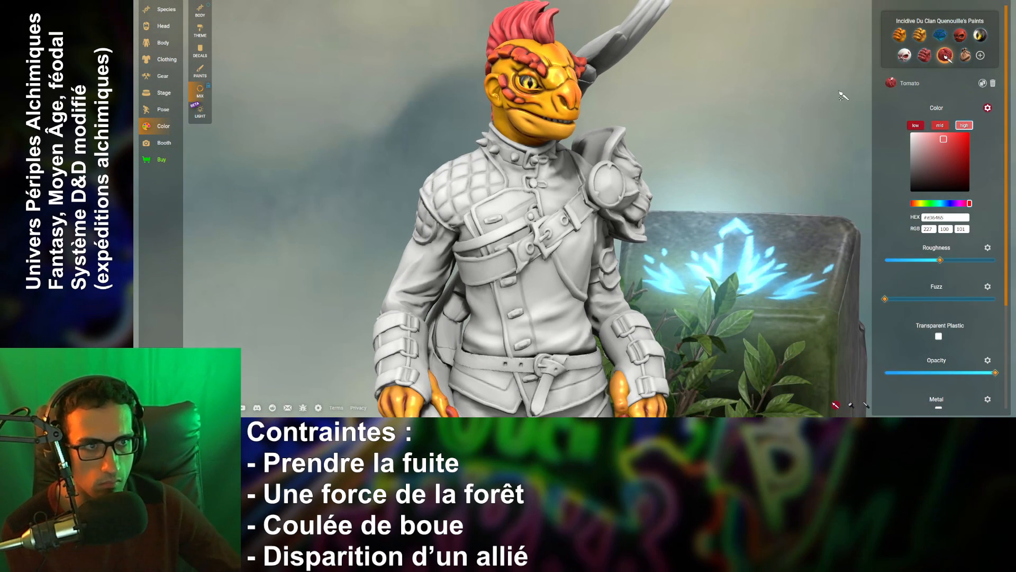
left_click(925, 36)
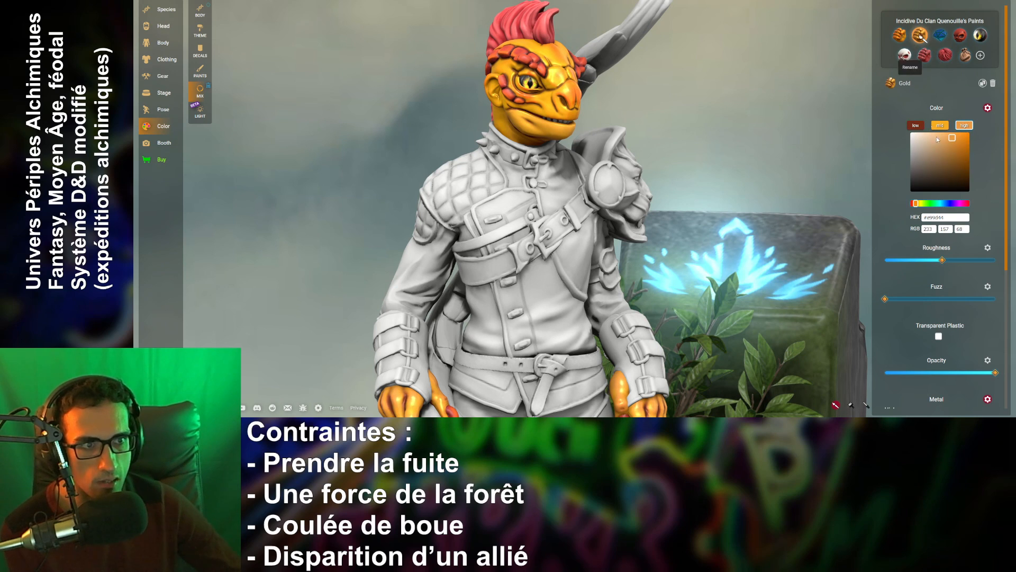
mouse_move(953, 142)
left_mouse_down()
mouse_move(953, 163)
mouse_move(953, 149)
left_mouse_up()
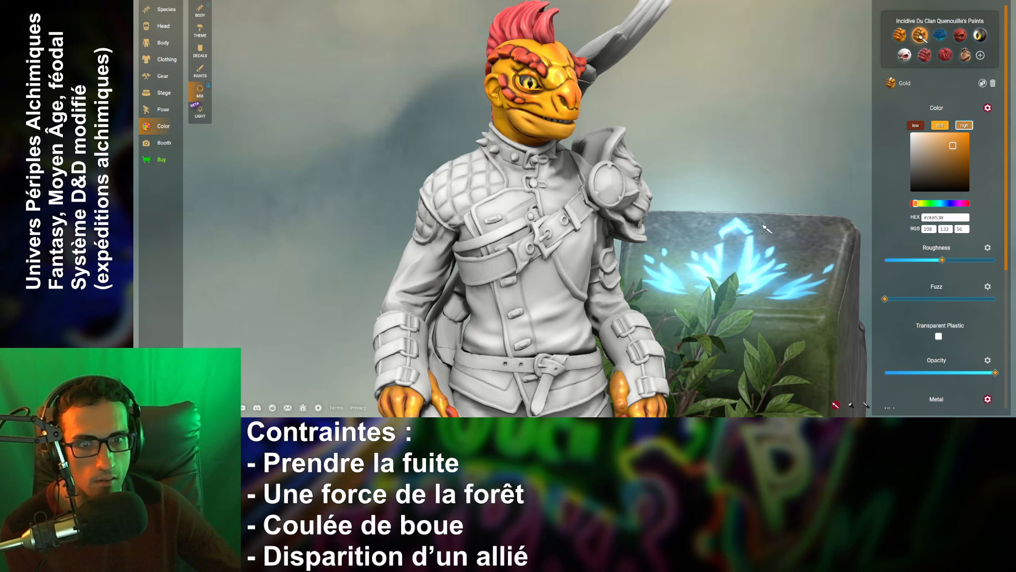
scroll(718, 213, "down", 3)
left_click_drag(718, 213, 817, 202)
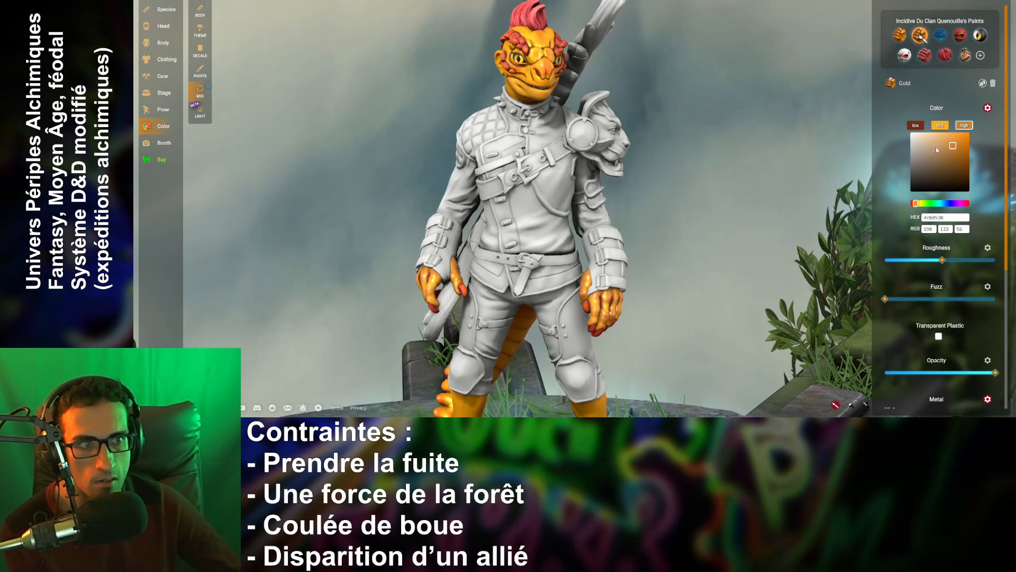
left_click_drag(953, 147, 958, 142)
left_click(899, 36)
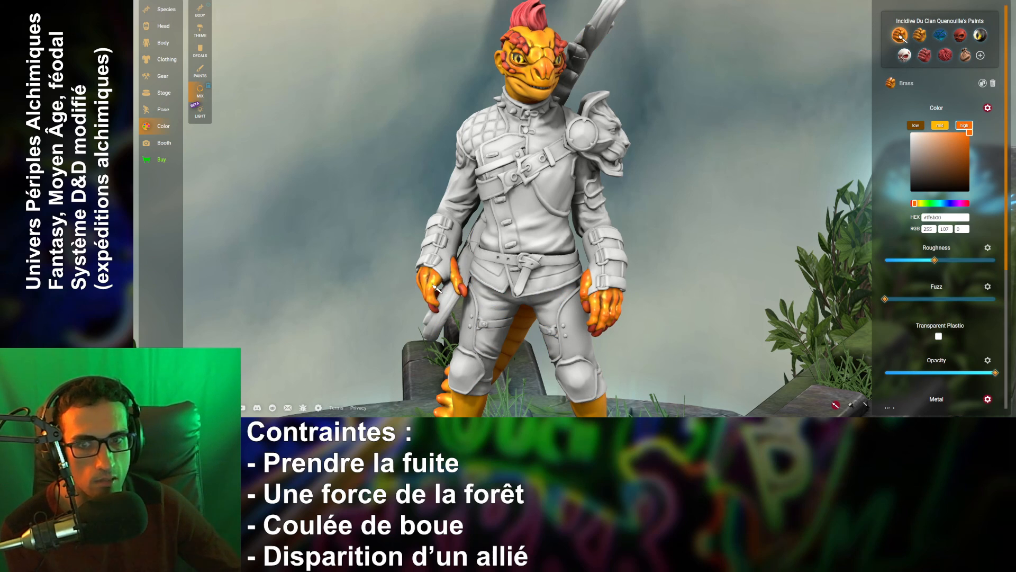
- Examine the orange and gold skin colours on the feet, tail, back and face from several angles
scroll(636, 315, "down", 4)
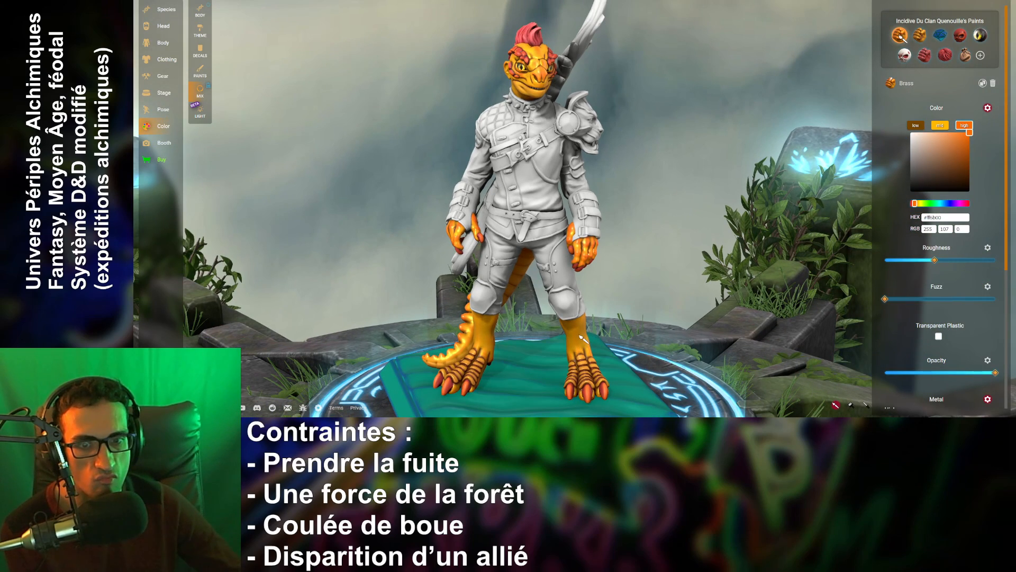
left_click_drag(740, 215, 605, 374)
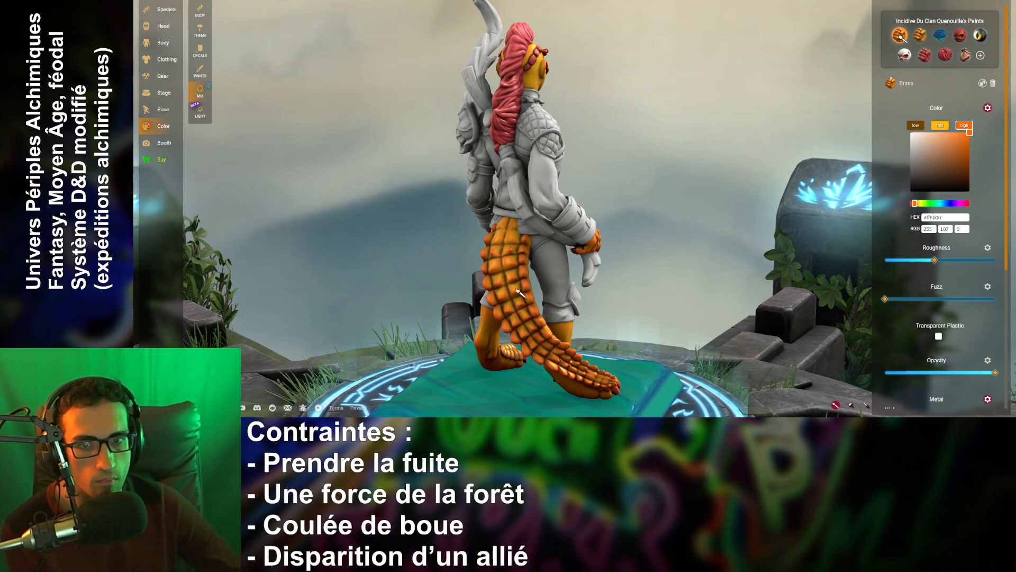
left_click_drag(689, 175, 580, 119)
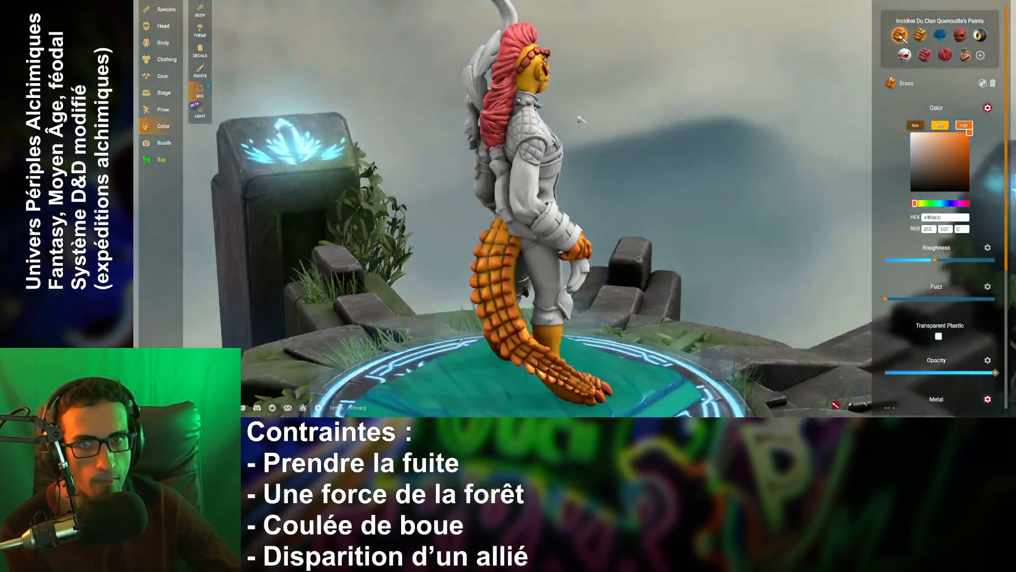
left_click_drag(744, 147, 546, 86)
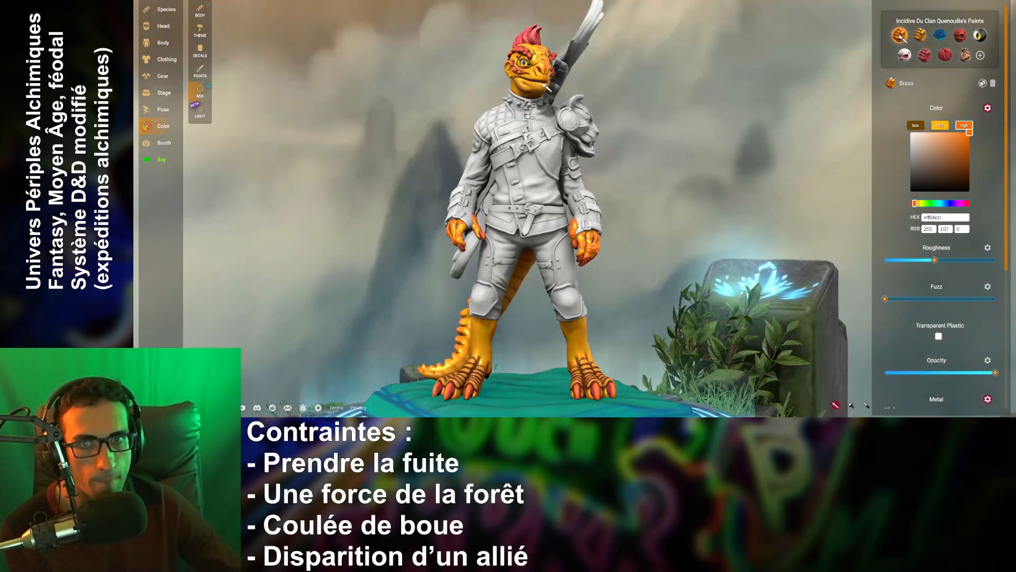
scroll(484, 113, "up", 5)
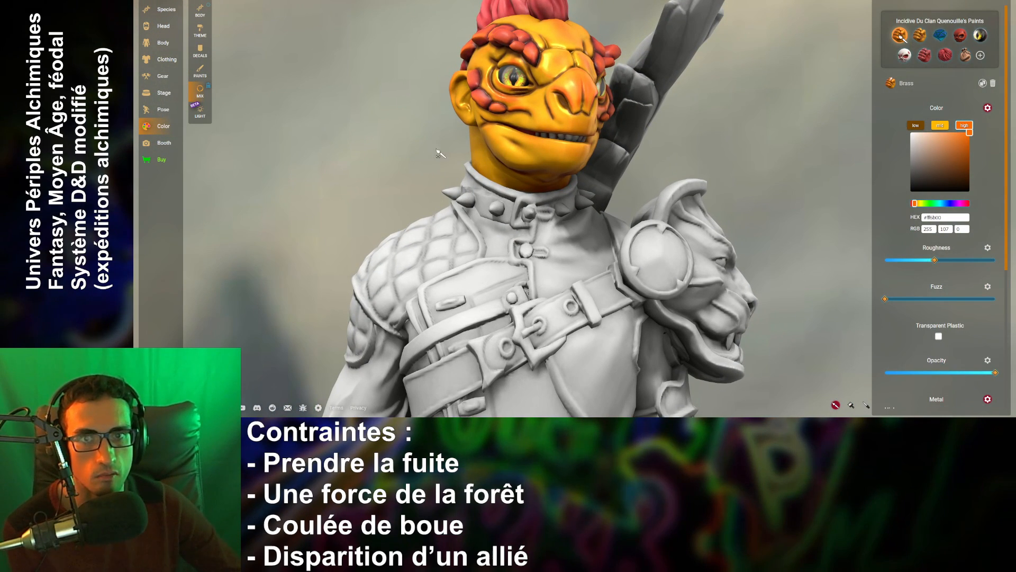
scroll(709, 185, "down", 6)
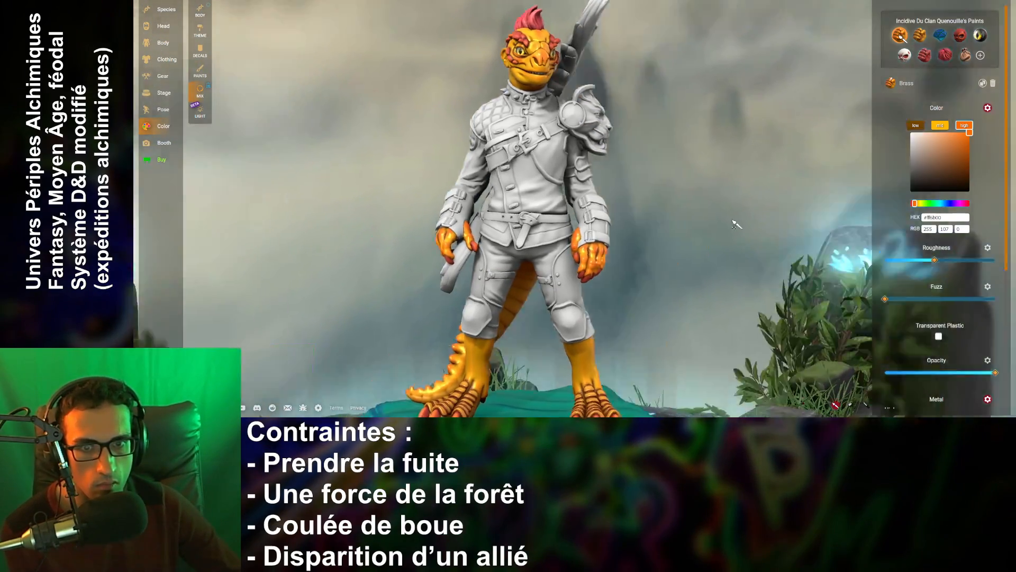
left_click_drag(736, 212, 741, 233)
scroll(771, 241, "up", 5)
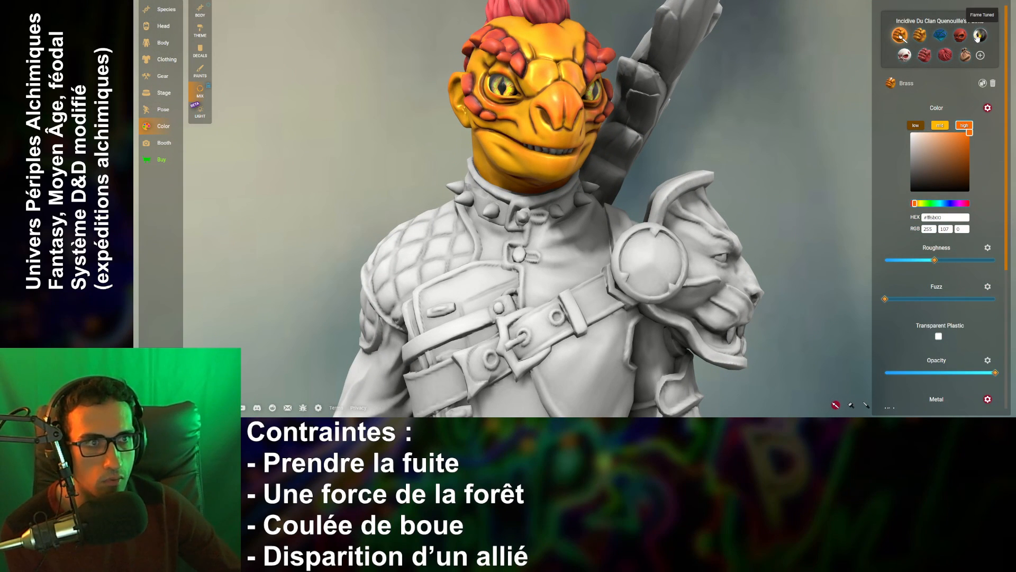
- Turn off the separate low, mid and high tones for the Gums paint and lighten its colour to a paler red
left_click(925, 54)
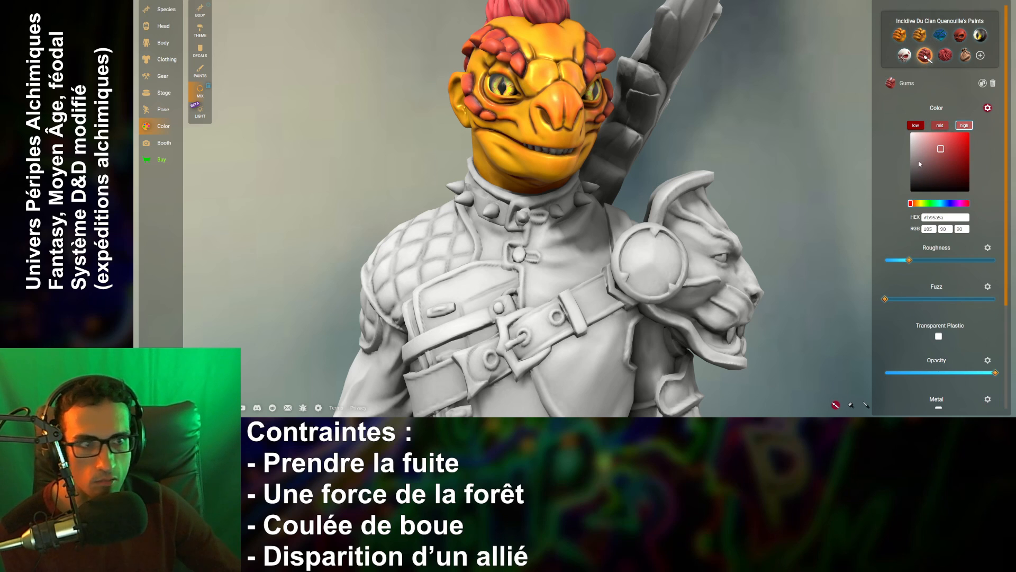
left_click(988, 109)
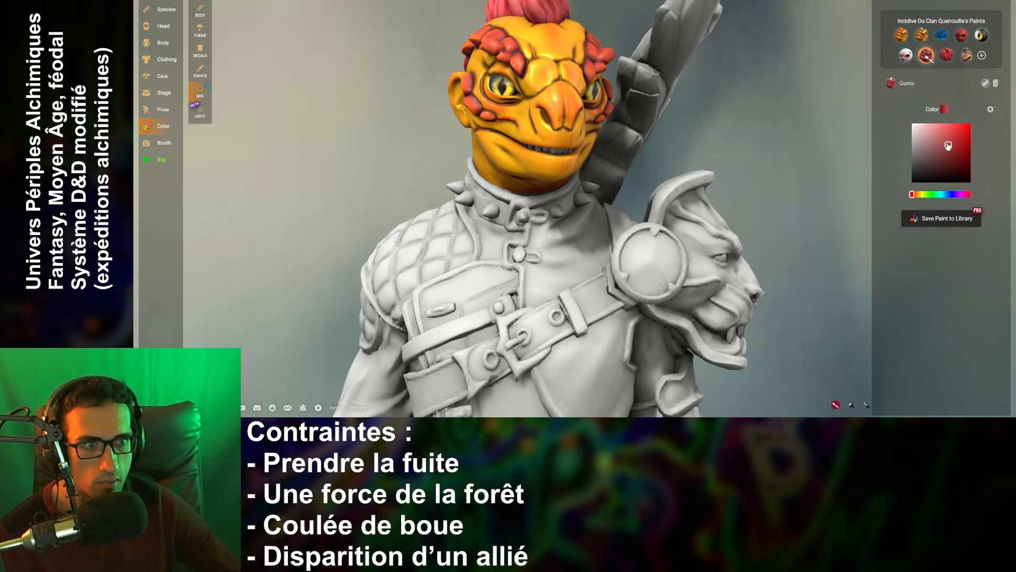
mouse_move(970, 138)
left_mouse_down()
mouse_move(965, 126)
mouse_move(941, 180)
mouse_move(974, 182)
mouse_move(863, 128)
mouse_move(974, 120)
mouse_move(968, 163)
mouse_move(938, 140)
left_mouse_up()
scroll(691, 356, "down", 5)
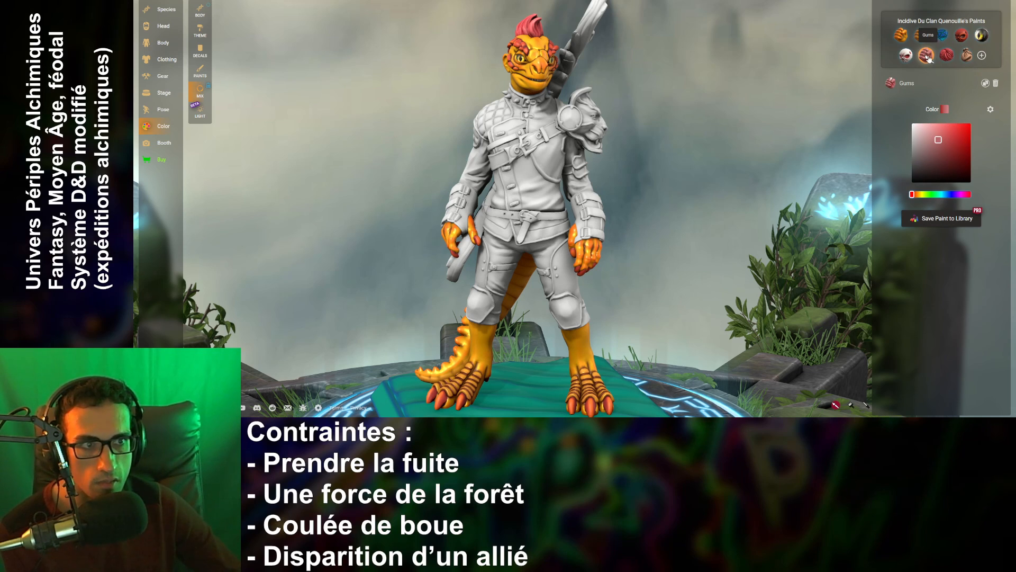
- Delete the Gums and Gold paints from the miniature's palette, then select the Demon Red paint
left_click(996, 83)
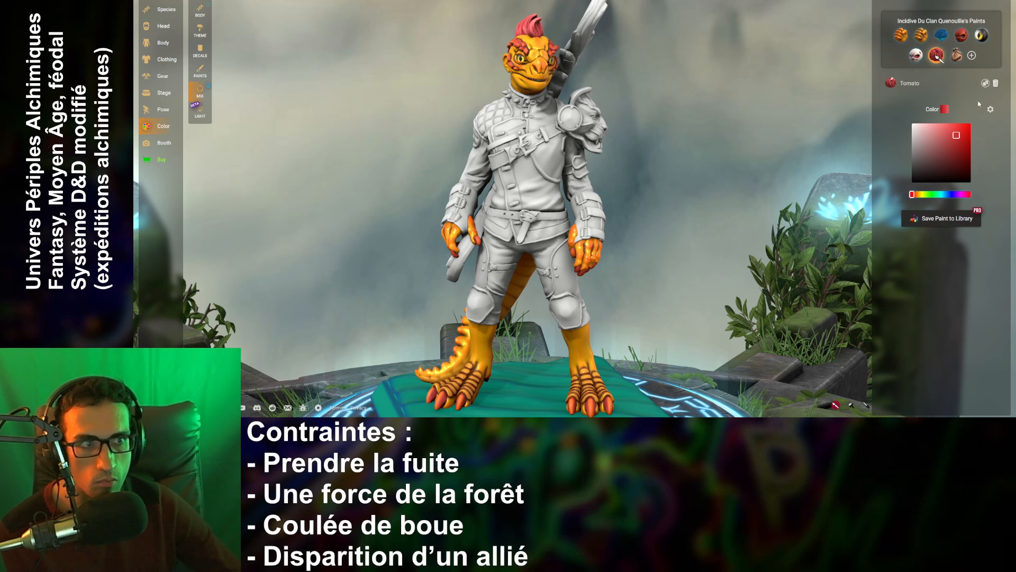
left_click(921, 35)
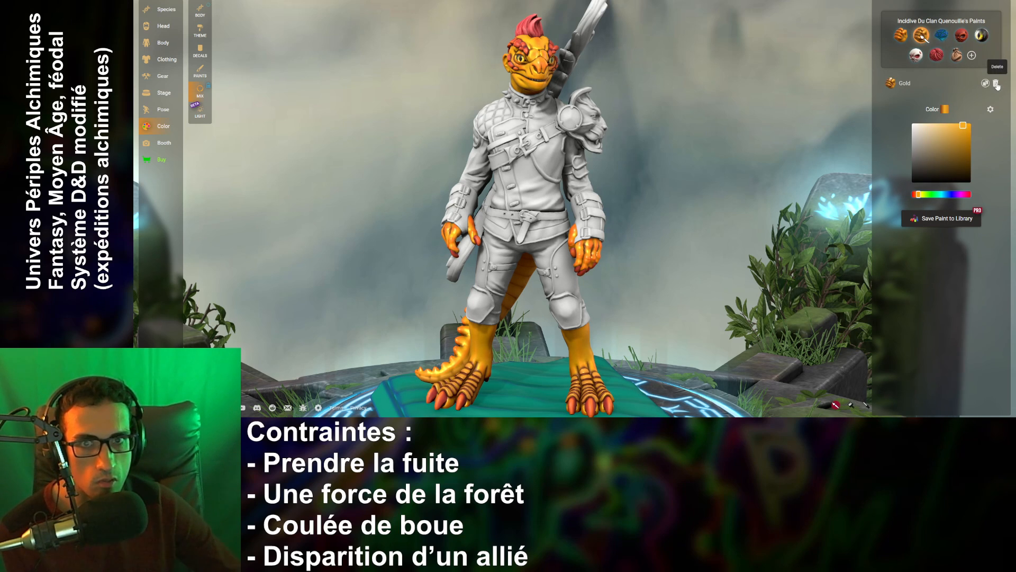
left_click(996, 83)
left_click(901, 35)
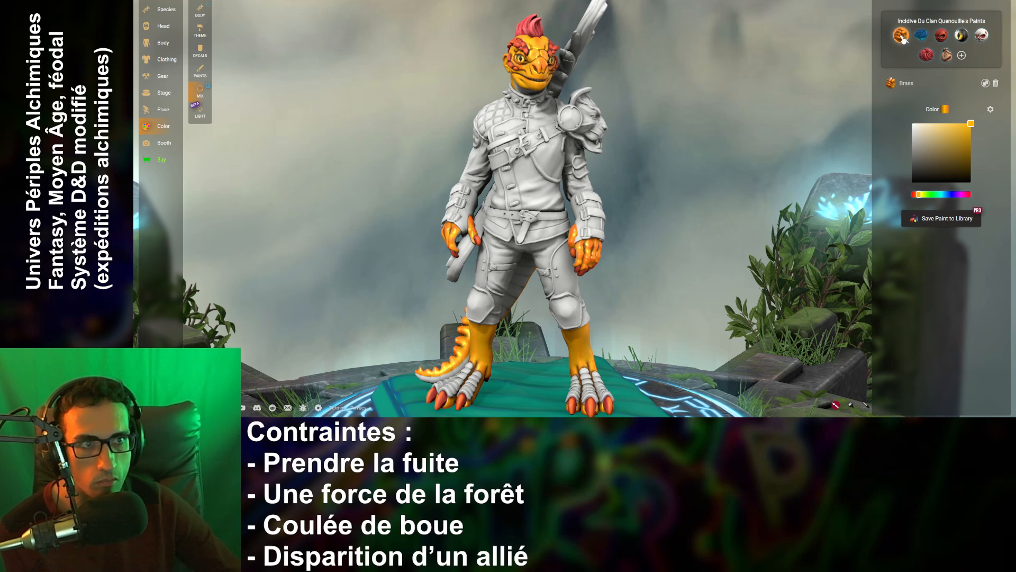
left_click(941, 35)
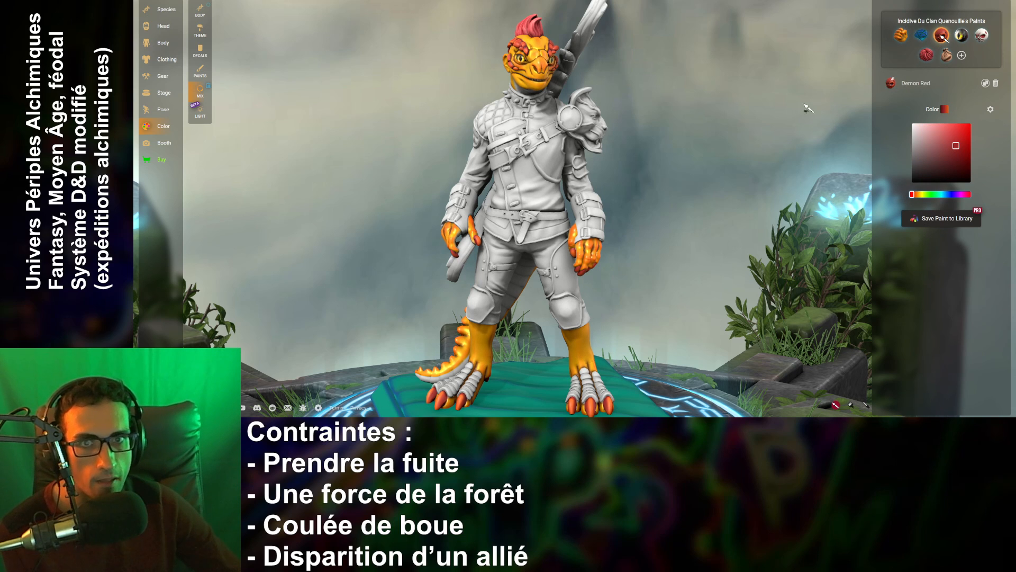
- Darken the Demon Red paint's base colour, compare it on the brow scales, then brighten it to pure red, RGB 255, 0, 0
left_click_drag(751, 99, 733, 112)
scroll(733, 112, "up", 5)
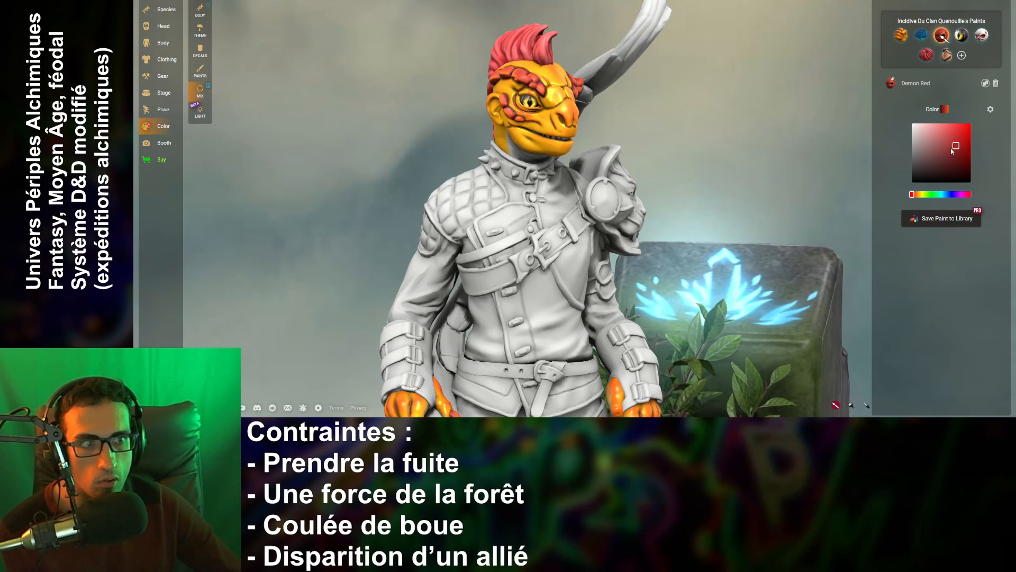
mouse_move(971, 125)
left_mouse_down()
mouse_move(980, 189)
mouse_move(984, 162)
left_mouse_up()
scroll(775, 211, "down", 5)
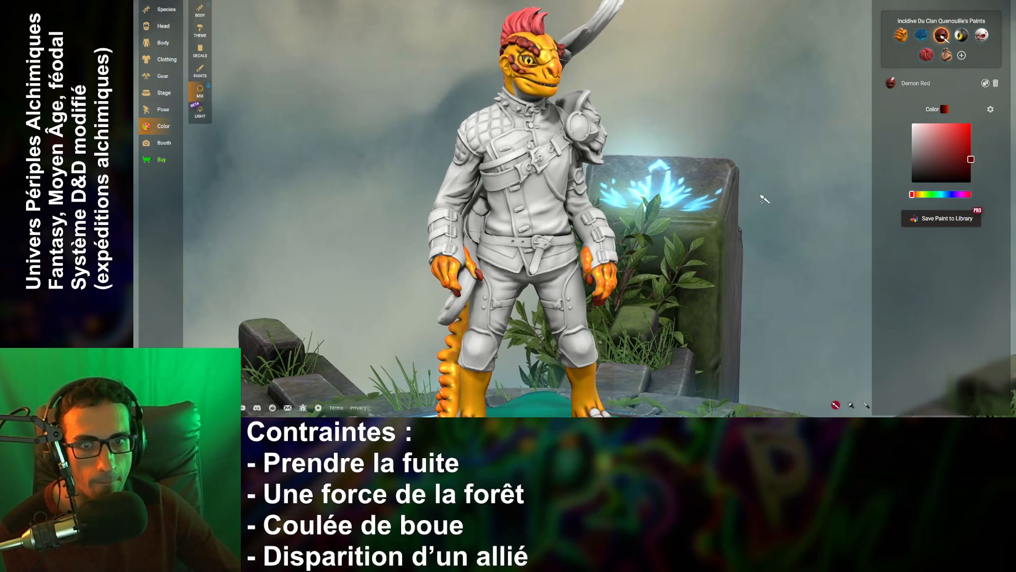
scroll(702, 90, "up", 5)
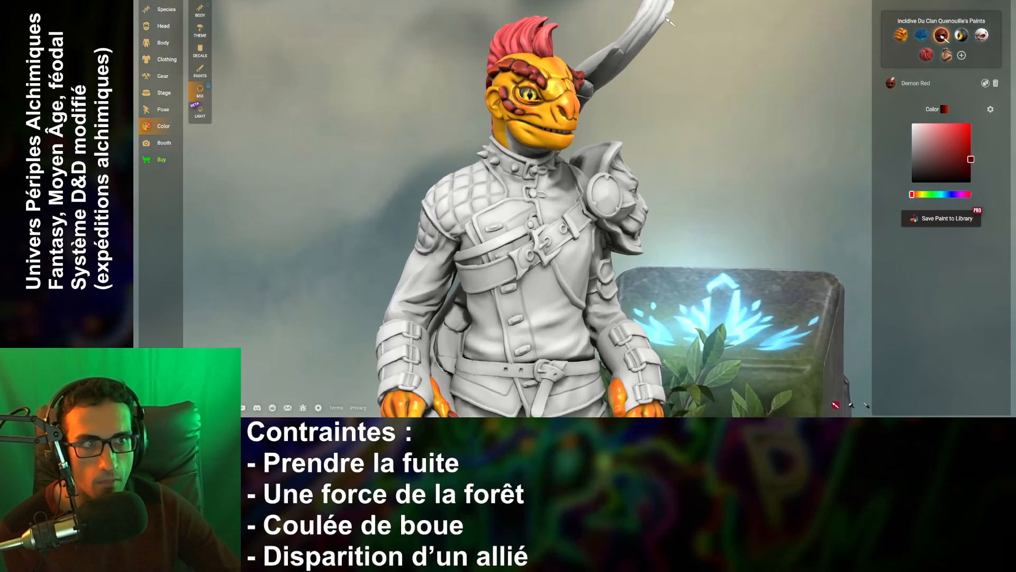
right_click_drag(702, 90, 752, 214)
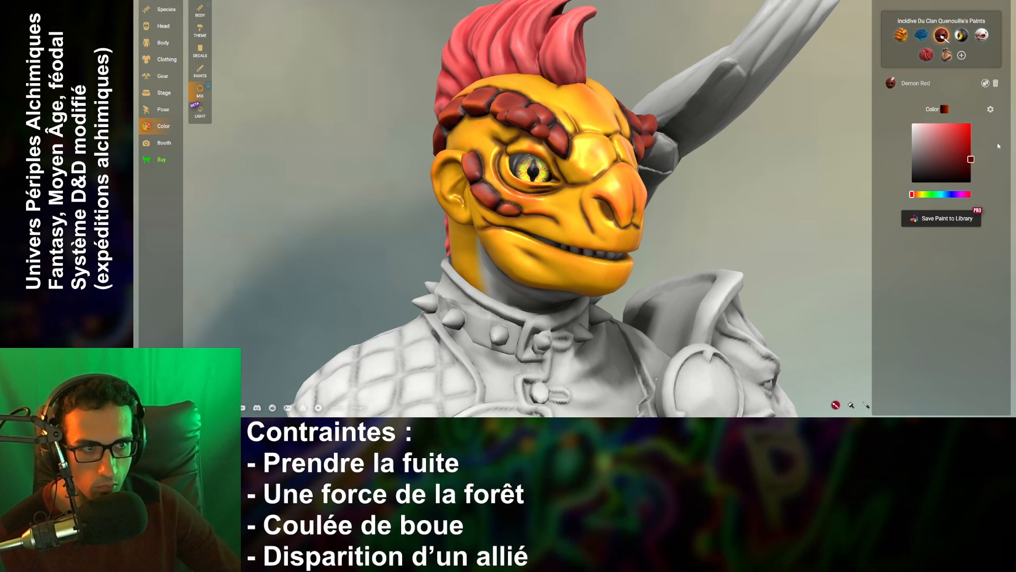
left_click_drag(978, 150, 972, 123)
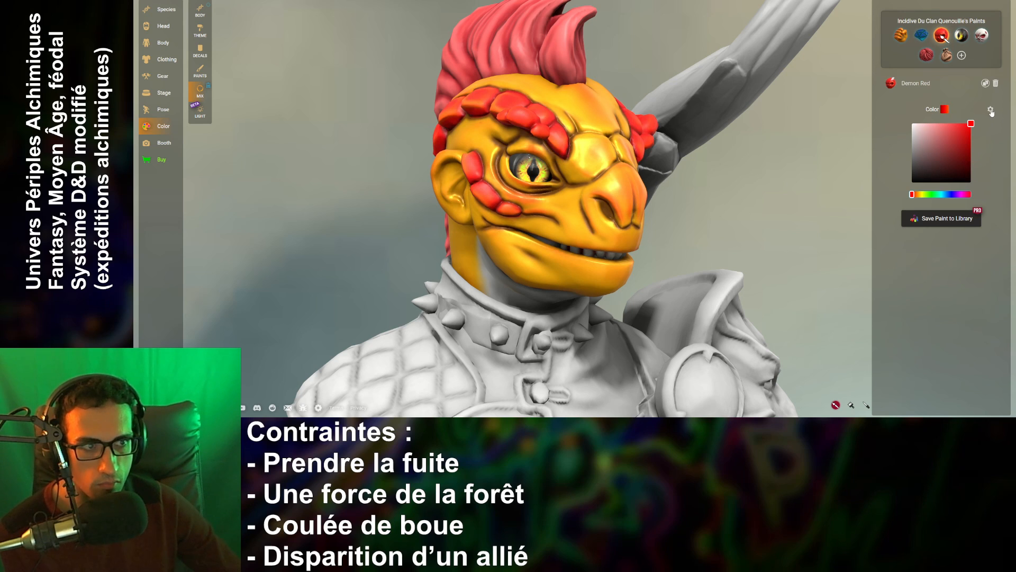
- Turn on separate tones for the Demon Red paint, setting low to RGB 74, 0, 0 and mid to RGB 159, 0, 0
left_click(989, 110)
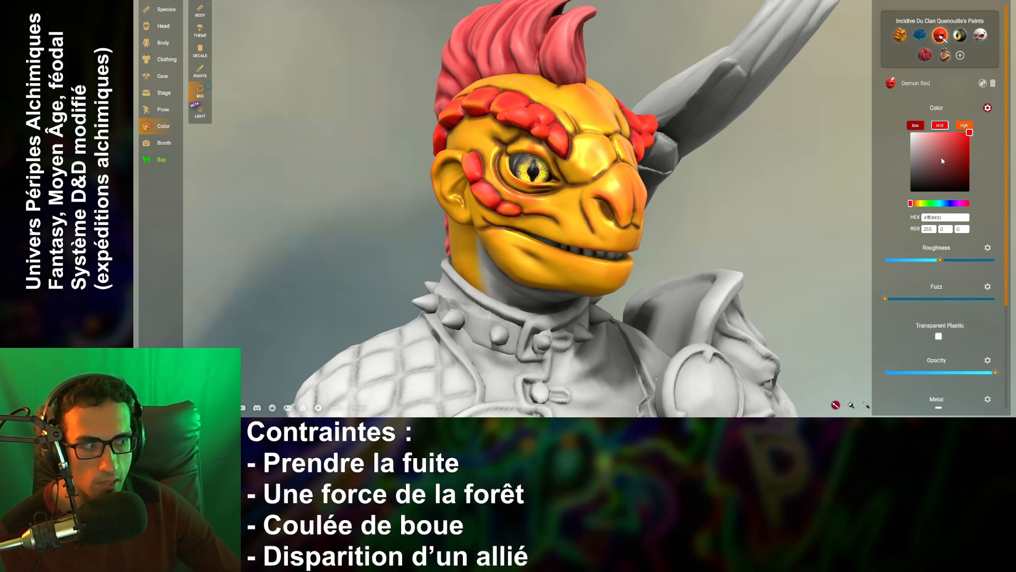
left_click(920, 127)
left_click(969, 153)
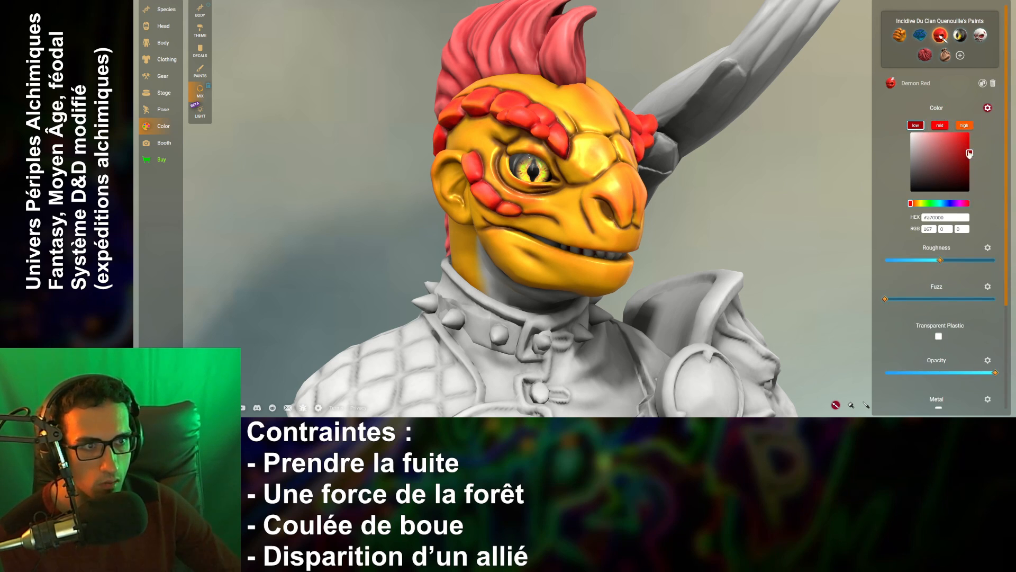
left_click_drag(980, 182, 981, 198)
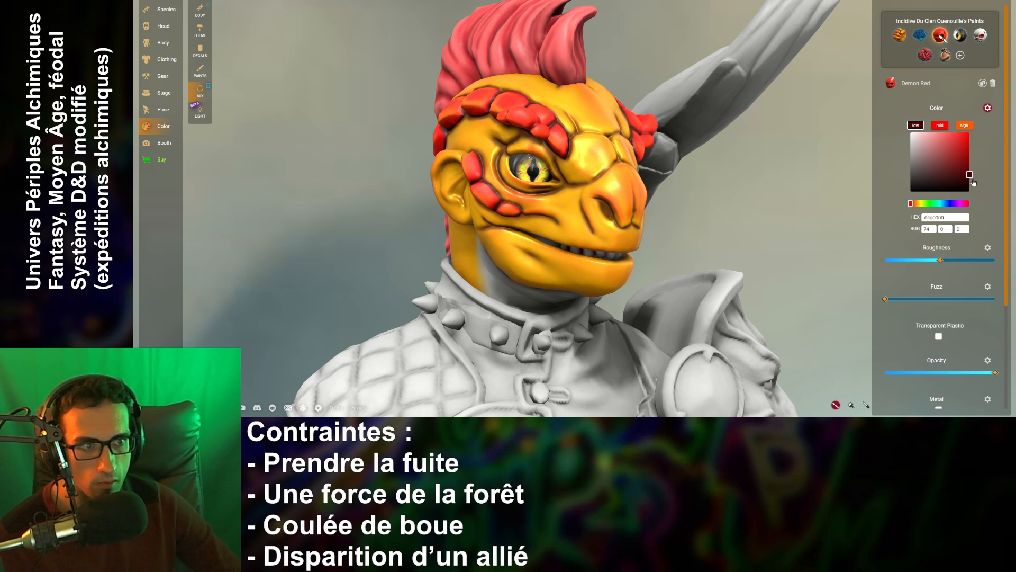
left_click(941, 126)
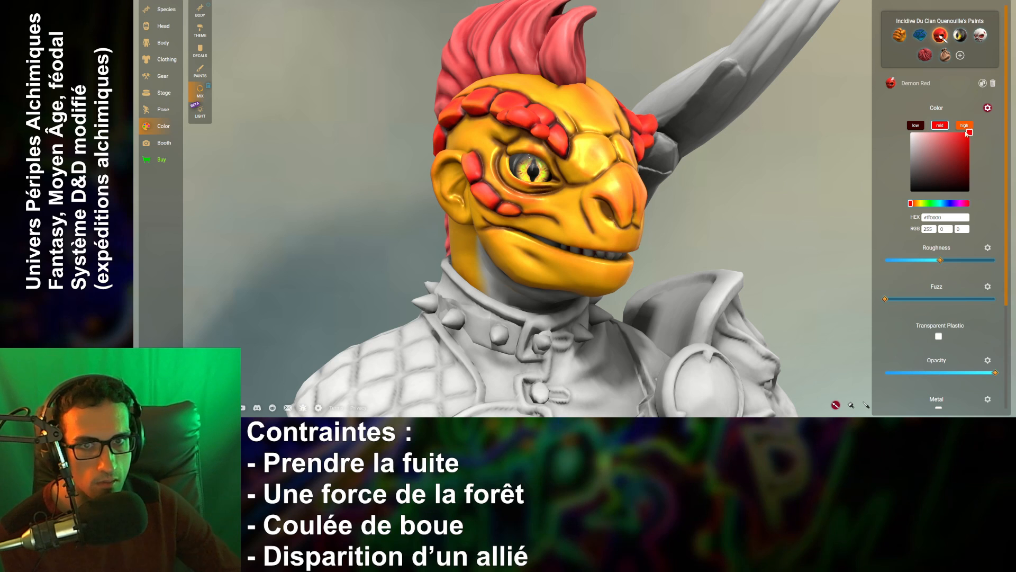
left_click(982, 155)
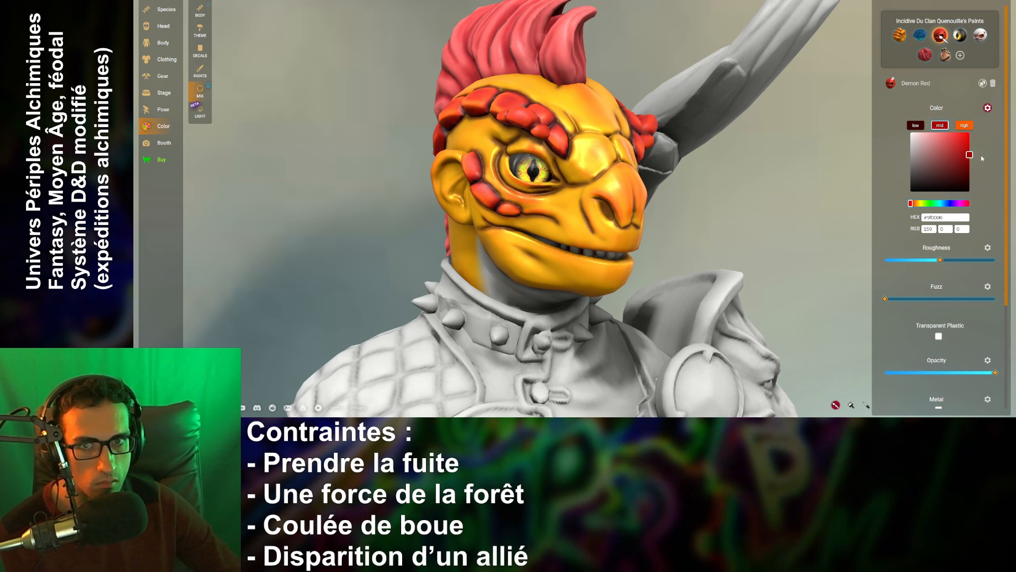
- Set the Demon Red paint's high tone to a saturated orange, RGB 210, 113, 0
left_click(964, 126)
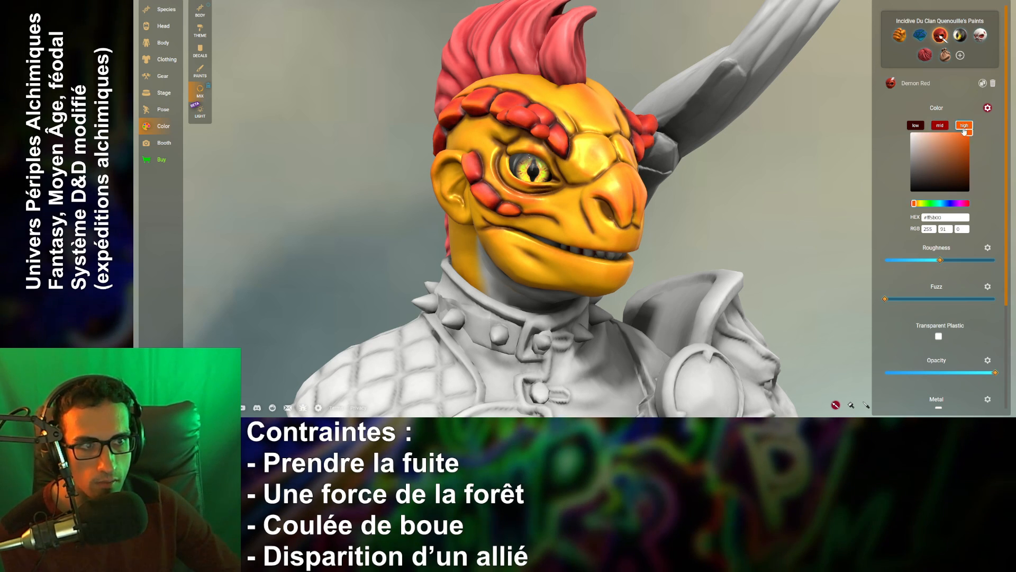
mouse_move(969, 136)
left_mouse_down()
mouse_move(924, 141)
mouse_move(943, 142)
mouse_move(935, 159)
mouse_move(963, 126)
mouse_move(937, 141)
mouse_move(953, 141)
left_mouse_up()
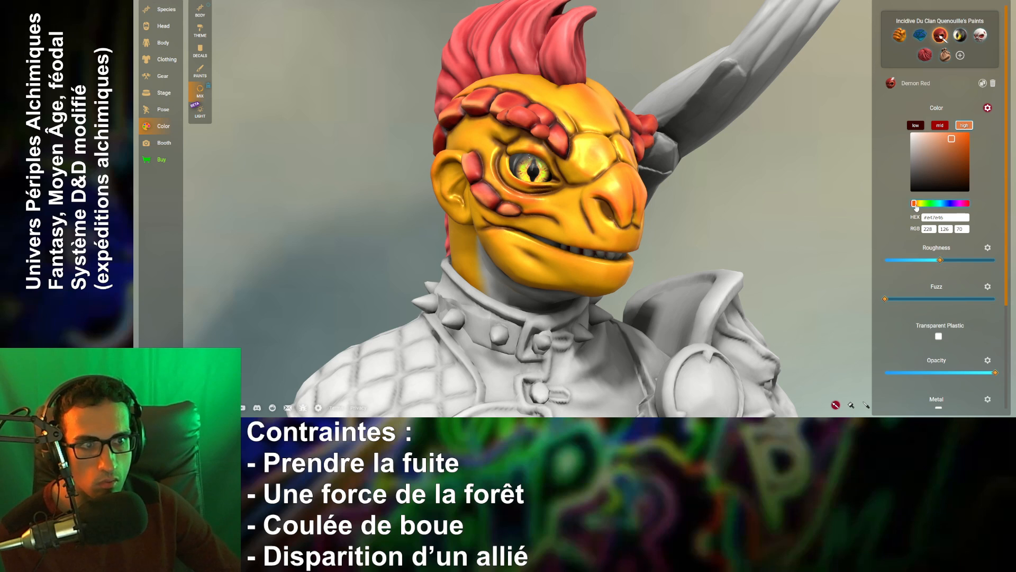
mouse_move(916, 206)
left_mouse_down()
mouse_move(970, 205)
mouse_move(901, 208)
mouse_move(918, 209)
left_mouse_up()
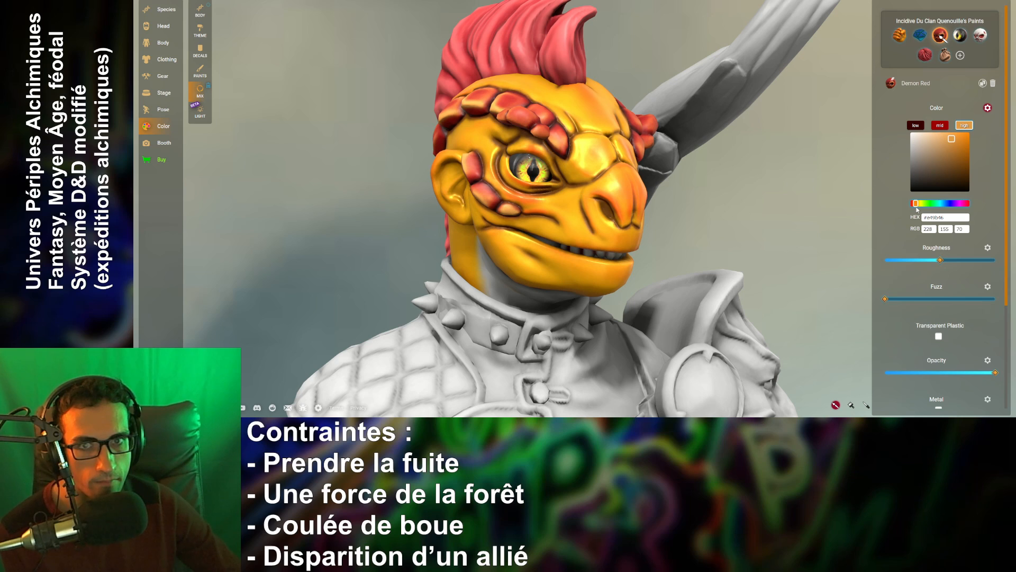
left_click_drag(954, 142, 974, 151)
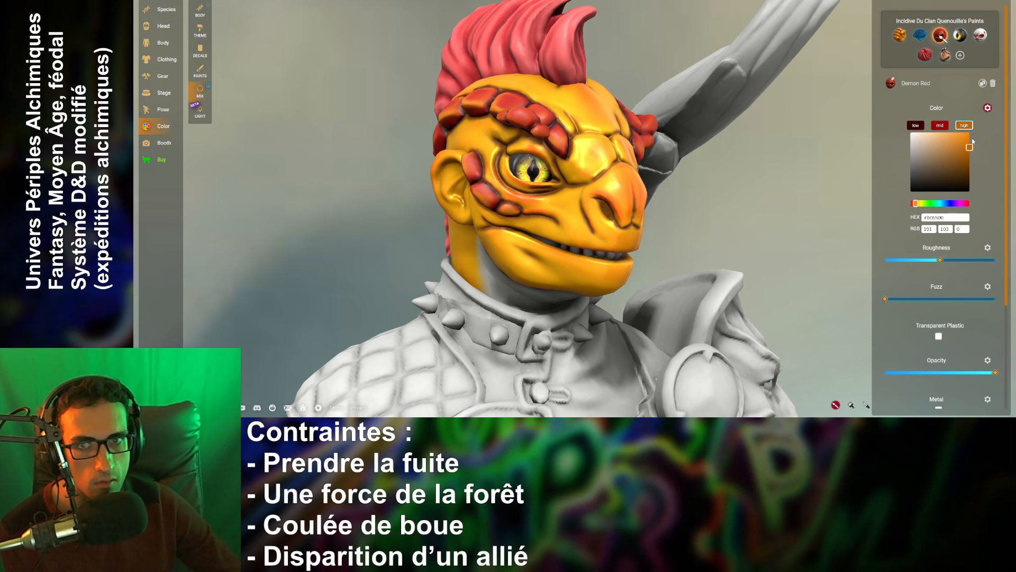
left_click(949, 146)
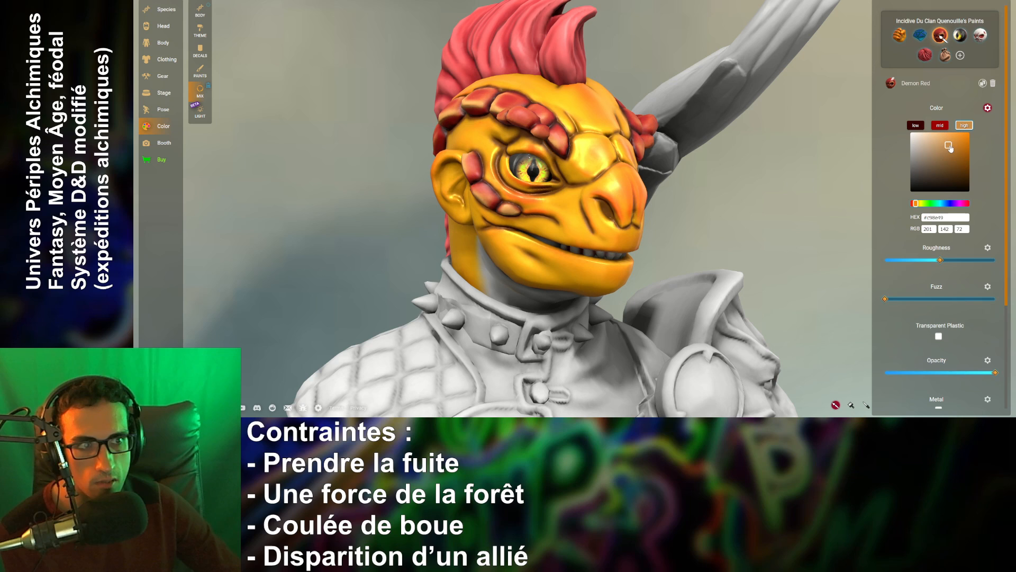
left_click_drag(950, 148, 987, 143)
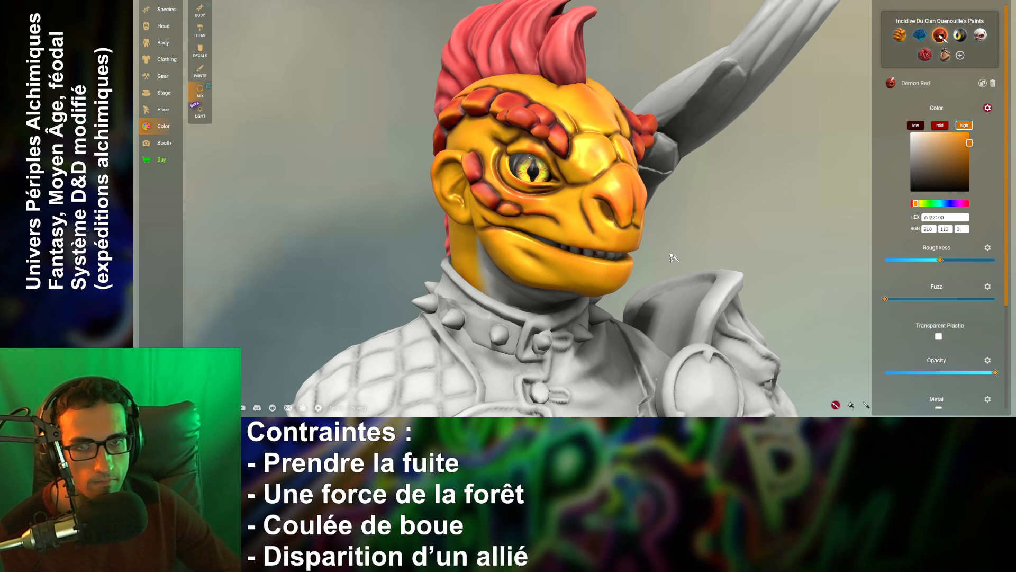
scroll(675, 256, "down", 5)
left_click_drag(687, 194, 738, 174)
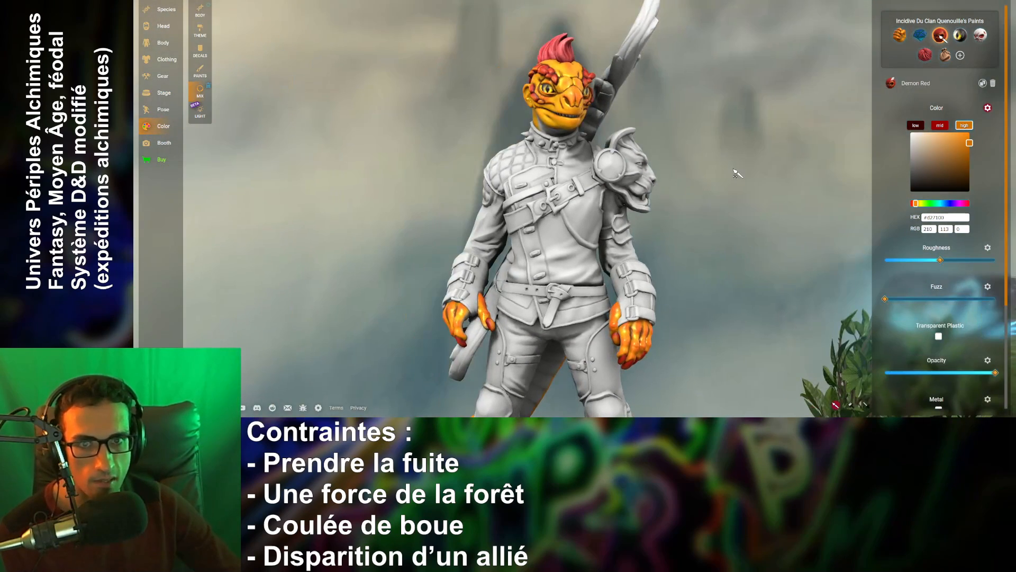
scroll(737, 173, "up", 4)
- Paint the scales on top of the feet with Demon Red
left_click(898, 35)
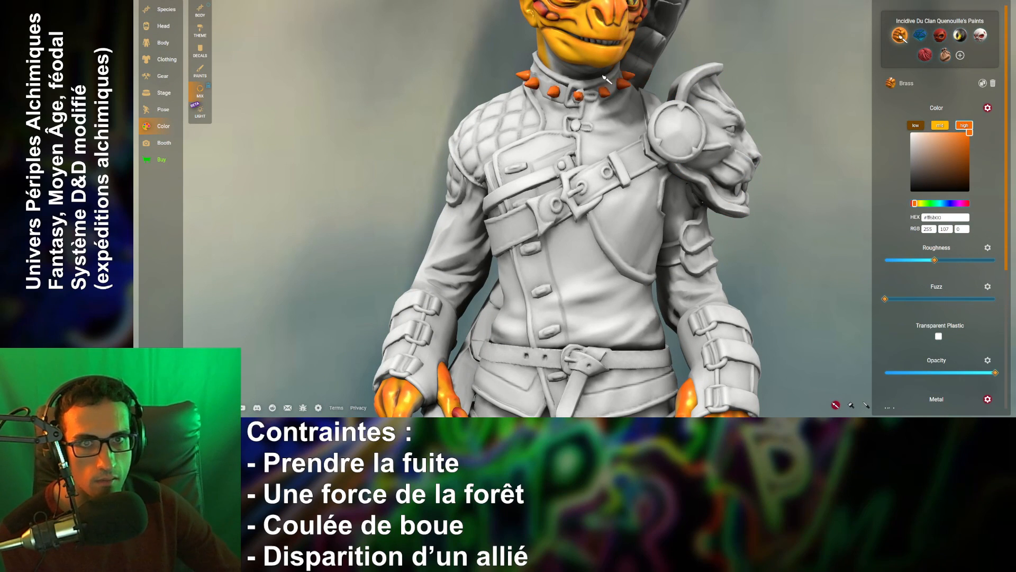
scroll(822, 149, "down", 5)
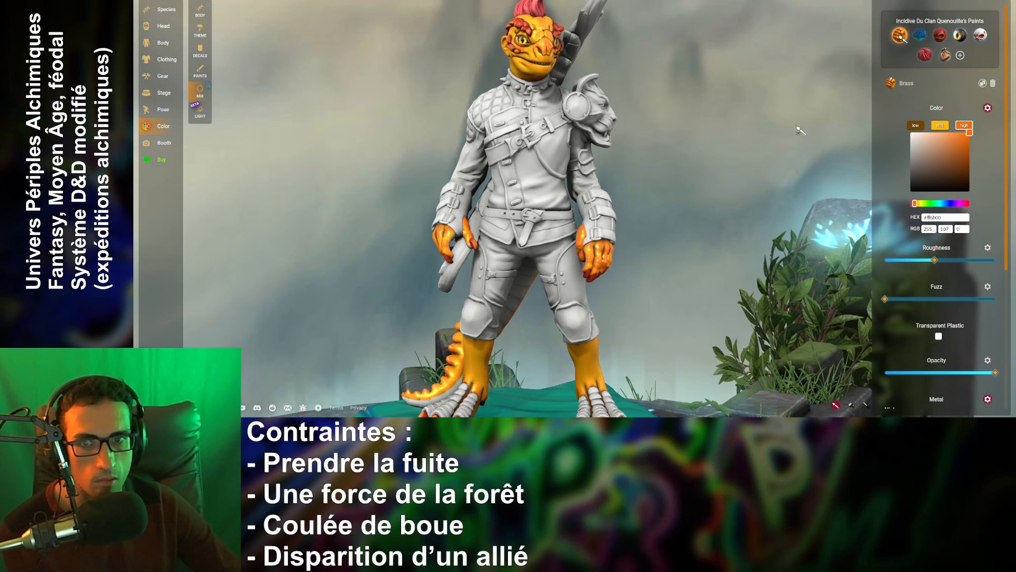
left_click_drag(754, 178, 991, 196)
left_click_drag(704, 149, 729, 181)
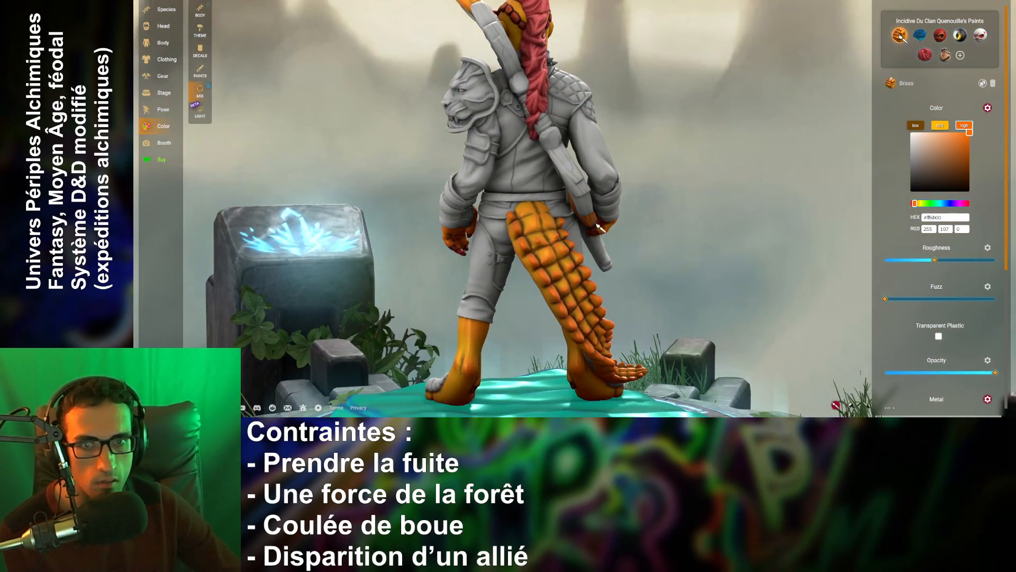
left_click_drag(816, 165, 771, 96)
left_click(940, 35)
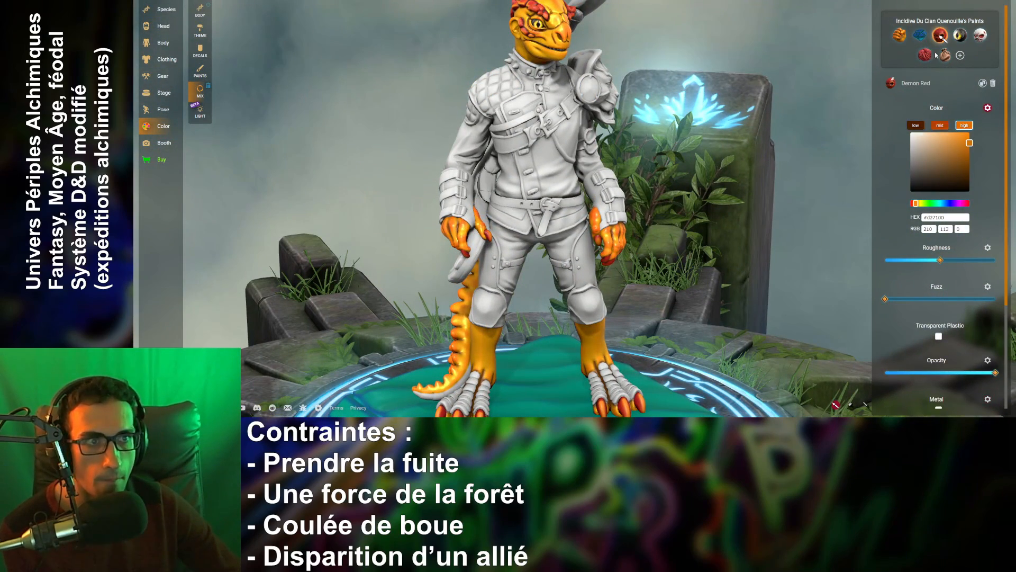
left_click(617, 390)
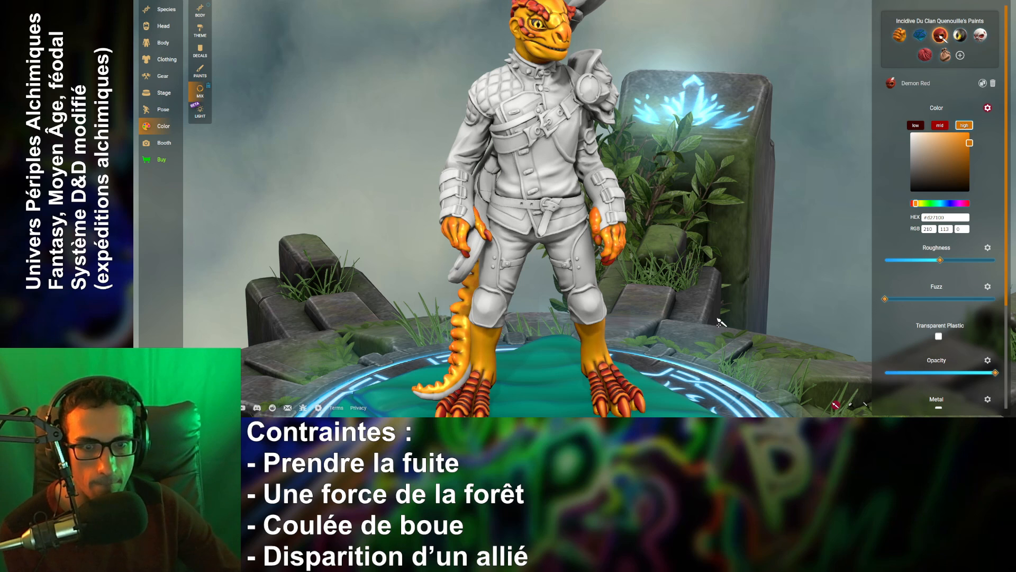
- Turn off the separate tones for the Tomato paint on the mohawk and darken its colour to black
scroll(731, 315, "up", 5)
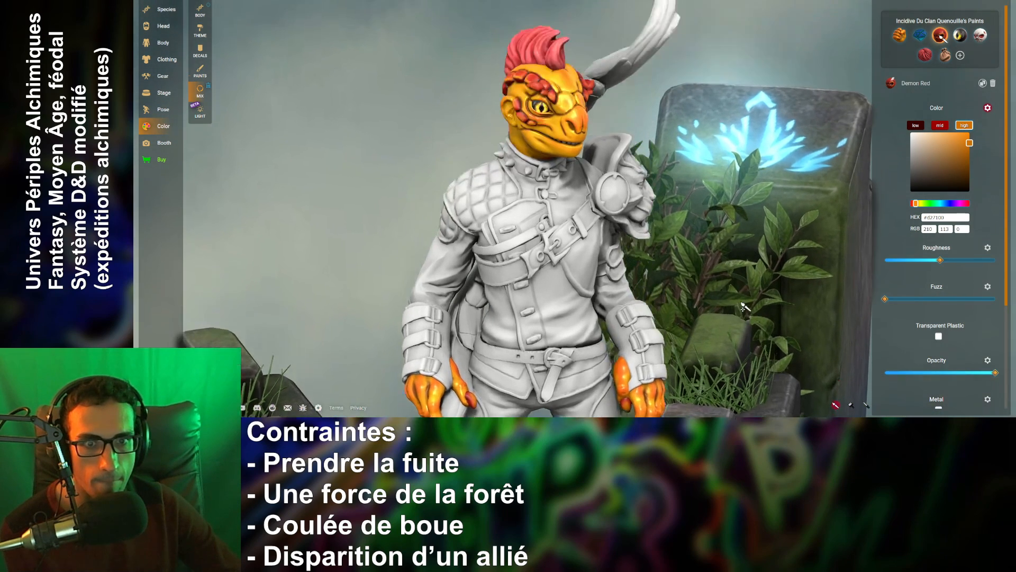
right_click_drag(743, 308, 737, 337)
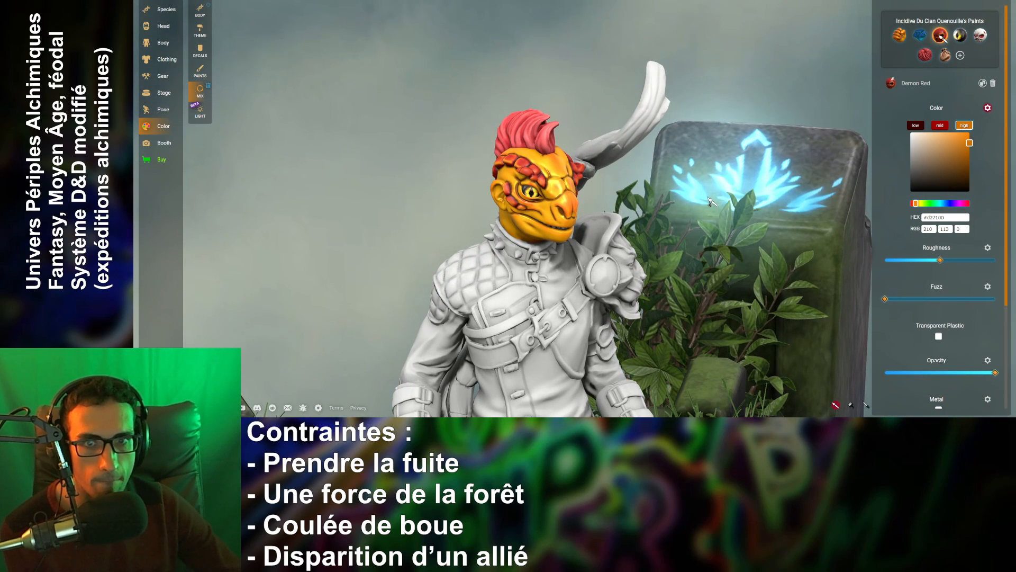
scroll(710, 202, "up", 3)
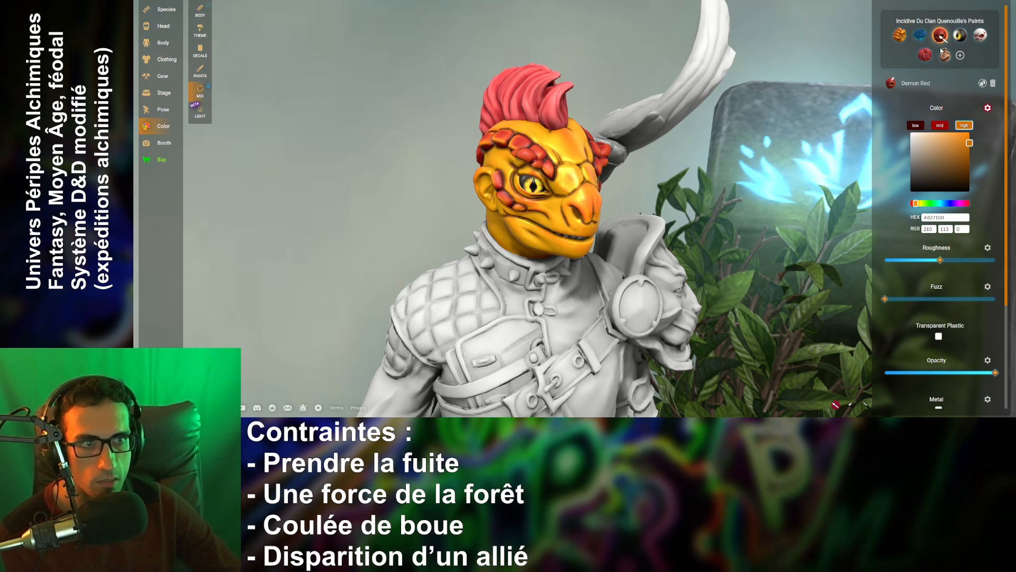
left_click(927, 56)
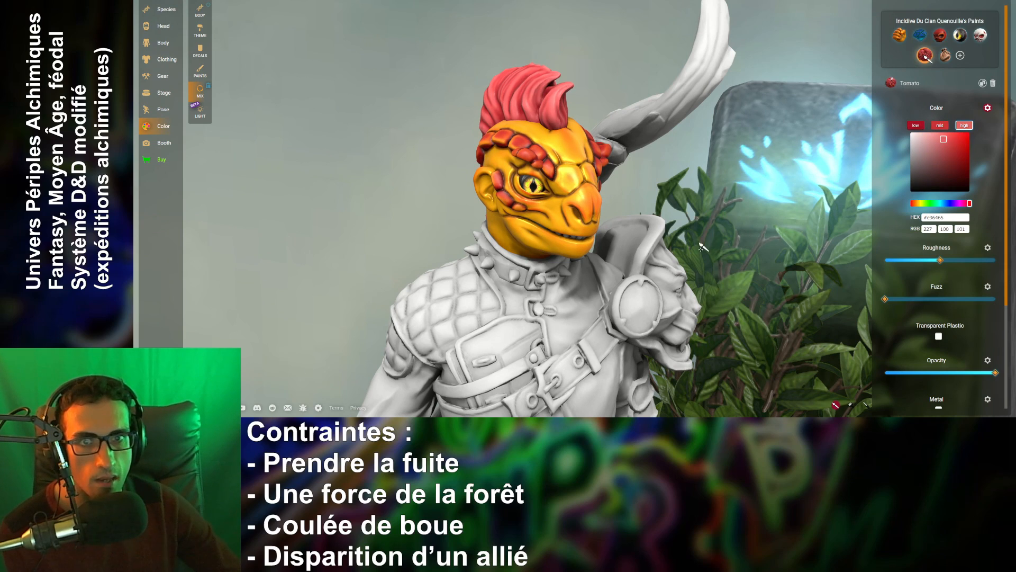
mouse_move(700, 245)
left_mouse_down()
mouse_move(854, 256)
mouse_move(833, 226)
mouse_move(803, 231)
left_mouse_up()
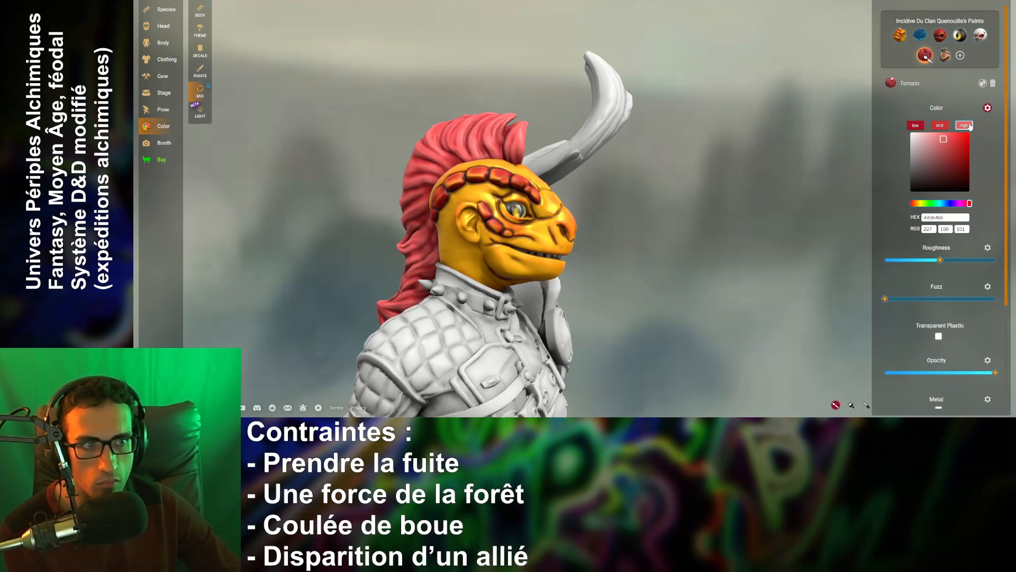
left_click(987, 109)
left_click_drag(956, 137, 958, 183)
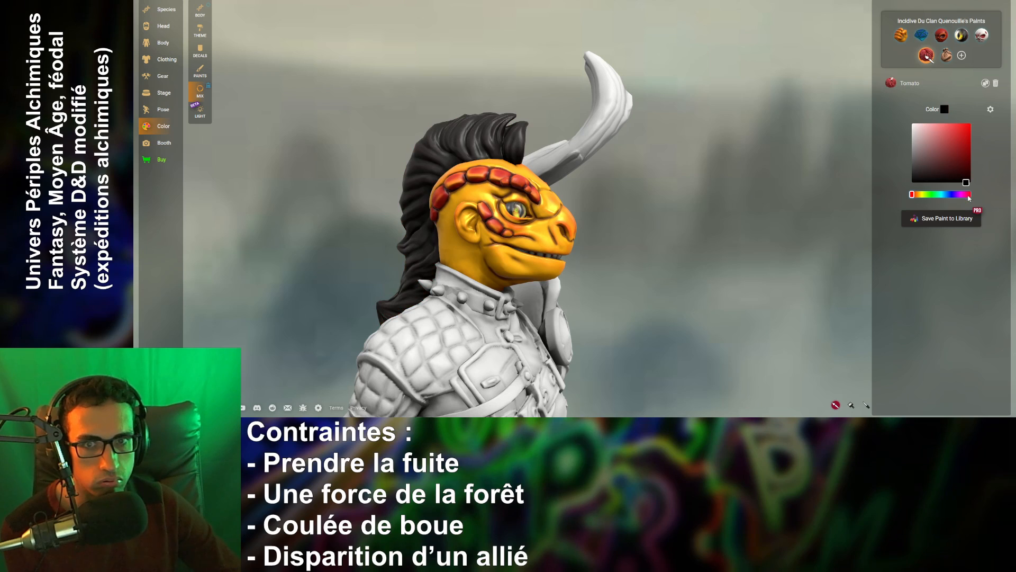
- Change the Tomato paint to pure red, RGB 255, 0, 0, and turn its separate low, mid and high tones back on
left_click_drag(845, 209, 977, 201)
scroll(757, 292, "down", 3)
scroll(757, 290, "down", 5)
left_click_drag(724, 229, 577, 209)
scroll(721, 189, "up", 3)
scroll(723, 189, "up", 5)
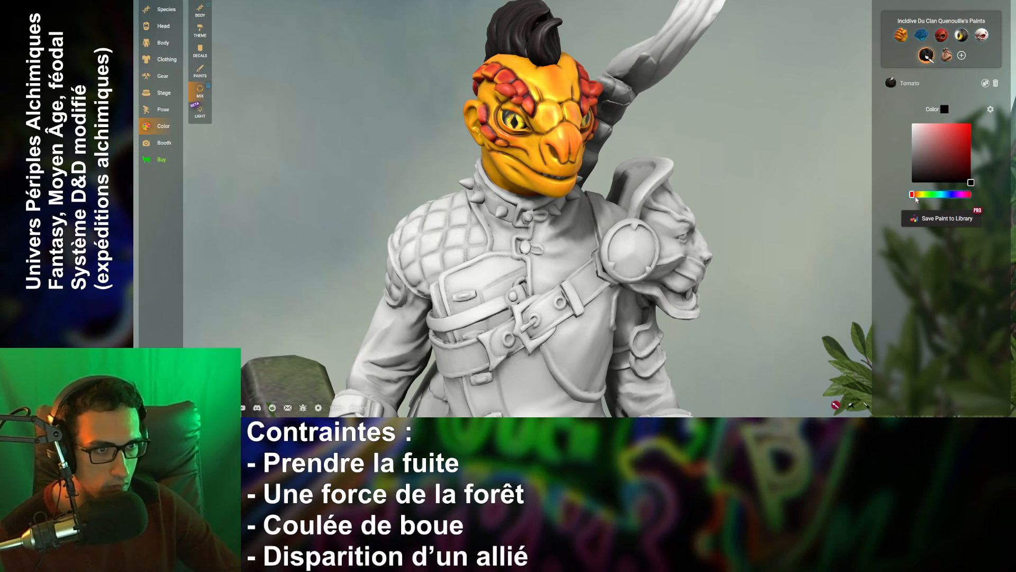
left_click_drag(945, 159, 988, 108)
left_click_drag(800, 134, 871, 128)
left_click(991, 108)
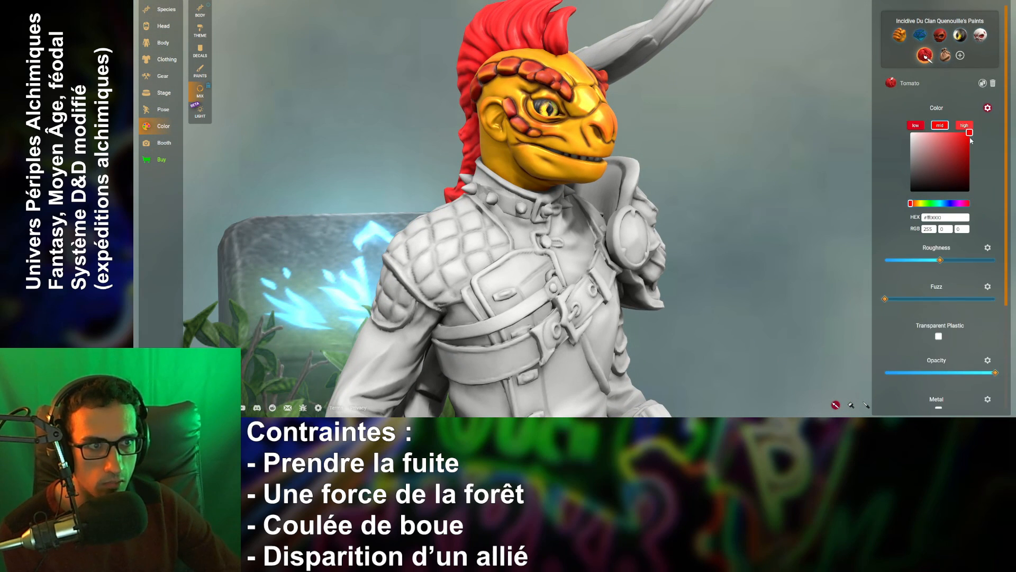
- Set the Tomato paint's mid and low tones to black, RGB 0, 0, 0, and check the mohawk on the whole figure
left_click_drag(970, 135, 901, 200)
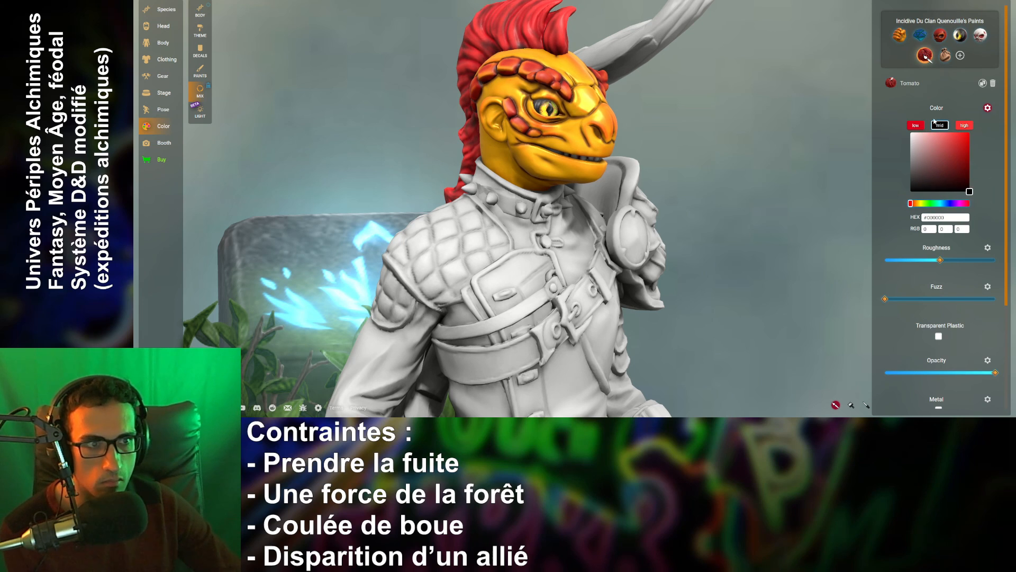
left_click(918, 127)
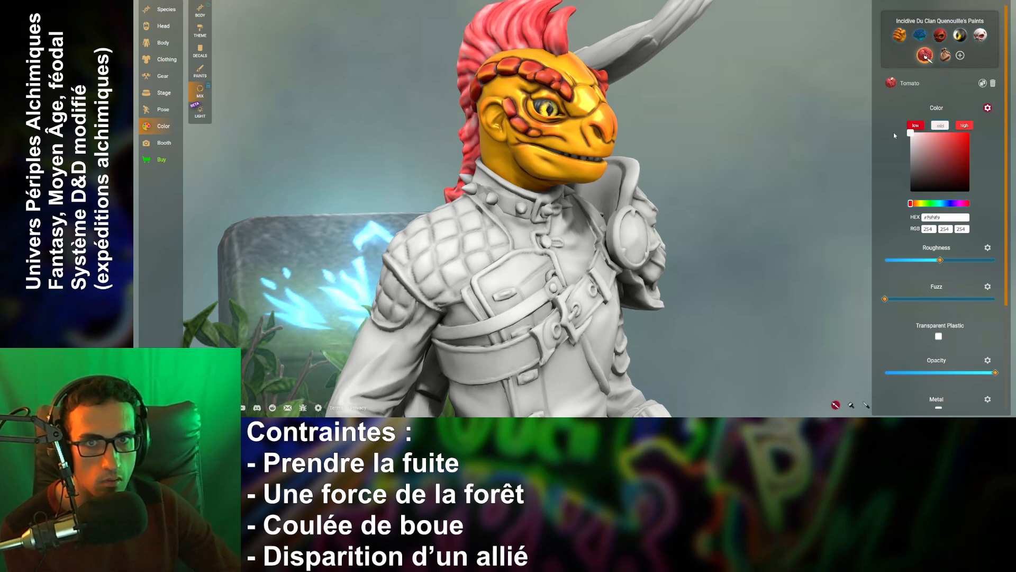
left_click(940, 125)
left_click(913, 127)
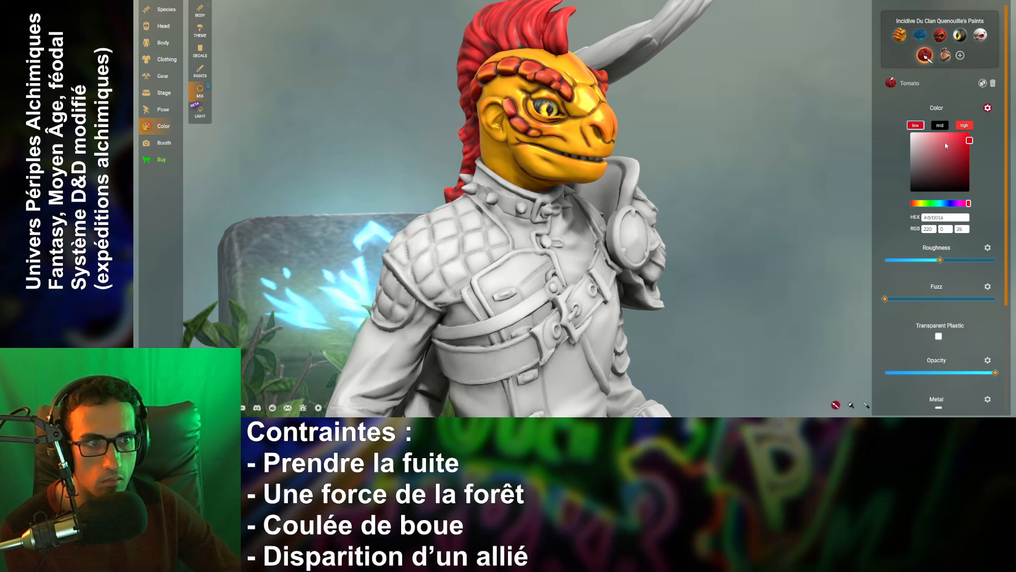
left_click_drag(969, 142, 970, 180)
mouse_move(803, 180)
left_mouse_down()
mouse_move(614, 169)
mouse_move(873, 160)
left_mouse_up()
scroll(741, 160, "down", 8)
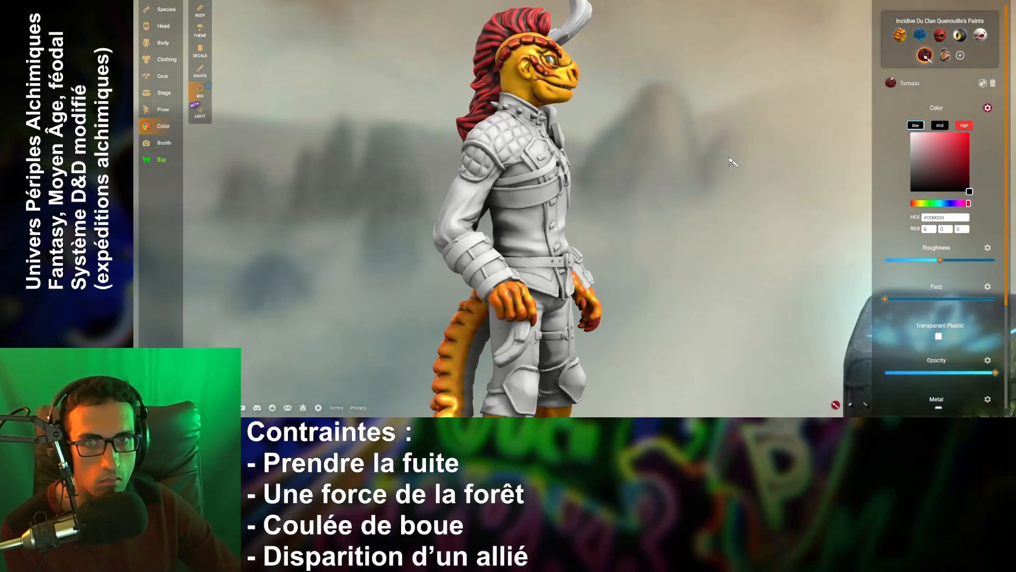
left_click_drag(708, 132, 493, 132)
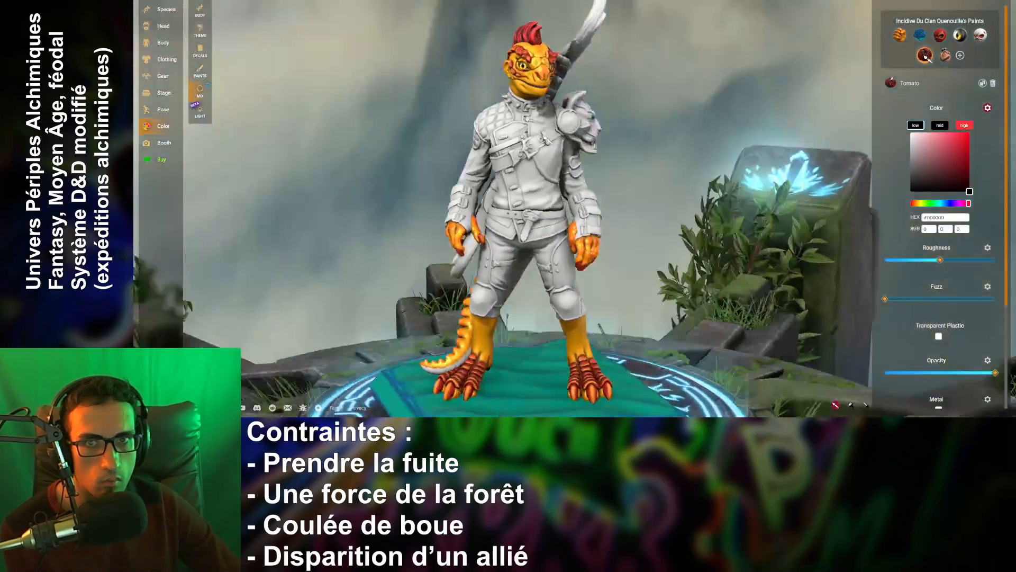
- Darken the Tomato paint's high tone to deep red, RGB 192, 0, 2, and check the mohawk from several angles
left_click(965, 126)
left_click_drag(960, 137, 970, 134)
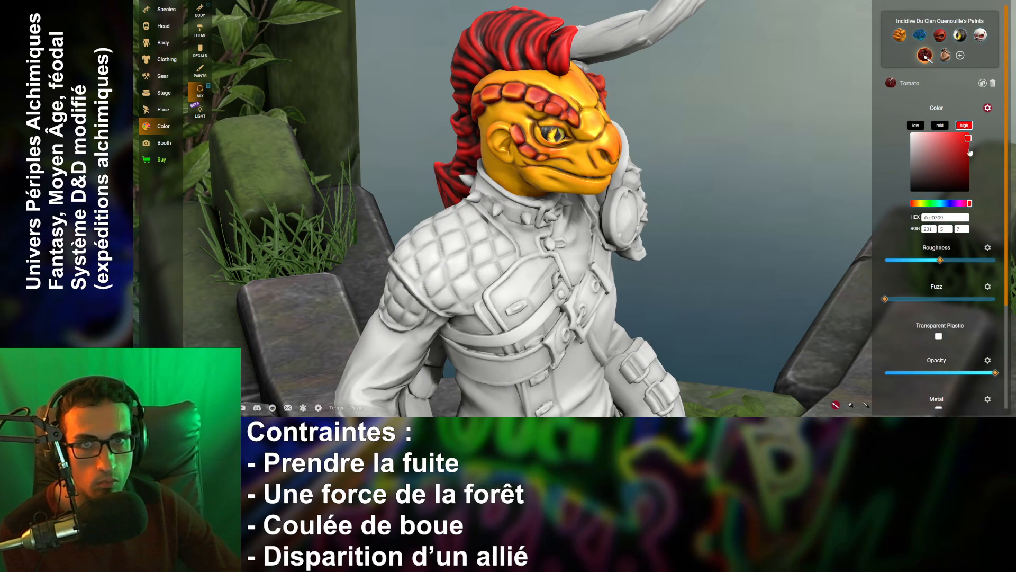
mouse_move(970, 153)
left_mouse_down()
mouse_move(972, 166)
mouse_move(977, 134)
left_mouse_up()
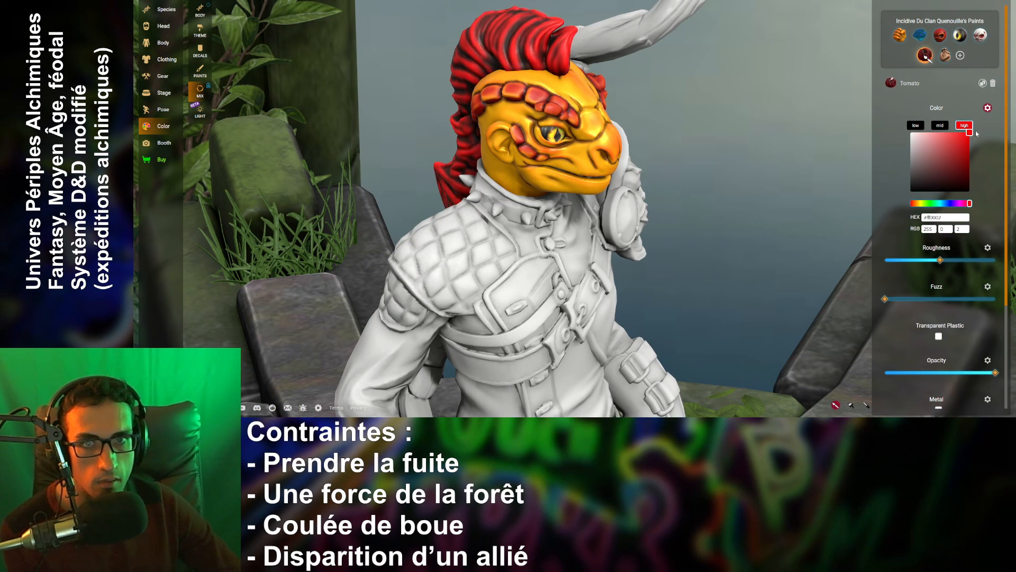
left_click(982, 147)
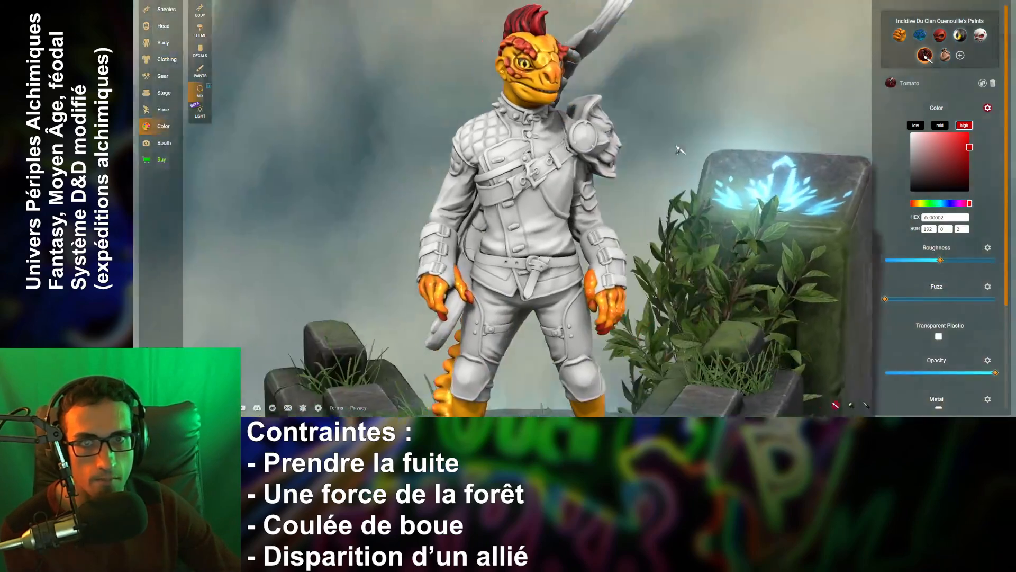
left_click_drag(680, 150, 647, 144)
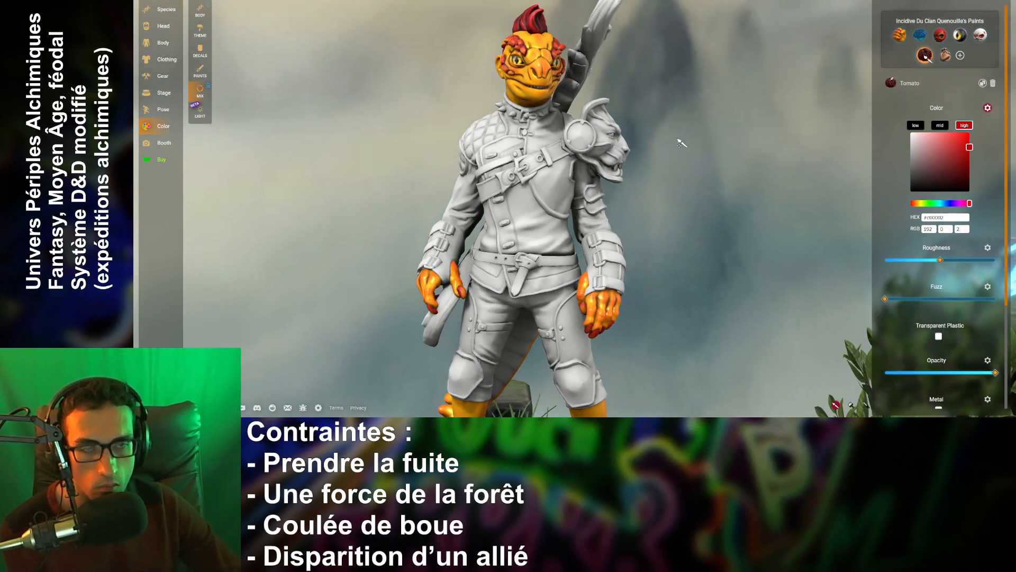
scroll(681, 143, "up", 5)
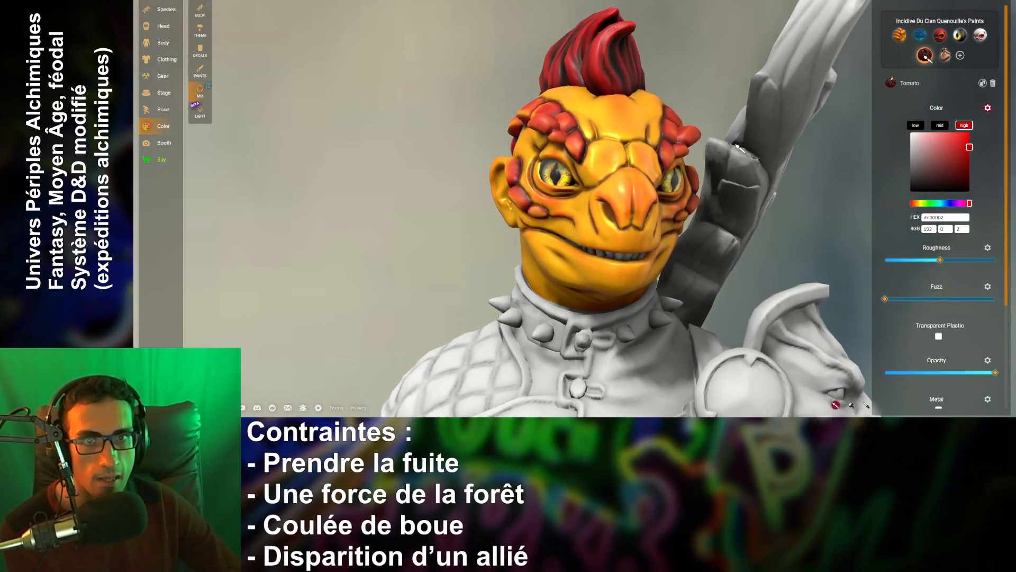
left_click_drag(738, 147, 788, 158)
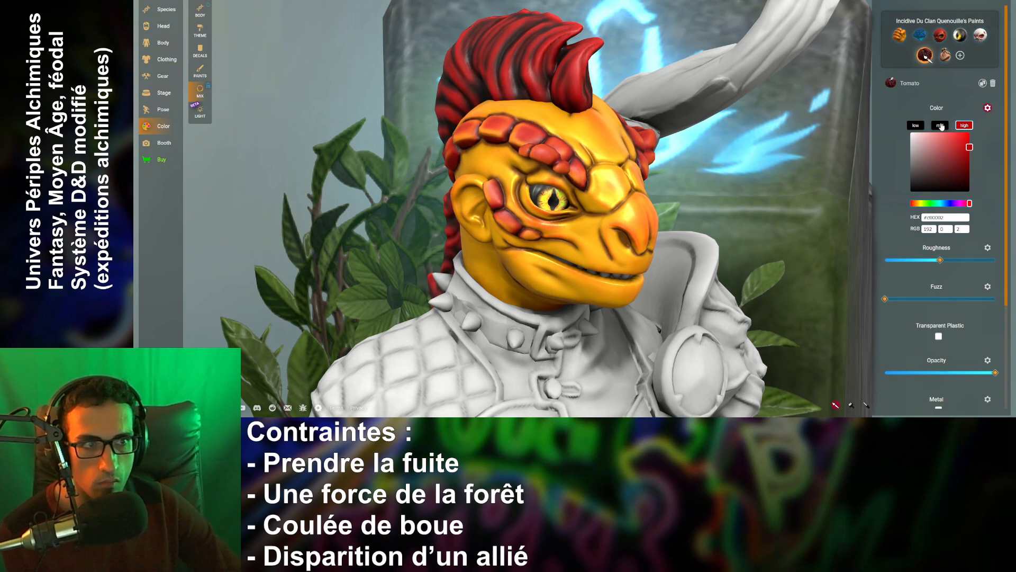
- Set the Tomato paint's mid tone to orange, RGB 255, 138, 0, and check the mohawk on the whole figure
left_click(941, 125)
left_click_drag(918, 206, 986, 116)
scroll(739, 153, "down", 10)
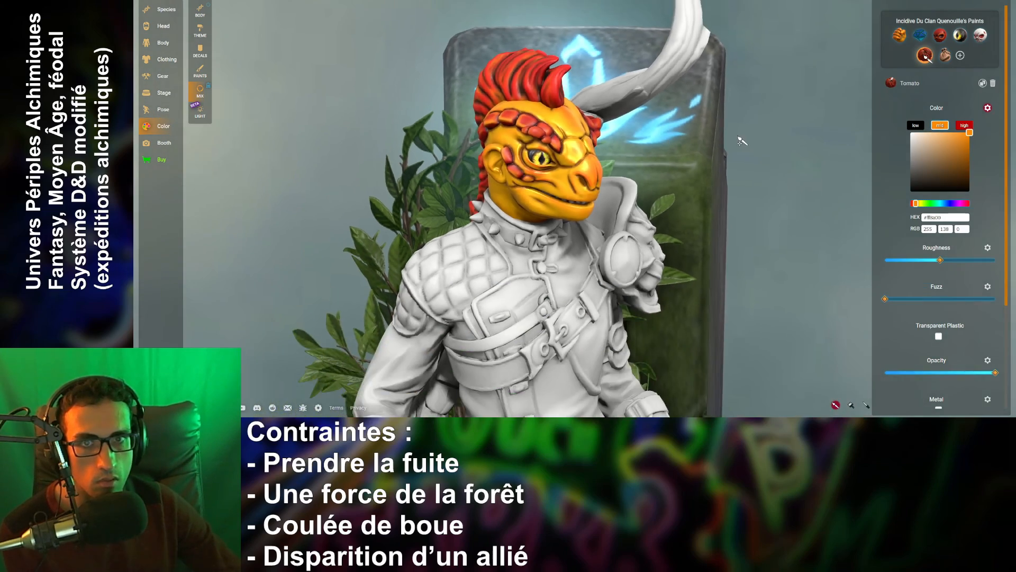
scroll(688, 216, "down", 8)
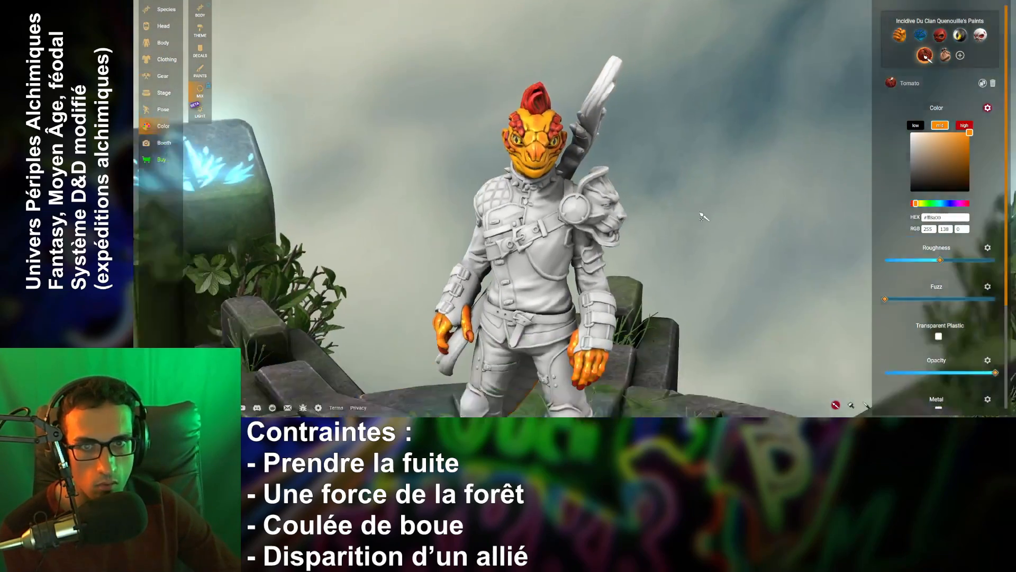
left_click_drag(715, 226, 766, 222)
mouse_move(707, 248)
left_mouse_down()
mouse_move(419, 240)
mouse_move(711, 241)
left_mouse_up()
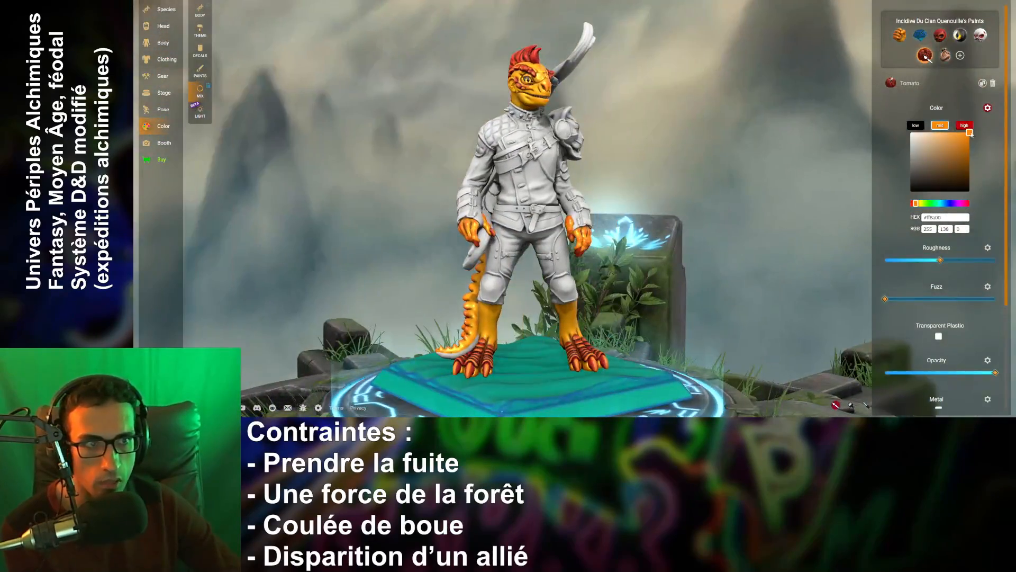
- Paint the underside of the tail with Demon Red and check the whole figure from several sides
left_click(939, 35)
left_click_drag(706, 278, 891, 306)
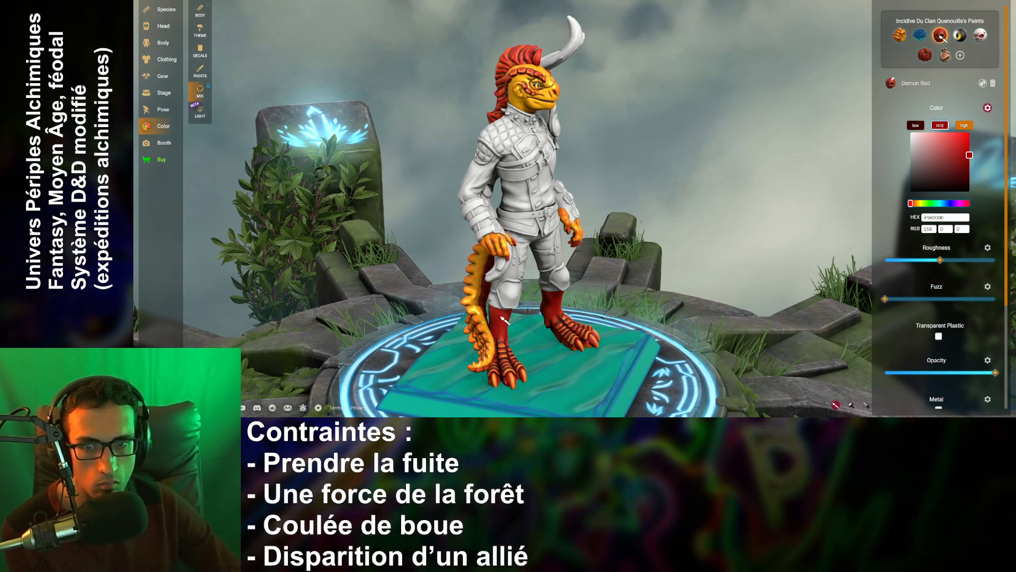
left_click_drag(513, 318, 597, 365)
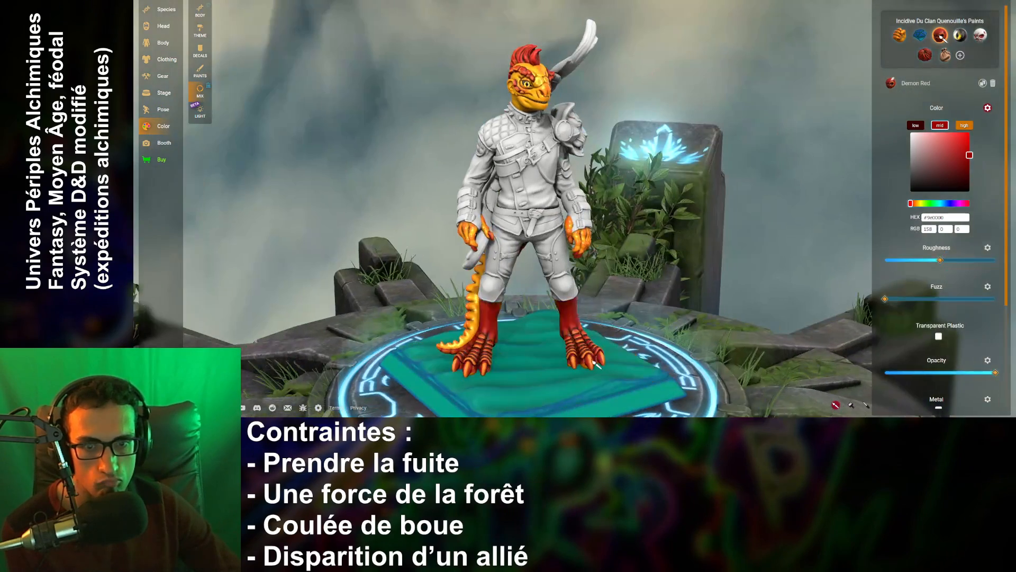
left_click_drag(737, 302, 762, 267)
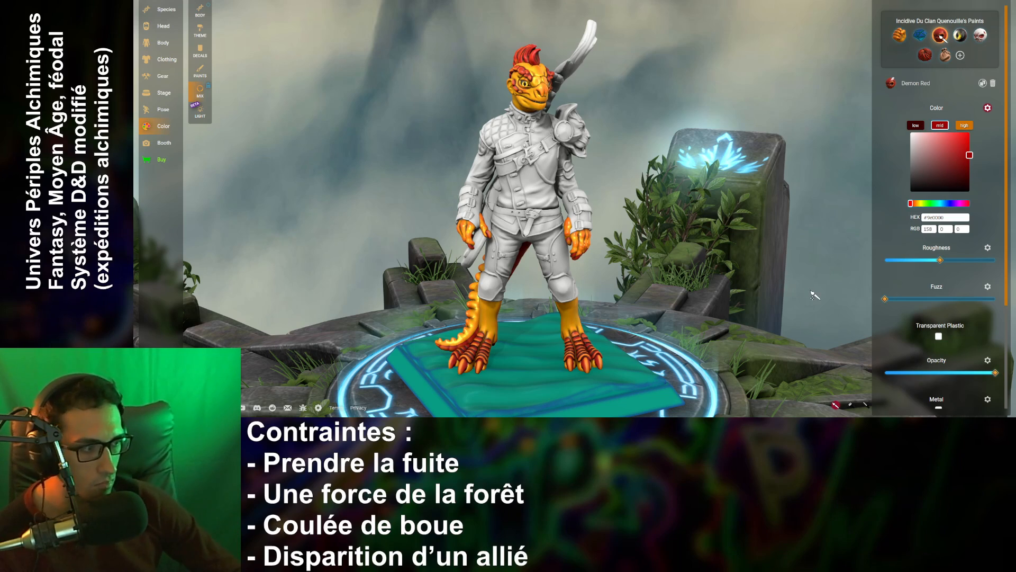
left_click_drag(805, 274, 769, 141)
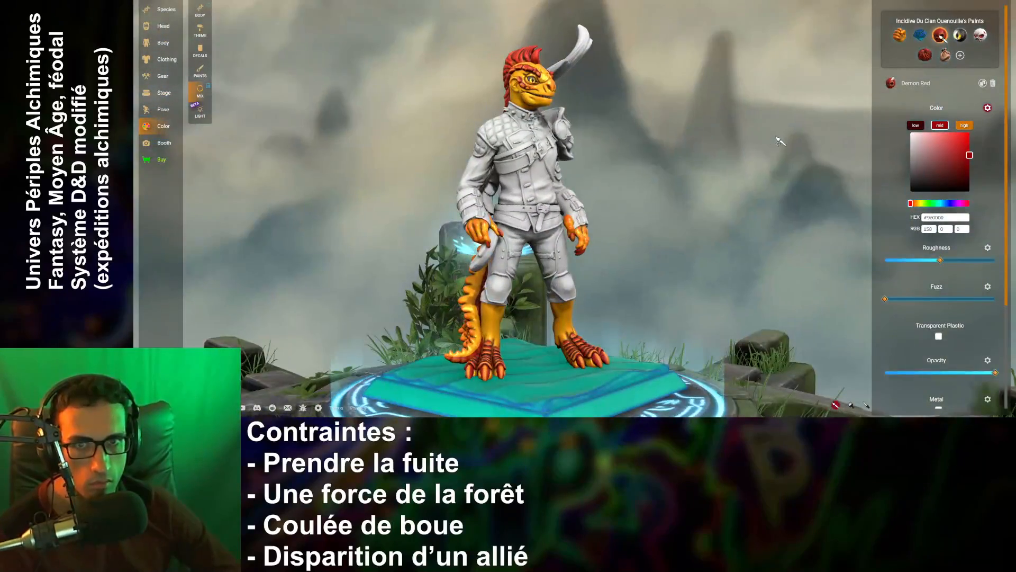
scroll(769, 232, "up", 3)
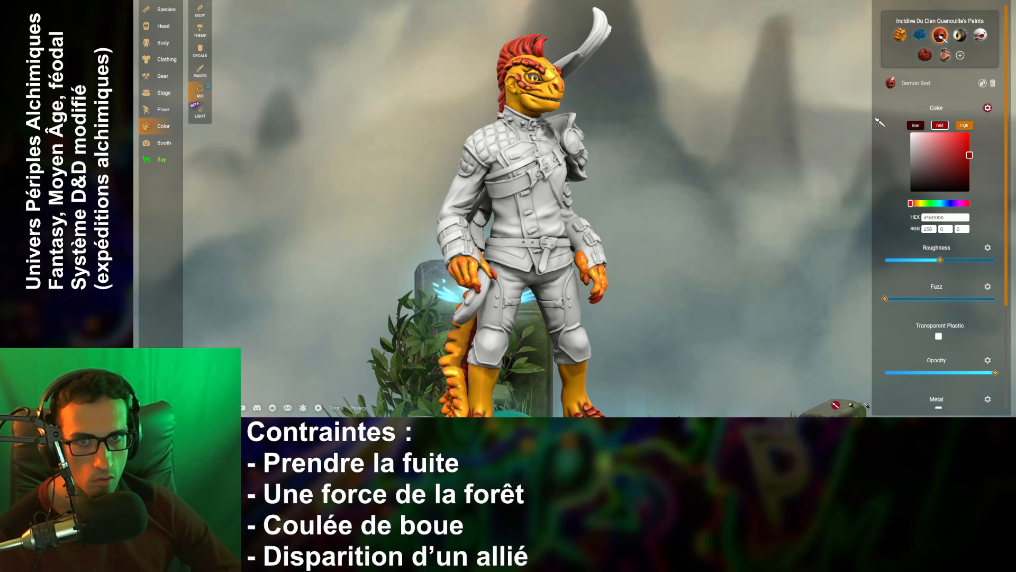
- Reduce the iris size of the Flame Tuned eye paint to 0.29 and check the eyes from near and far
left_click(960, 35)
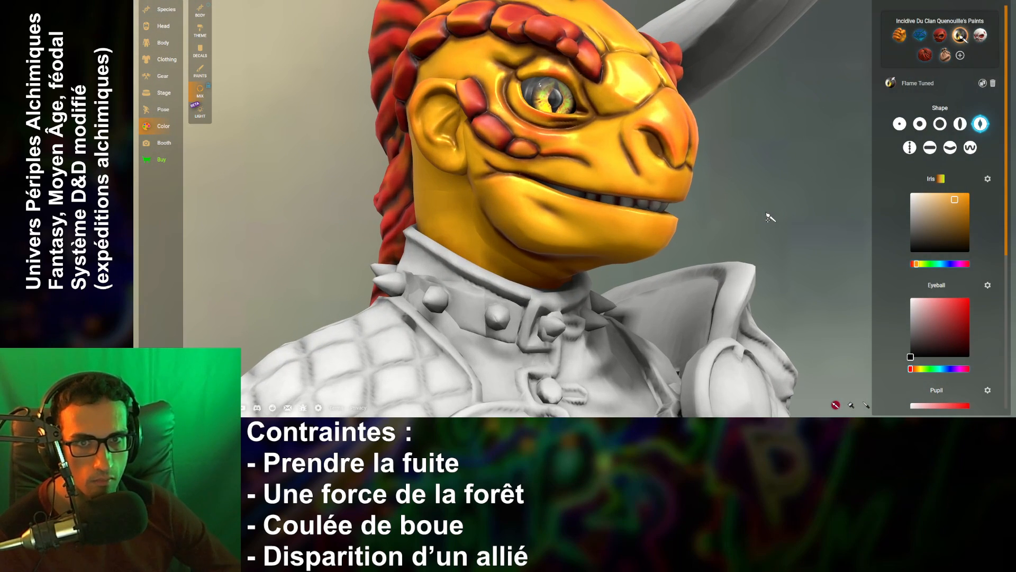
left_click_drag(792, 200, 760, 207)
scroll(930, 306, "down", 5)
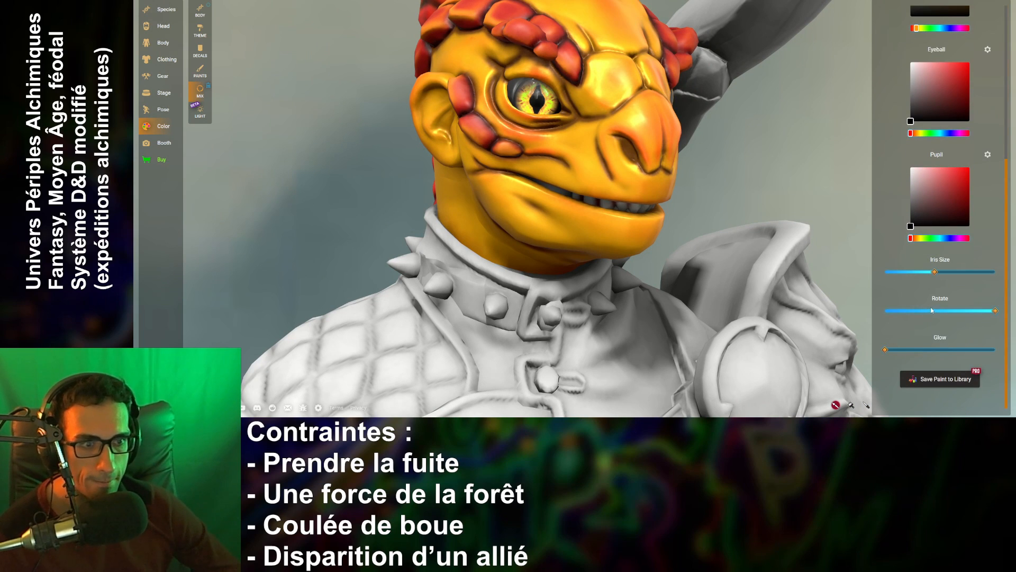
left_click_drag(935, 274, 918, 292)
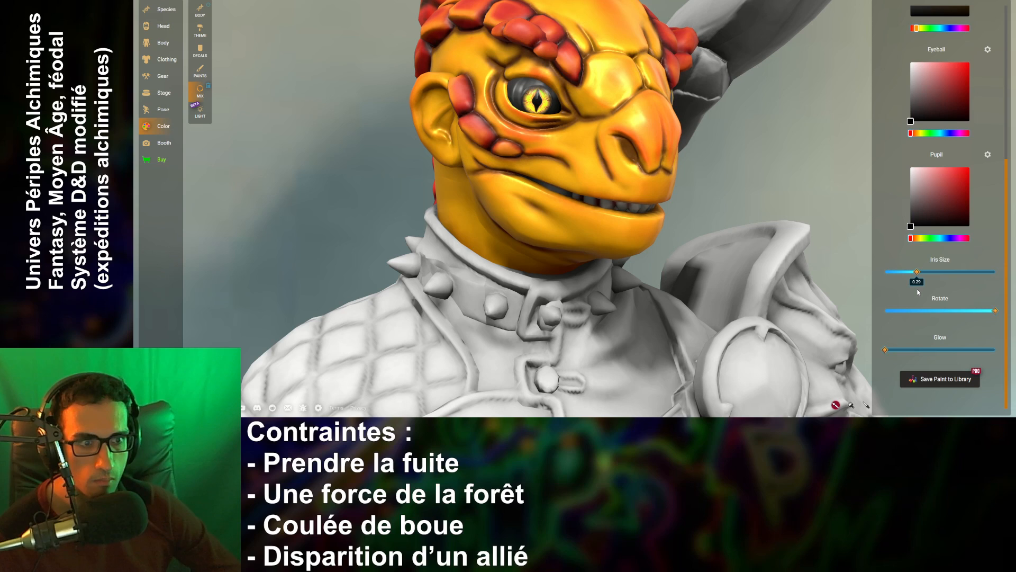
scroll(794, 243, "down", 5)
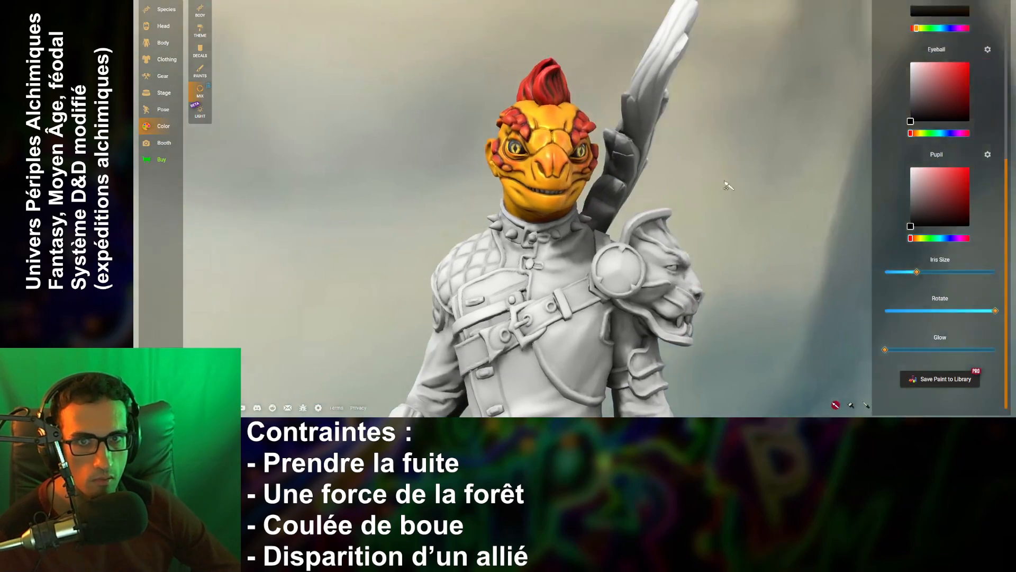
scroll(766, 187, "up", 4)
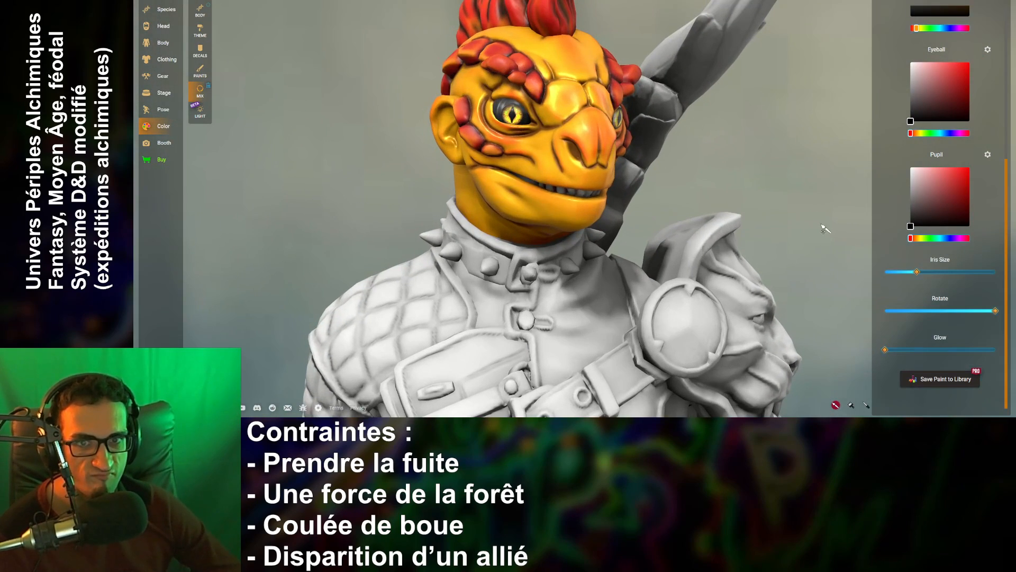
- Add a slight glow to the Flame Tuned eye paint and look at its separate iris tones
mouse_move(885, 354)
left_mouse_down()
mouse_move(908, 361)
mouse_move(900, 366)
left_mouse_up()
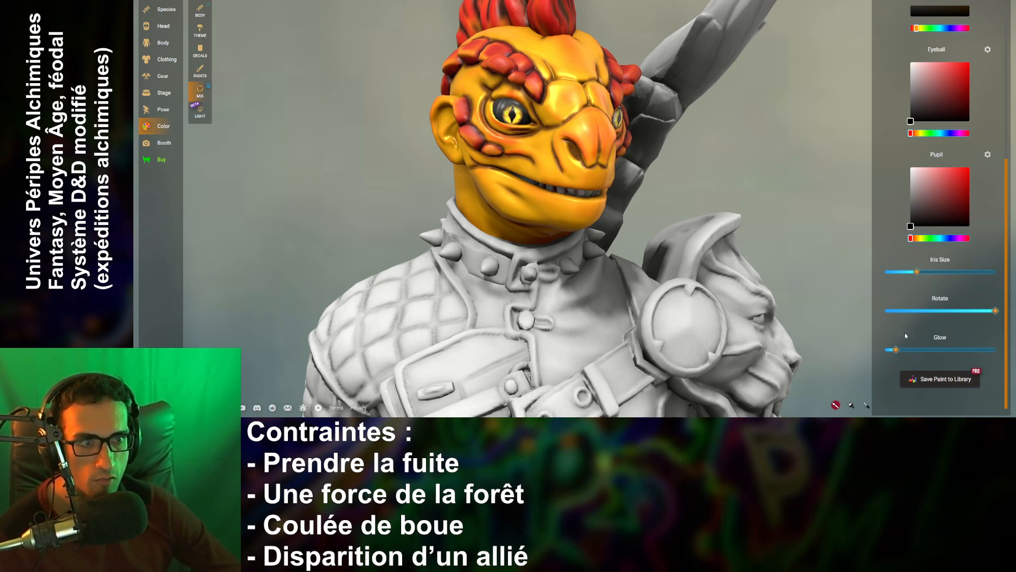
scroll(889, 229, "up", 5)
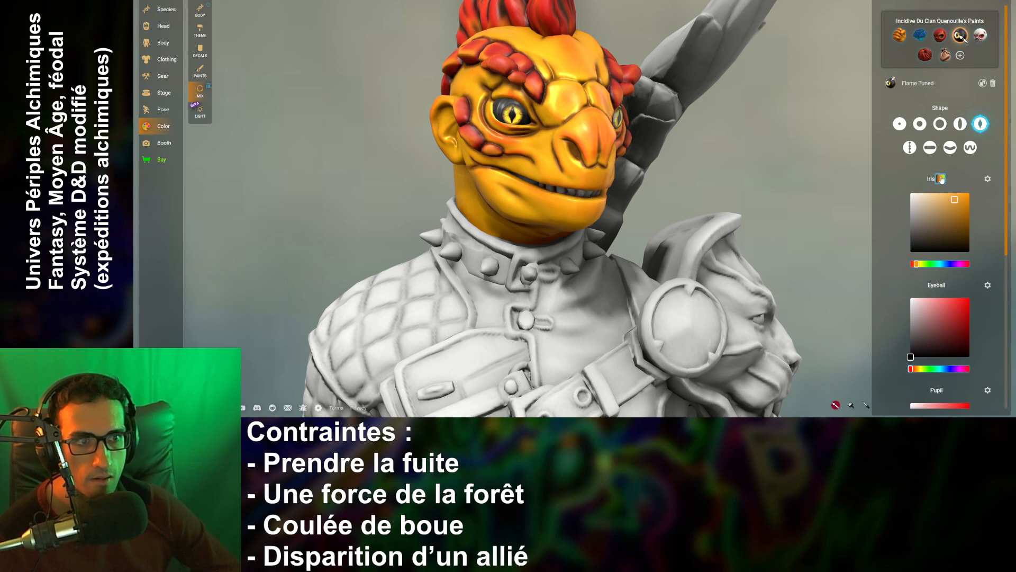
left_click(941, 179)
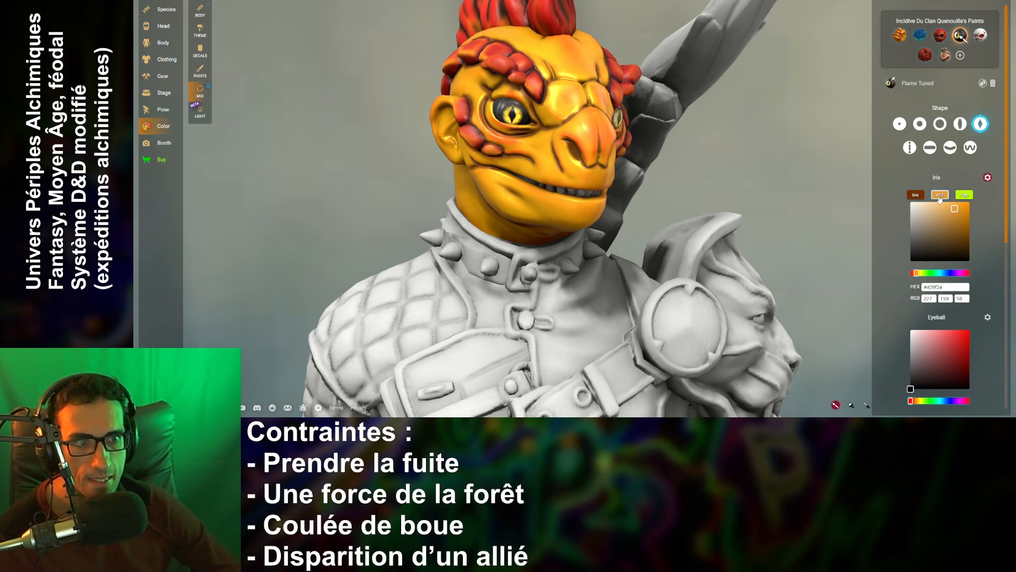
left_click(989, 180)
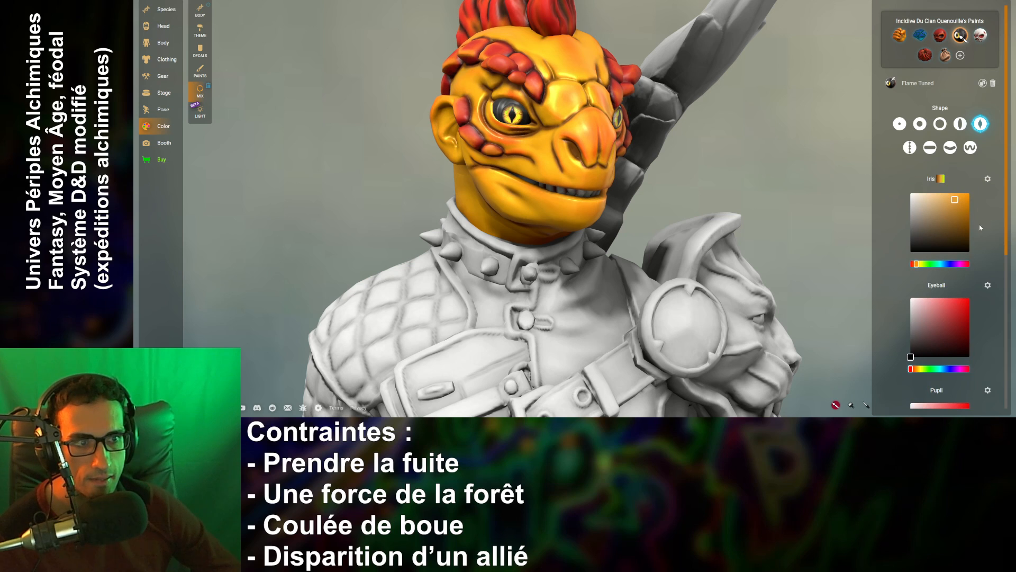
- Try a white eyeball on the Flame Tuned eye paint, return it to black and check the whole figure
mouse_move(911, 359)
left_mouse_down()
mouse_move(974, 294)
mouse_move(900, 281)
left_mouse_up()
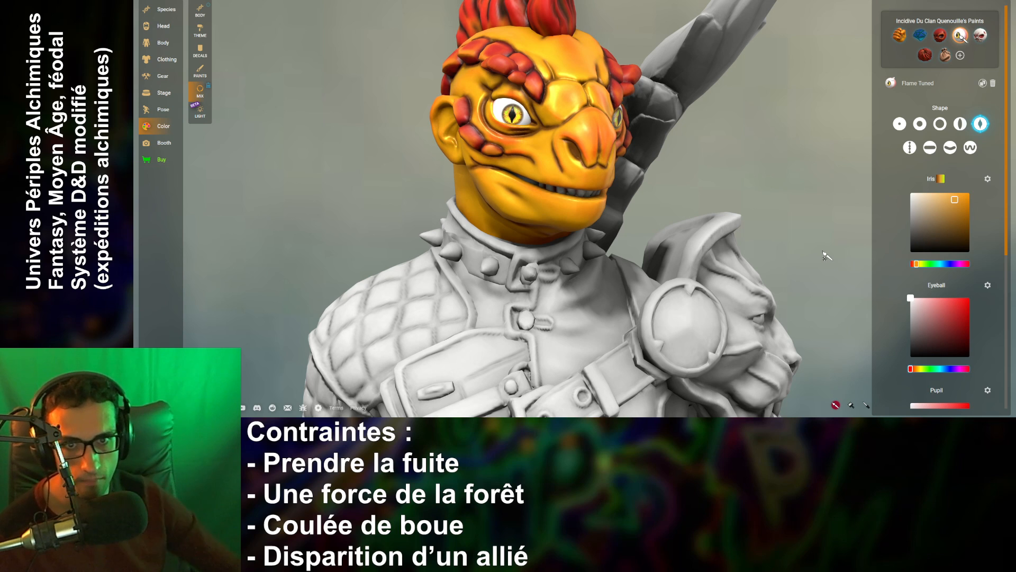
mouse_move(797, 198)
left_mouse_down()
mouse_move(678, 194)
mouse_move(857, 244)
left_mouse_up()
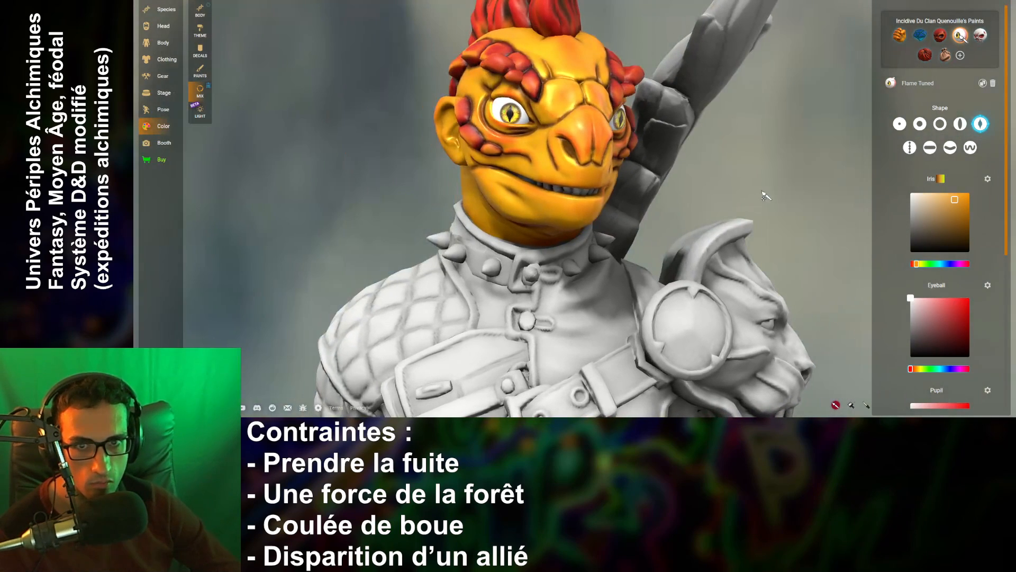
mouse_move(911, 299)
left_mouse_down()
mouse_move(882, 376)
mouse_move(752, 228)
mouse_move(676, 209)
mouse_move(869, 217)
mouse_move(783, 209)
left_mouse_up()
scroll(757, 217, "down", 5)
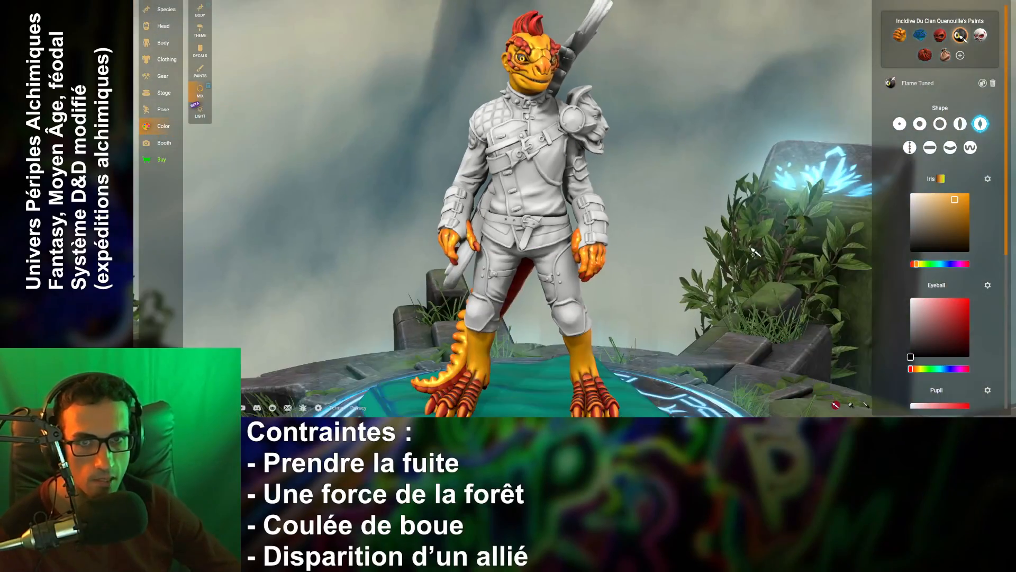
scroll(731, 225, "up", 5)
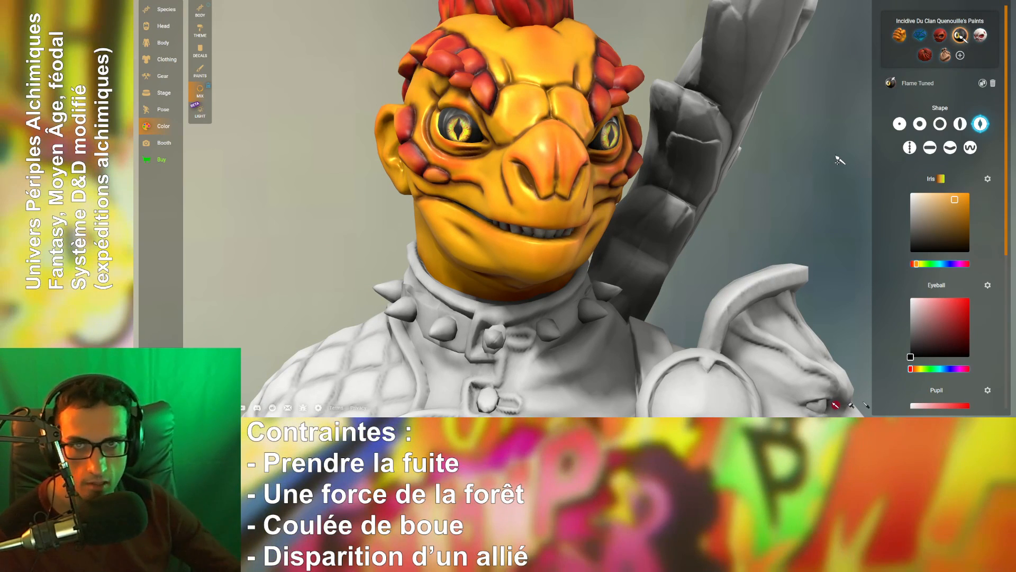
- Switch to the virtual tabletop to look through the existing character portraits, and return to Hero Forge
key("ctrl+Tab")
scroll(737, 165, "up", 4)
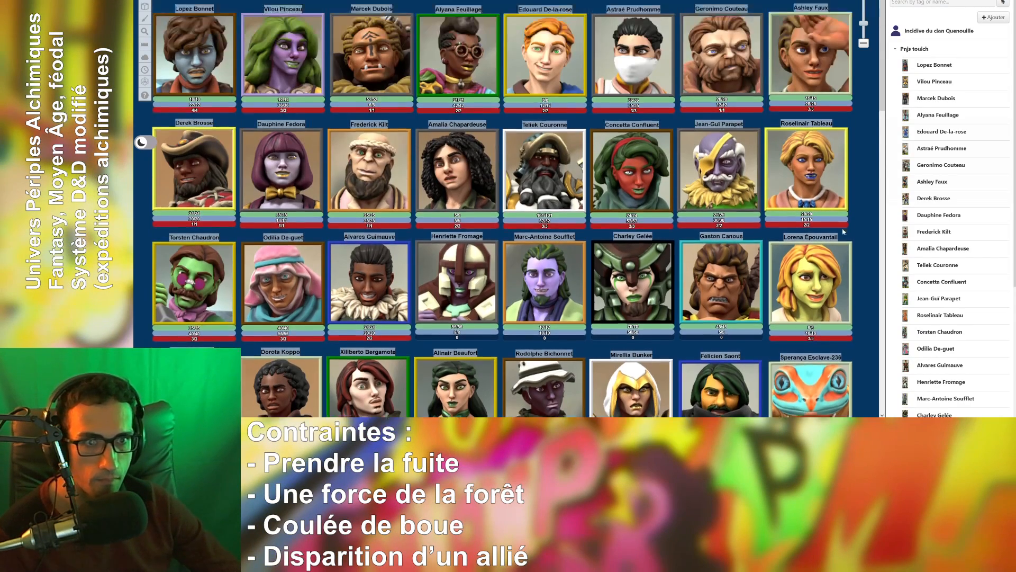
scroll(805, 219, "down", 3)
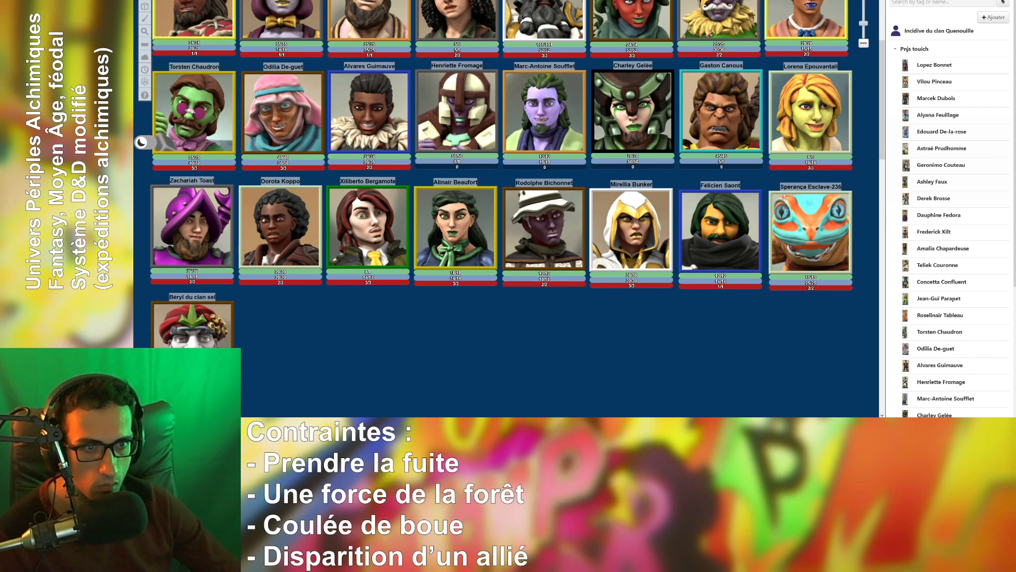
key("ctrl+Tab")
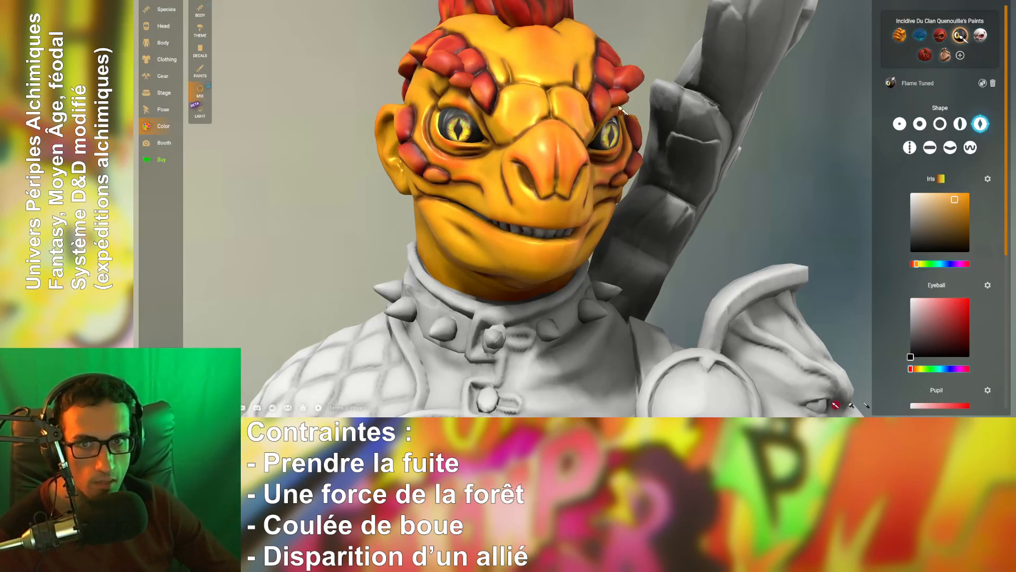
- Try other iris sizes for the Flame Tuned eye paint and settle back on 0.29
scroll(945, 297, "down", 5)
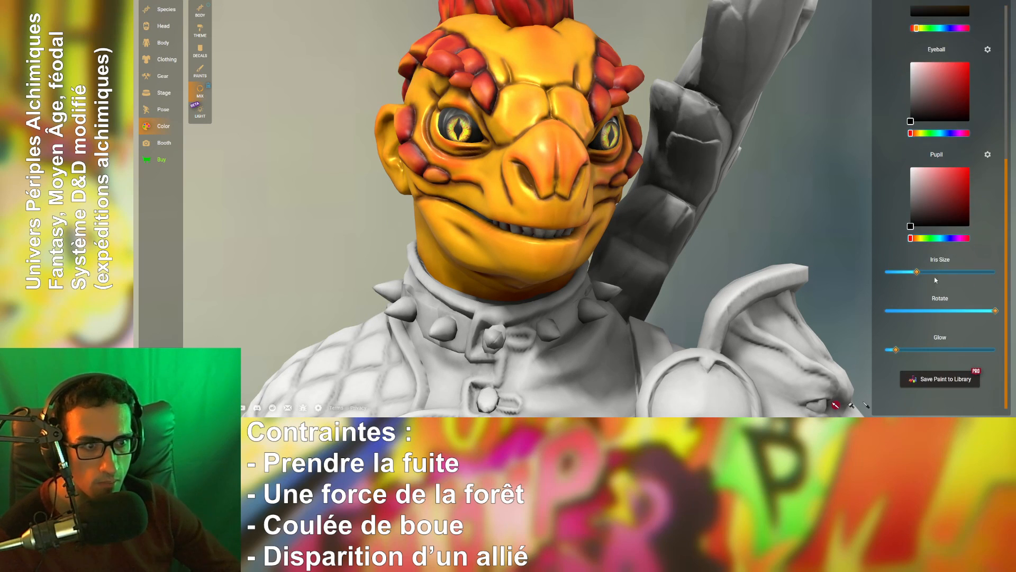
scroll(932, 285, "up", 5)
scroll(915, 268, "down", 2)
scroll(918, 350, "down", 2)
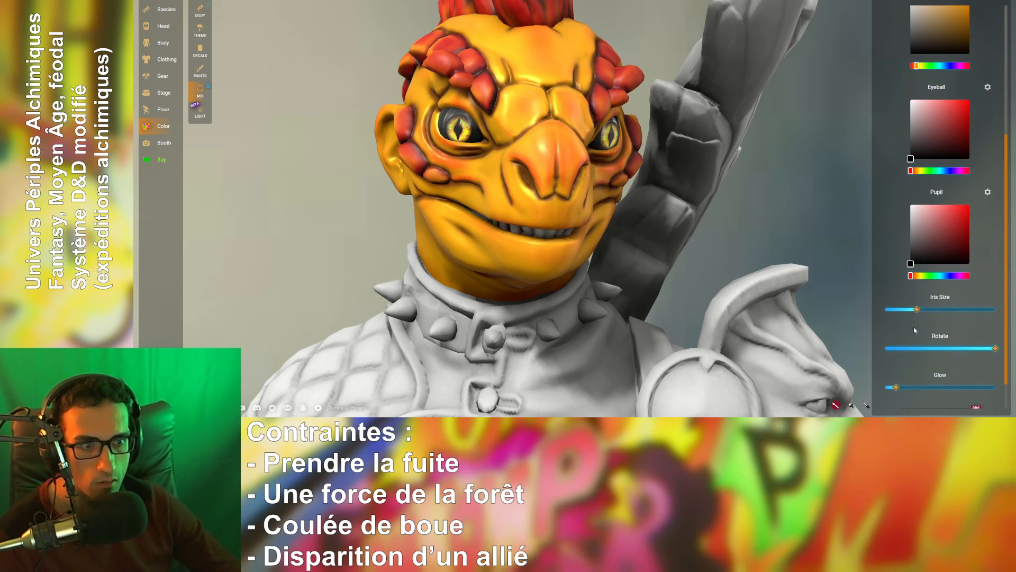
left_click_drag(917, 310, 918, 332)
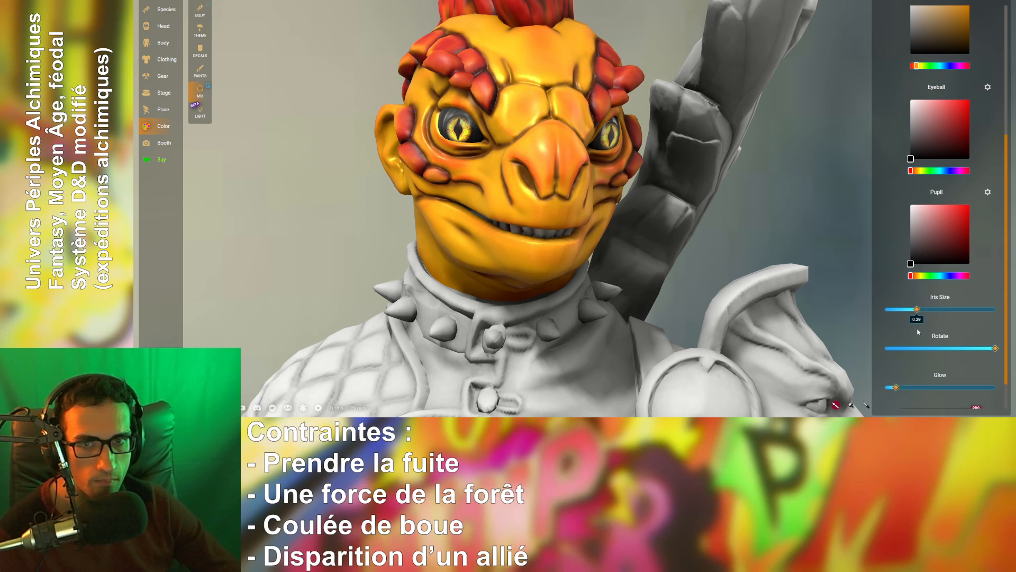
mouse_move(808, 226)
left_mouse_down()
mouse_move(710, 208)
mouse_move(801, 215)
left_mouse_up()
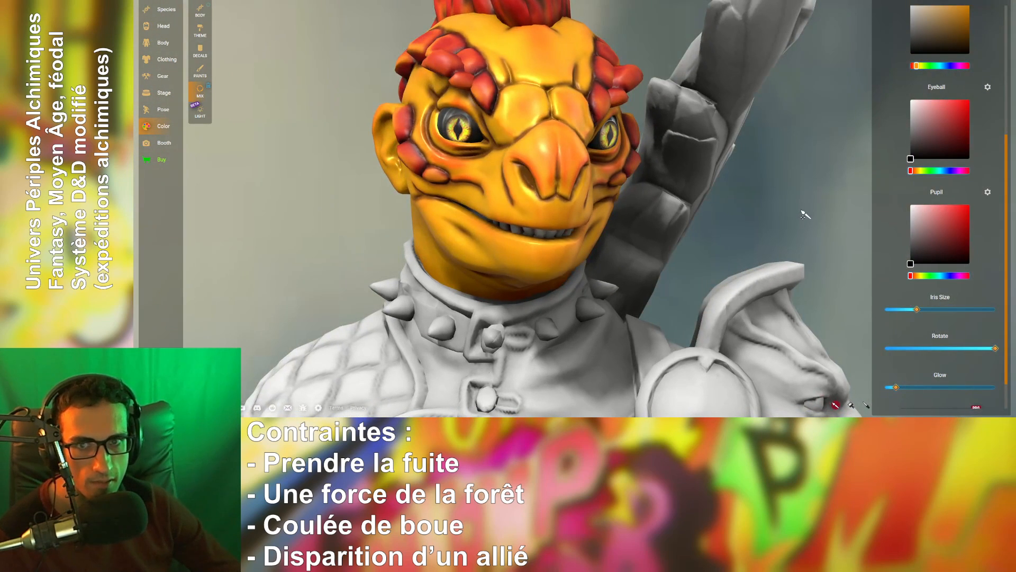
- Brighten the Flame Tuned iris to a light orange at full brightness and check the eyes from near and far
scroll(934, 179, "up", 3)
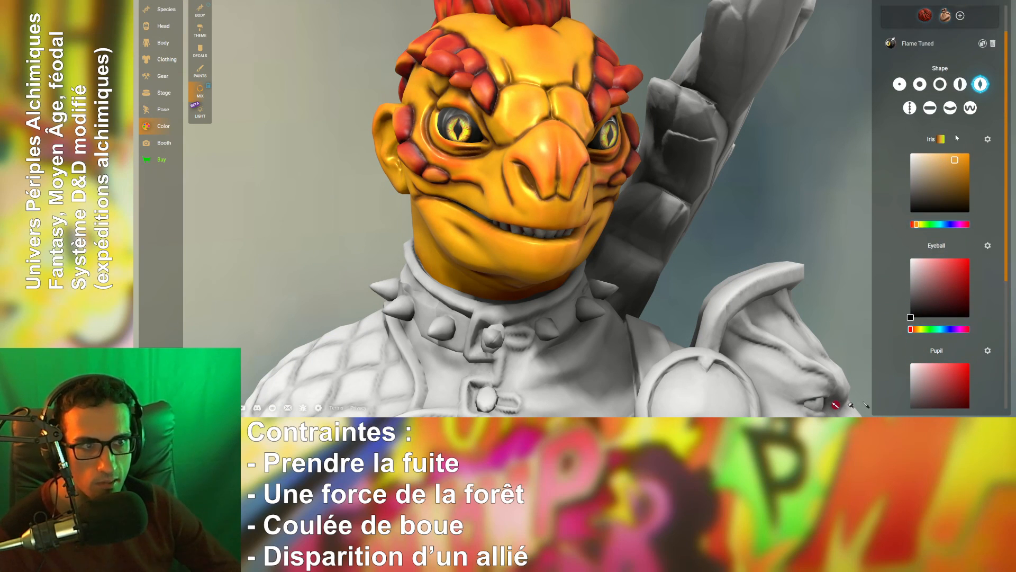
left_click(988, 139)
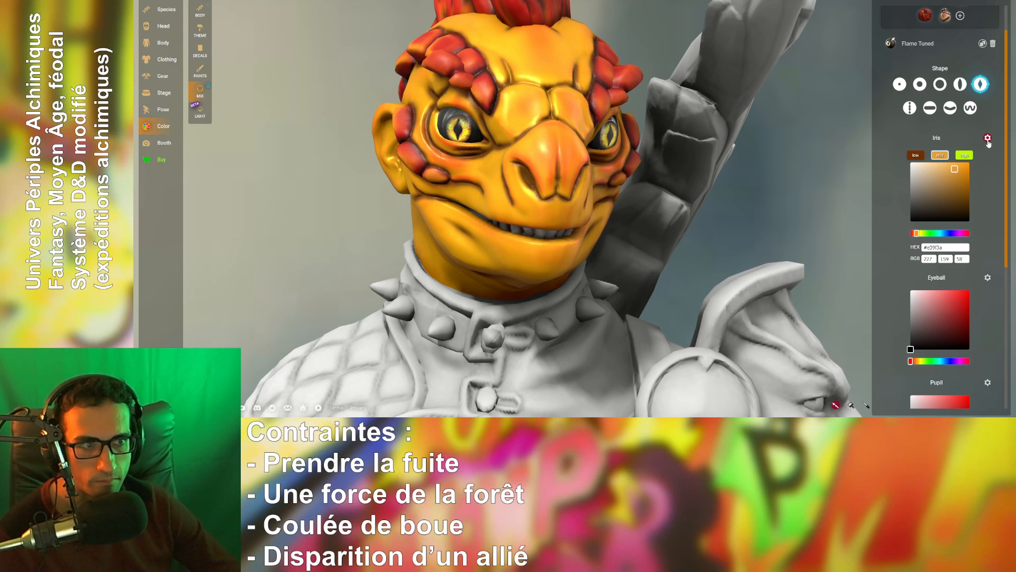
left_click(988, 139)
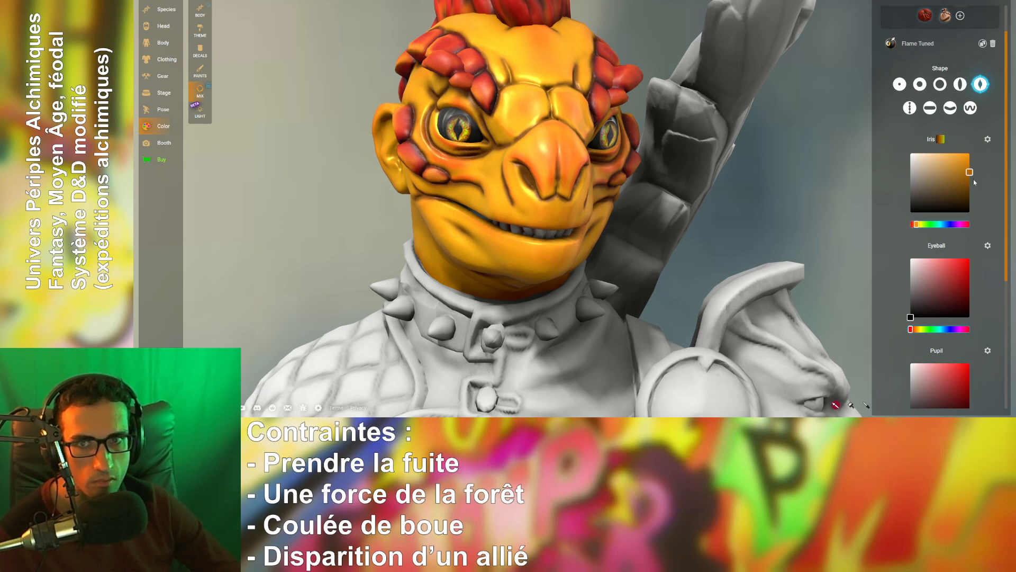
left_click(956, 155)
scroll(782, 271, "down", 8)
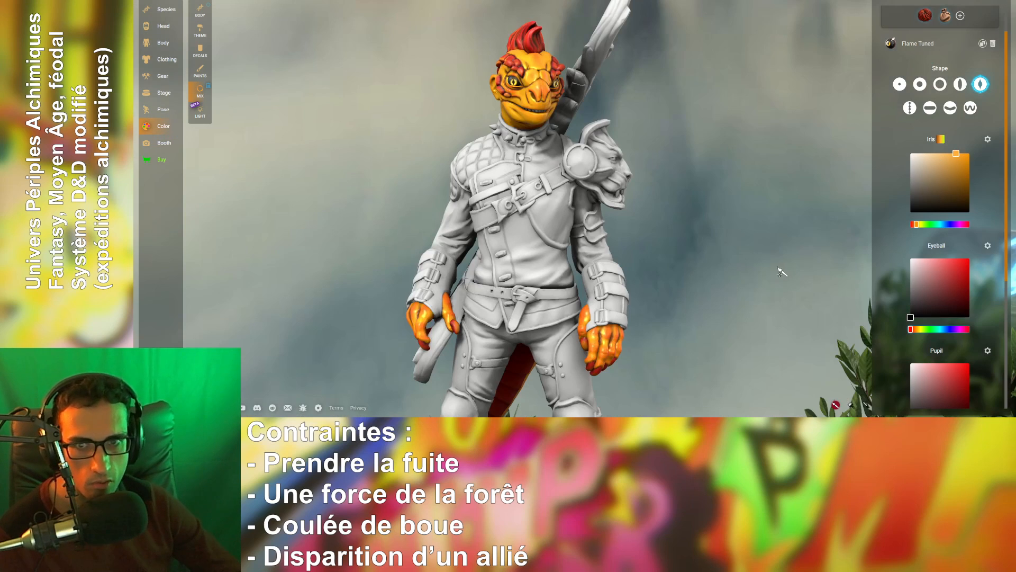
scroll(774, 247, "down", 3)
scroll(704, 170, "up", 10)
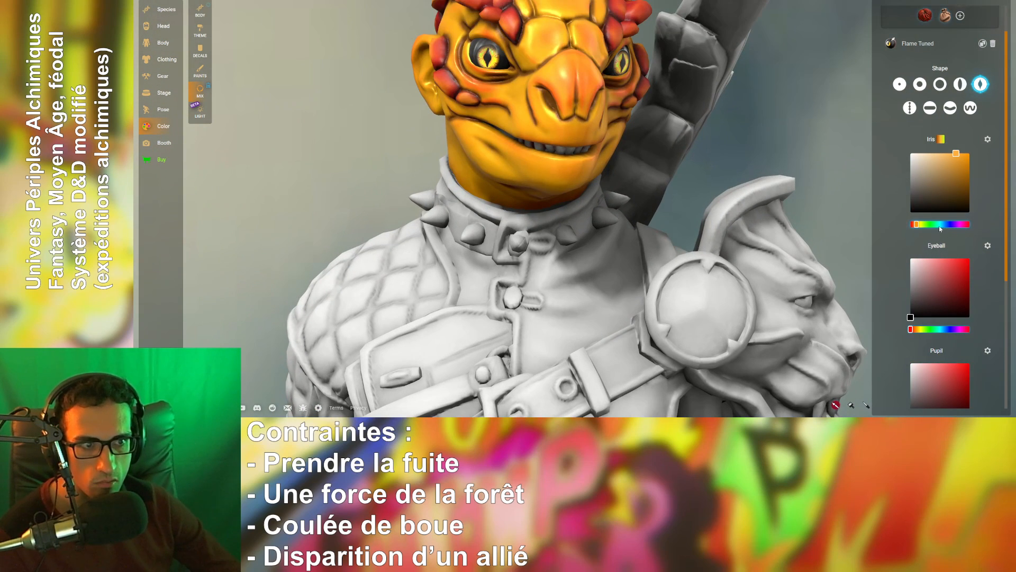
- Change the eye's iris colour to blue and set its high tone to white
mouse_move(941, 225)
left_mouse_down()
mouse_move(962, 225)
mouse_move(928, 225)
mouse_move(952, 227)
left_mouse_up()
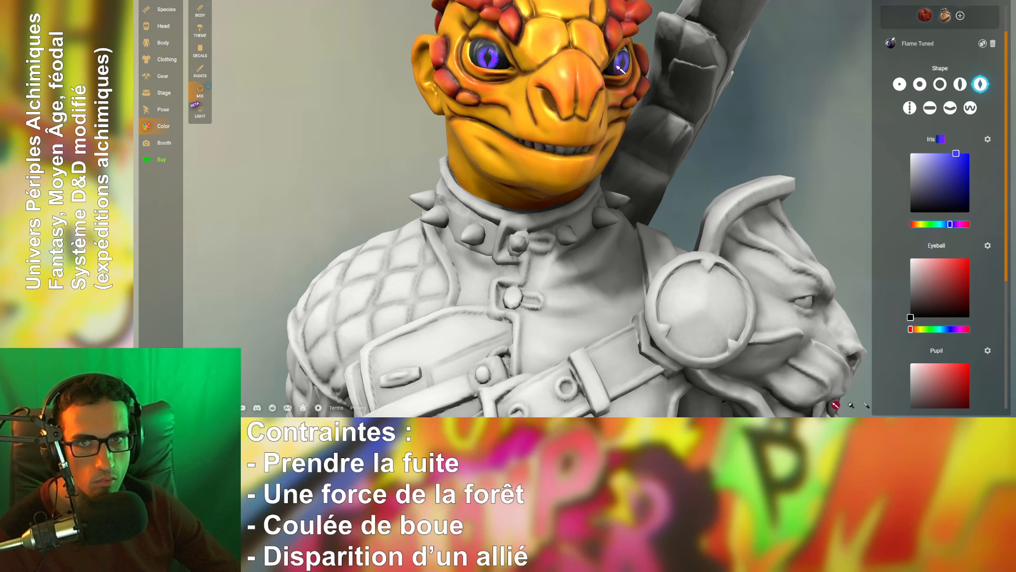
scroll(620, 68, "up", 2)
left_click(940, 141)
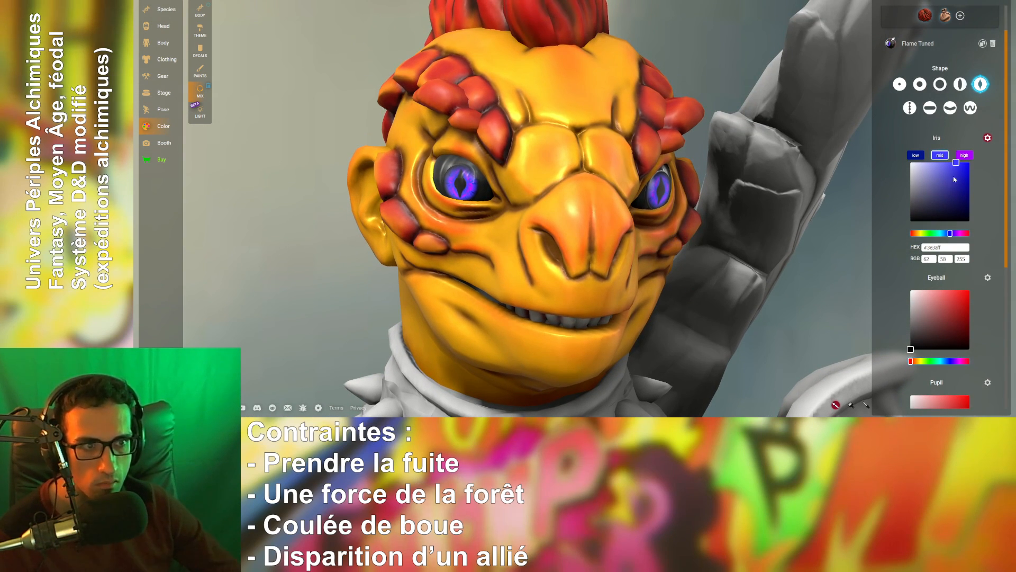
left_click(964, 156)
mouse_move(958, 178)
left_mouse_down()
mouse_move(954, 223)
mouse_move(876, 150)
left_mouse_up()
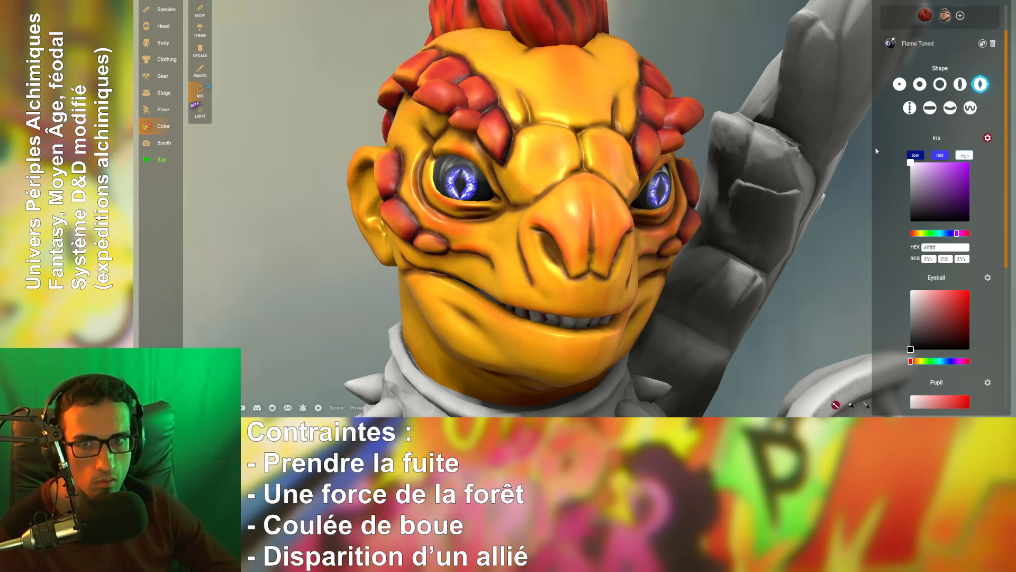
- Set the iris low tone to a saturated blue and its mid tone to light blue #00b2ff
left_click(916, 157)
mouse_move(974, 167)
left_mouse_down()
mouse_move(974, 177)
mouse_move(924, 164)
mouse_move(978, 167)
left_mouse_up()
left_click(940, 156)
left_click(944, 234)
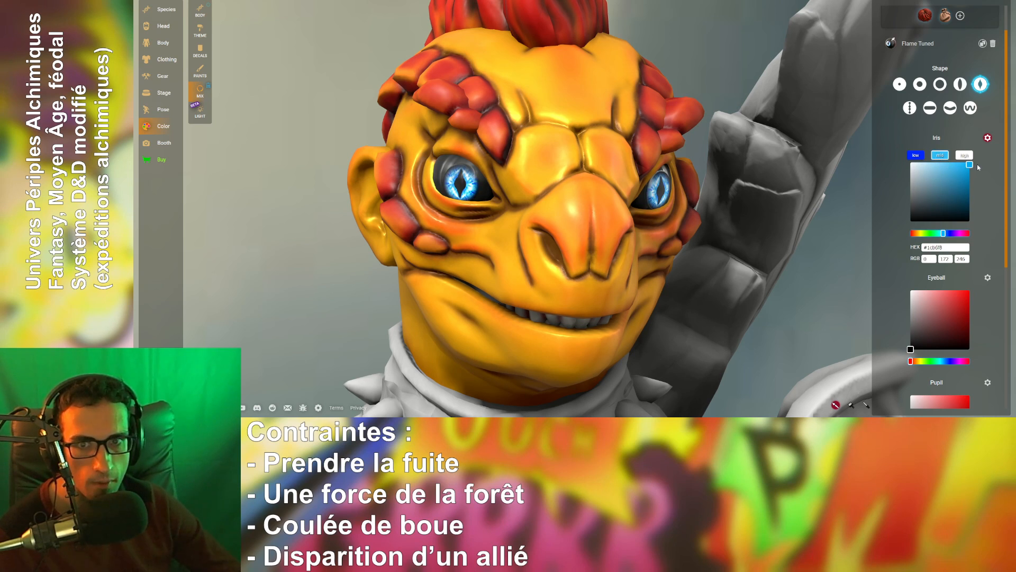
- Examine the recoloured blue eyes up close and against the full figure from several angles
scroll(721, 268, "down", 5)
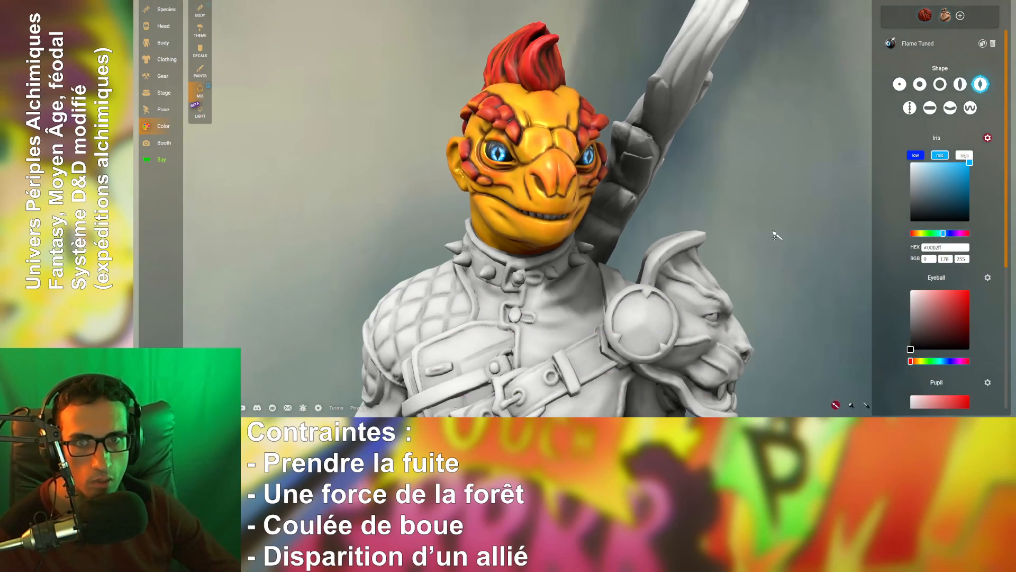
scroll(659, 245, "up", 5)
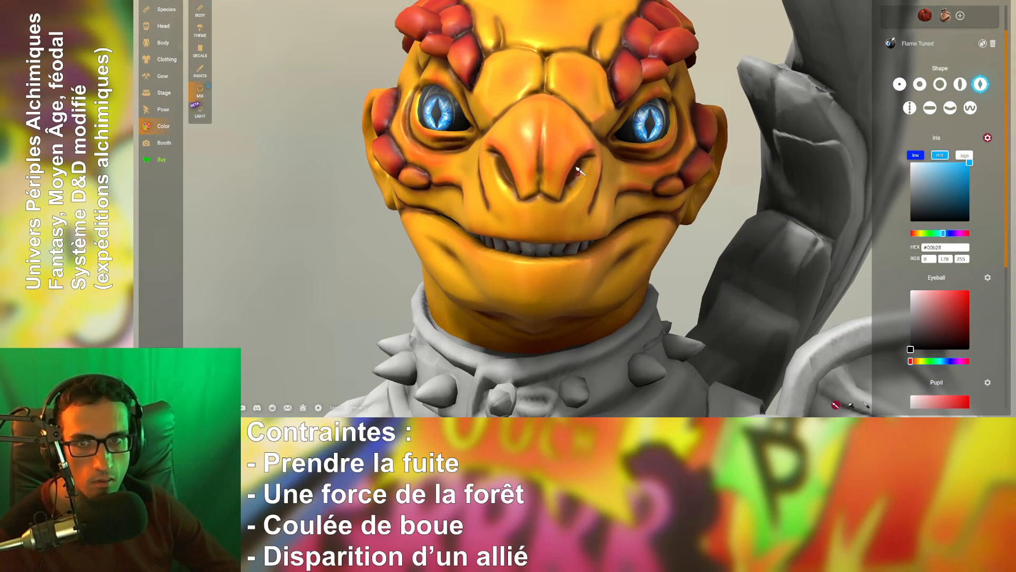
left_click_drag(539, 154, 588, 151)
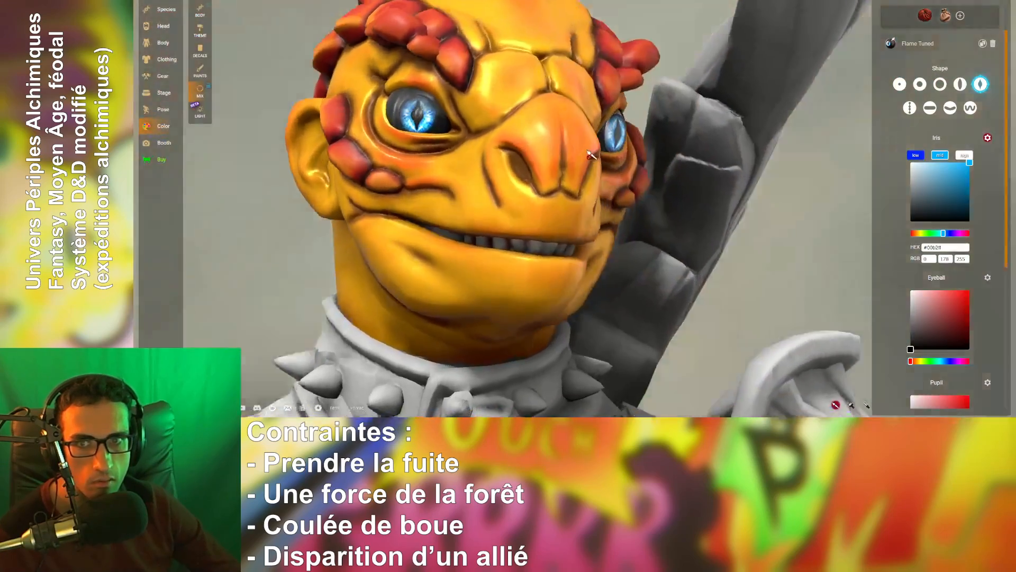
scroll(592, 154, "down", 6)
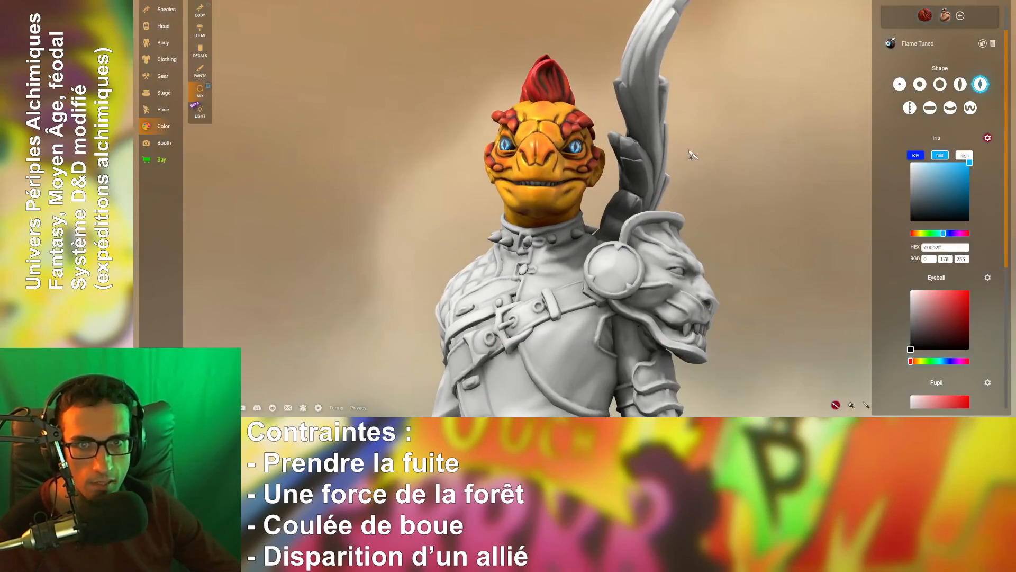
left_click_drag(693, 154, 826, 163)
scroll(753, 274, "down", 4)
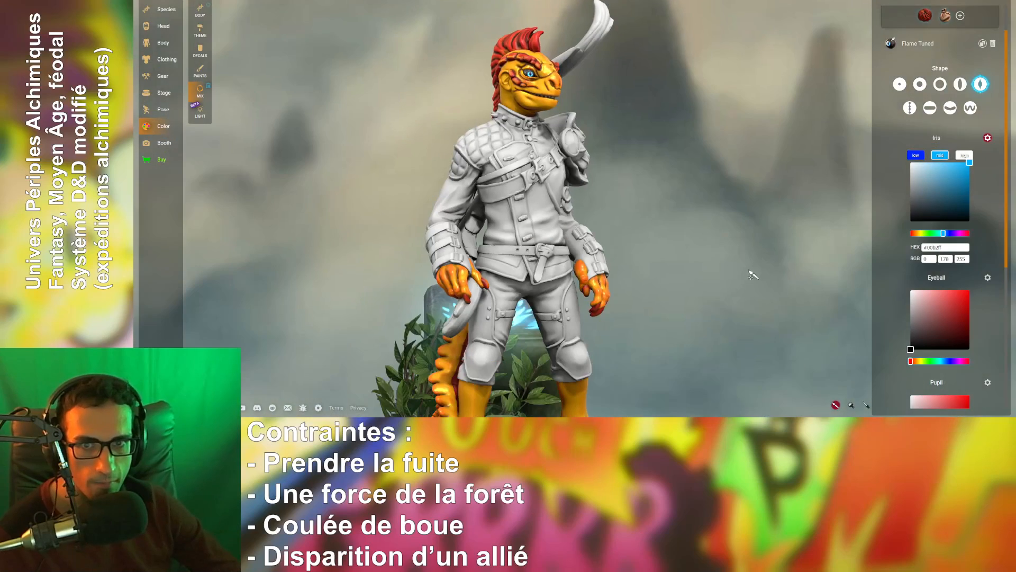
scroll(753, 274, "down", 3)
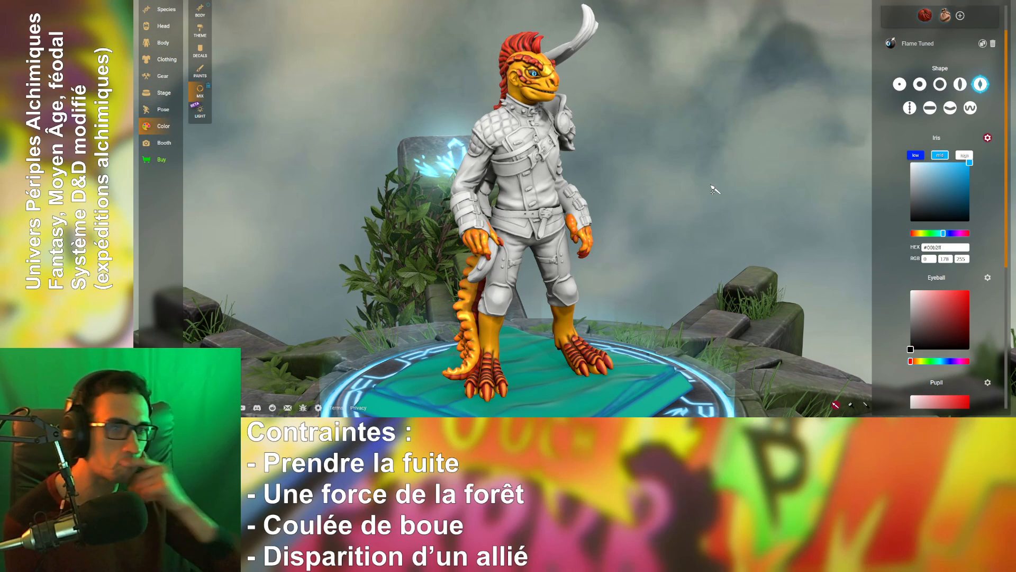
scroll(685, 233, "up", 3)
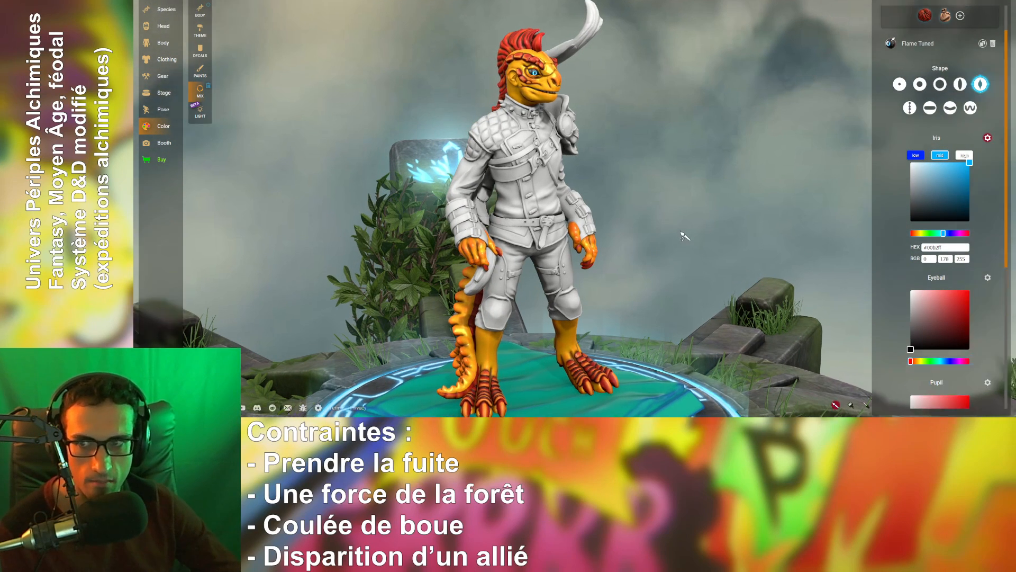
scroll(670, 212, "down", 4)
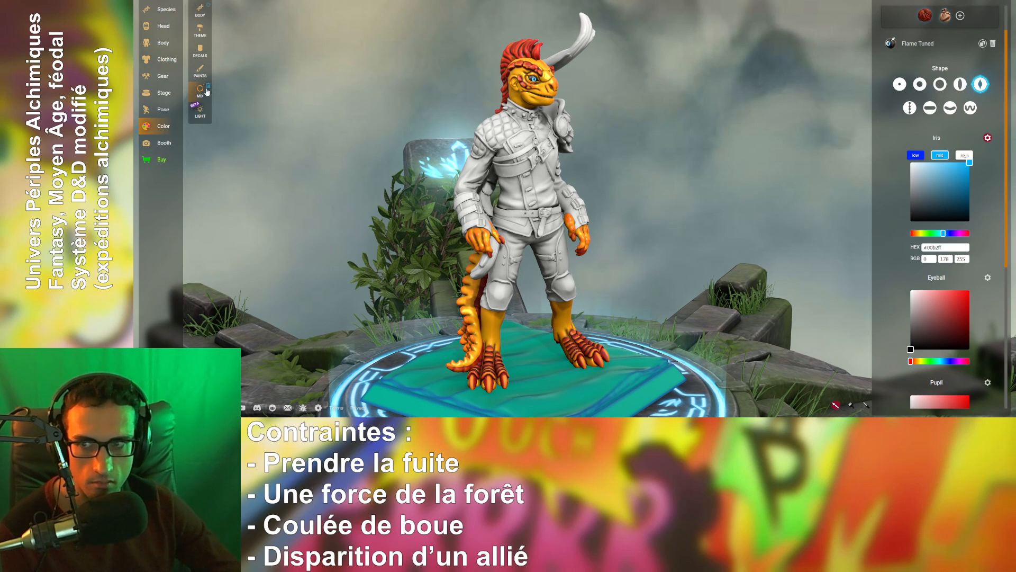
- Paint the waist belt, thigh straps and diagonal chest straps with a dark leather paint from the Browns group
left_click(201, 70)
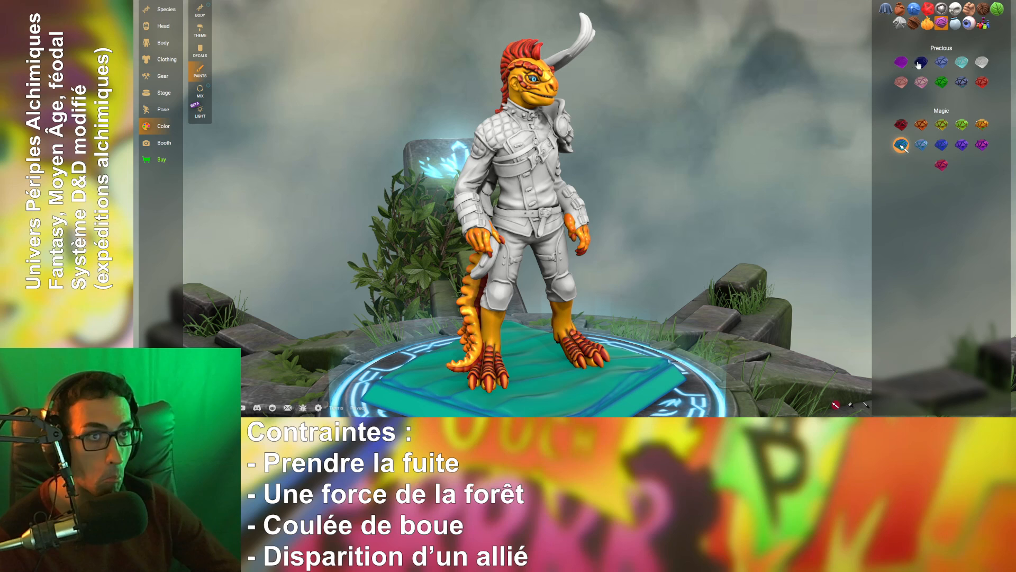
left_click(903, 10)
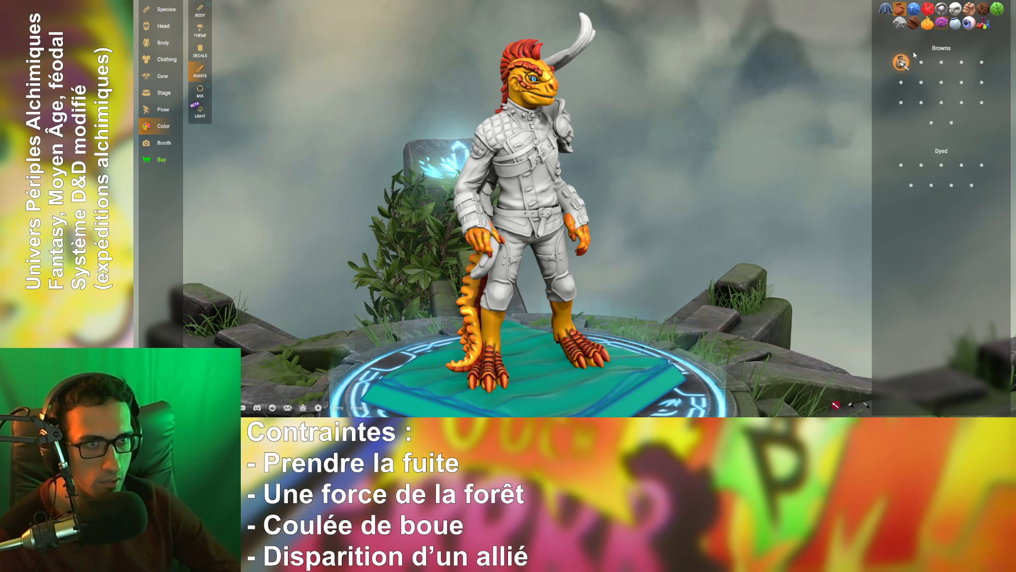
left_click(516, 217)
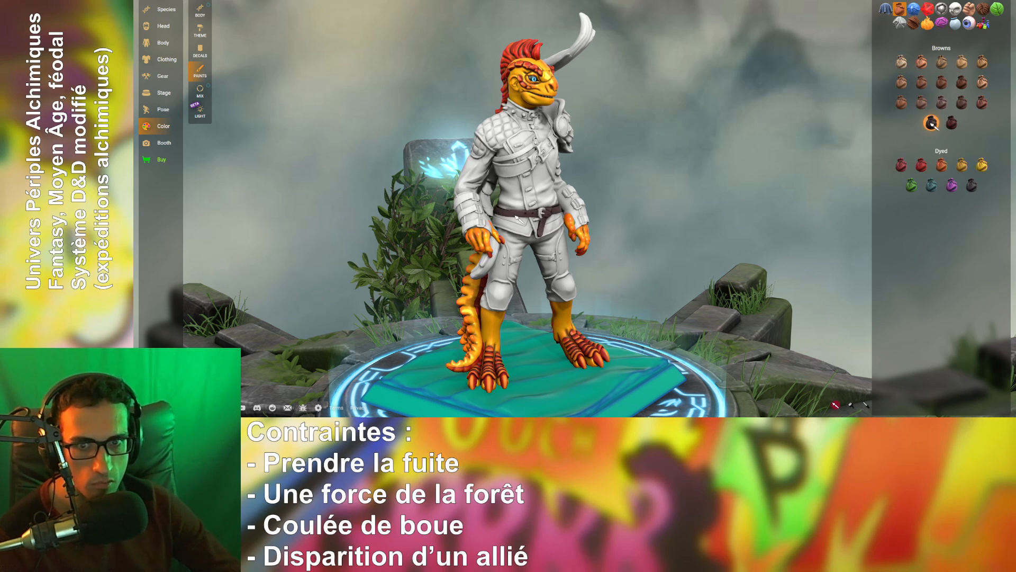
left_click(523, 161)
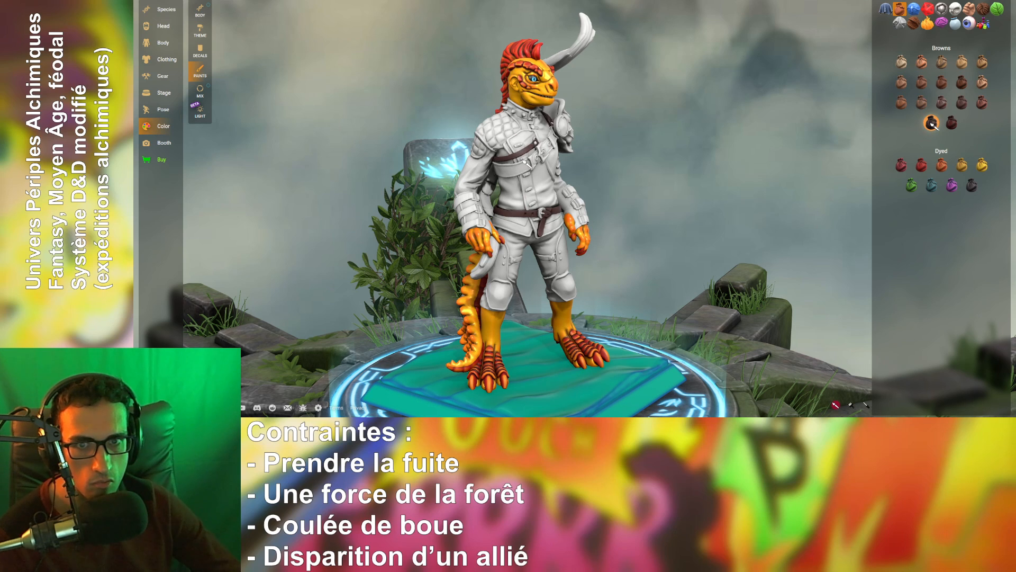
left_click_drag(691, 320, 609, 288)
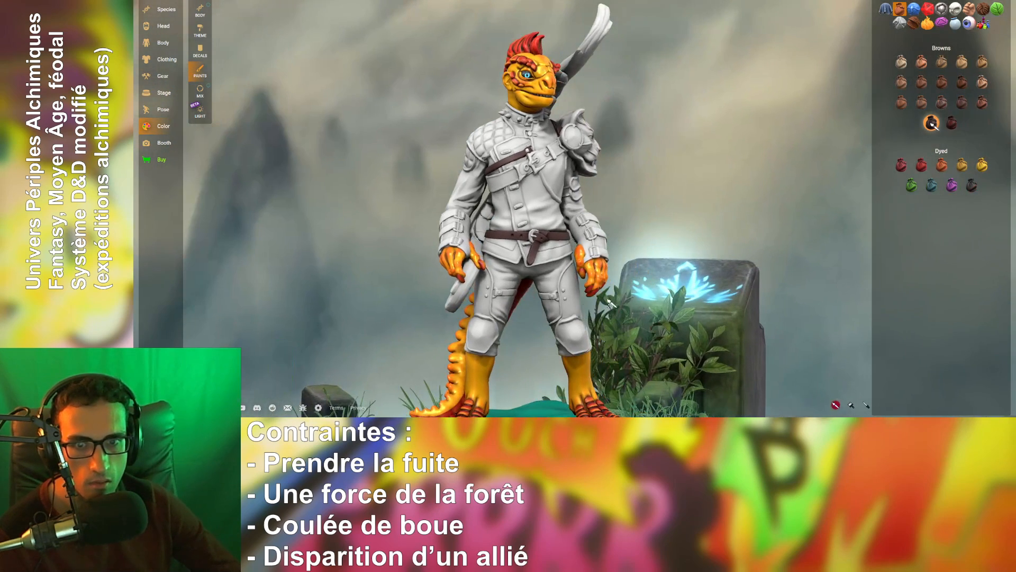
left_click_drag(710, 258, 659, 259)
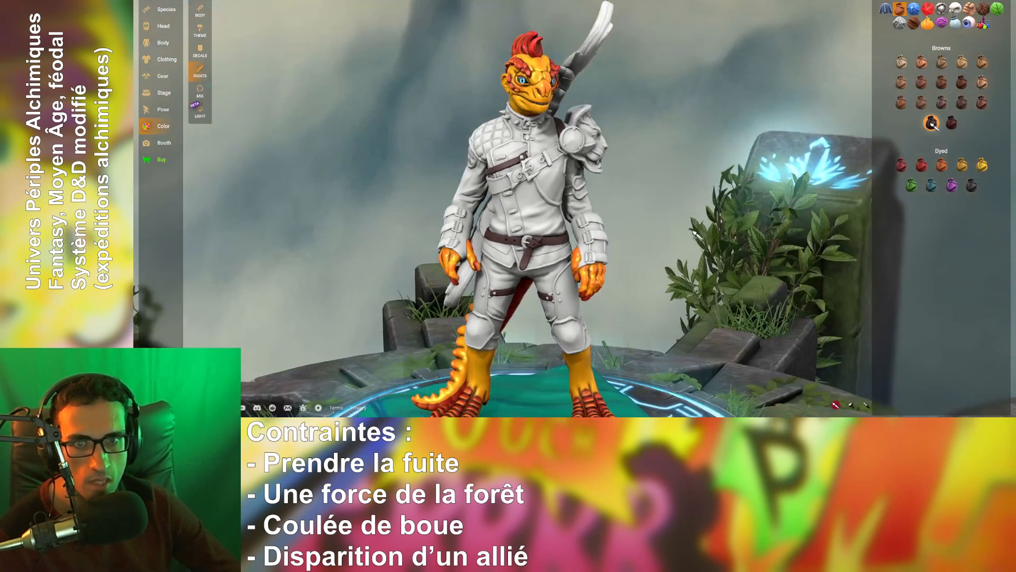
left_click(558, 158)
- Paint the straps of both forearm bracers with the same dark brown leather
left_click_drag(694, 209, 718, 231)
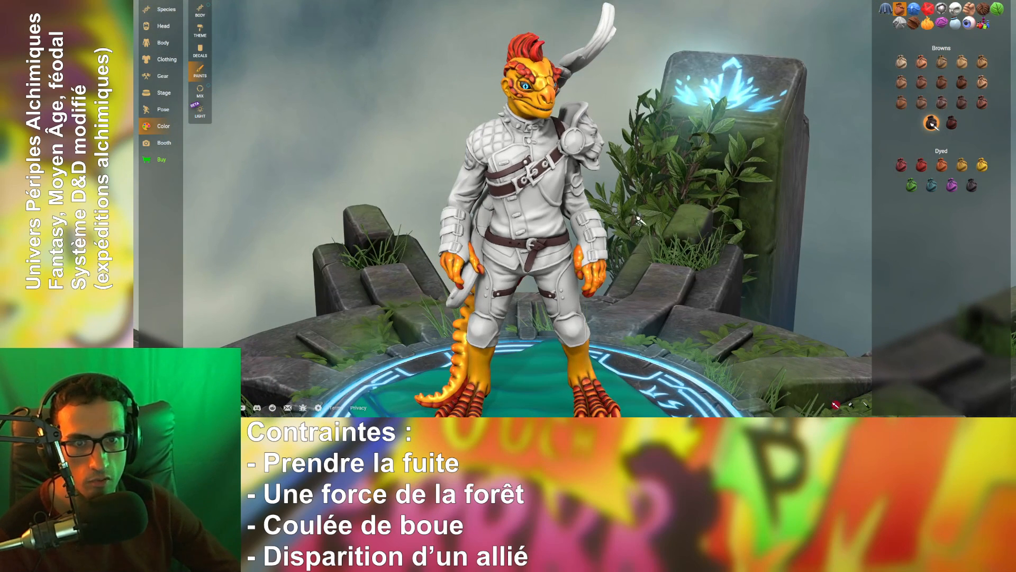
left_click(592, 218)
left_click(600, 235)
left_click(597, 257)
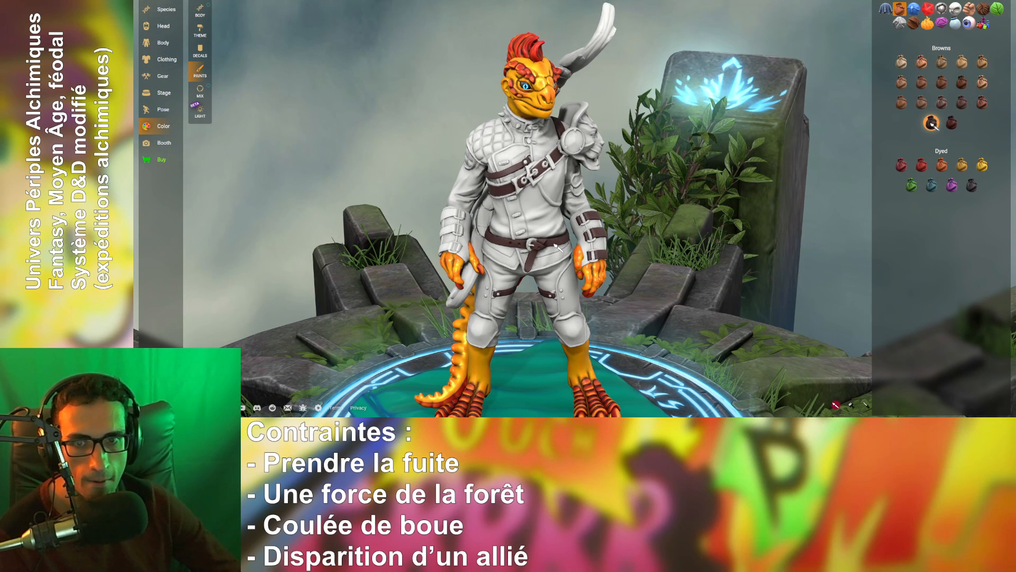
left_click(452, 233)
left_click(453, 215)
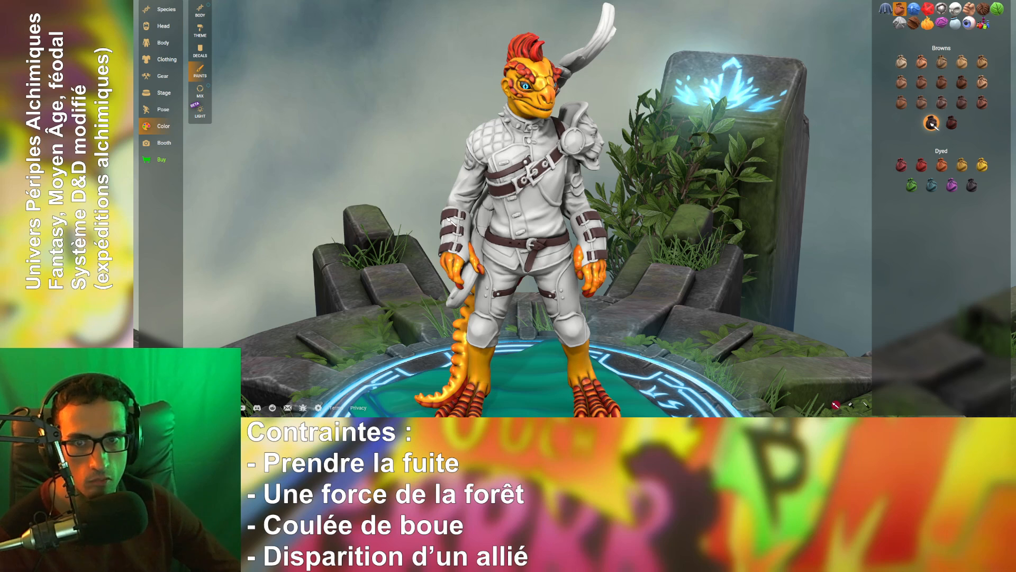
- Paint the collar and front closure straps of the jacket in dark brown leather
left_click_drag(733, 201, 763, 191)
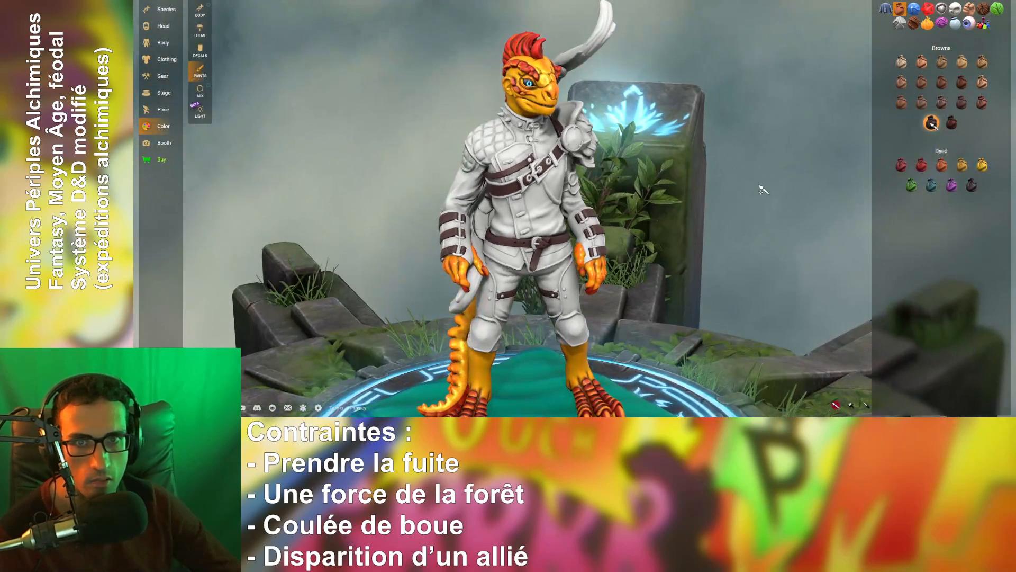
left_click(536, 127)
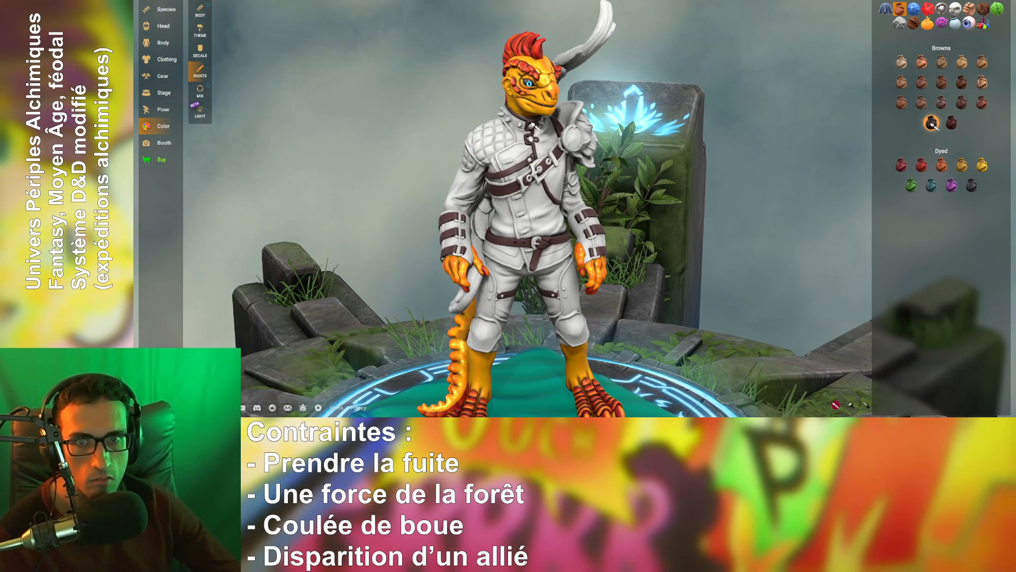
left_click_drag(535, 126, 544, 180)
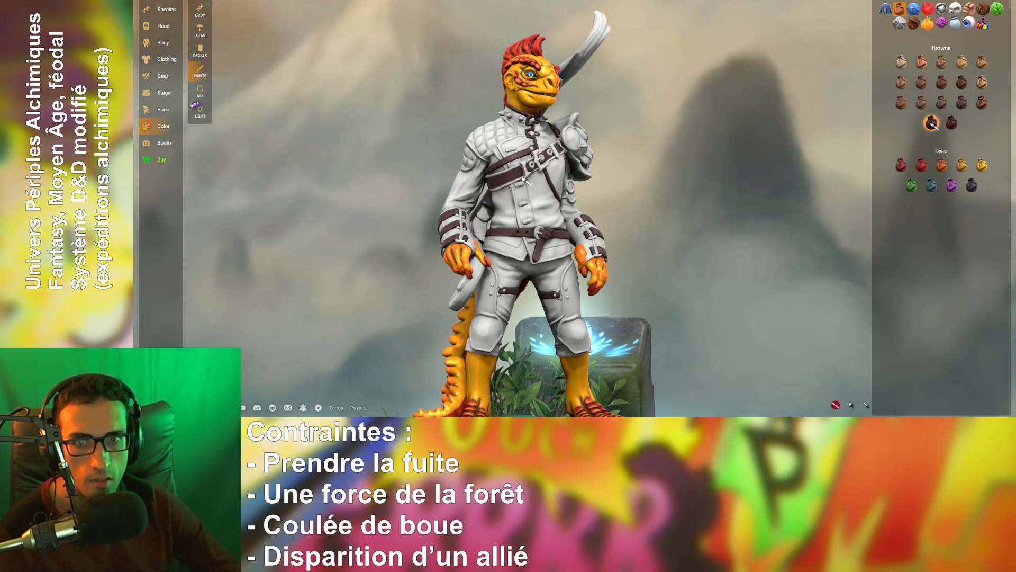
left_click(524, 180)
- Paint the jacket's edge trim and the piping around the quilted shoulder in dark brown leather
left_click_drag(724, 204, 235, 229)
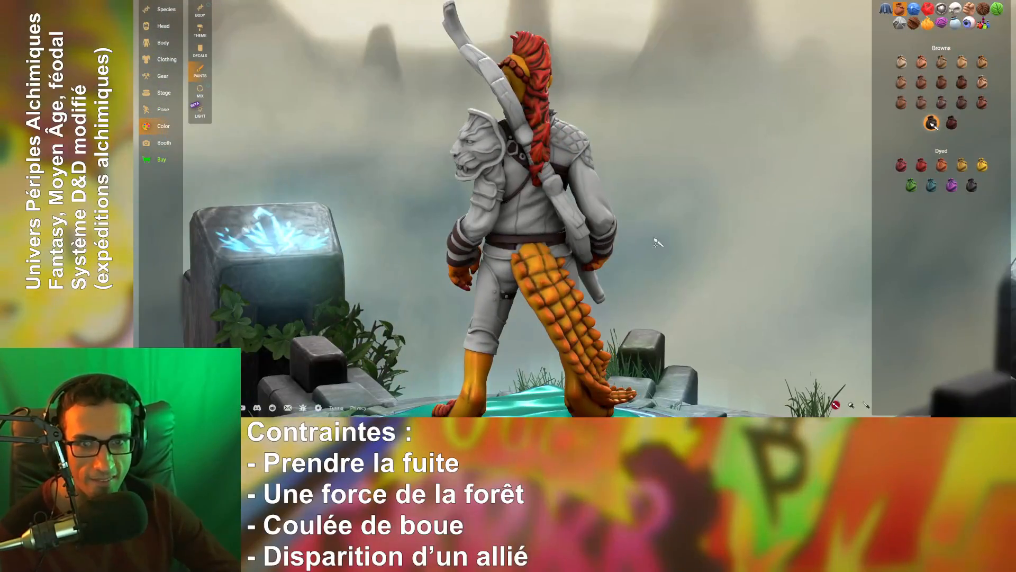
left_click_drag(658, 241, 554, 164)
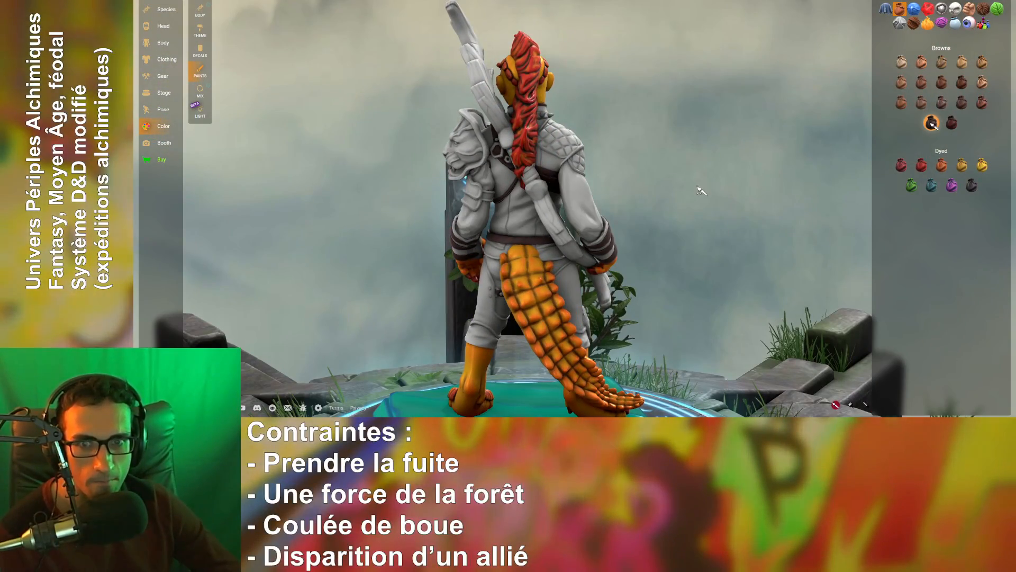
scroll(699, 190, "up", 5)
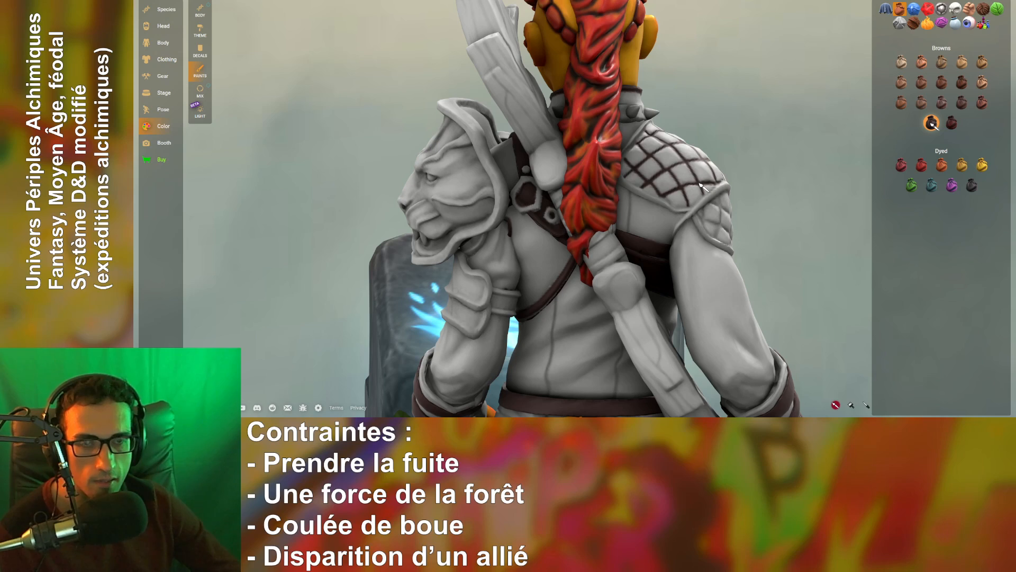
left_click_drag(773, 188, 463, 175)
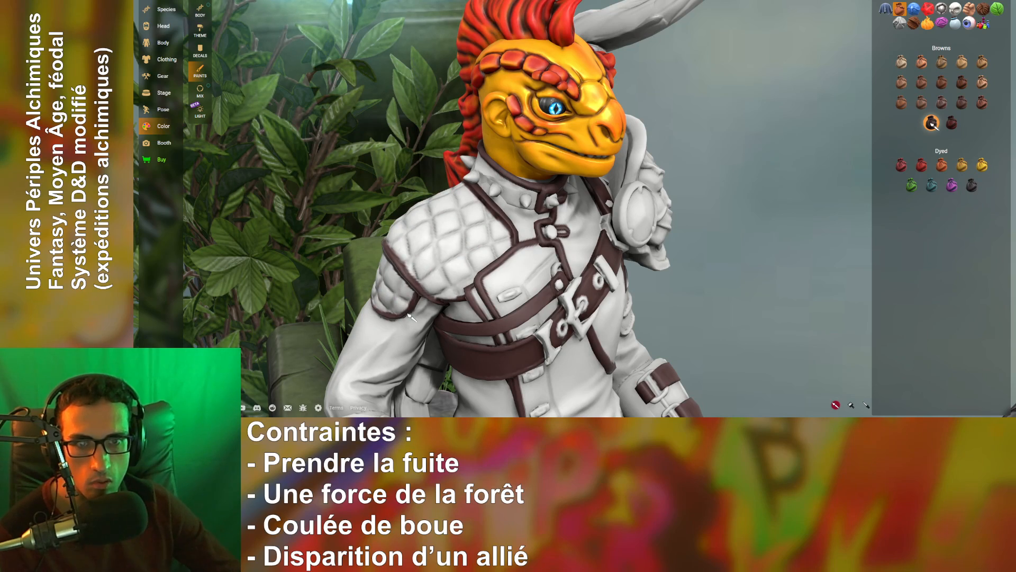
scroll(740, 259, "down", 5)
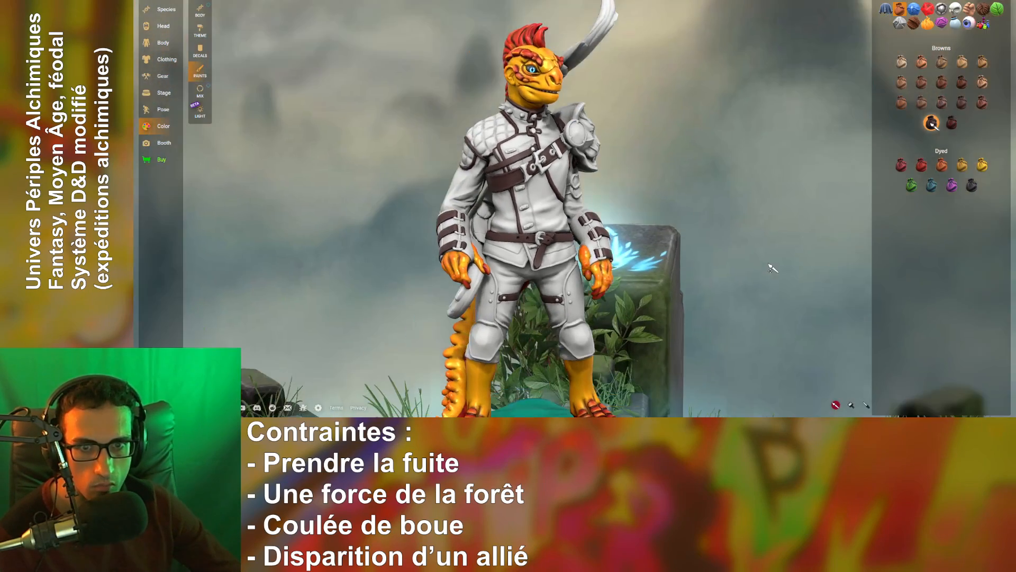
- Inspect the dark brown straps and trim on the outfit from the front, sides and back
left_click_drag(773, 268, 598, 220)
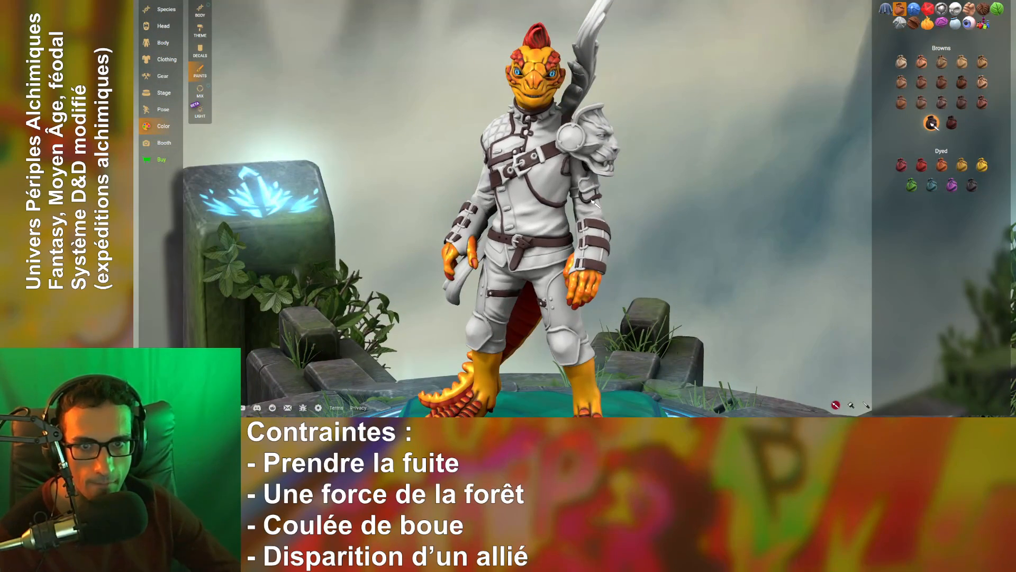
left_click_drag(699, 215, 756, 268)
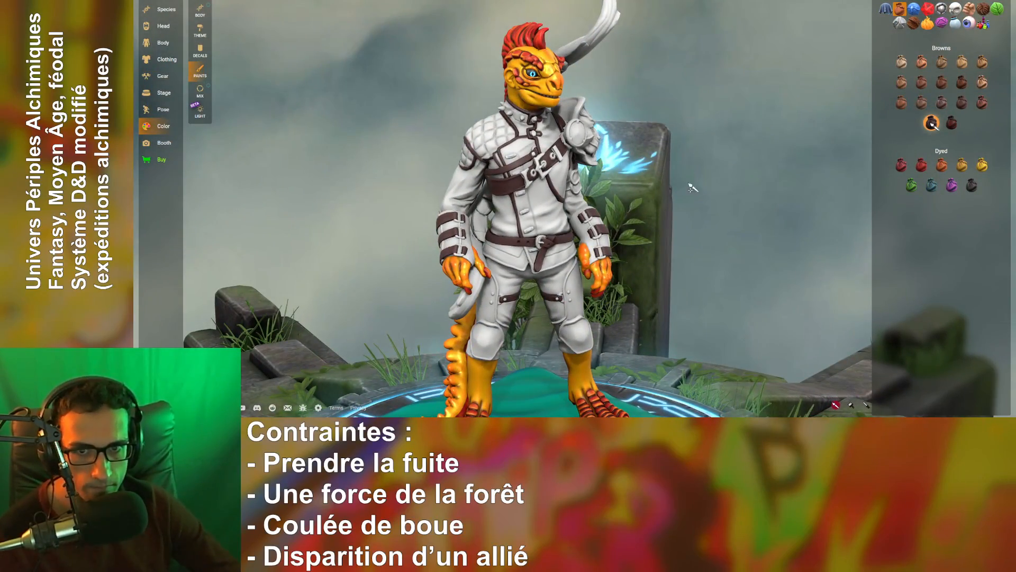
left_click_drag(691, 187, 755, 133)
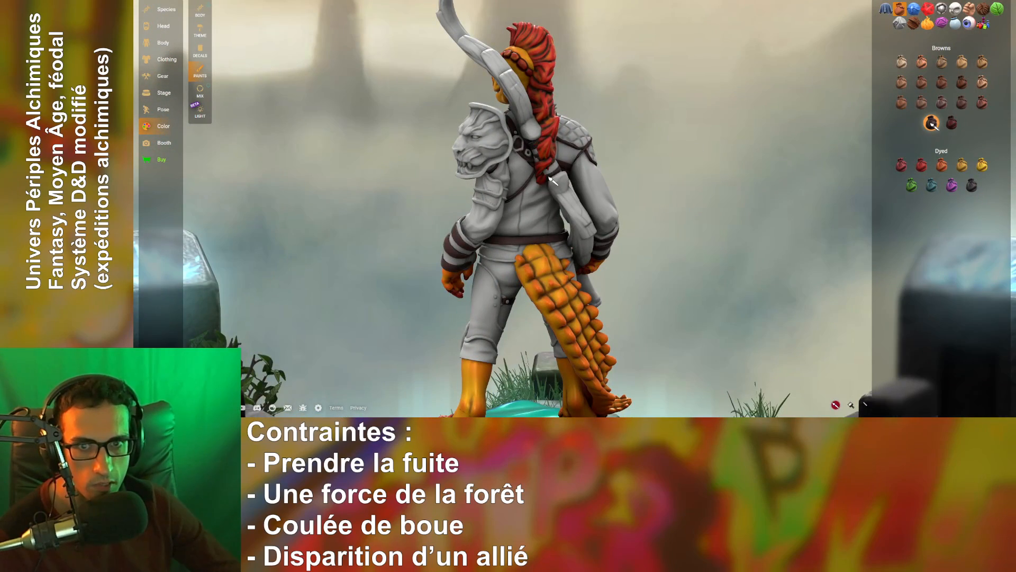
left_click_drag(736, 164, 497, 196)
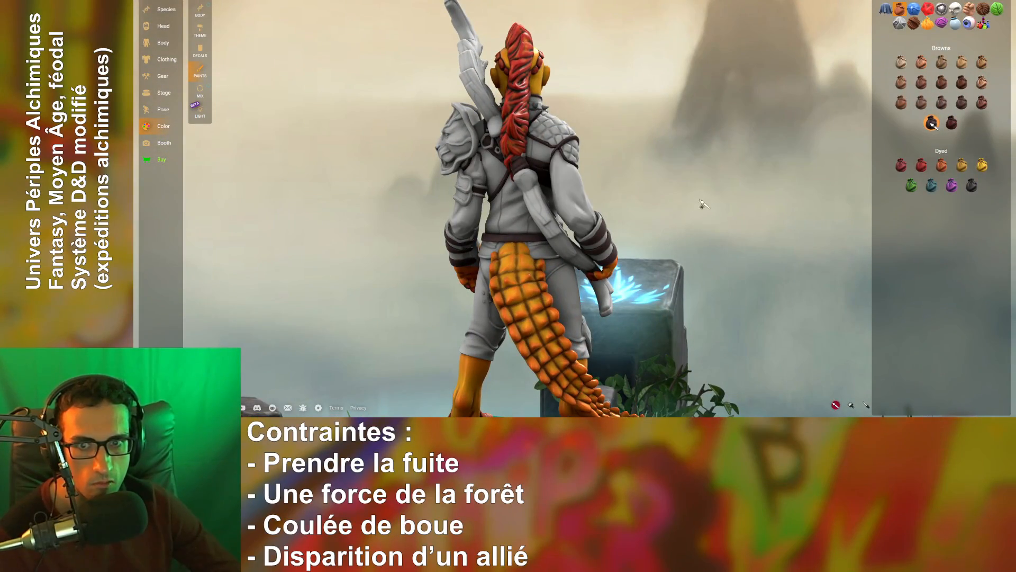
left_click_drag(713, 162, 980, 177)
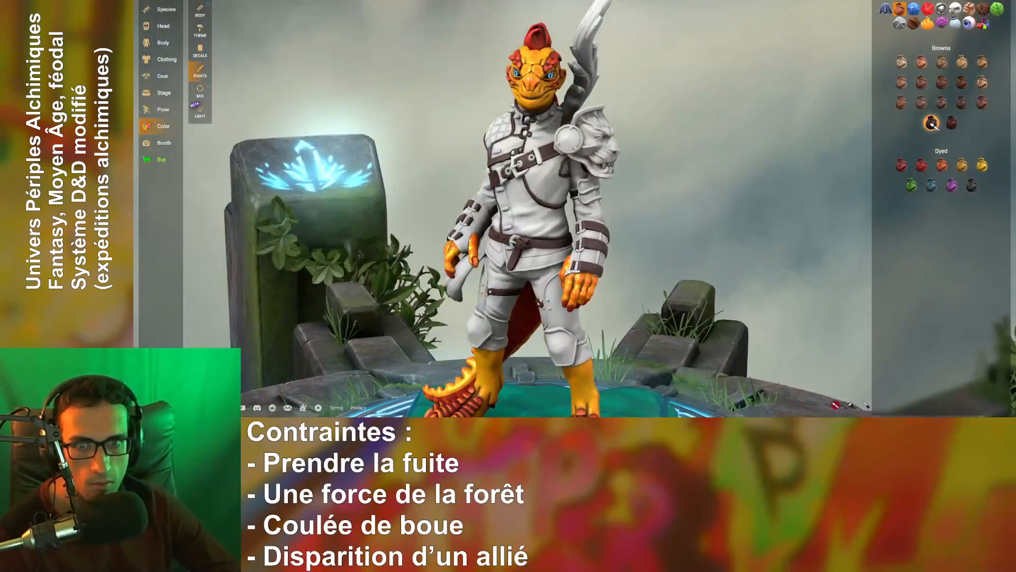
left_click_drag(775, 235, 820, 175)
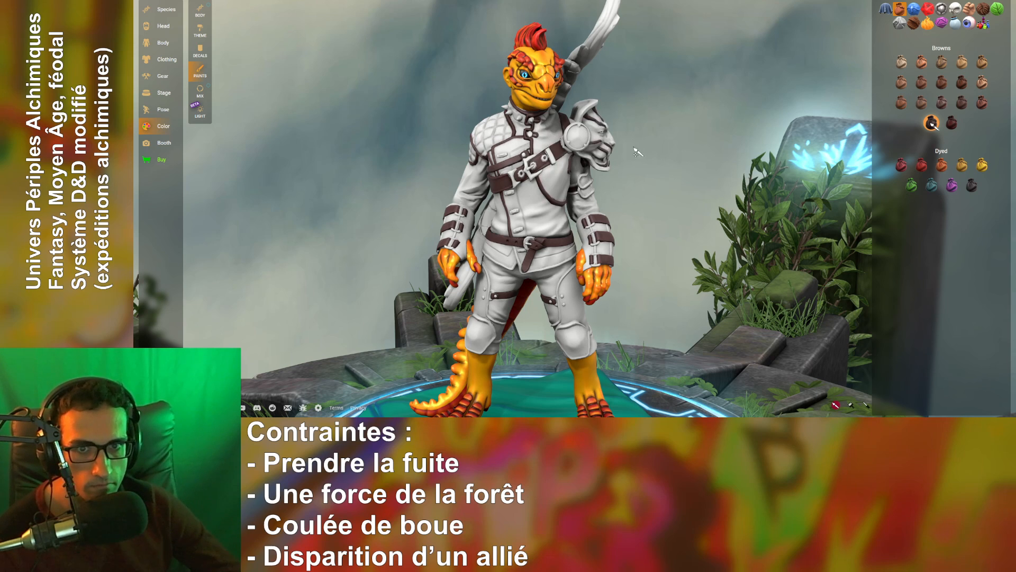
- Try a pastel teal metal paint on the jacket and the outer thigh panels
left_click_drag(694, 219, 651, 220)
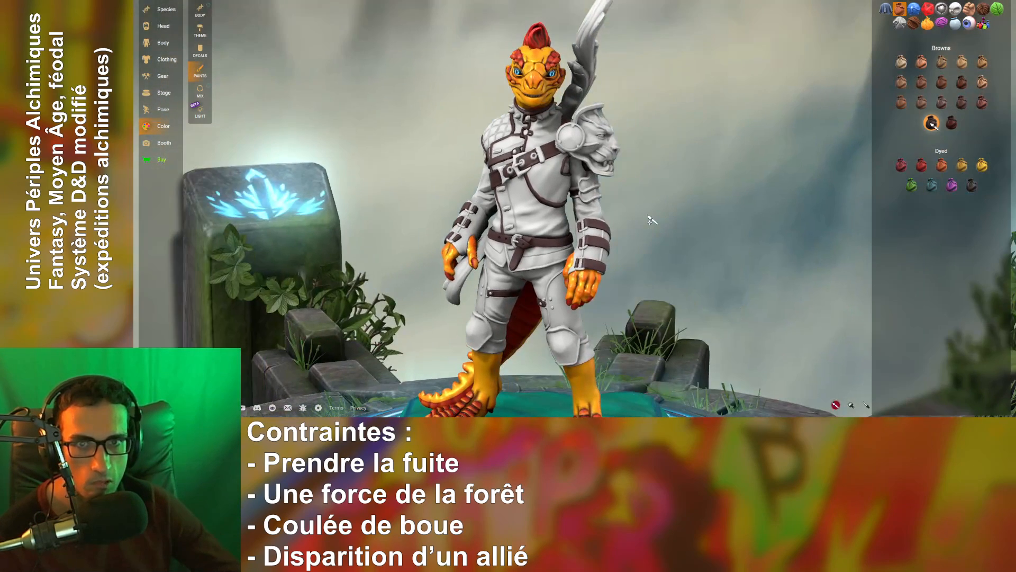
left_click(942, 9)
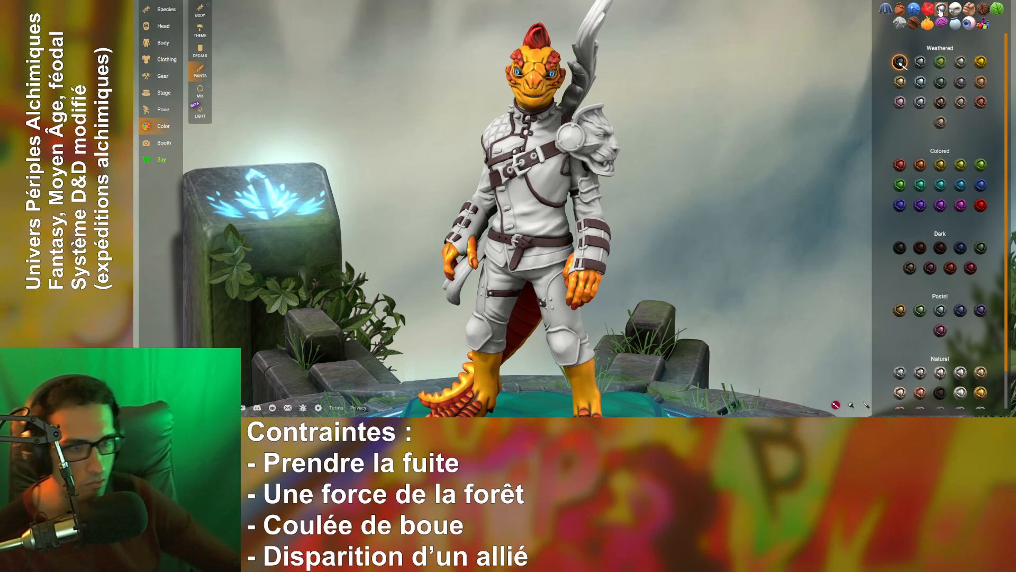
left_click(940, 310)
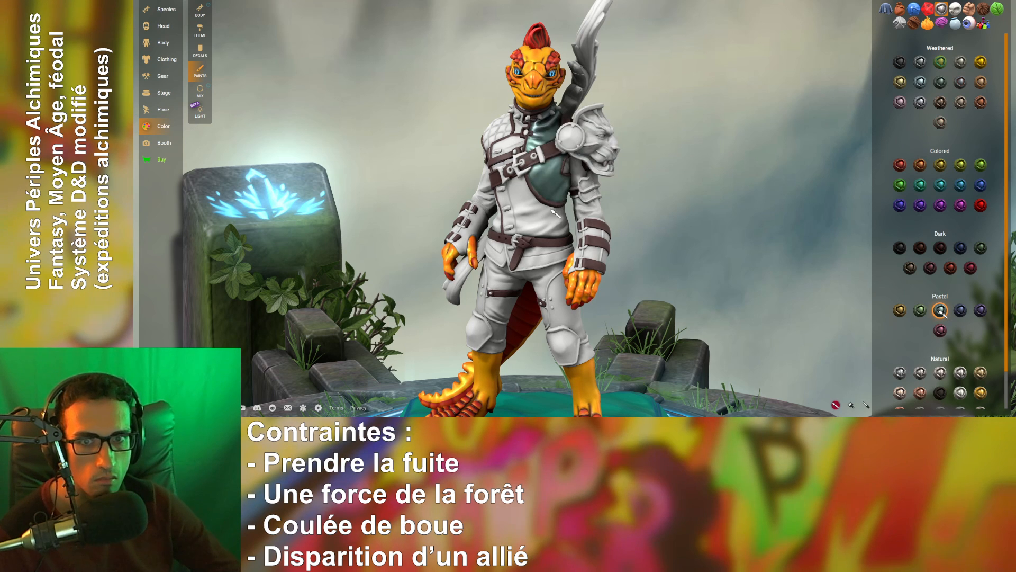
left_click(545, 231)
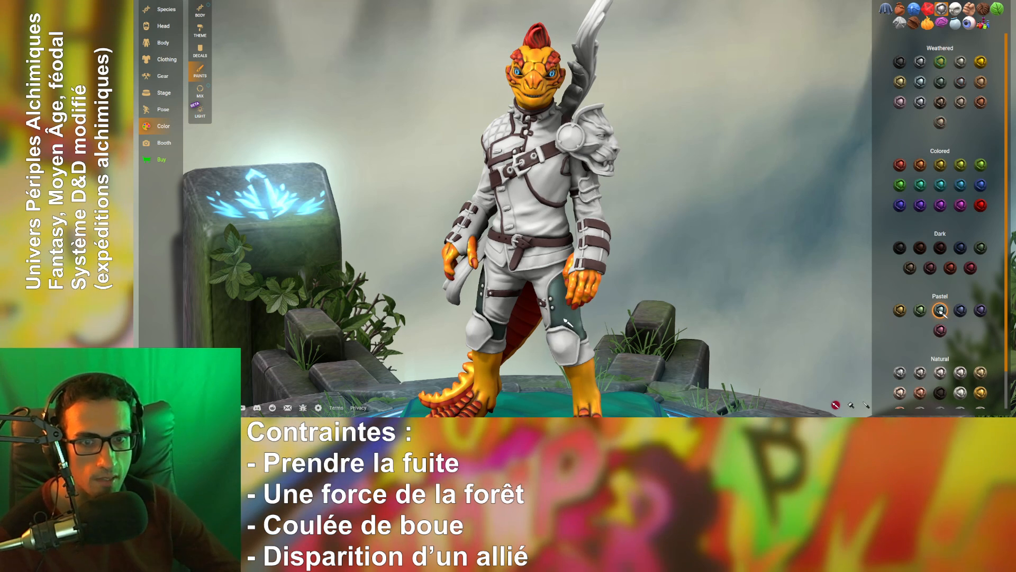
left_click_drag(702, 212, 723, 215)
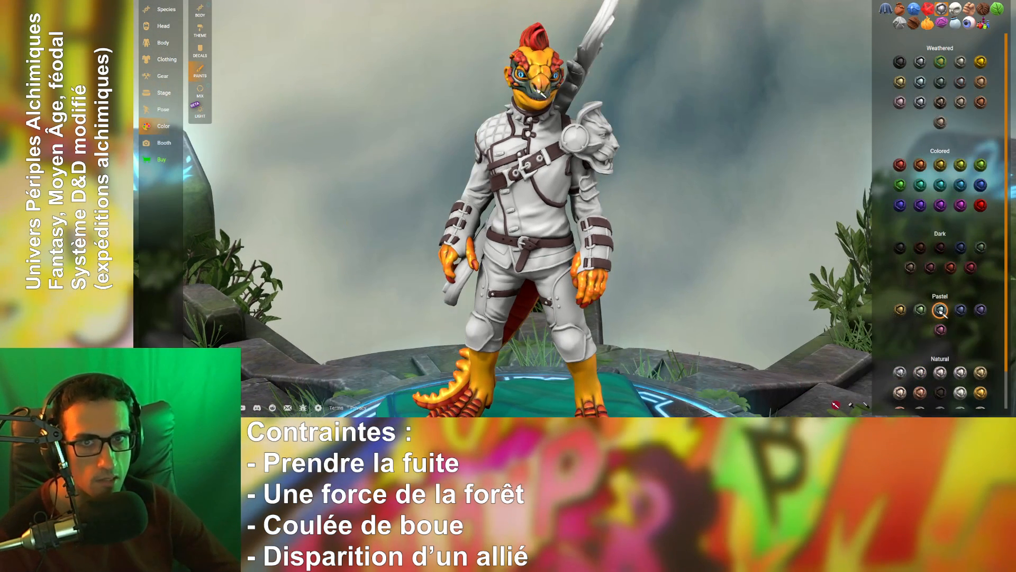
- Paint the outer thigh panels, the knee guards and the beast-faced shoulder guard in the coloured blue metal
scroll(943, 254, "down", 1)
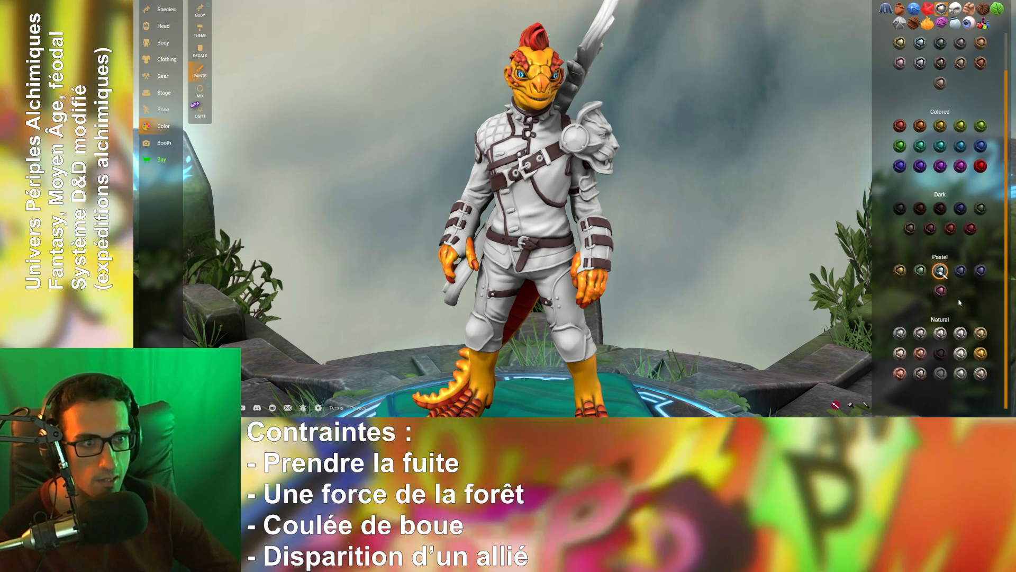
left_click(960, 146)
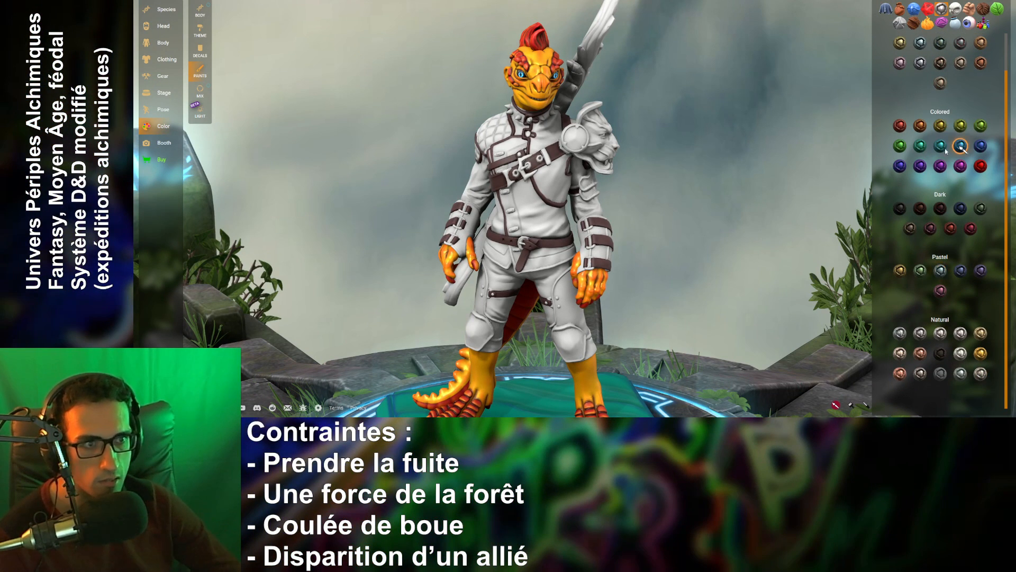
left_click(567, 341)
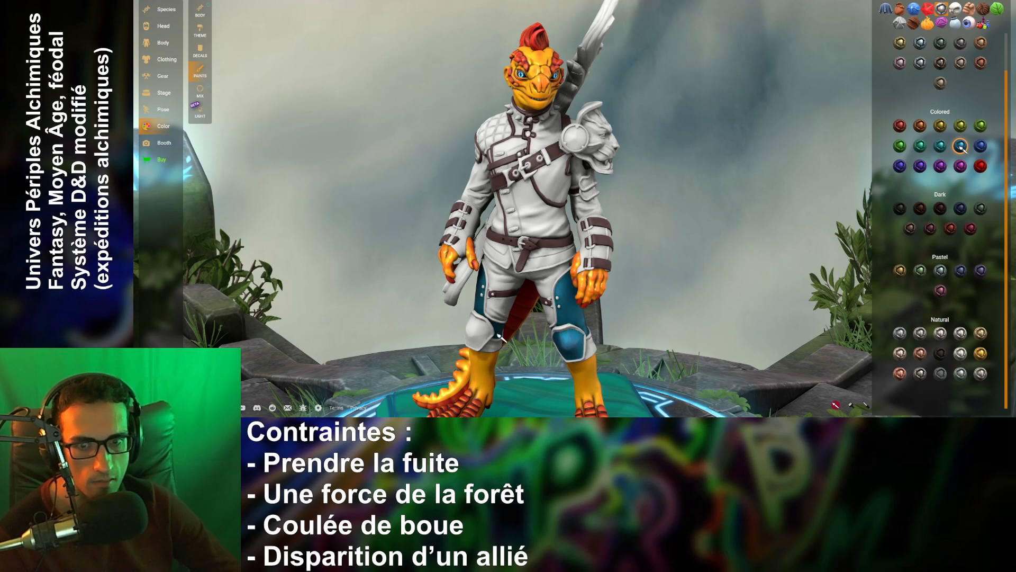
left_click(478, 336)
left_click_drag(708, 217, 606, 153)
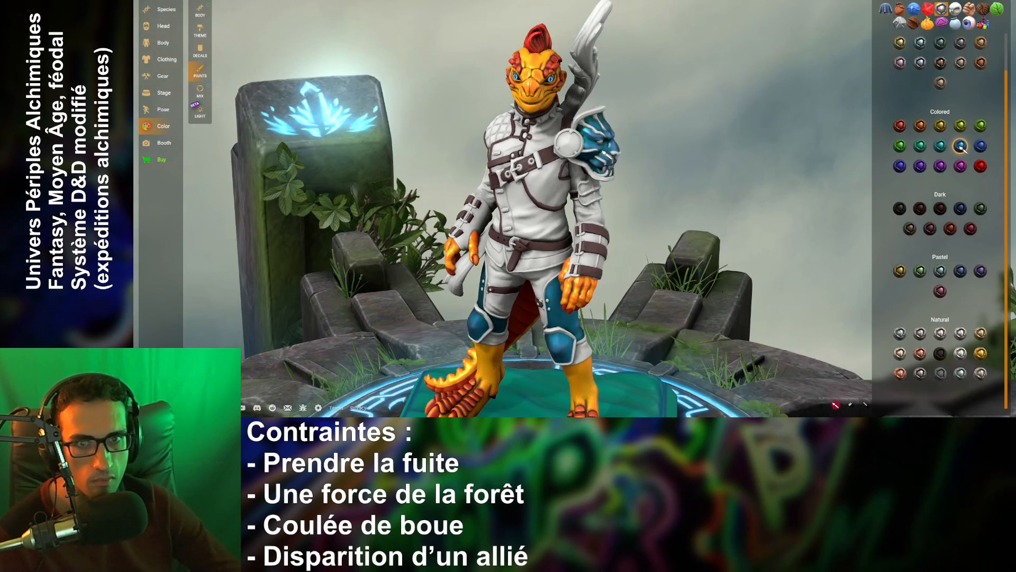
left_click_drag(692, 220, 776, 199)
- Paint the trim of the knee guards and the shoulder guard in natural silver metal
left_click(980, 146)
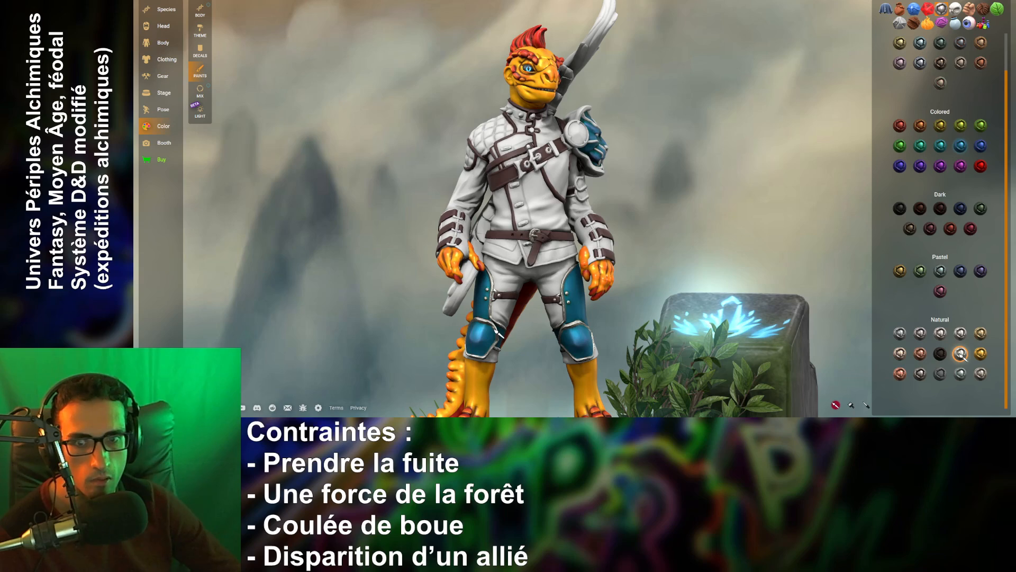
left_click_drag(723, 337, 618, 227)
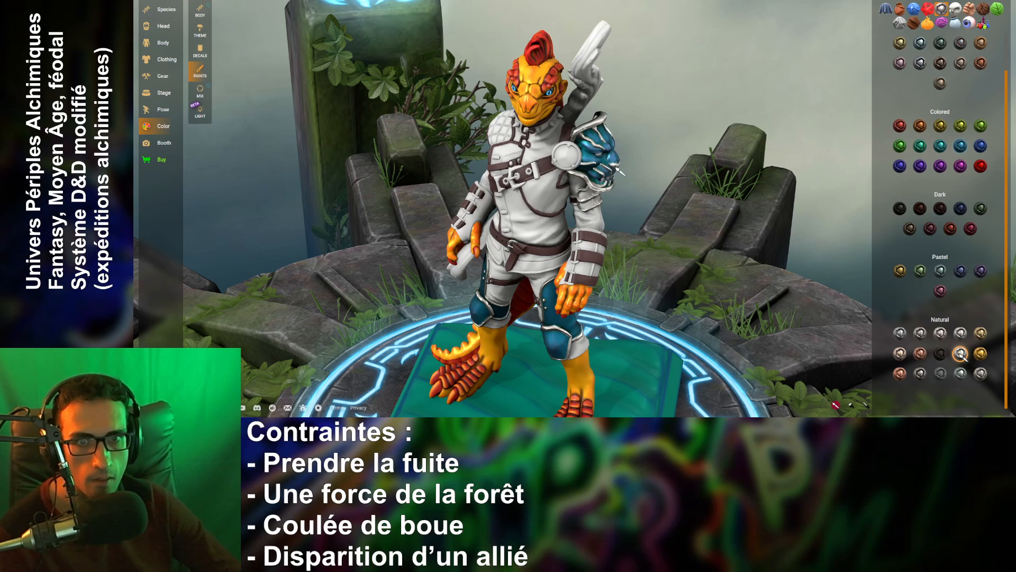
left_click(569, 163)
- Paint the strap buckles and jacket buttons with the same natural silver metal
left_click_drag(733, 163, 667, 135)
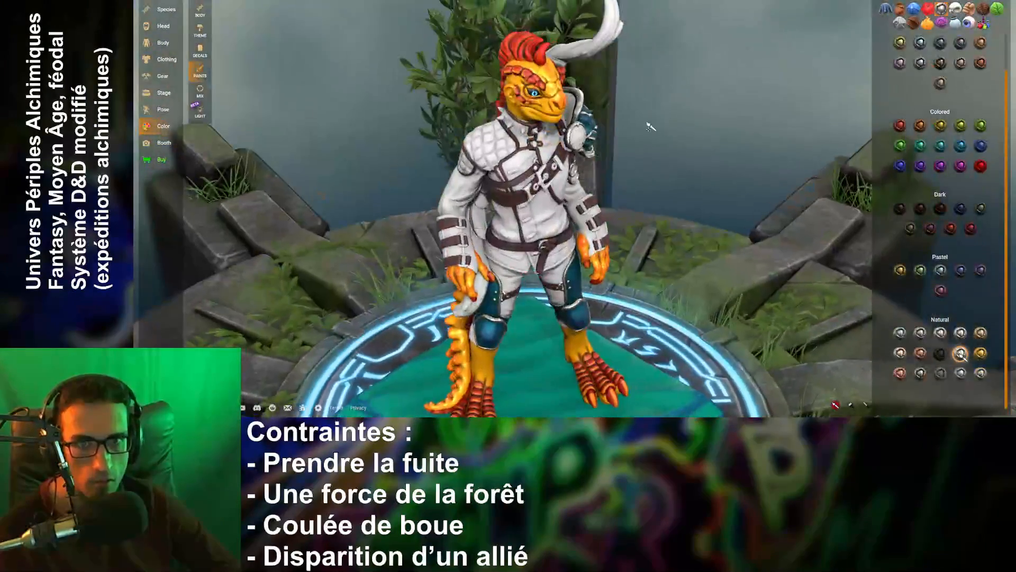
left_click_drag(810, 174, 728, 144)
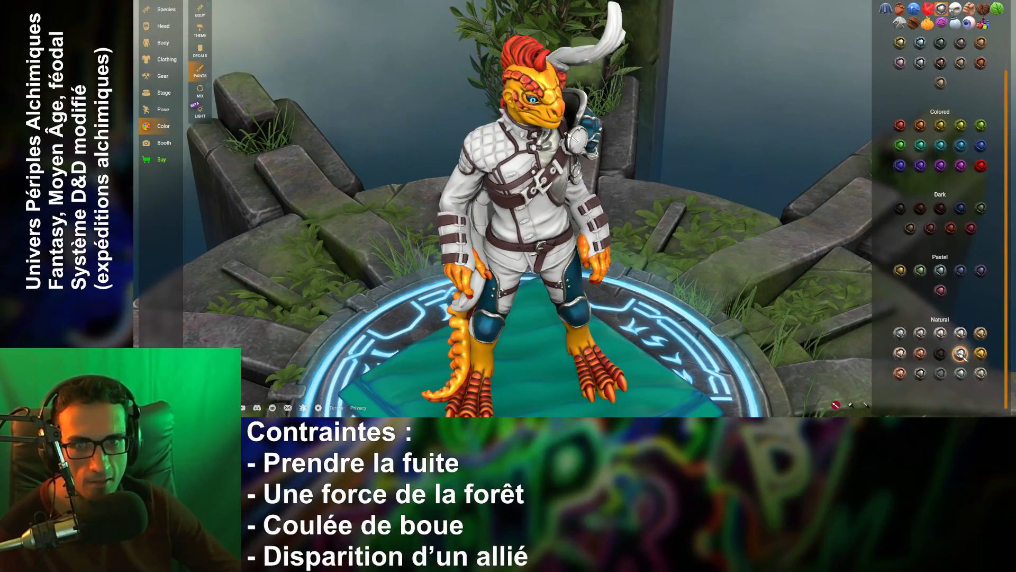
left_click_drag(713, 230, 702, 219)
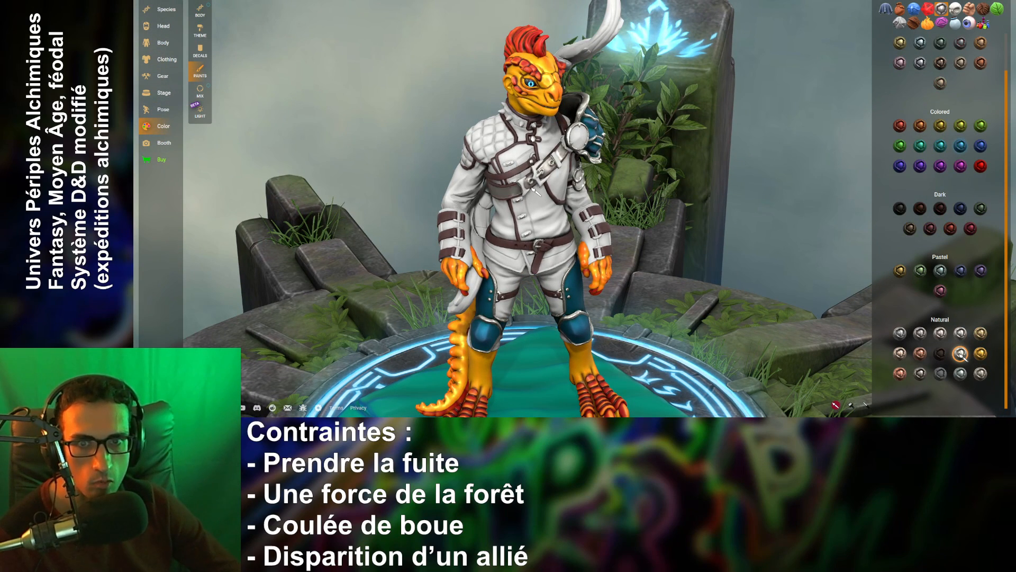
scroll(558, 170, "up", 3)
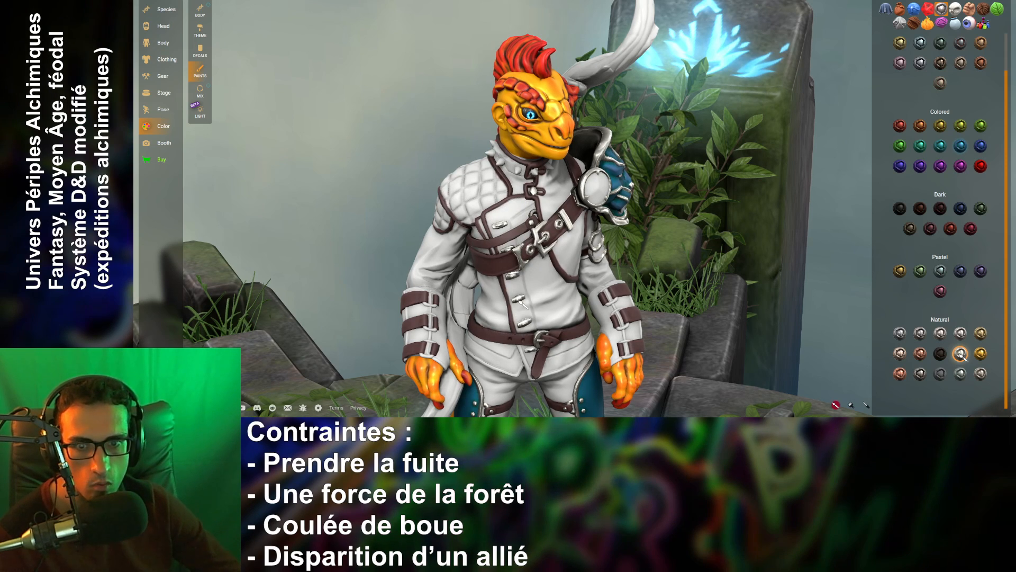
scroll(379, 339, "down", 5)
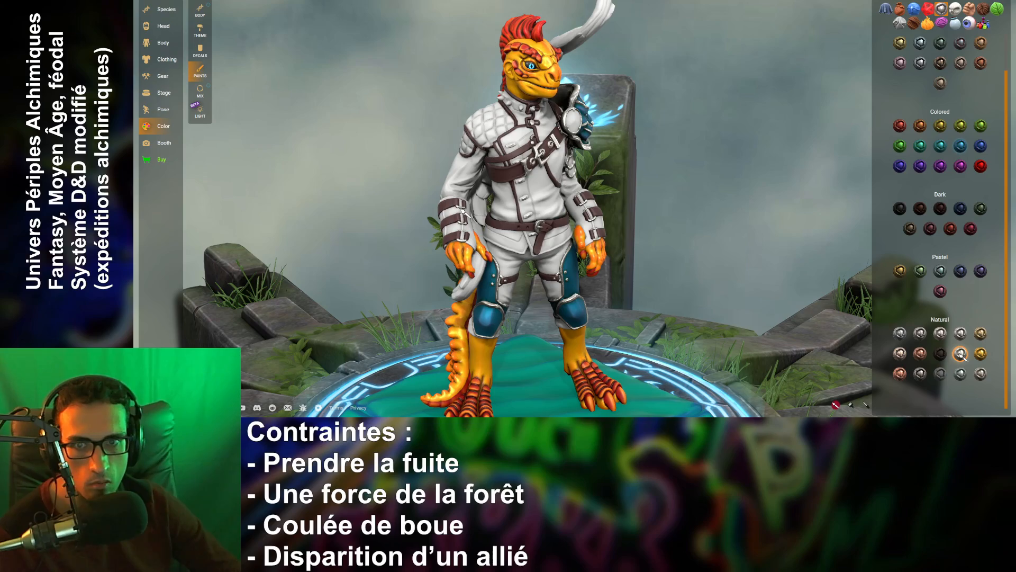
left_click_drag(739, 258, 969, 265)
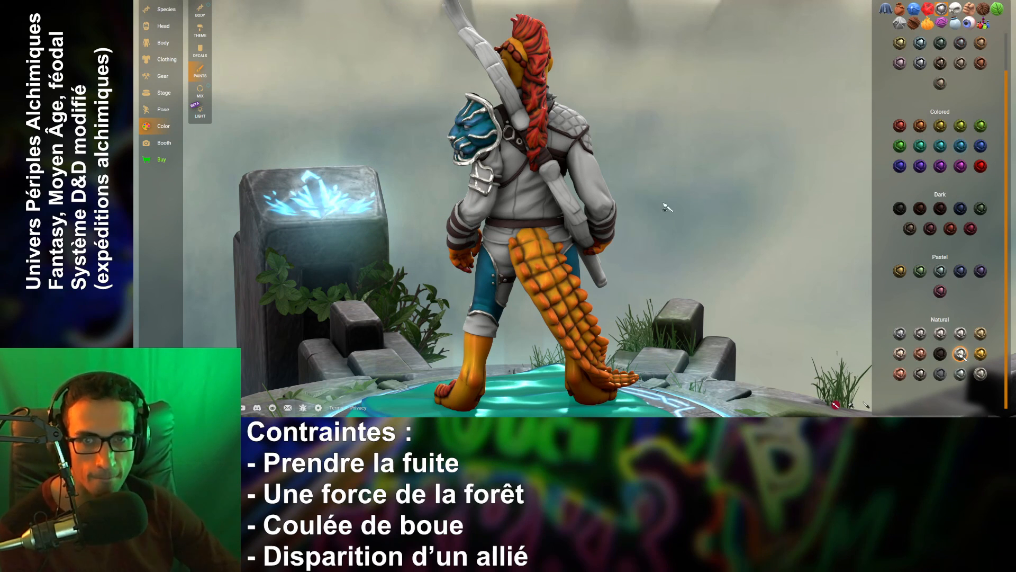
left_click_drag(665, 208, 986, 212)
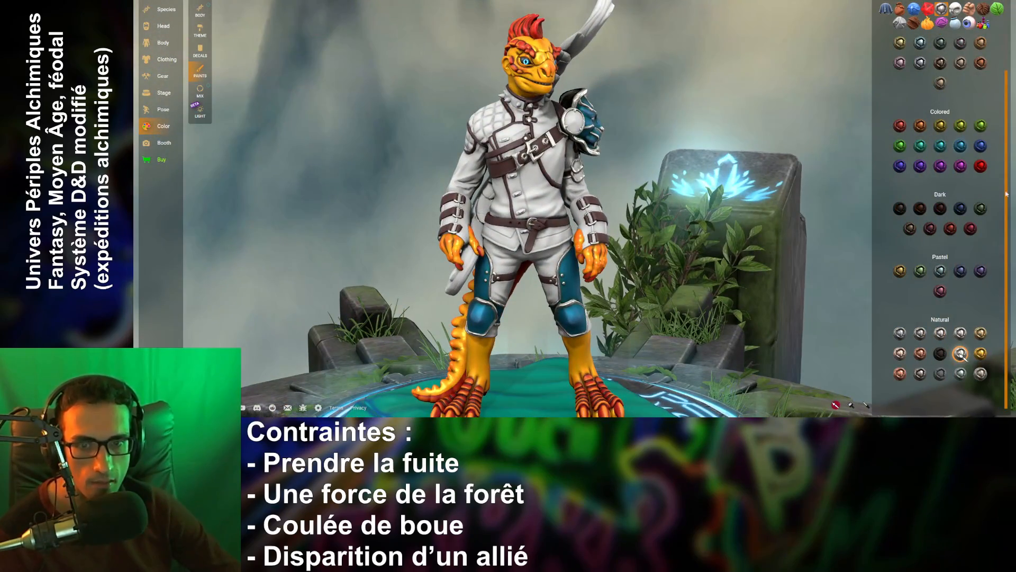
left_click(956, 9)
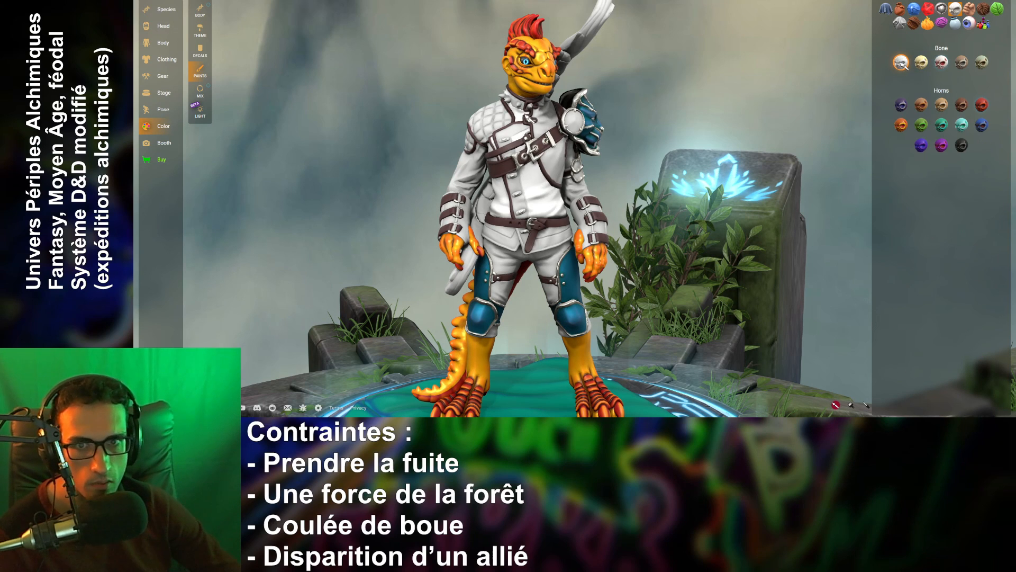
left_click_drag(734, 134, 794, 144)
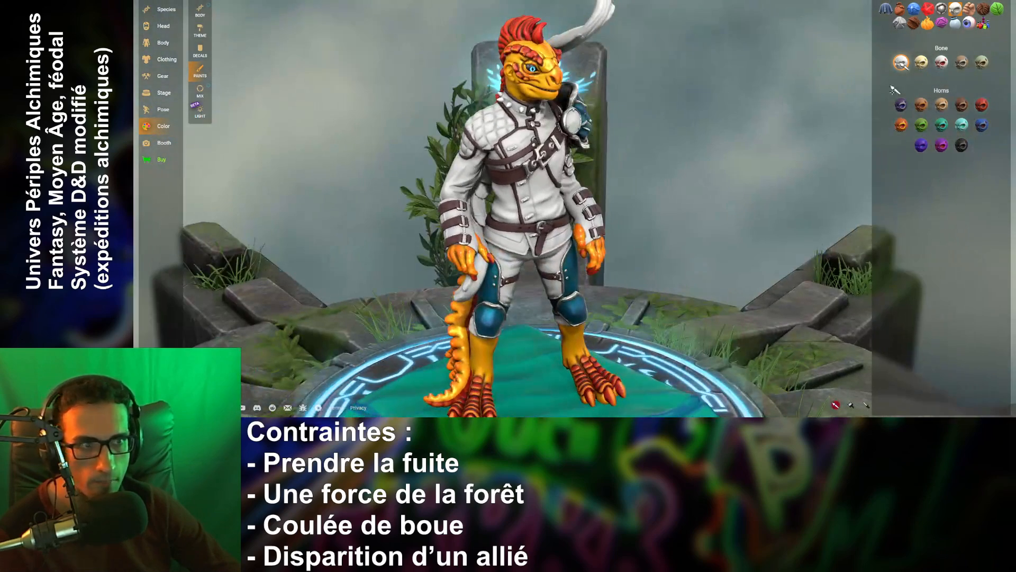
- Sample Sky Castle Blue from the knee guard and paint the shoulder guard's round disc and upper-arm plates with it
left_click(865, 406)
left_click(580, 316)
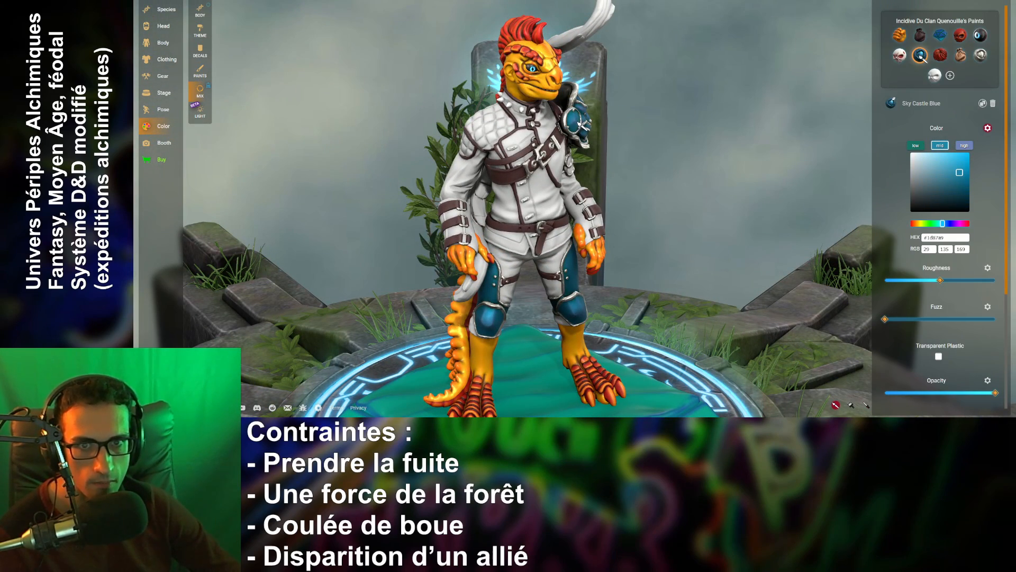
left_click_drag(785, 198, 606, 202)
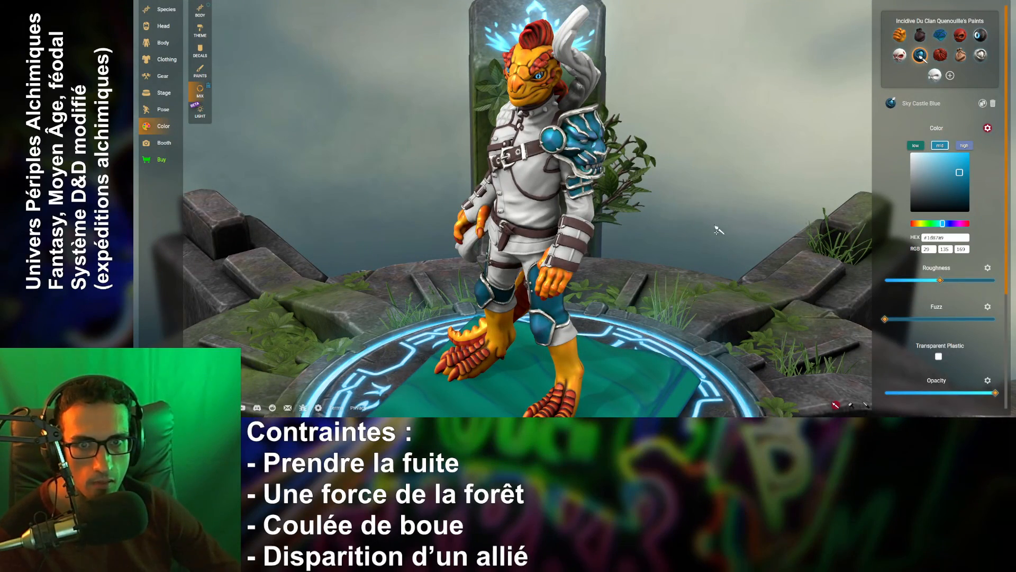
left_click_drag(719, 230, 586, 202)
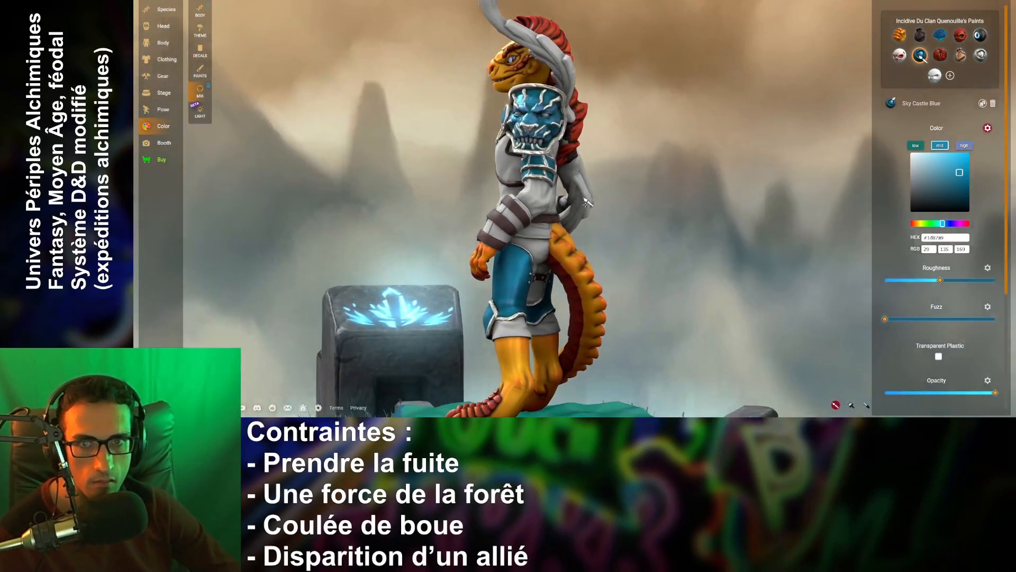
scroll(688, 215, "up", 3)
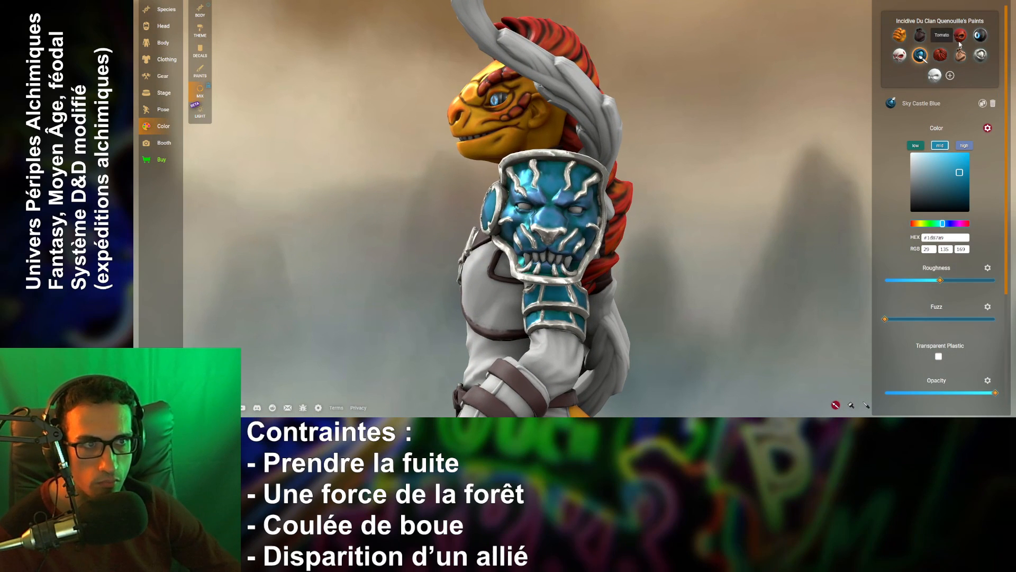
- Paint the shoulder guard's remaining trim and raised face details in Silver
left_click(980, 55)
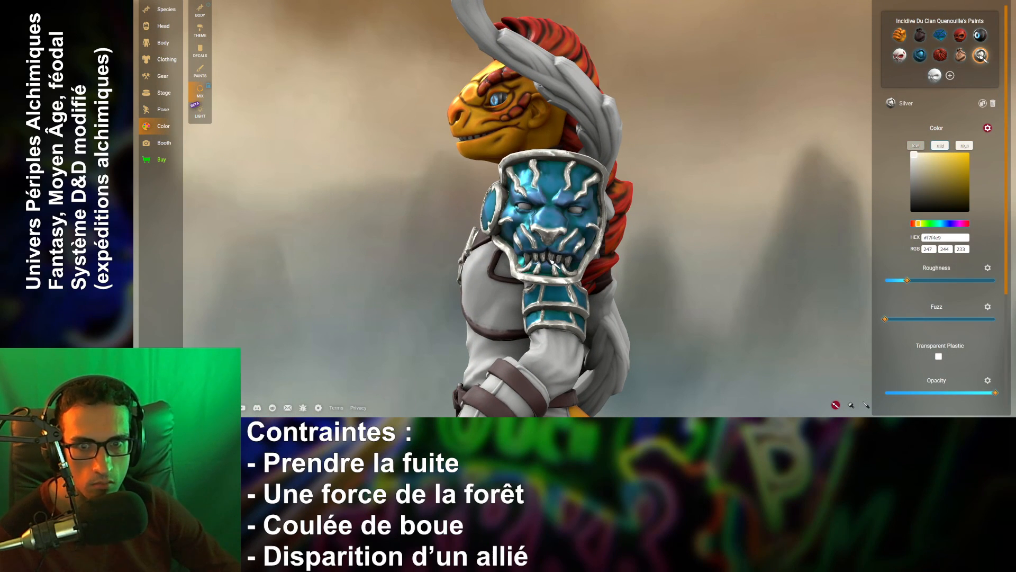
left_click_drag(709, 311, 746, 222)
scroll(746, 223, "up", 5)
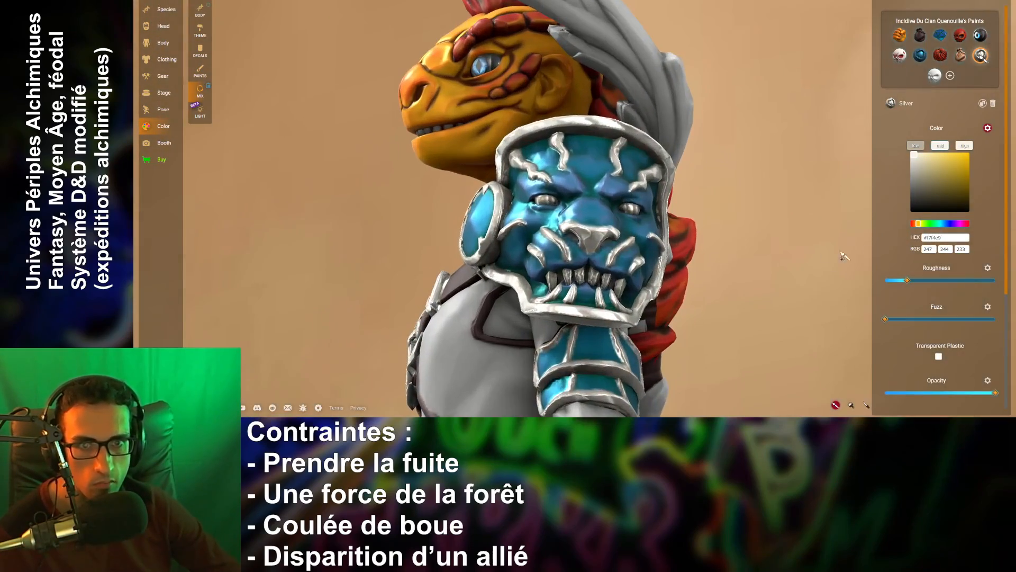
- Paint the eyes and fangs of the beast face on the shoulder guard with the Teeth colour
left_click(935, 75)
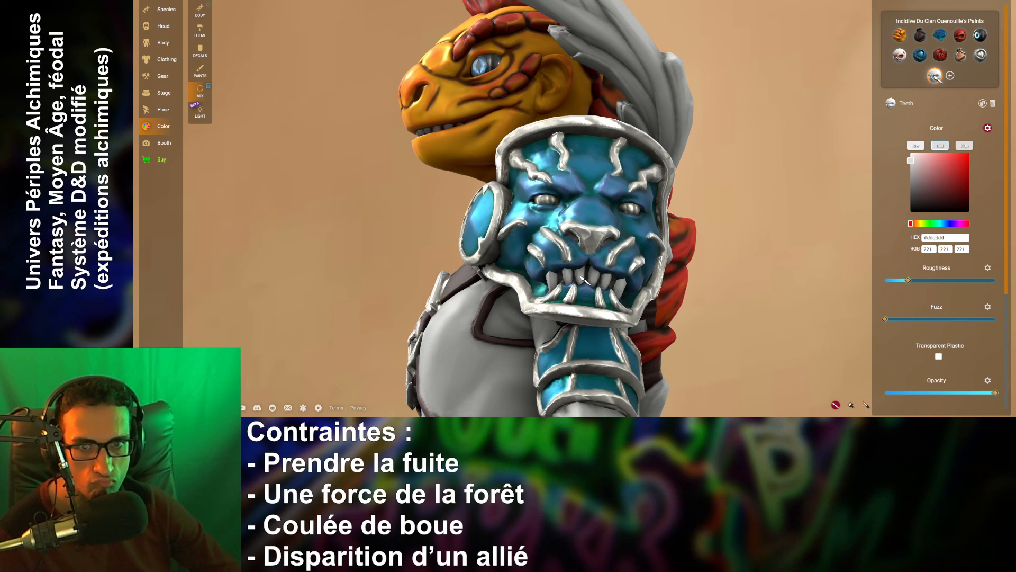
left_click(630, 212)
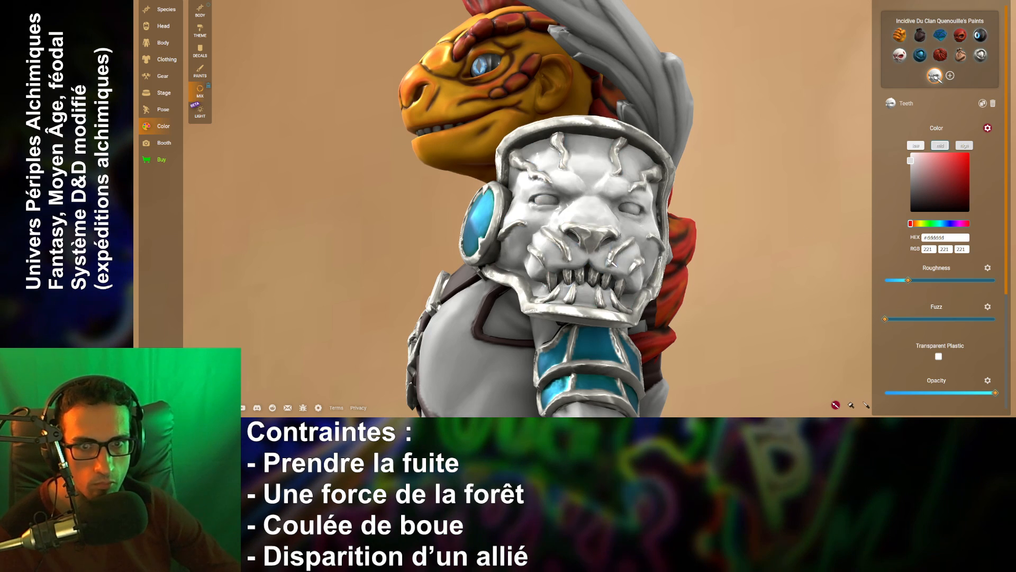
left_click_drag(760, 294, 821, 300)
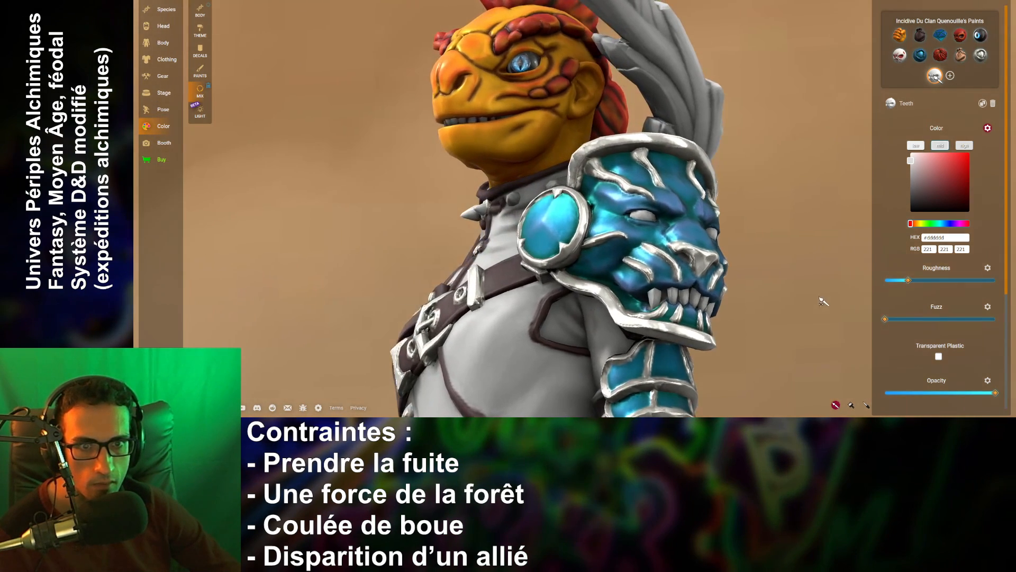
scroll(798, 295, "down", 5)
scroll(788, 272, "up", 5)
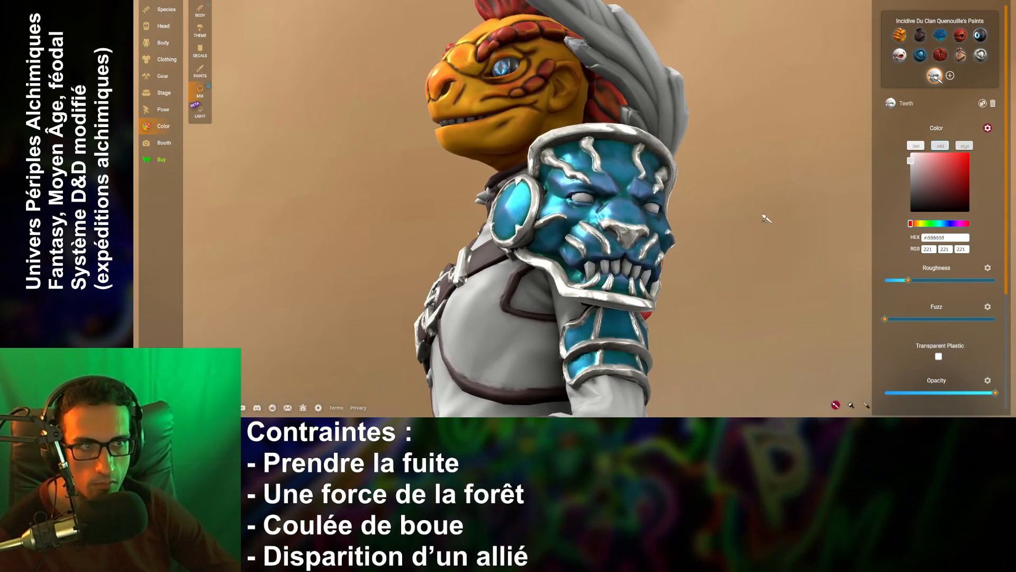
- Try Demon Red on the eyes and fangs of the shoulder guard's beast face
left_click(961, 35)
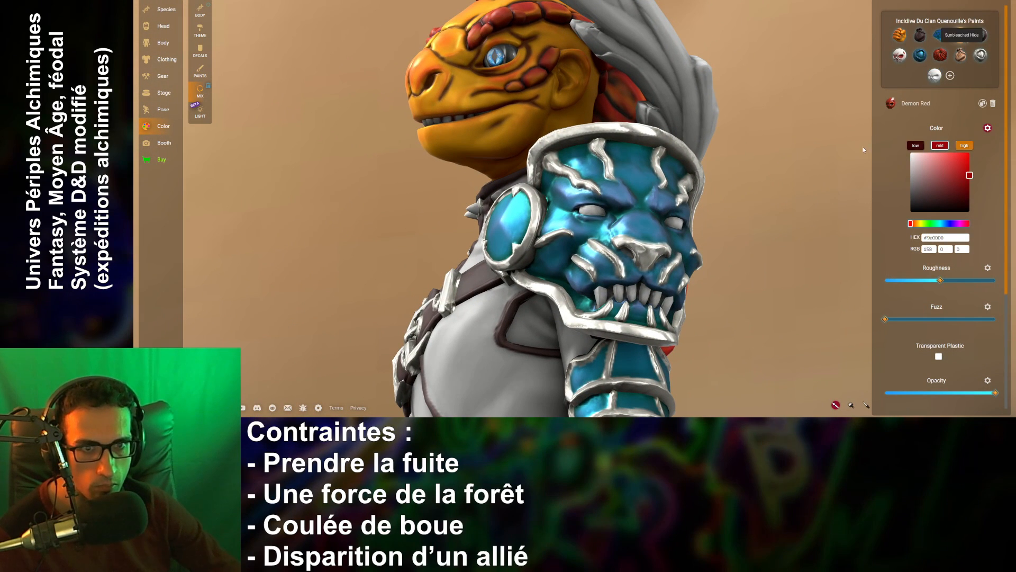
left_click(679, 229)
left_click_drag(784, 341, 619, 314)
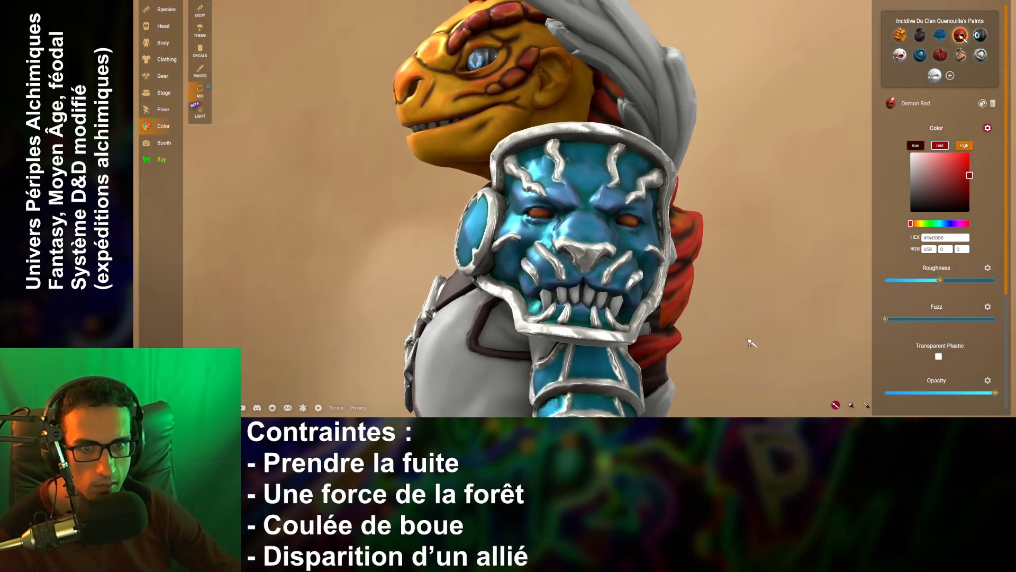
left_click(618, 312)
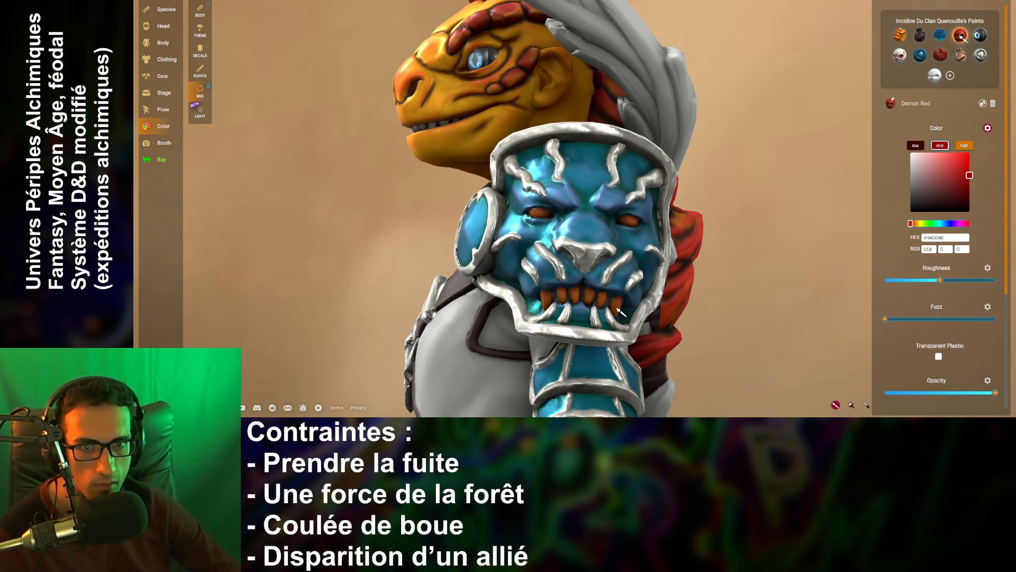
- Paint the eyes of the shoulder guard's beast face in Sky Castle Blue
left_click(900, 35)
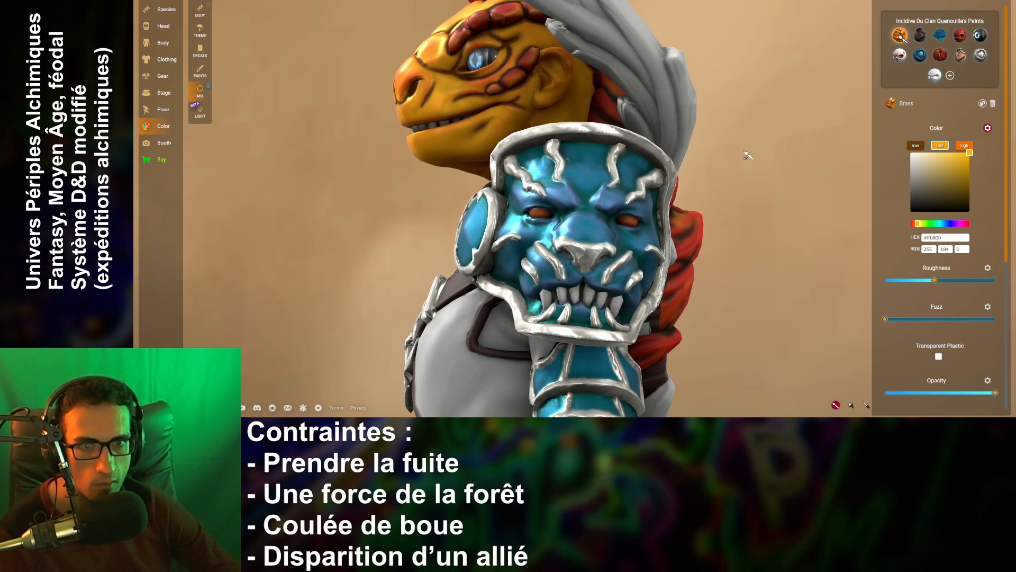
left_click(920, 55)
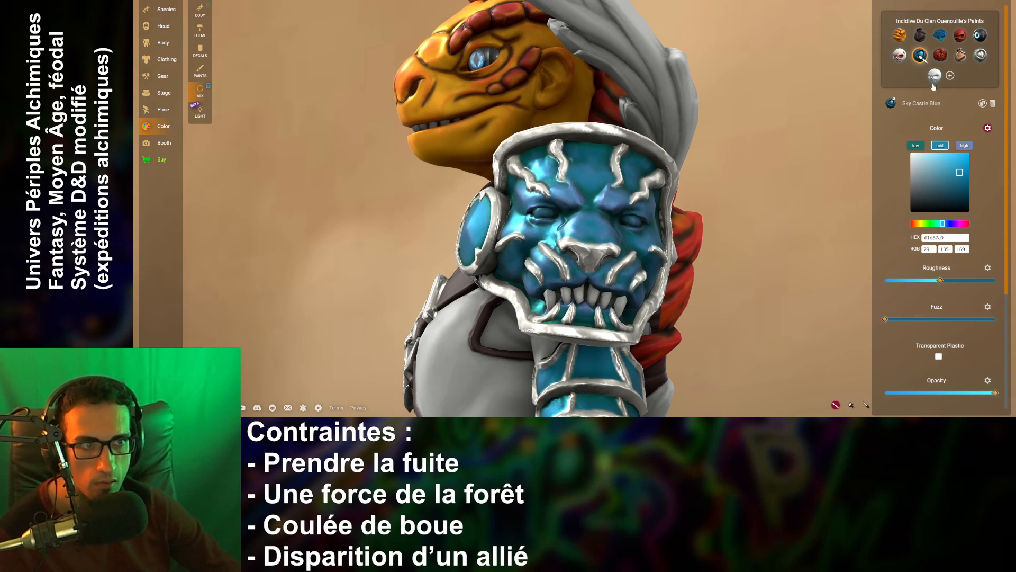
- Paint the fangs of the shoulder guard's beast face in Silver
left_click(981, 56)
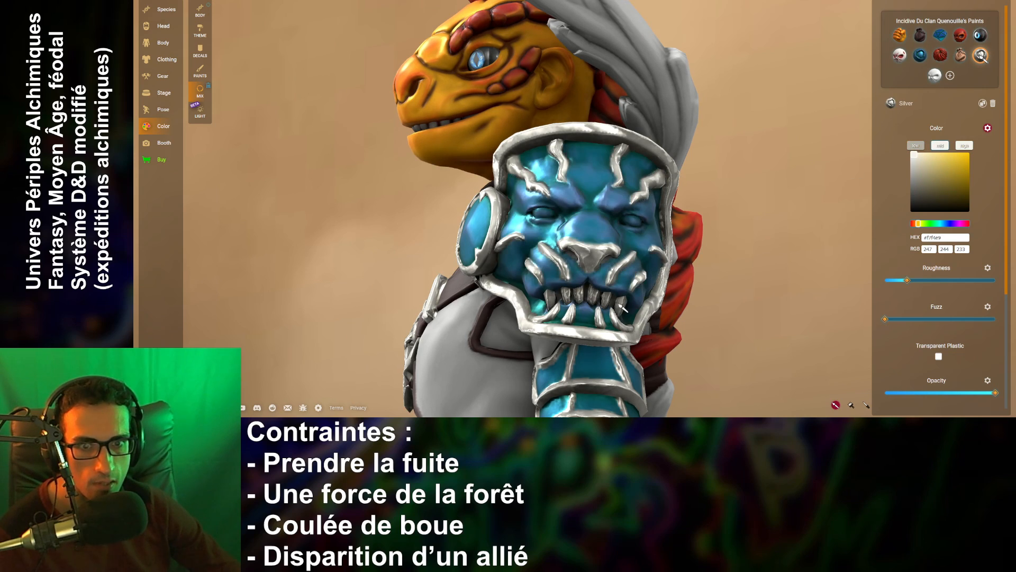
scroll(766, 306, "down", 5)
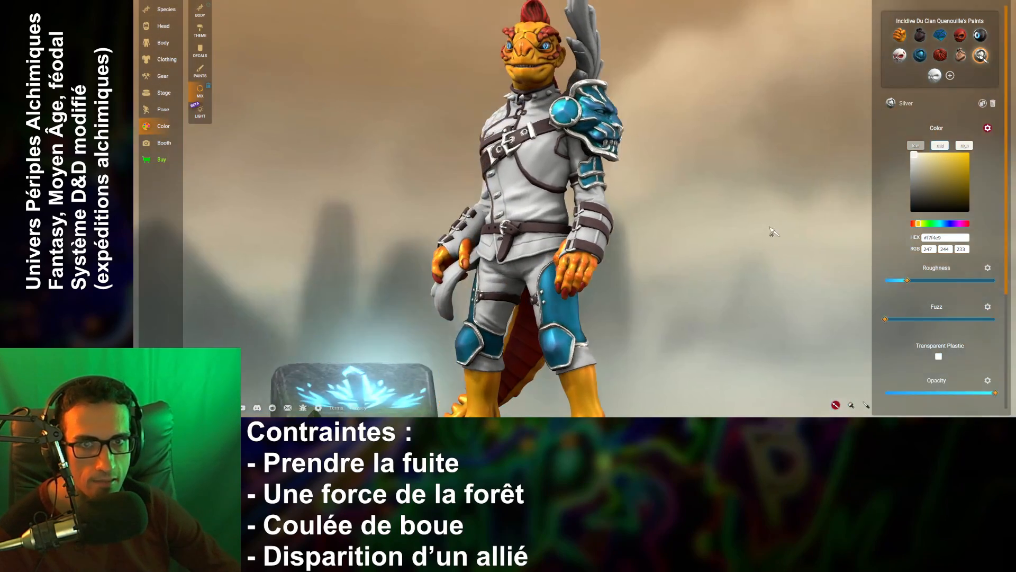
left_click_drag(772, 231, 740, 258)
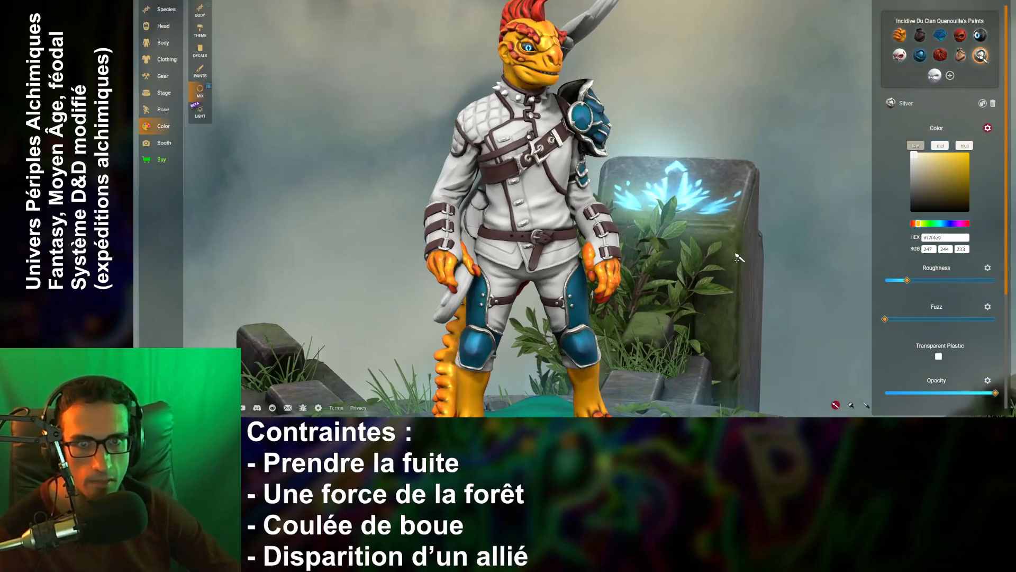
left_click_drag(744, 220, 670, 186)
- Try the Cream Dream fabric paint on the front of the jacket
scroll(683, 144, "up", 5)
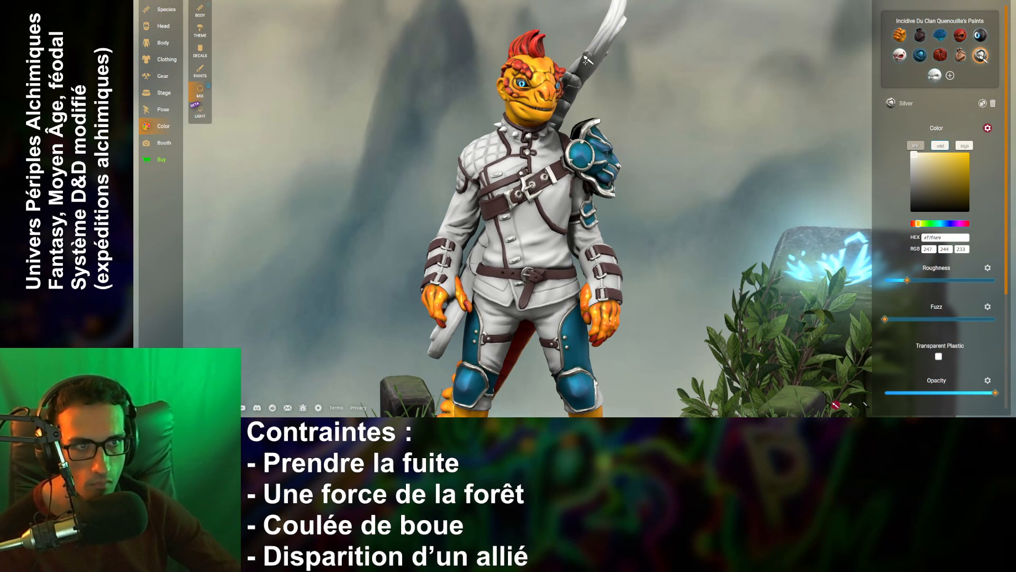
left_click(201, 72)
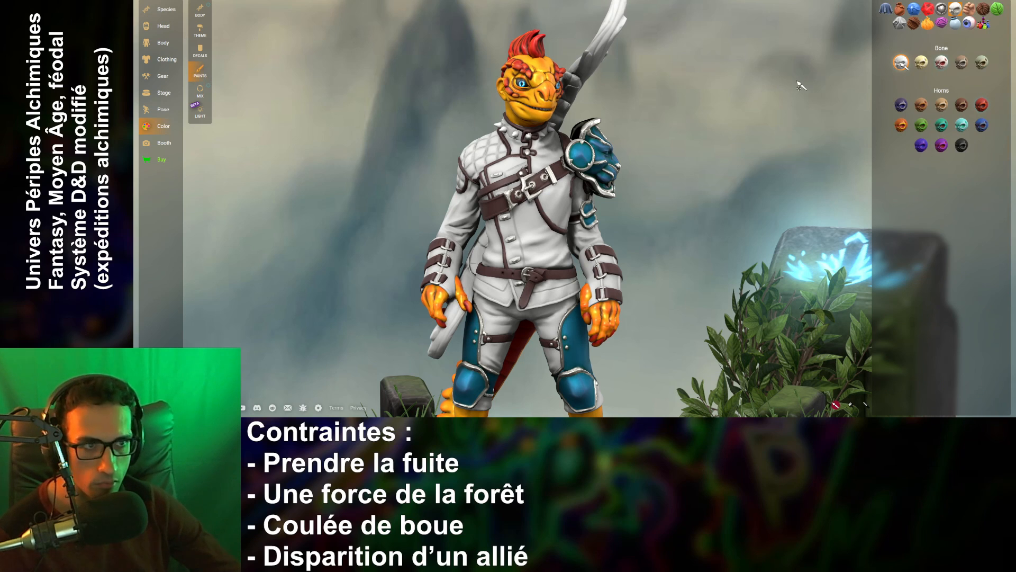
left_click(885, 9)
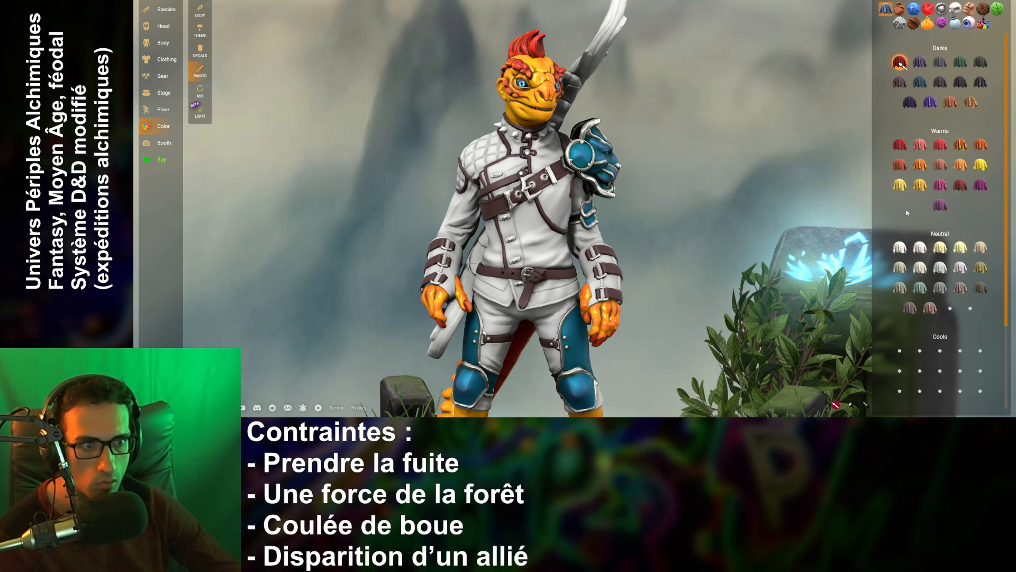
left_click(940, 247)
left_click(541, 249)
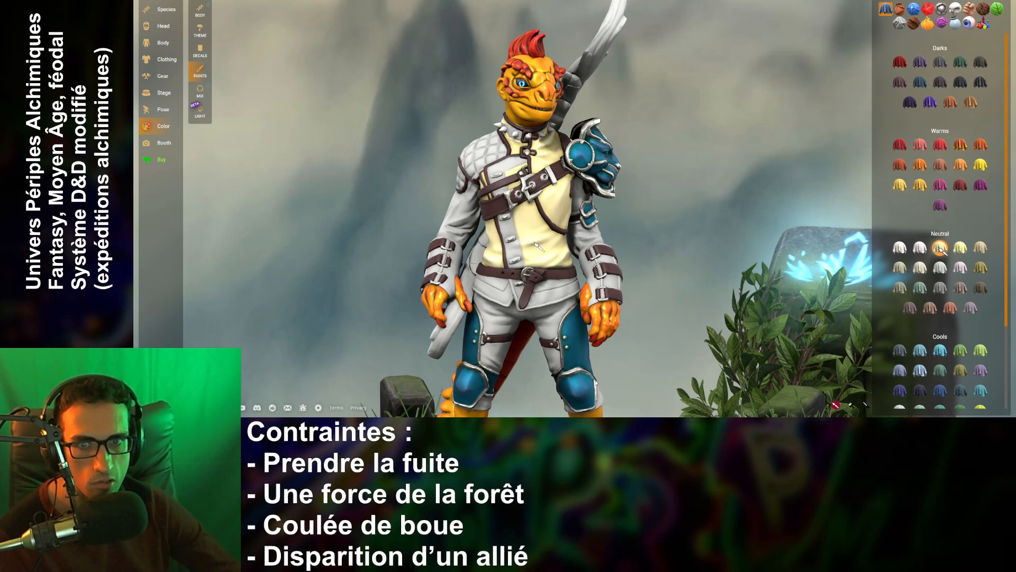
left_click_drag(727, 226, 765, 225)
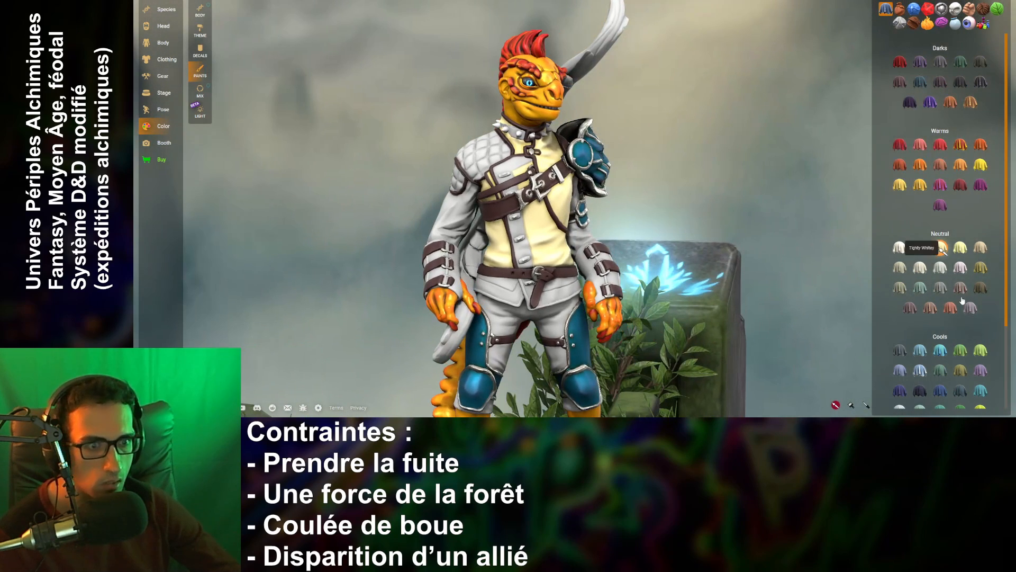
- Try the greyish mauve neutral fabric paint on the jacket's front and button placket
scroll(951, 314, "down", 2)
left_click(970, 208)
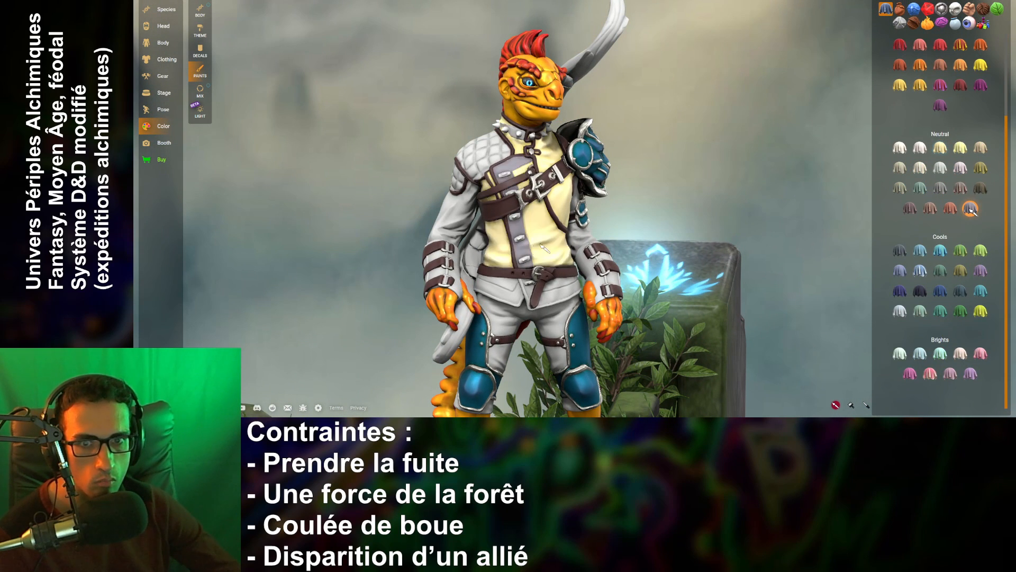
left_click_drag(815, 257, 794, 253)
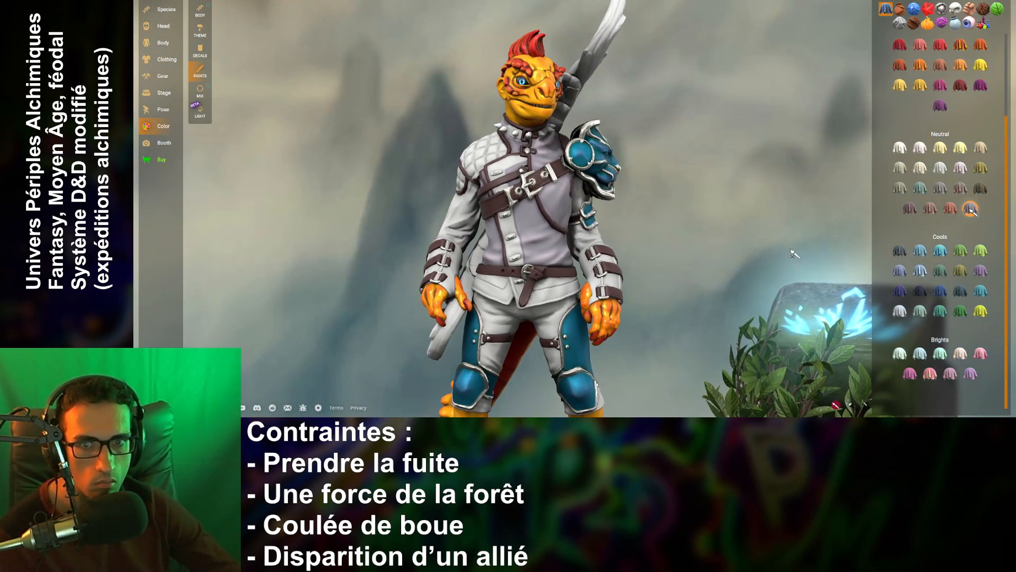
- Paint the jacket's front, back and sleeves, and the trousers, in Bulky Beige
left_click(941, 149)
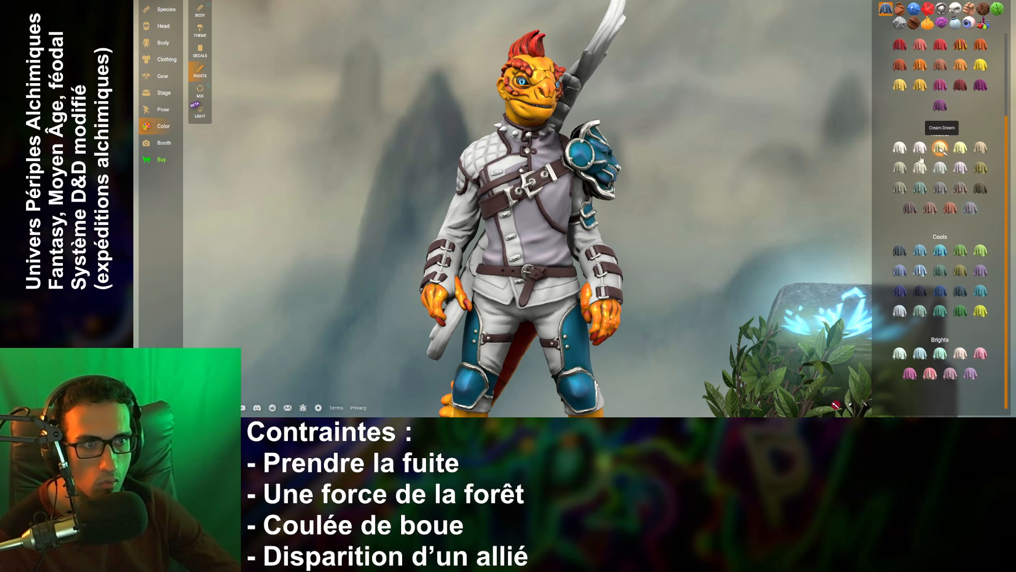
left_click(980, 149)
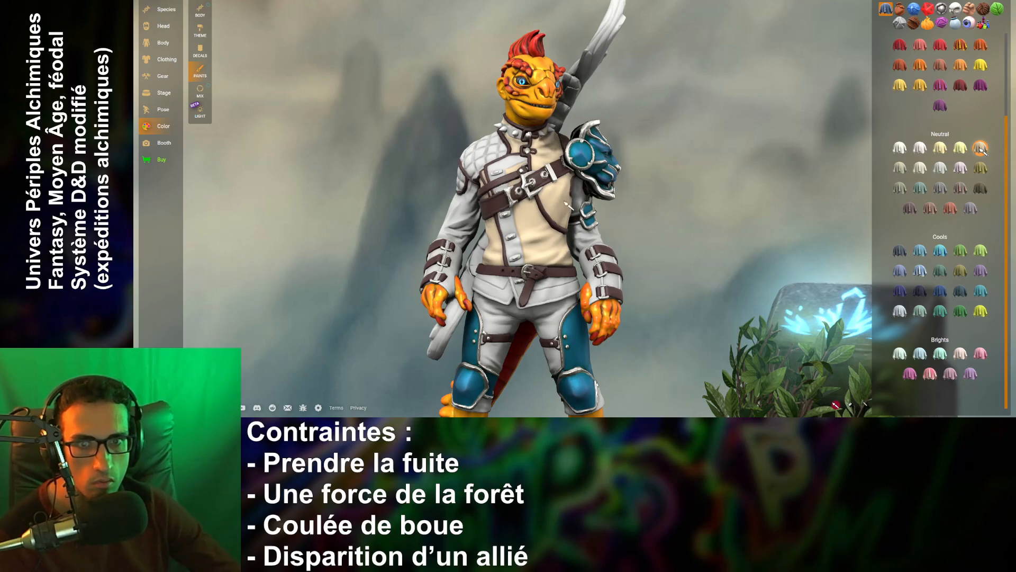
left_click_drag(783, 252, 402, 254)
left_click_drag(391, 72, 682, 290)
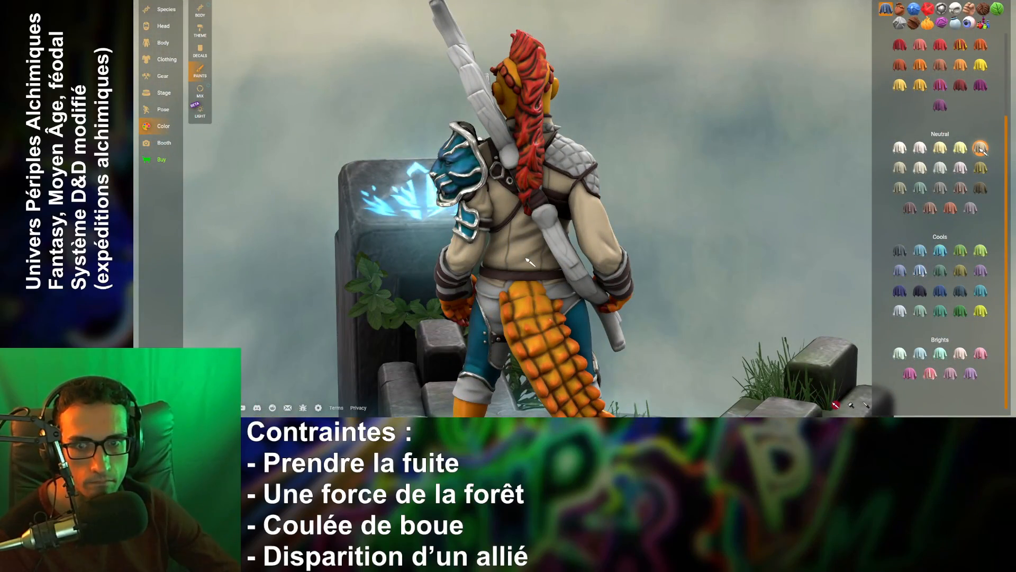
left_click_drag(547, 273, 438, 185)
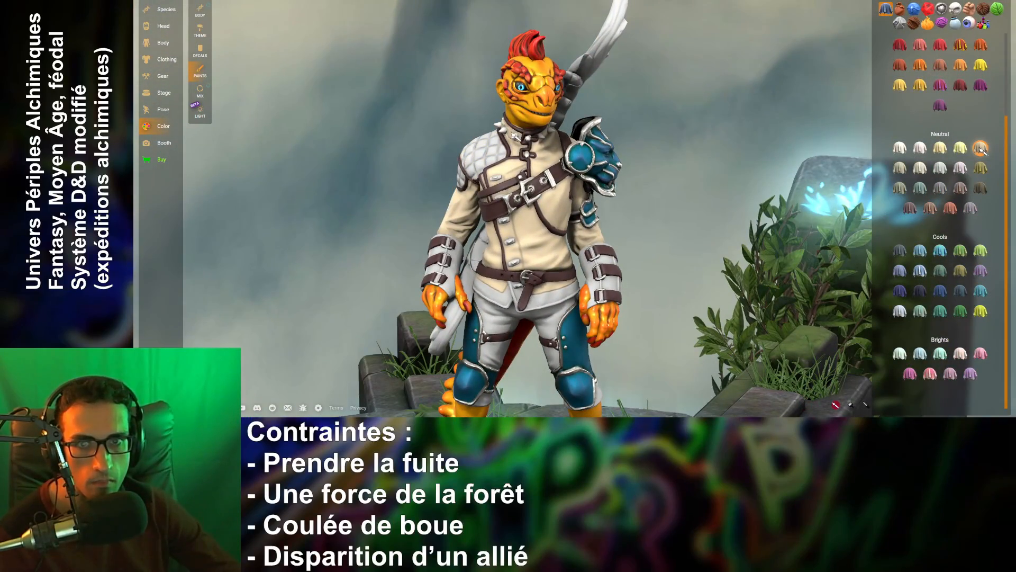
left_click_drag(742, 317, 776, 307)
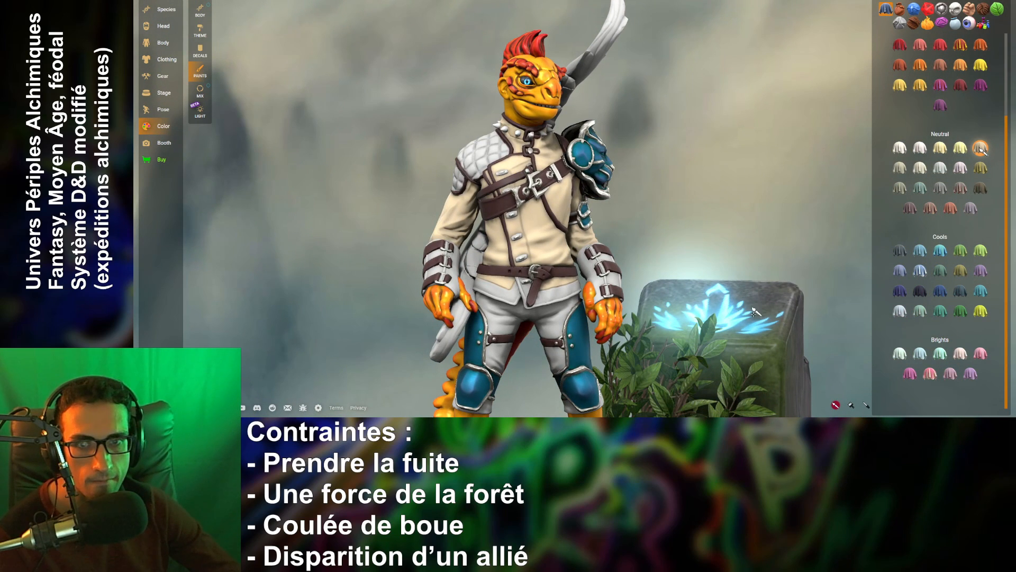
scroll(556, 327, "down", 3)
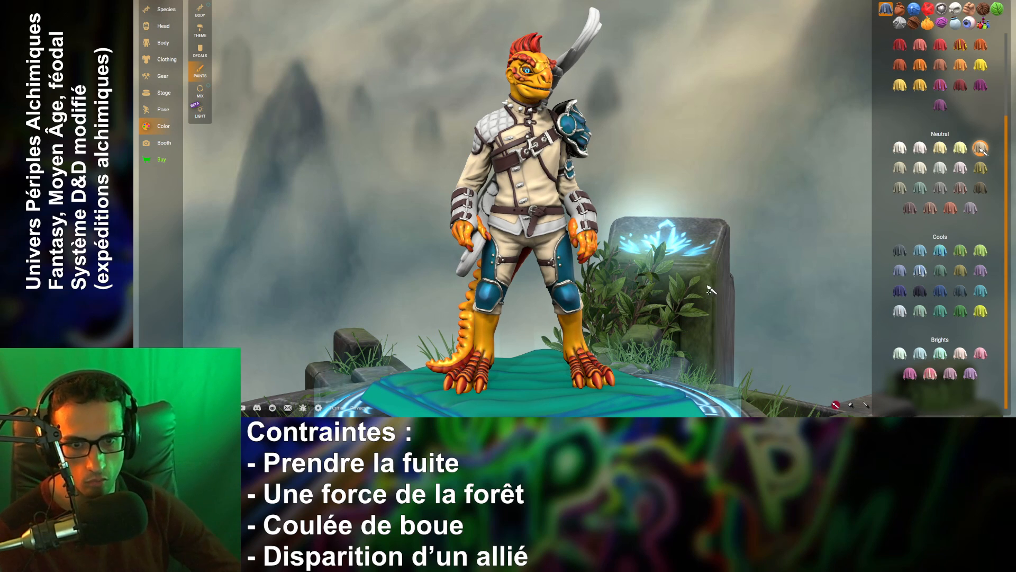
left_click_drag(730, 291, 613, 227)
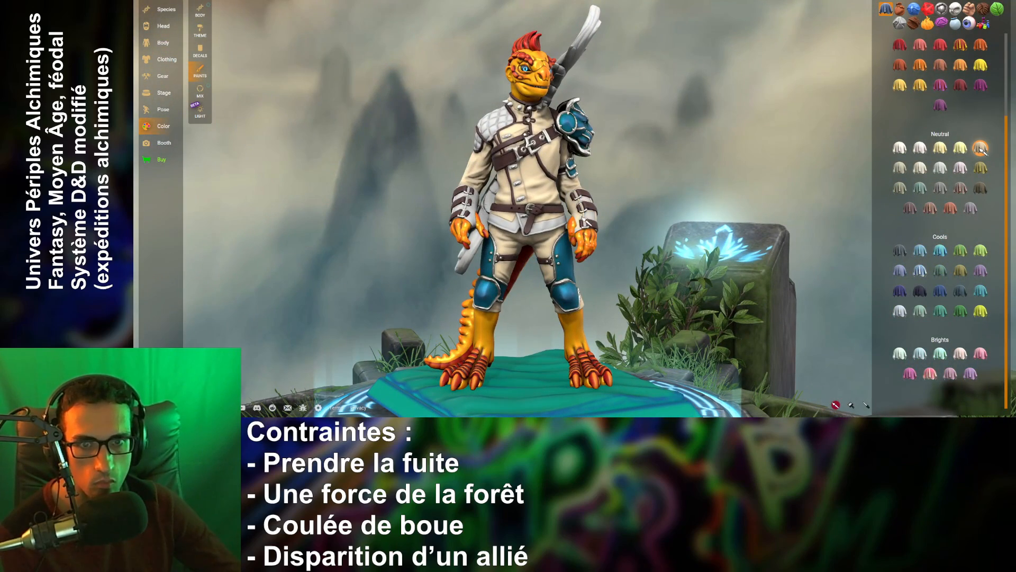
scroll(713, 254, "up", 5)
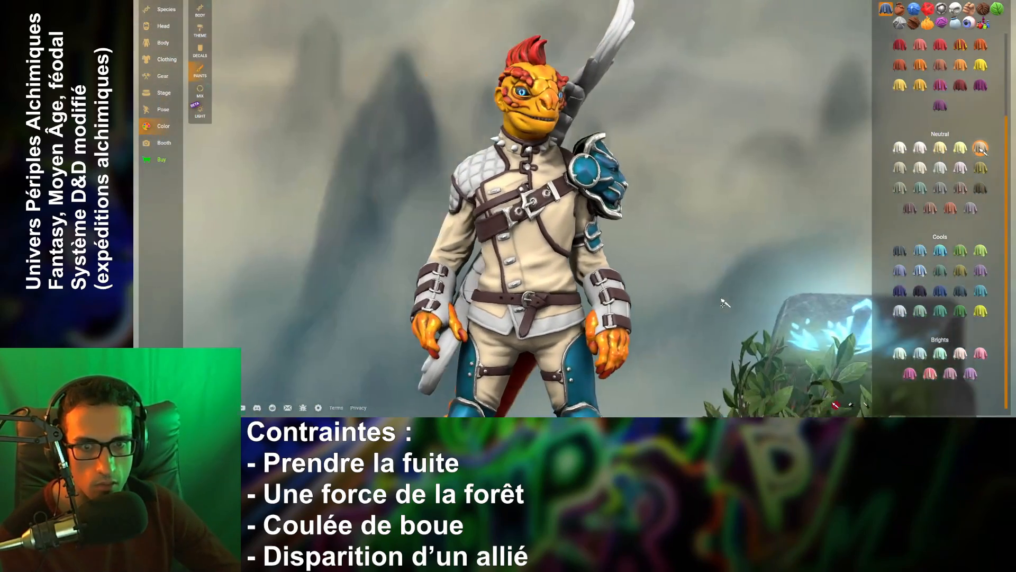
- Try pale pinkish and brown neutral fabric paints on the jacket's hem band
left_click_drag(724, 303, 758, 298)
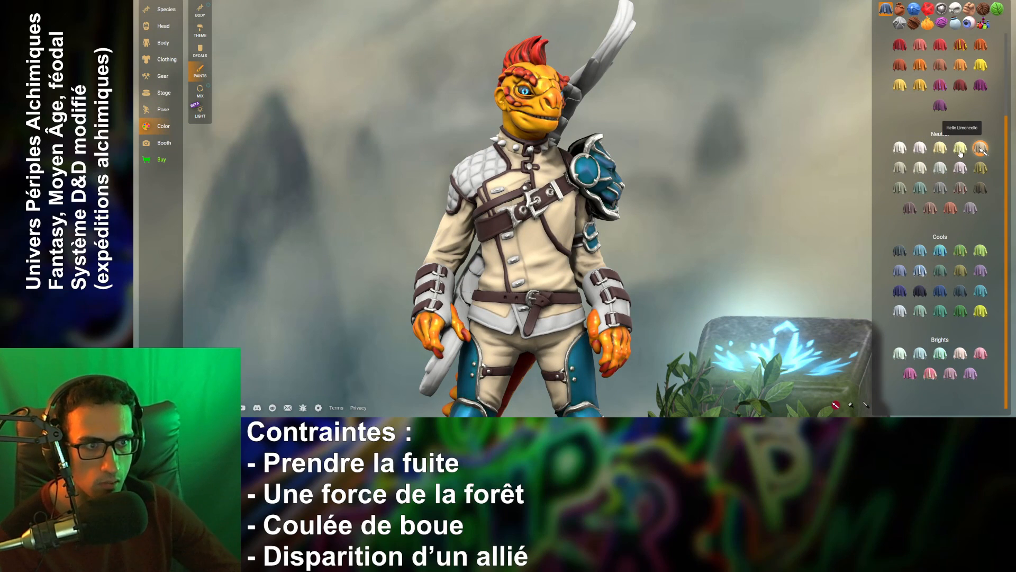
left_click(961, 168)
left_click(548, 327)
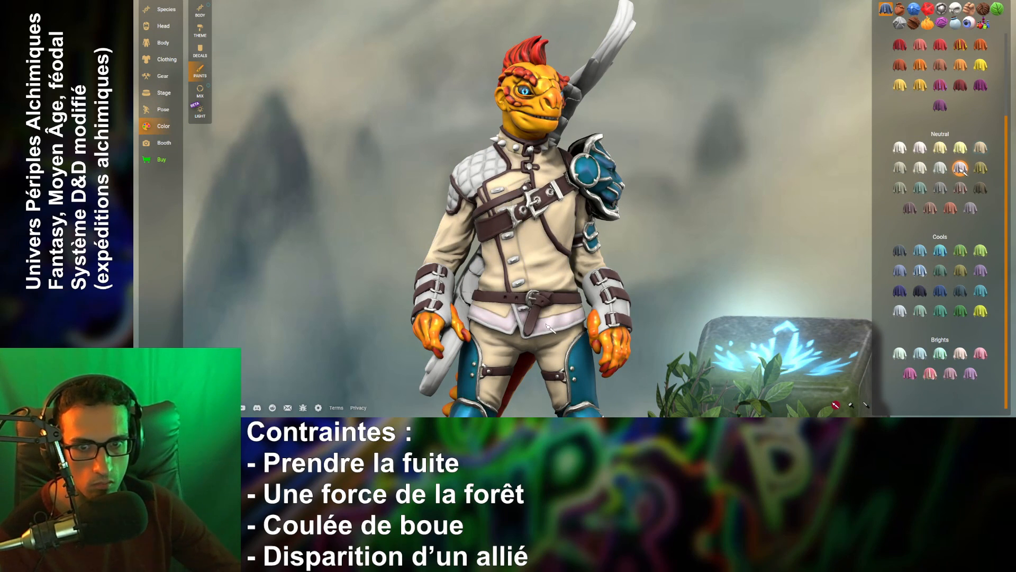
left_click(911, 209)
left_click(563, 330)
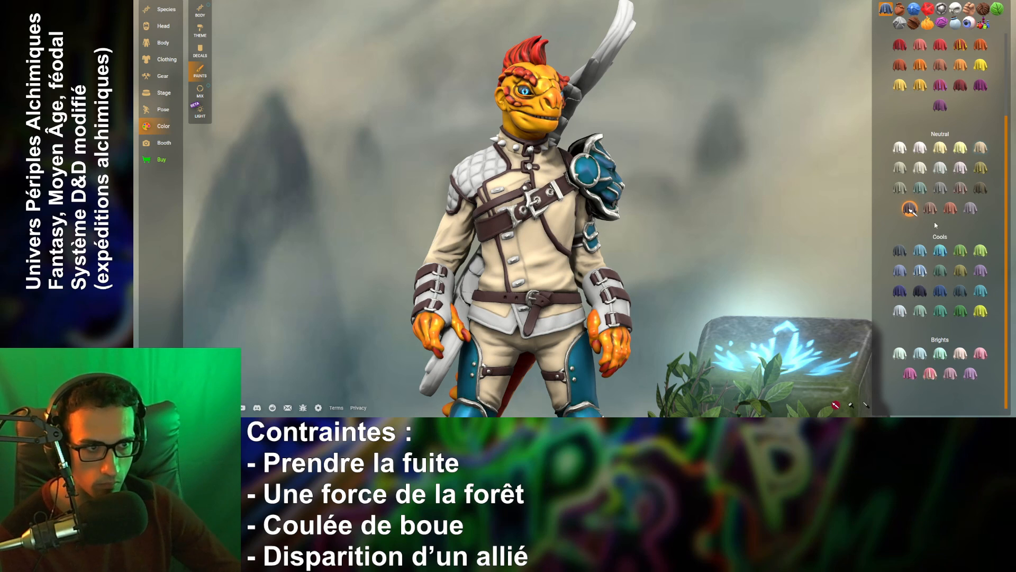
left_click(979, 188)
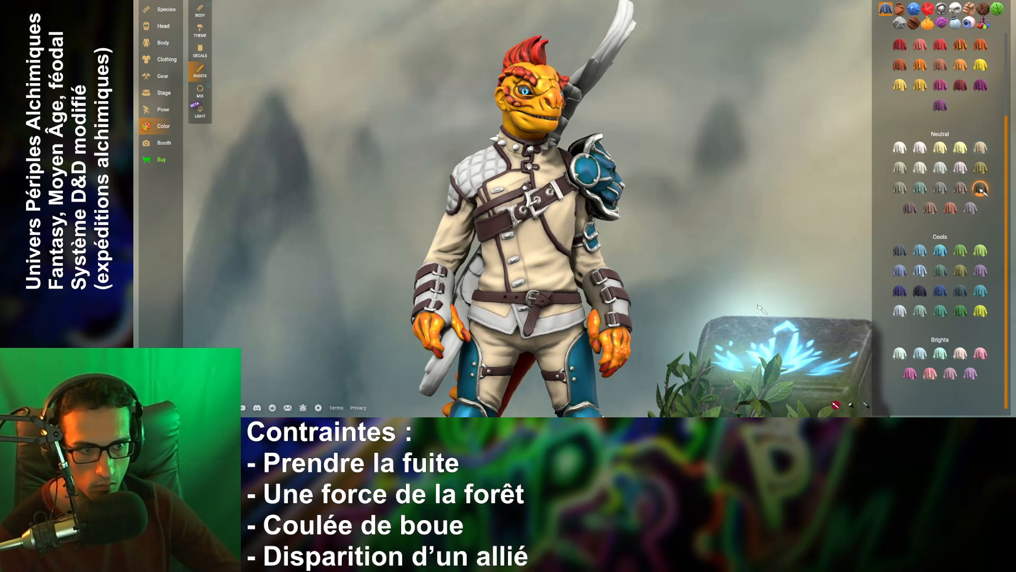
- Paint the jacket's hem band and both forearm bracers in Slate Hate
scroll(958, 302, "up", 1)
left_click(900, 311)
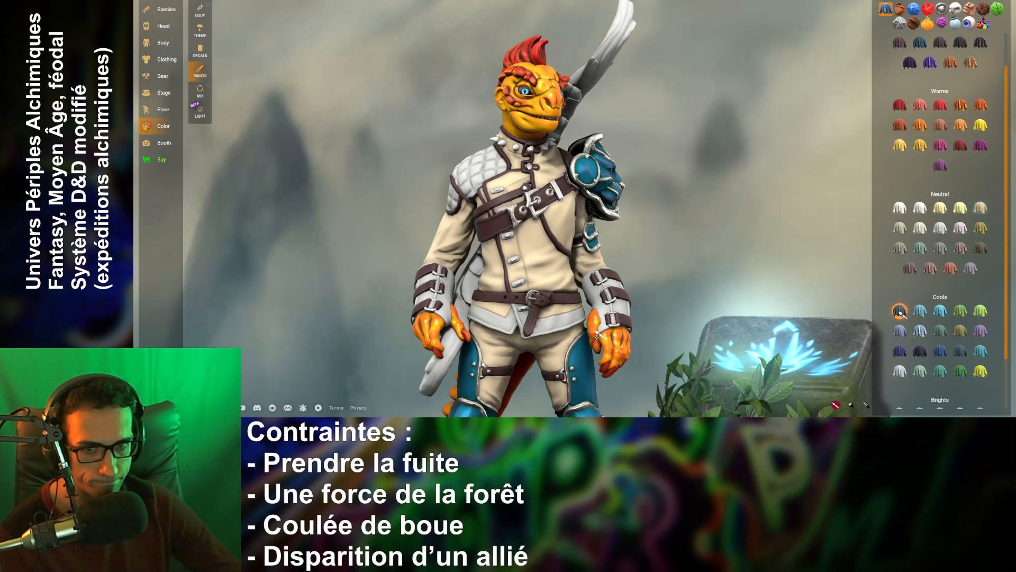
left_click(564, 329)
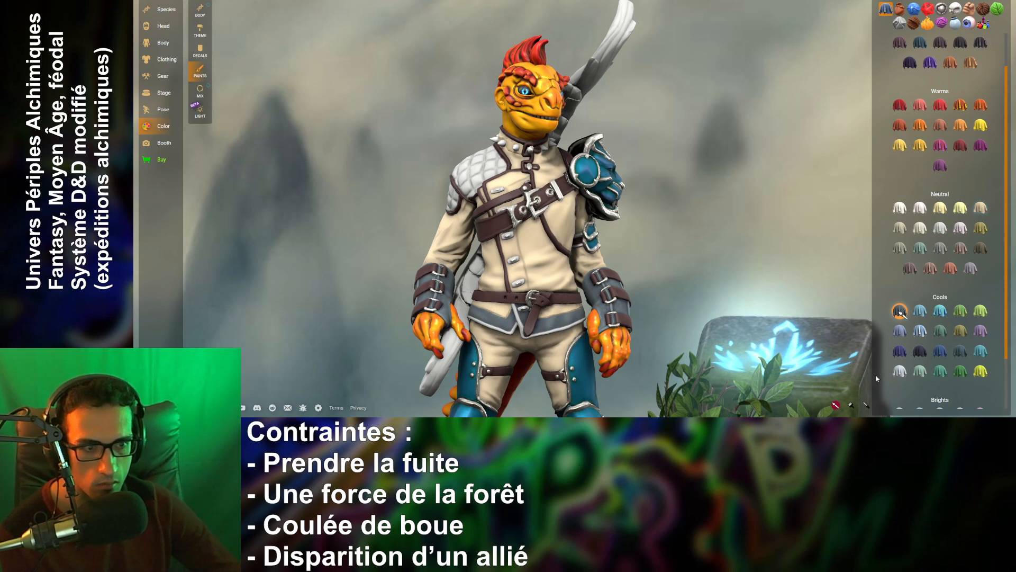
- Sample the Bulky Beige and Quill Cognac paints from the front of the jacket
left_click(864, 408)
left_click(504, 285)
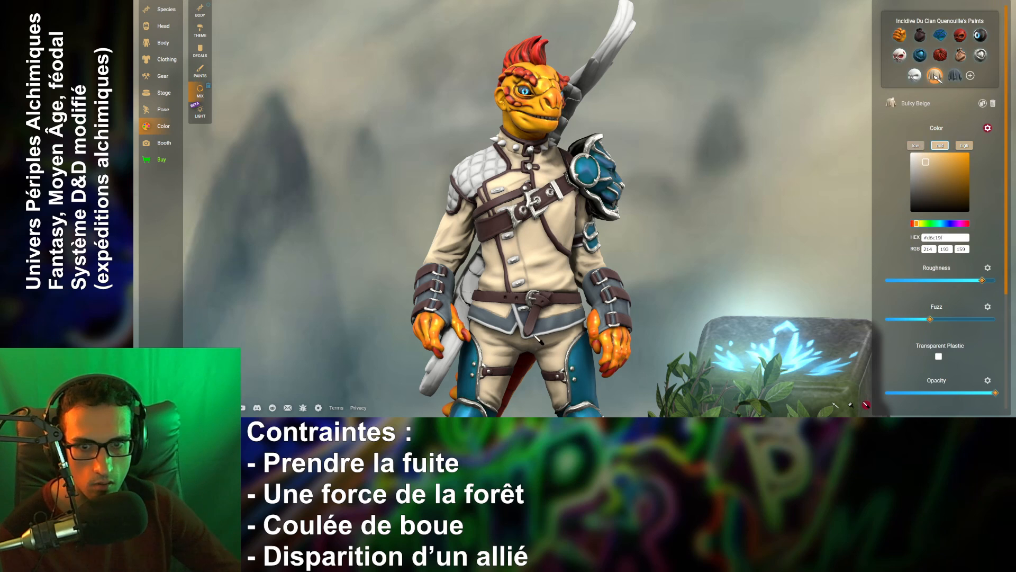
left_click(509, 284)
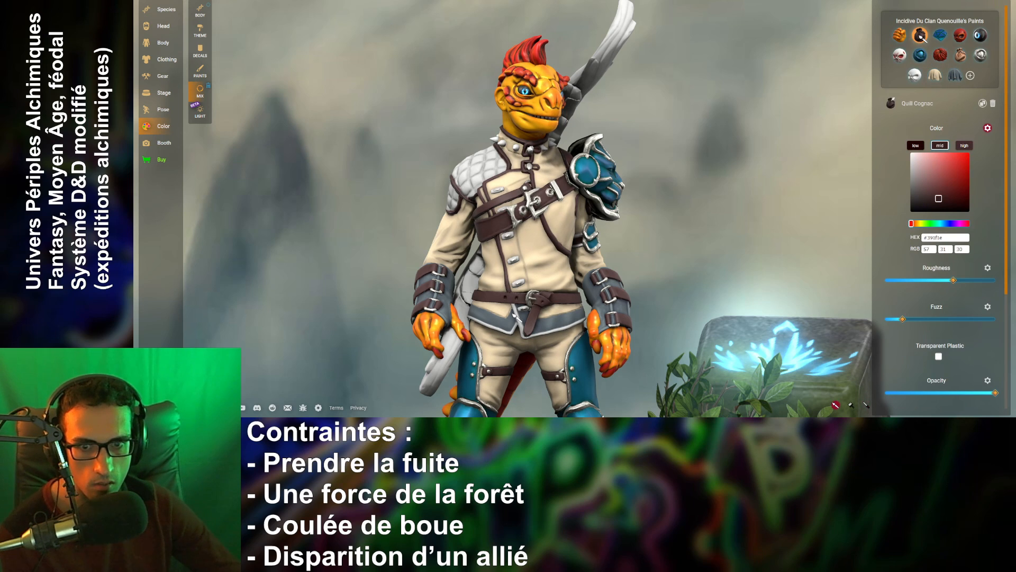
- Paint the diamonds of the quilted shoulder pad in Slate Hate
mouse_move(741, 312)
left_mouse_down()
mouse_move(1007, 284)
mouse_move(957, 314)
left_mouse_up()
left_click_drag(825, 222, 911, 193)
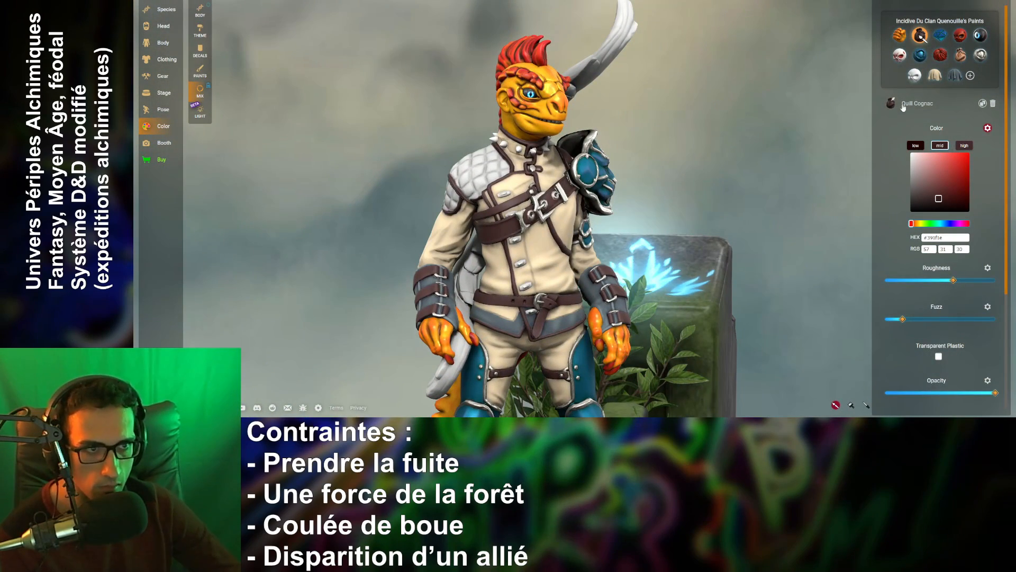
left_click(956, 75)
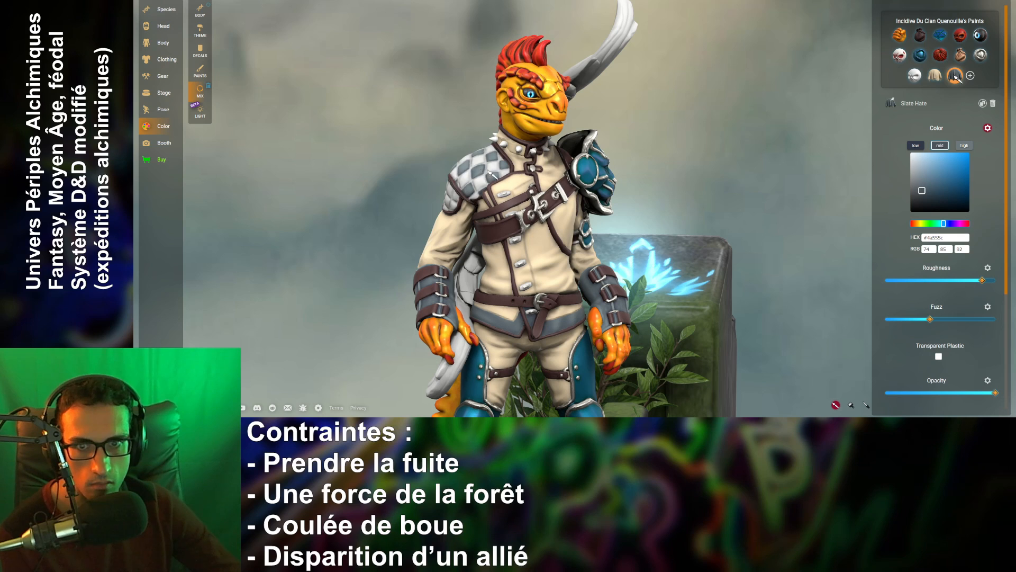
left_click(493, 171)
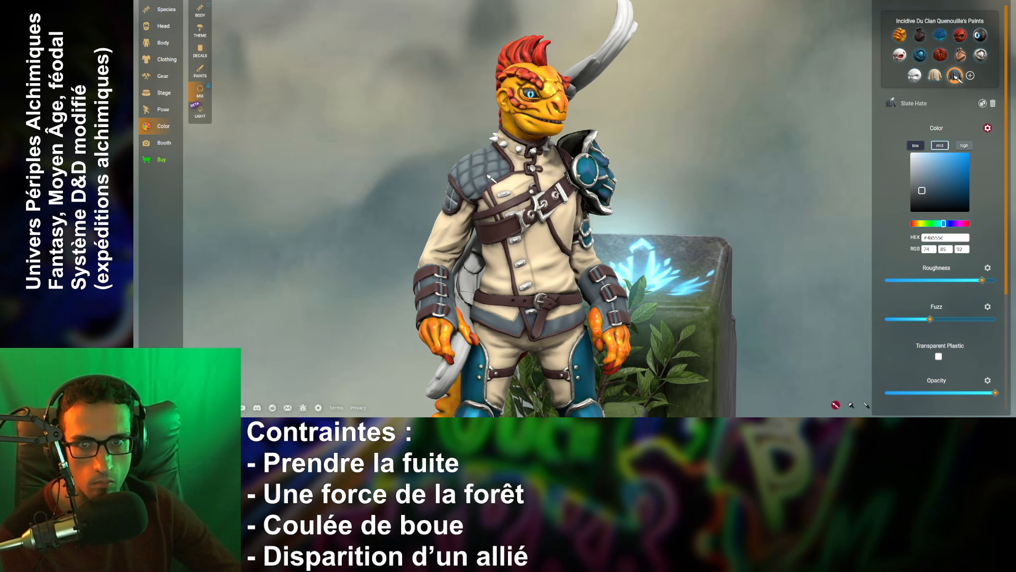
- Try Bulky Beige on alternating diamonds and the stitching of the quilted shoulder pad
left_click(935, 76)
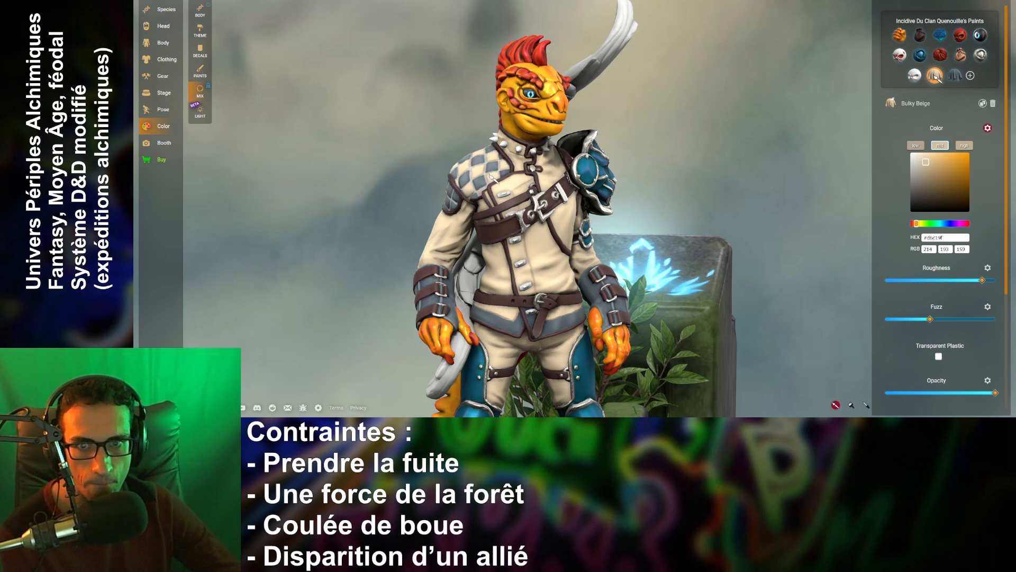
left_click_drag(488, 176, 904, 250)
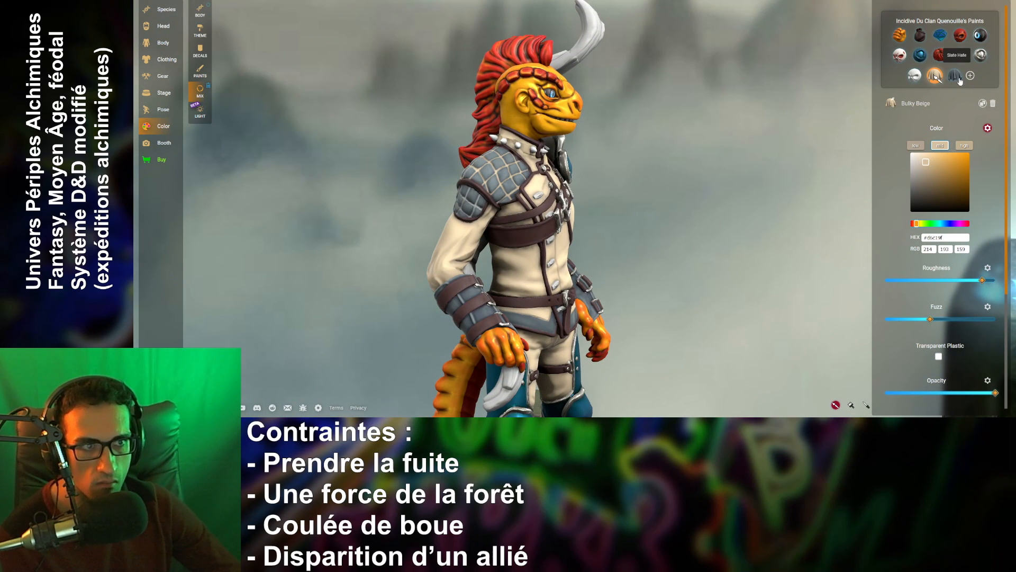
- Paint all the quilting and stitching of the shoulder pad in Slate Hate
left_click(956, 76)
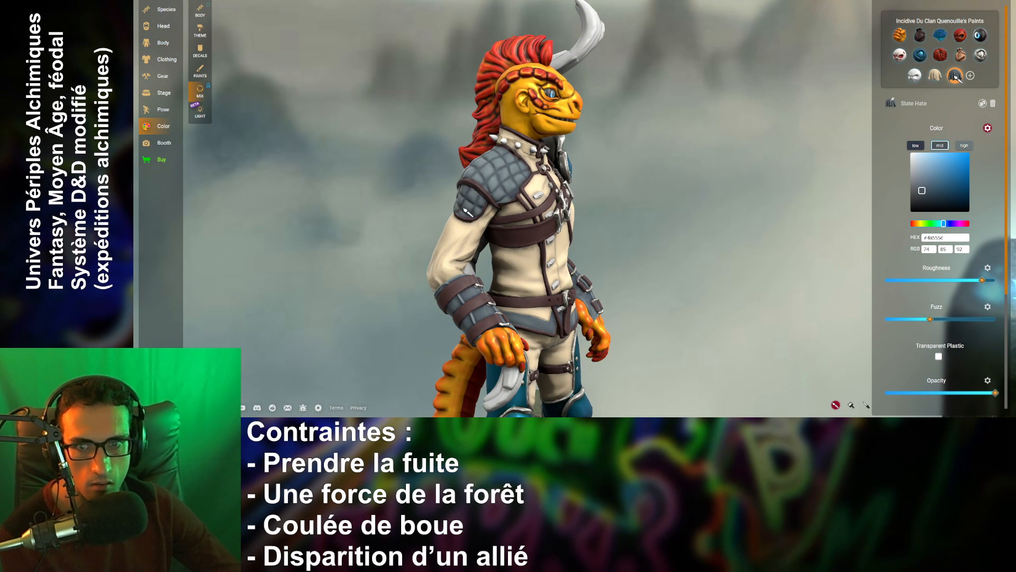
left_click_drag(784, 277, 667, 252)
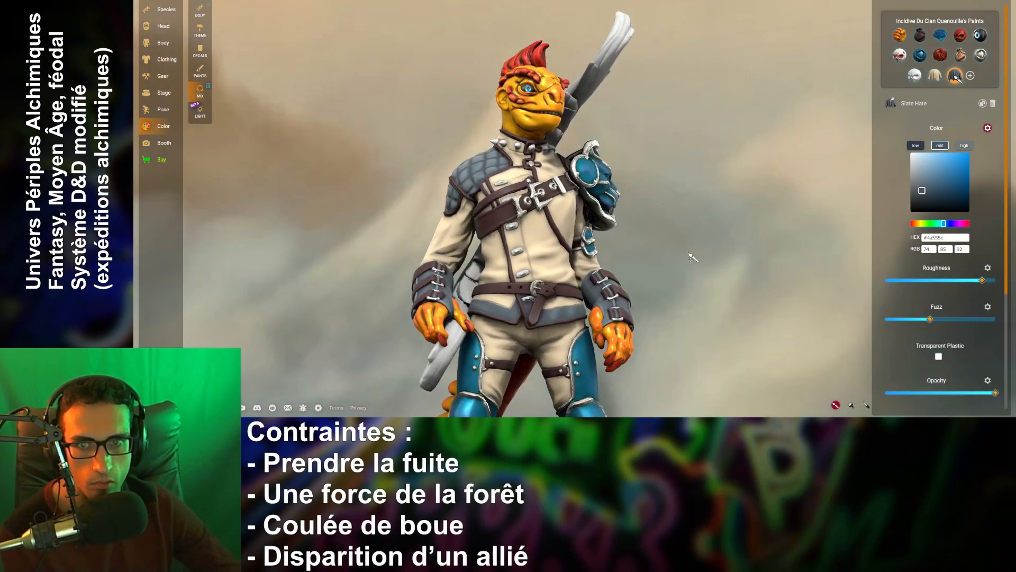
scroll(697, 261, "down", 3)
left_click_drag(729, 208, 721, 237)
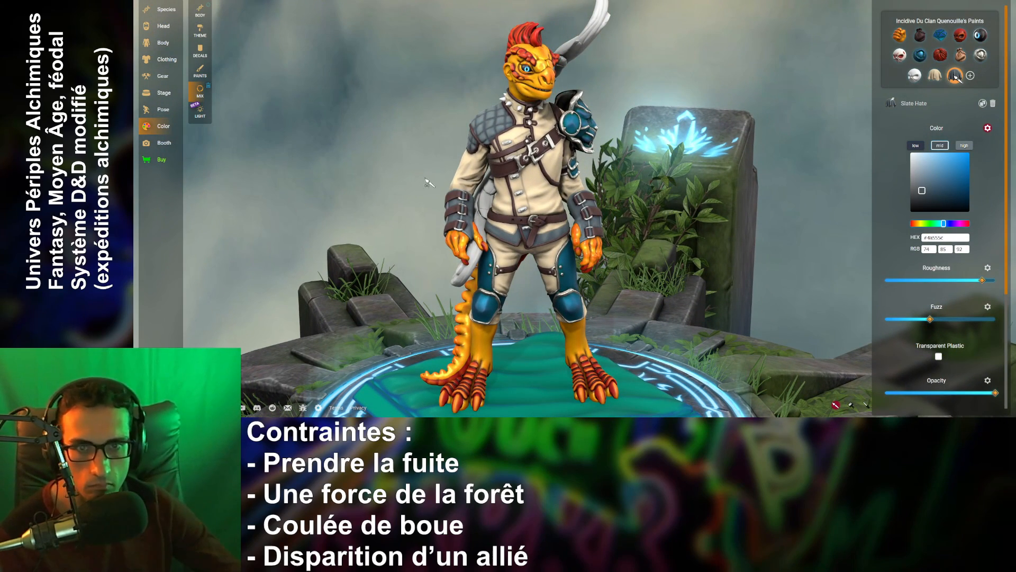
scroll(454, 188, "up", 5)
left_click(526, 331)
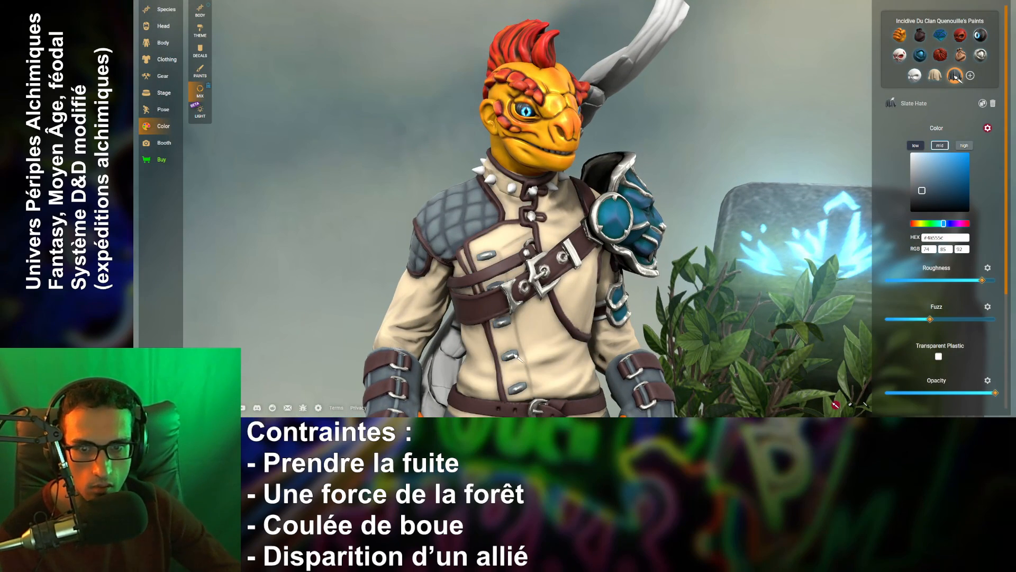
- Paint the bow carried on the character's back in Slate Hate
scroll(801, 279, "down", 5)
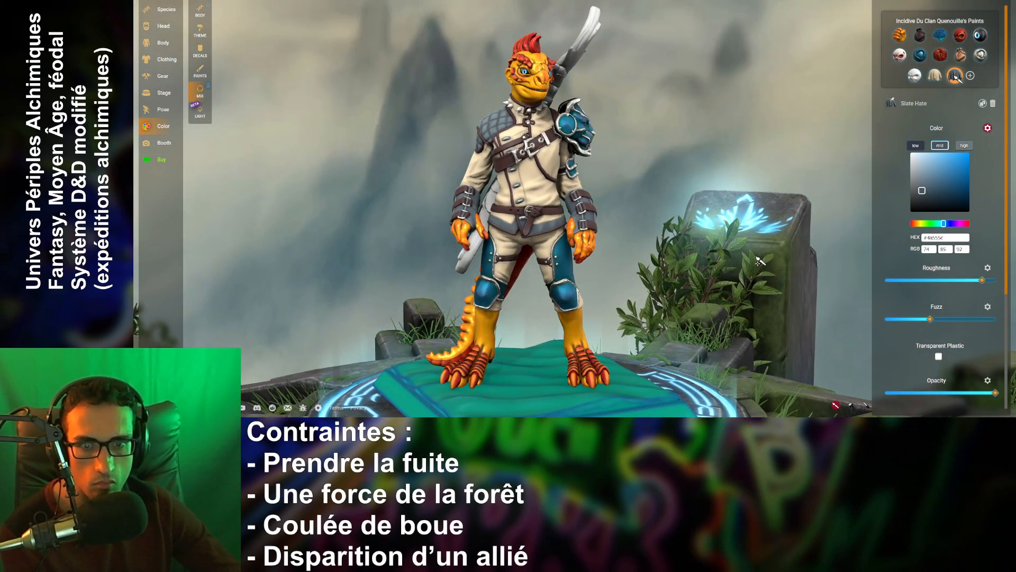
mouse_move(758, 262)
left_mouse_down()
mouse_move(675, 262)
mouse_move(764, 265)
left_mouse_up()
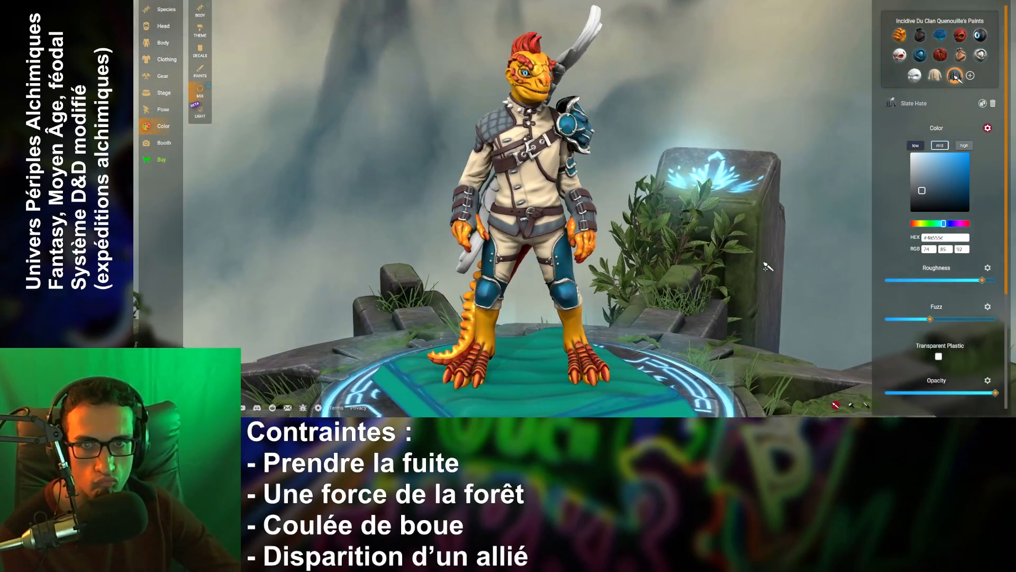
left_click(577, 57)
left_click_drag(580, 60, 555, 87)
left_click(564, 77)
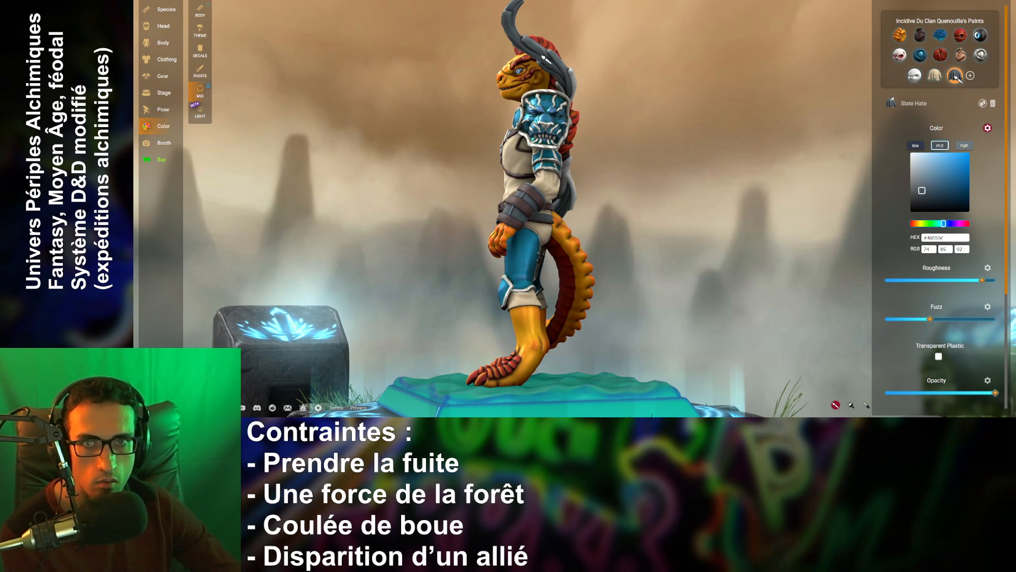
left_click_drag(623, 94, 510, 111)
left_click_drag(544, 161, 341, 313)
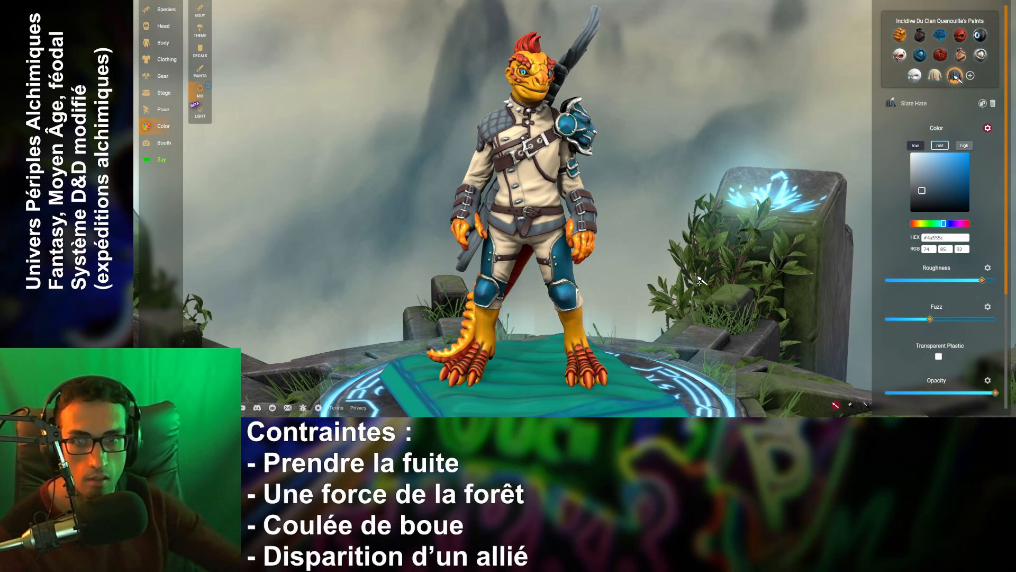
- Darken the Sky Castle Blue paint slightly using the single-colour picker
left_click(919, 55)
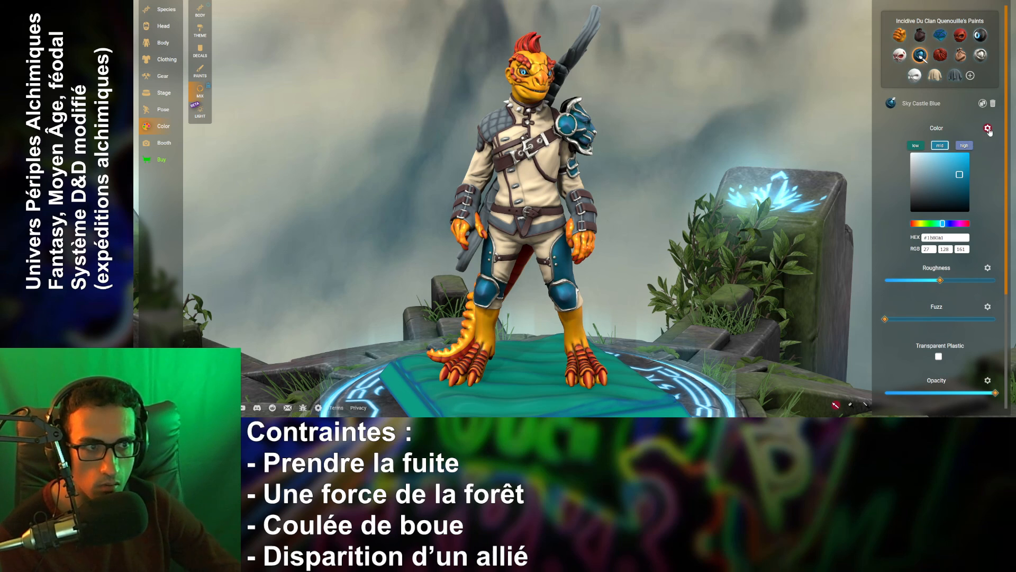
left_click(988, 128)
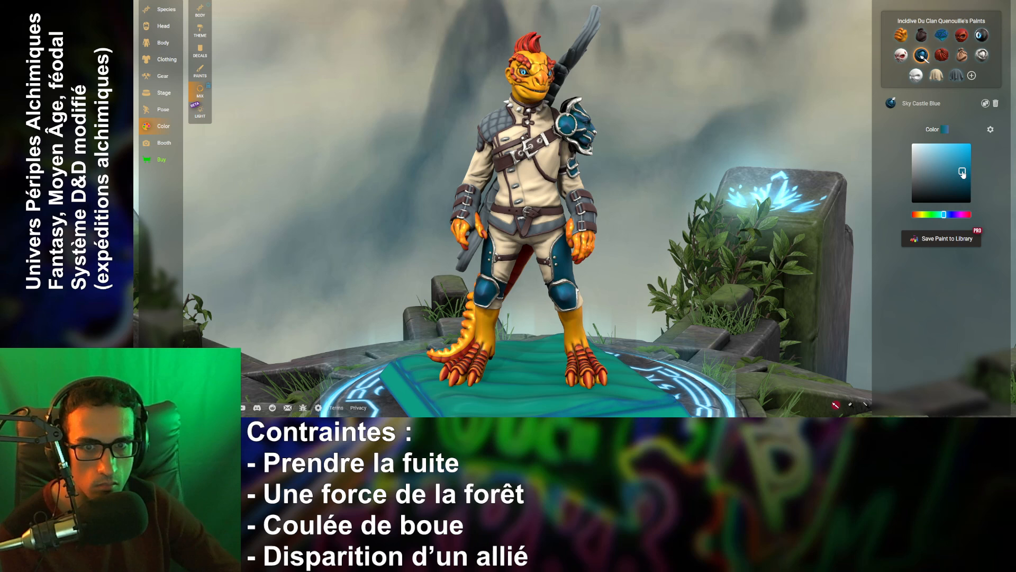
mouse_move(963, 168)
left_mouse_down()
mouse_move(965, 147)
mouse_move(968, 186)
mouse_move(964, 175)
left_mouse_up()
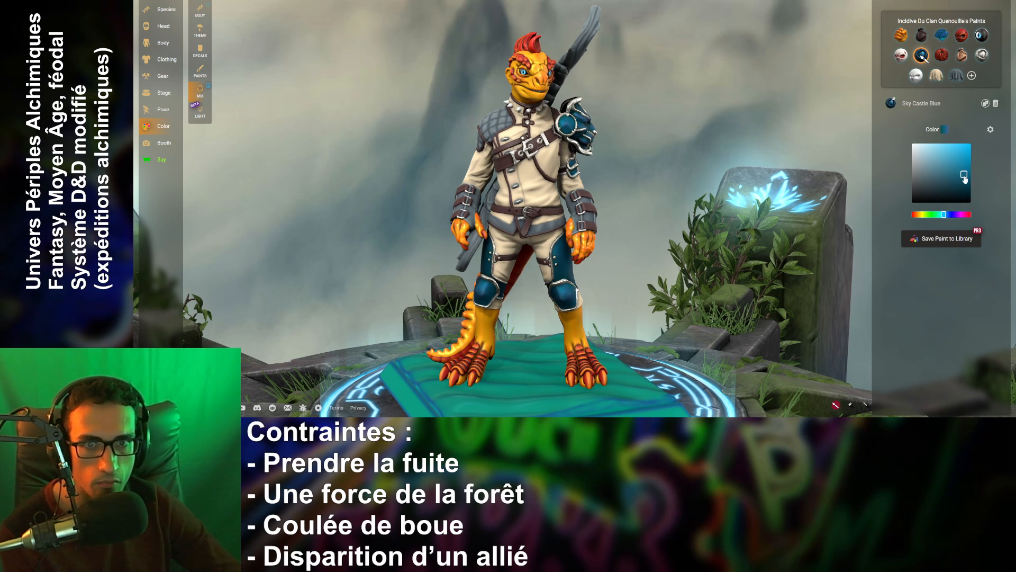
left_click_drag(766, 217, 844, 220)
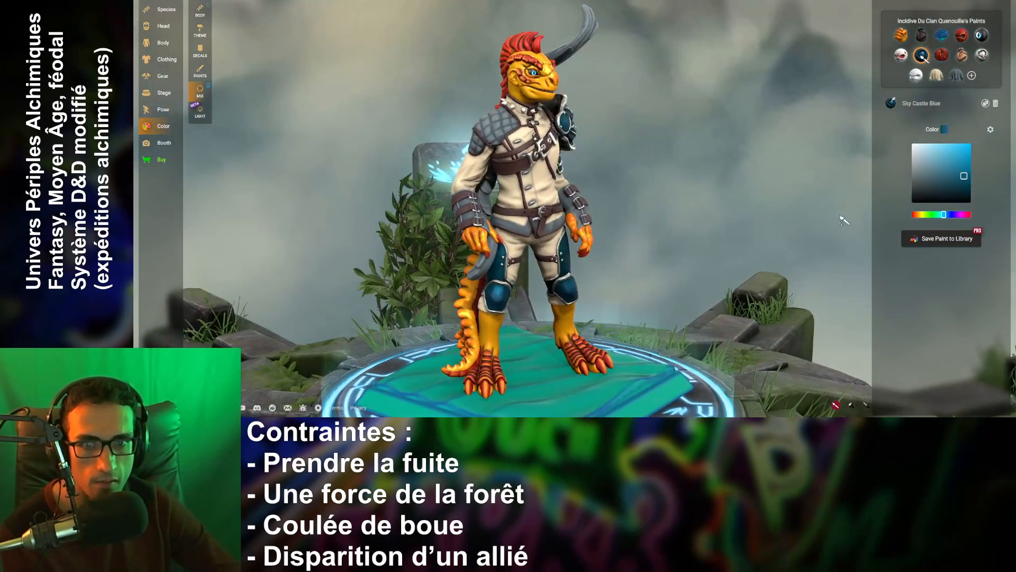
- Darken the Slate Hate paint slightly and check the character from several angles
left_click(956, 75)
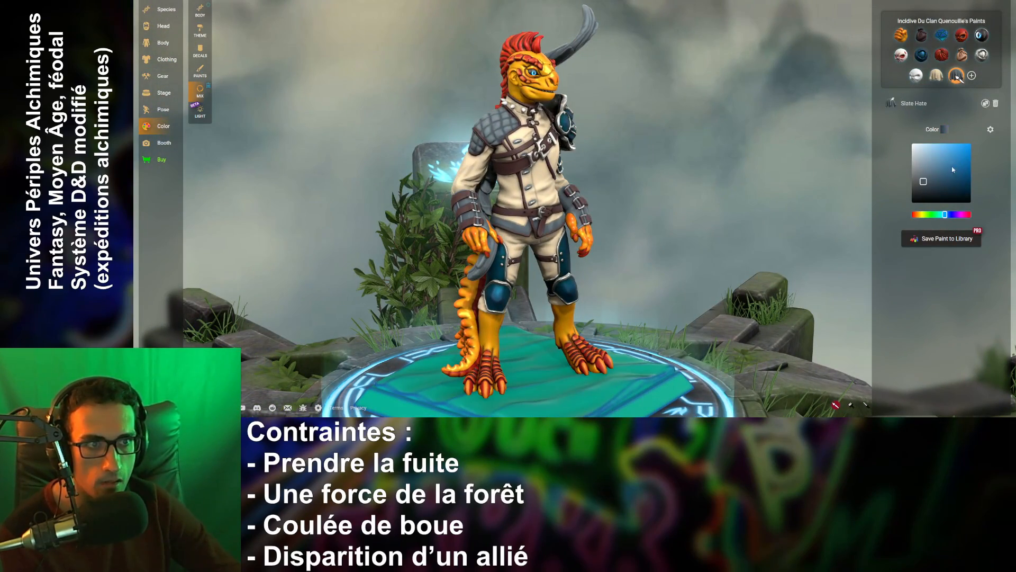
left_click_drag(924, 183, 922, 191)
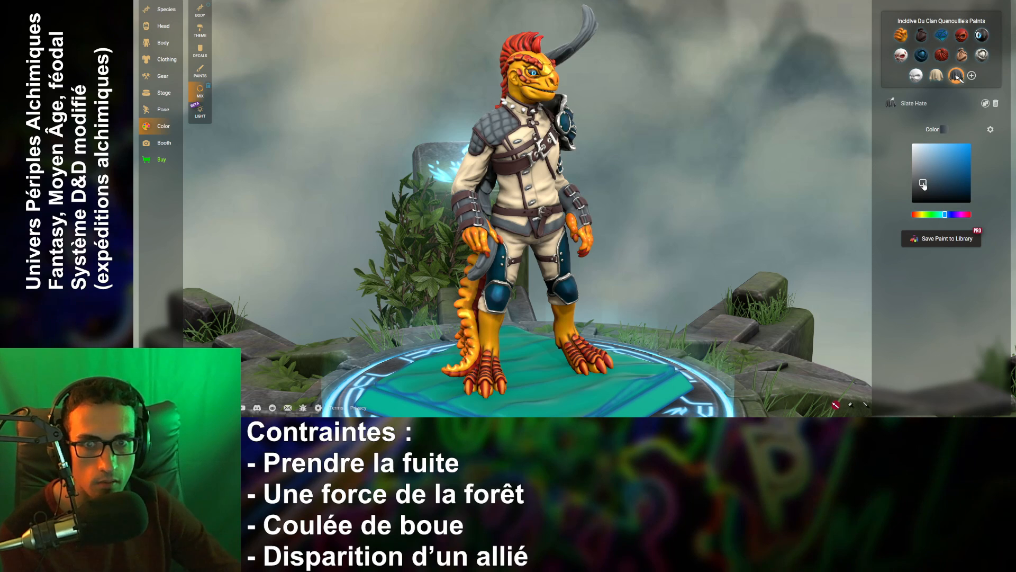
left_click_drag(922, 192, 926, 188)
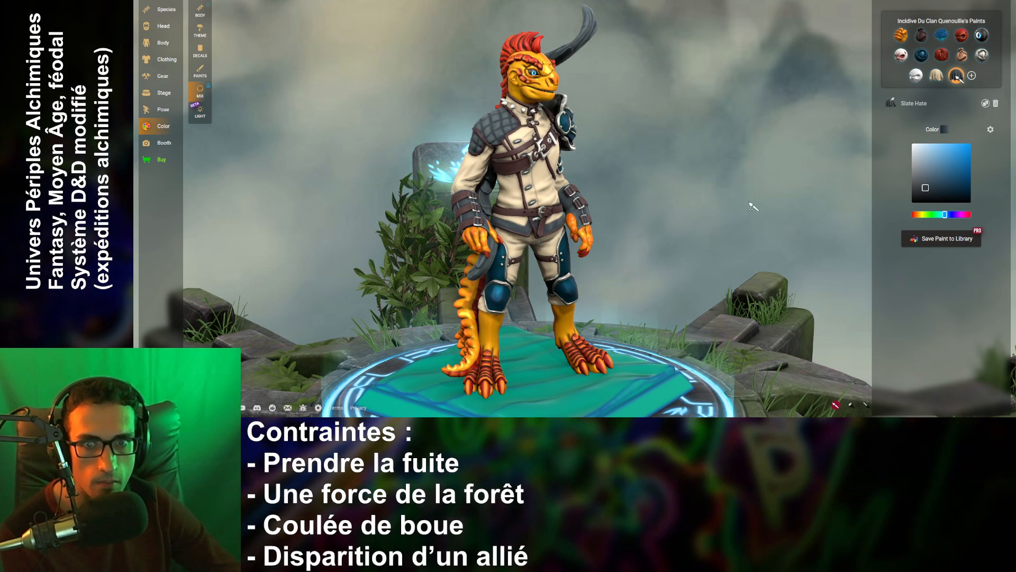
mouse_move(754, 206)
left_mouse_down()
mouse_move(804, 206)
mouse_move(757, 208)
left_mouse_up()
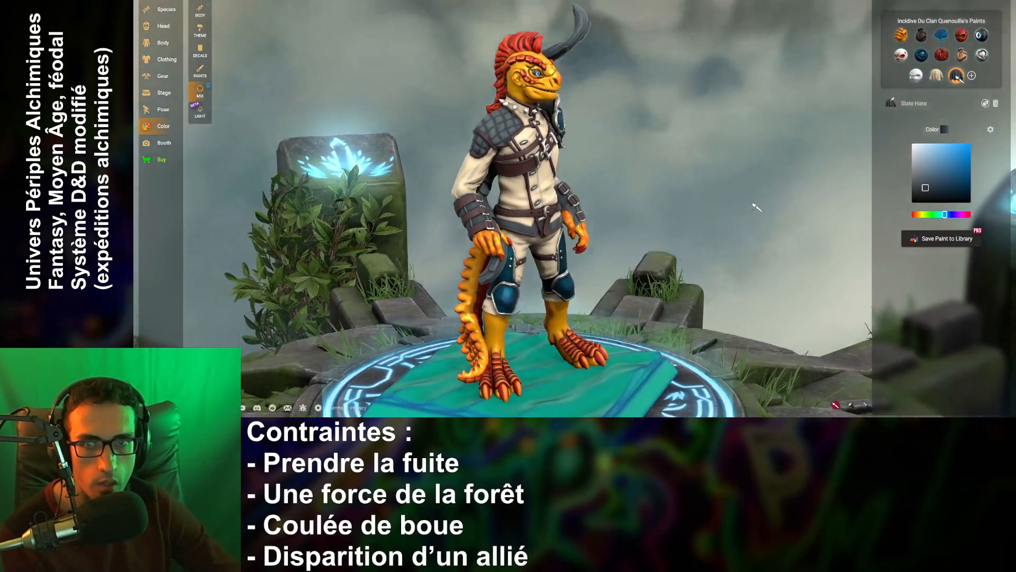
left_click_drag(763, 212, 853, 209)
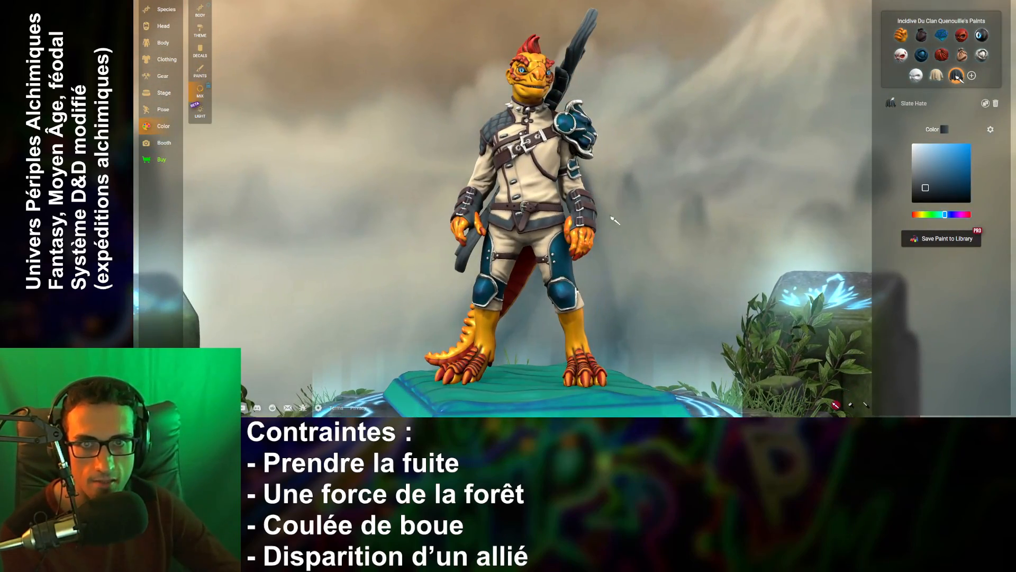
left_click_drag(611, 217, 771, 207)
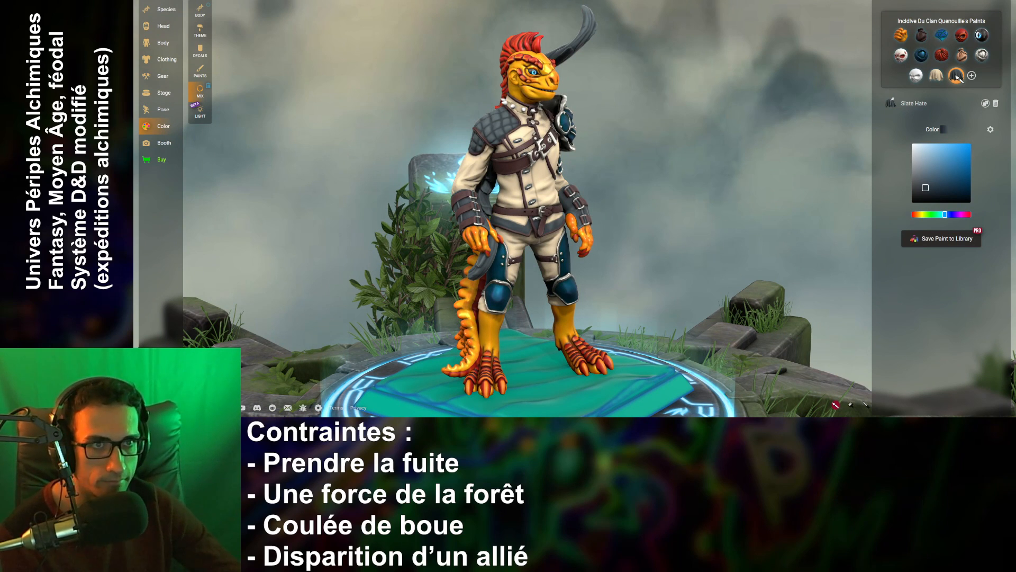
- Show the character in the Booth without the paint tools and frame it from head to feet for a screenshot
mouse_move(824, 1)
left_click(823, 24)
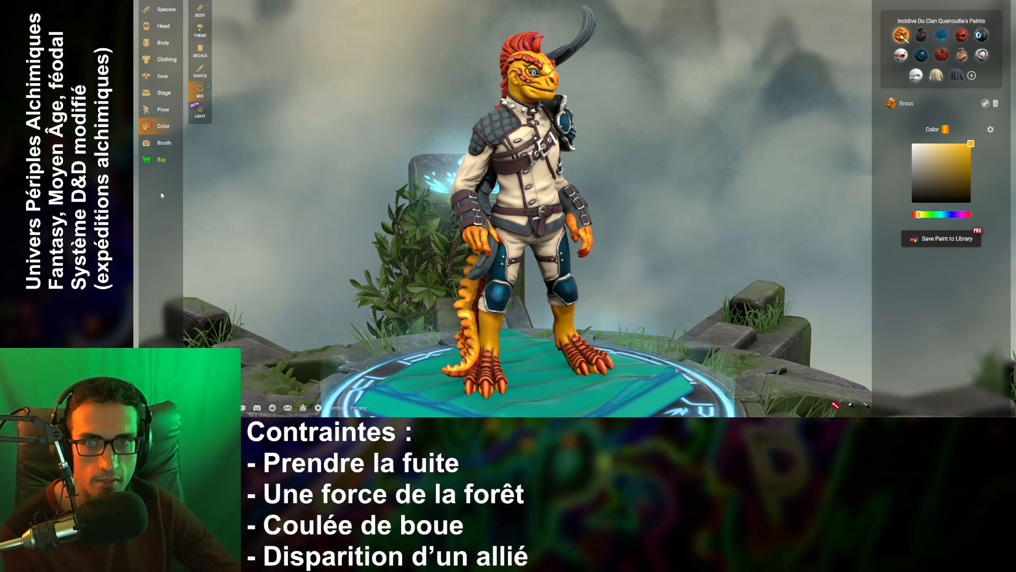
left_click(161, 150)
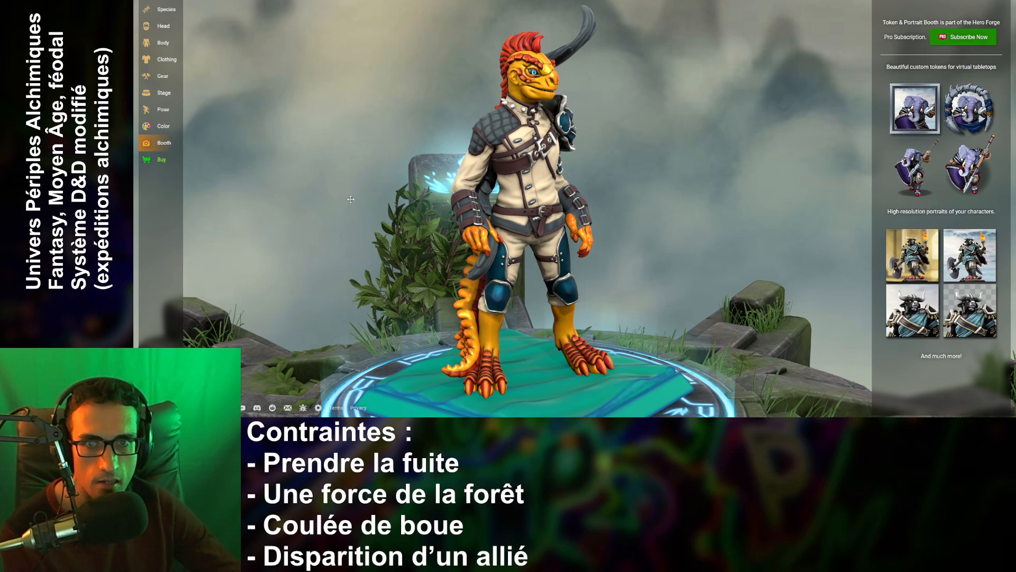
right_click_drag(647, 275, 731, 282)
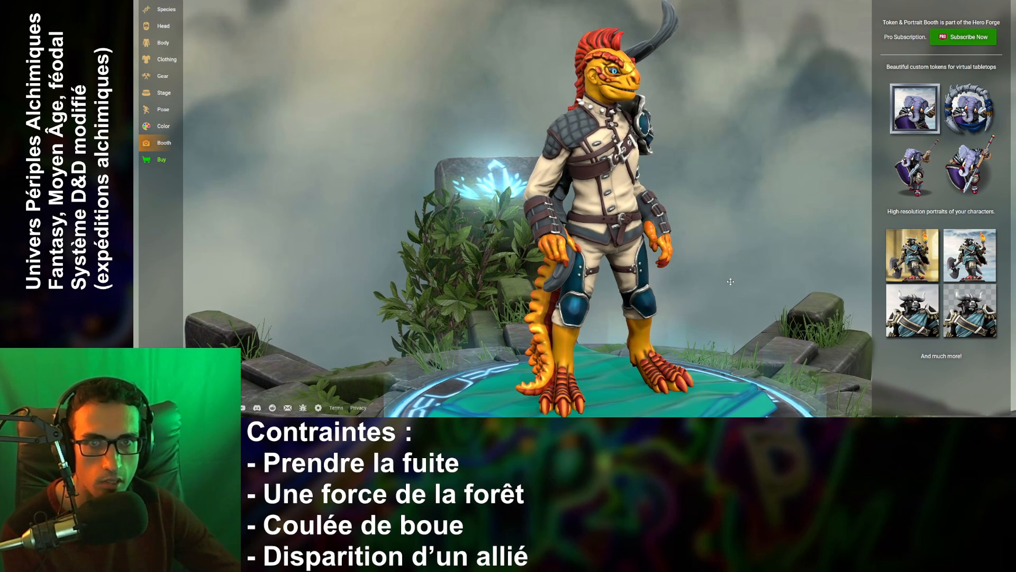
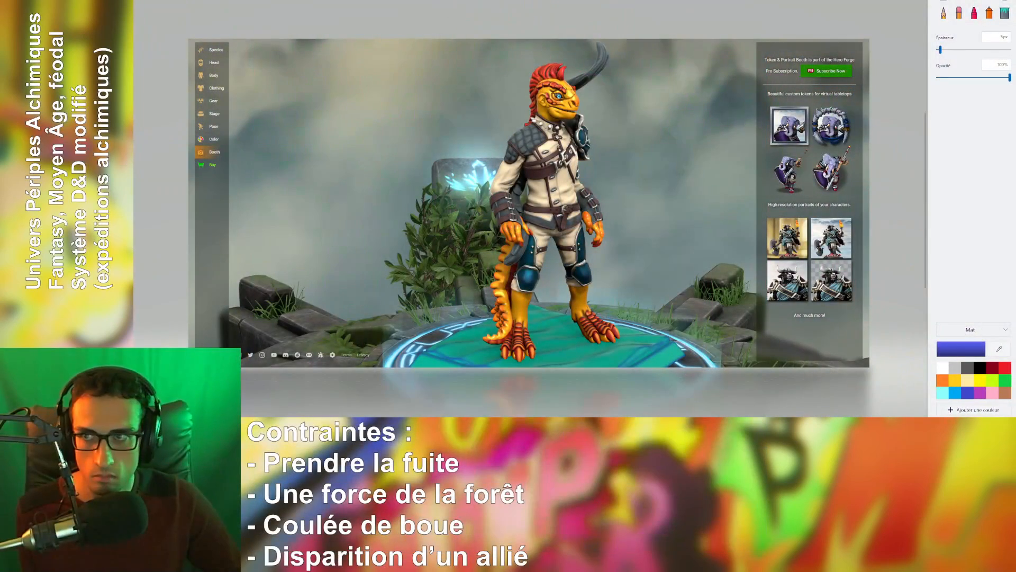
- In Paint 3D, crop both sides of the pasted screenshot to exclude the website's side panels around the character
left_click(180, 0)
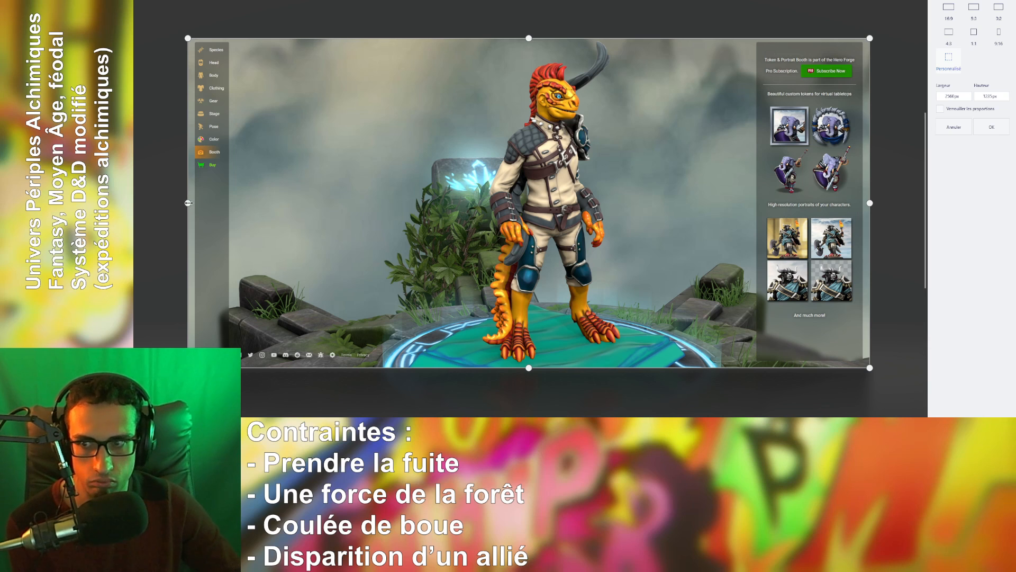
left_click_drag(204, 192, 394, 220)
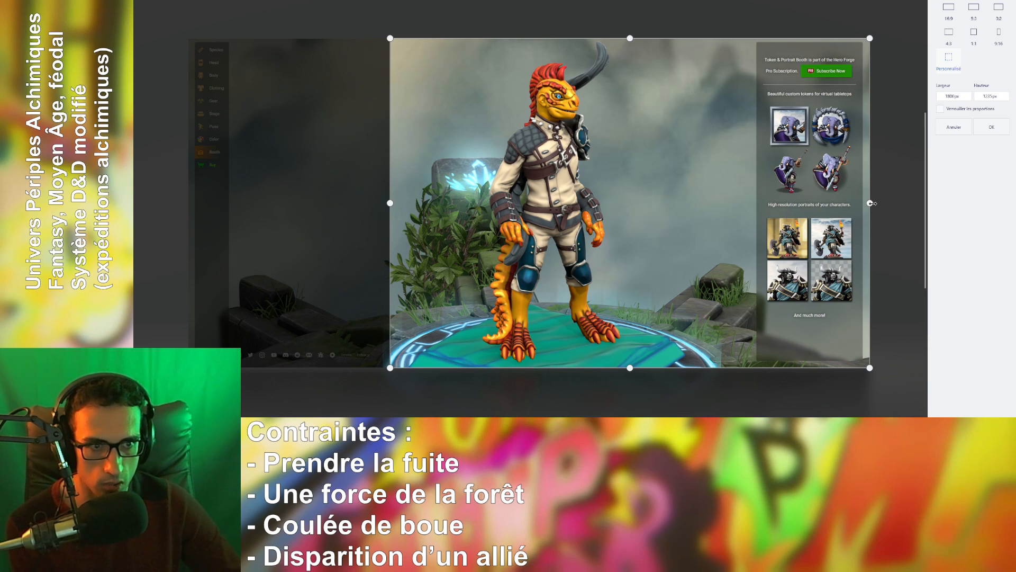
left_click_drag(871, 203, 701, 207)
left_click(997, 132)
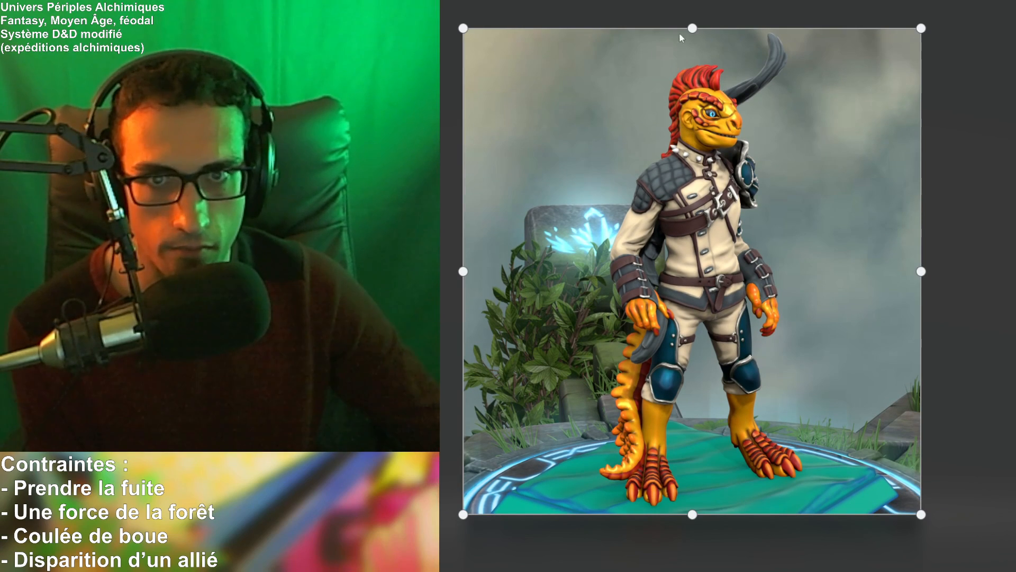
- Crop the image's top edge down to just above the character's red crest and trim a sliver off the bottom
left_click_drag(691, 30, 694, 63)
left_click_drag(696, 512, 697, 510)
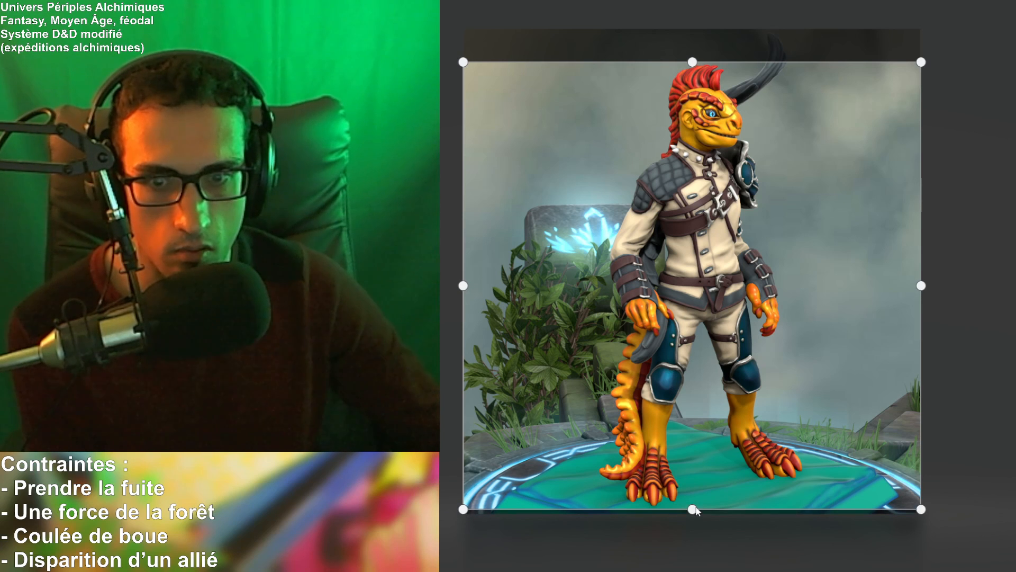
key("Return")
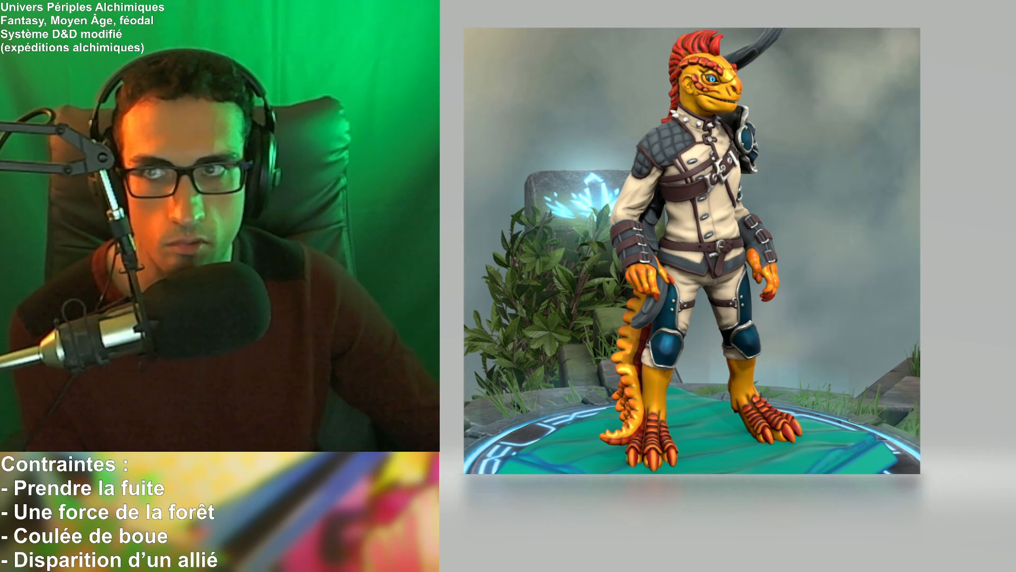
- Crop both sides of the image to a narrow upright frame close around the character's tail and feet
left_click(539, 231)
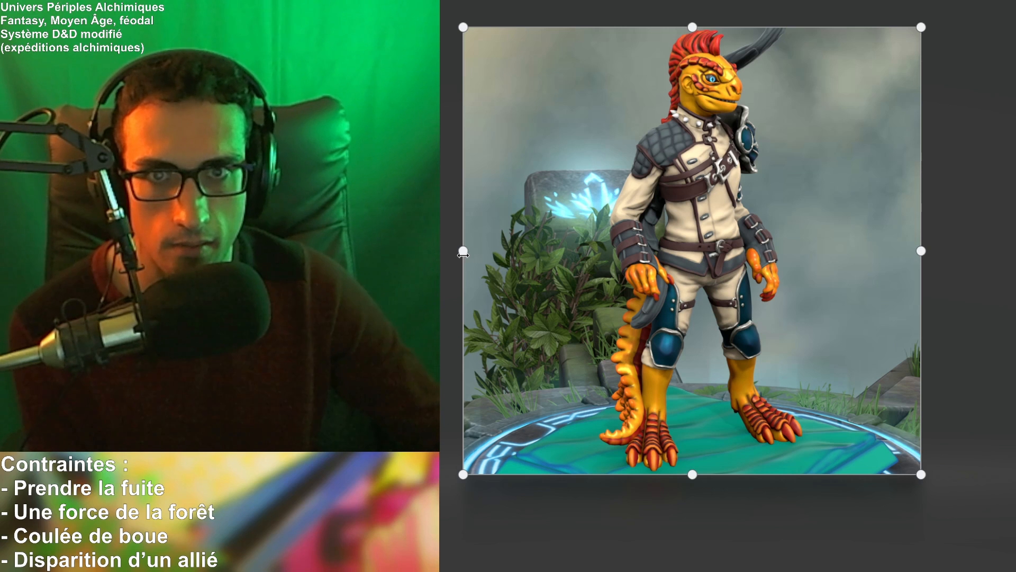
left_click_drag(463, 254, 589, 265)
left_click_drag(920, 250, 799, 269)
left_click_drag(807, 266, 806, 266)
left_click_drag(594, 266, 593, 265)
key("Return")
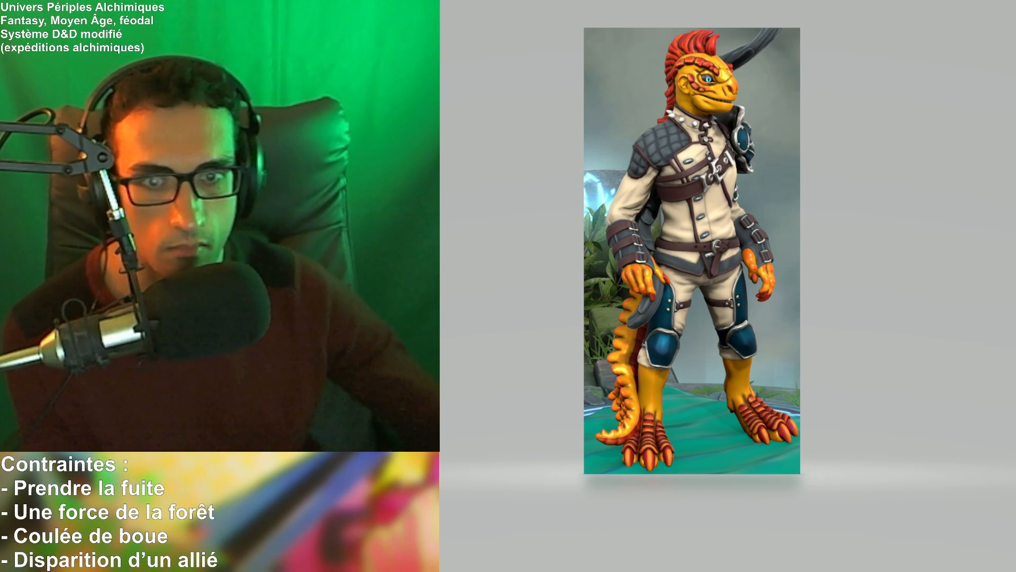
- Trim a little more off the image's left side, right up to the tail
key("ctrl+shift+x")
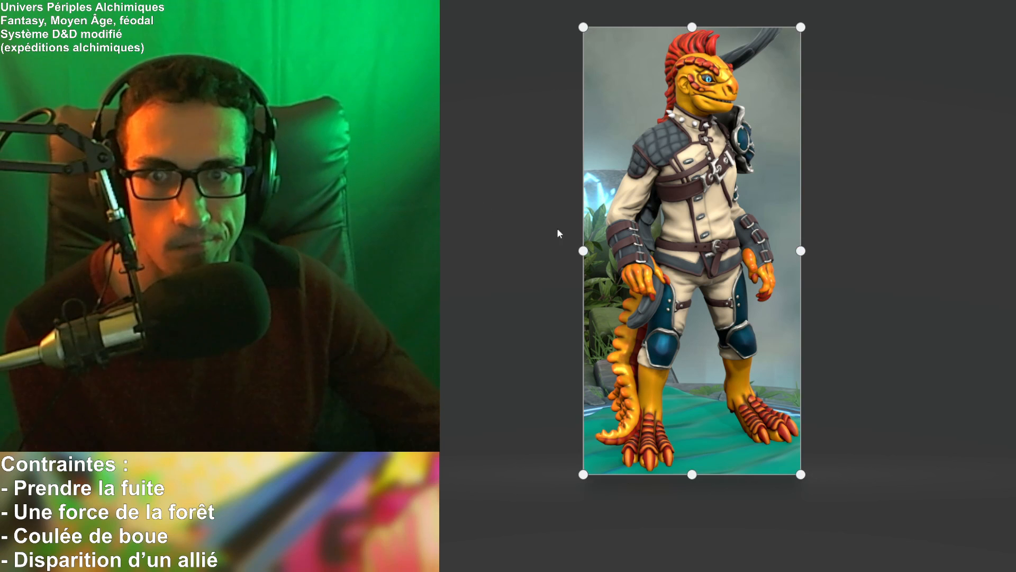
mouse_move(583, 249)
left_mouse_down()
mouse_move(592, 281)
mouse_move(594, 251)
left_mouse_up()
key("Return")
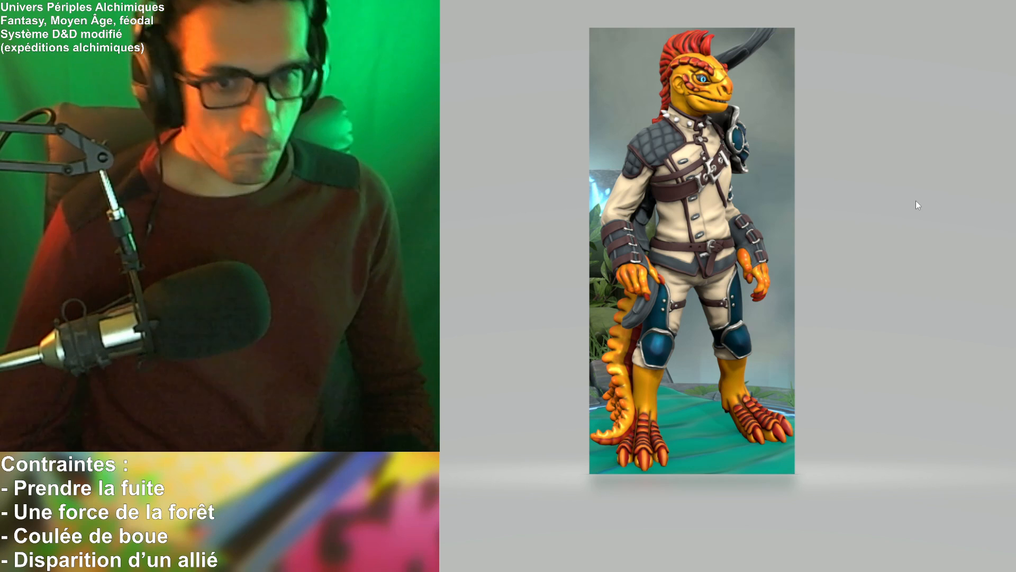
scroll(741, 215, "up", 2)
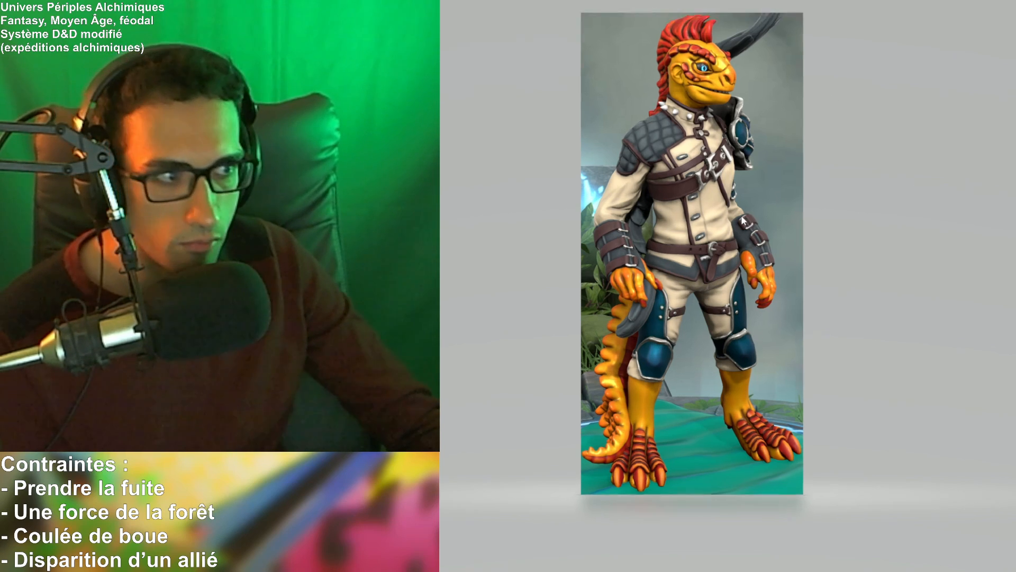
left_click_drag(865, 188, 866, 228)
scroll(865, 224, "down", 2)
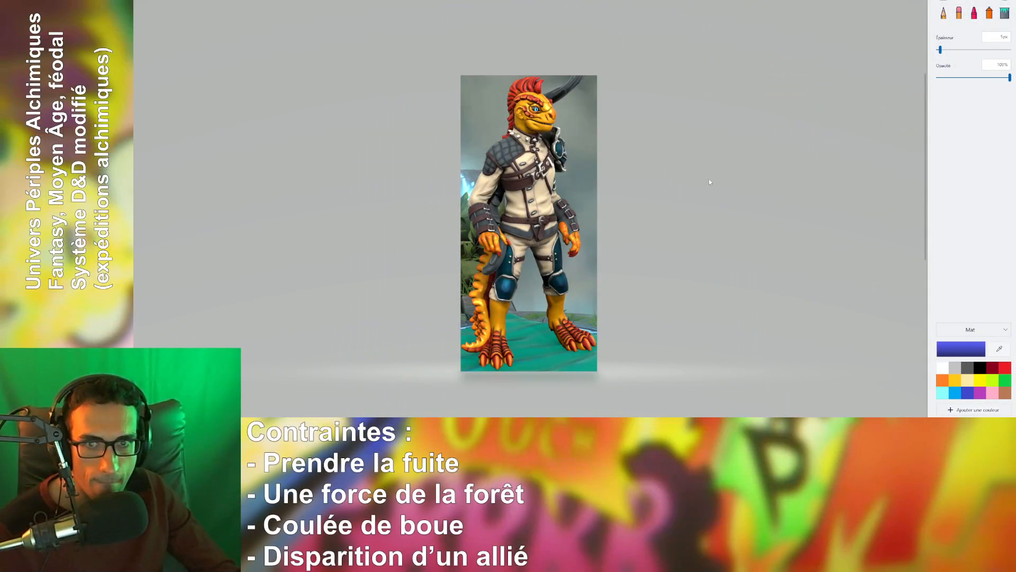
scroll(665, 170, "up", 1)
scroll(666, 170, "down", 1)
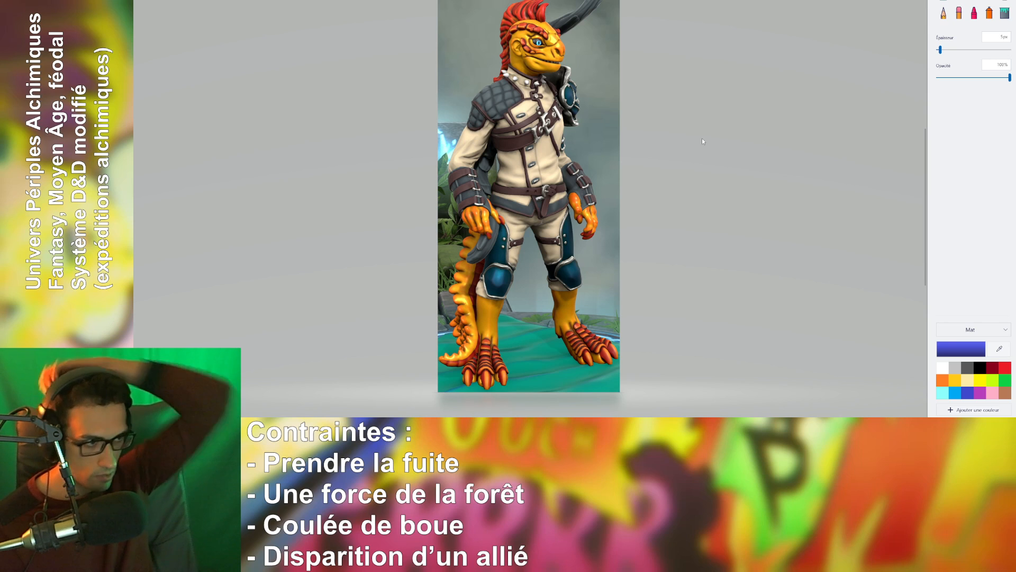
scroll(654, 129, "up", 1)
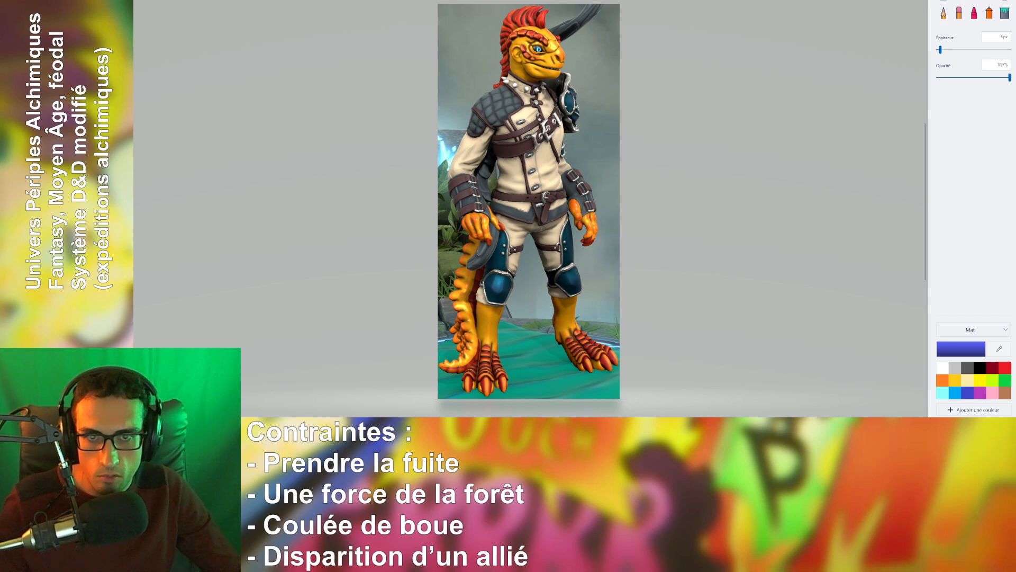
- Start saving the cropped character picture as a new 2D PNG image
left_click(151, 1)
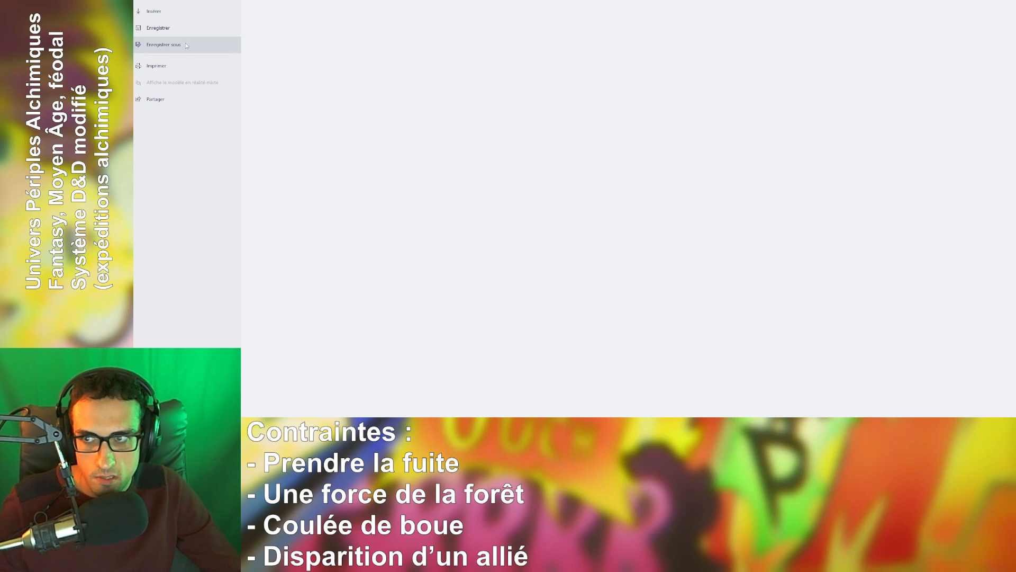
left_click(187, 46)
left_click(276, 11)
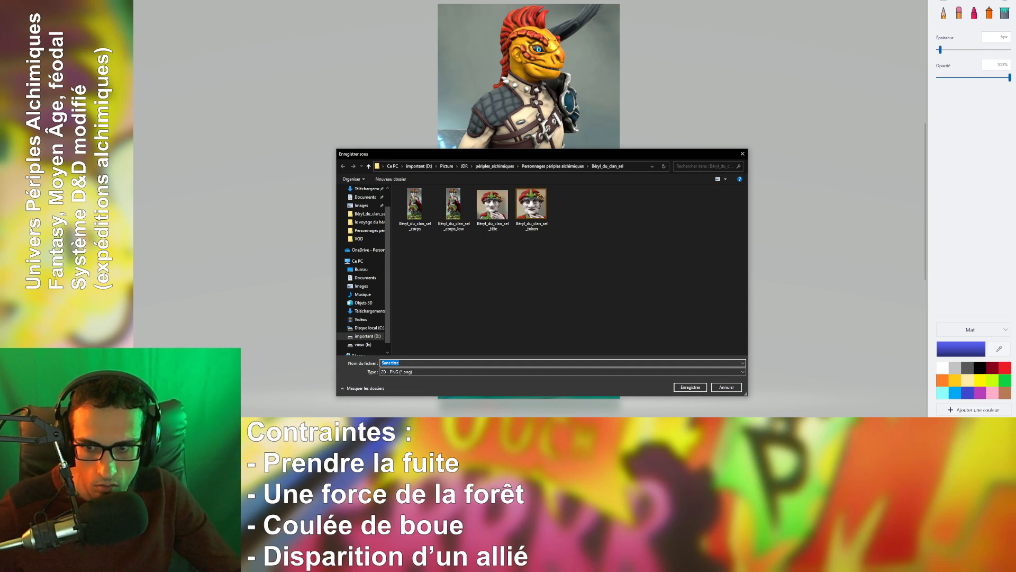
- Switch to the character document, copy the character's name from the heading, and return to the save dialog
left_click(277, 397)
key("ctrl+Tab")
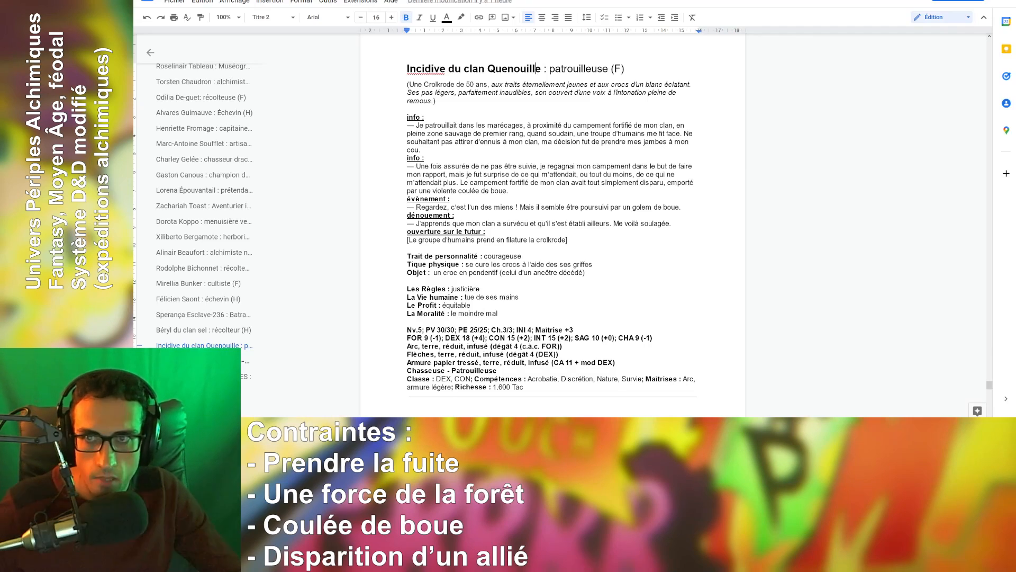
left_click_drag(407, 69, 535, 70)
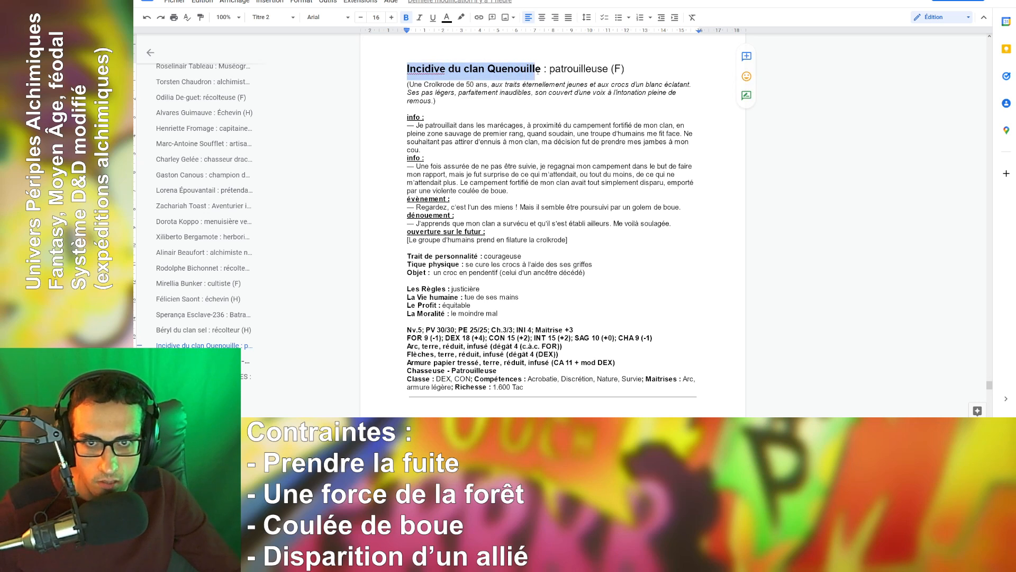
left_click(551, 74)
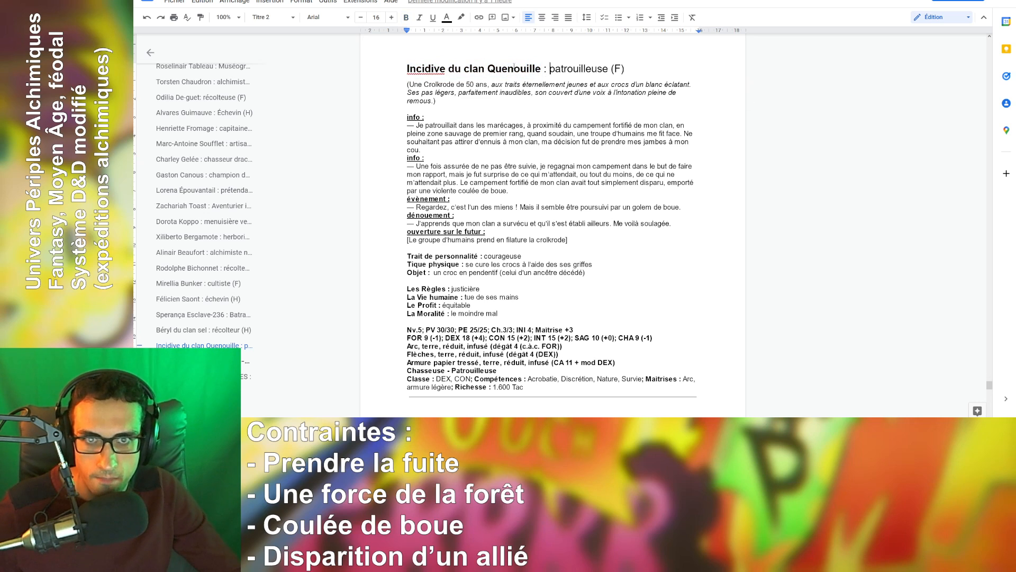
left_click(477, 417)
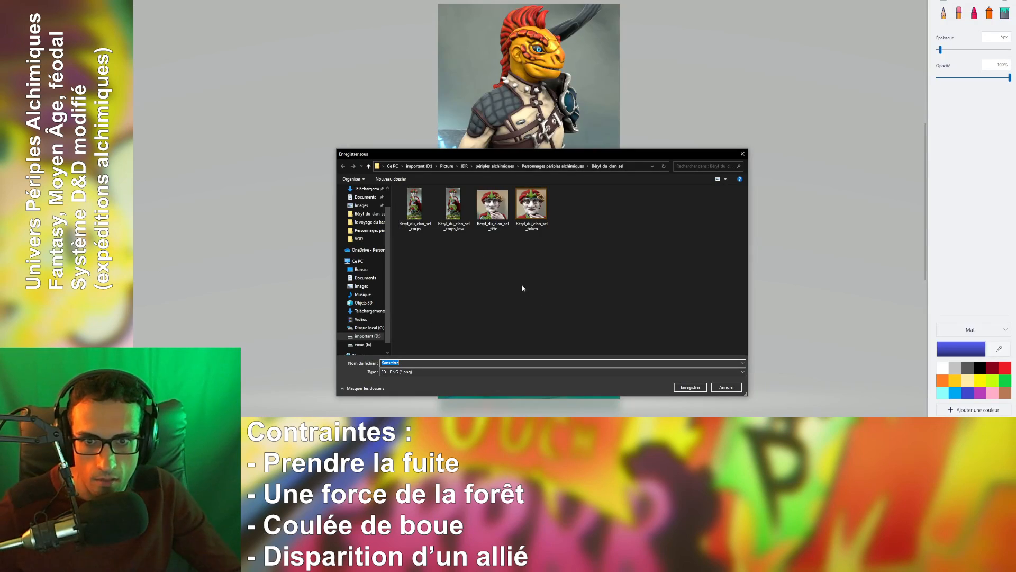
- Create a folder named Incidive_du_clan_Quenouille inside the Personnages périples alchimiques folder
left_click(554, 166)
right_click(703, 282)
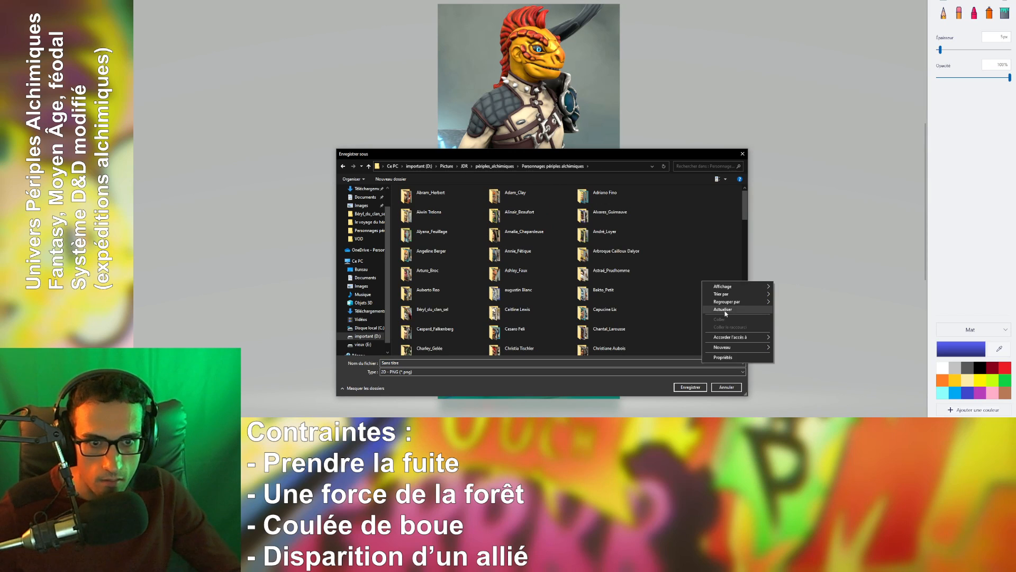
mouse_move(761, 347)
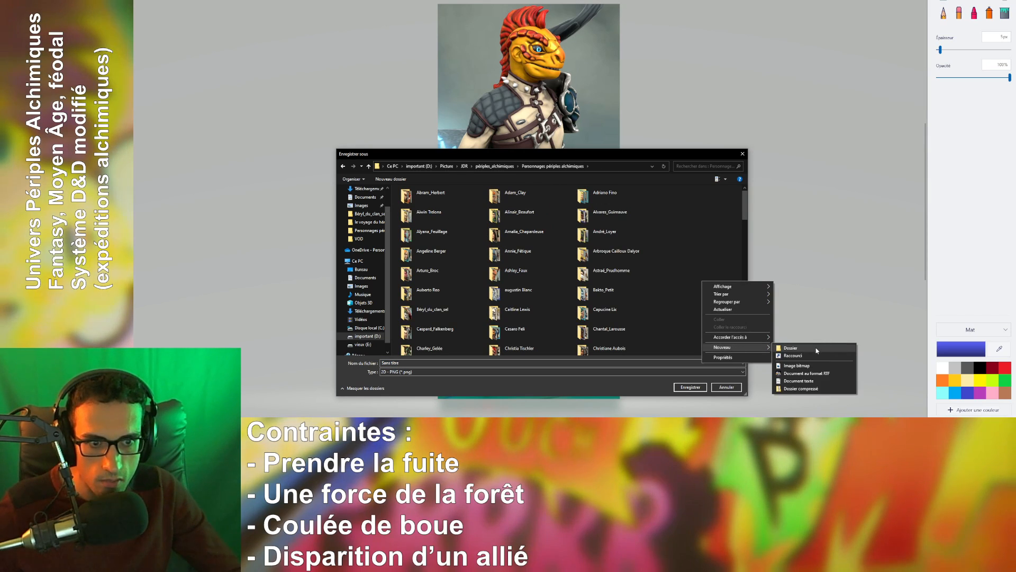
left_click(817, 349)
type("Incidive du clan Quenouille")
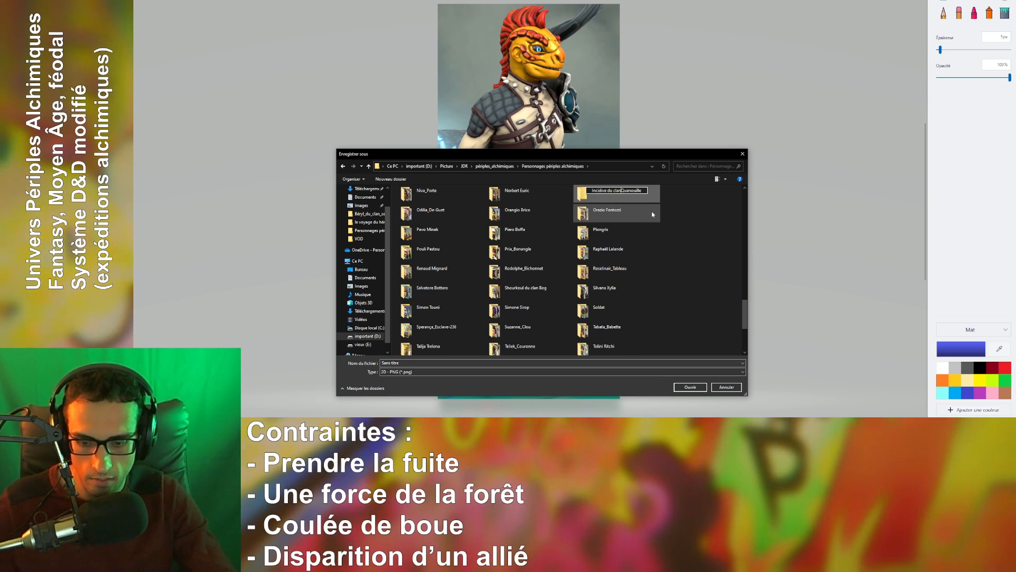
key("BackSpace")
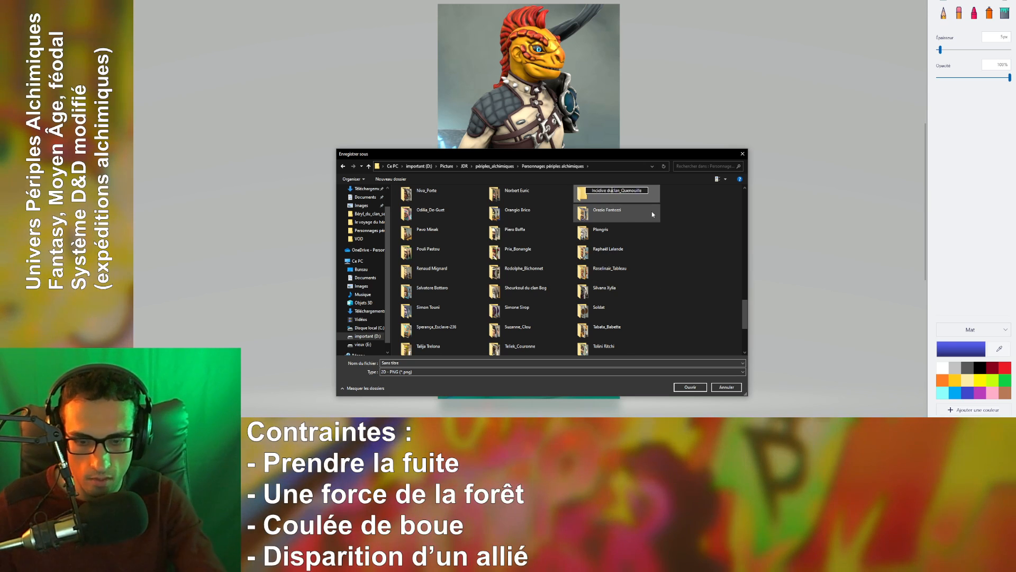
type("_")
key("BackSpace")
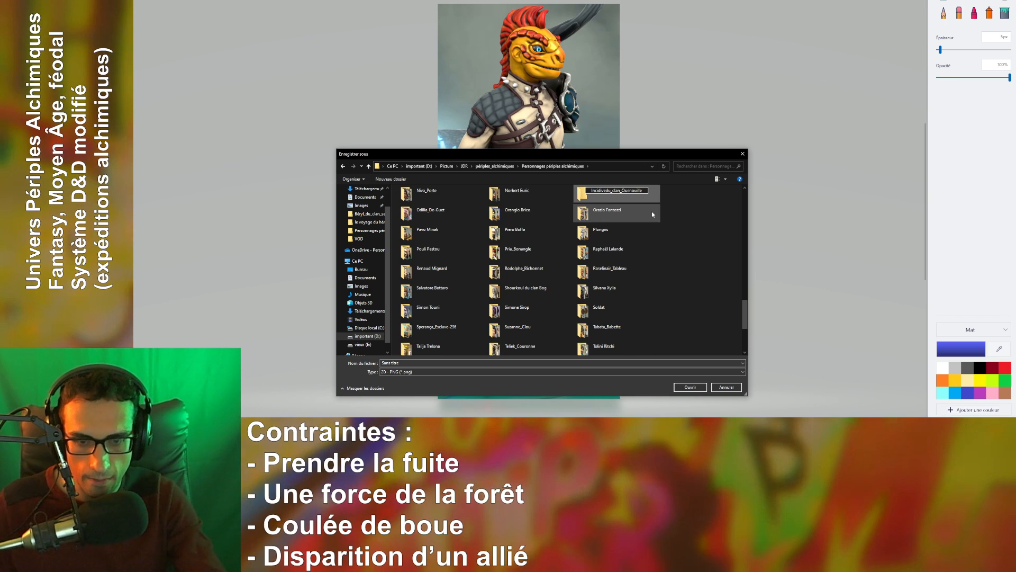
type("_")
key("Return")
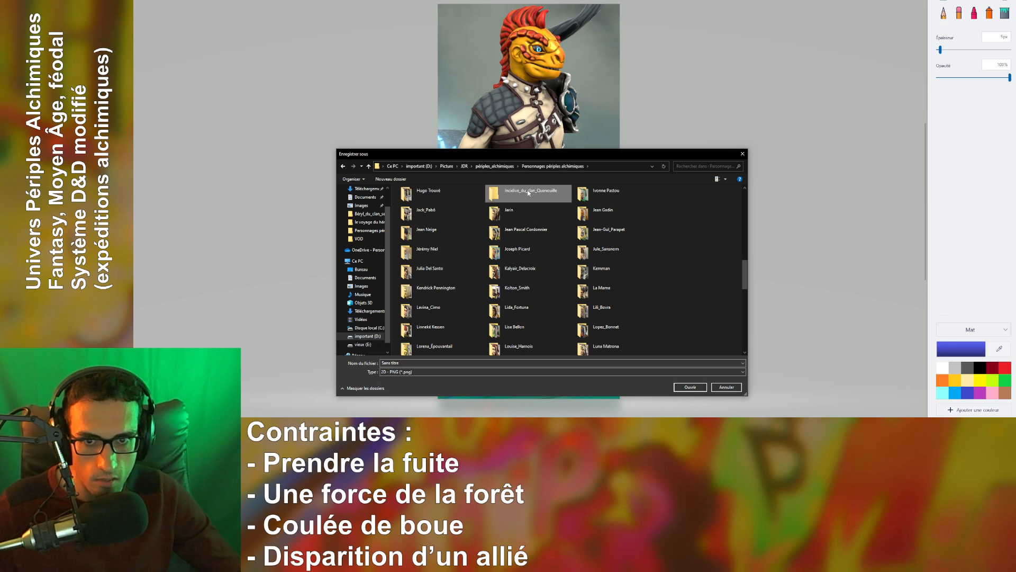
- Copy the new folder's name, open the folder and save the picture there as Incidive_du_clan_Quenouille_corps
key("F2")
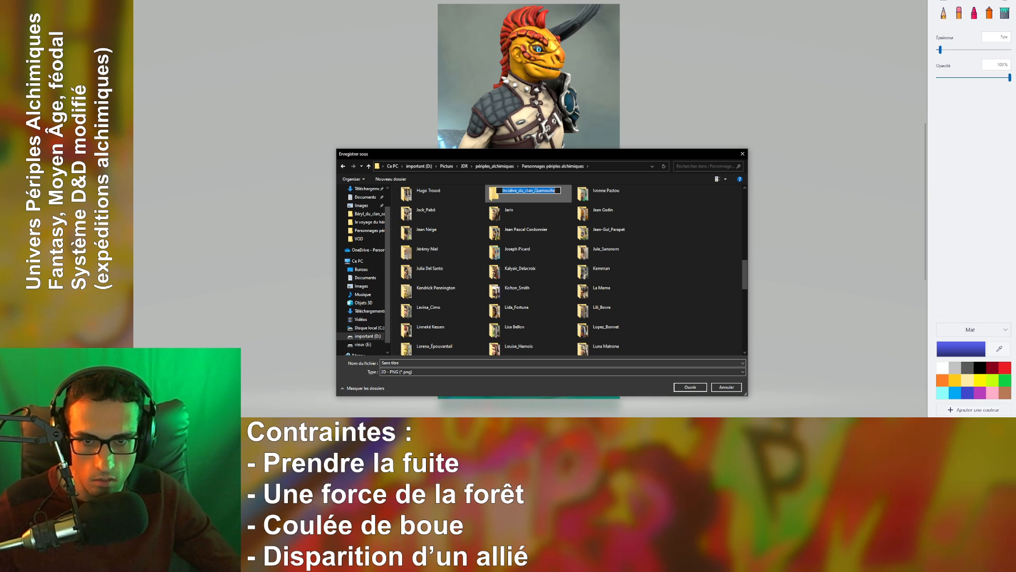
left_click(591, 193)
double_click(536, 194)
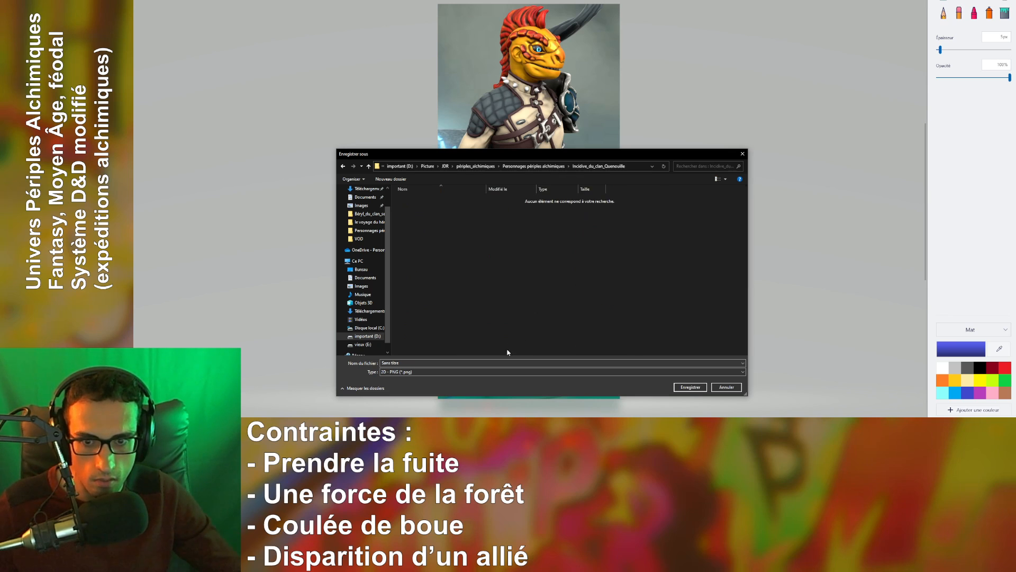
left_click(513, 365)
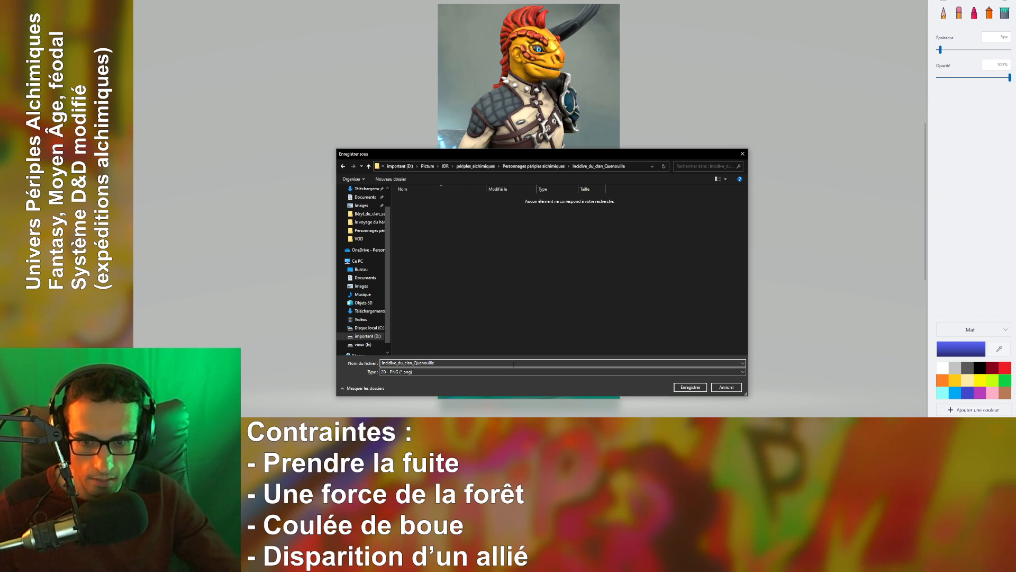
type("_cor")
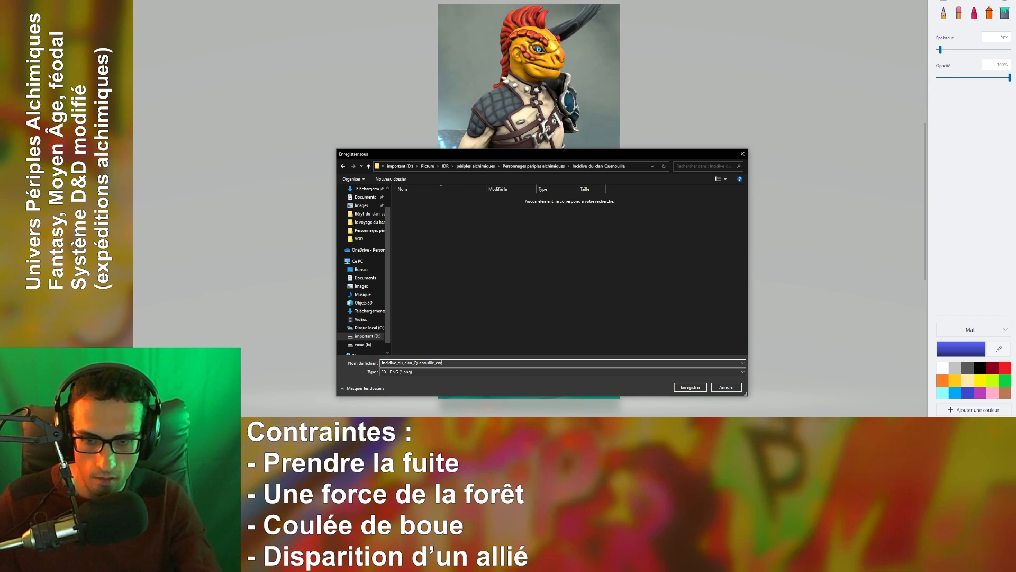
type("ps")
key("Return")
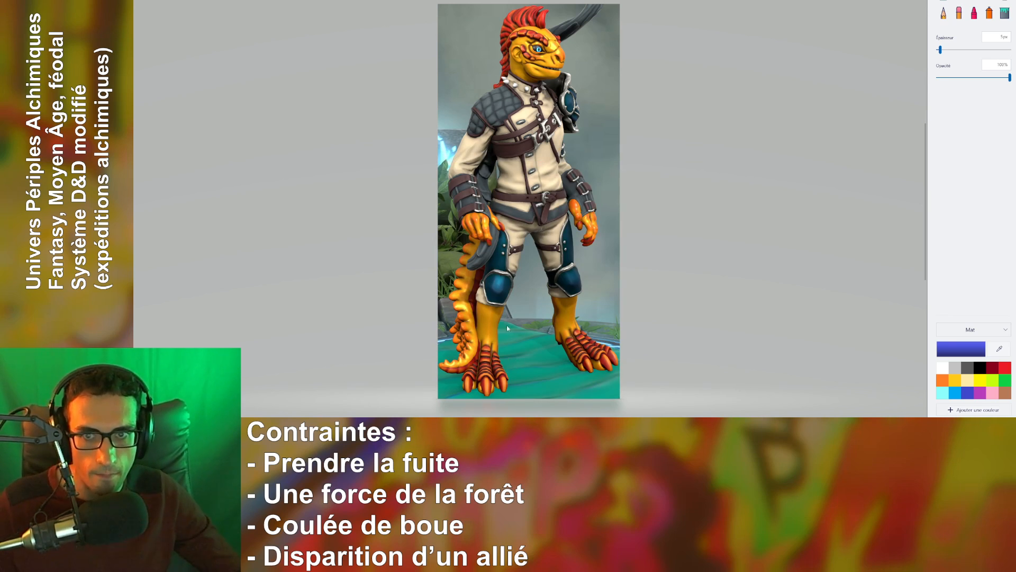
- Close the saved picture, switch to Hero Forge and frame the character's head and shoulders from the front
key("alt+F4")
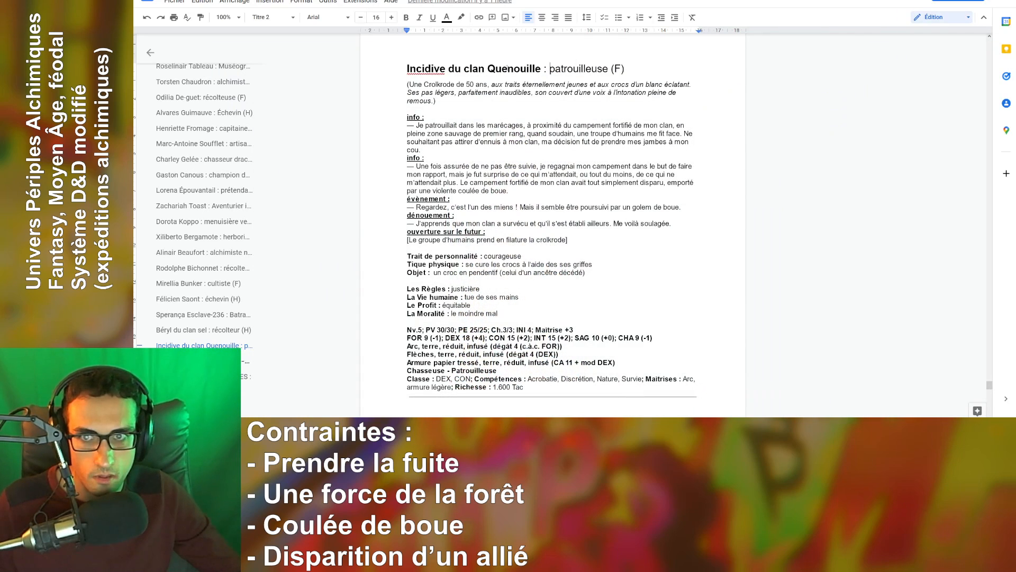
key("alt+Tab")
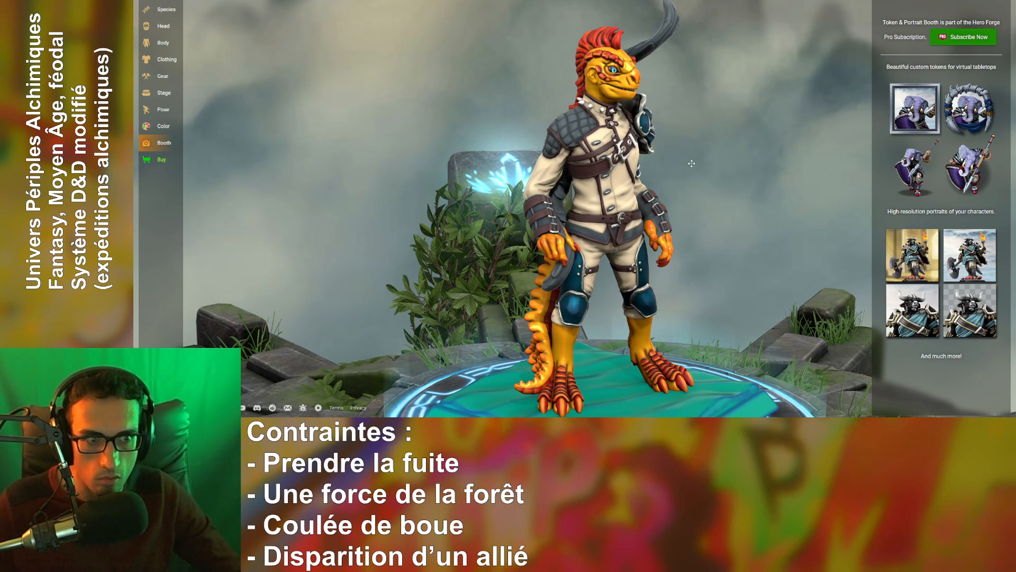
scroll(604, 136, "up", 5)
right_click_drag(605, 135, 477, 191)
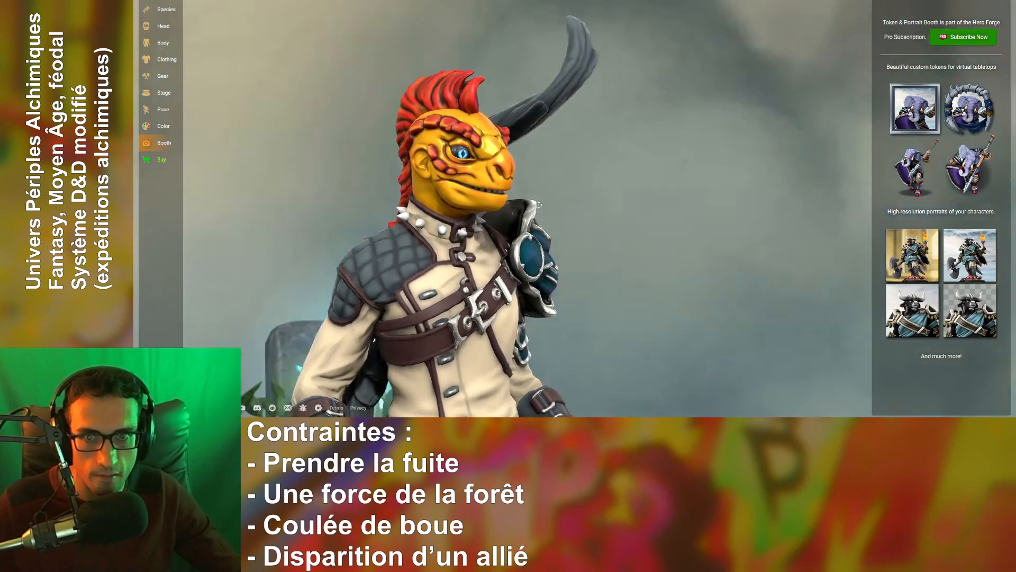
left_click_drag(572, 209, 515, 235)
scroll(515, 234, "up", 4)
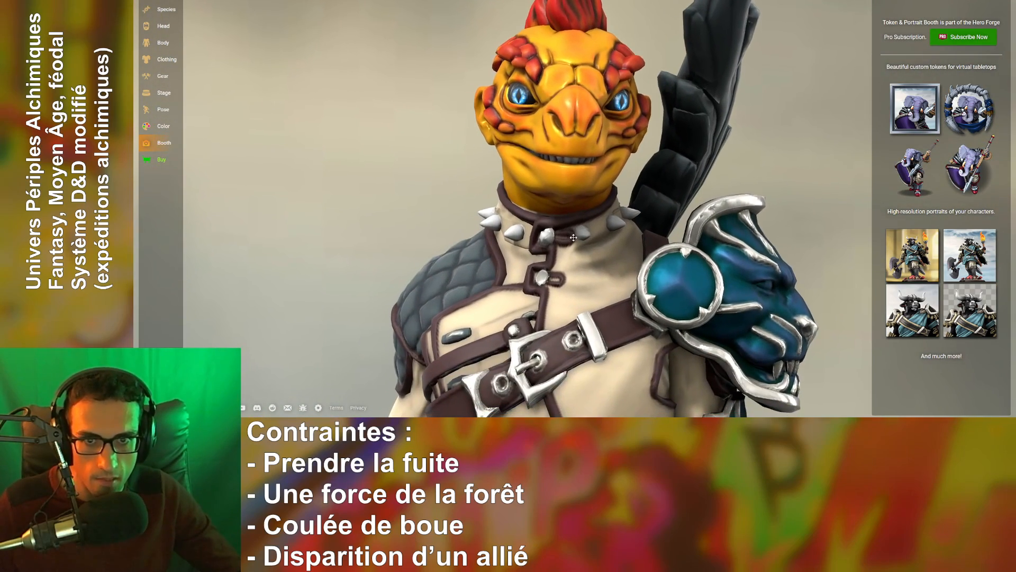
right_click_drag(625, 259, 612, 284)
left_click_drag(611, 283, 677, 274)
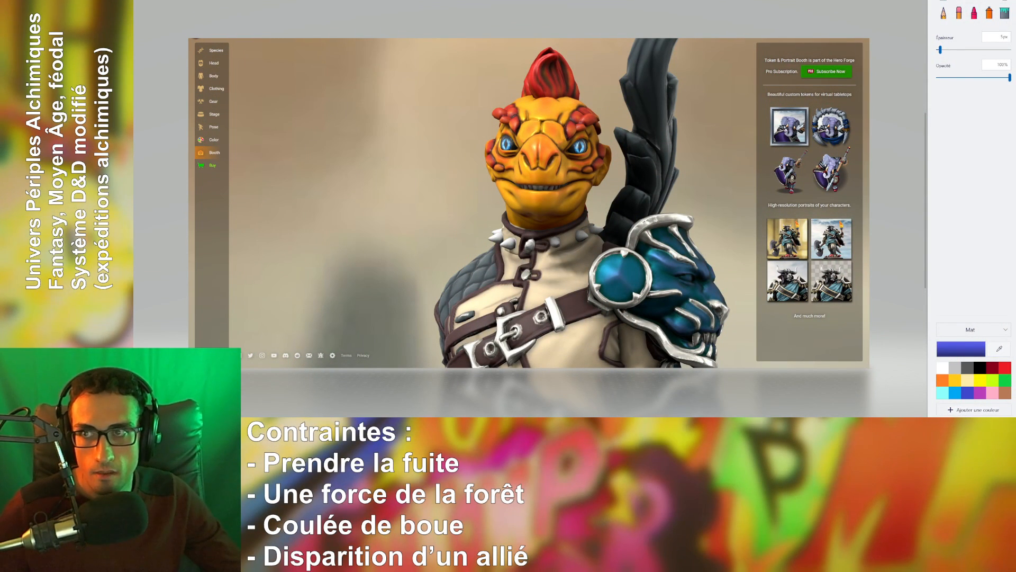
- Crop both sides of the new screenshot close around the character's bust and trim the top edge down to just above the crest
left_click_drag(191, 205, 412, 205)
left_click_drag(870, 204, 736, 205)
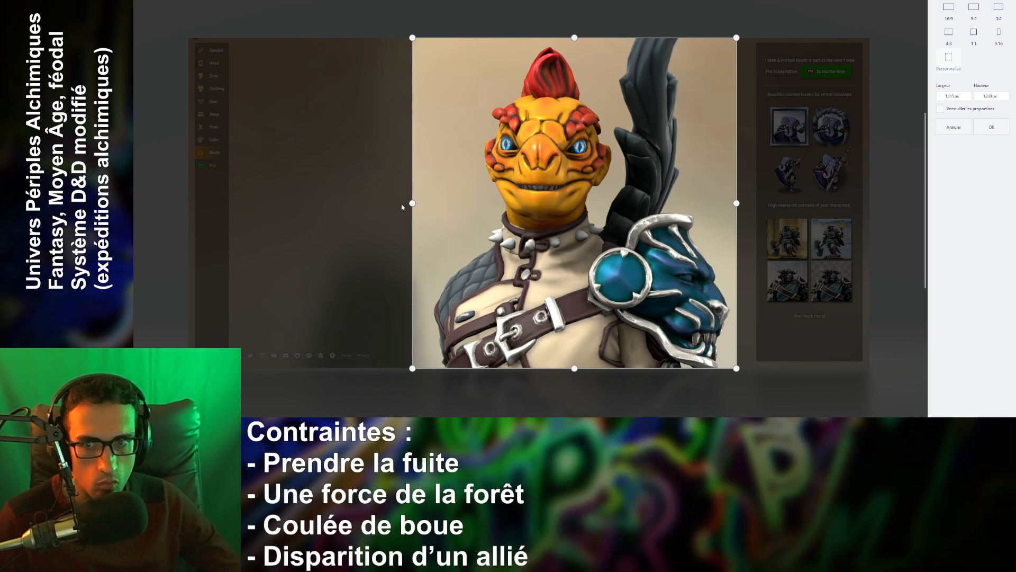
left_click_drag(412, 206, 403, 205)
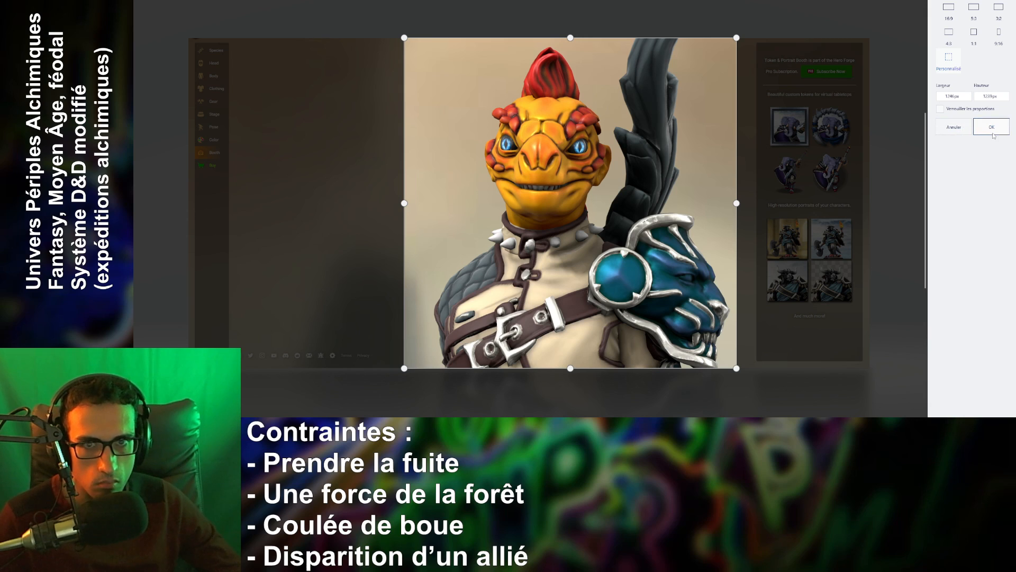
left_click(992, 128)
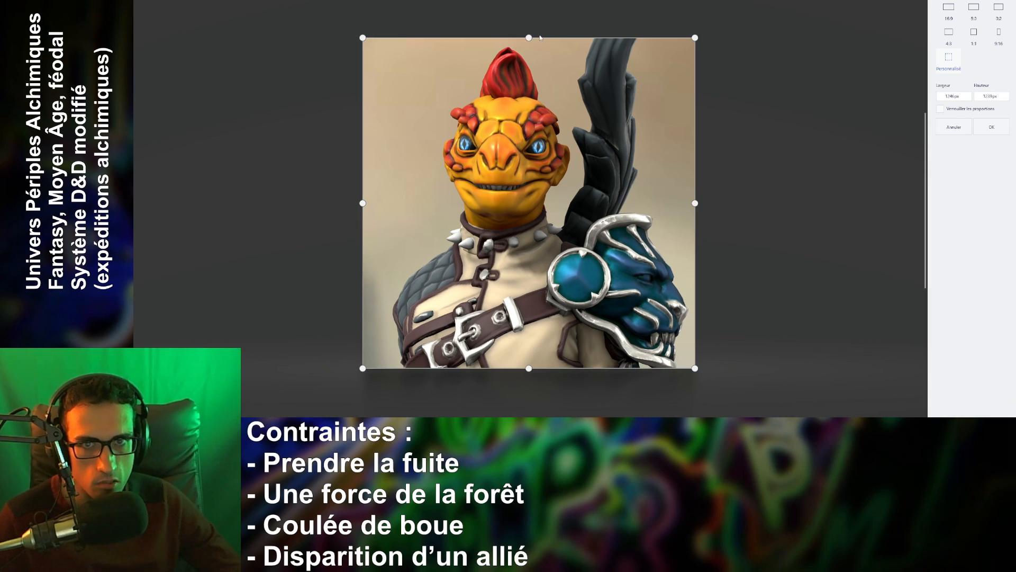
left_click_drag(533, 34, 536, 43)
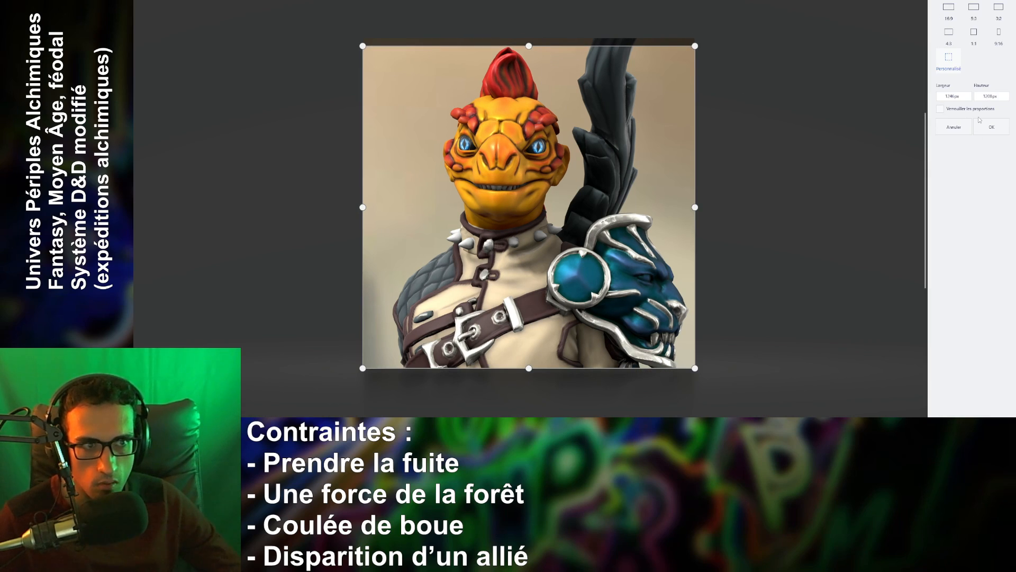
left_click(1005, 130)
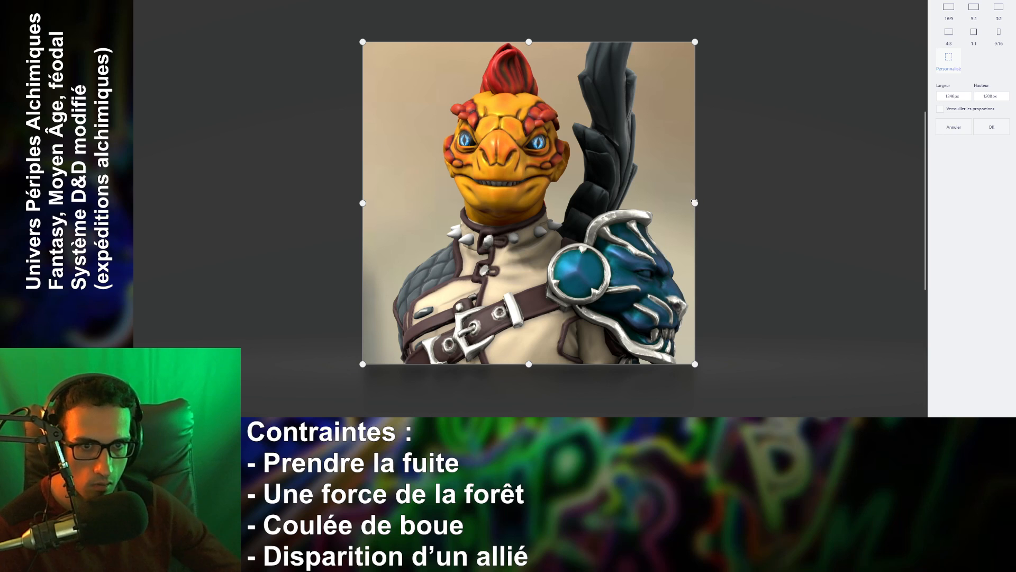
- Try trimming a sliver off both sides and the bottom of the portrait, and undo that crop
left_click_drag(695, 202, 690, 202)
left_click_drag(361, 203, 368, 203)
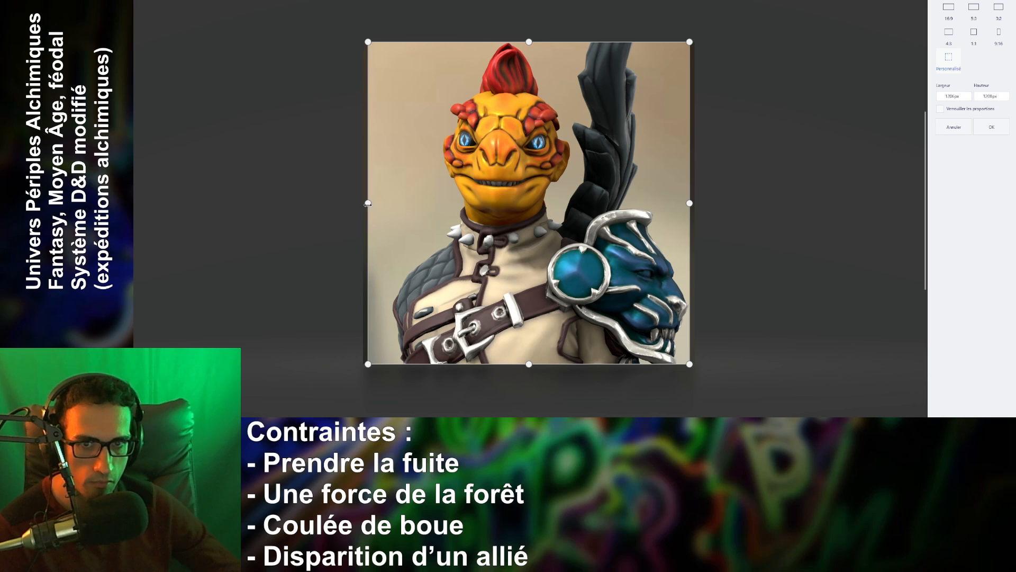
left_click_drag(527, 366, 529, 346)
left_click(990, 129)
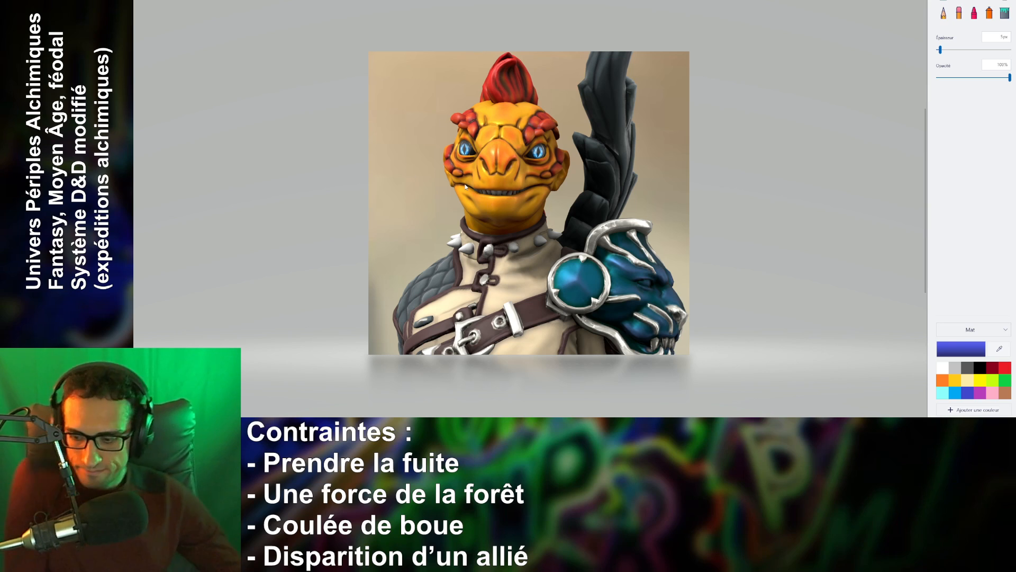
key("ctrl+z")
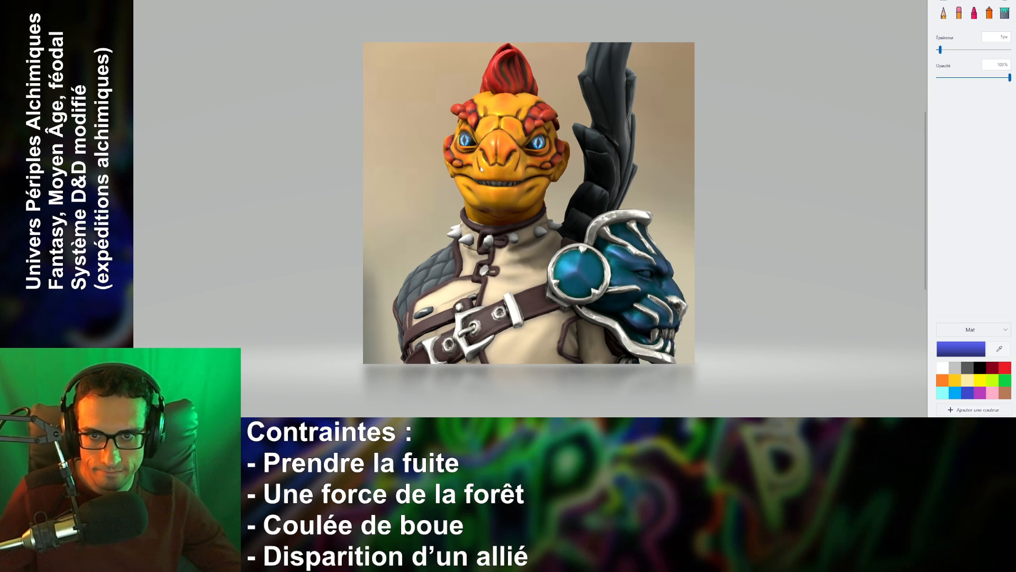
- Trim only a thin strip off the portrait's right side, next to the blue shoulder armour
left_click(186, 0)
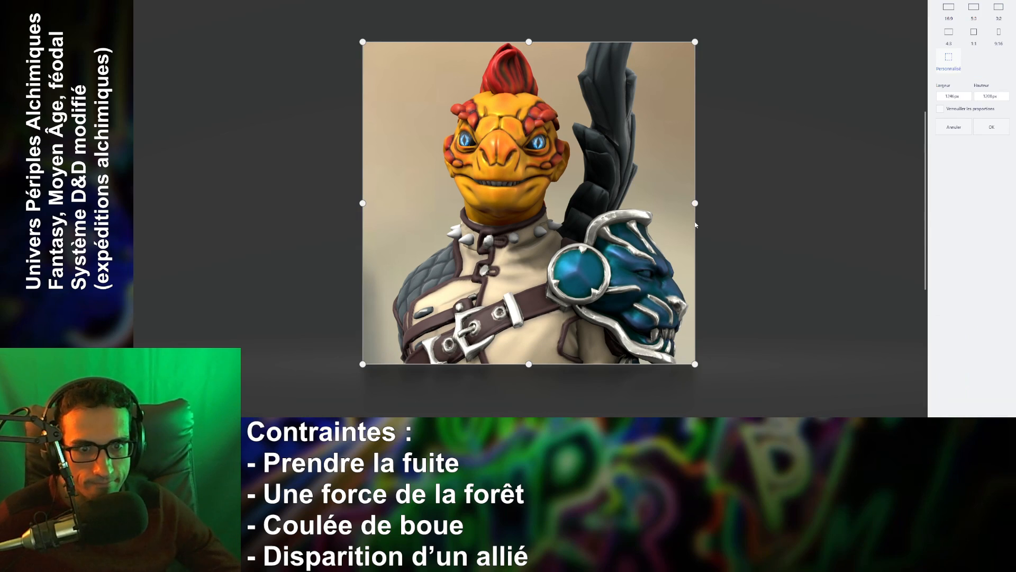
left_click_drag(696, 204, 690, 204)
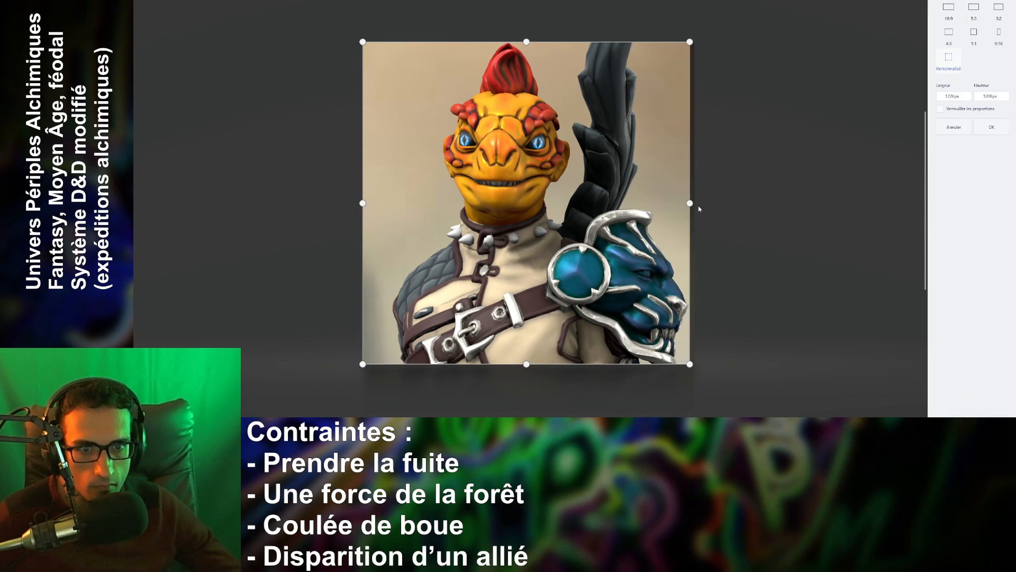
left_click(1008, 127)
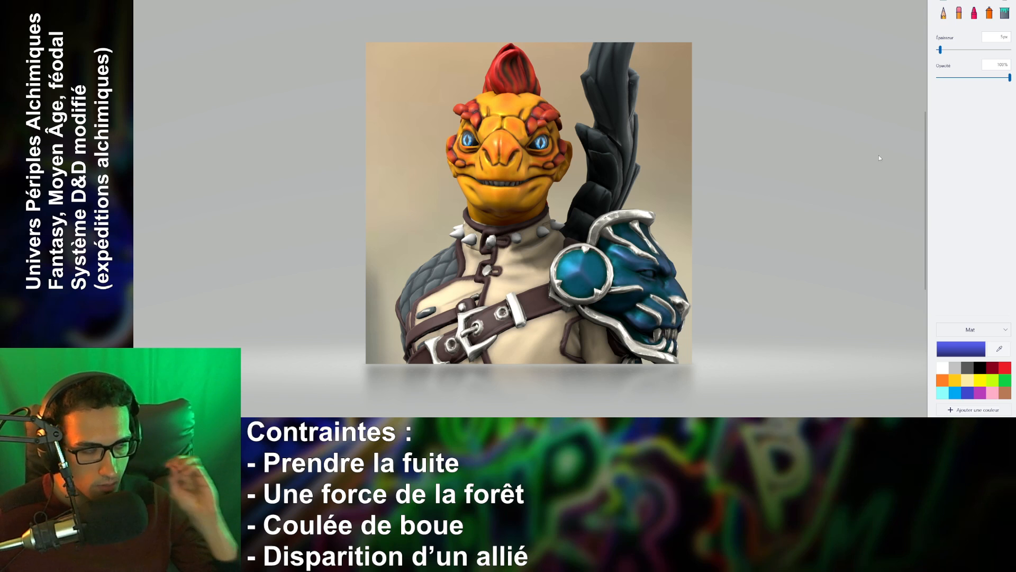
- Examine the character's face and slit-pupil blue eye up close in the cropped portrait
scroll(673, 148, "up", 3)
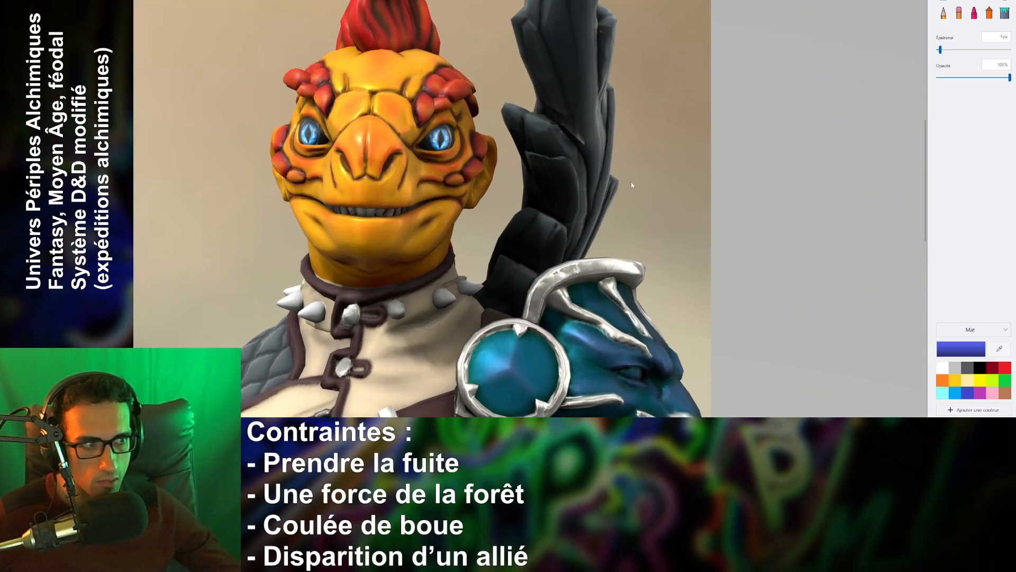
scroll(528, 176, "up", 1)
middle_click_drag(504, 171, 649, 212)
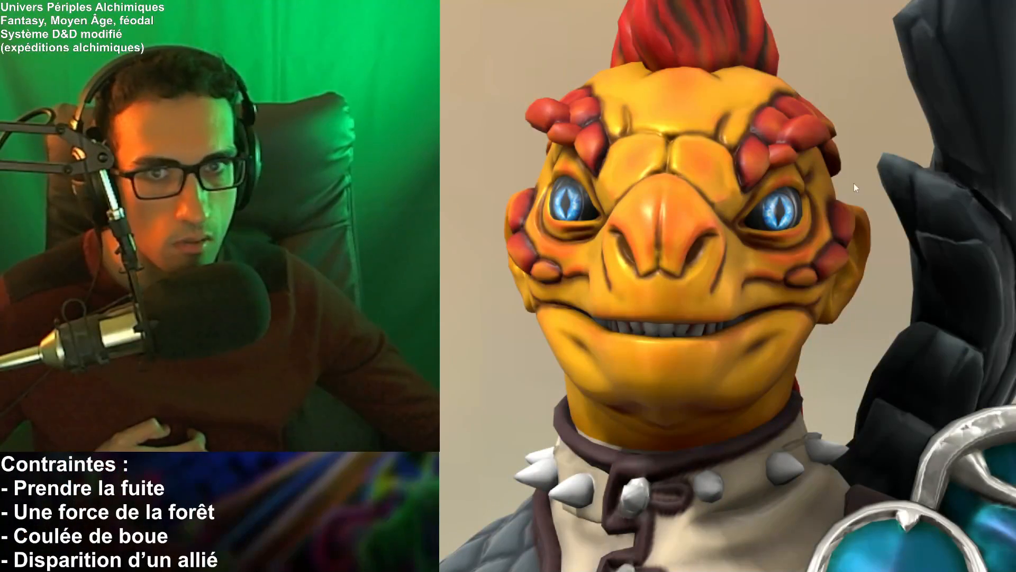
right_click_drag(854, 183, 923, 235)
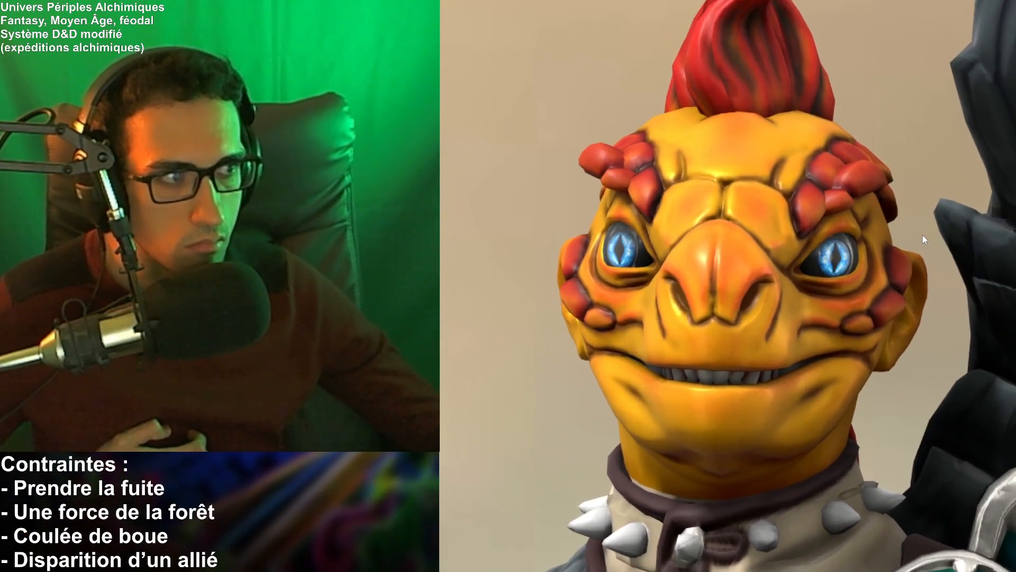
scroll(923, 235, "up", 10)
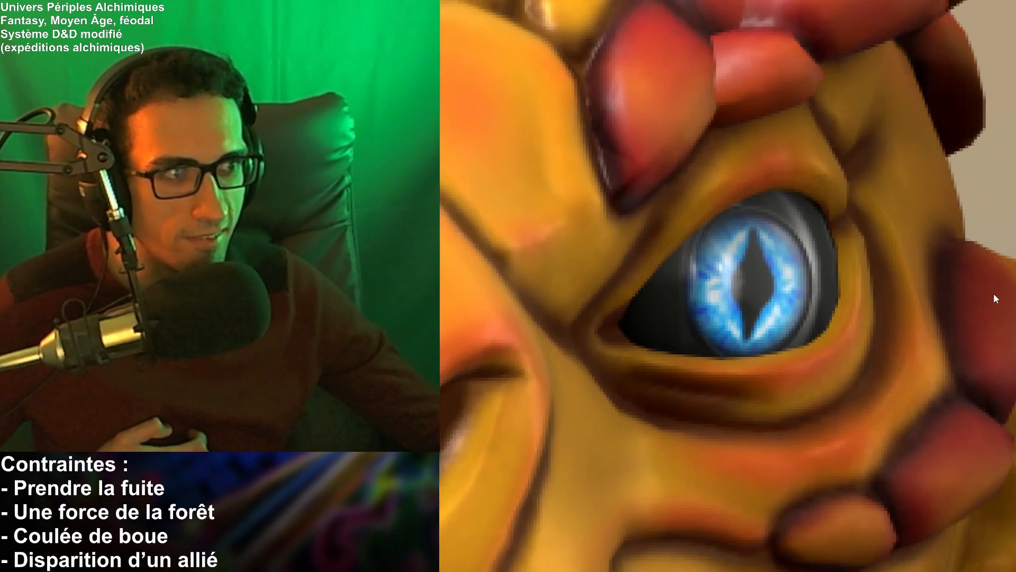
- Inspect the pixels of the blue iris and pupil at high magnification, and check the framing of the whole portrait
scroll(994, 293, "up", 10)
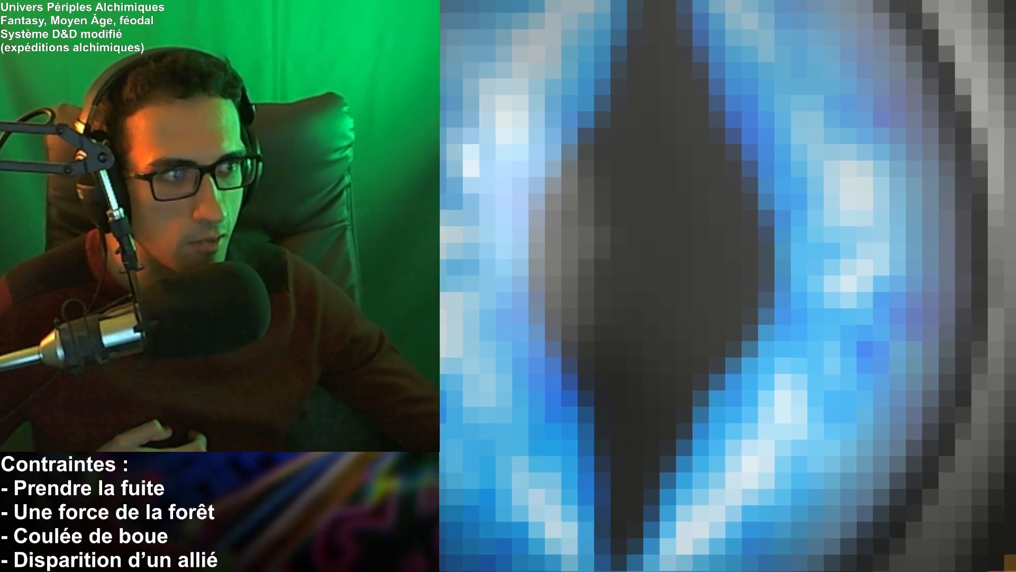
right_click_drag(795, 280, 935, 290)
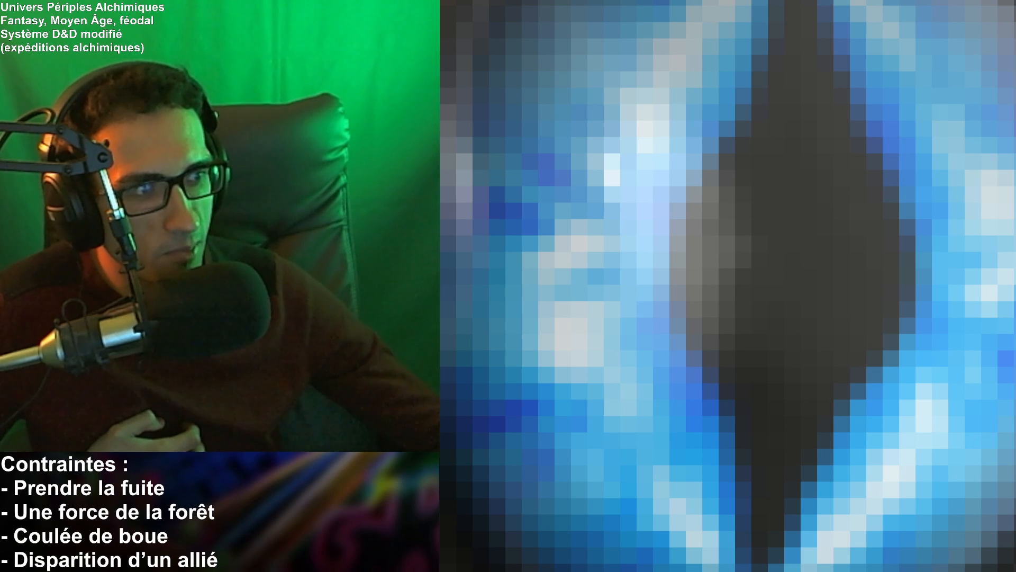
scroll(1004, 188, "down", 5)
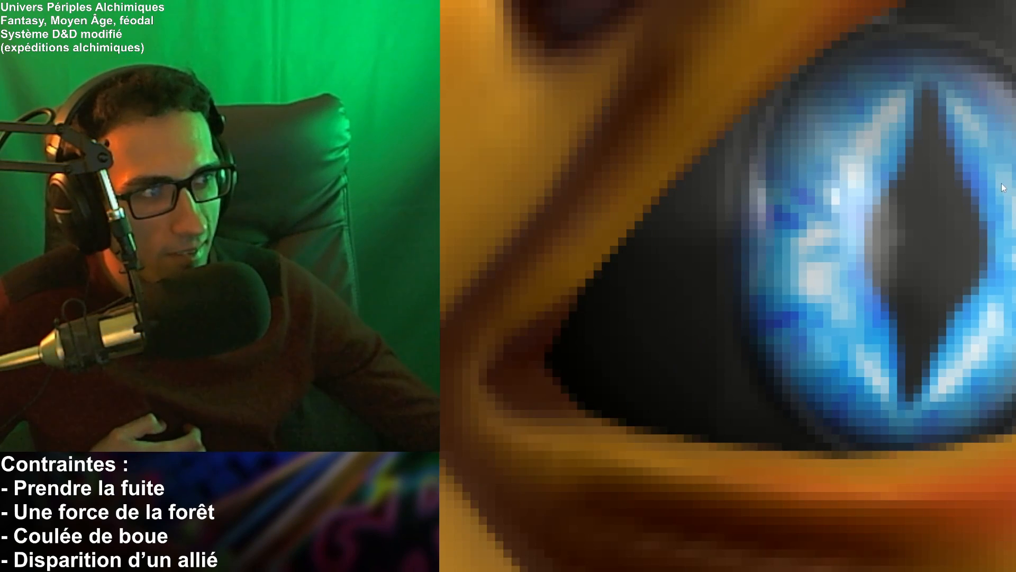
scroll(880, 192, "down", 2)
scroll(806, 214, "up", 6)
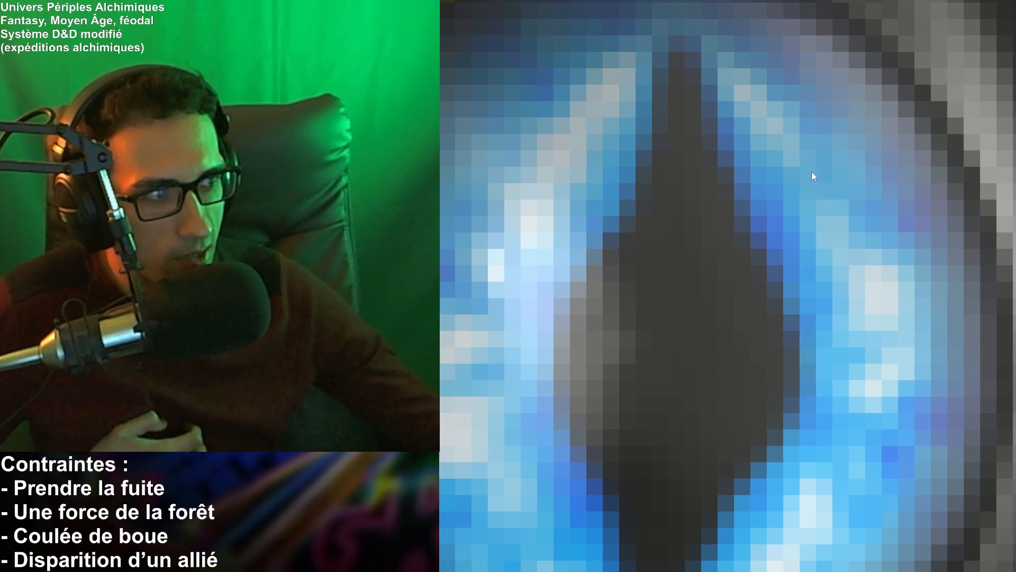
left_click_drag(814, 177, 896, 138)
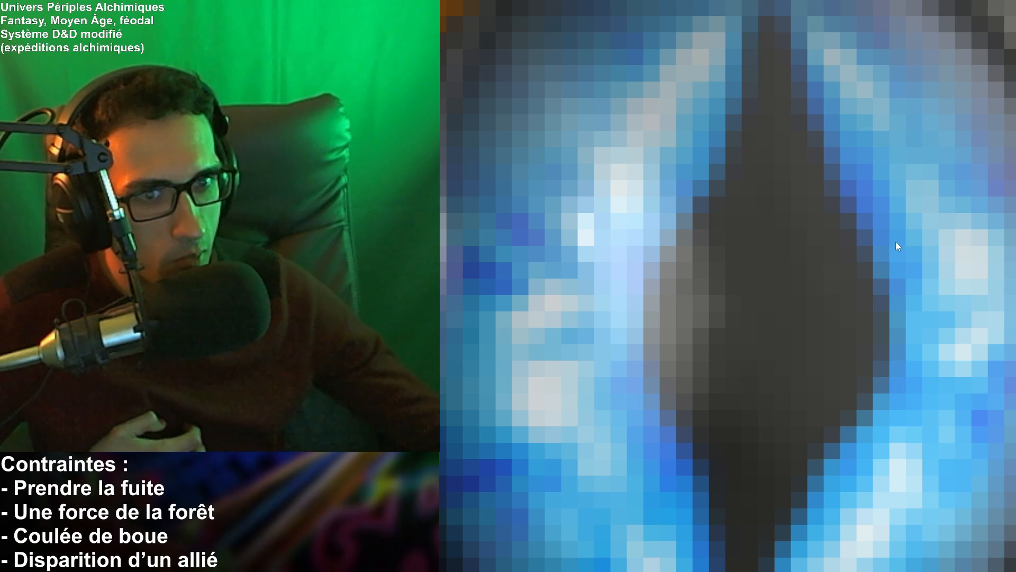
scroll(899, 246, "down", 8)
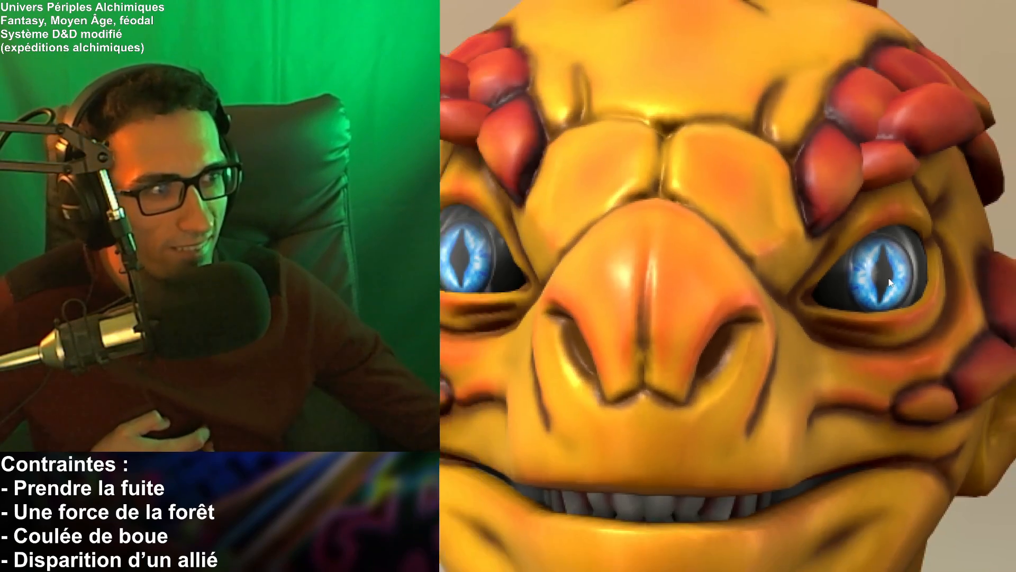
scroll(890, 282, "down", 10)
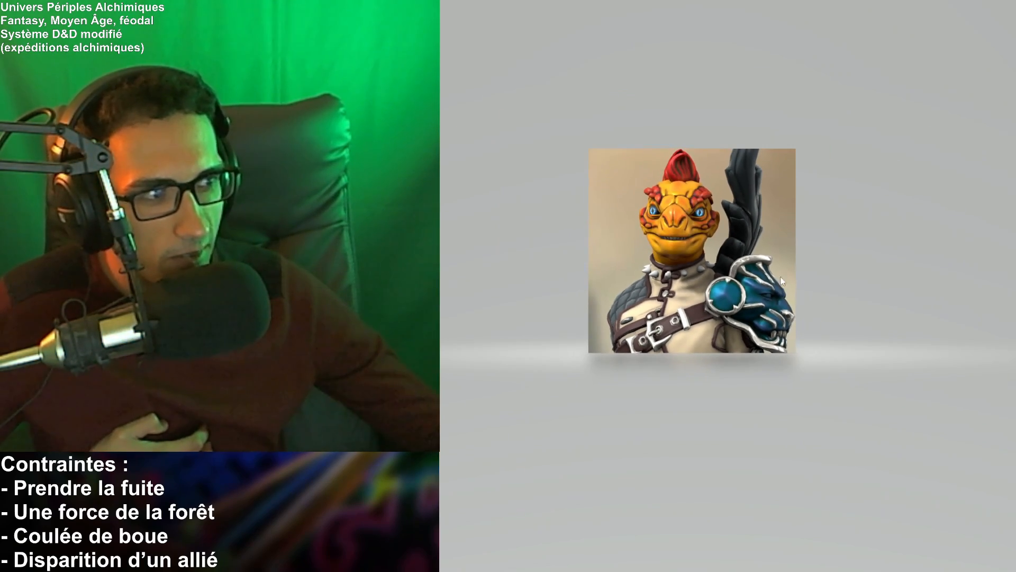
scroll(650, 298, "up", 6)
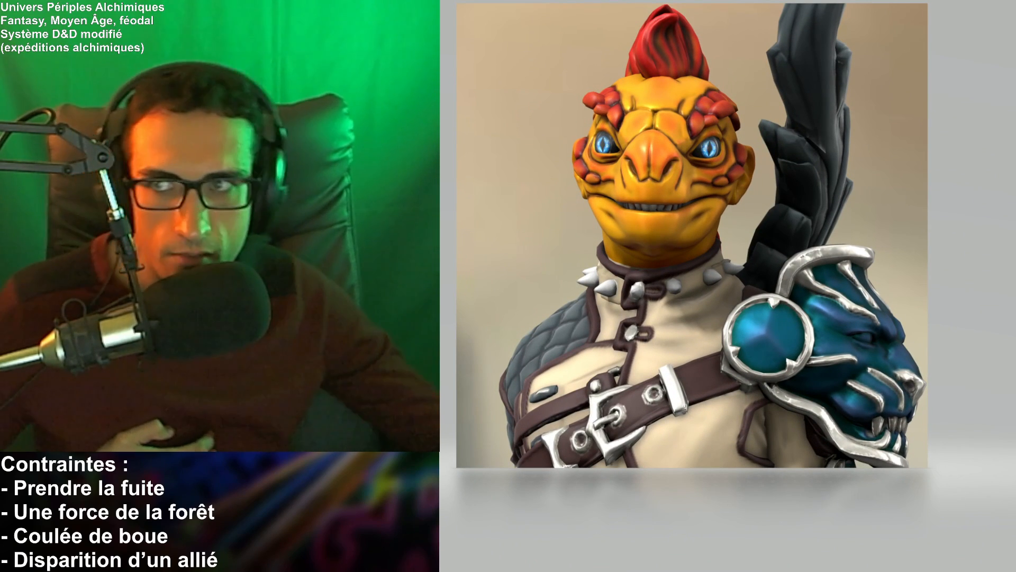
- Save the cropped portrait as the PNG file Incidive_du_clan_Quenouille_tête beside the full-body picture, basing the name on that file's
key("Right")
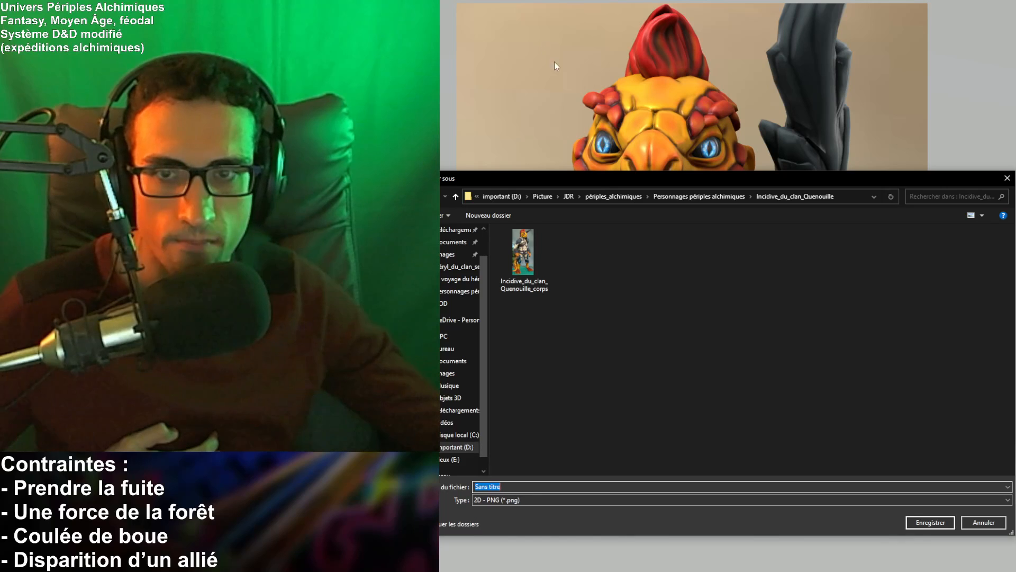
left_click(535, 288)
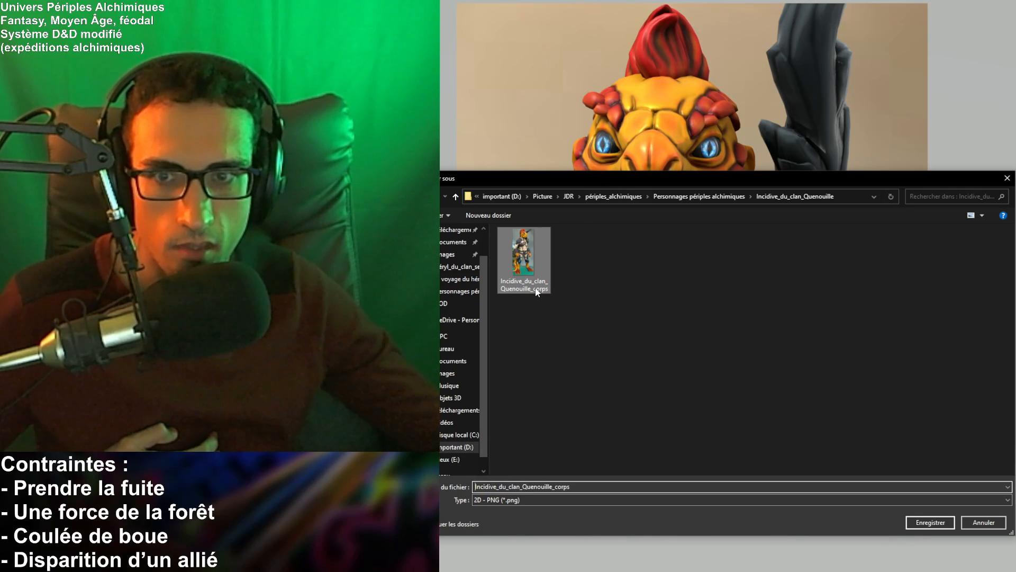
double_click(582, 487)
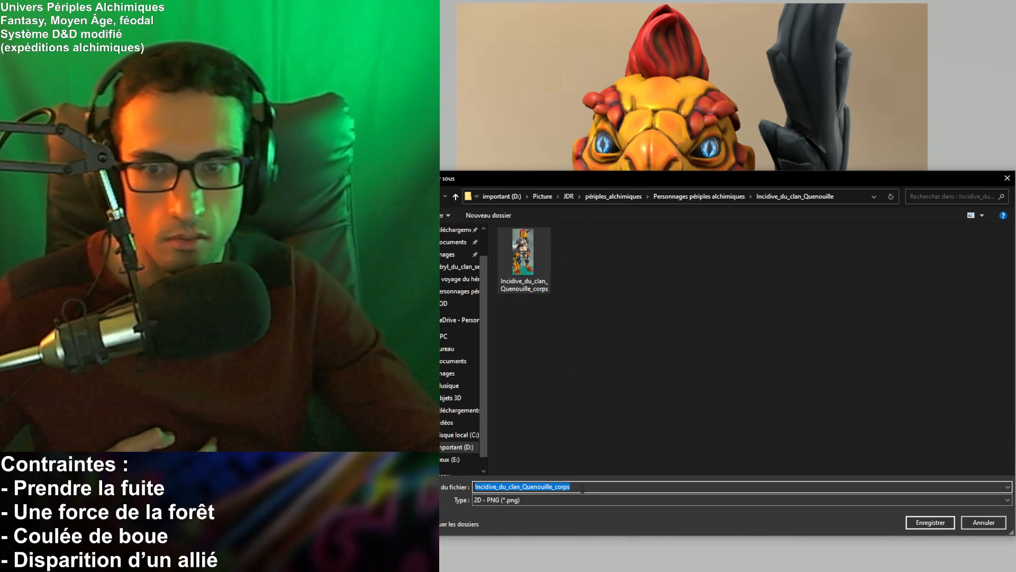
left_click(583, 487)
key("BackSpace")
key("BackSpace")
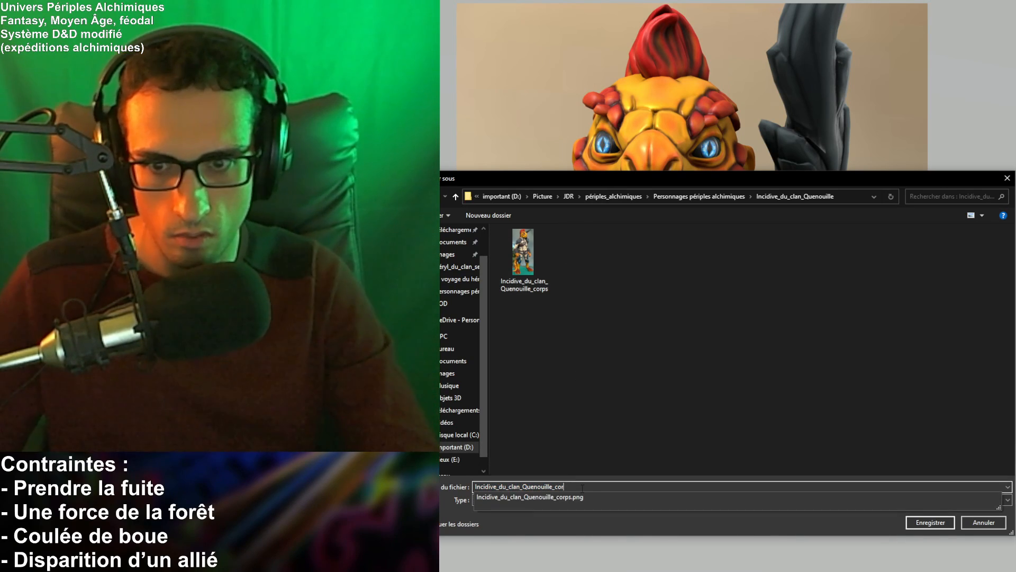
key("BackSpace")
type("tête")
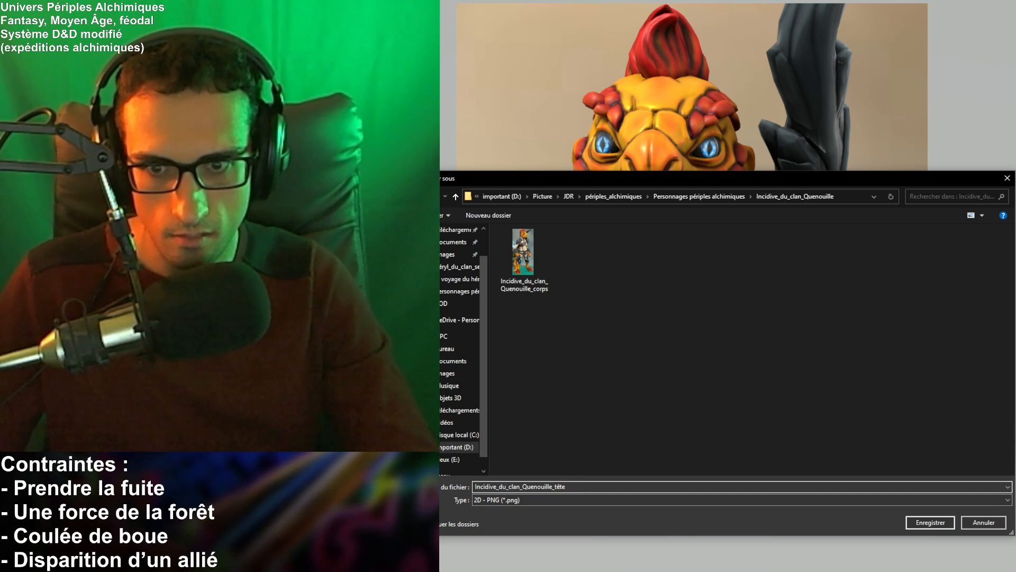
key("Return")
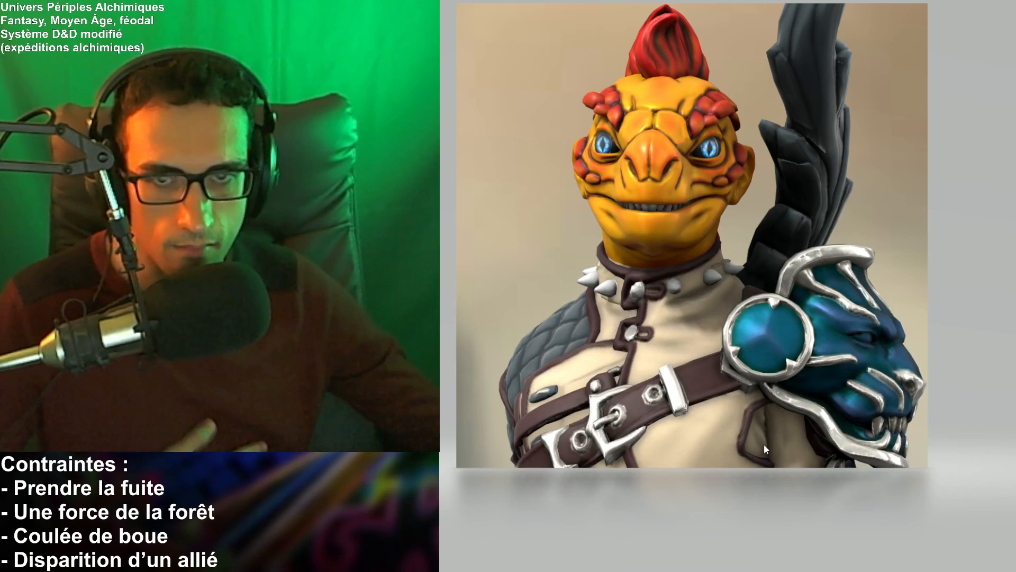
- Discard the untitled image project without saving it, and open the Token Stamp page from the browser's Personnages bookmarks
key("ctrl+n")
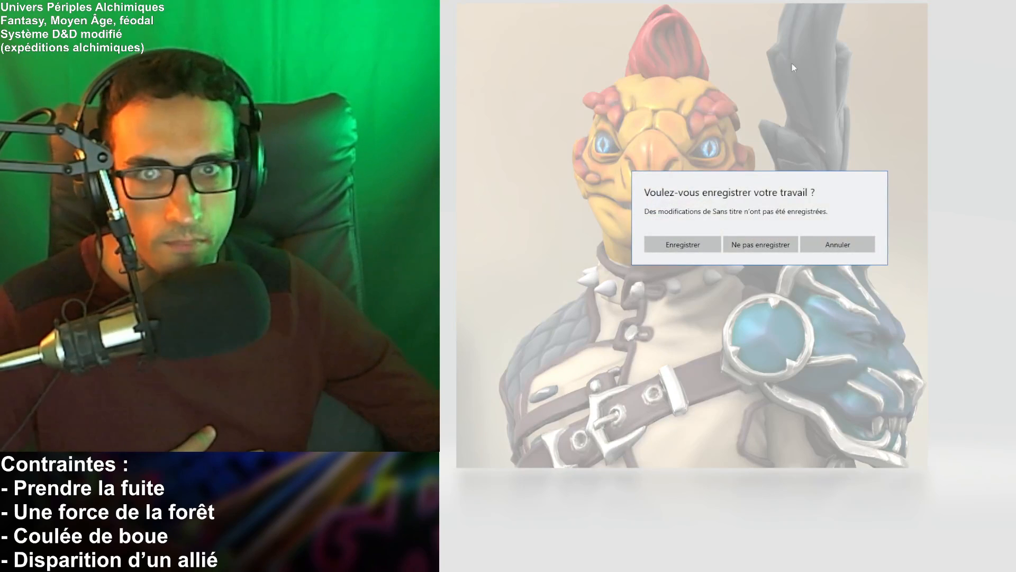
left_click(750, 251)
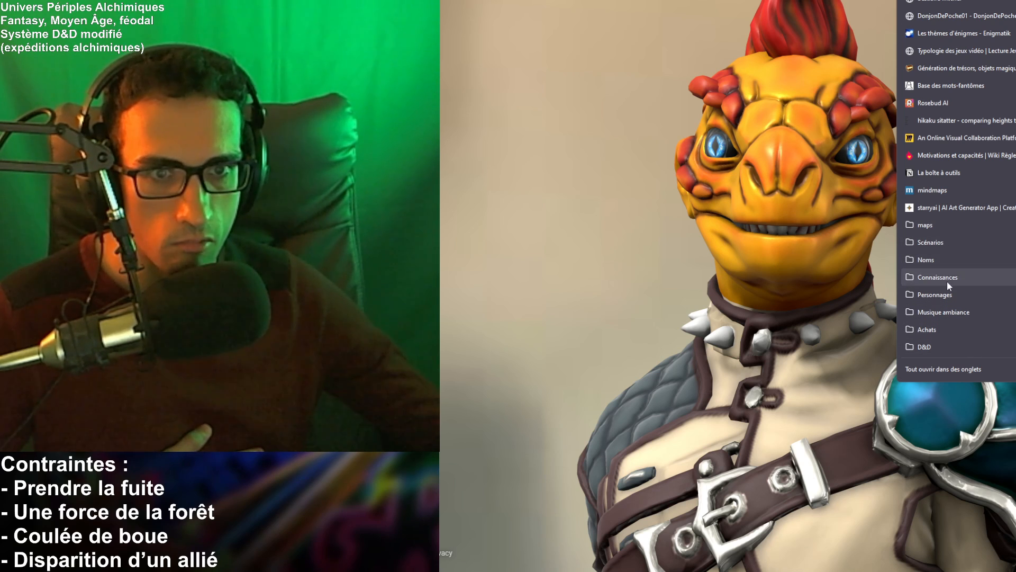
left_click(1011, 295)
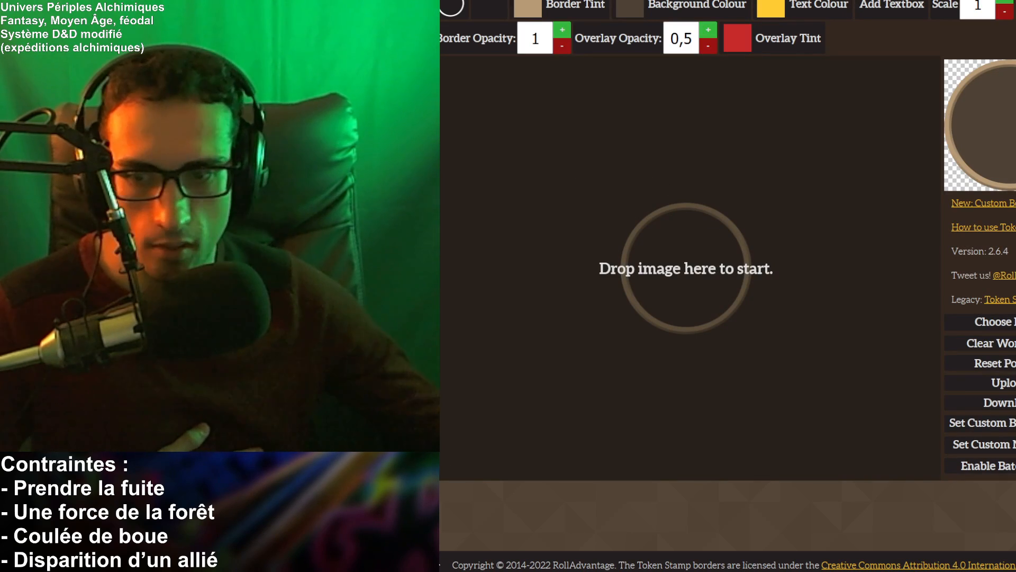
- Switch to File Explorer, search the Personnages périples alchimiques folder for "inci", and open the Incidive_du_clan_Quenouille folder
left_click(604, 571)
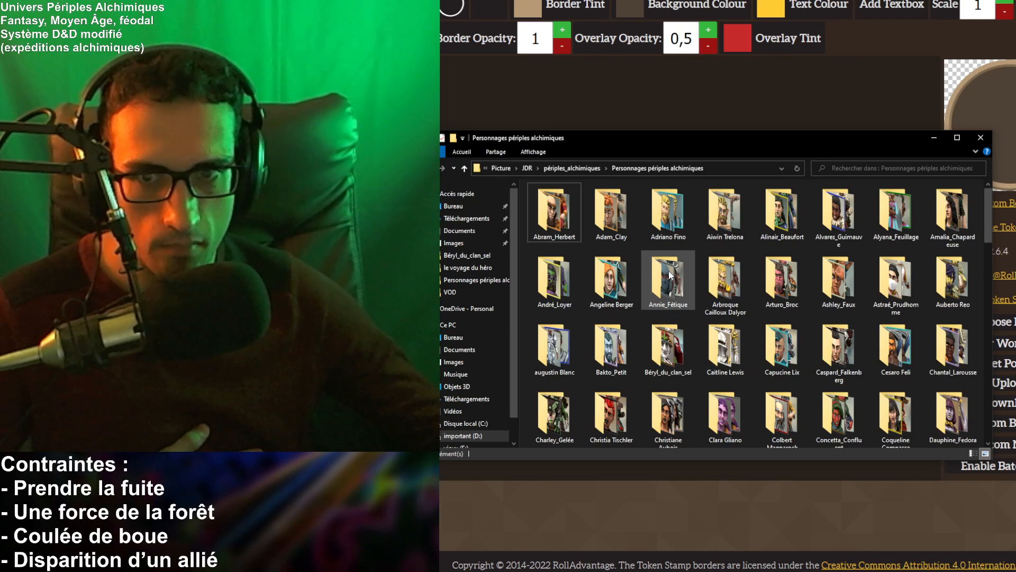
left_click(898, 172)
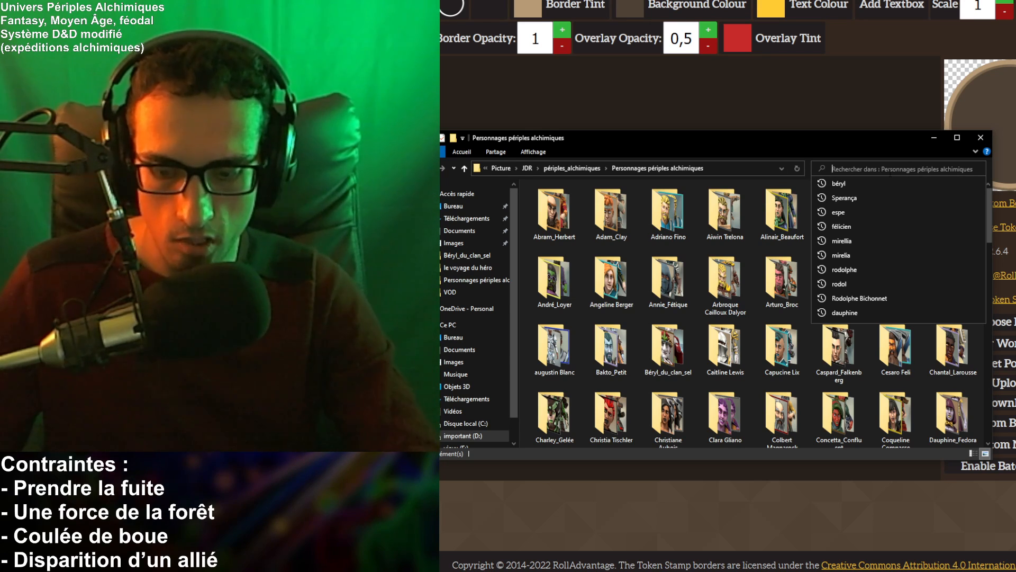
type("inci")
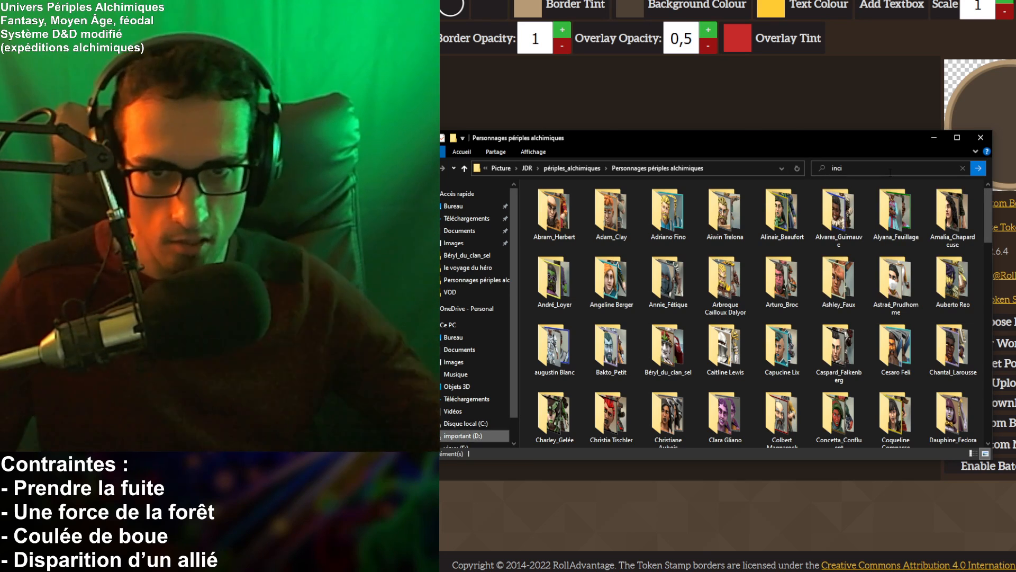
key("Return")
double_click(604, 192)
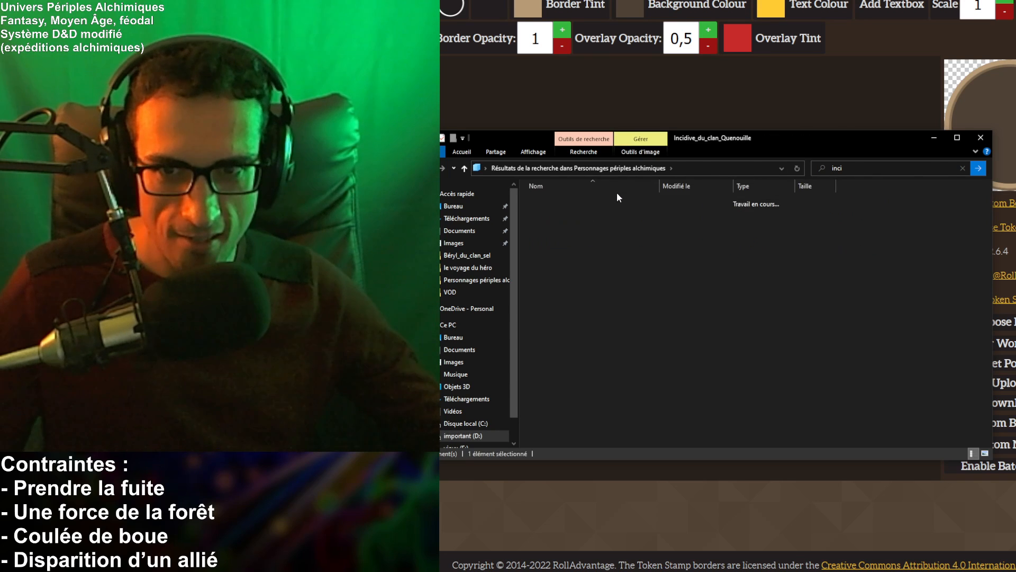
- Load the Incidive_du_clan_Quenouille_tête picture from the folder into the Token Stamp workspace
left_click(610, 228)
left_click_drag(609, 228, 731, 94)
left_click(731, 95)
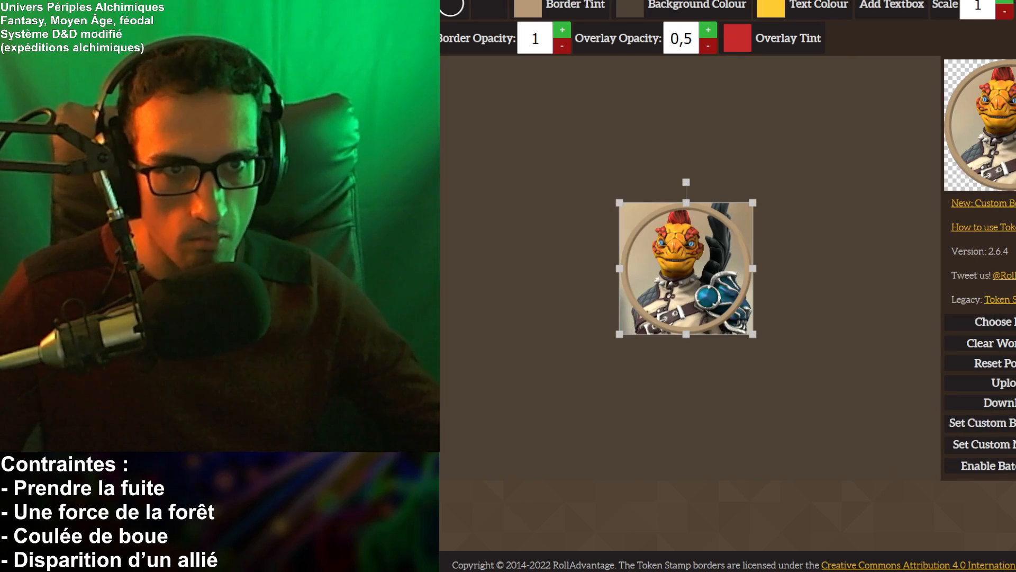
- Give the token a thin square border and a white background colour
left_click(452, 8)
left_click(547, 90)
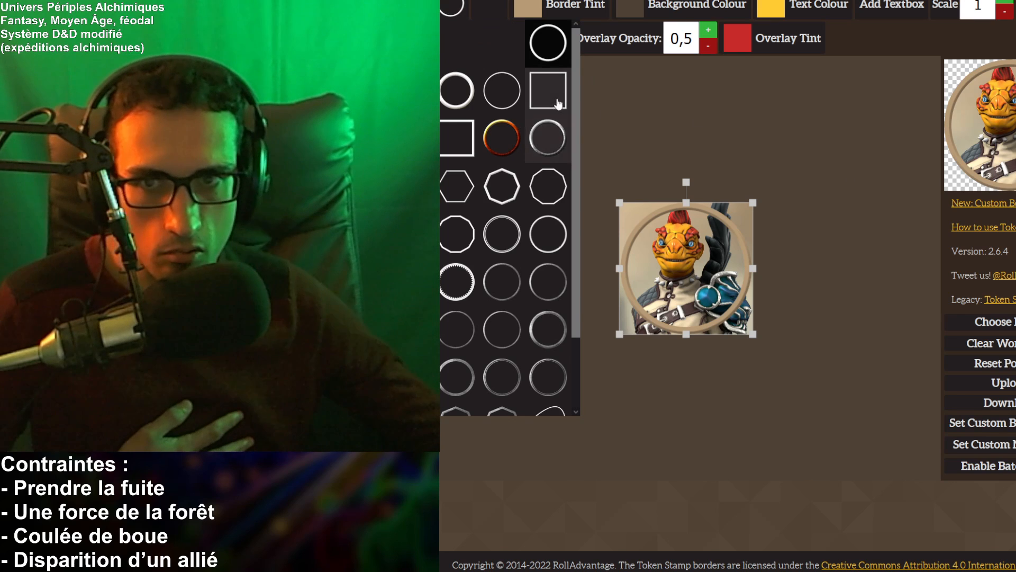
left_click(455, 10)
left_click(665, 2)
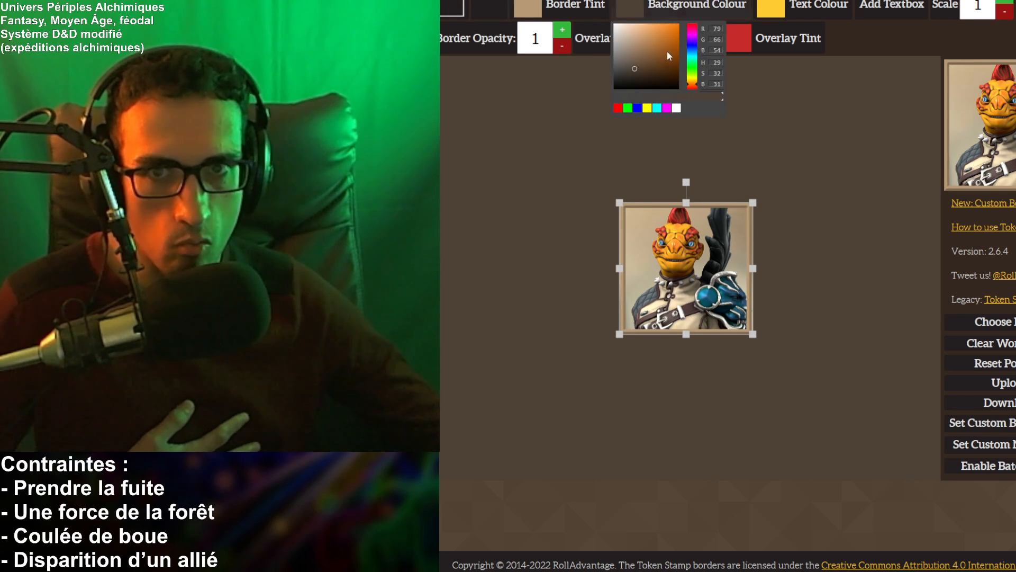
left_click(677, 108)
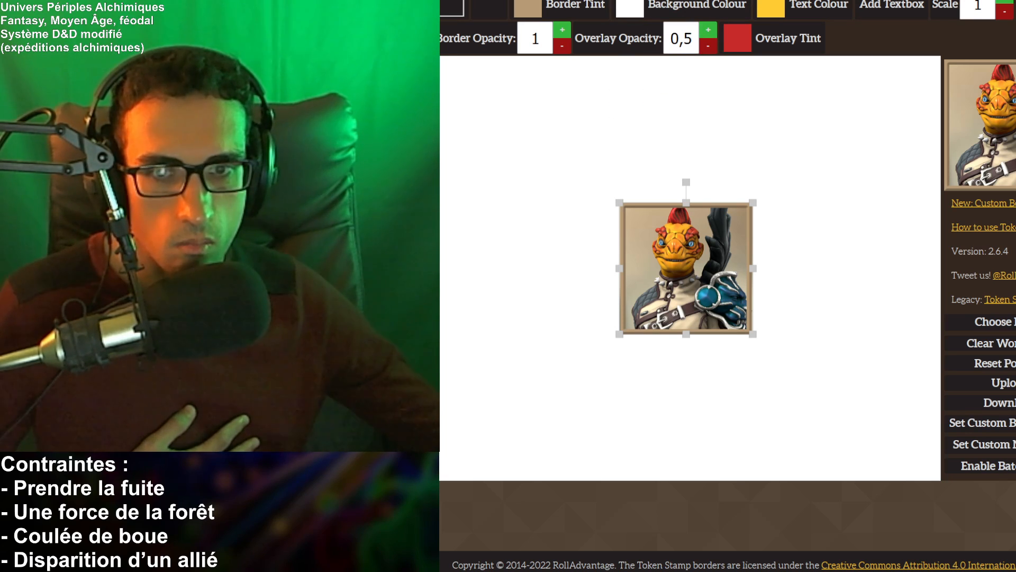
- Go back to the Personnages périples alchimiques folder in File Explorer and open the "couleur contour" text file in Notepad
key("alt+Tab")
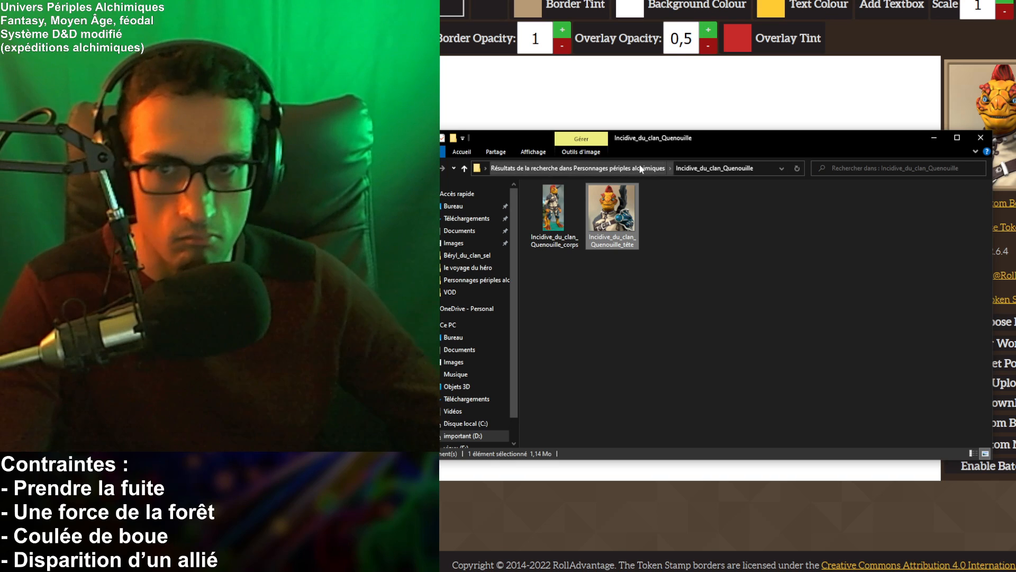
left_click(725, 287)
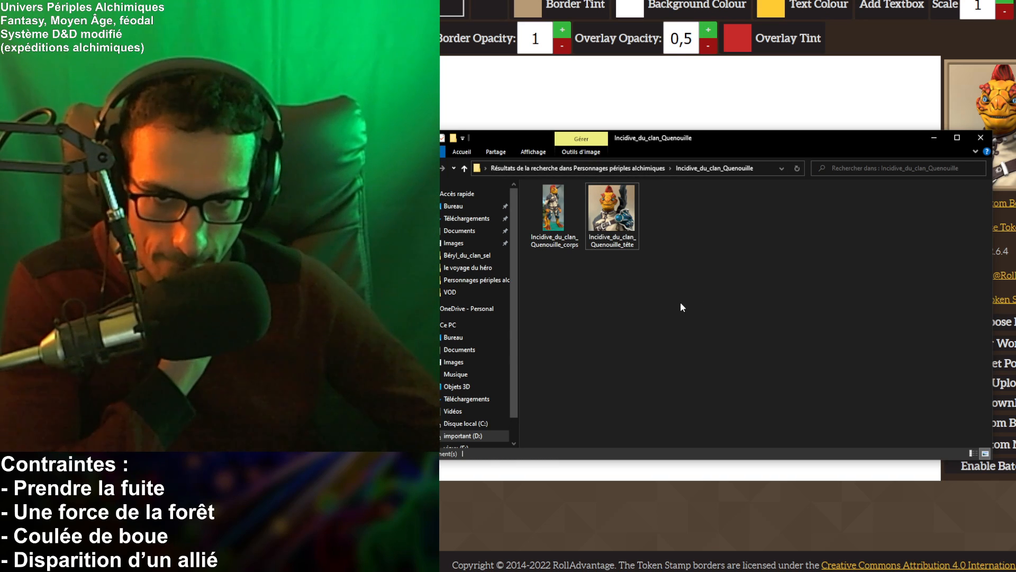
key("alt+Left")
key("alt+Left")
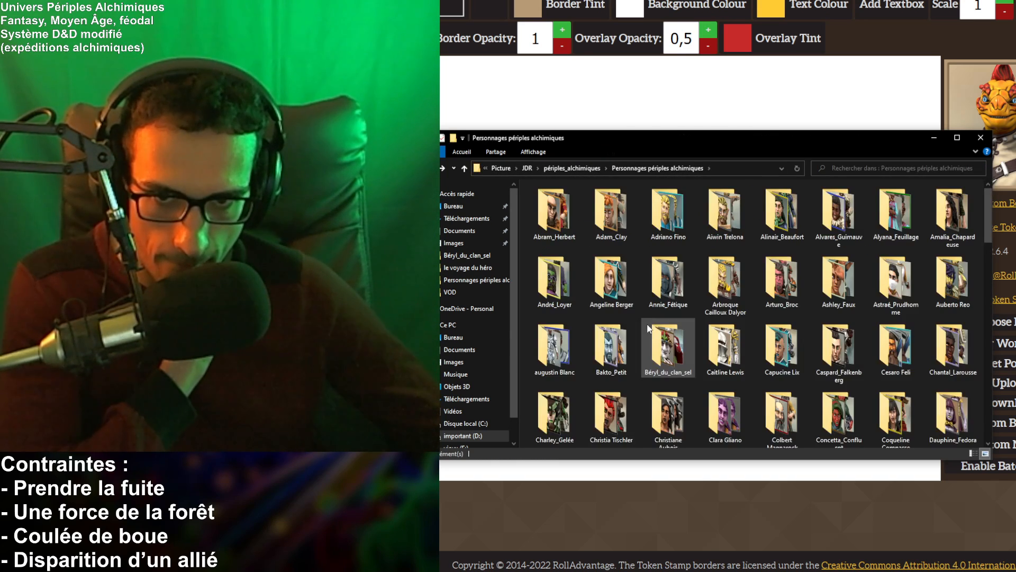
scroll(648, 327, "down", 10)
left_click(918, 411)
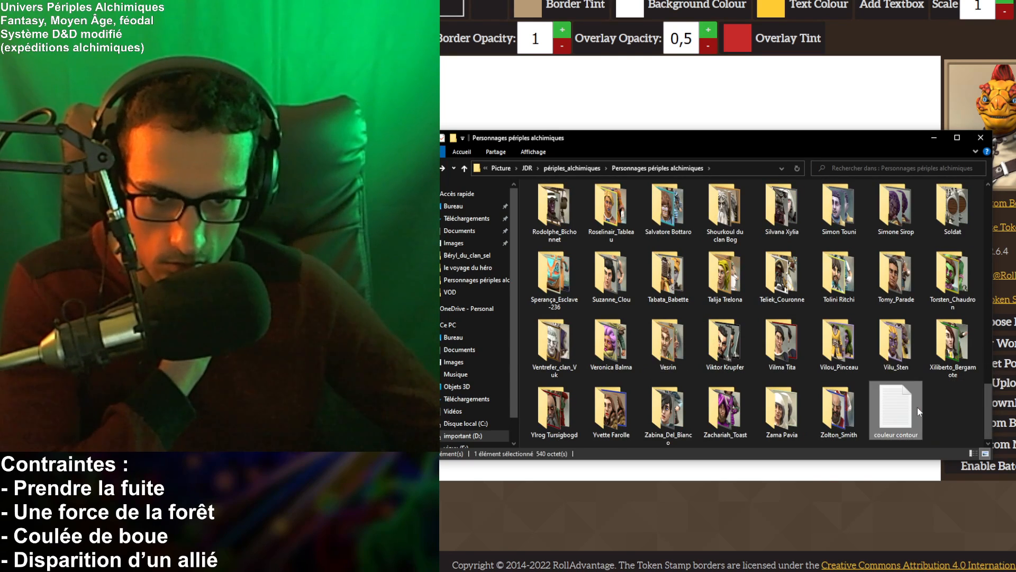
double_click(917, 408)
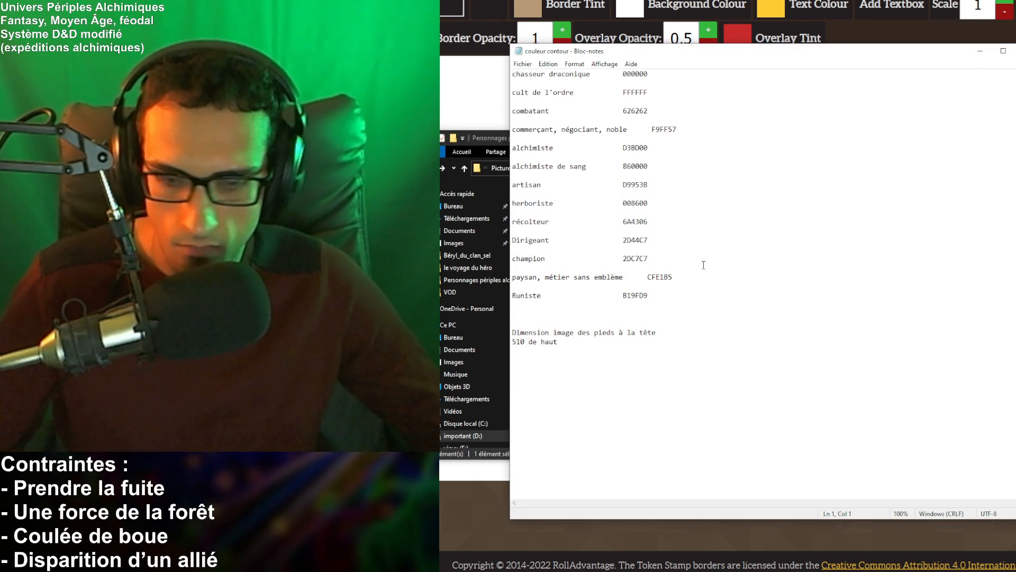
- Enlarge the text of the colour list and examine the profession names with their border colour codes, comparing chasseur draconique and combatant
scroll(703, 265, "up", 13, "ctrl")
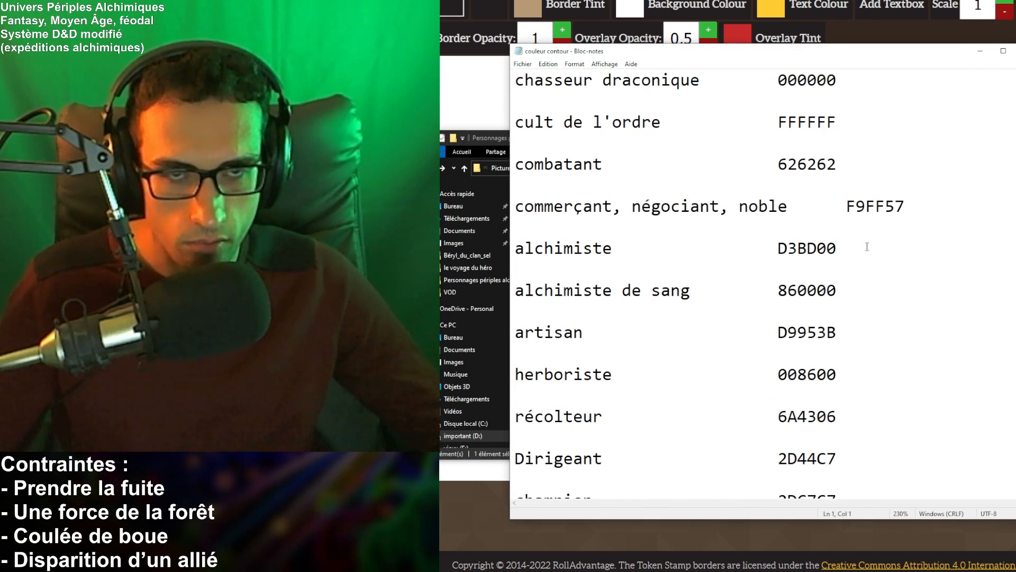
left_click_drag(837, 56, 790, 61)
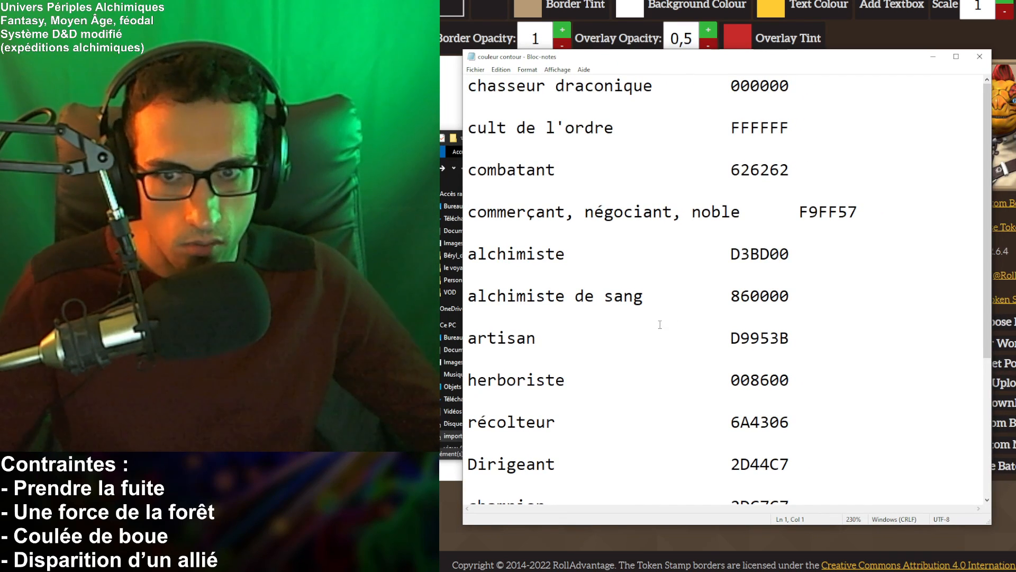
scroll(614, 343, "down", 2)
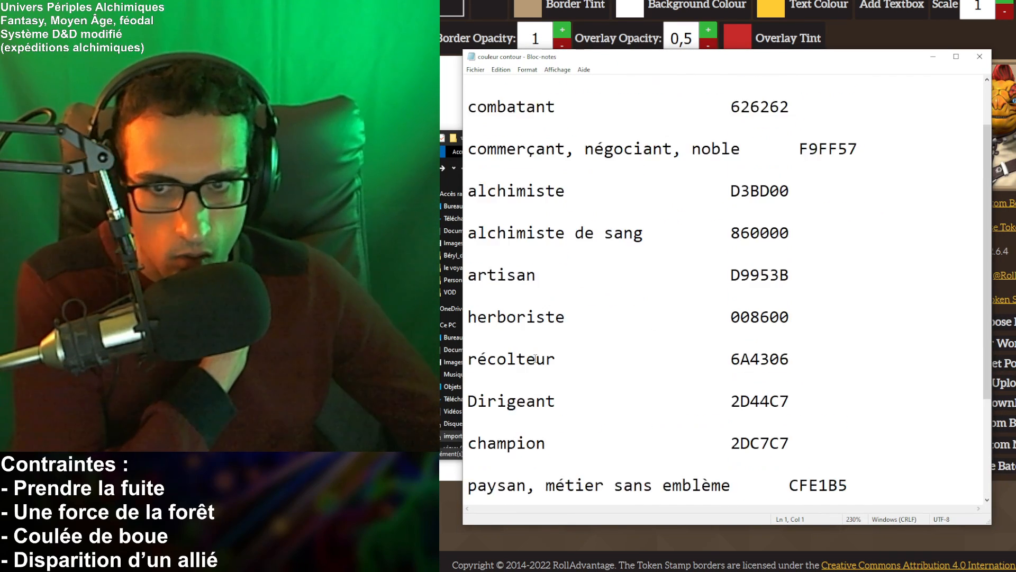
scroll(535, 358, "up", 2)
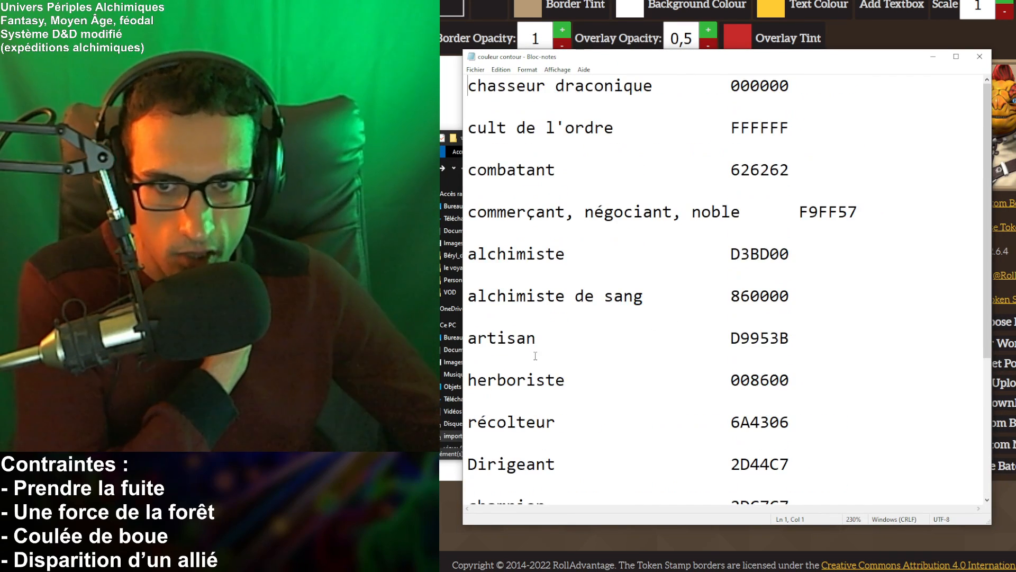
double_click(500, 86)
double_click(597, 86)
double_click(744, 86)
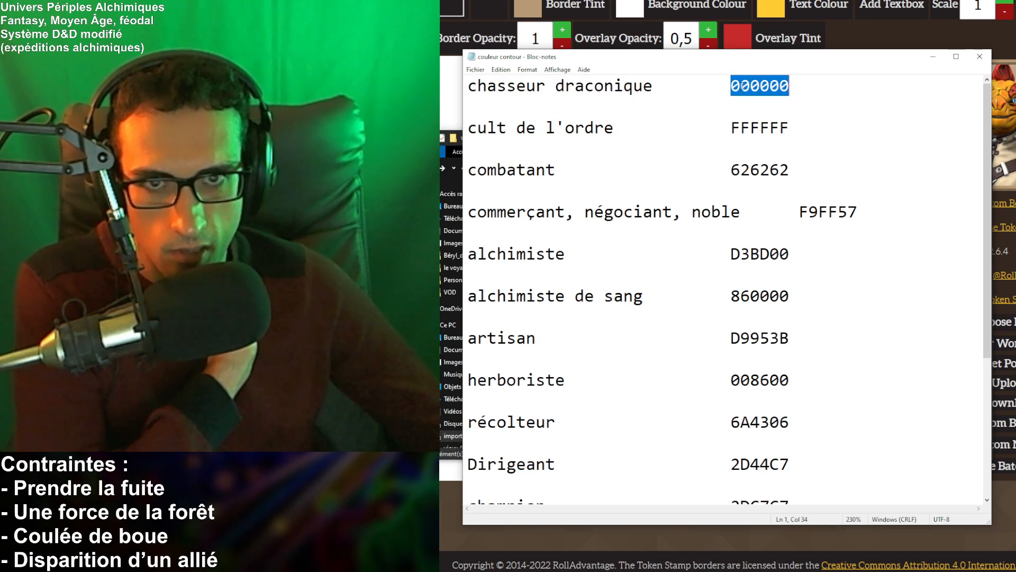
double_click(507, 86)
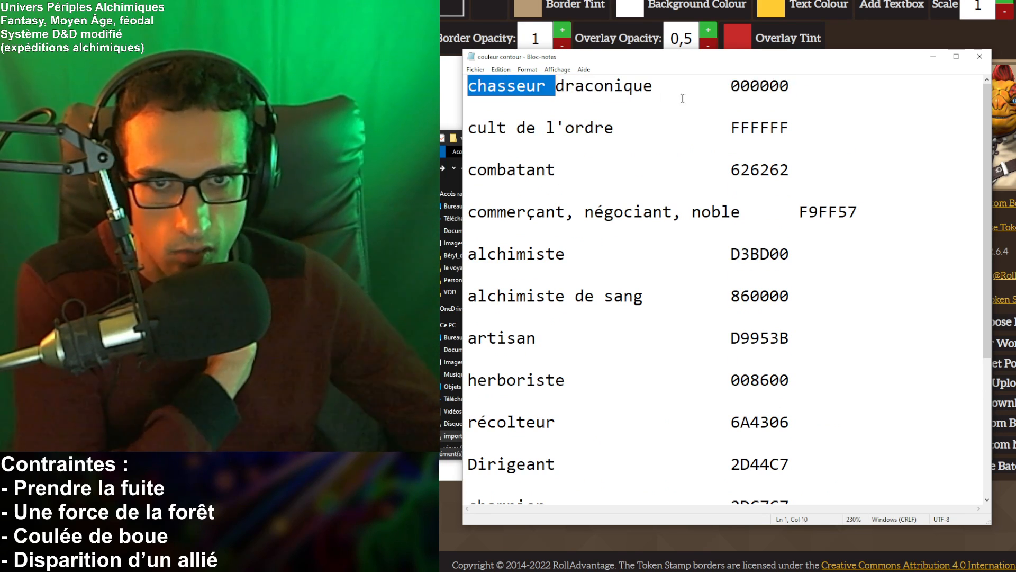
double_click(754, 88)
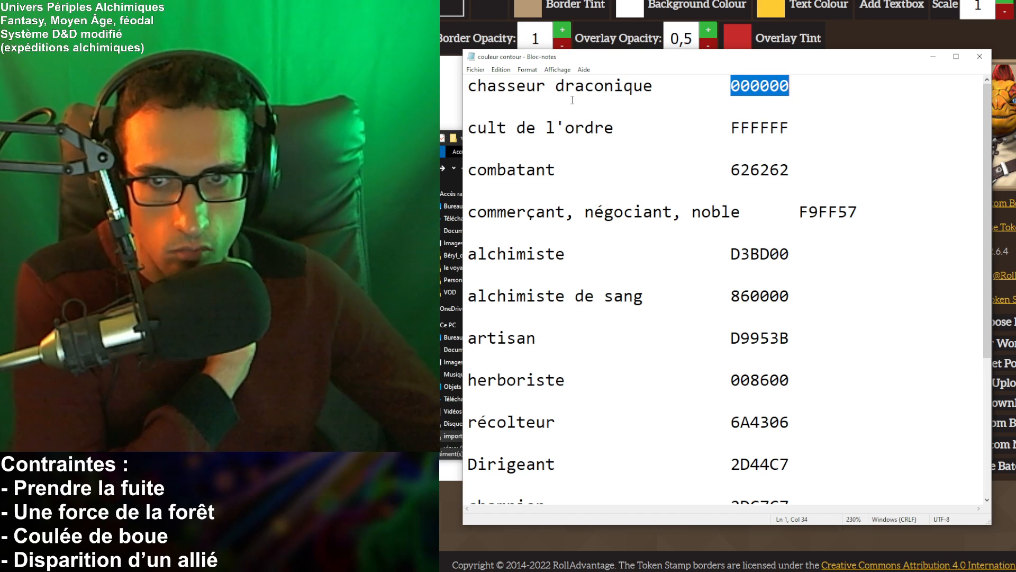
left_click(548, 174)
double_click(760, 175)
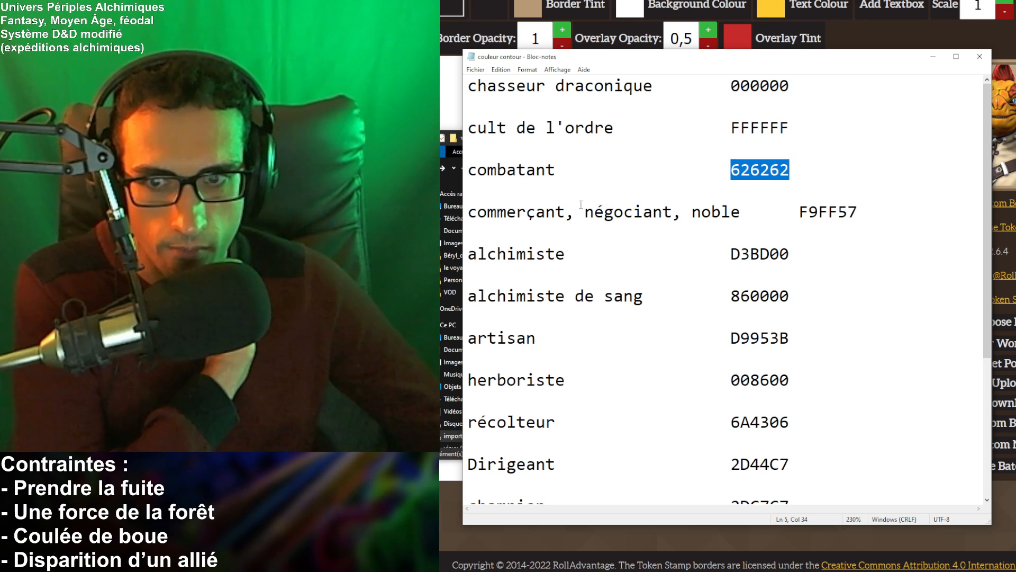
scroll(608, 323, "down", 3)
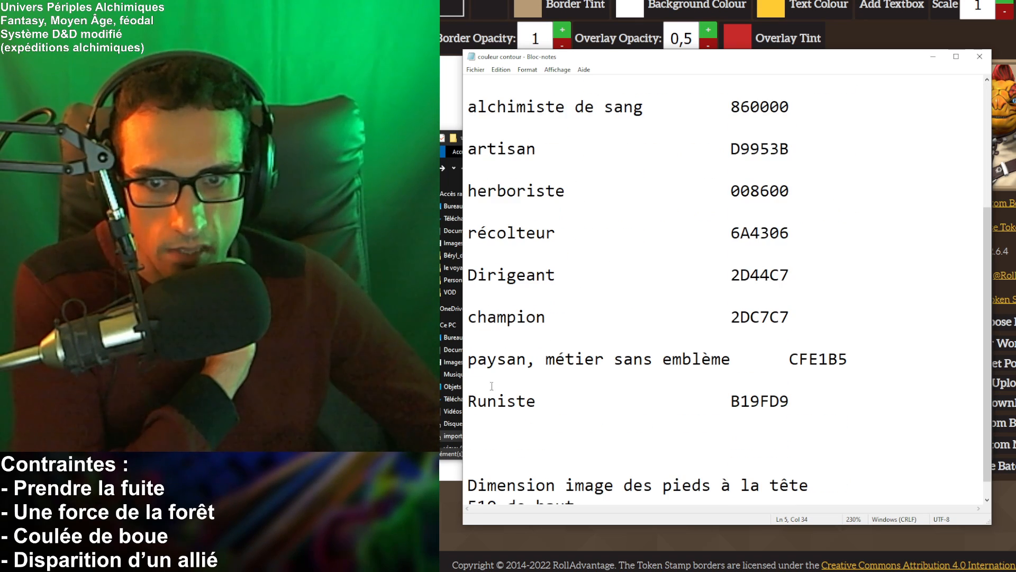
scroll(643, 350, "up", 3)
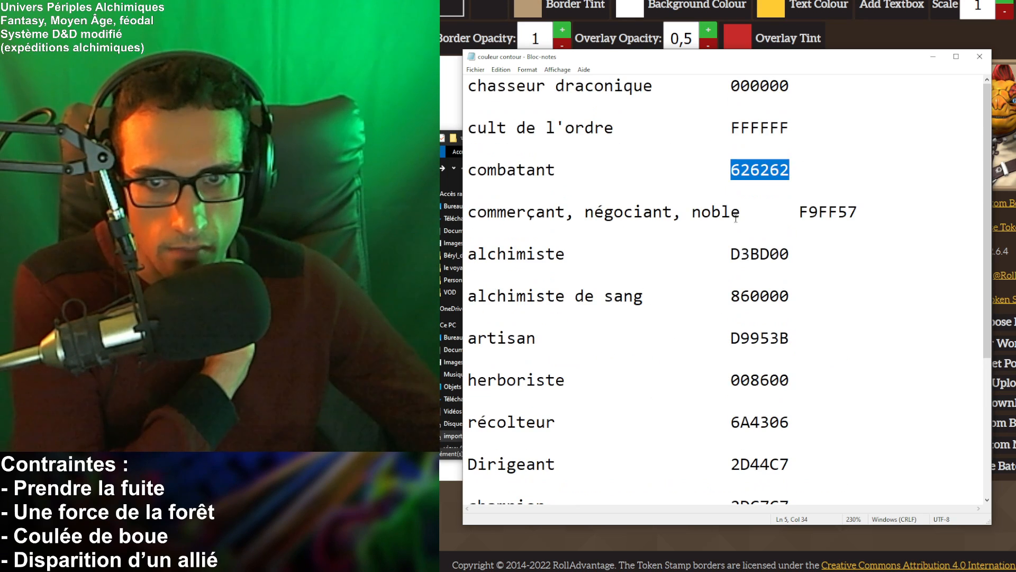
- Copy the combatant colour code 626262 from the list and close the text file
left_click(760, 186)
double_click(762, 172)
key("ctrl+c")
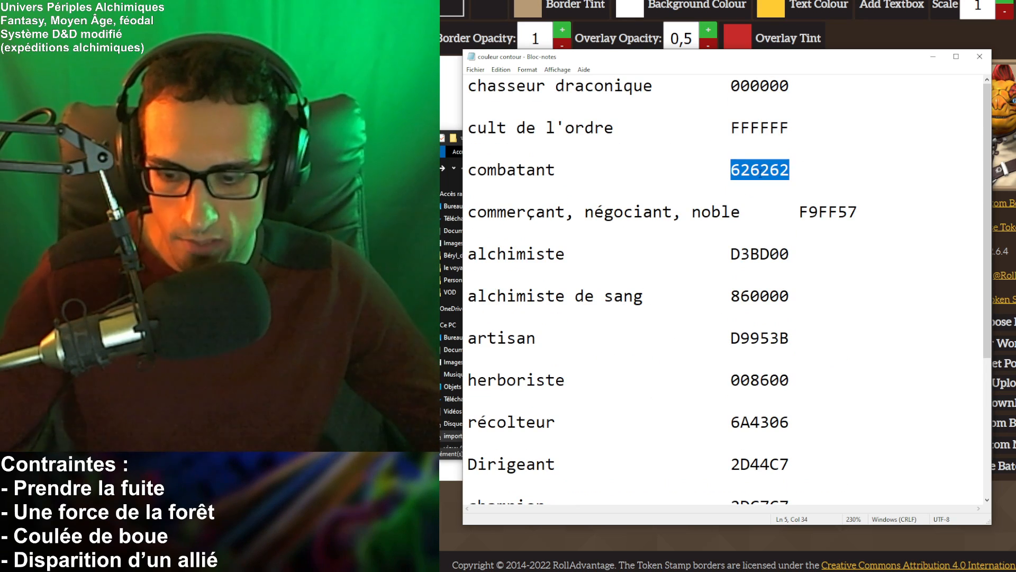
left_click(980, 57)
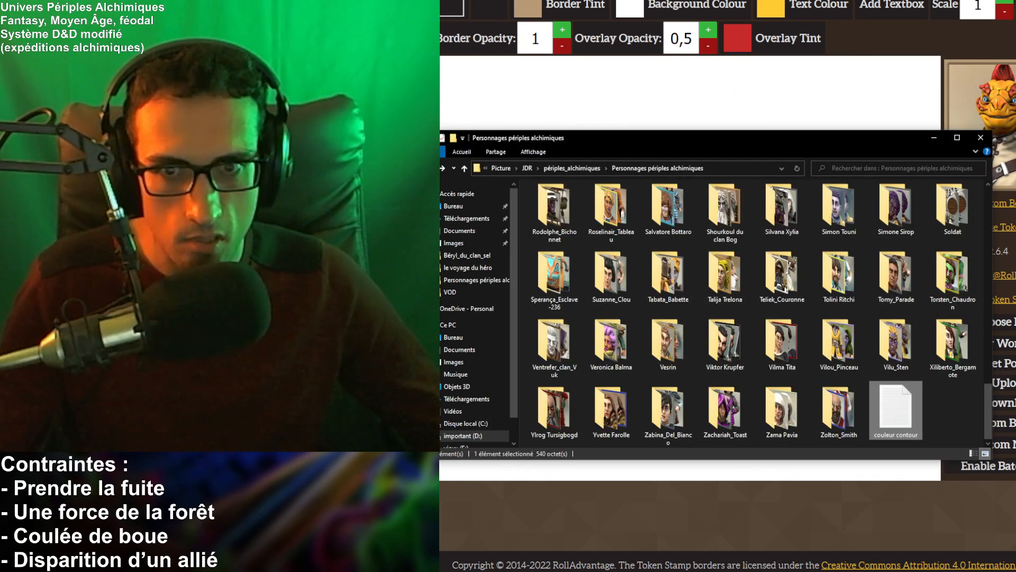
- Switch back to Token Stamp in the browser and set the border tint to 626262
key("alt+Tab")
left_click(529, 9)
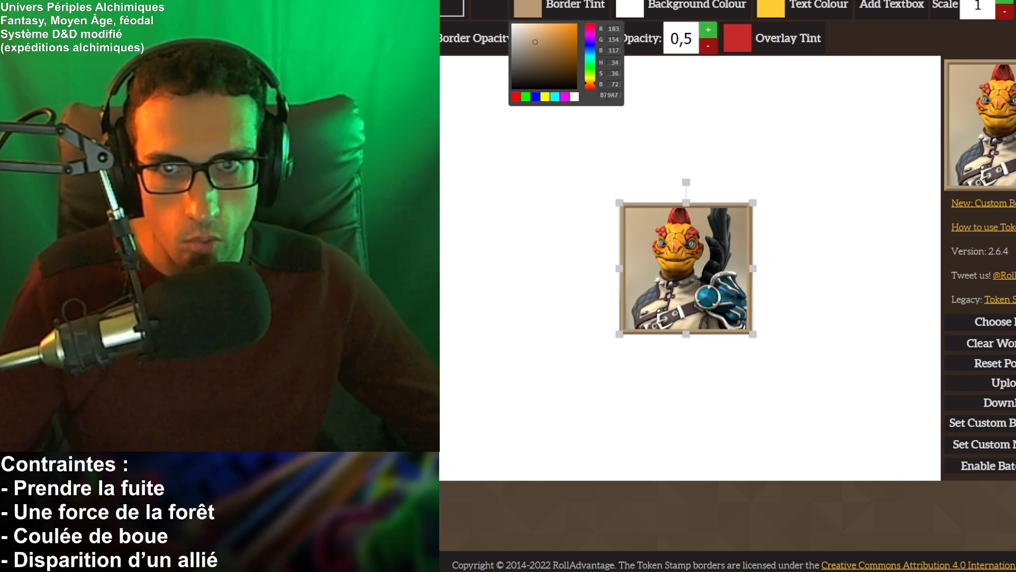
key("ctrl+v")
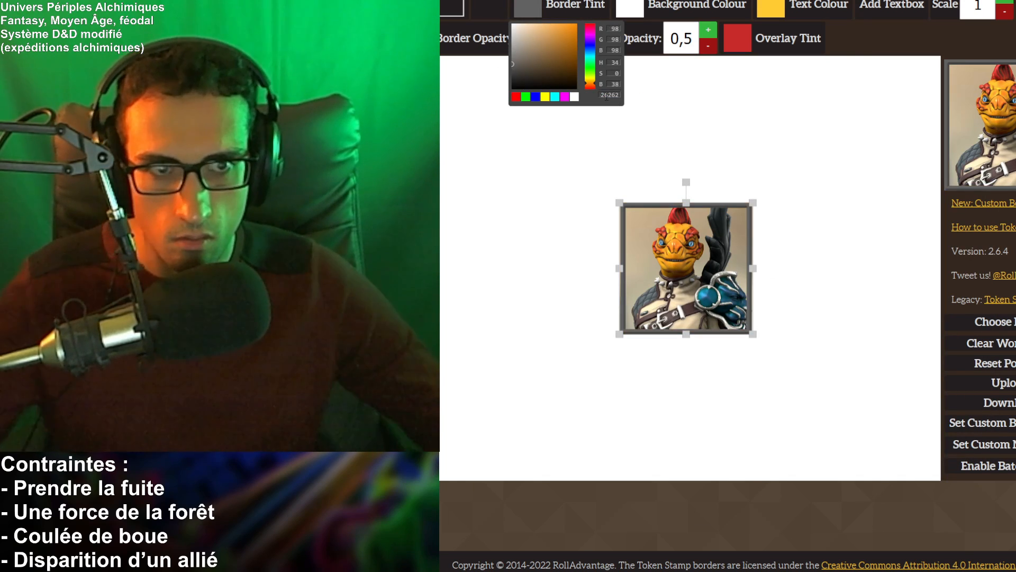
left_click(717, 130)
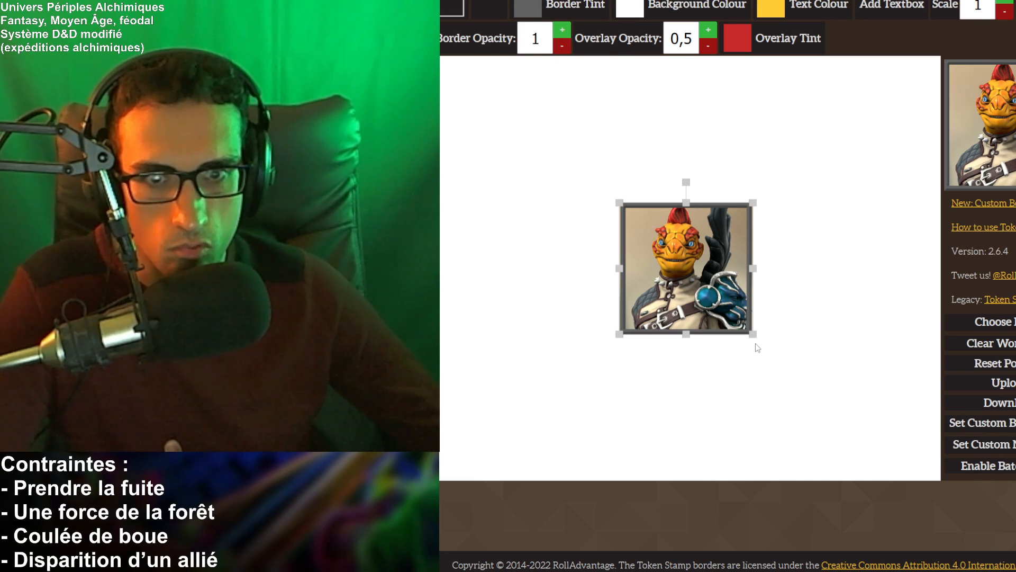
- Enlarge the portrait well beyond the square border and shift it so the face fills the frame
left_click_drag(753, 335, 780, 361)
left_click_drag(675, 287, 690, 314)
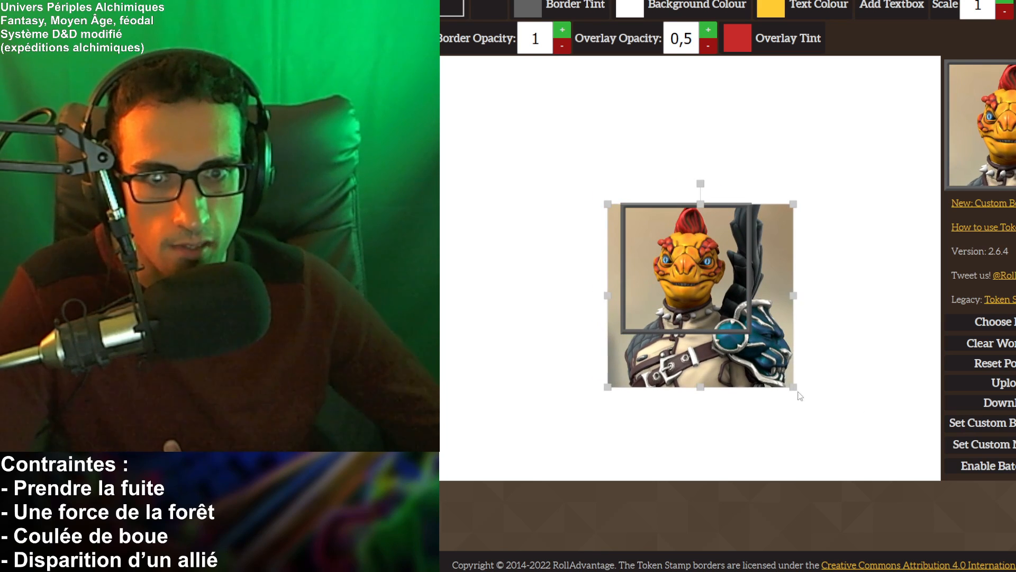
left_click_drag(794, 388, 858, 451)
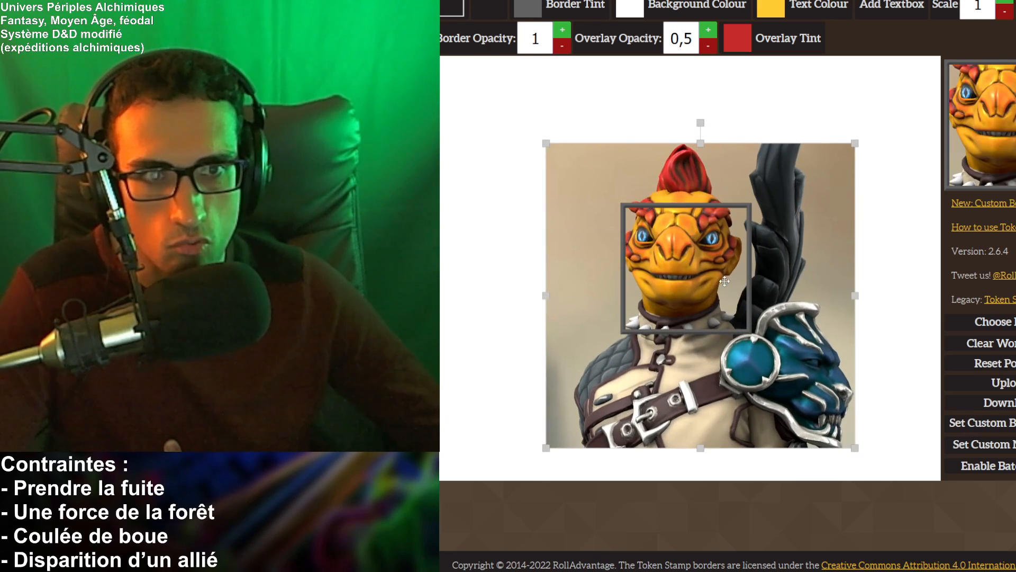
left_click_drag(722, 277, 740, 312)
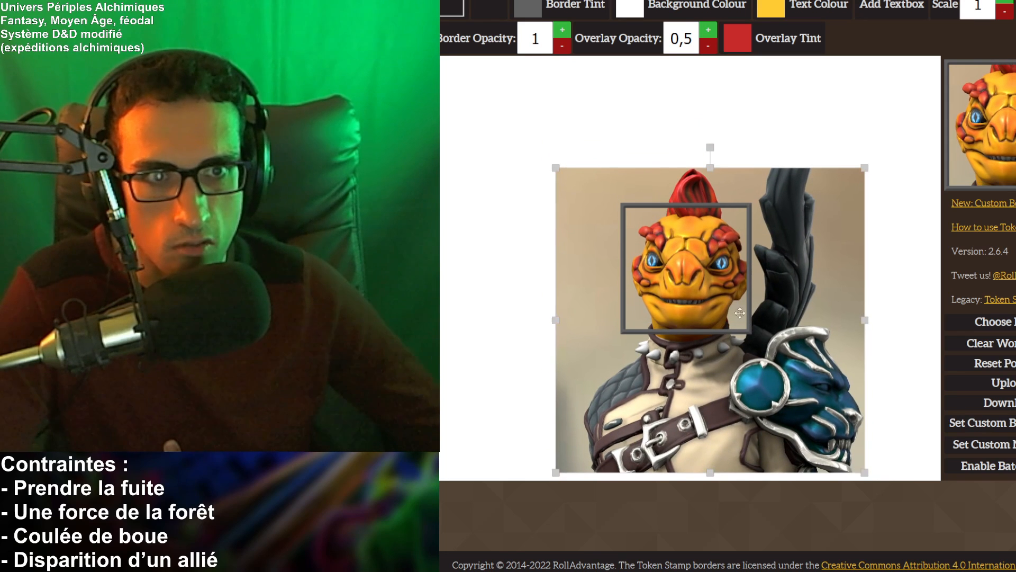
- Shrink the portrait again and reposition it so the crest, head and collar fit inside the square border
left_click(868, 474)
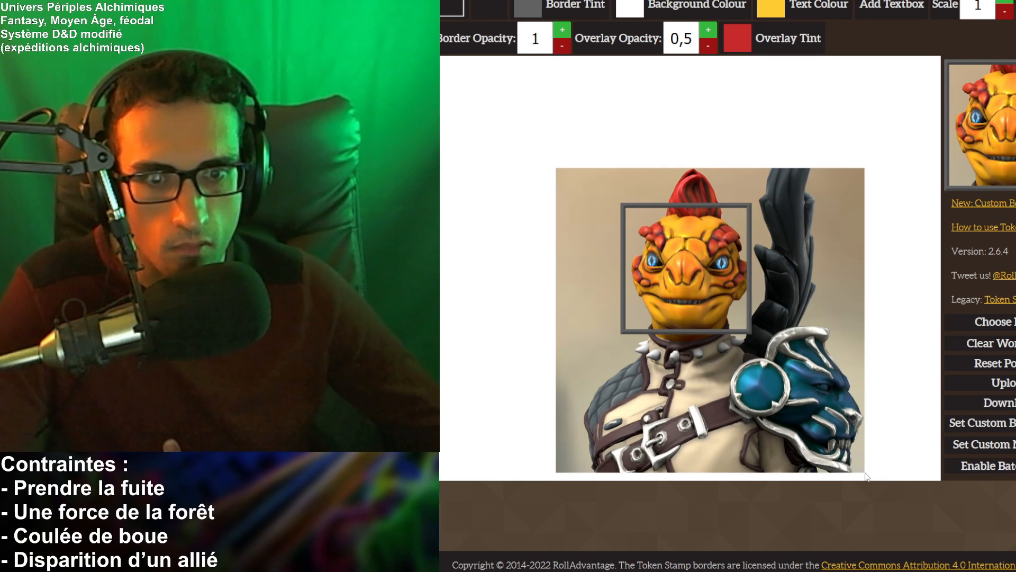
left_click(862, 469)
left_click_drag(866, 472, 827, 432)
left_click_drag(758, 379, 759, 363)
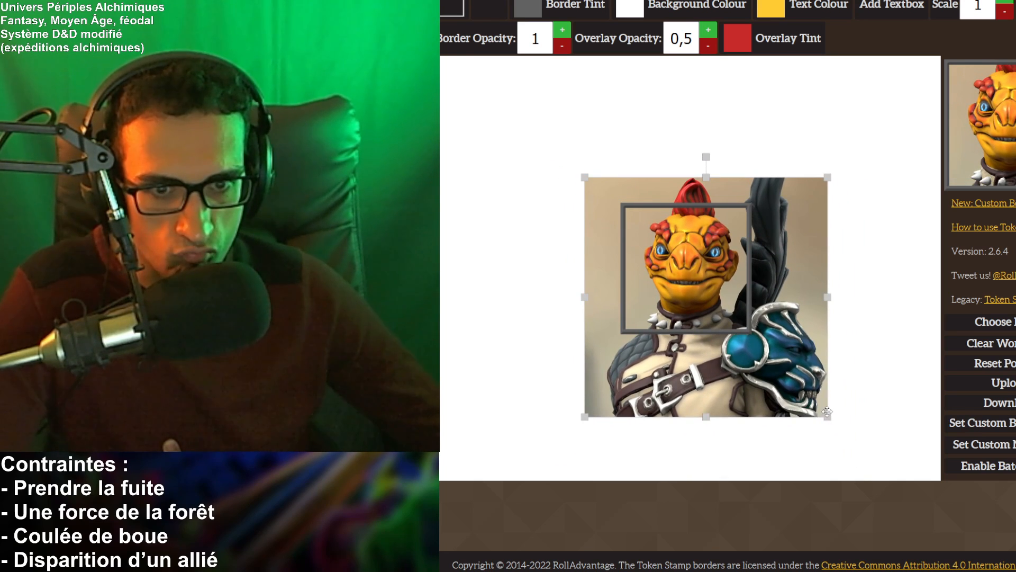
left_click_drag(829, 417, 800, 390)
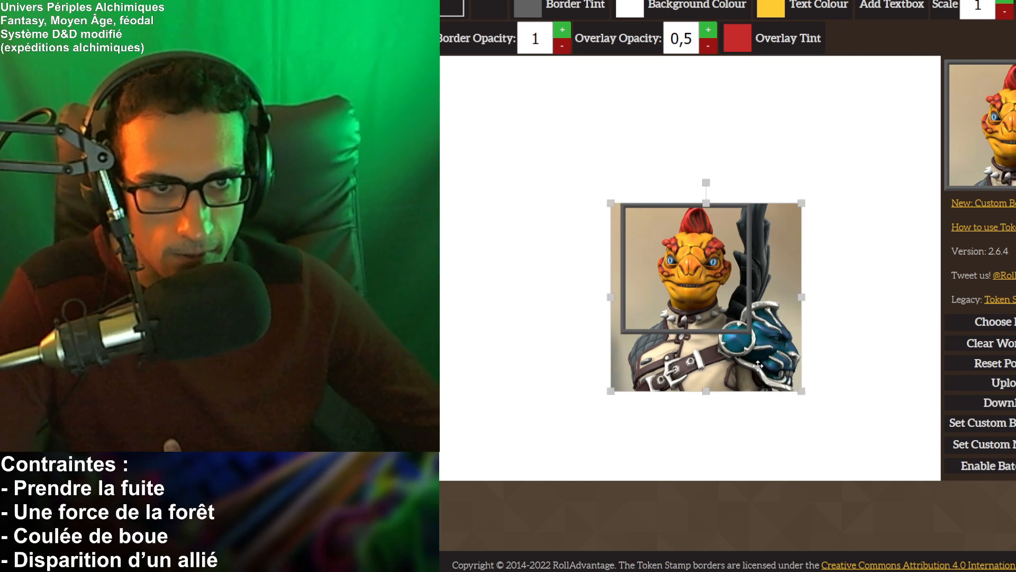
left_click_drag(754, 365, 752, 365)
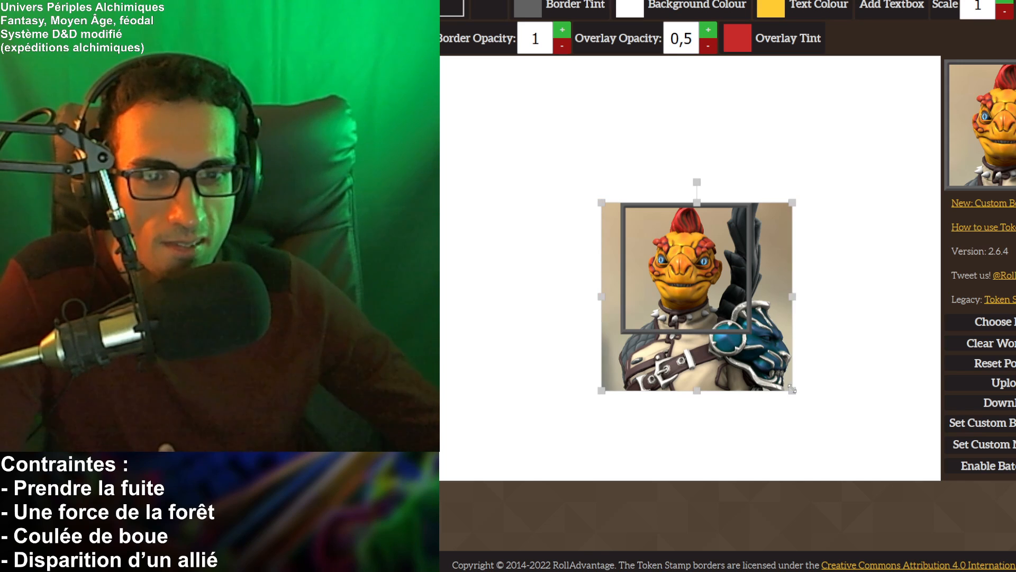
left_click_drag(792, 392, 746, 345)
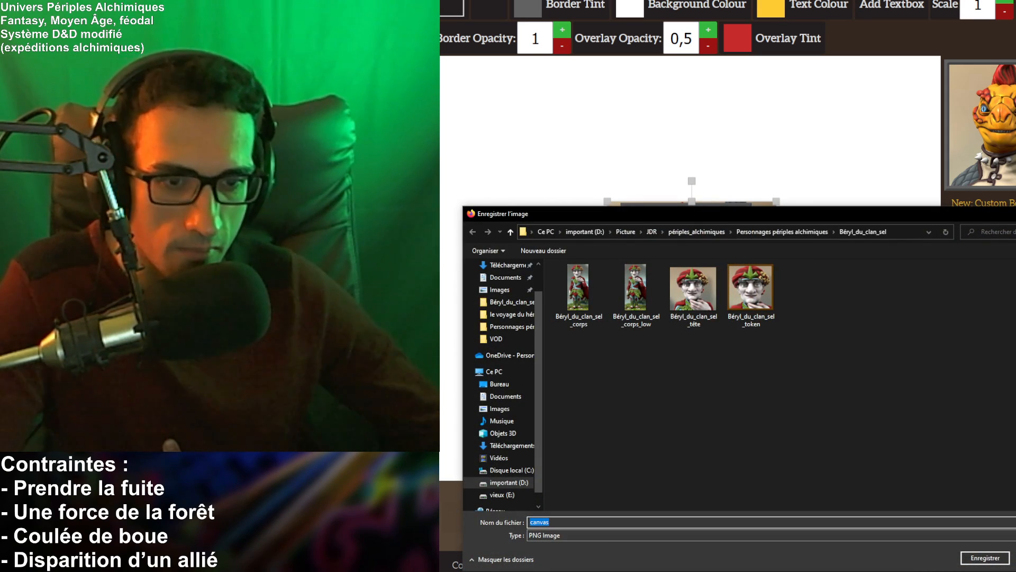
- Cancel saving the image, then enlarge the portrait slightly and recentre the head within the square border
key("Escape")
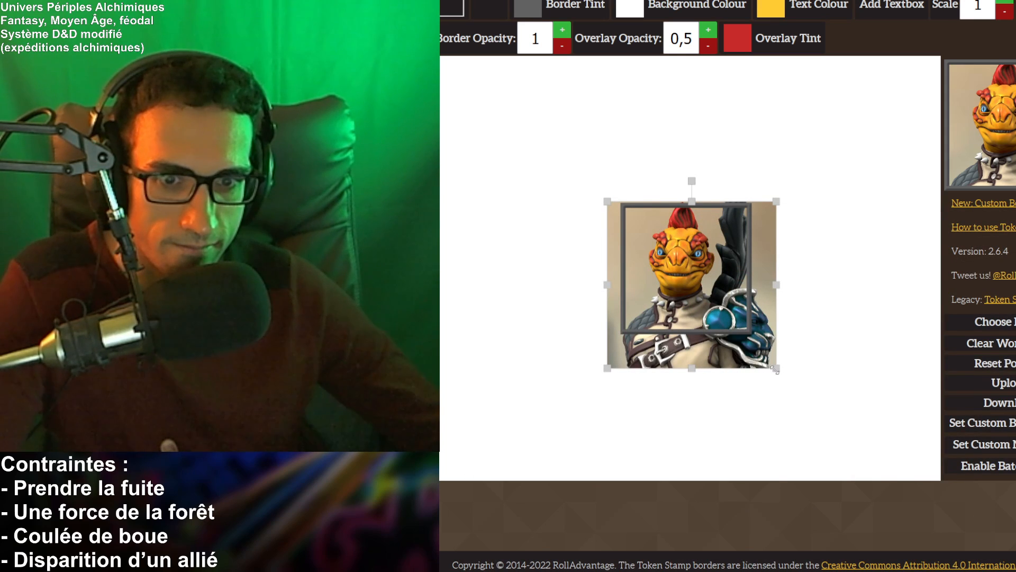
scroll(747, 354, "up", 5)
left_click_drag(737, 343, 752, 351)
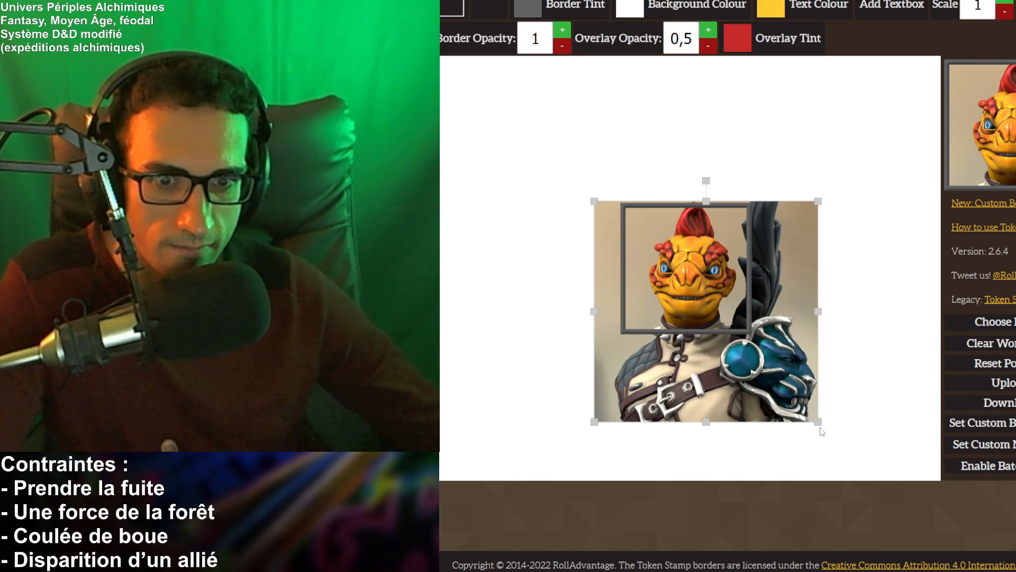
mouse_move(763, 369)
left_mouse_down()
mouse_move(765, 349)
mouse_move(765, 358)
left_mouse_up()
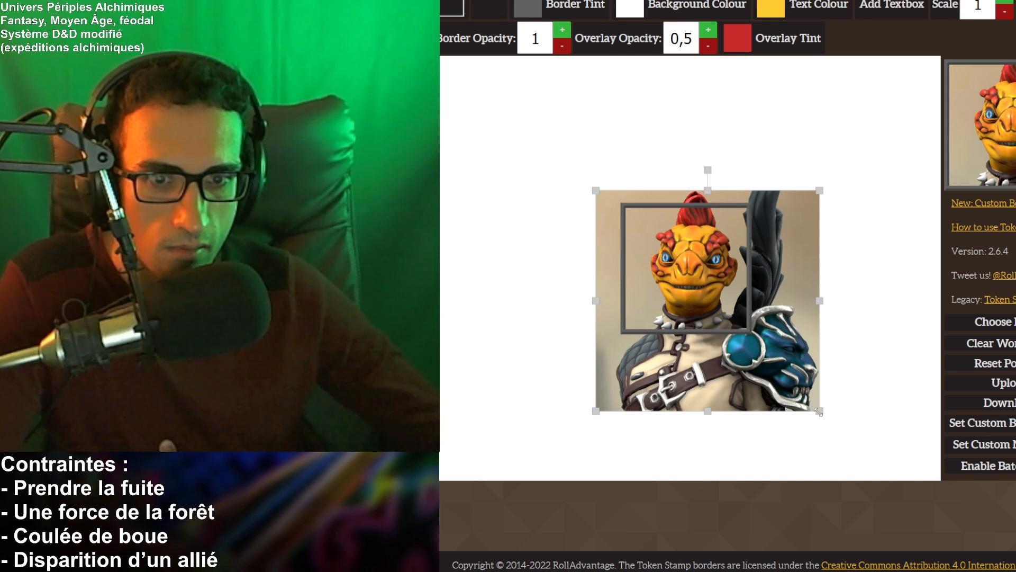
left_click_drag(819, 412, 779, 377)
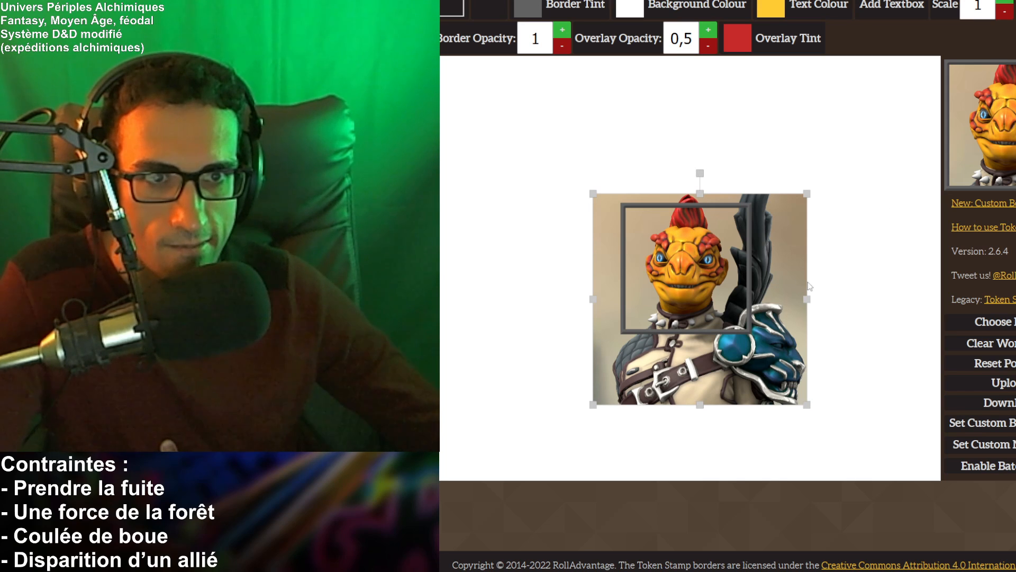
left_click_drag(765, 305, 764, 306)
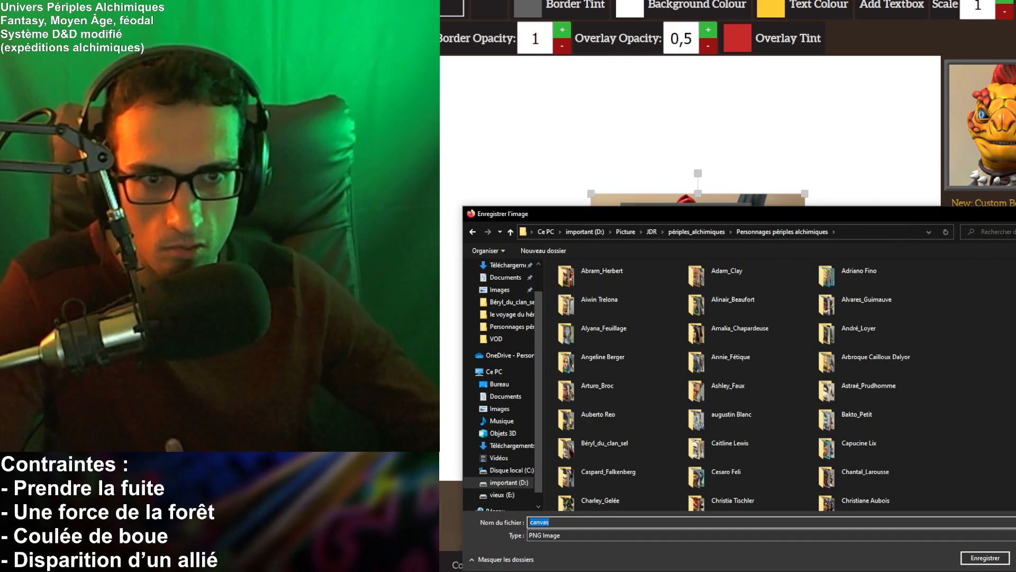
- In the image save dialog, search Personnages périples alchimiques for "inci" and open the Incidive_du_clan_Quenouille folder
left_click(990, 232)
left_click(1001, 249)
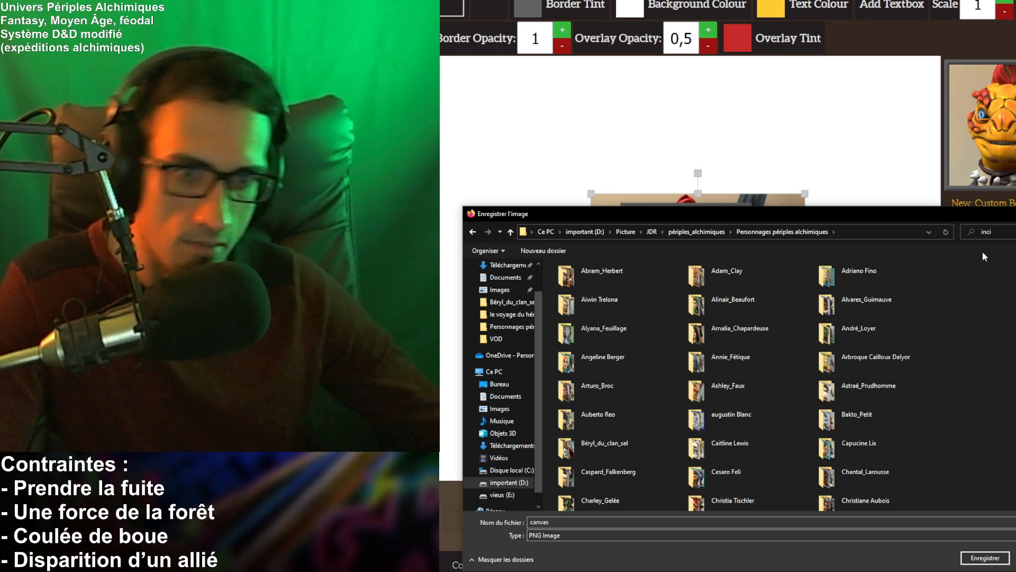
double_click(650, 275)
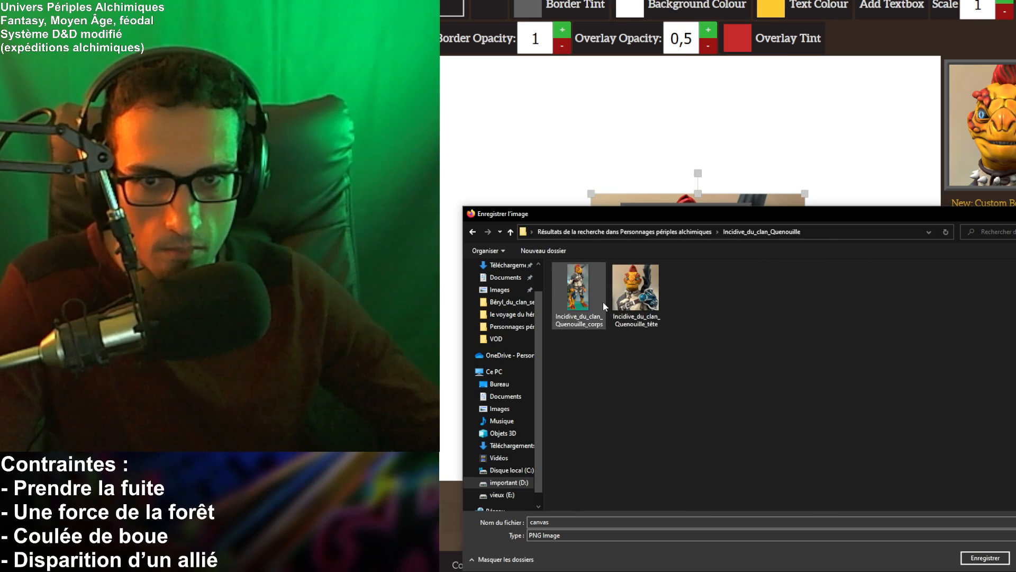
- Save the token image as Incidive_du_clan_Quenouille_token, basing the name on the existing tête picture
left_click(641, 319)
left_click(654, 520)
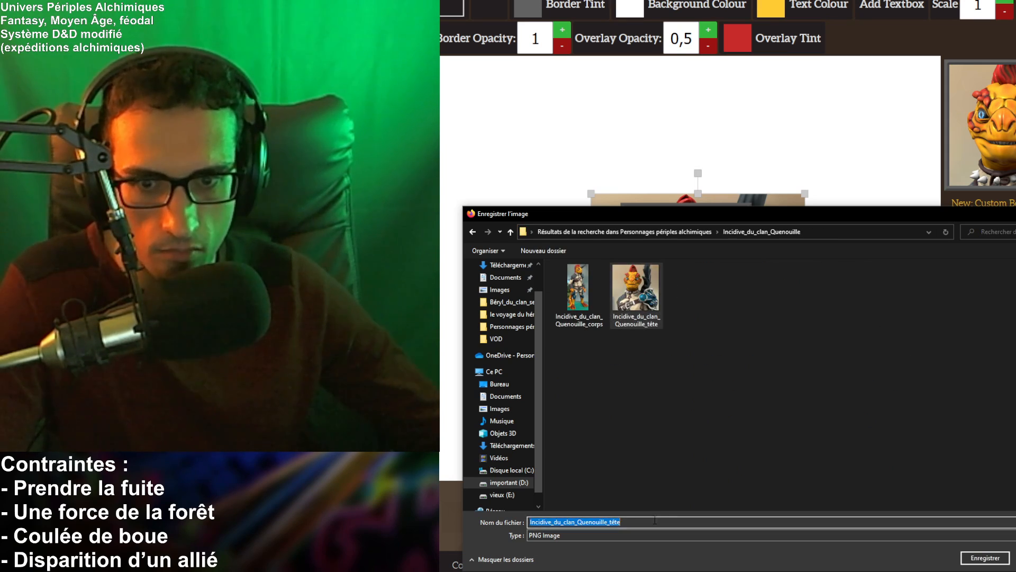
key("End")
key("BackSpace")
key("BackSpace")
key("BackSpace")
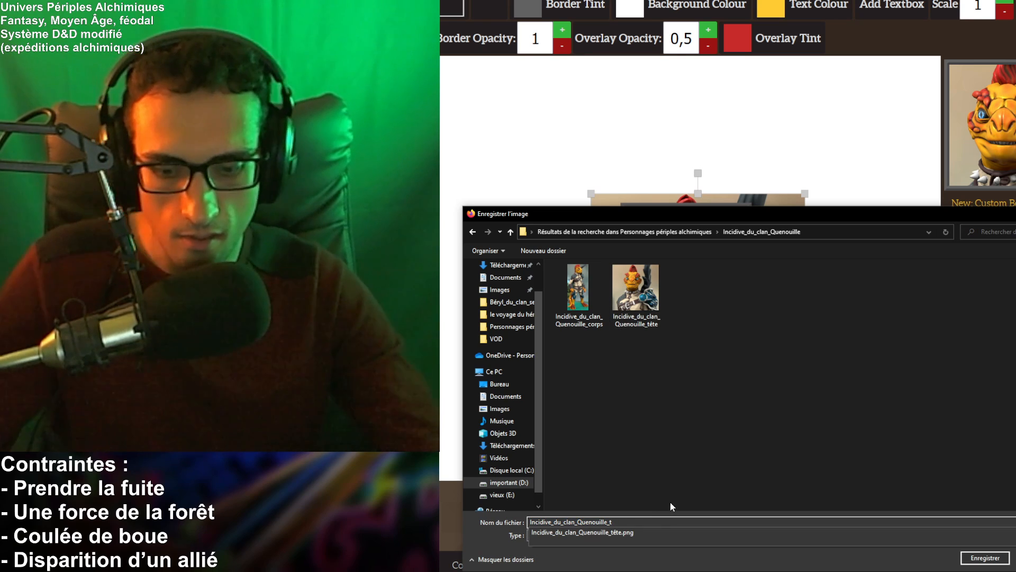
type("oken")
key("Return")
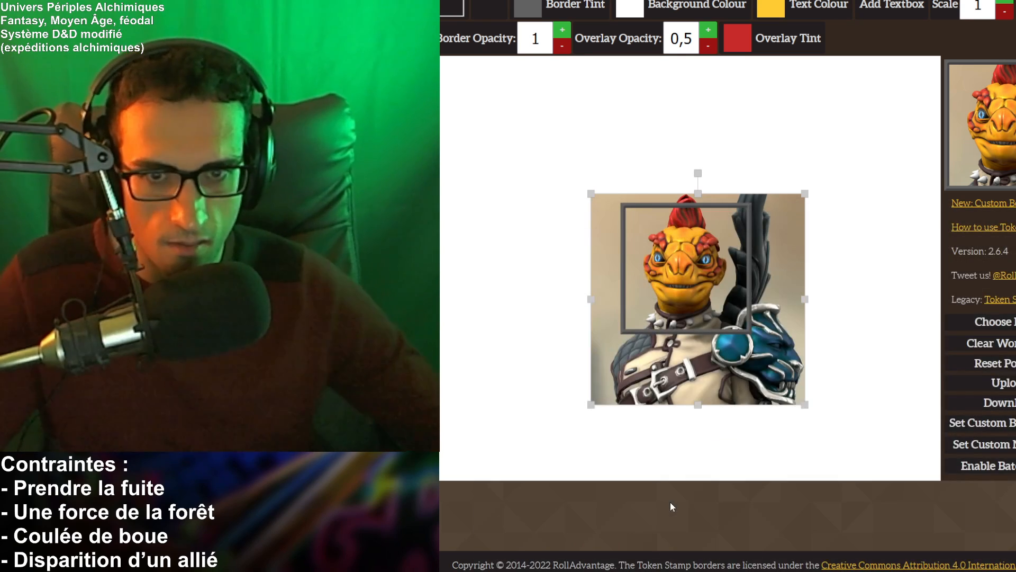
- In File Explorer, search Personnages périples alchimiques for "inci" and open the Incidive_du_clan_Quenouille folder
key("alt+Tab")
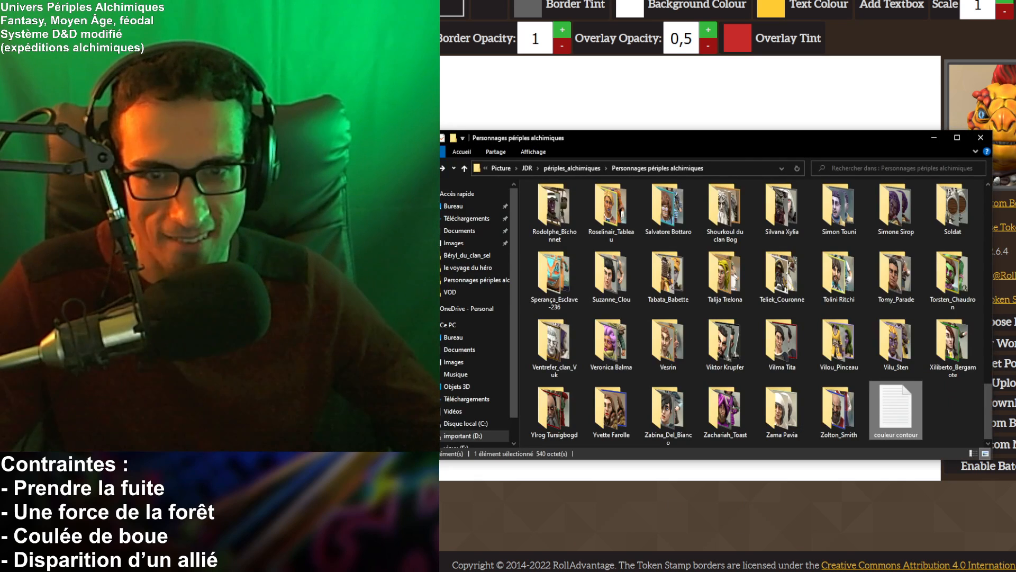
key("ctrl+e")
type("inci")
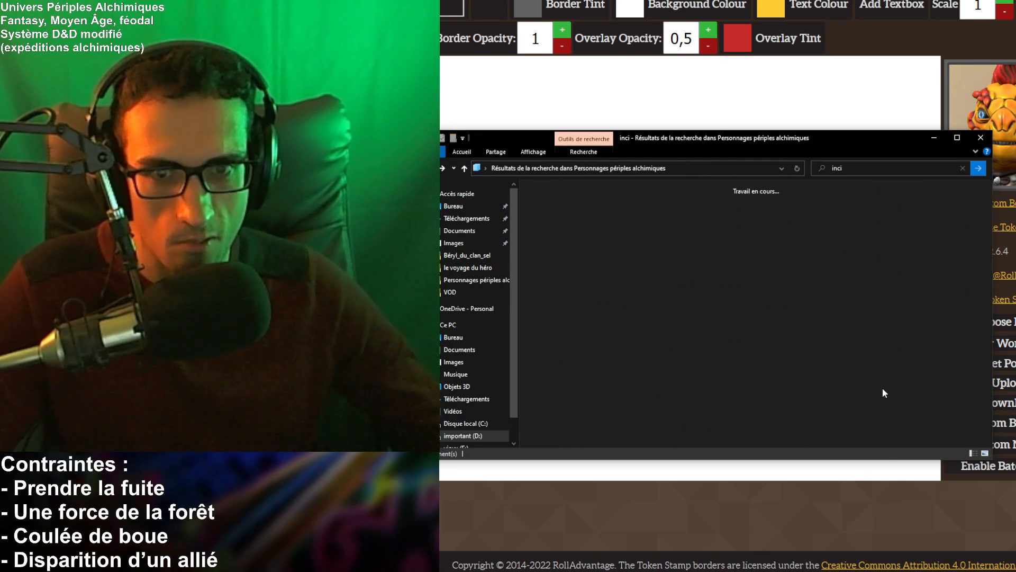
key("Return")
left_click(688, 241)
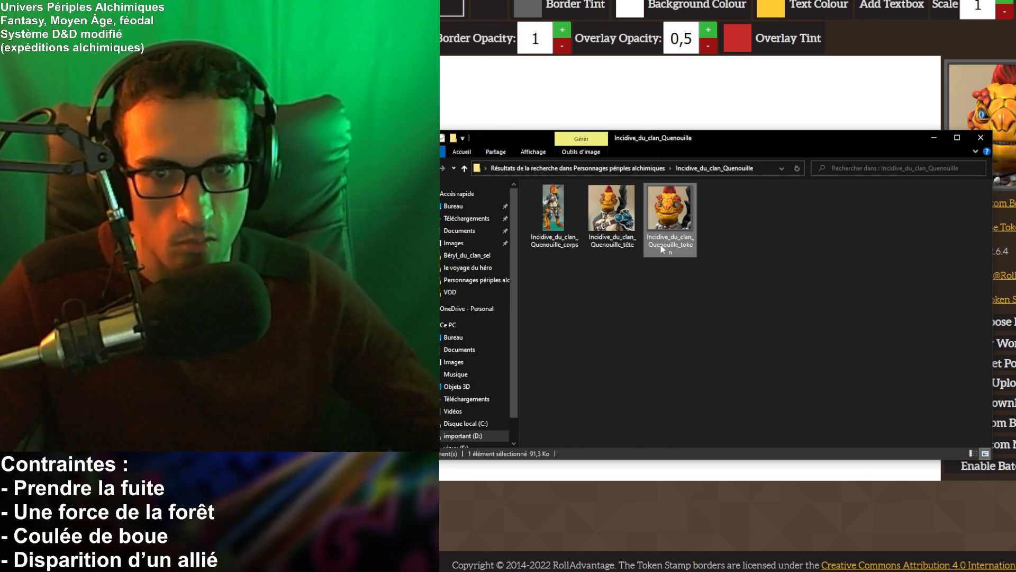
- View the saved token image full size, compare it with the tête picture, and close the viewer
double_click(685, 231)
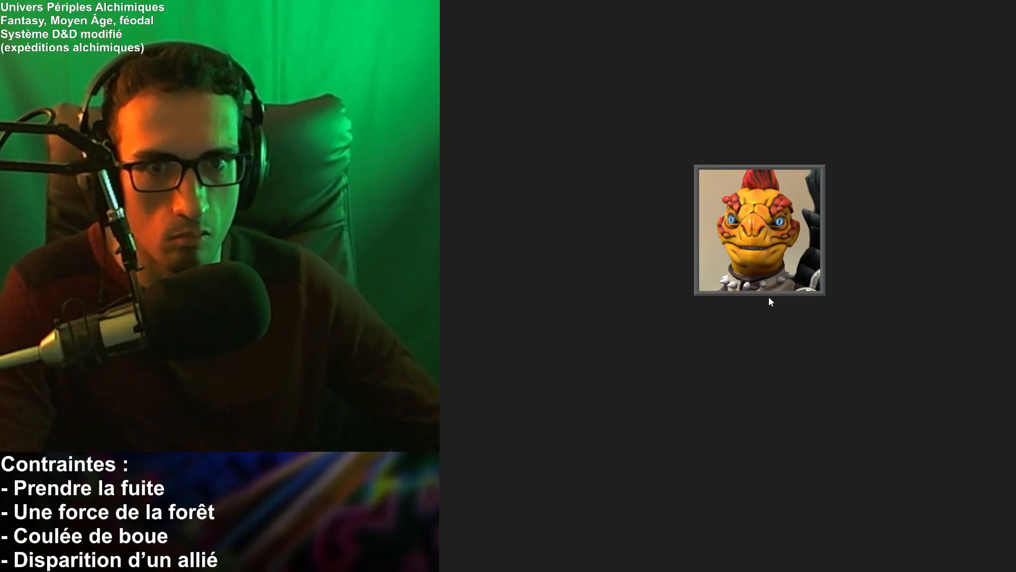
key("Right")
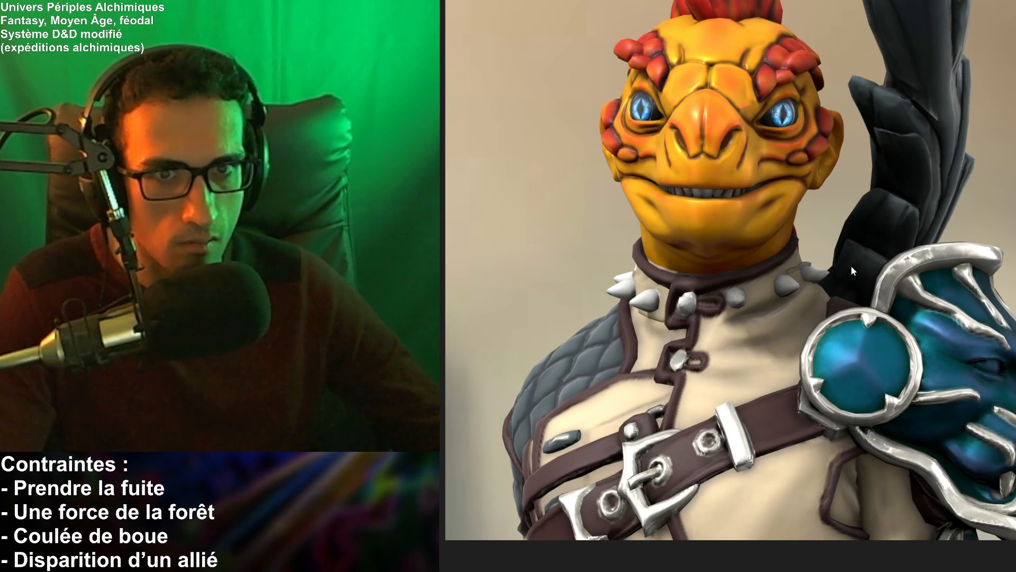
key("Left")
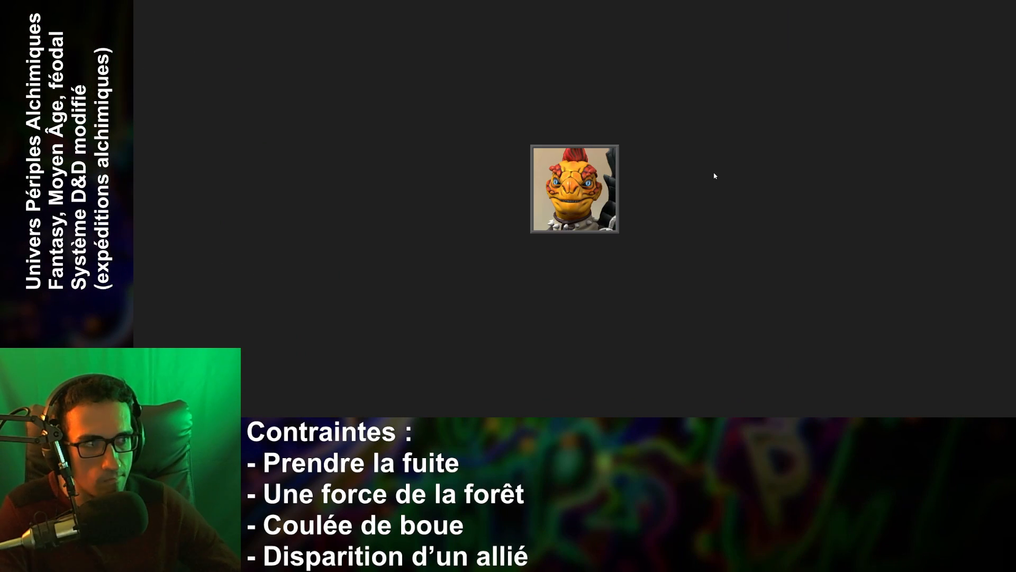
key("alt+F4")
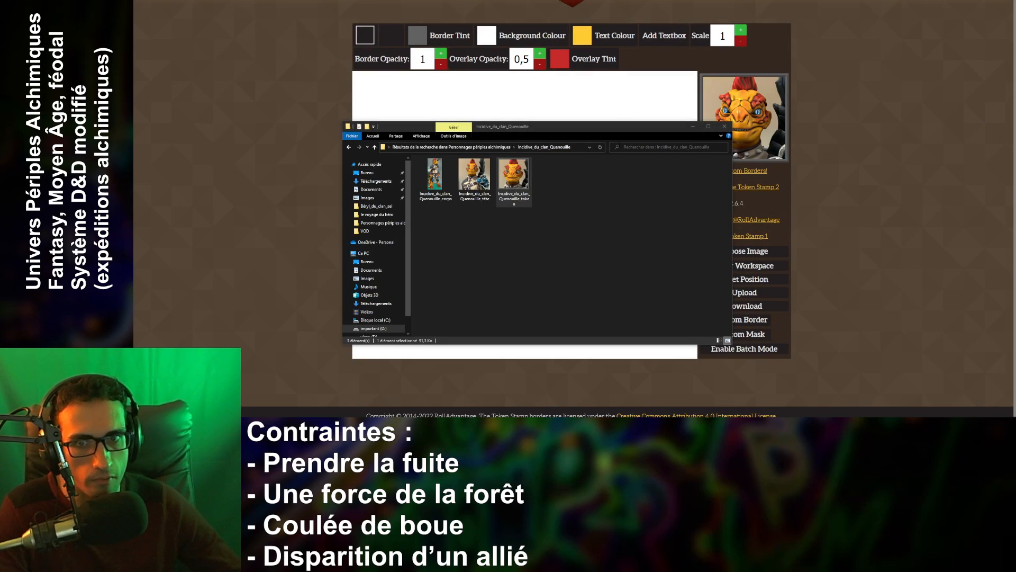
left_click(645, 198)
key("alt+F4")
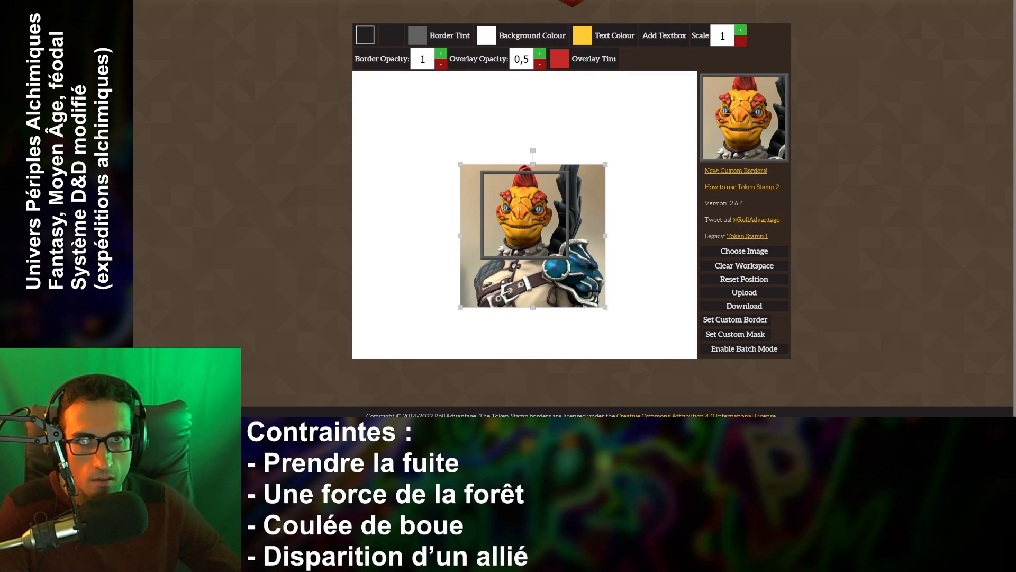
- Switch to the virtual tabletop page, bring back the character's folder, and open Incidive_du_clan_Quenouille_corps in GIMP
key("ctrl+Tab")
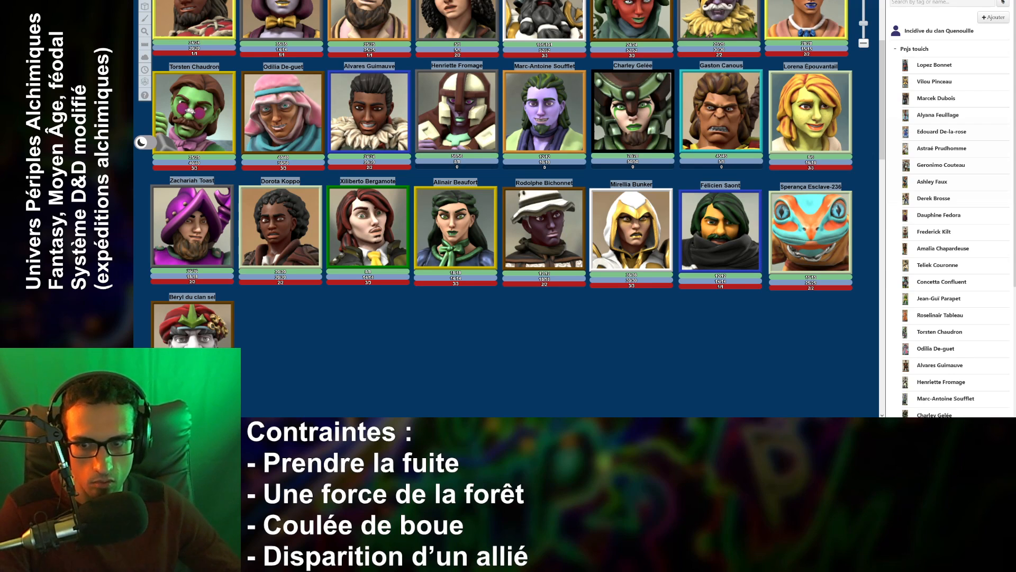
key("alt+Tab")
left_click(423, 194)
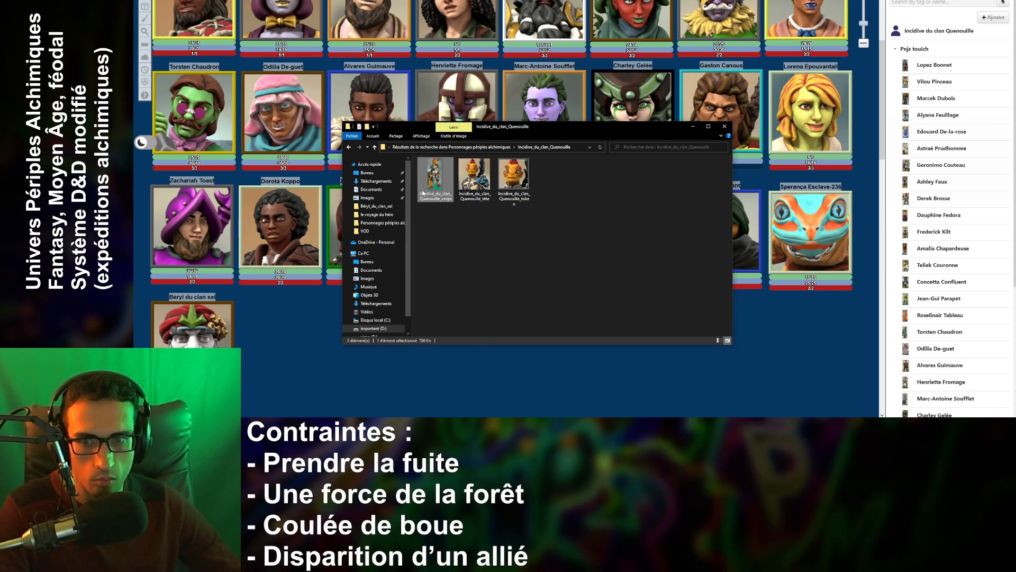
double_click(444, 191)
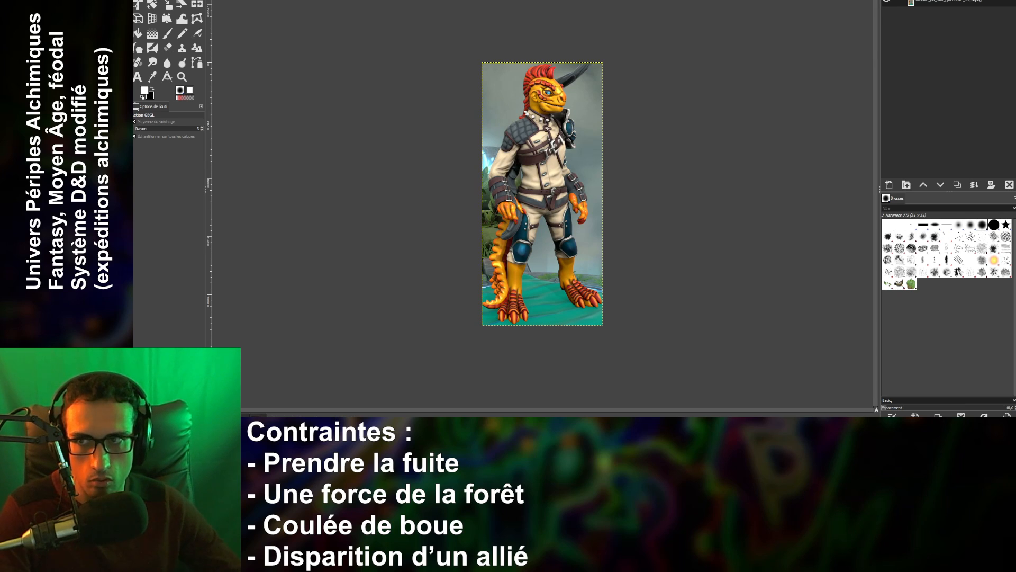
- Scale the body picture's layer to a height of 510 px, keeping its proportions
left_click(167, 4)
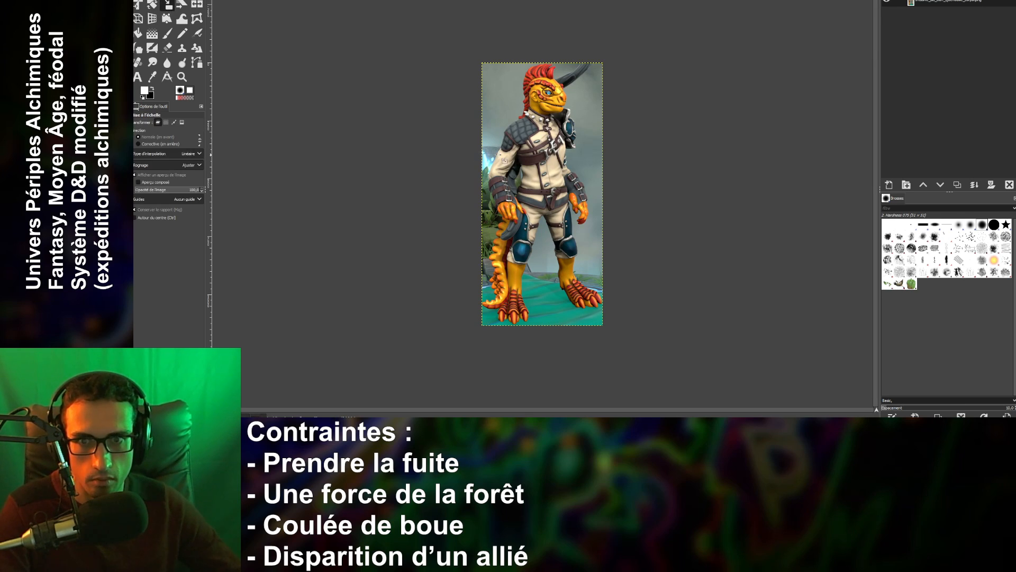
left_click(498, 155)
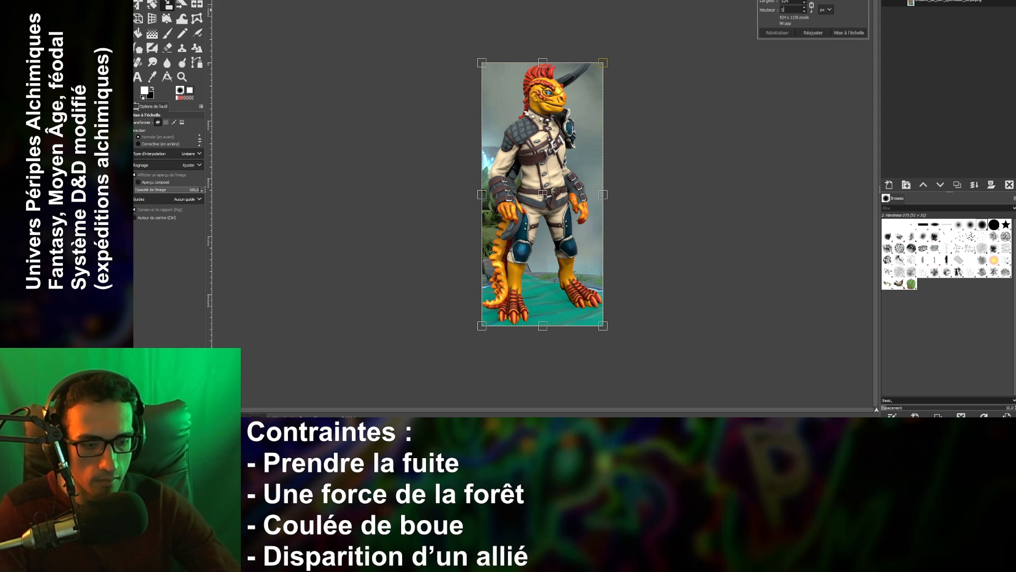
type("510")
left_click(856, 33)
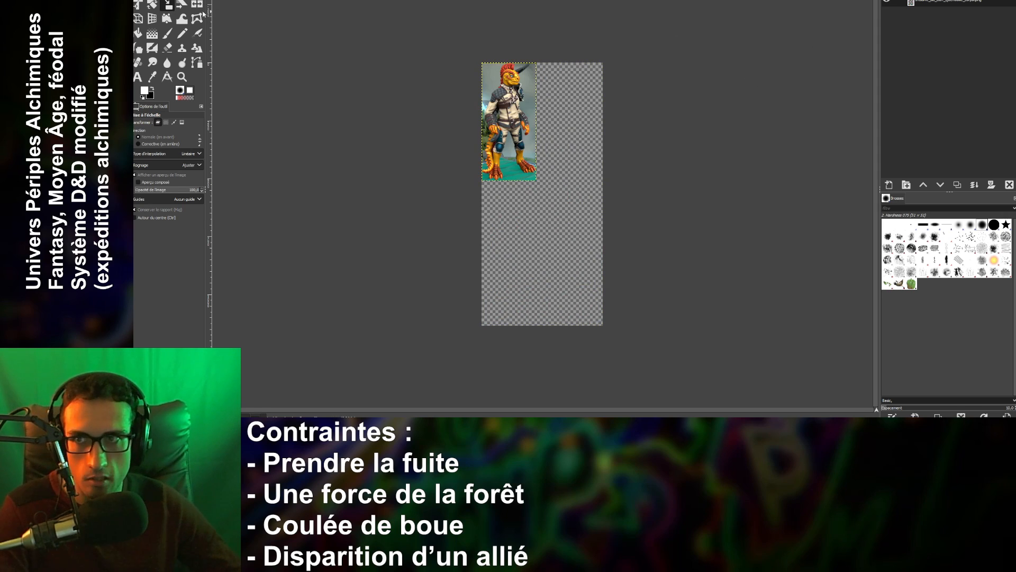
left_click(216, 0)
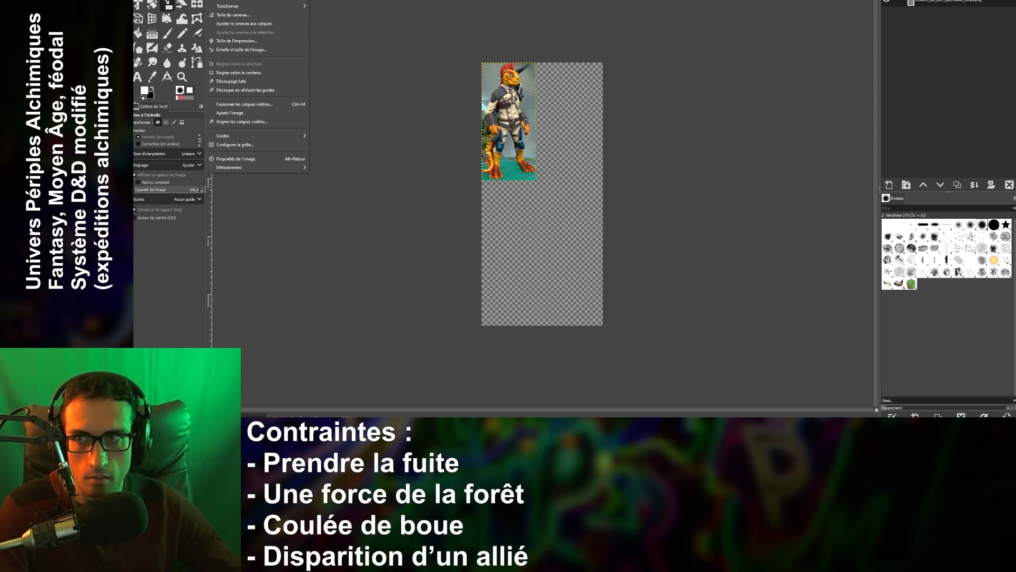
left_click(255, 50)
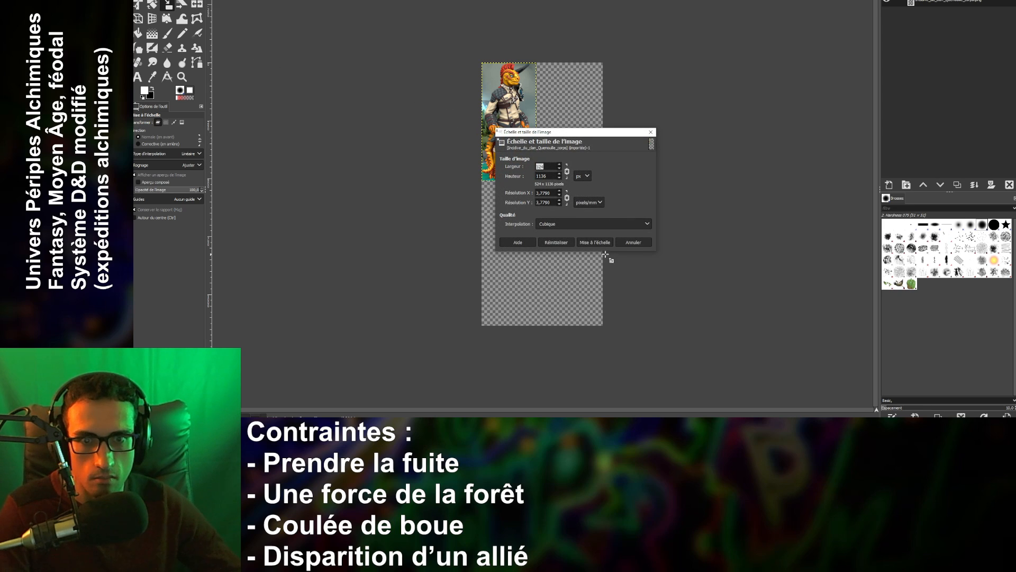
left_click(644, 243)
- Fit the canvas to the scaled layer and export the picture as Incidive_du_clan_Quenouille_corps_low.png in the character's folder
left_click(217, 0)
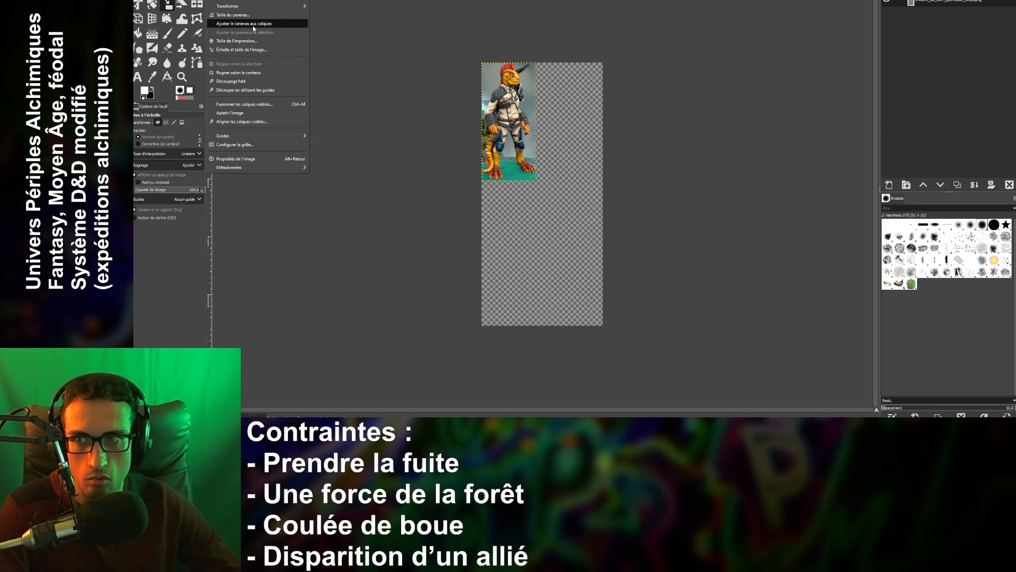
left_click(252, 24)
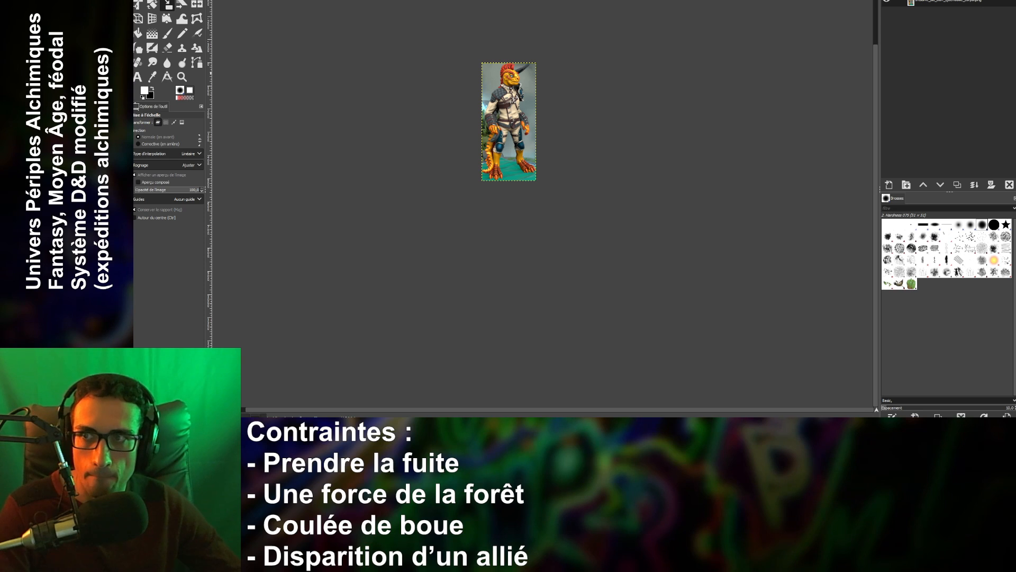
left_click(139, 1)
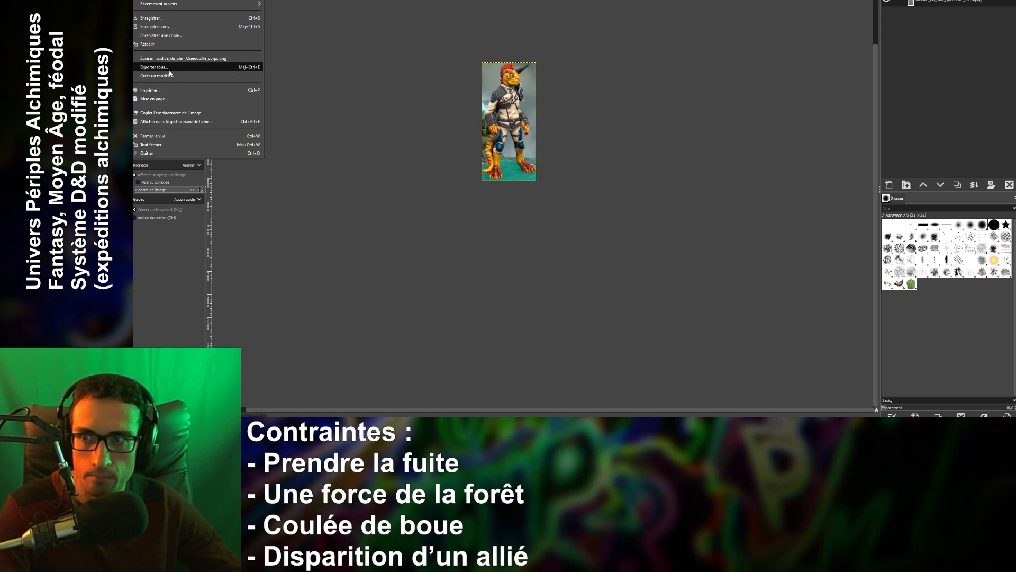
left_click(170, 71)
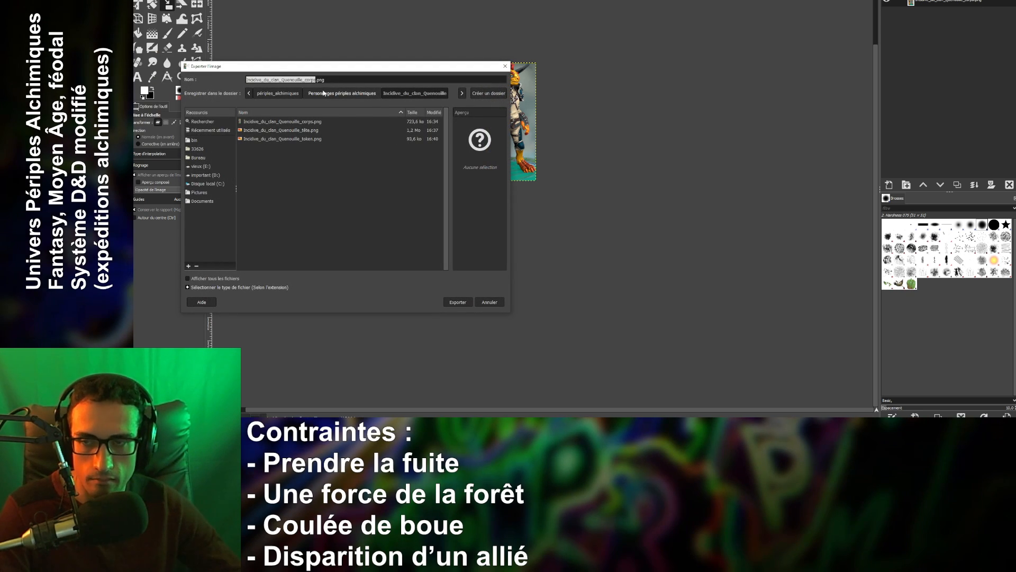
key("Right")
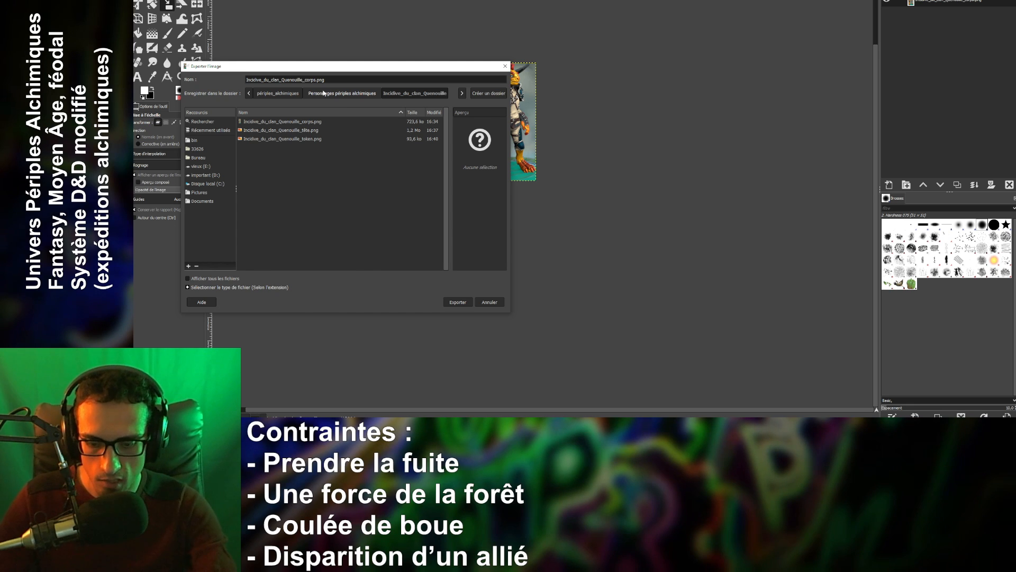
type("_low")
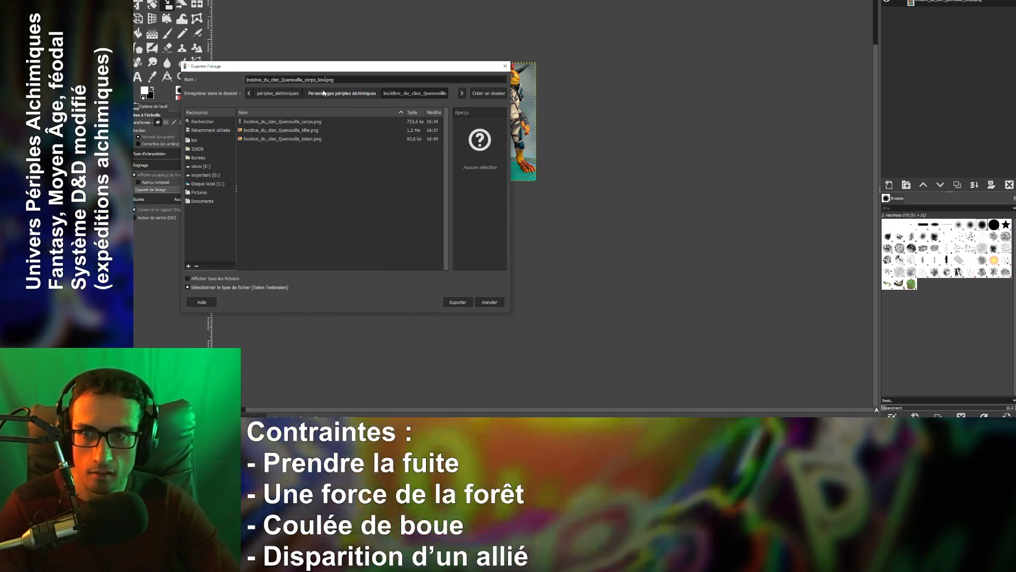
key("Return")
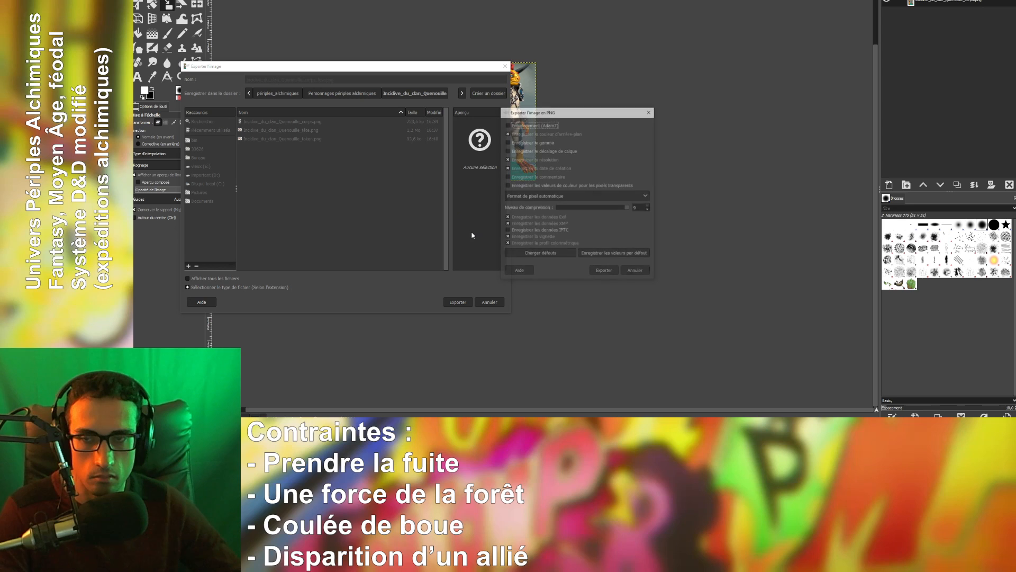
left_click(607, 274)
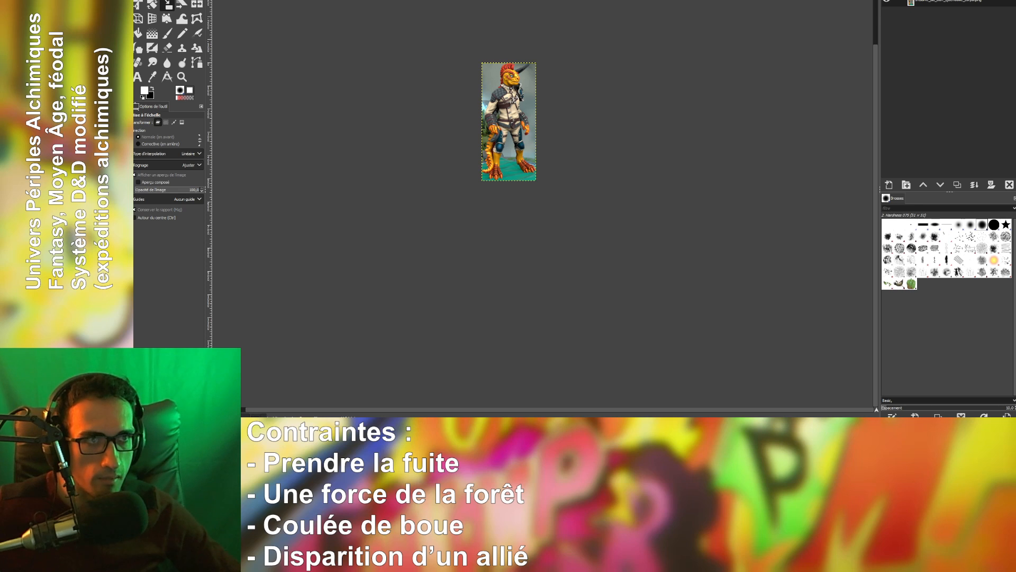
- Return to the Incidive_du_clan_Quenouille folder in File Explorer and move its window slightly over the virtual tabletop page
key("alt+Tab")
left_click(617, 245)
left_click(553, 202)
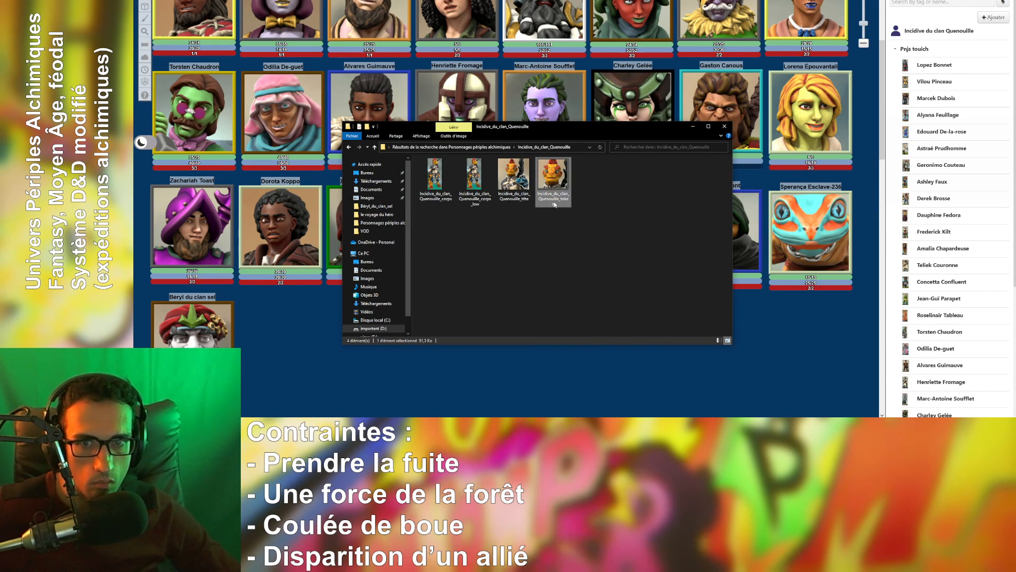
left_click(635, 224)
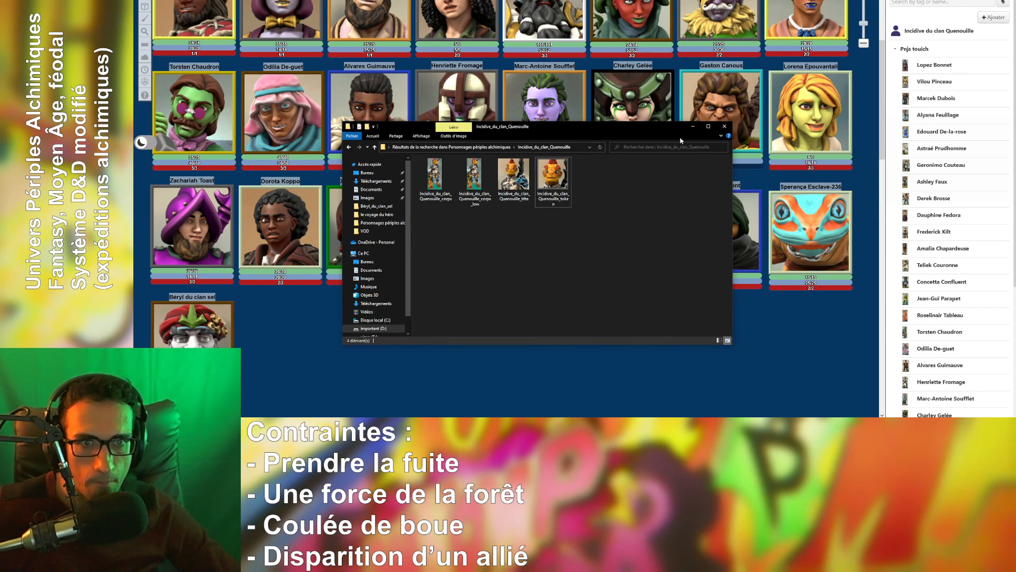
left_click_drag(637, 133, 644, 147)
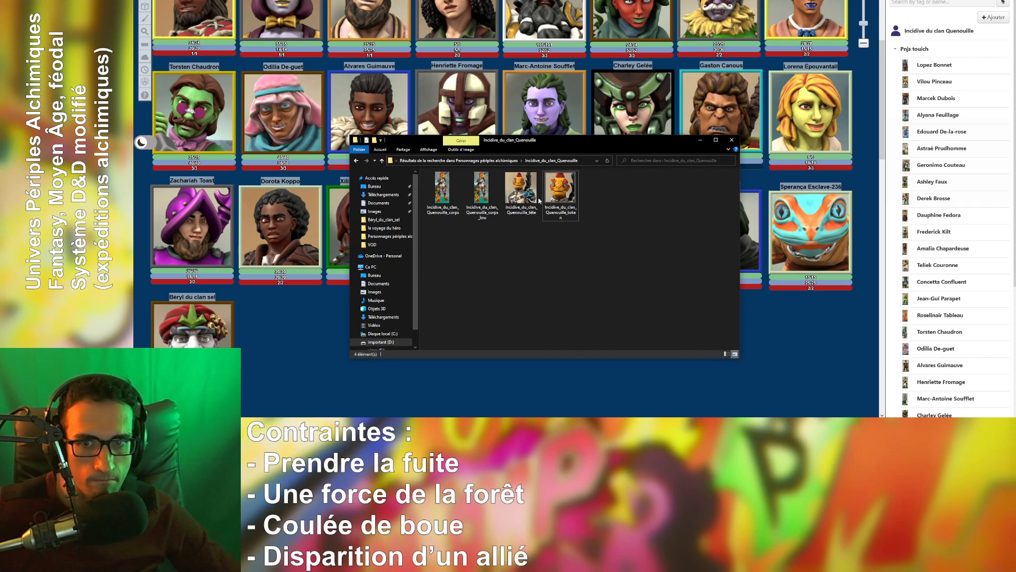
- Examine the corps, corps_low, tête and token picture files in the character's folder one by one
left_click(557, 202)
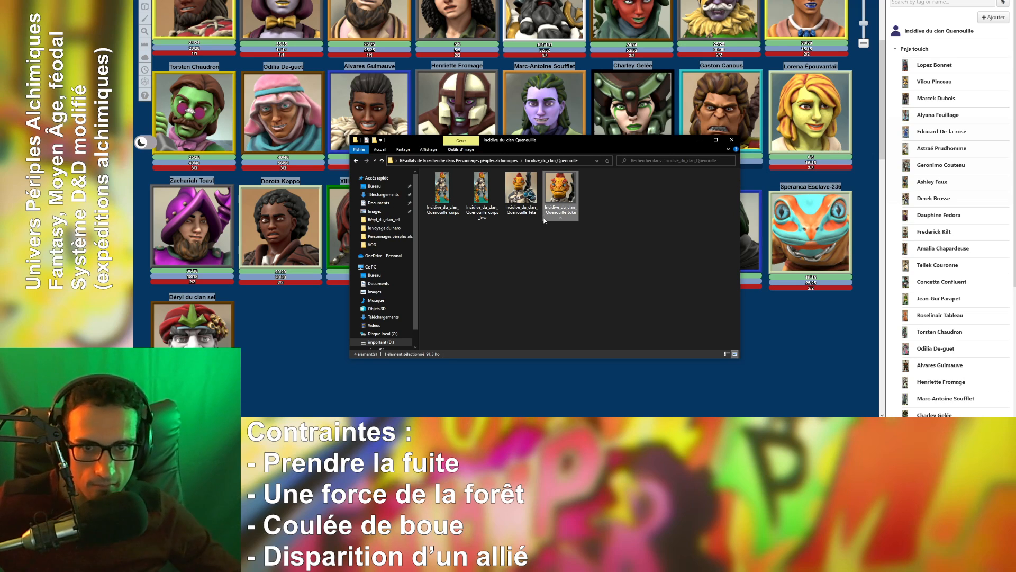
left_click(478, 208)
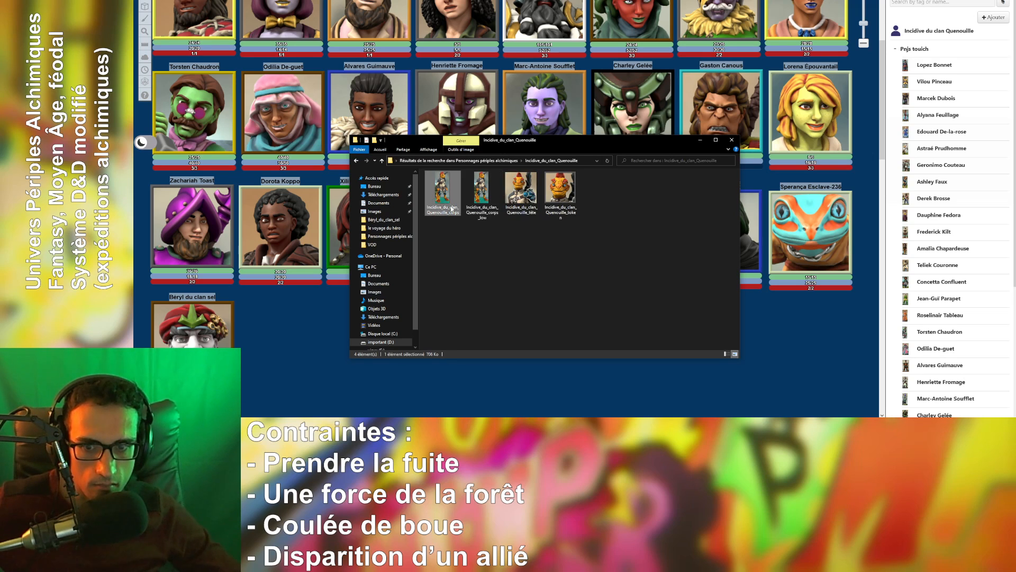
left_click(553, 209)
left_click(528, 213)
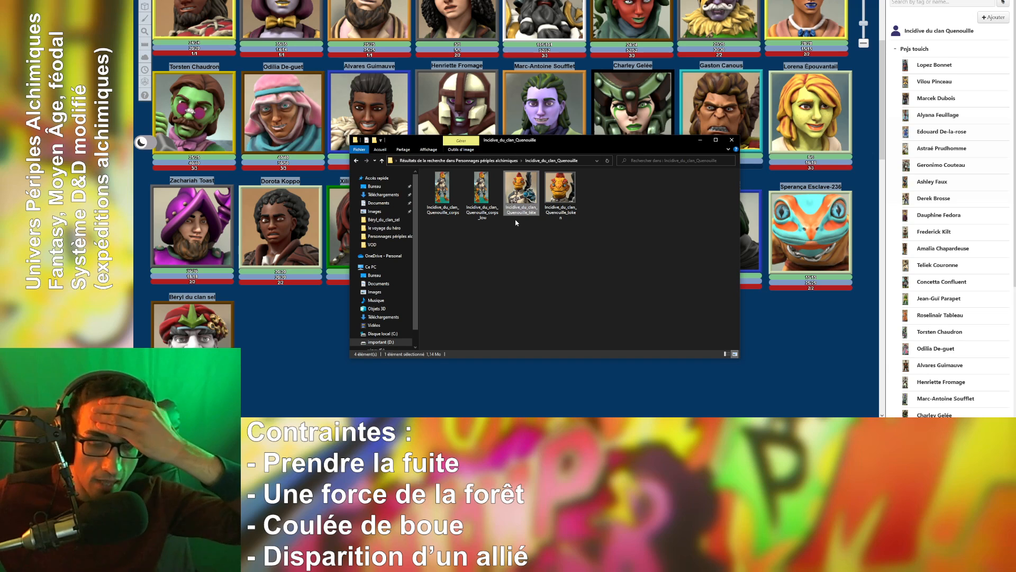
left_click(558, 206)
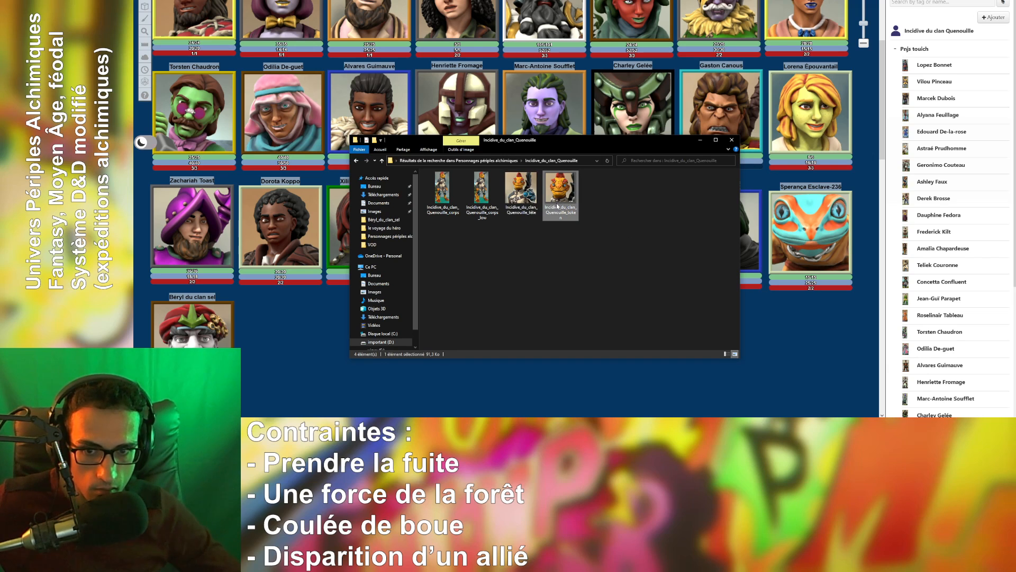
left_click(518, 203)
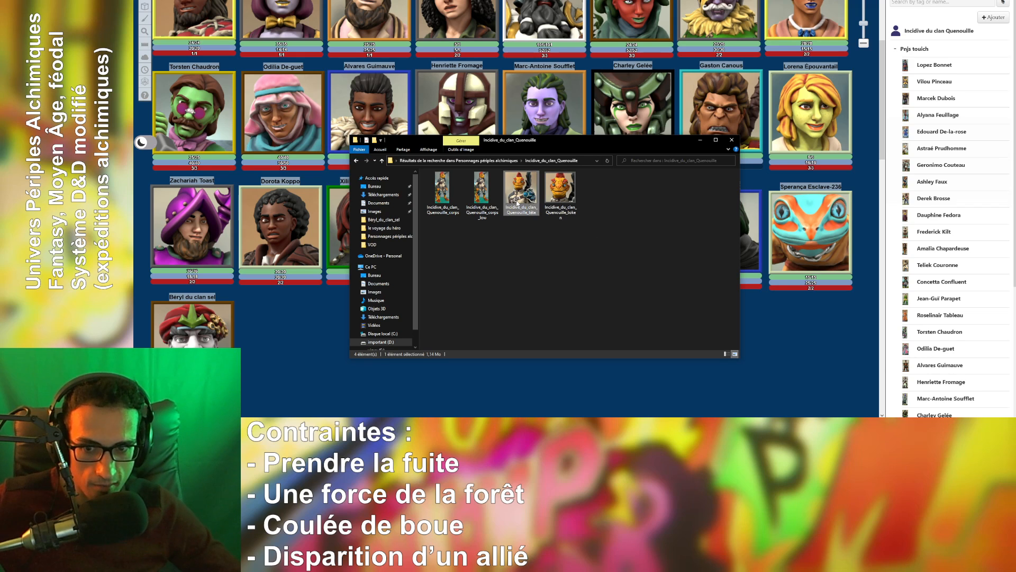
left_click(546, 206)
left_click(518, 202)
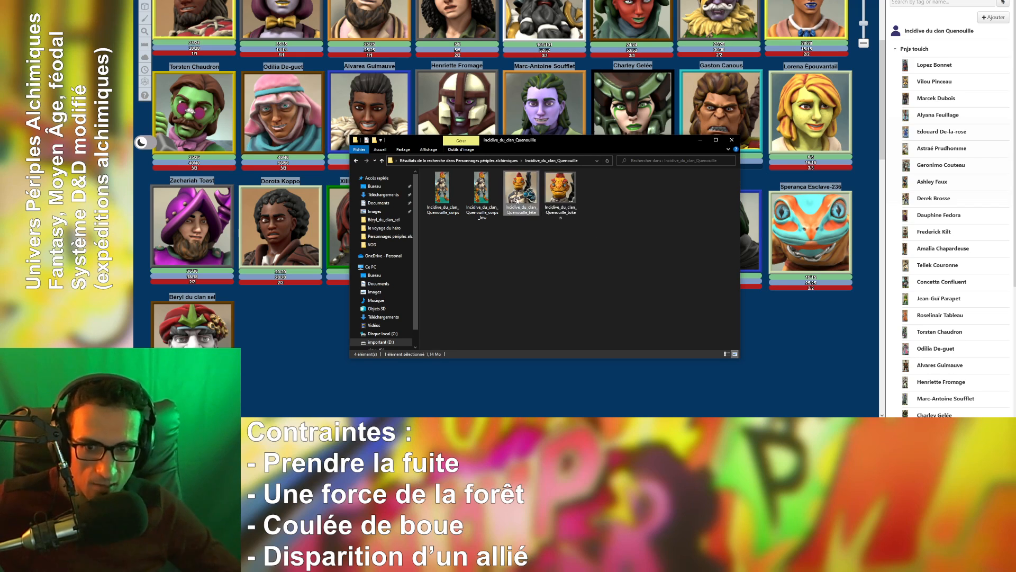
left_click(561, 206)
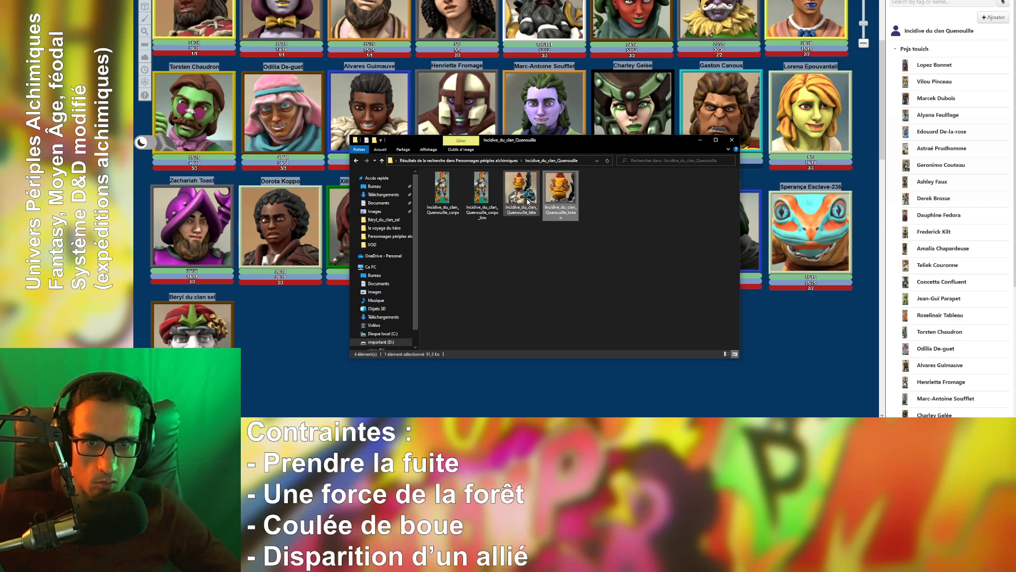
left_click(454, 196)
left_click(480, 201)
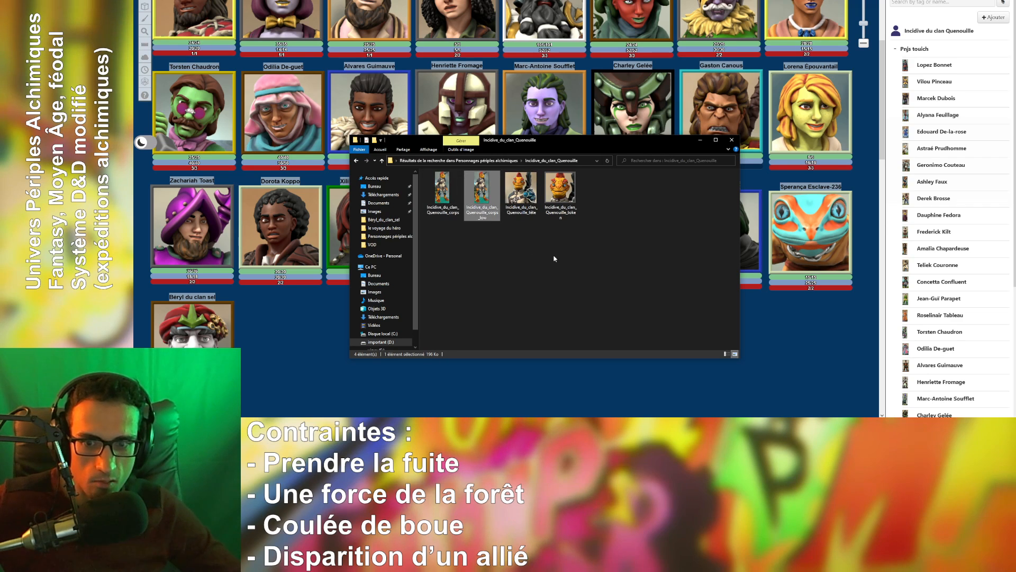
- Upload the Incidive_du_clan_Quenouille_token picture from the character's folder to the virtual tabletop's art library
left_click(694, 224)
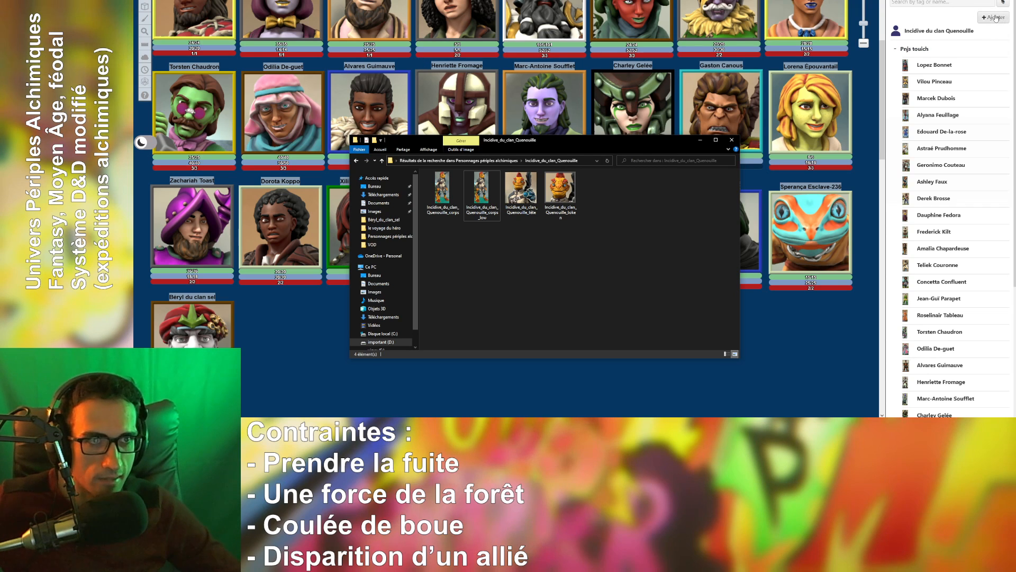
left_click(995, 18)
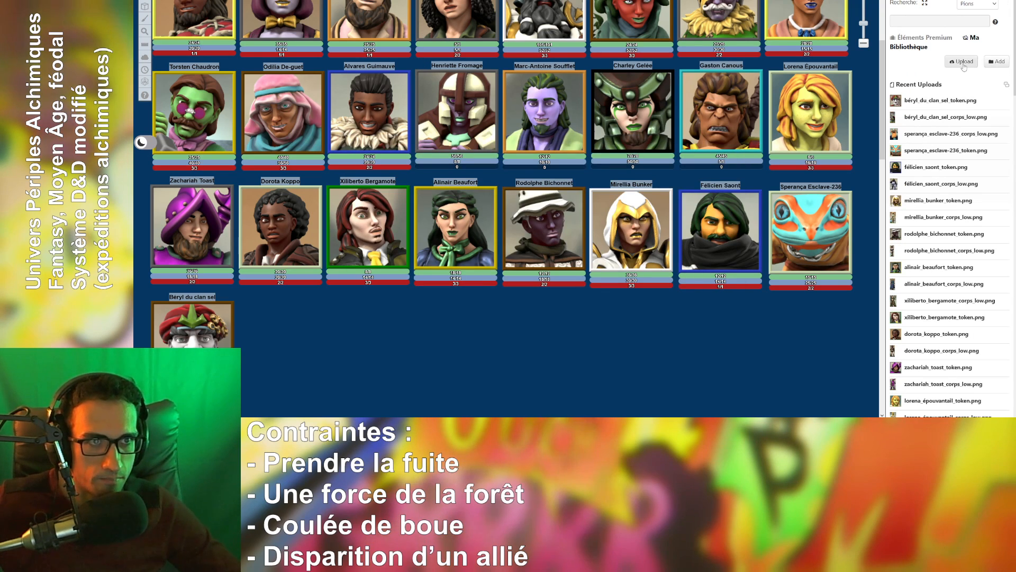
left_click(964, 64)
left_click_drag(589, 136, 584, 139)
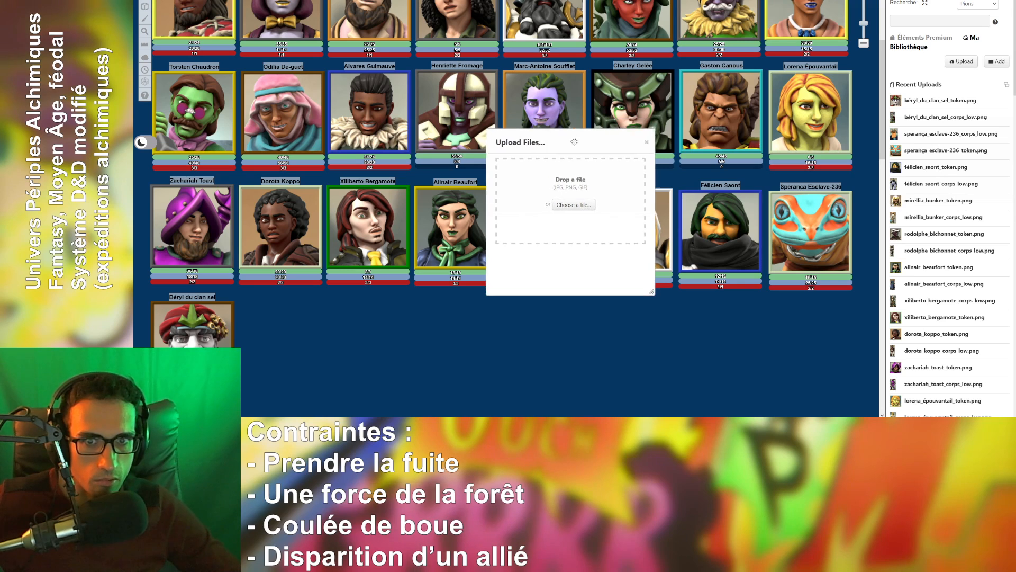
key("alt+Tab")
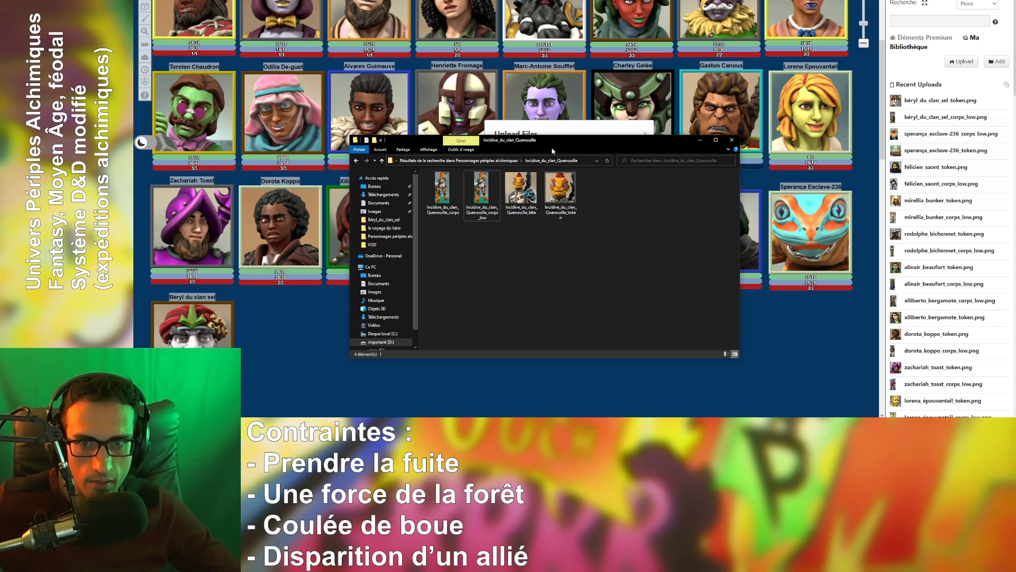
left_click_drag(572, 146, 522, 305)
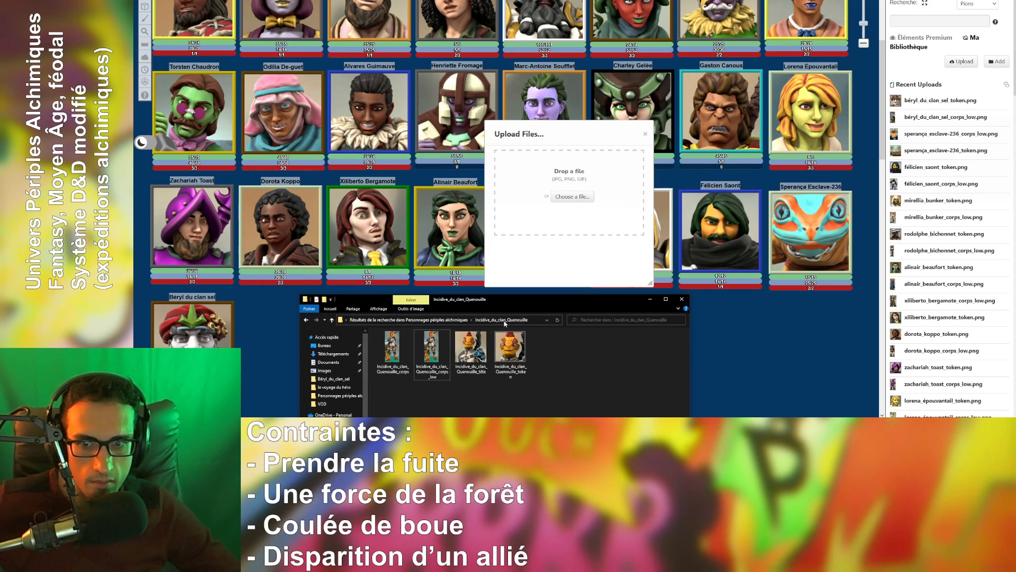
left_click(469, 364)
left_click(519, 359)
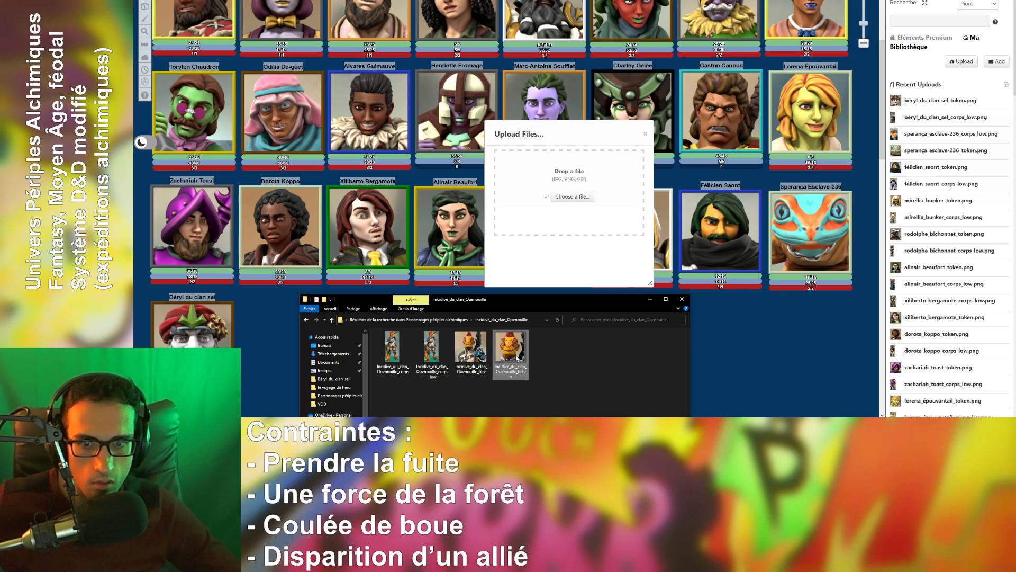
left_click_drag(517, 358, 582, 207)
- Upload the Incidive_du_clan_Quenouille_corps_low picture to the art library and close the upload dialog
left_click(431, 349)
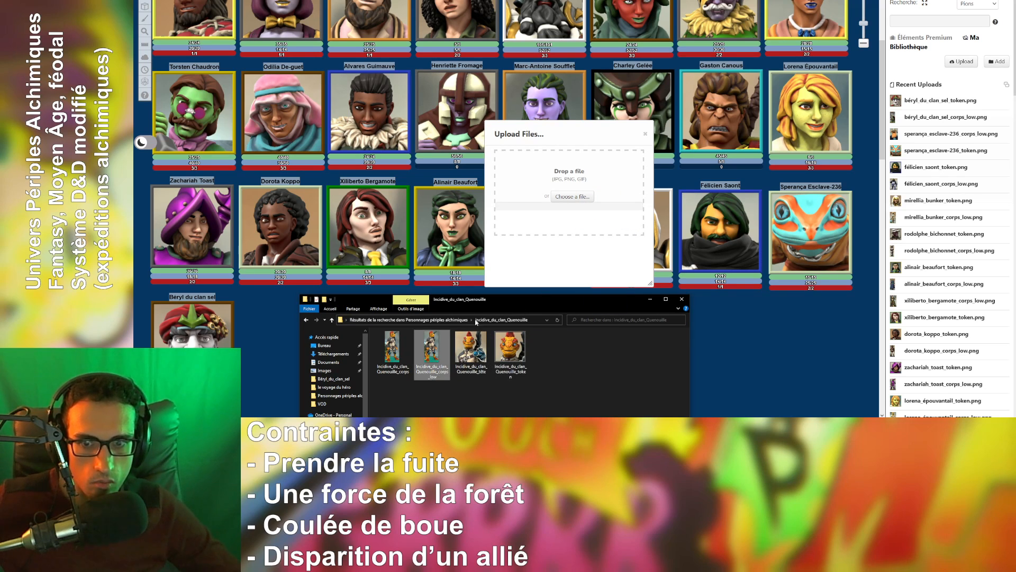
left_click_drag(513, 303, 630, 297)
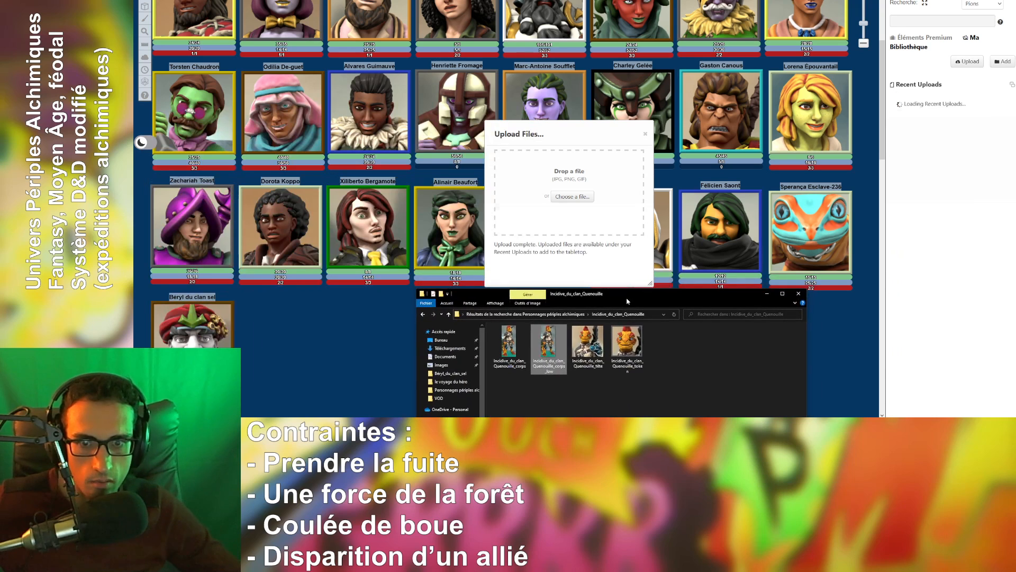
left_click_drag(552, 353, 612, 204)
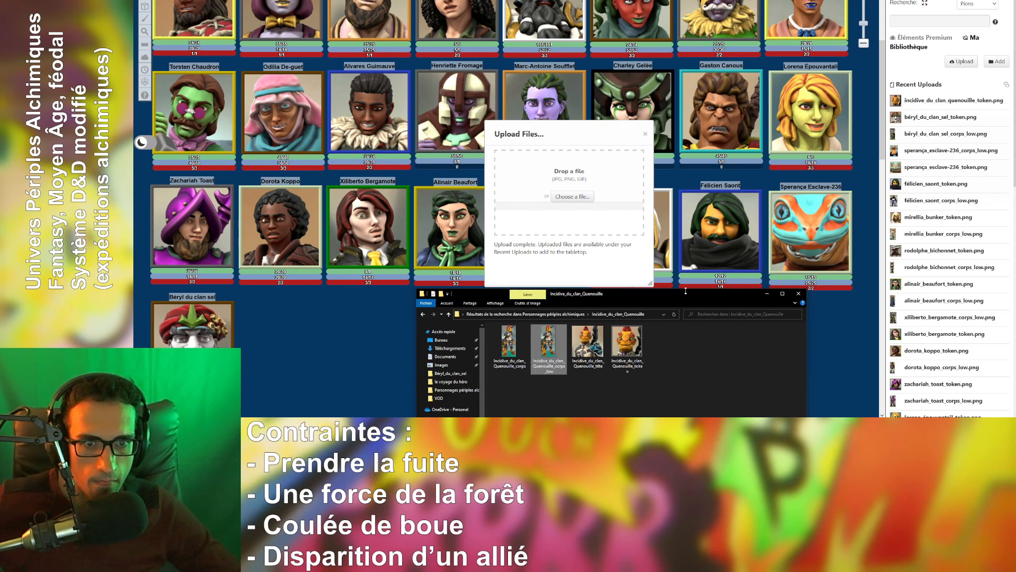
left_click_drag(685, 290, 618, 117)
left_click(702, 123)
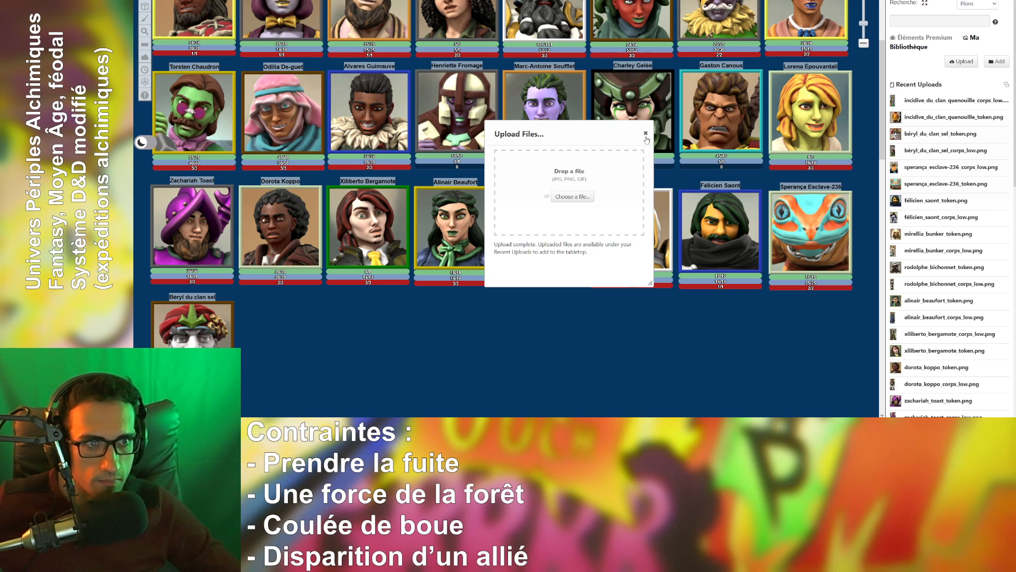
left_click(645, 133)
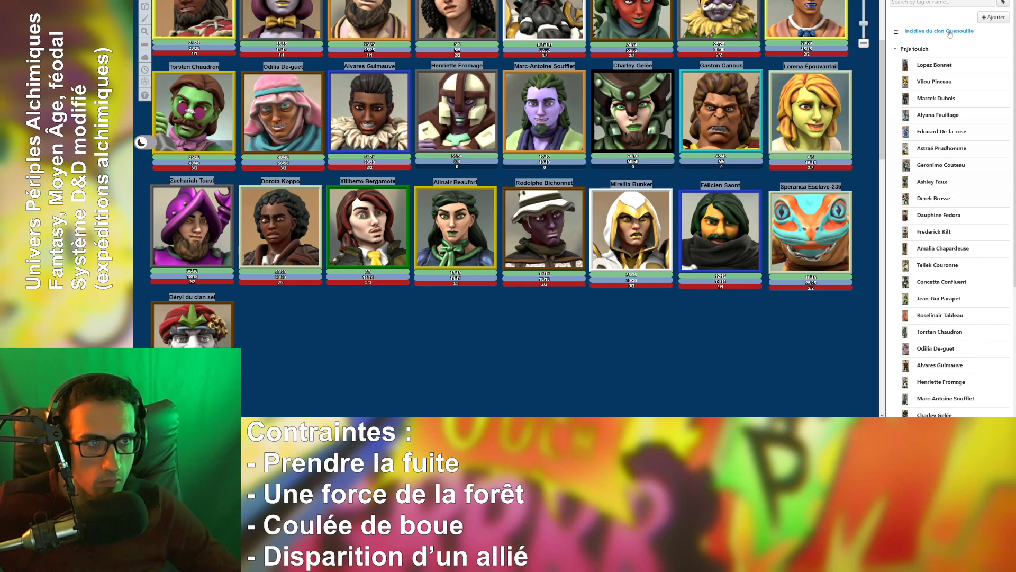
- Set the uploaded corps_low picture as the avatar of Incidive du clan Quenouille, save the changes and close the character sheet
left_click(939, 30)
left_click(721, 2)
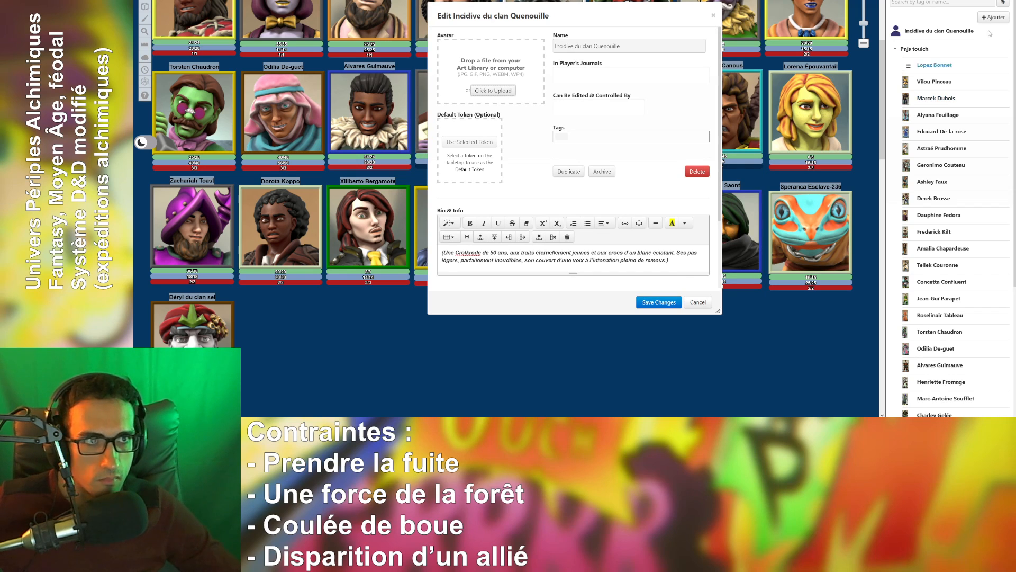
left_click(912, 1)
left_click_drag(919, 108, 497, 90)
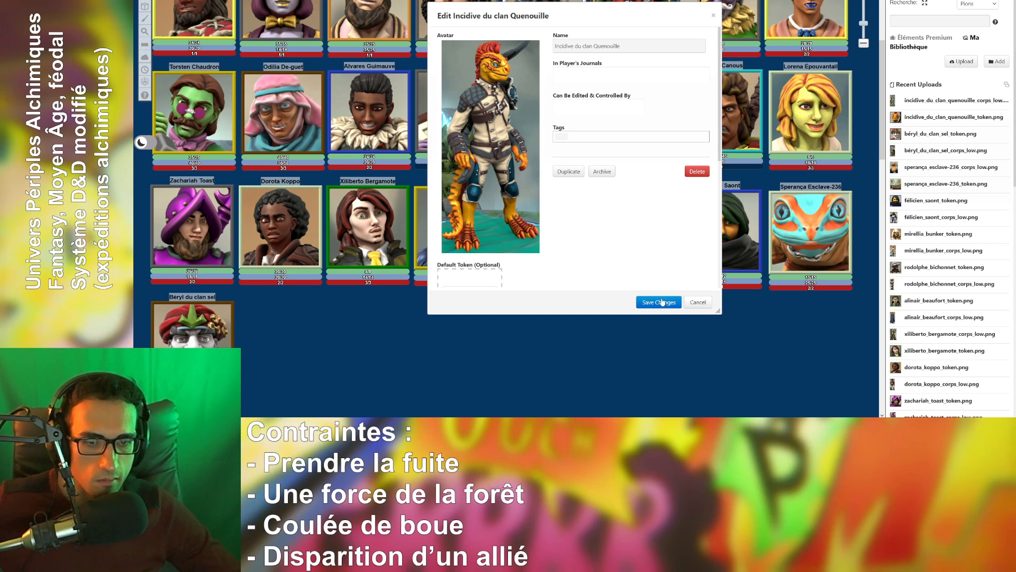
left_click(659, 303)
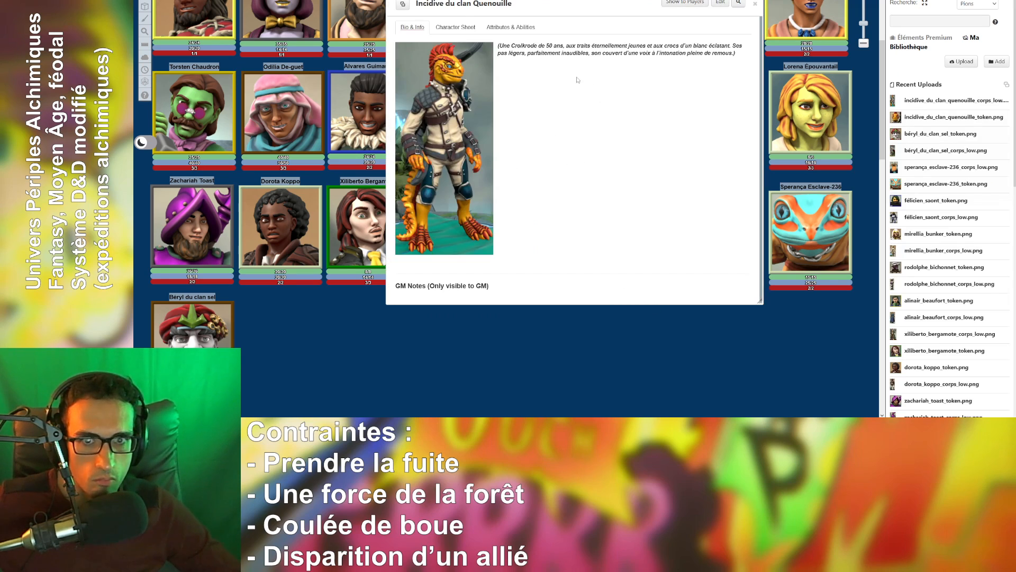
left_click_drag(571, 5, 601, 60)
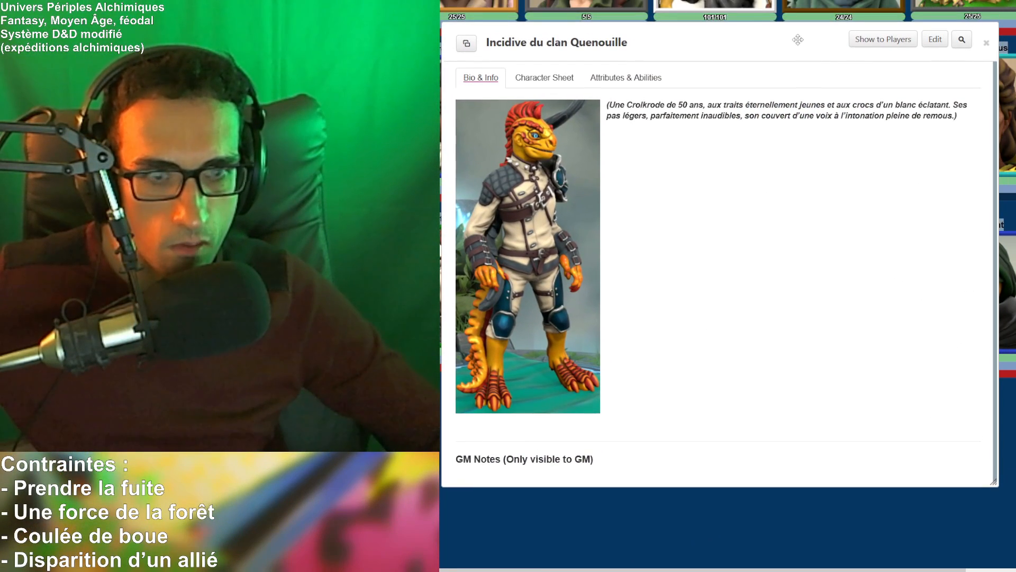
left_click_drag(734, 61, 757, 66)
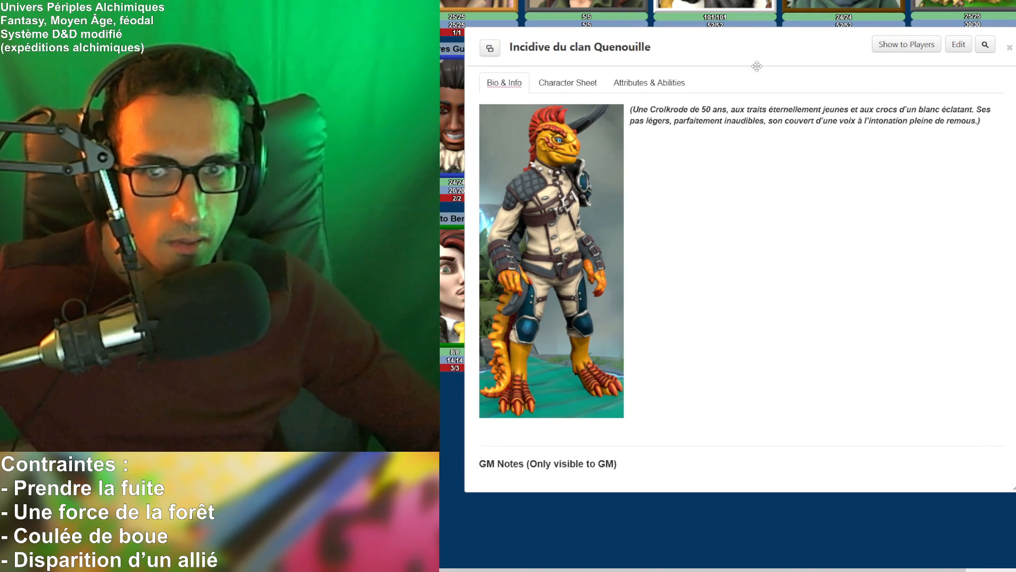
left_click(1010, 47)
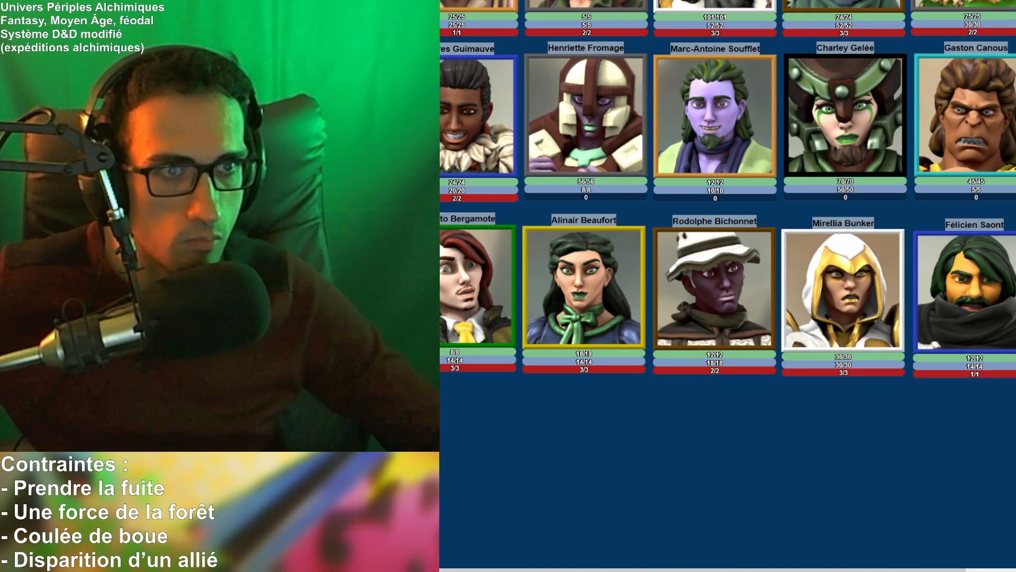
- Place the uploaded Incidive du clan Quenouille token picture on the tabletop, just to the right of the Béryl du clan sel token
left_click_drag(1014, 212, 415, 401)
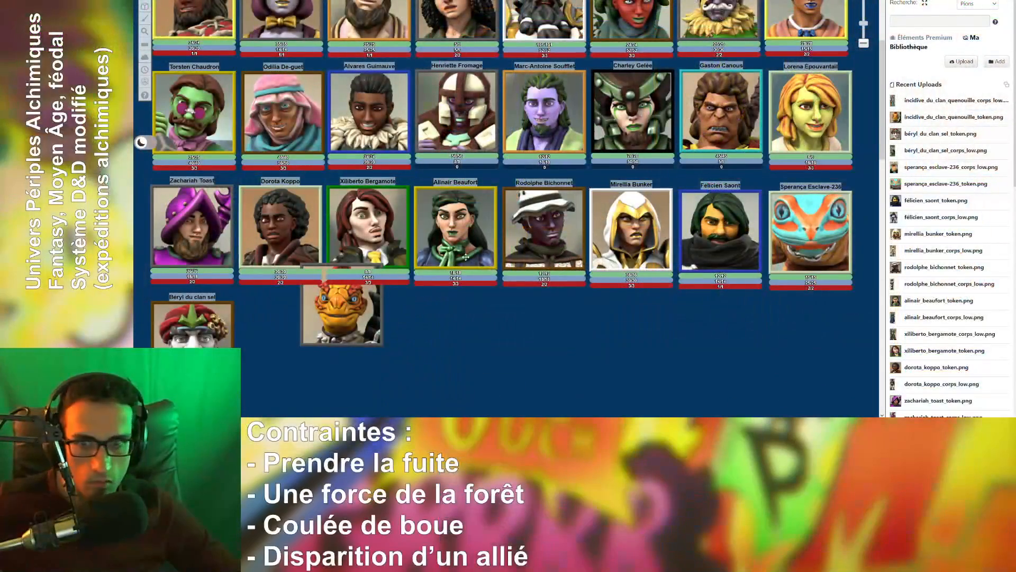
scroll(465, 251, "down", 3)
left_click(336, 189)
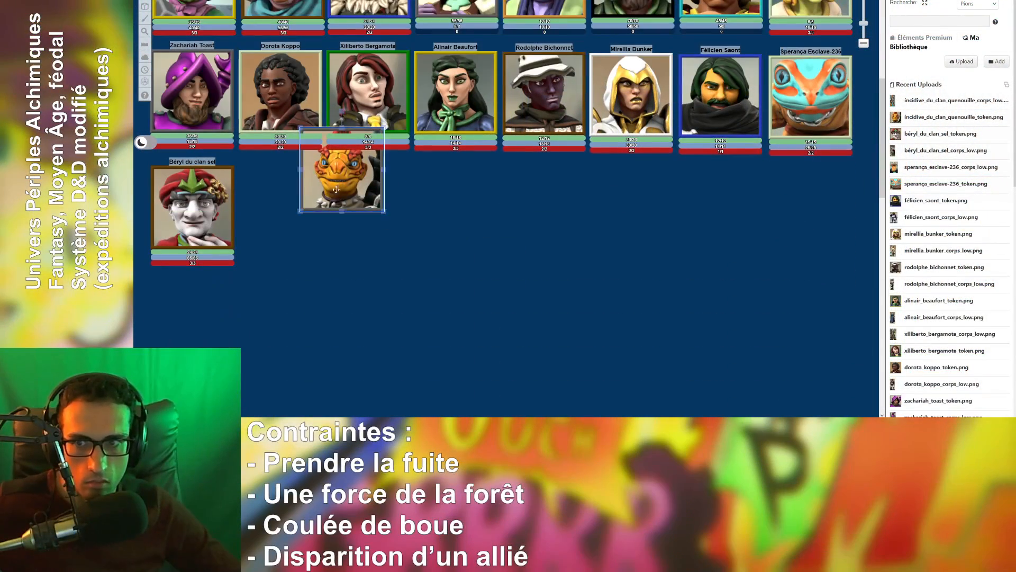
left_click_drag(336, 190, 280, 225)
- Make the new token represent the character Incidive du clan Quenouille and turn on its nameplate (Écusson)
double_click(279, 210)
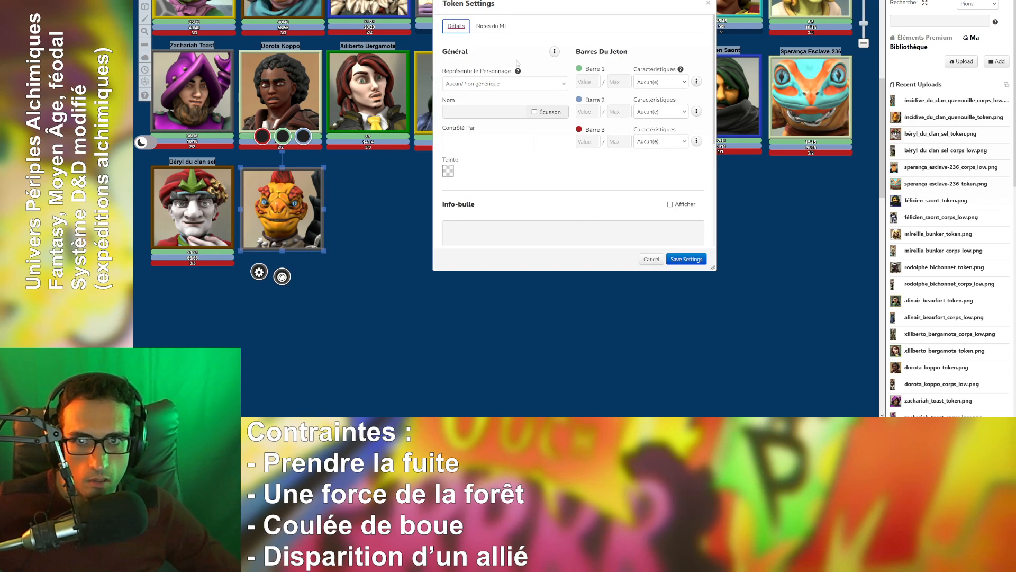
left_click(498, 87)
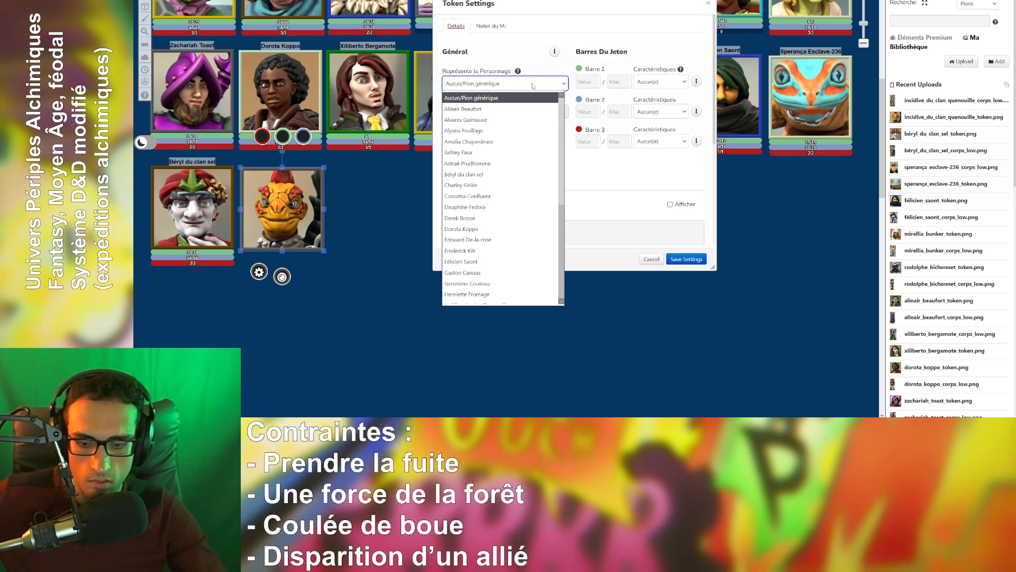
key("i")
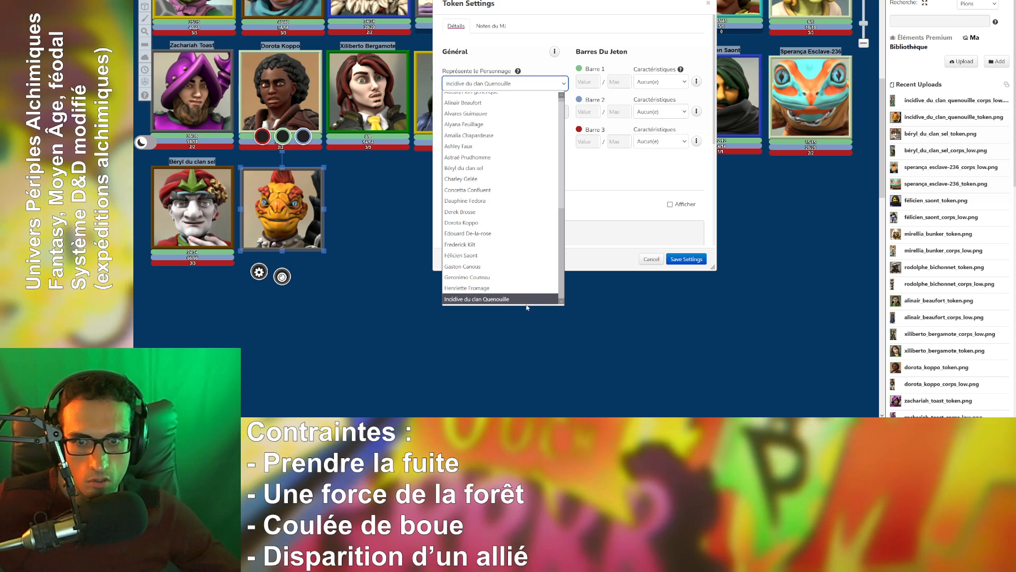
left_click(492, 300)
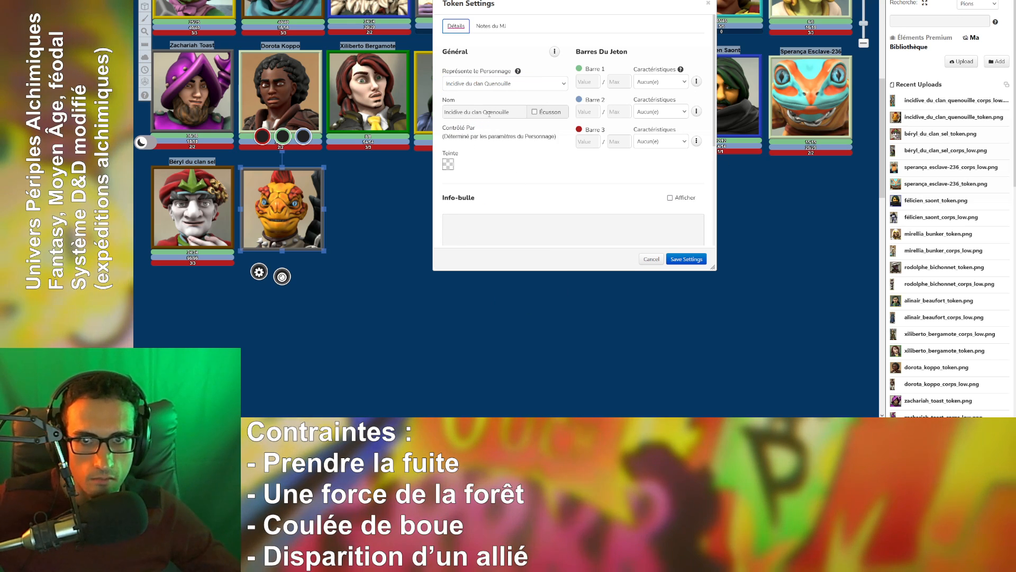
left_click(534, 112)
- Position the token's bars below its picture and link bar 1 to the hp attribute
scroll(538, 183, "down", 3)
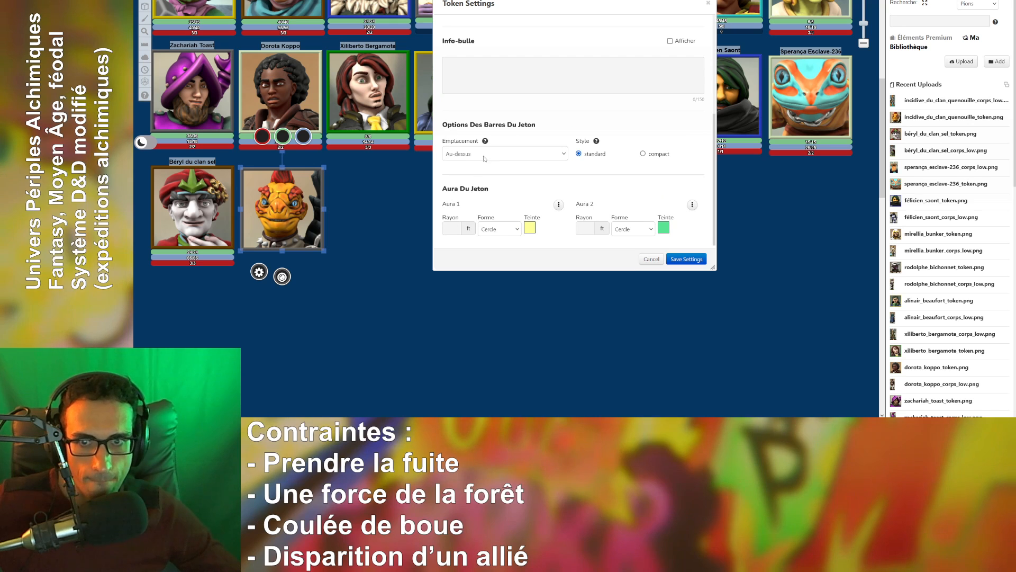
left_click(505, 155)
left_click(476, 201)
scroll(579, 185, "up", 3)
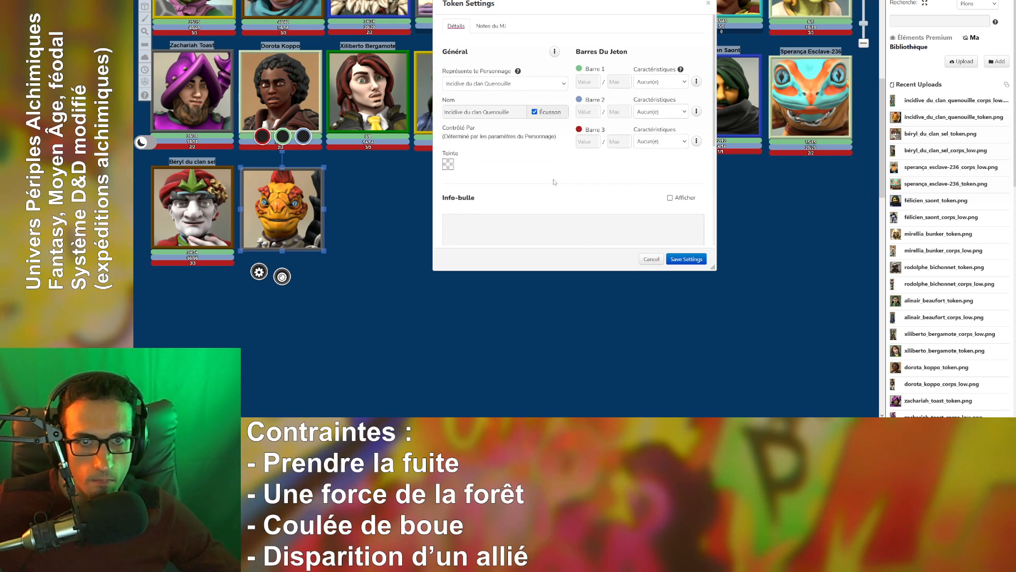
left_click(656, 82)
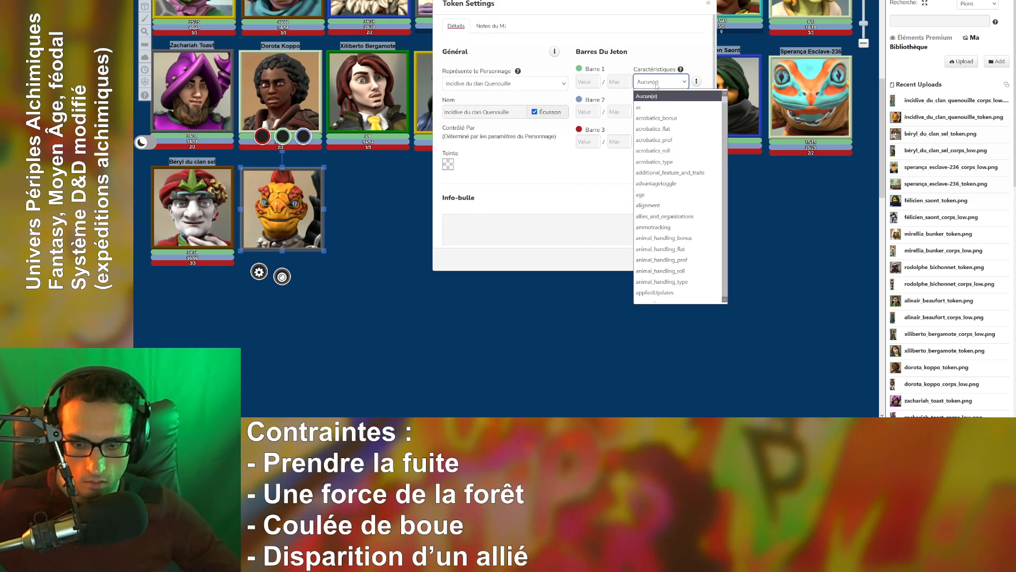
key("h")
key("Return")
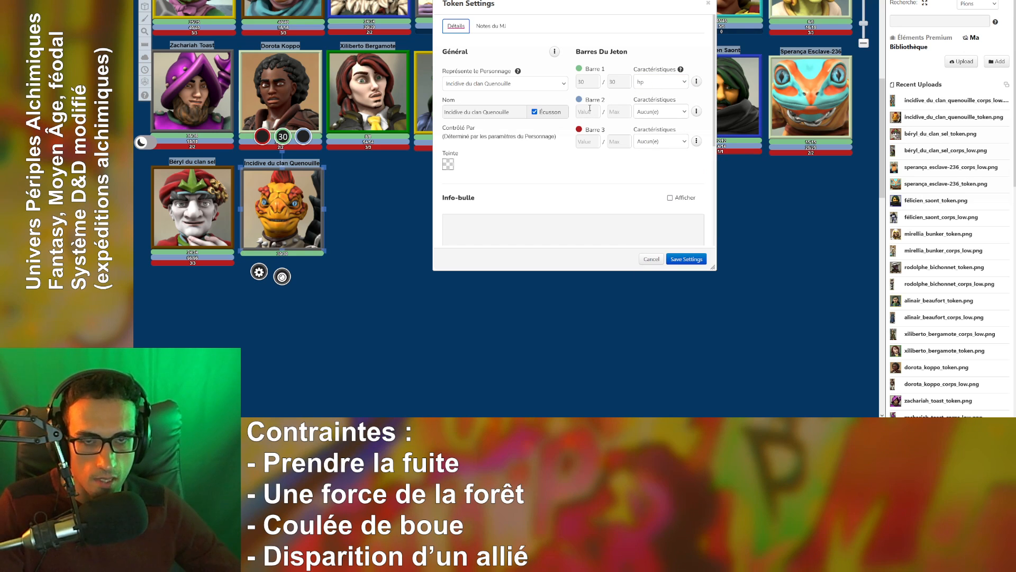
- Check the character's PE score in the Google Docs sheet and set the token's bar 2 to 25 / 25
key("alt+Tab")
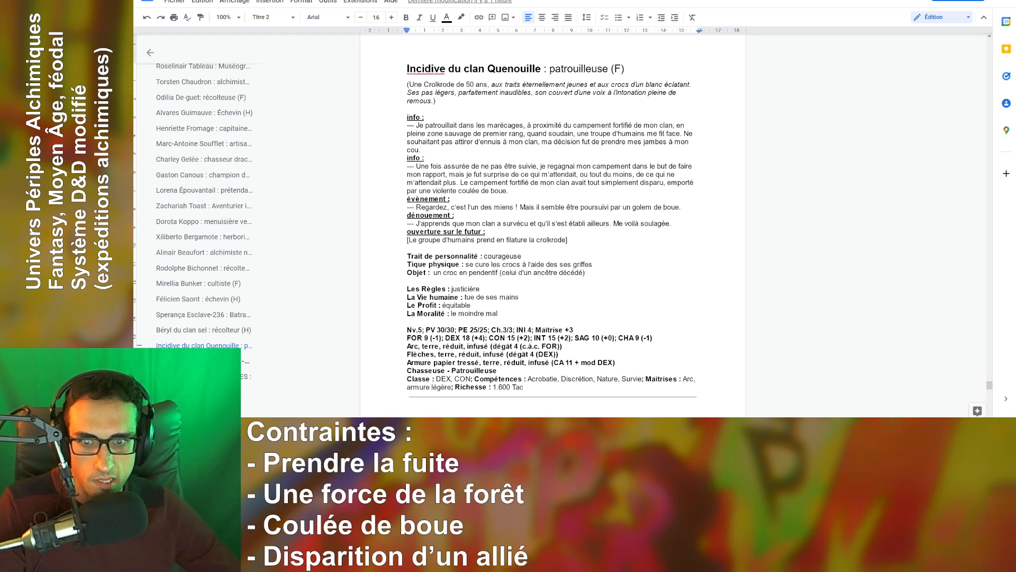
key("alt+Tab")
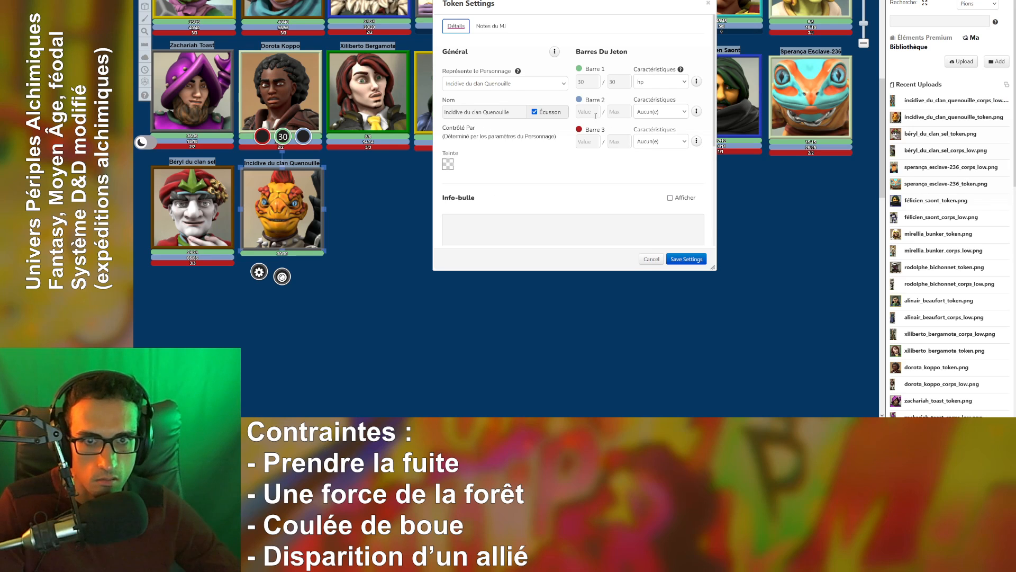
left_click(596, 115)
type("25")
key("Tab")
type("25")
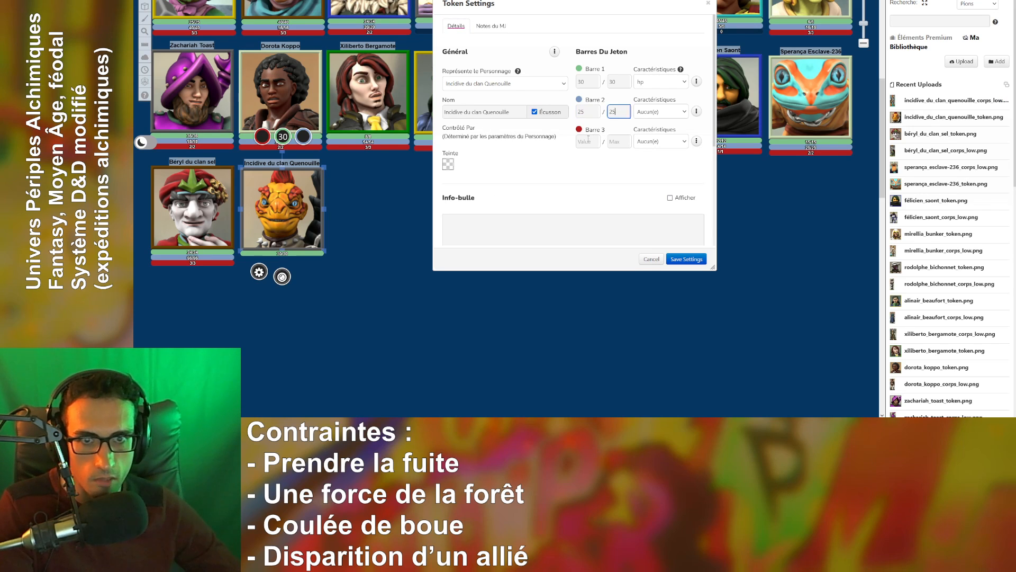
- Set the token's bar 3 to 3 / 3, save the token settings and deselect the token
left_click(588, 141)
type("3")
key("Tab")
type("3")
left_click(602, 175)
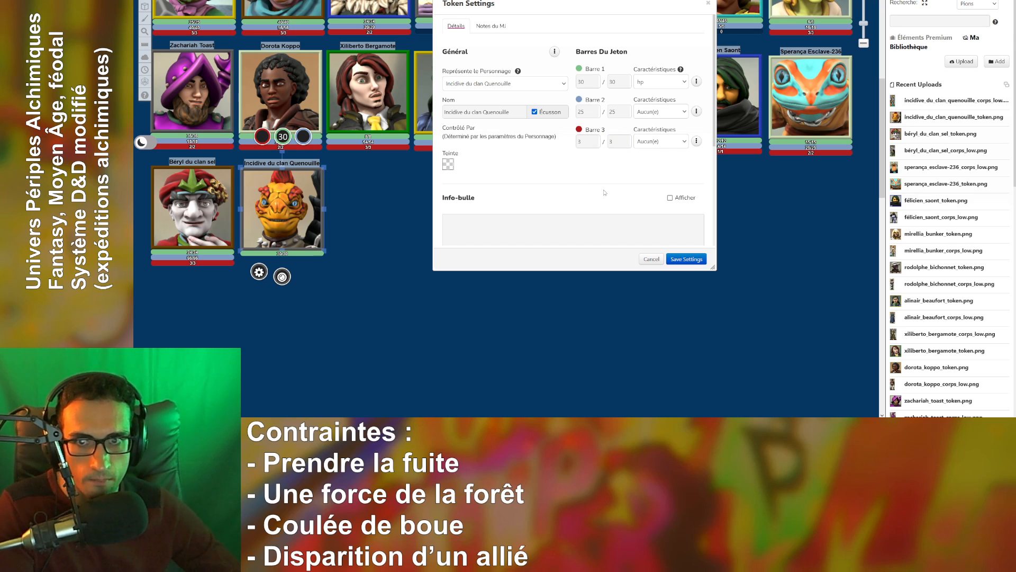
left_click(688, 258)
left_click(363, 243)
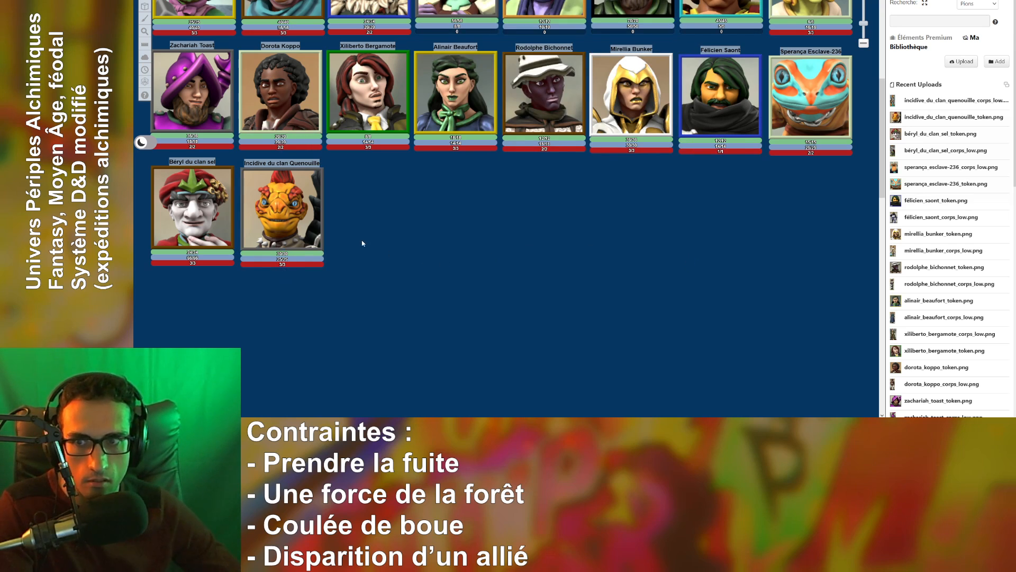
- Move the Incidive du clan Quenouille journal entry into the non-player character folder, directly after Béryl du clan sel
scroll(422, 232, "up", 2)
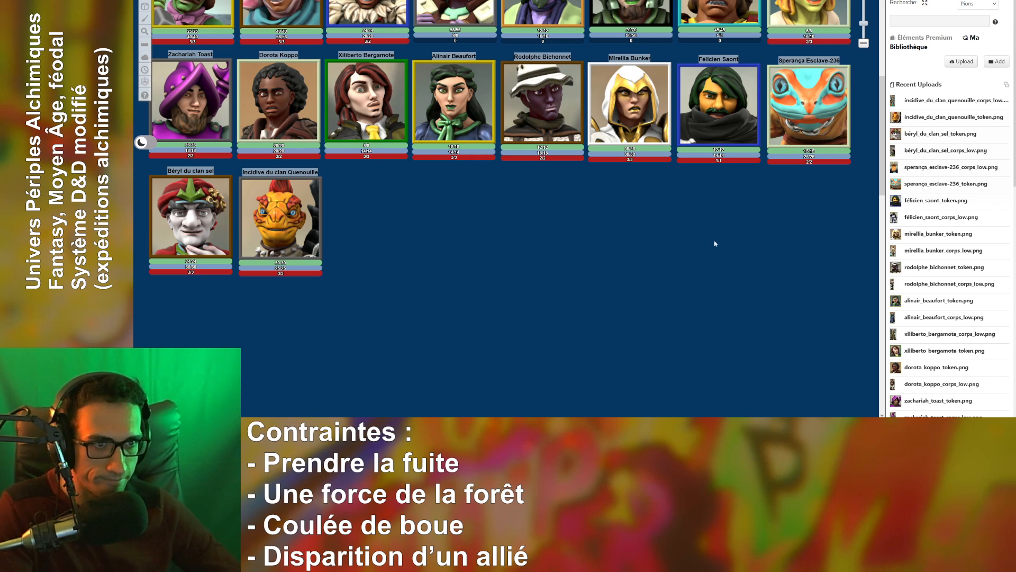
left_click(930, 1)
left_click_drag(912, 26, 933, 411)
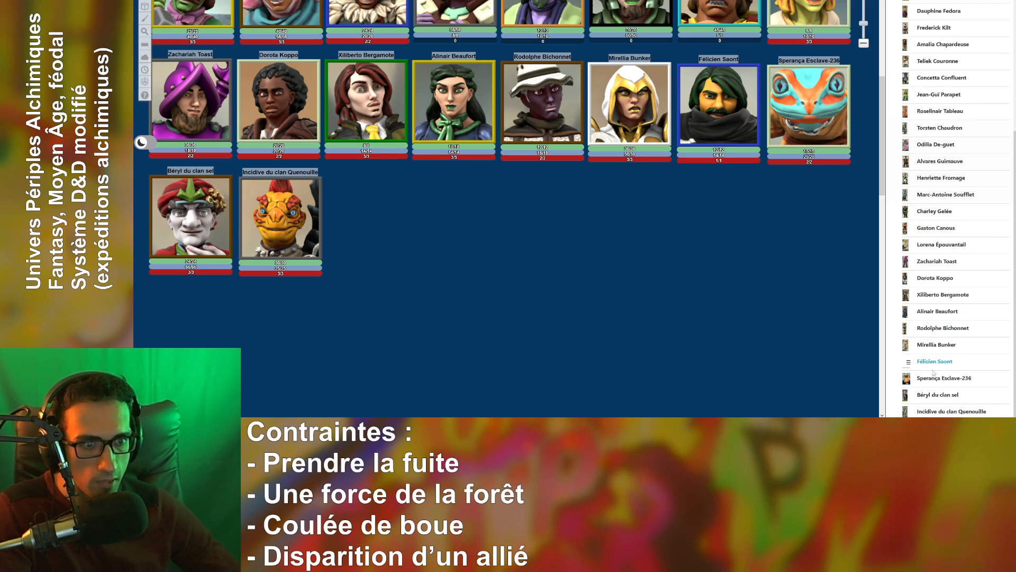
scroll(460, 296, "up", 1)
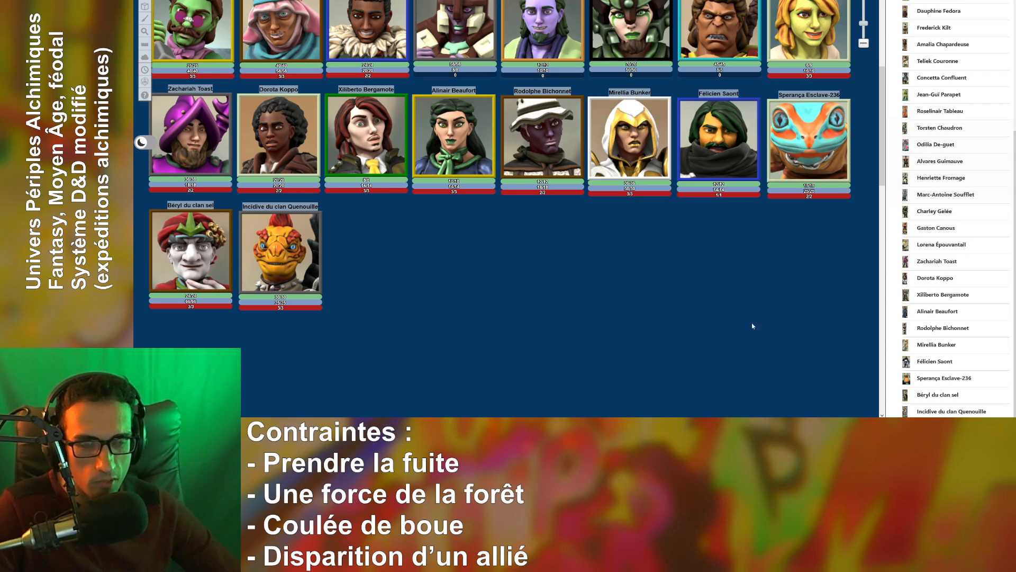
- Inspect the Sperança Esclave-236 and Incidive du clan Quenouille tokens and look over the character portrait rows on the tabletop page
left_click(818, 147)
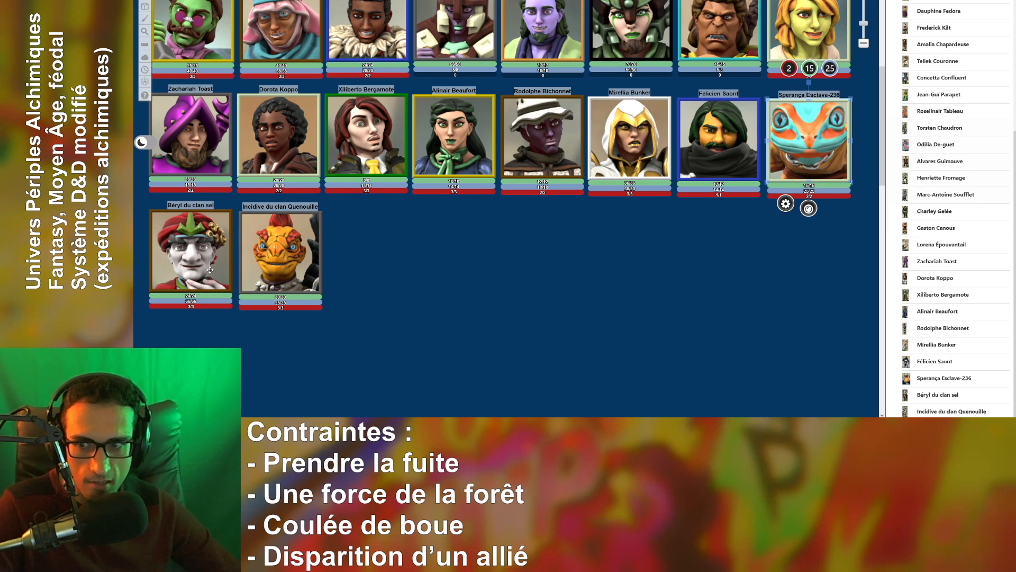
left_click(210, 270)
left_click(288, 257)
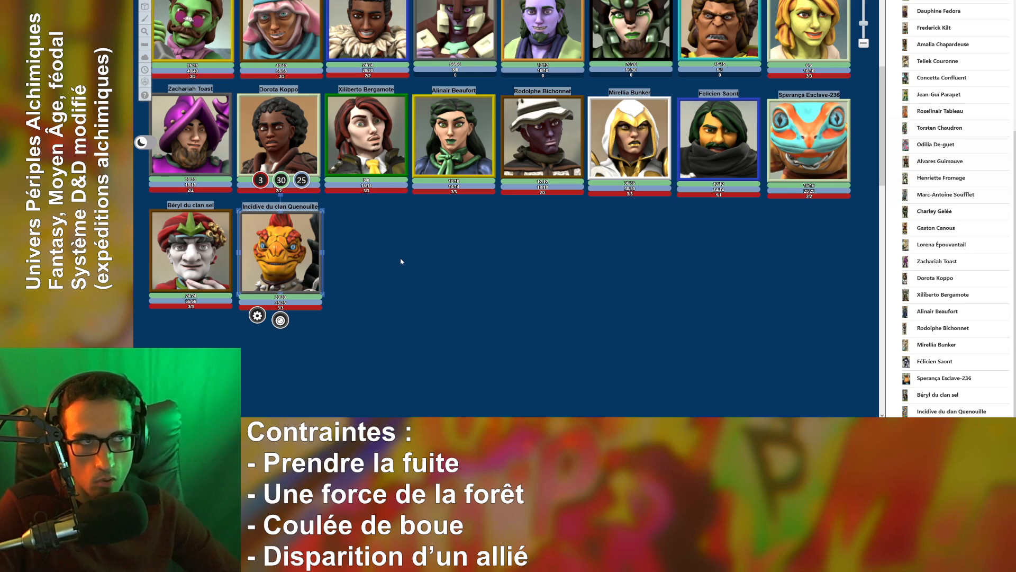
left_click(378, 259)
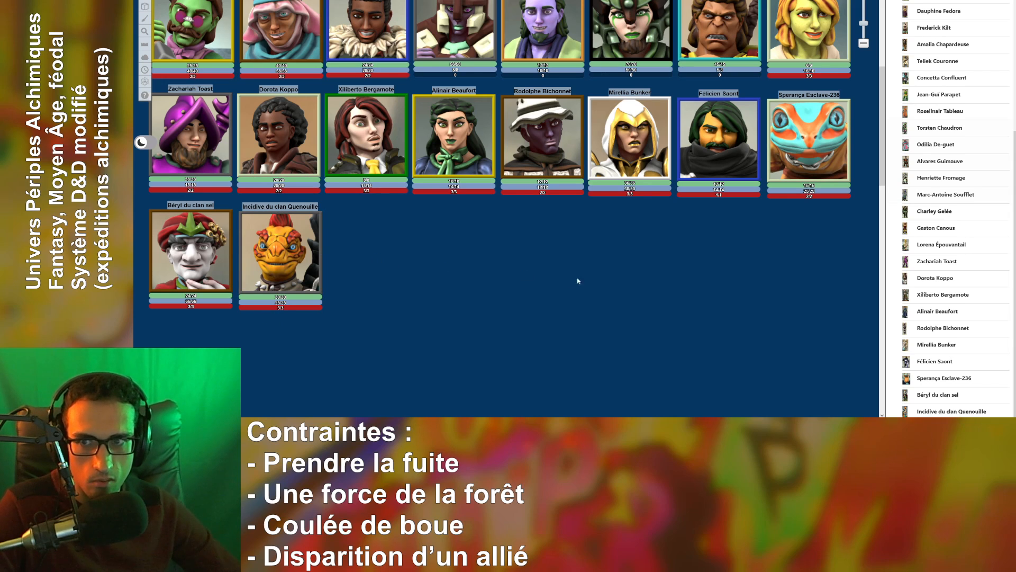
scroll(751, 325, "up", 1)
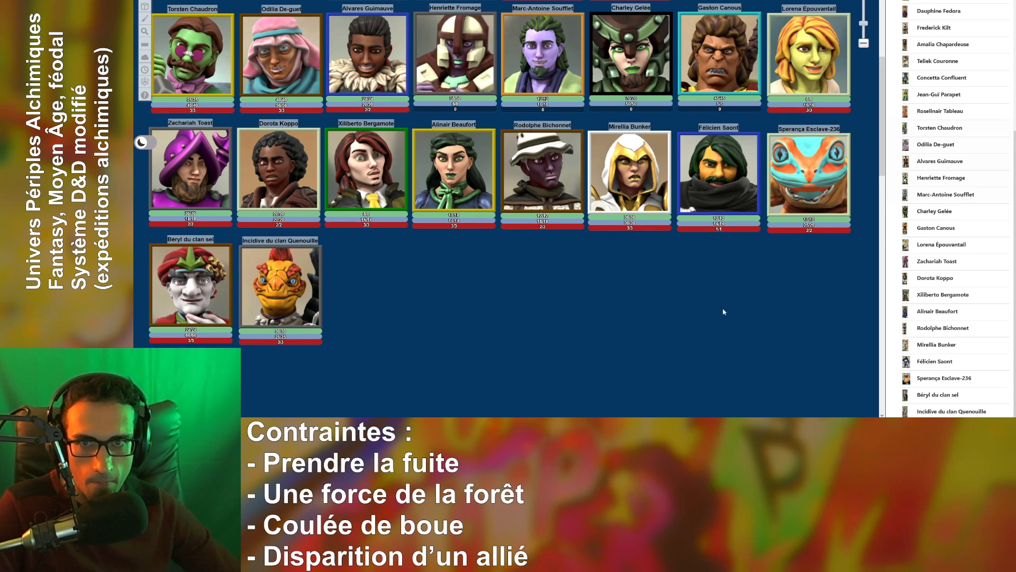
scroll(723, 312, "up", 7)
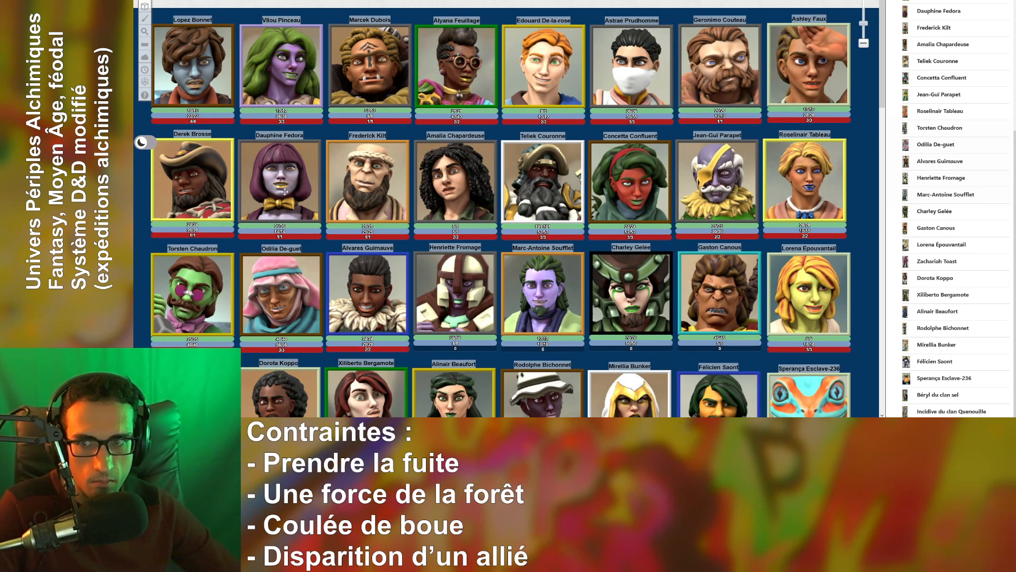
scroll(707, 366, "down", 1)
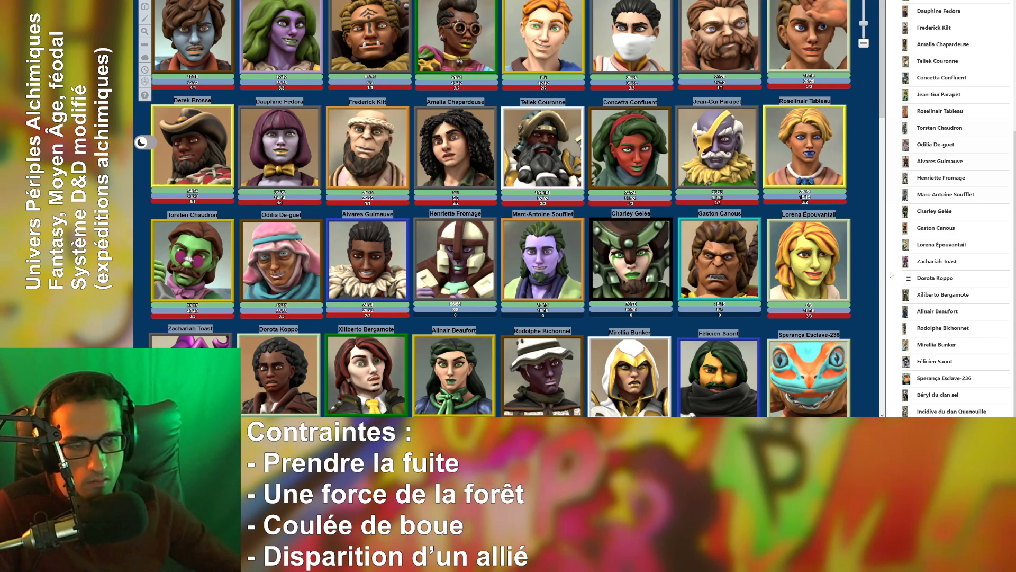
scroll(864, 270, "down", 5)
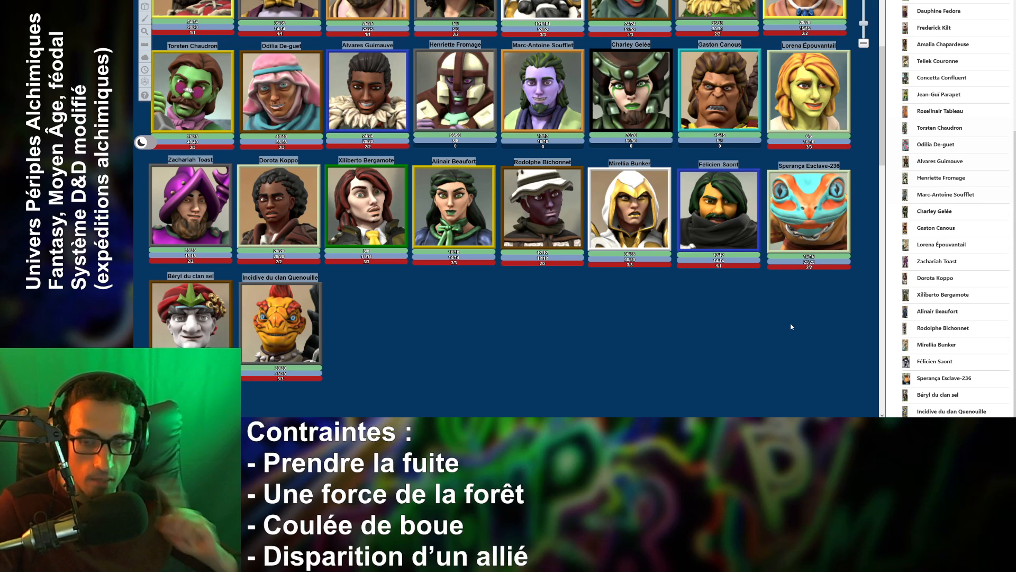
- Switch to the Google Docs rules and review the grey races from Orc, Vampire and Ogre to Dragon and Démonion
key("ctrl+Tab")
key("ctrl+Tab")
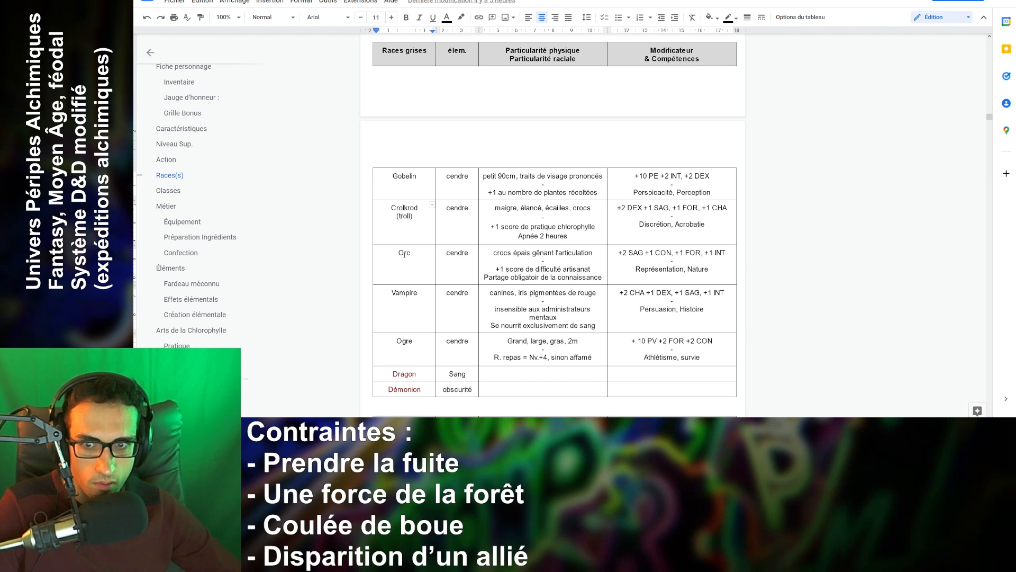
double_click(404, 253)
double_click(412, 293)
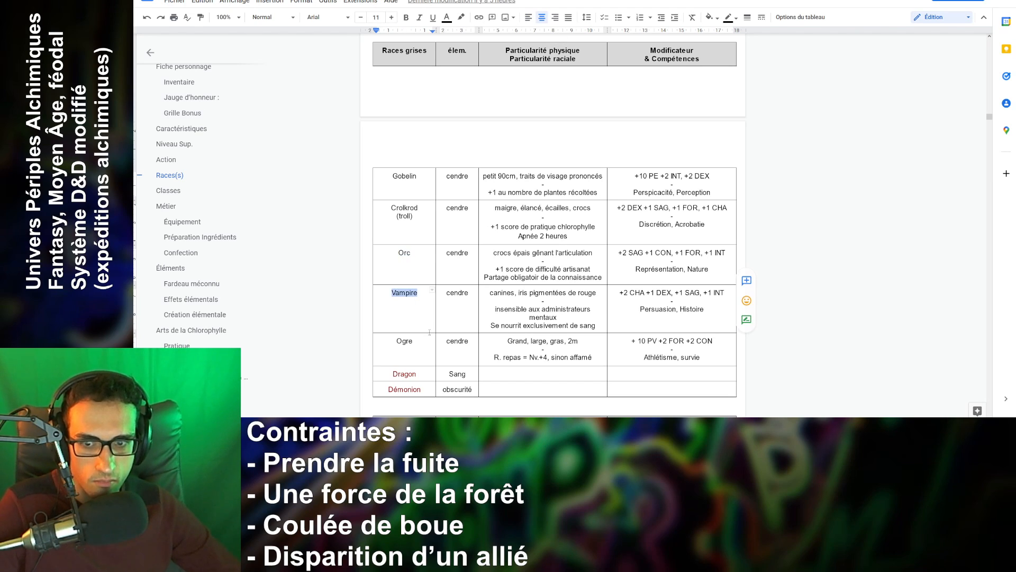
double_click(404, 342)
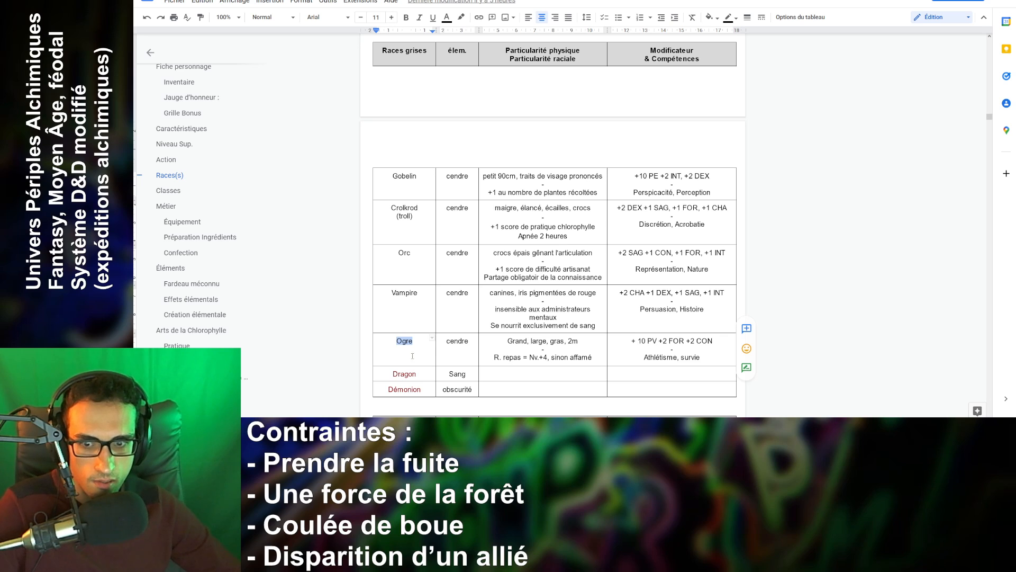
scroll(412, 356, "down", 3)
double_click(406, 190)
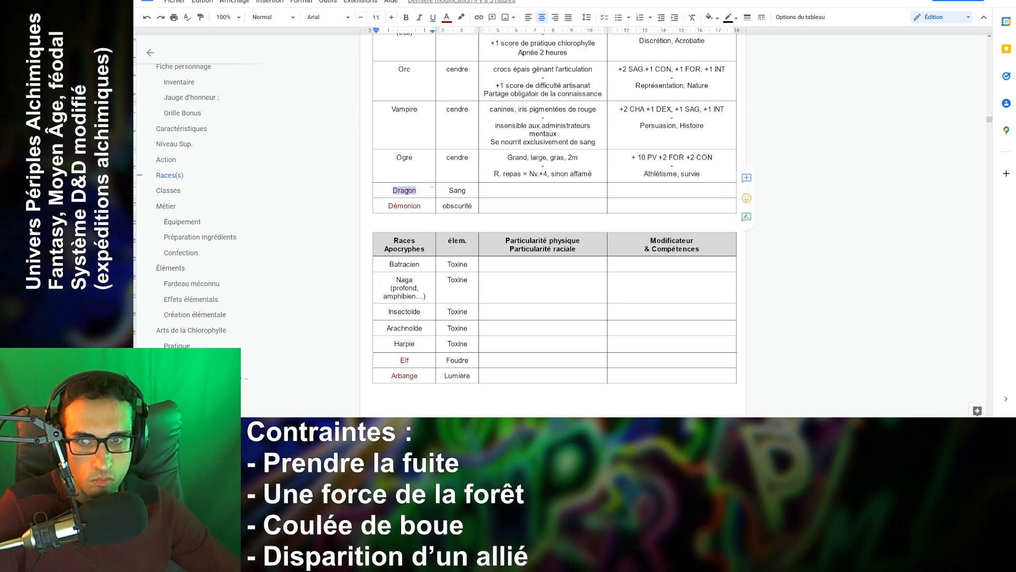
double_click(405, 206)
- Review the apocryphal races table from Arbange, Harpie, Arachnoïde and Insectoïde up to Naga, and return to the virtual tabletop
left_click(407, 375)
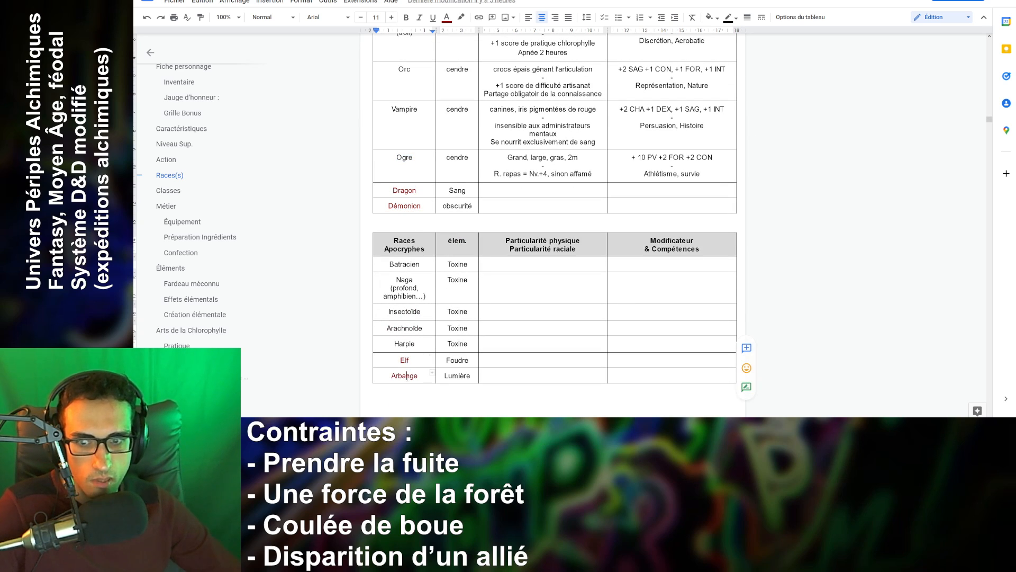
double_click(406, 375)
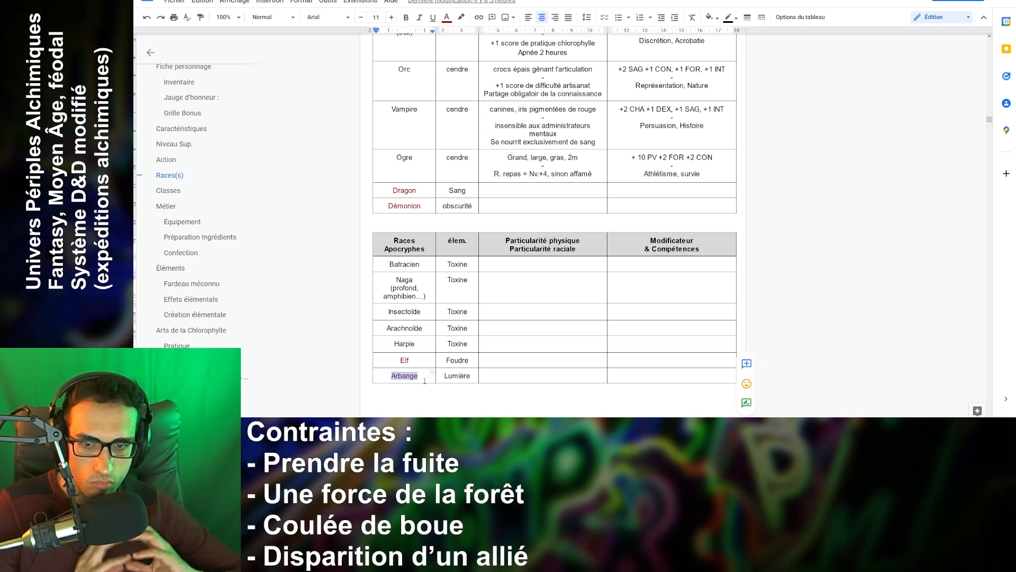
double_click(413, 343)
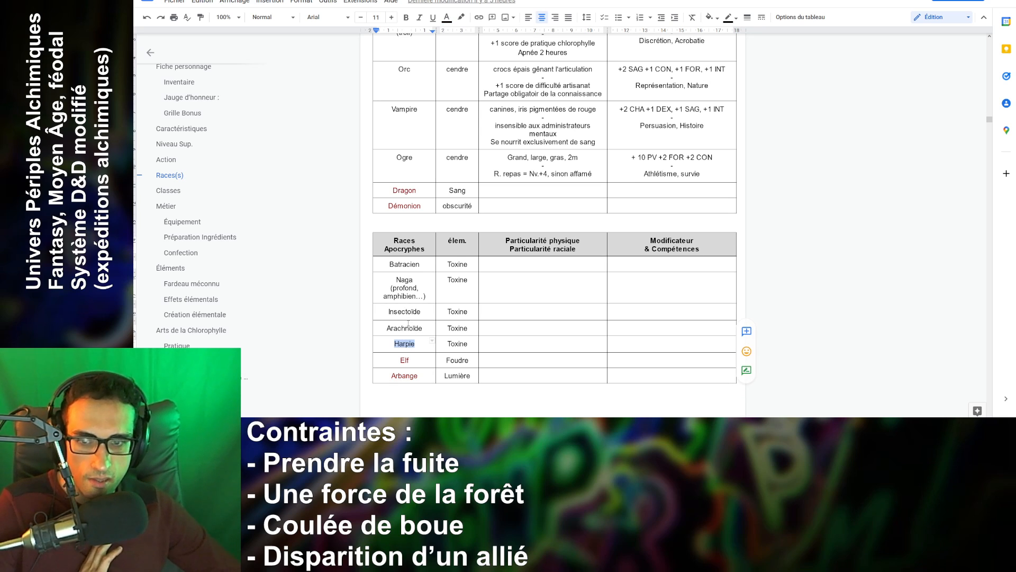
double_click(413, 328)
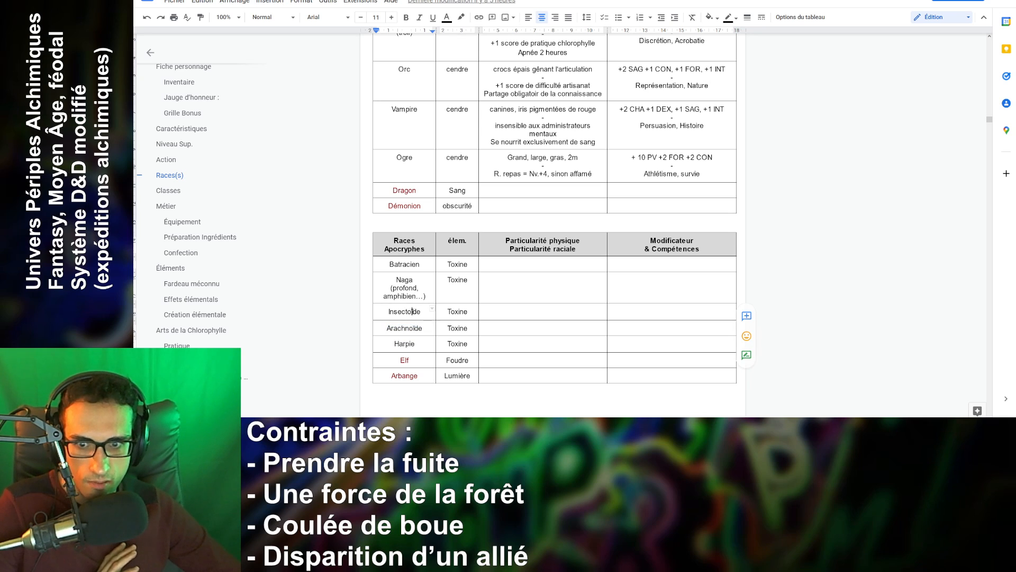
double_click(413, 312)
left_click(406, 281)
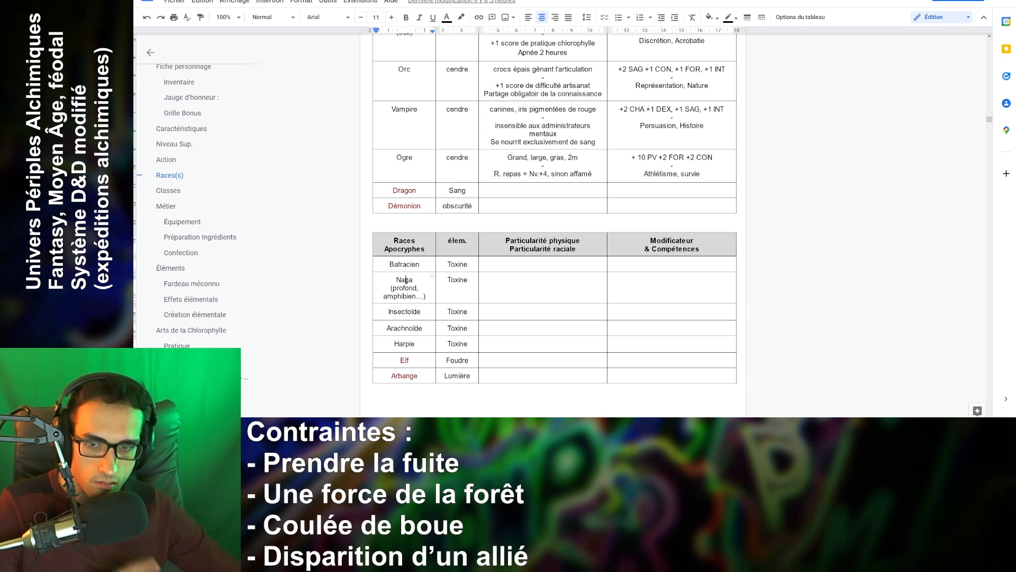
double_click(406, 281)
left_click(424, 283)
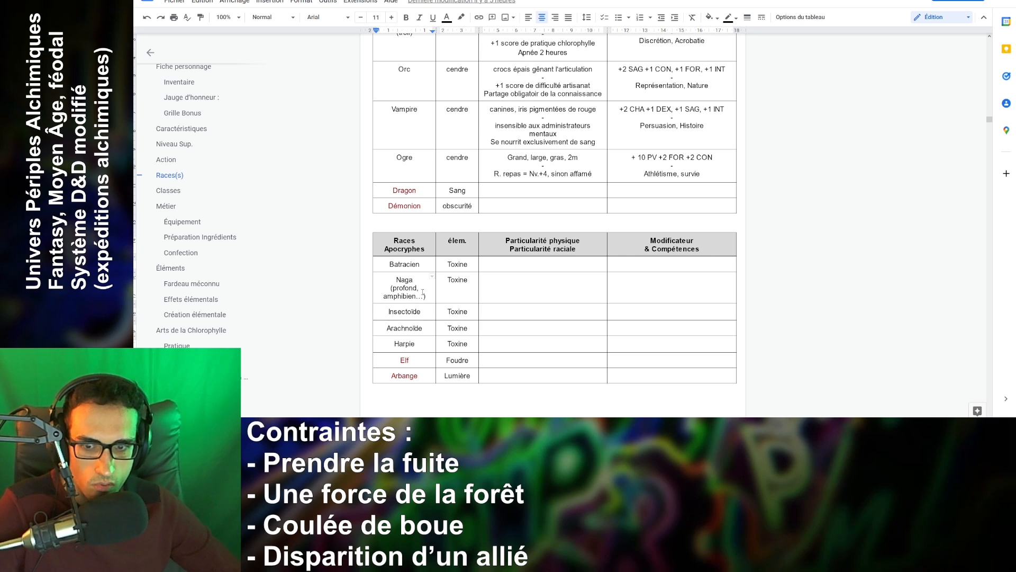
scroll(423, 292, "up", 3)
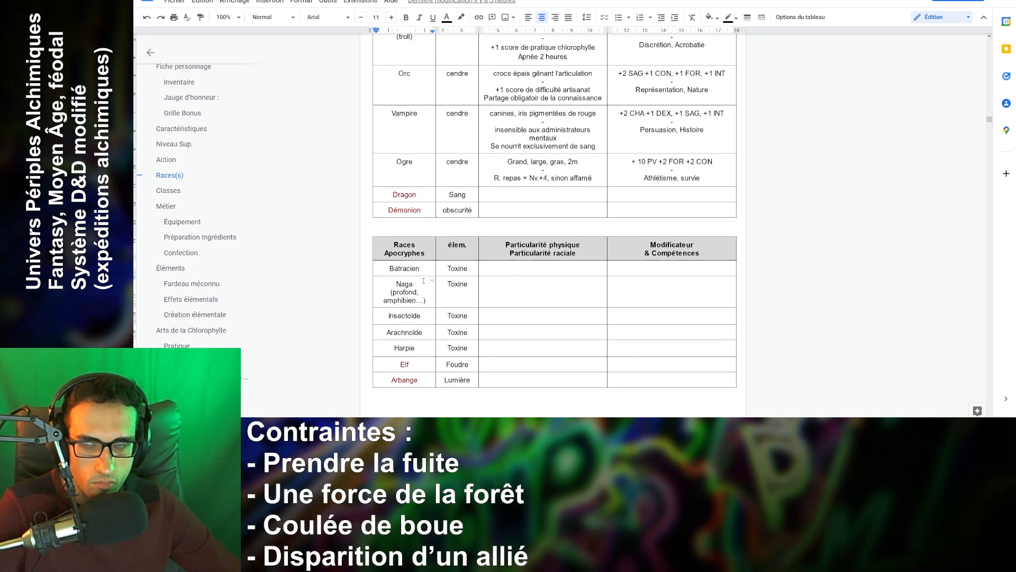
scroll(426, 279, "up", 6)
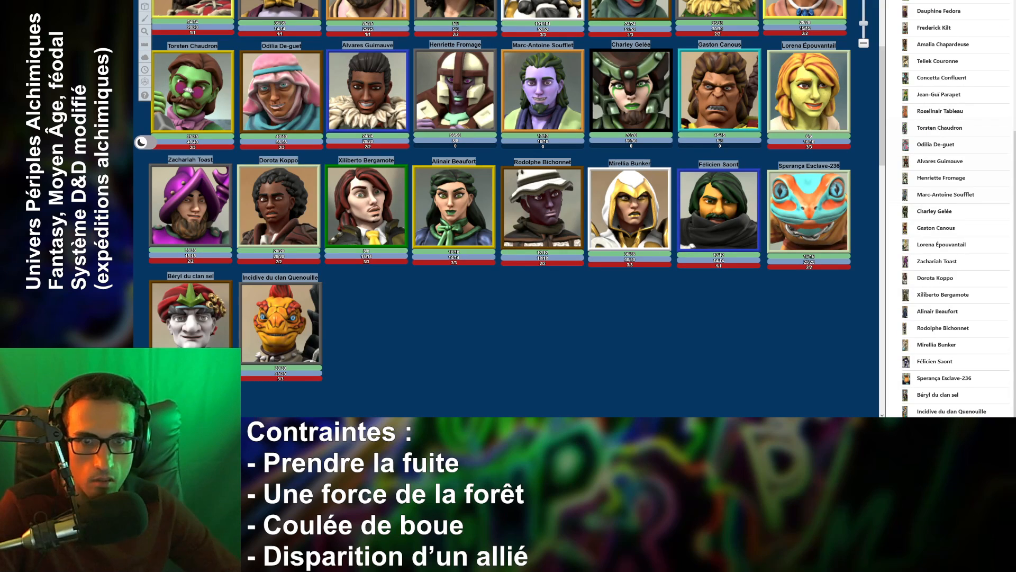
- Look over the rows of character tokens on the tabletop and check Incidive du clan Quenouille's sheet in Google Docs
scroll(648, 273, "up", 2)
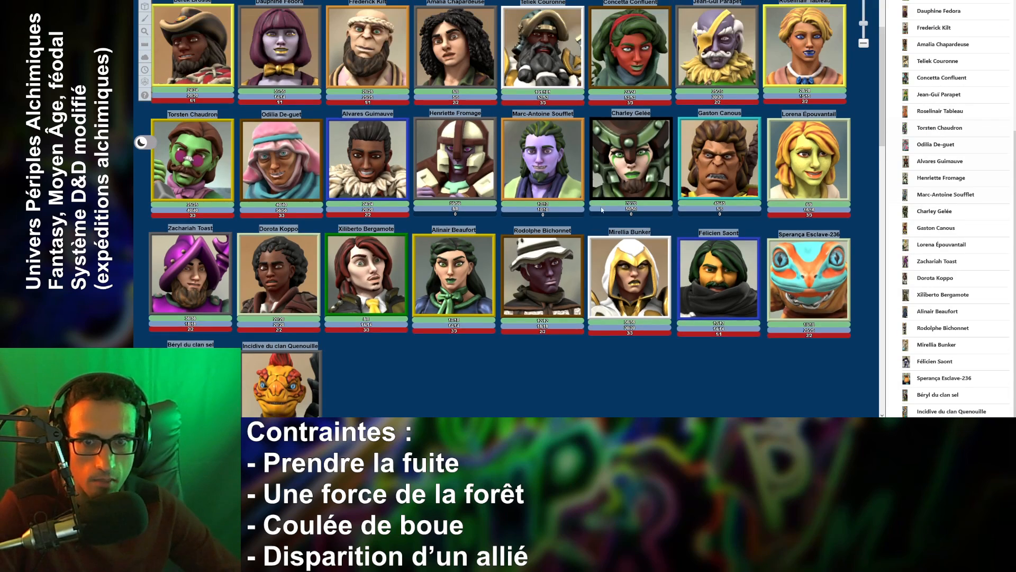
scroll(648, 273, "up", 2)
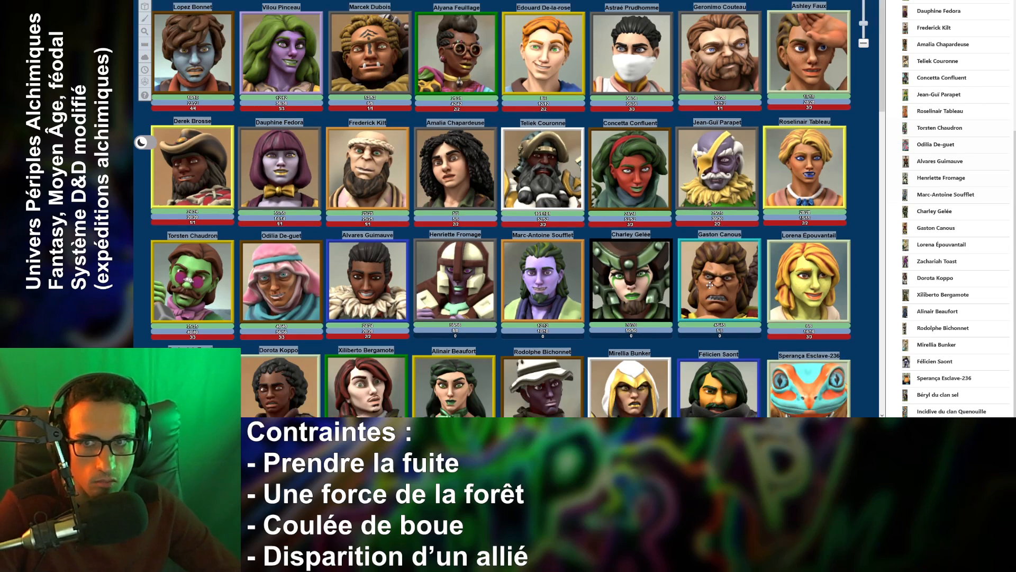
scroll(709, 283, "down", 2)
scroll(710, 284, "down", 1)
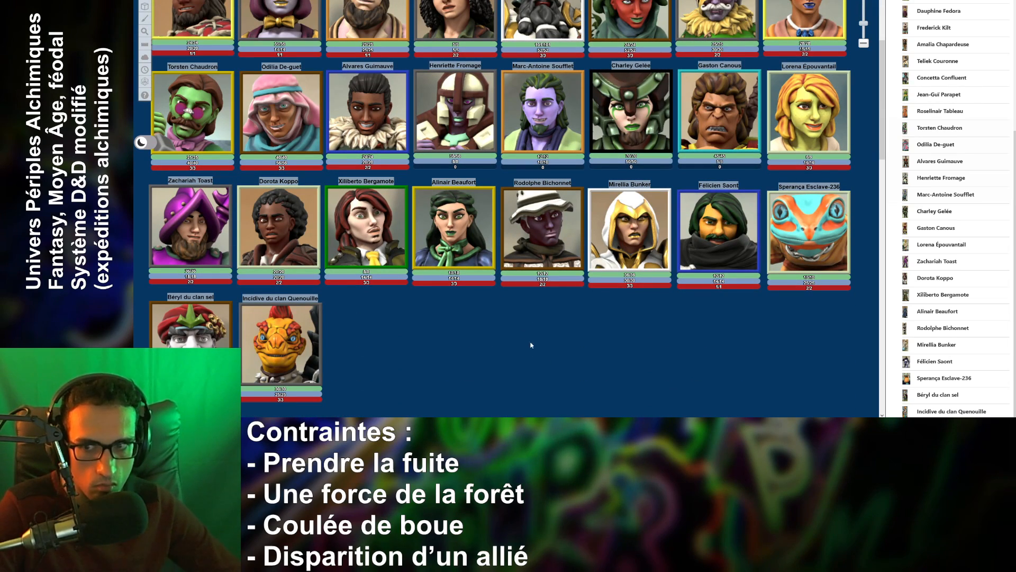
scroll(511, 334, "down", 1)
scroll(506, 334, "up", 3)
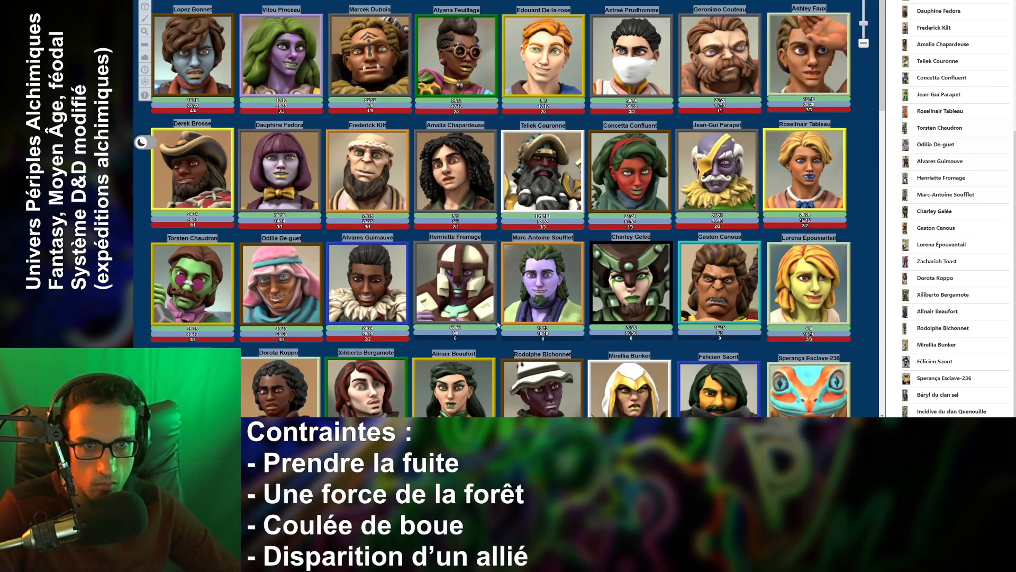
scroll(501, 327, "down", 2)
scroll(498, 323, "down", 2)
scroll(498, 317, "up", 1)
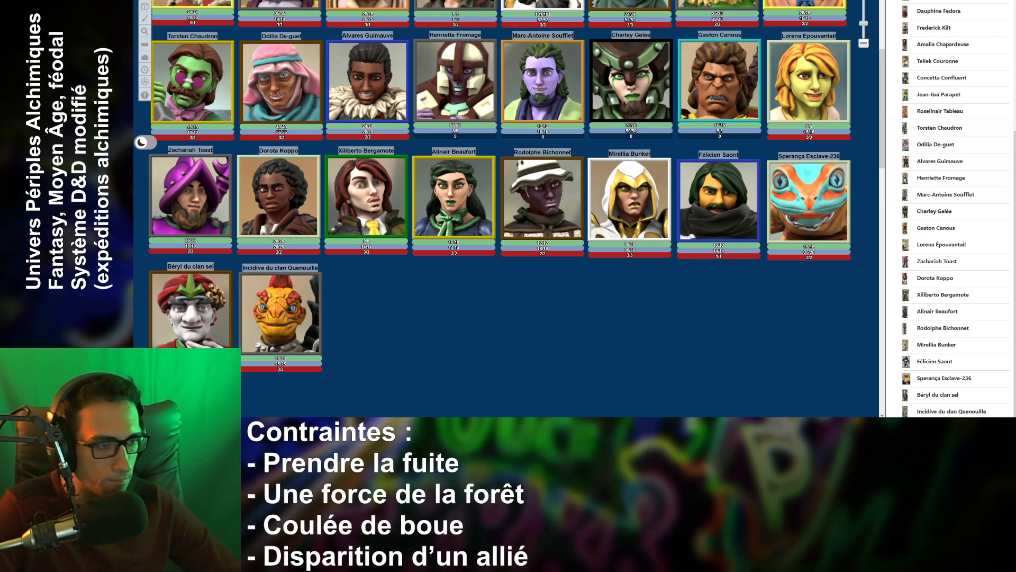
key("ctrl+Tab")
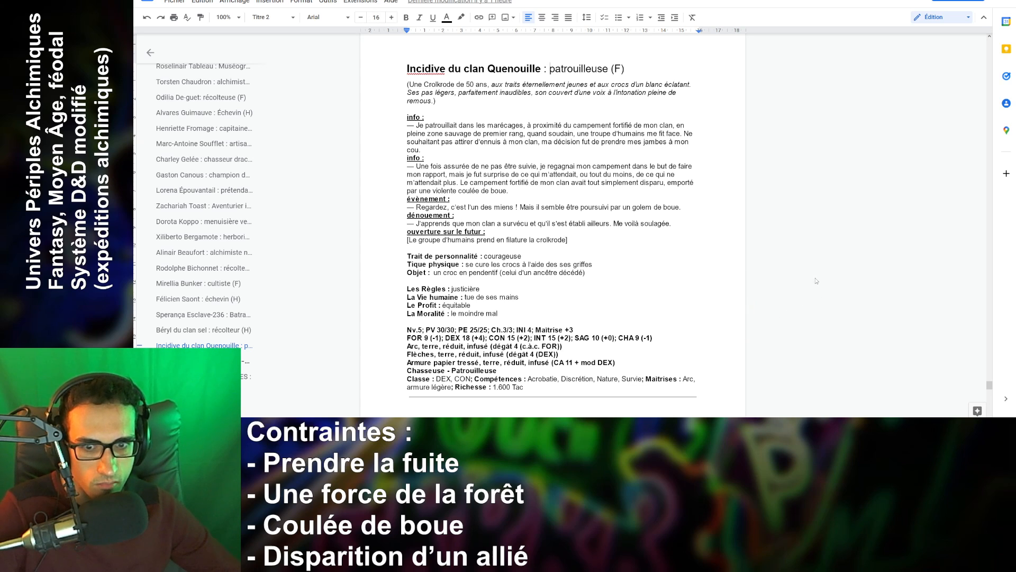
key("alt+Tab")
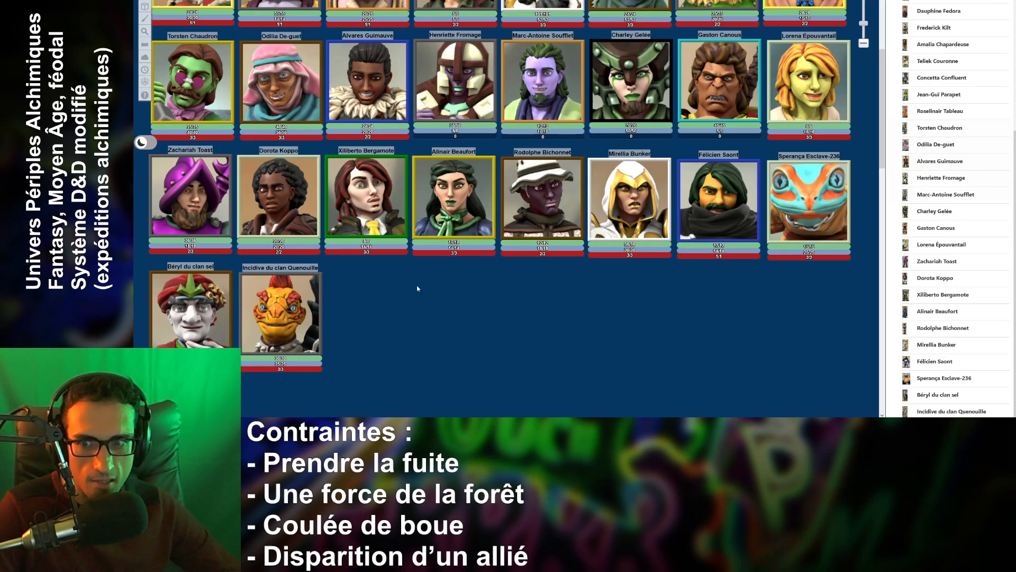
- Move the Incidive du clan Quenouille token into the empty area below Alinair Beaufort and deselect it to show it on its own
left_click(274, 309)
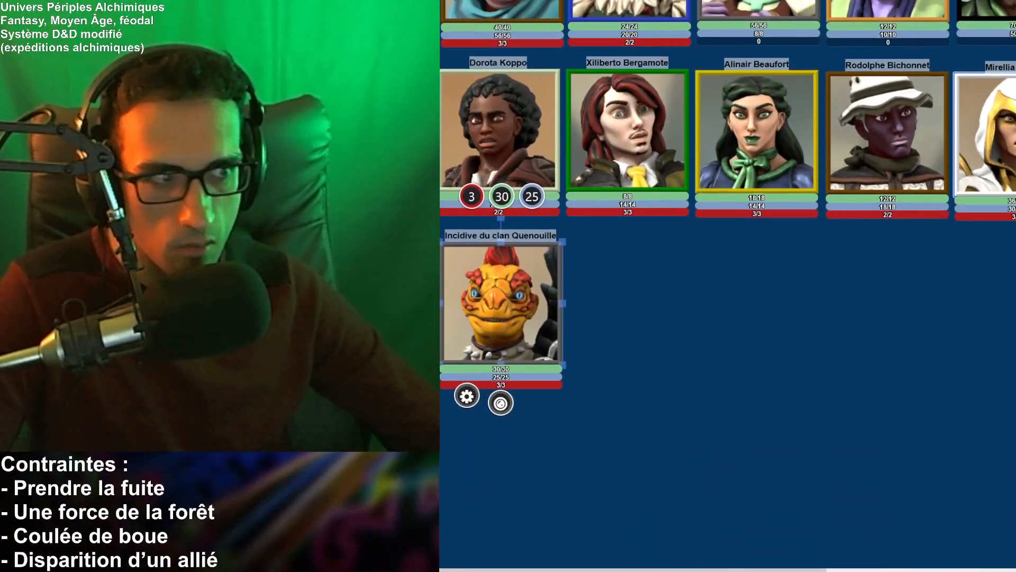
left_click_drag(501, 302, 748, 320)
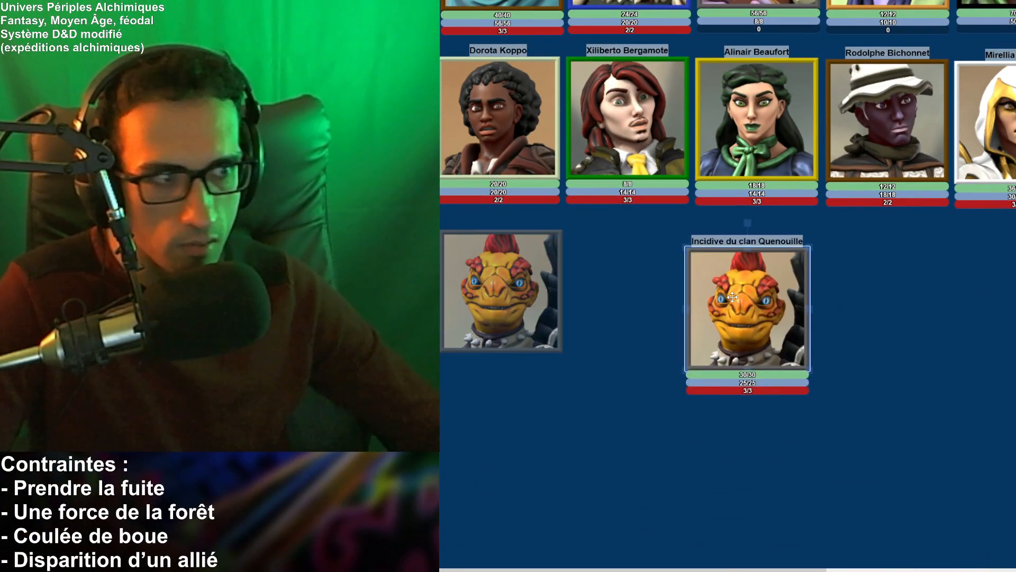
left_click(900, 357)
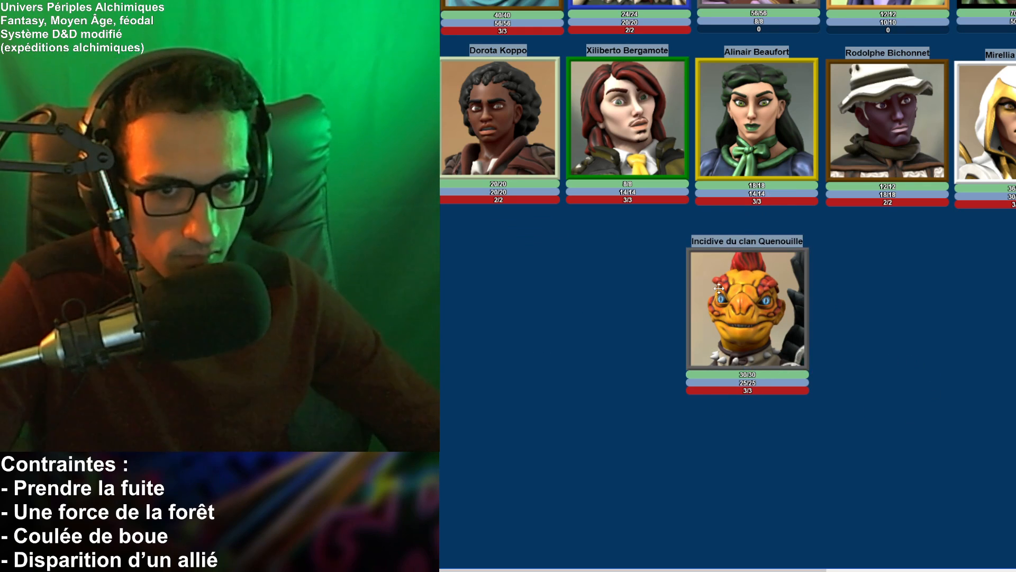
left_click(757, 298)
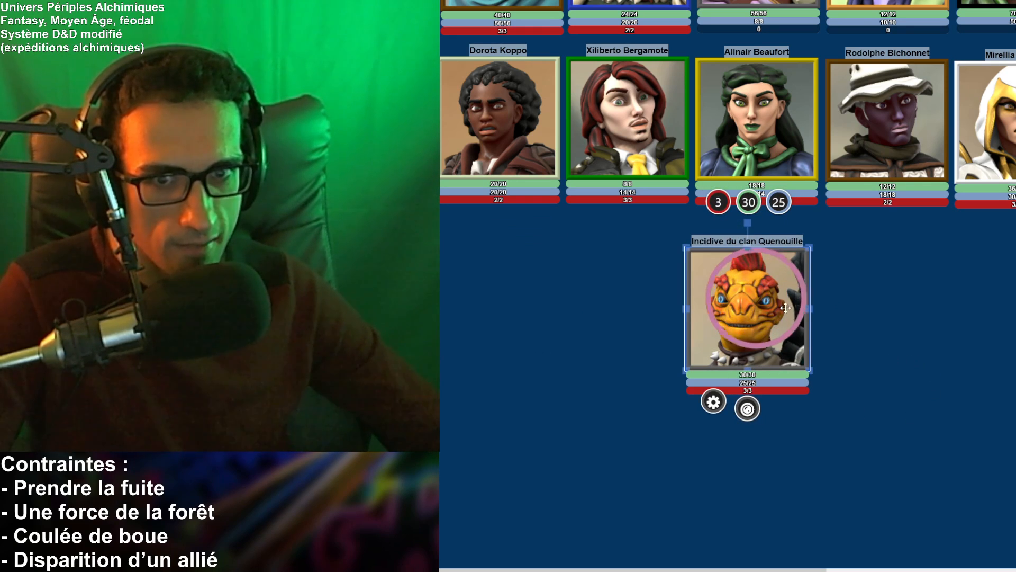
left_click(936, 324)
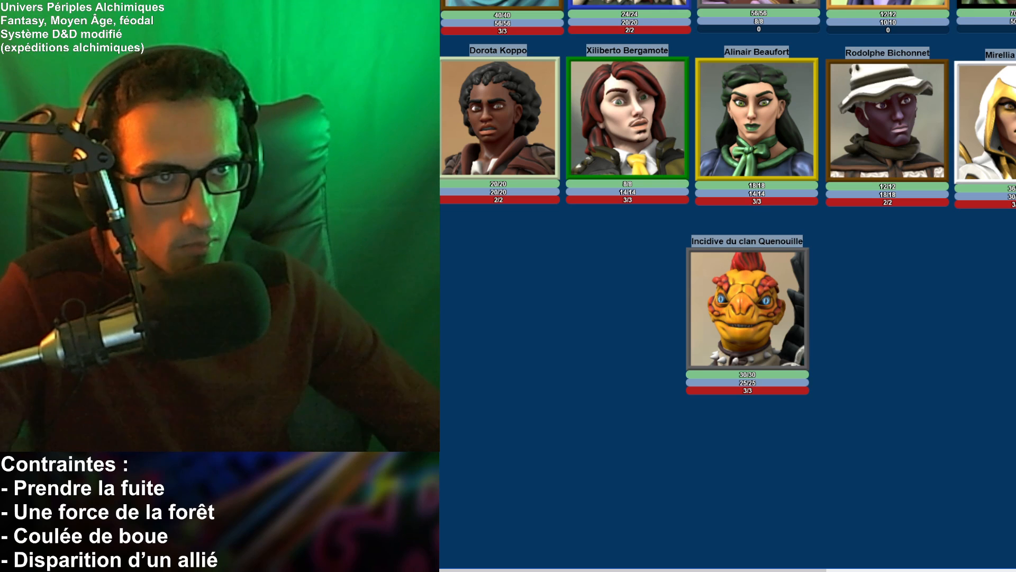
scroll(662, 247, "up", 5)
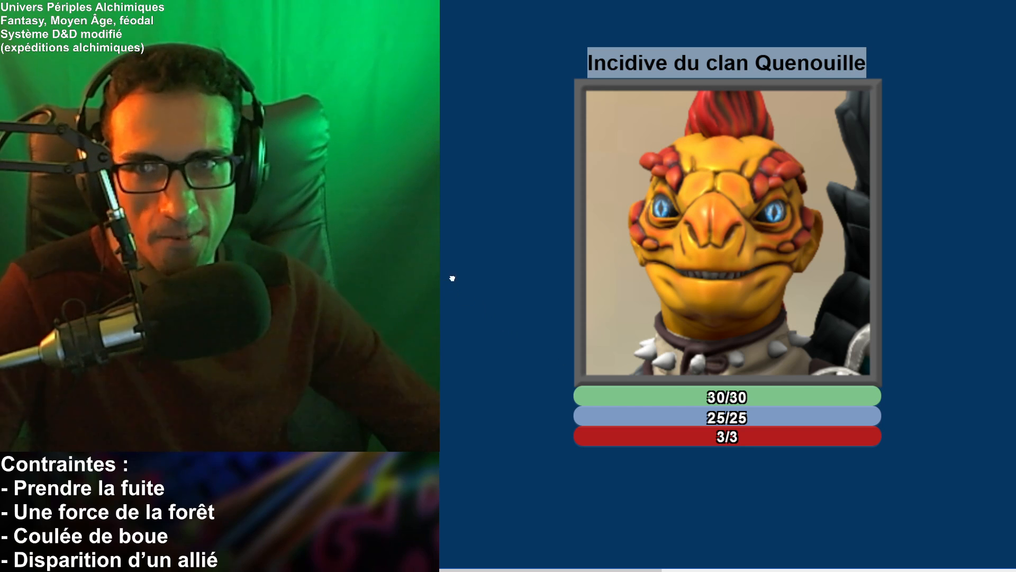
- Move the Incidive du clan Quenouille token back directly beside the Béryl du clan sel token and deselect it
right_click_drag(452, 278, 587, 299)
left_click_drag(748, 293, 381, 270)
right_click_drag(360, 320, 683, 329)
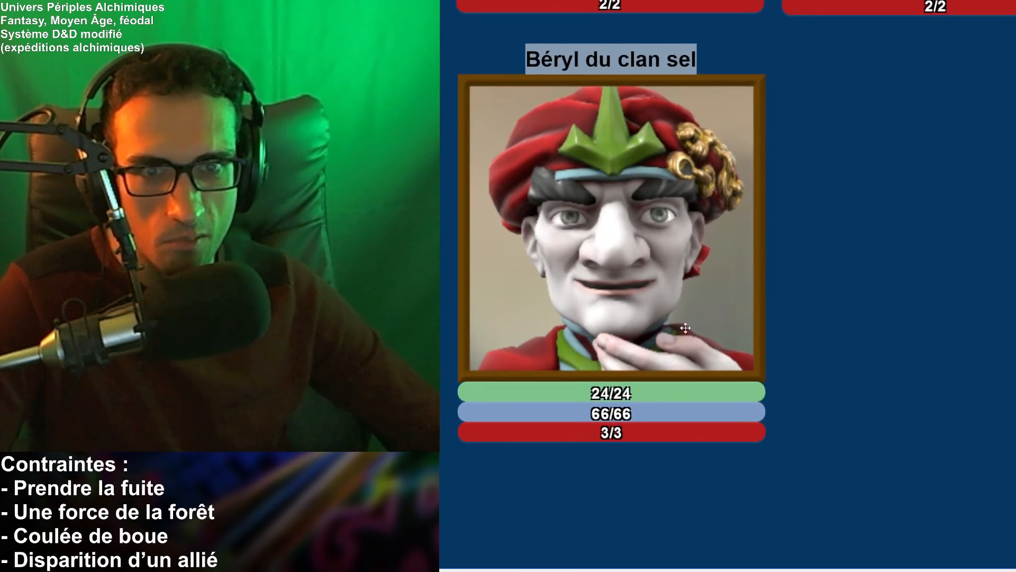
right_click_drag(926, 327, 806, 302)
left_click_drag(1009, 258, 824, 234)
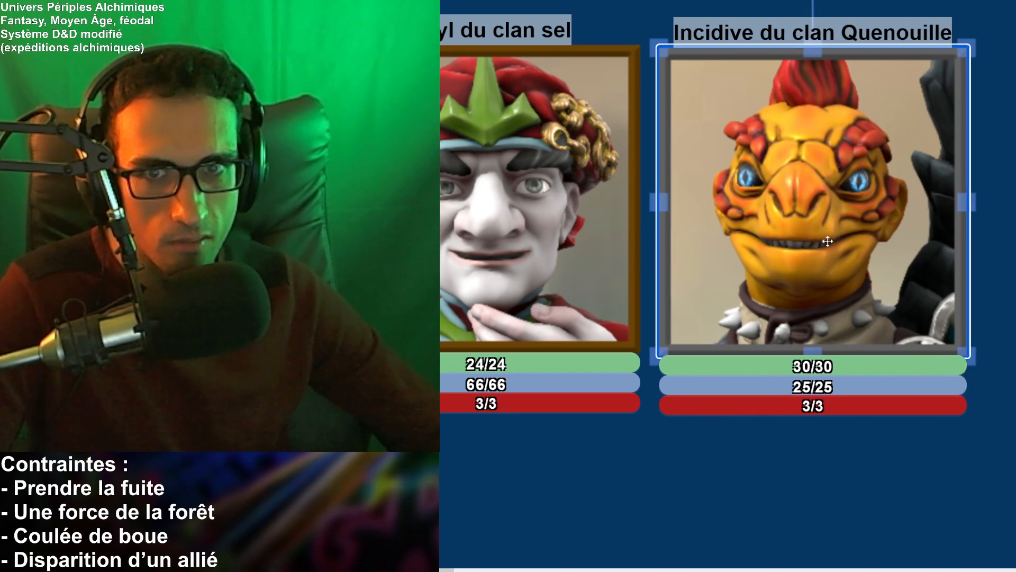
left_click(692, 486)
right_click_drag(586, 488, 679, 495)
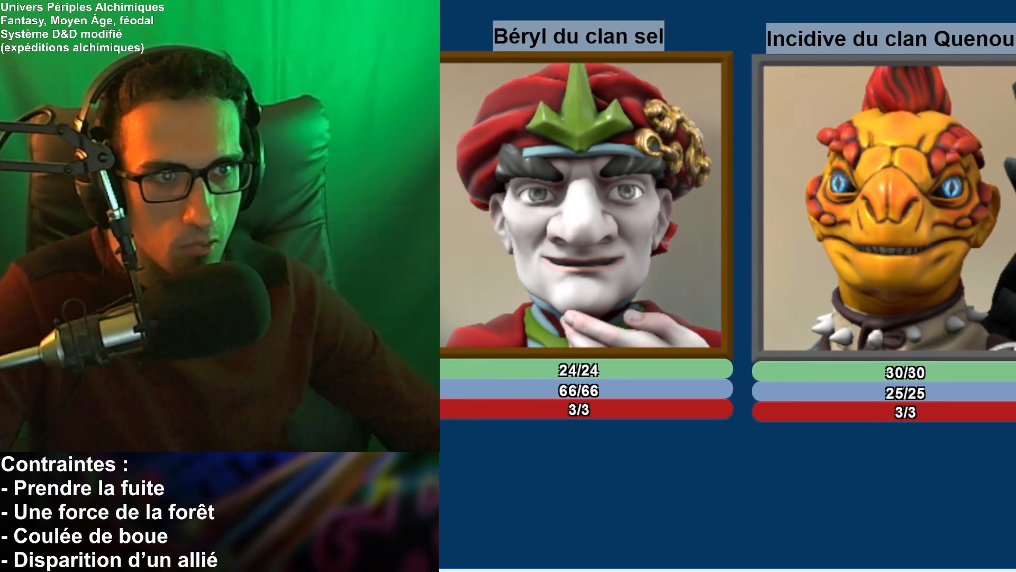
- Look over Incidive du clan Quenouille's token among the other characters on the tabletop, and bring up her character sheet in Google Docs
scroll(356, 252, "down", 2)
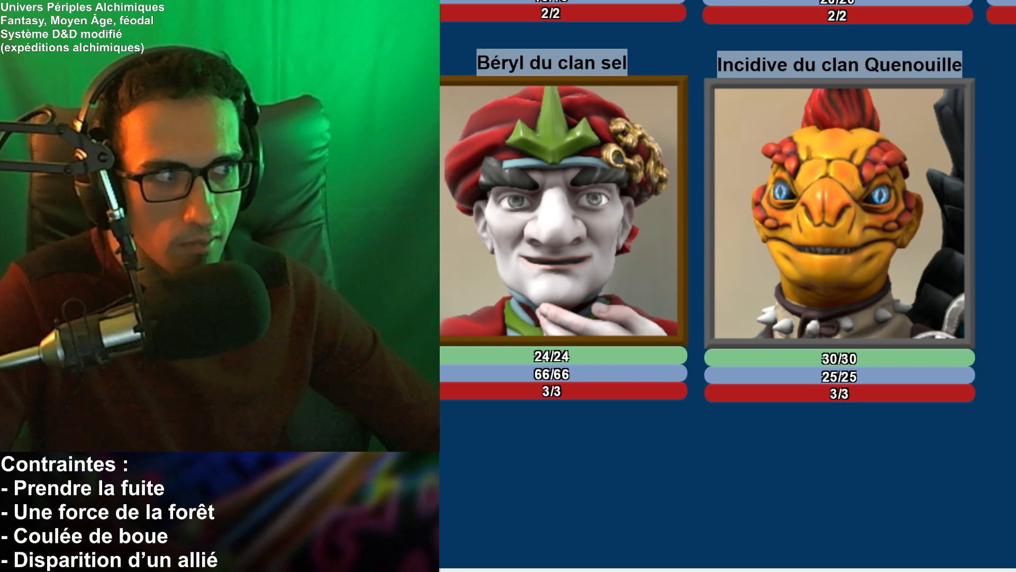
right_click_drag(356, 252, 398, 290)
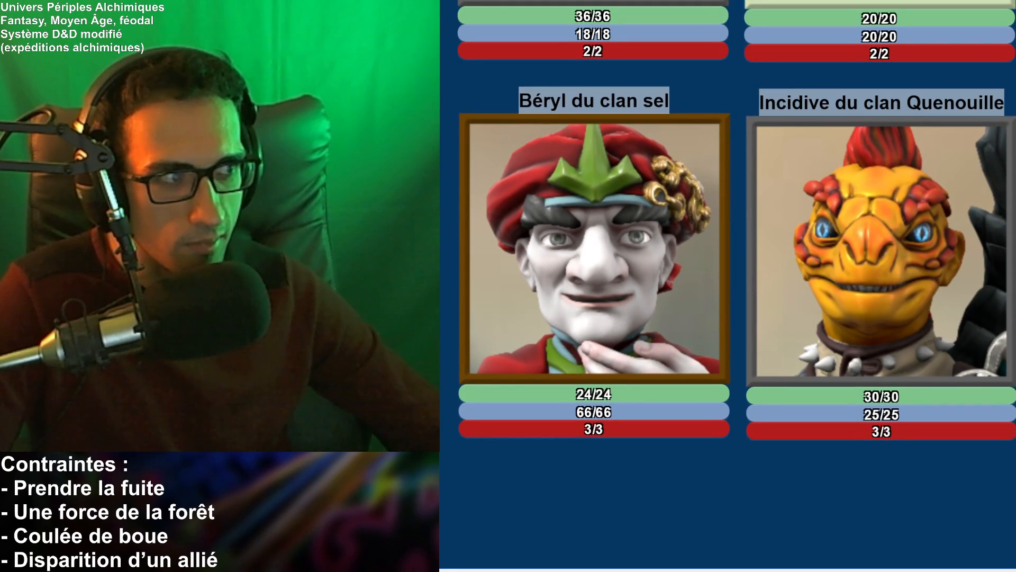
right_click_drag(728, 286, 682, 302)
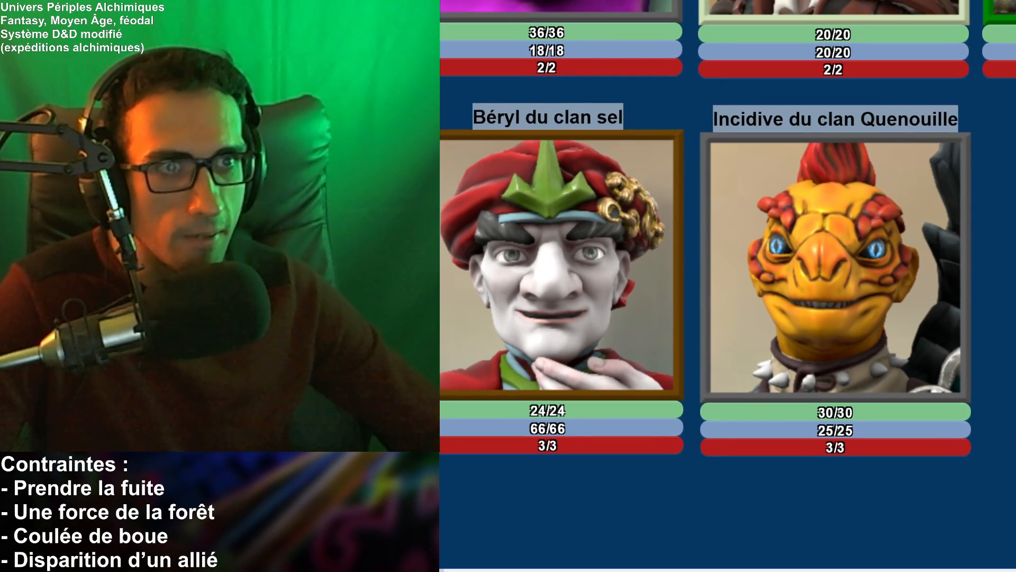
scroll(228, 249, "down", 3)
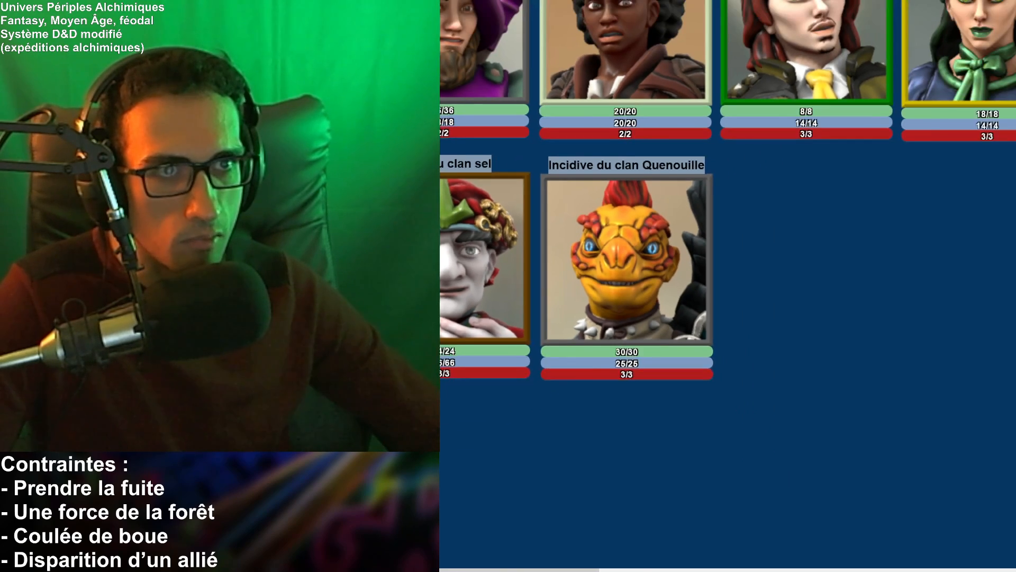
scroll(728, 286, "down", 2)
scroll(728, 286, "up", 1)
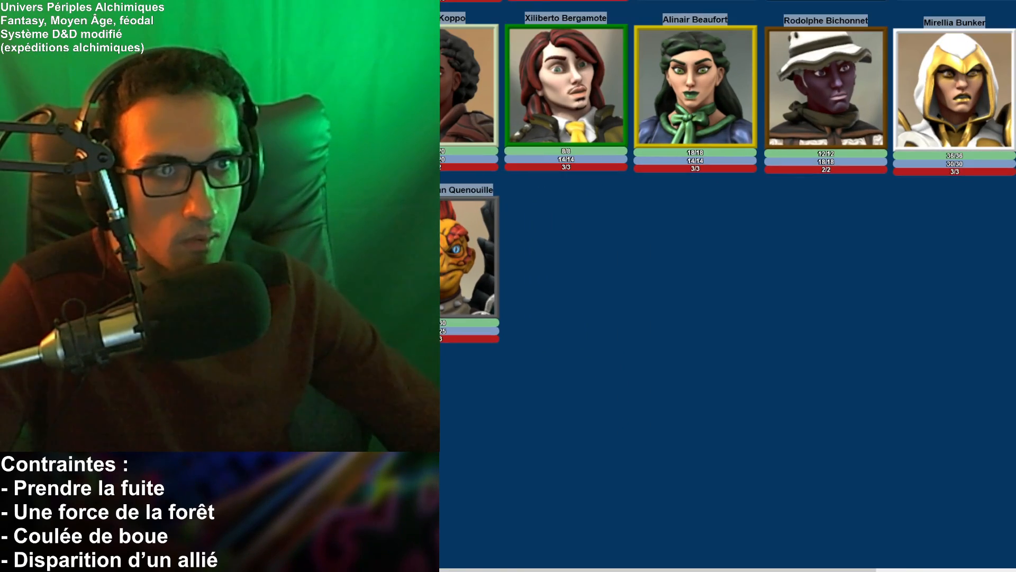
right_click_drag(972, 217, 874, 422)
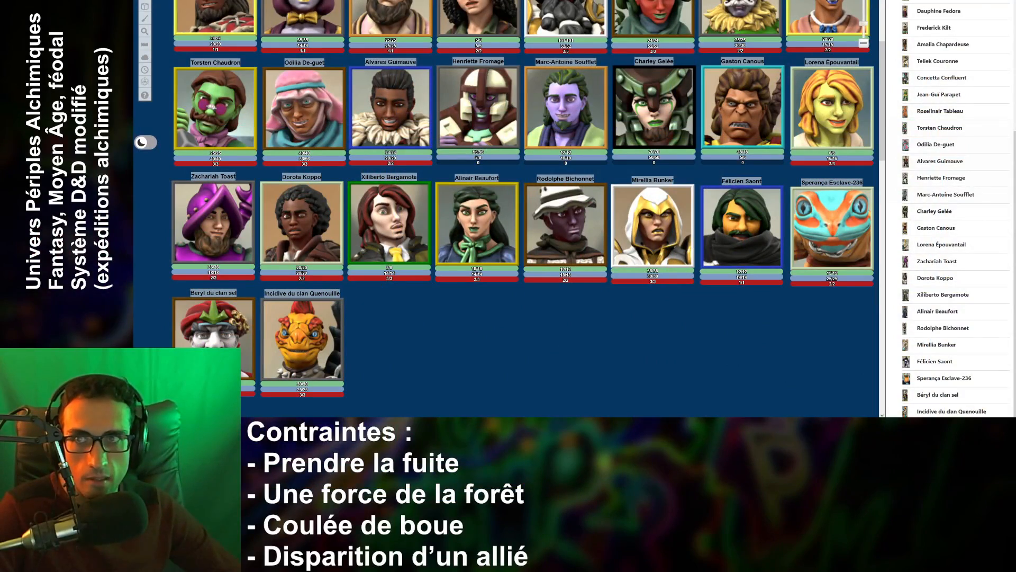
key("ctrl+Tab")
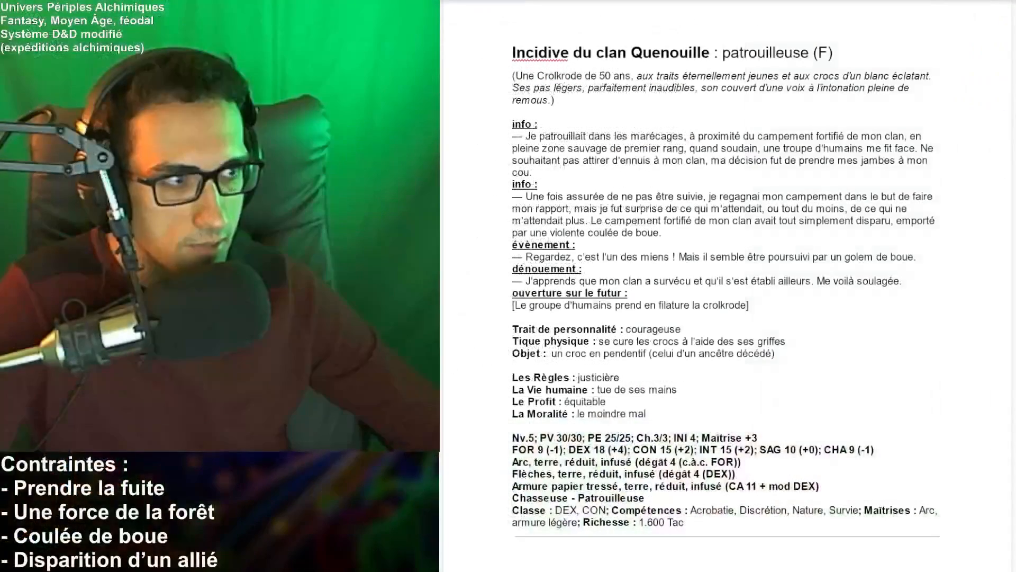